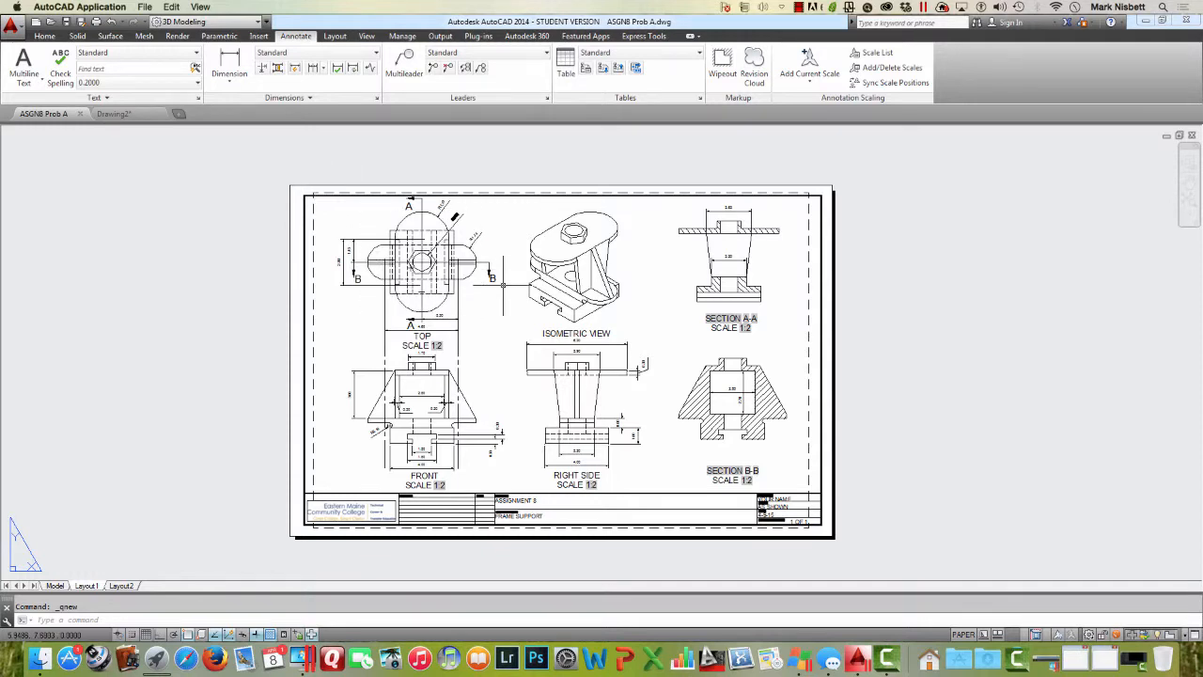
Step: Examine the frame support's dimensioned views in the ASGN8 Prob A layout and switch to Drawing2
{"action": "left_click", "coordinate": [531, 352]}
{"action": "scroll", "coordinate": [564, 349], "scroll_direction": "up", "scroll_amount": 5}
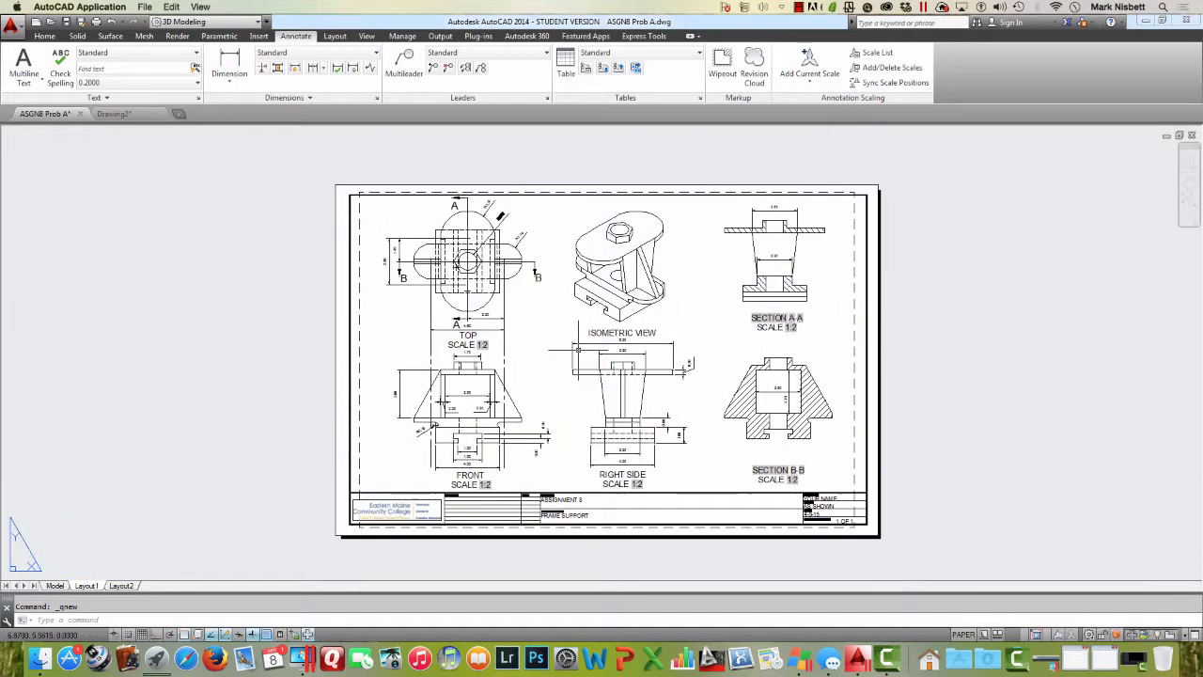
{"action": "scroll", "coordinate": [578, 350], "scroll_direction": "down", "scroll_amount": 2}
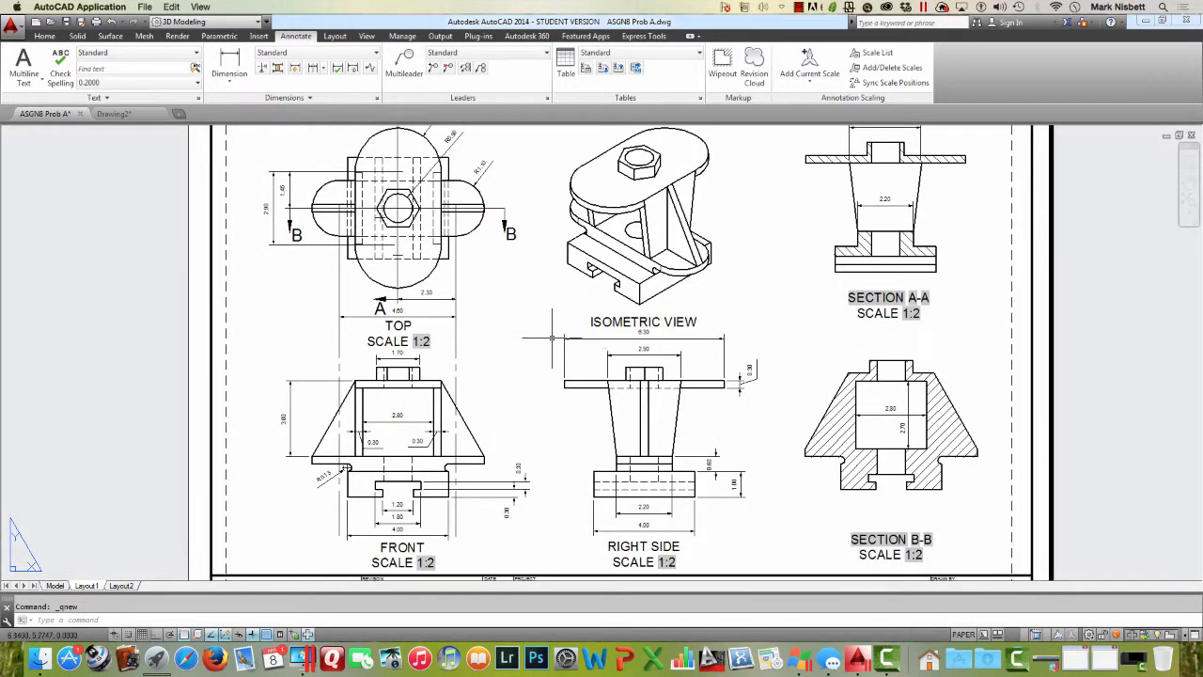
{"action": "middle_click_drag", "start_coordinate": [551, 339], "coordinate": [564, 336]}
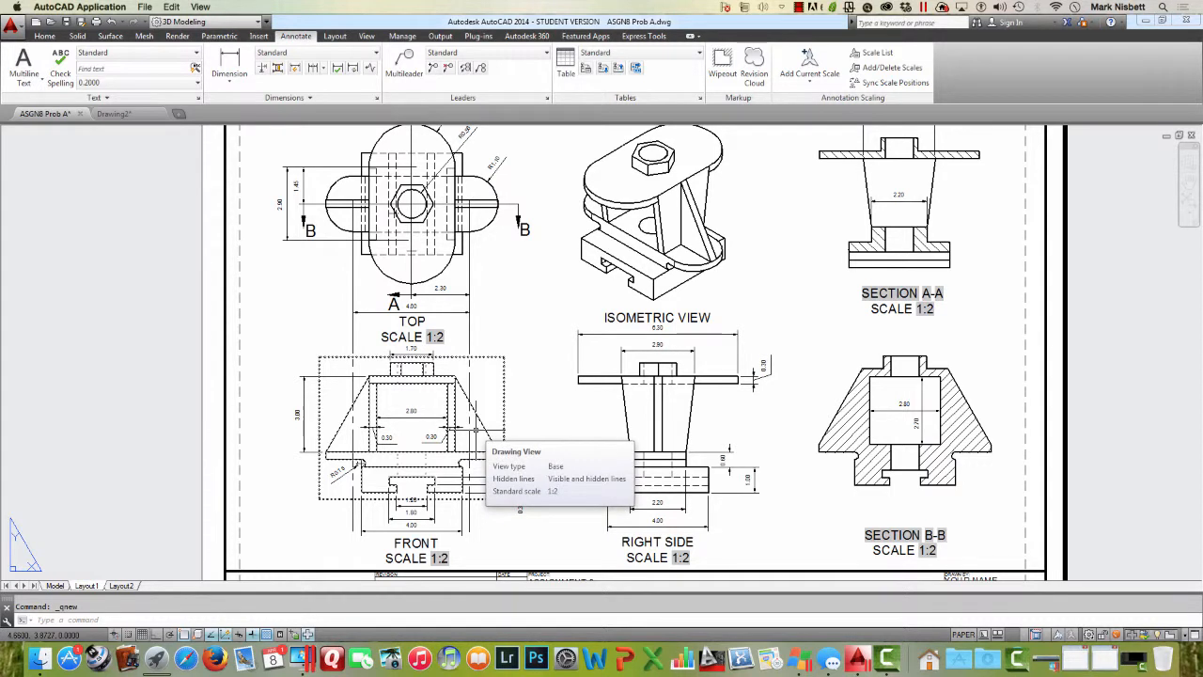
{"action": "left_click", "coordinate": [131, 118]}
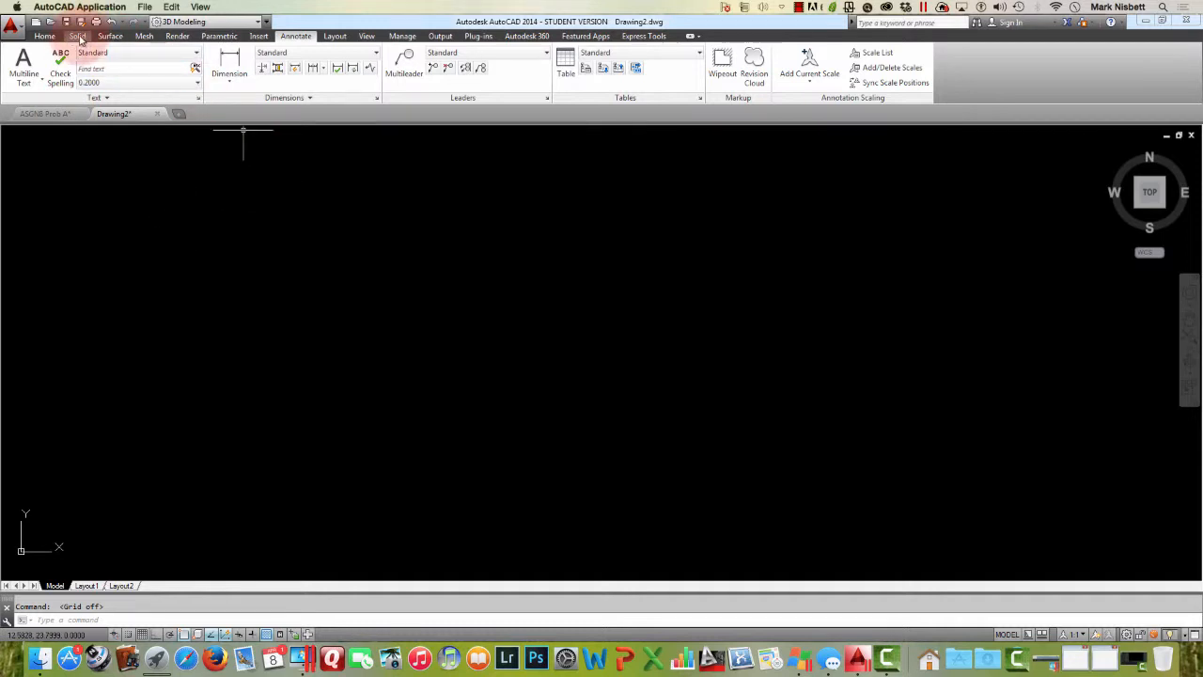
Step: Split the model space of Drawing2 into multiple viewports
{"action": "left_click", "coordinate": [45, 35]}
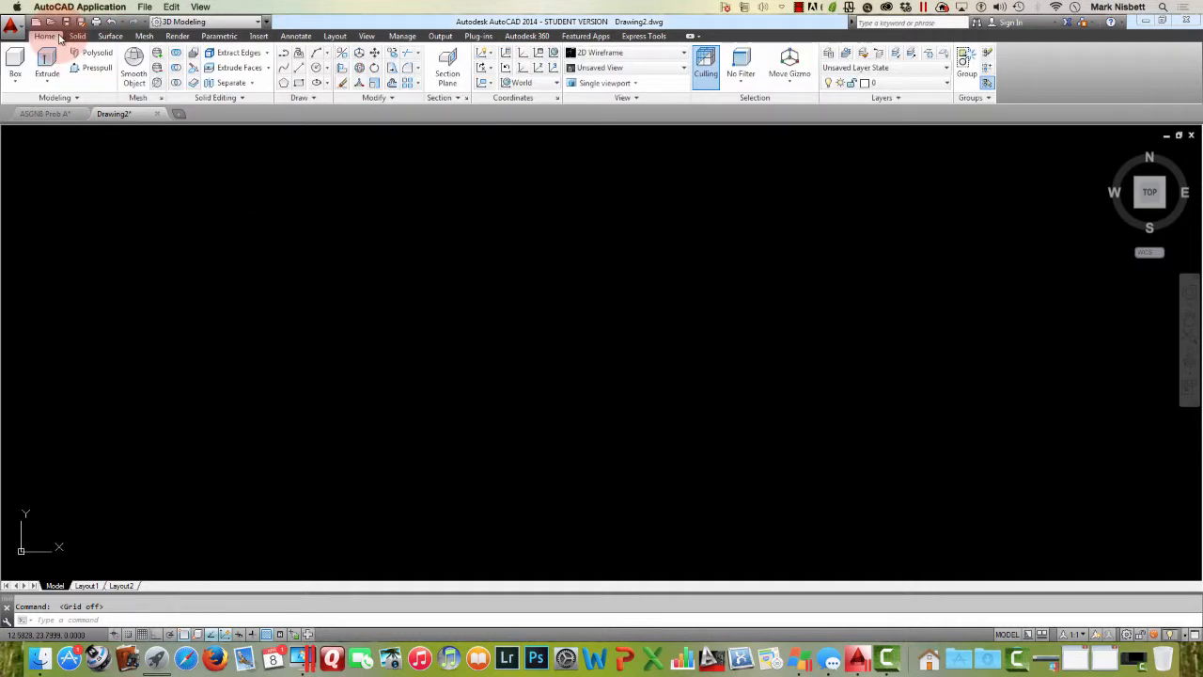
{"action": "left_click", "coordinate": [621, 83]}
{"action": "left_click", "coordinate": [623, 126]}
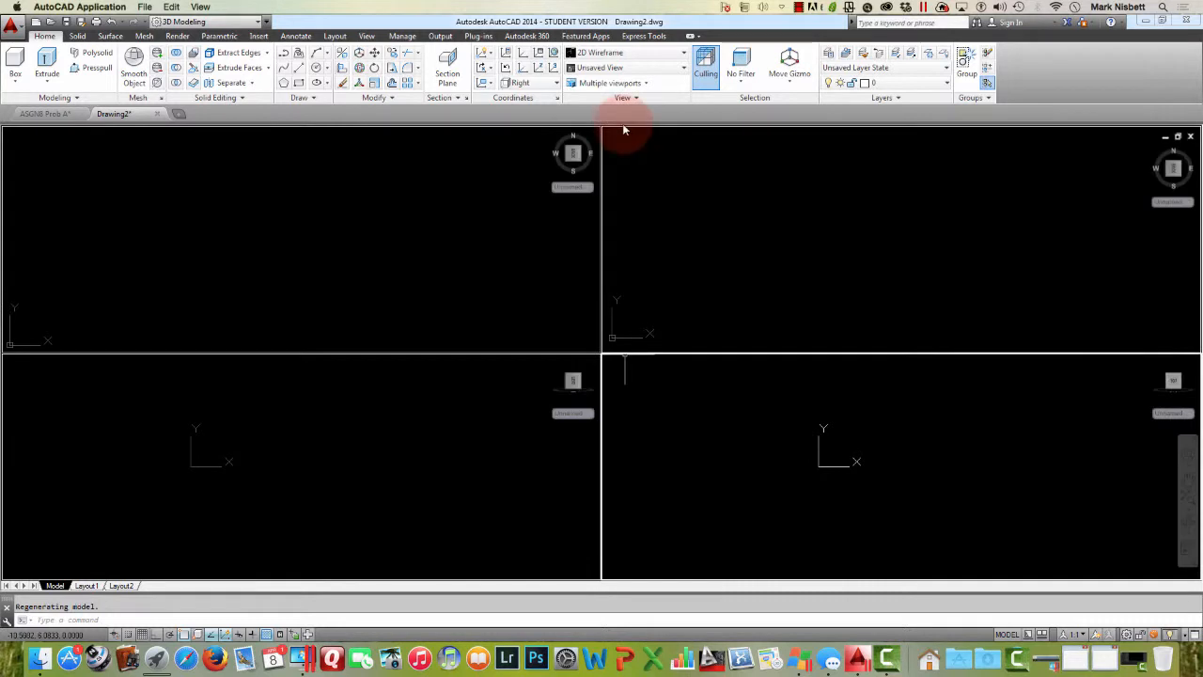
{"action": "left_click", "coordinate": [432, 177]}
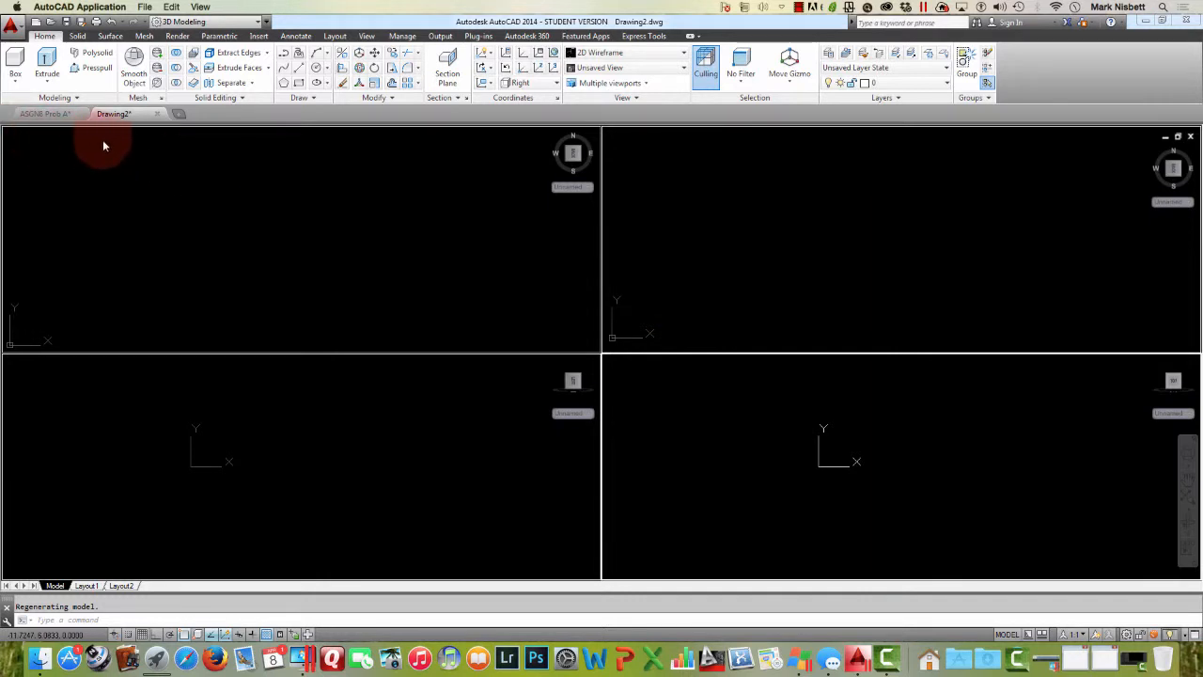
Step: Change the second Top viewport, above the Right view, to the SE Isometric view
{"action": "left_click", "coordinate": [798, 8]}
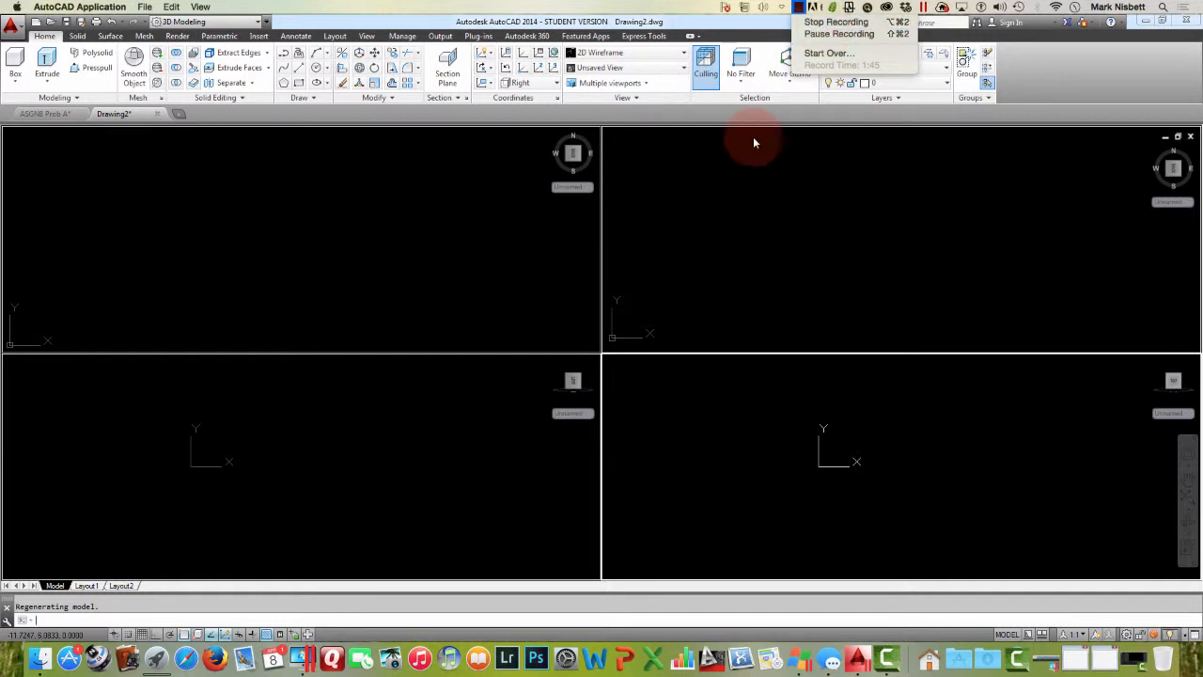
{"action": "left_click", "coordinate": [642, 138]}
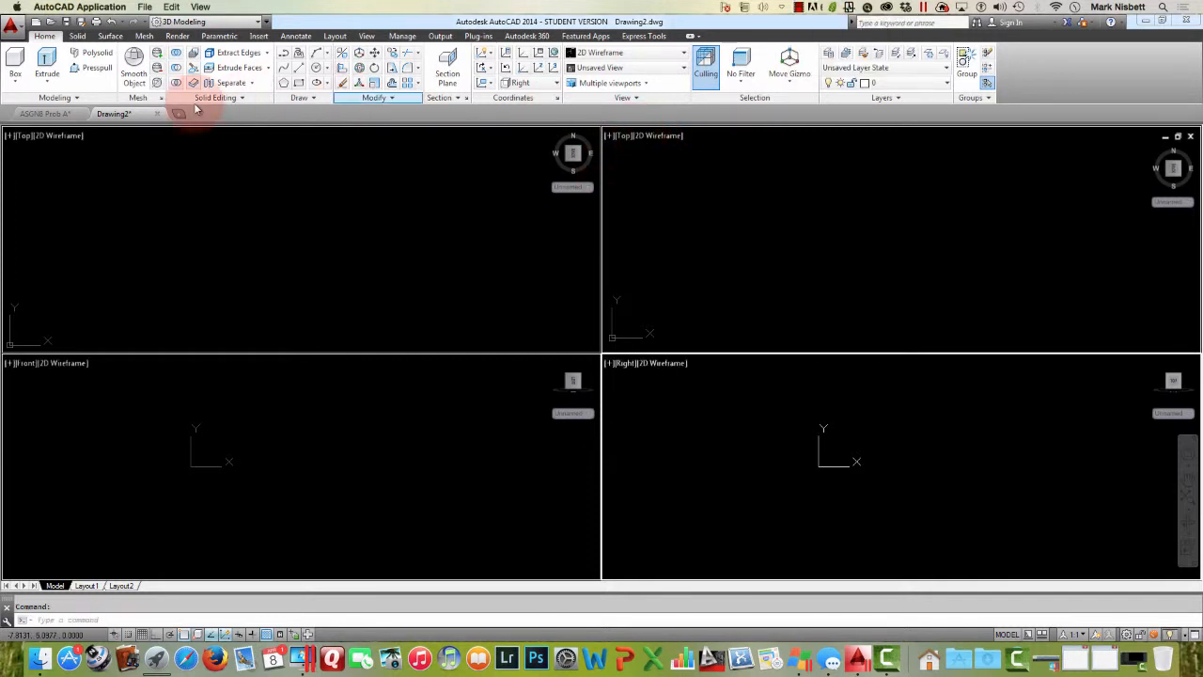
{"action": "left_click", "coordinate": [57, 142]}
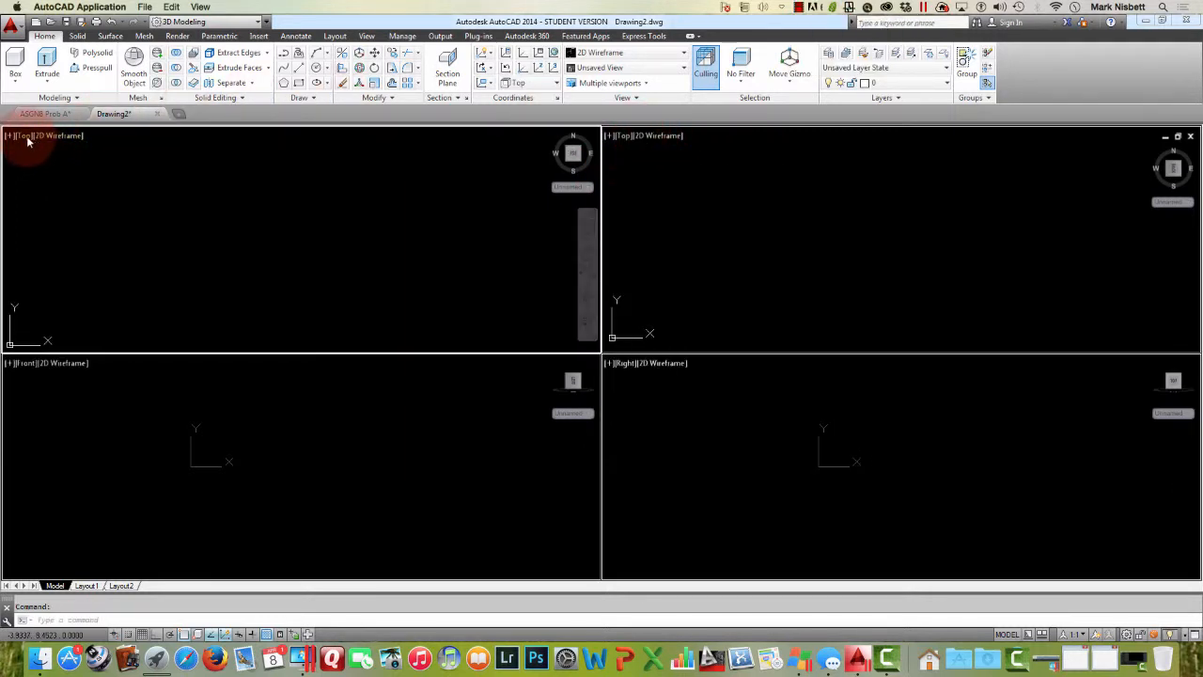
{"action": "left_click", "coordinate": [629, 139]}
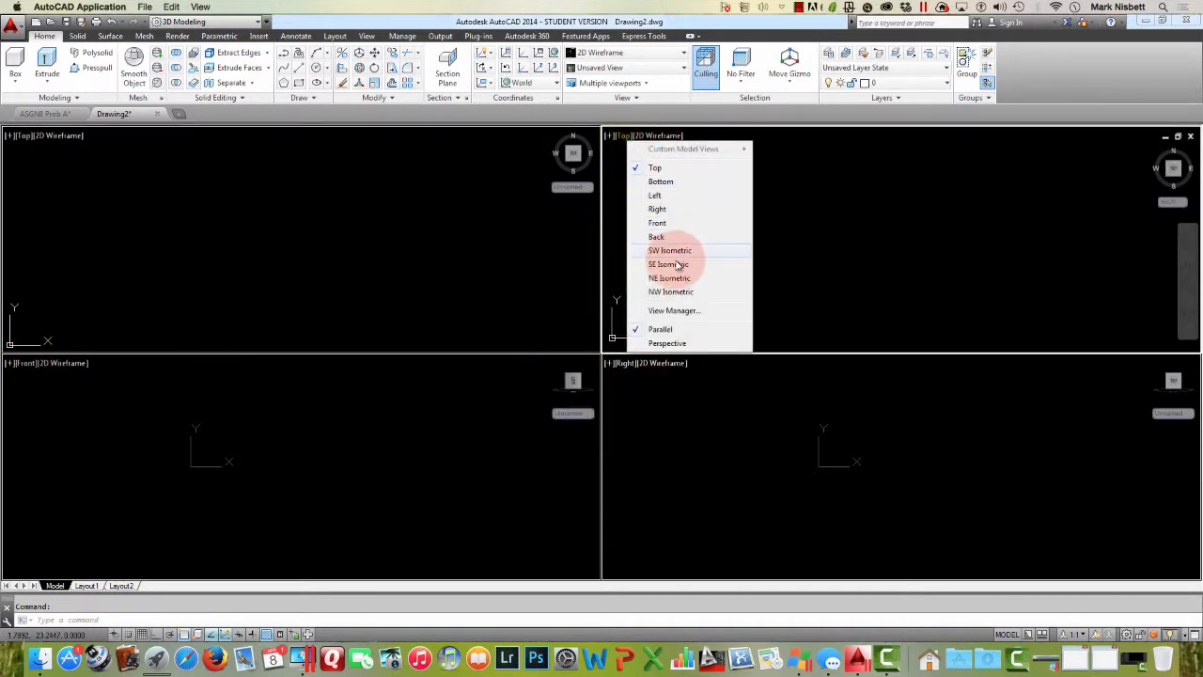
{"action": "left_click", "coordinate": [676, 264]}
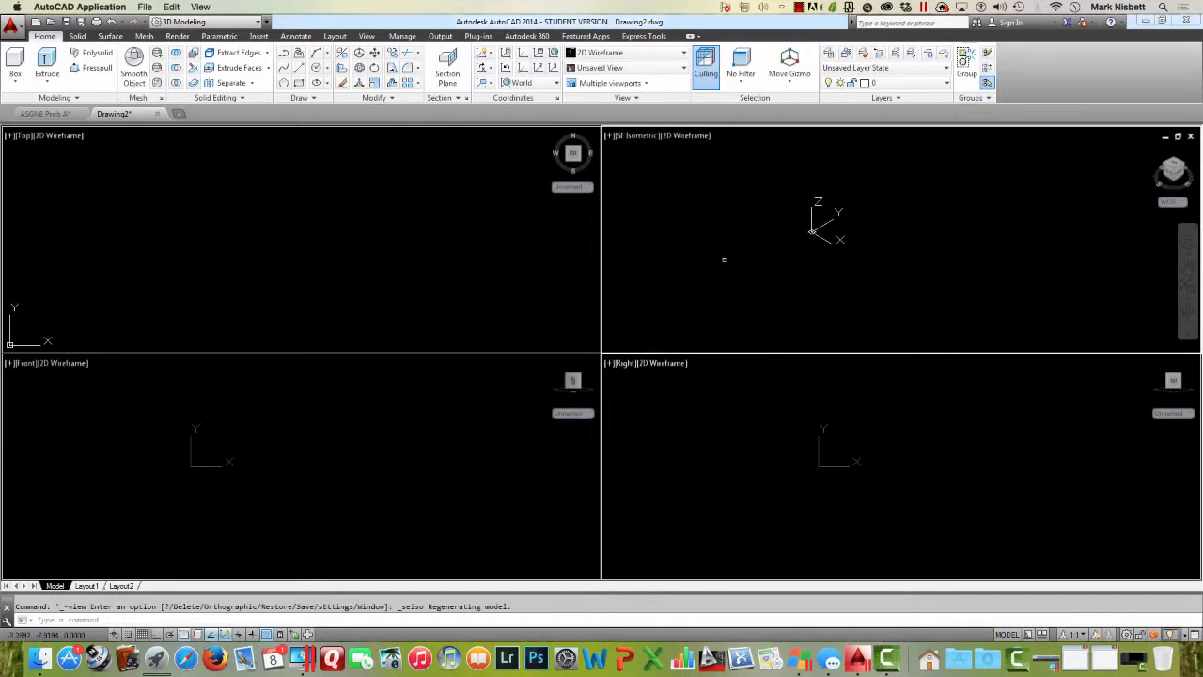
Step: Return the model space to a single viewport showing the Top view
{"action": "left_click", "coordinate": [420, 254]}
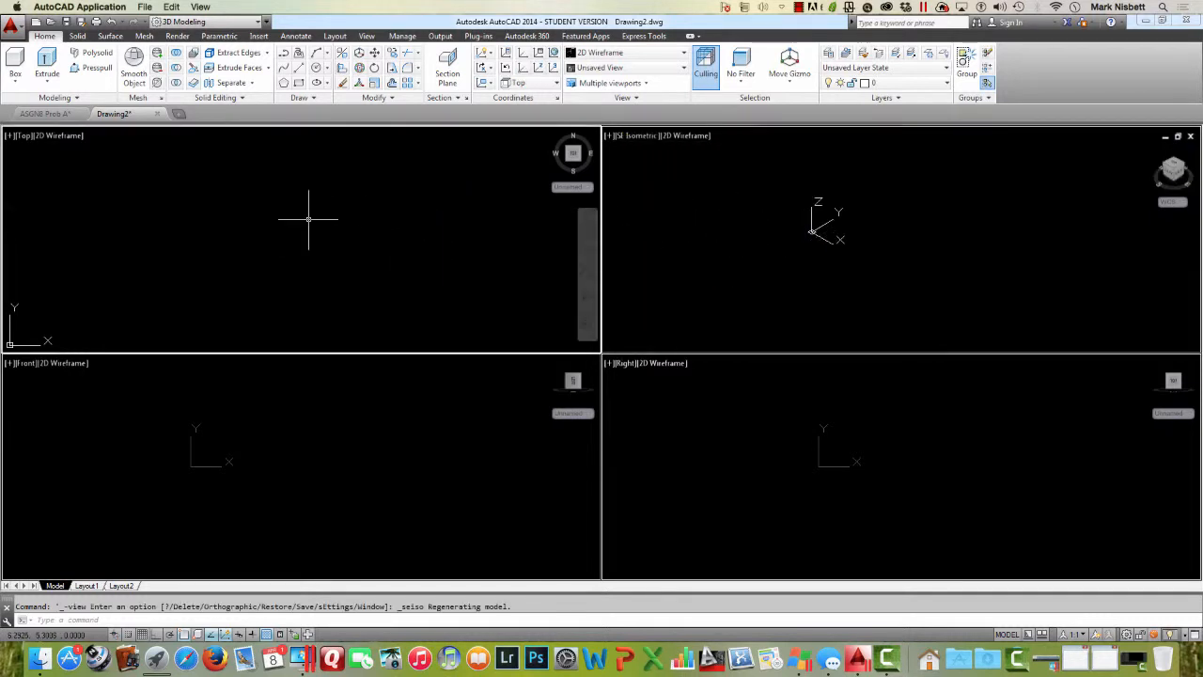
{"action": "left_click", "coordinate": [609, 83]}
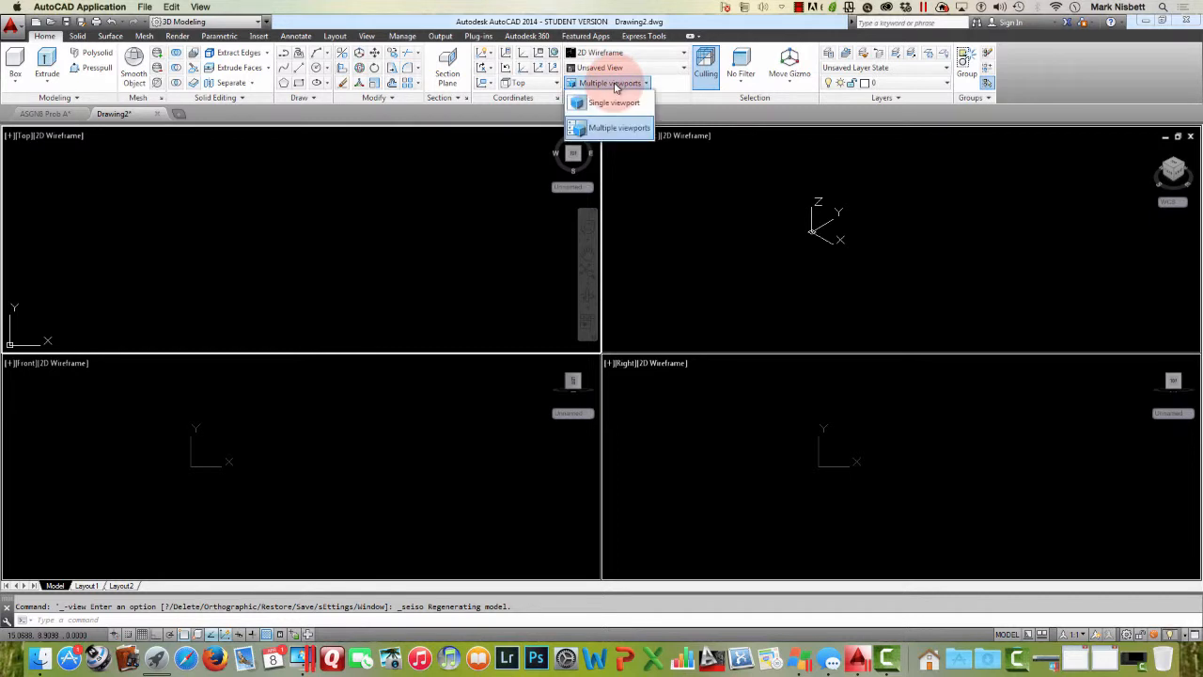
{"action": "left_click", "coordinate": [606, 104]}
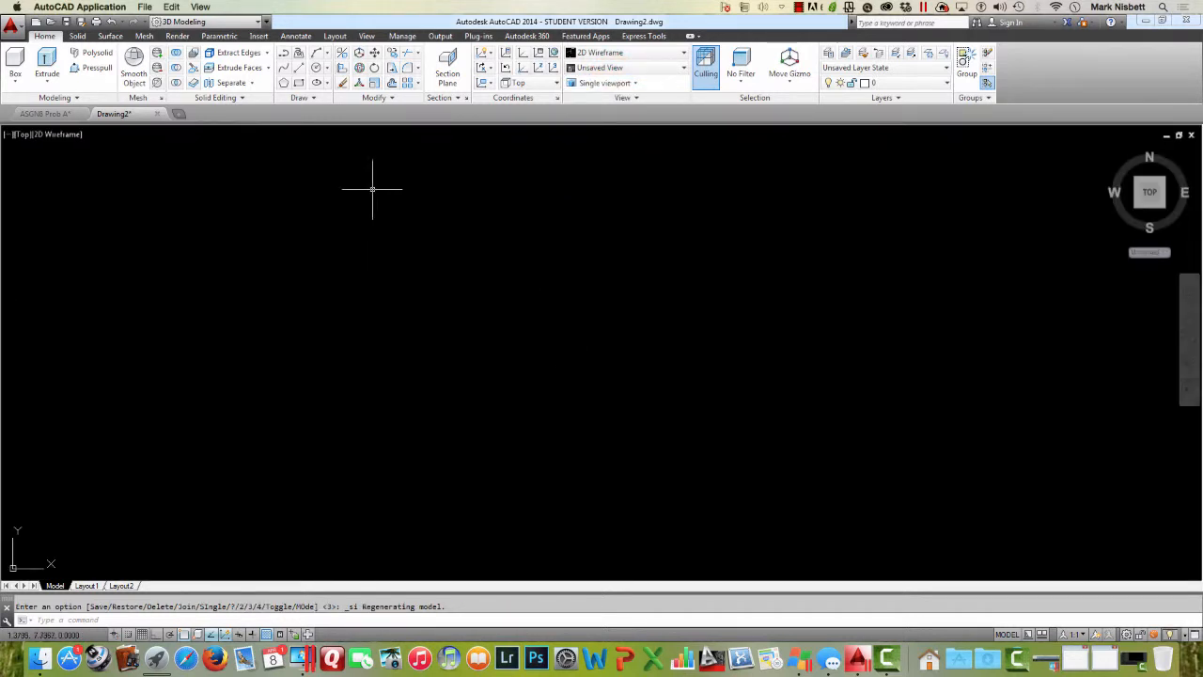
Step: Check the base dimensions in ASGN8 Prob A, return to Drawing2, and turn on Solid History
{"action": "left_click", "coordinate": [49, 113]}
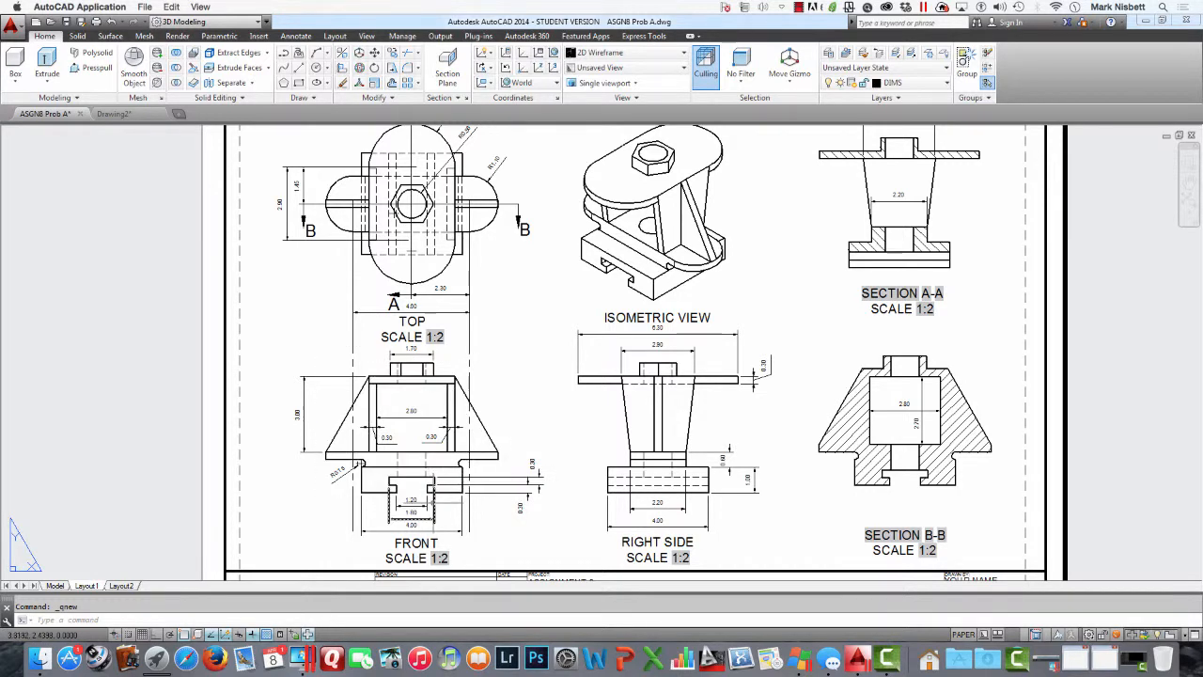
{"action": "left_click", "coordinate": [121, 115]}
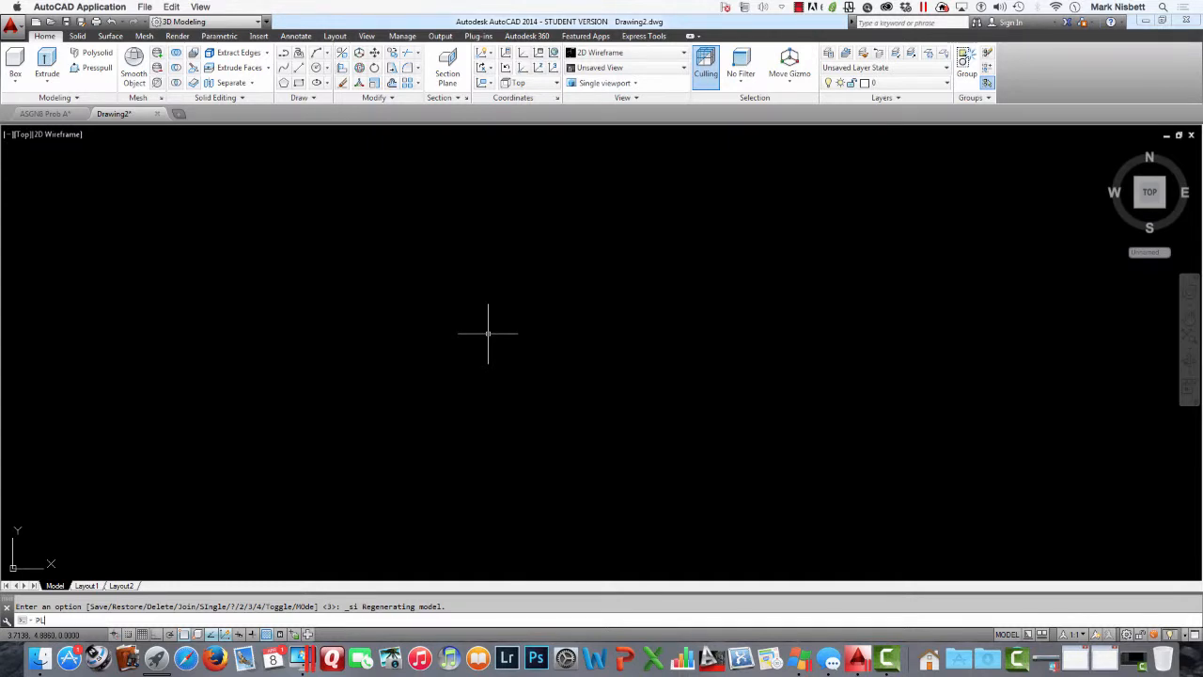
{"action": "key", "text": "Return"}
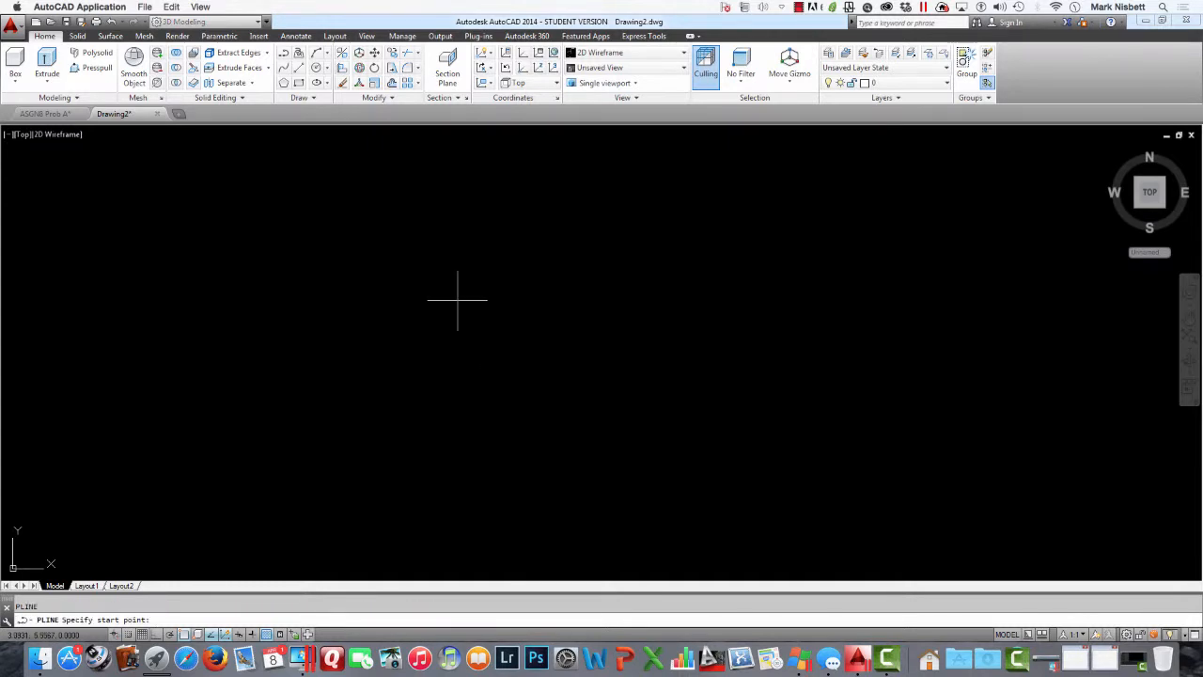
{"action": "left_click", "coordinate": [77, 35]}
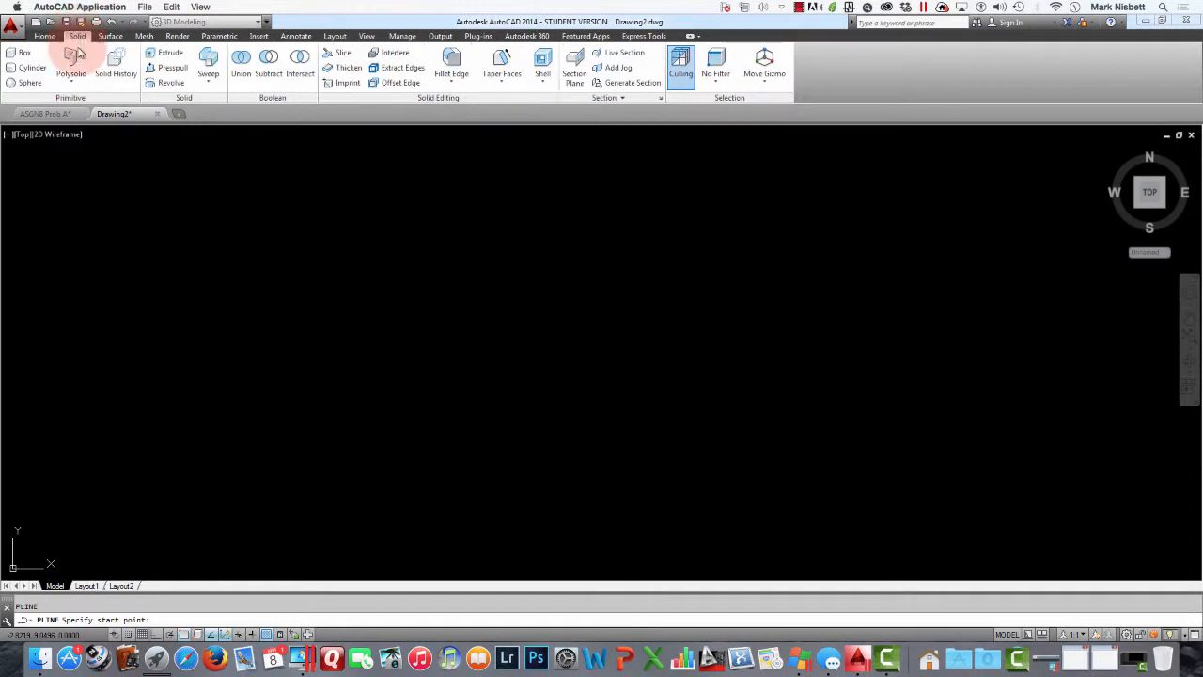
{"action": "left_click", "coordinate": [115, 71]}
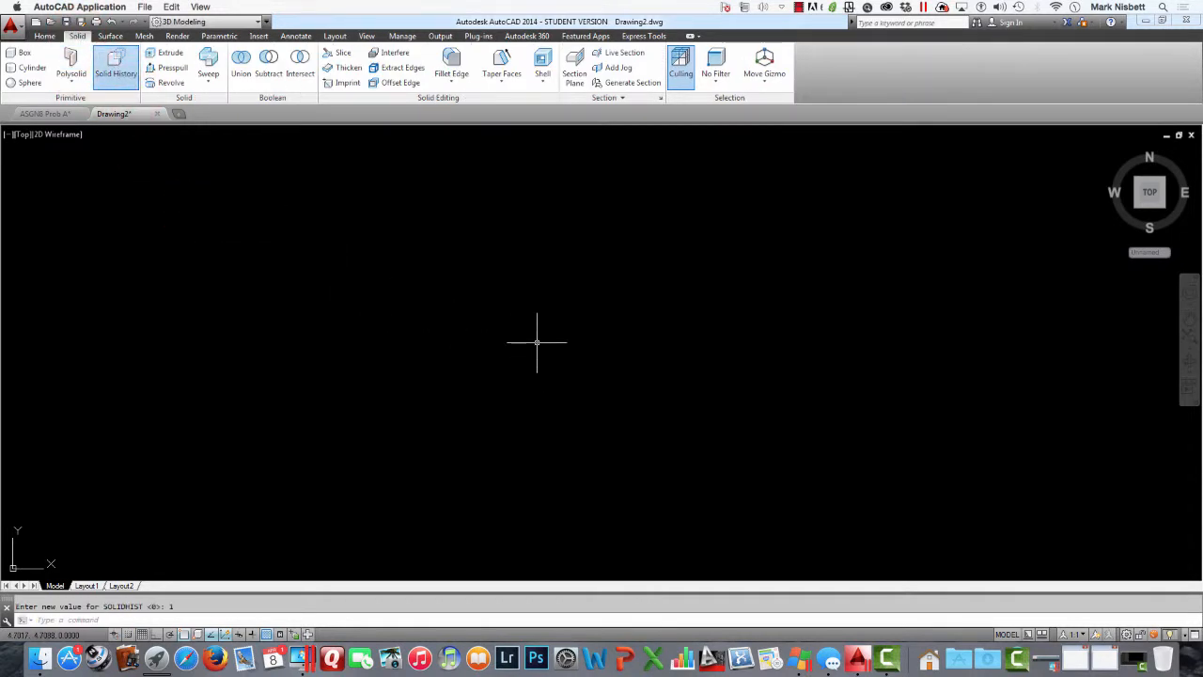
{"action": "key", "text": "Return"}
{"action": "key", "text": "Escape"}
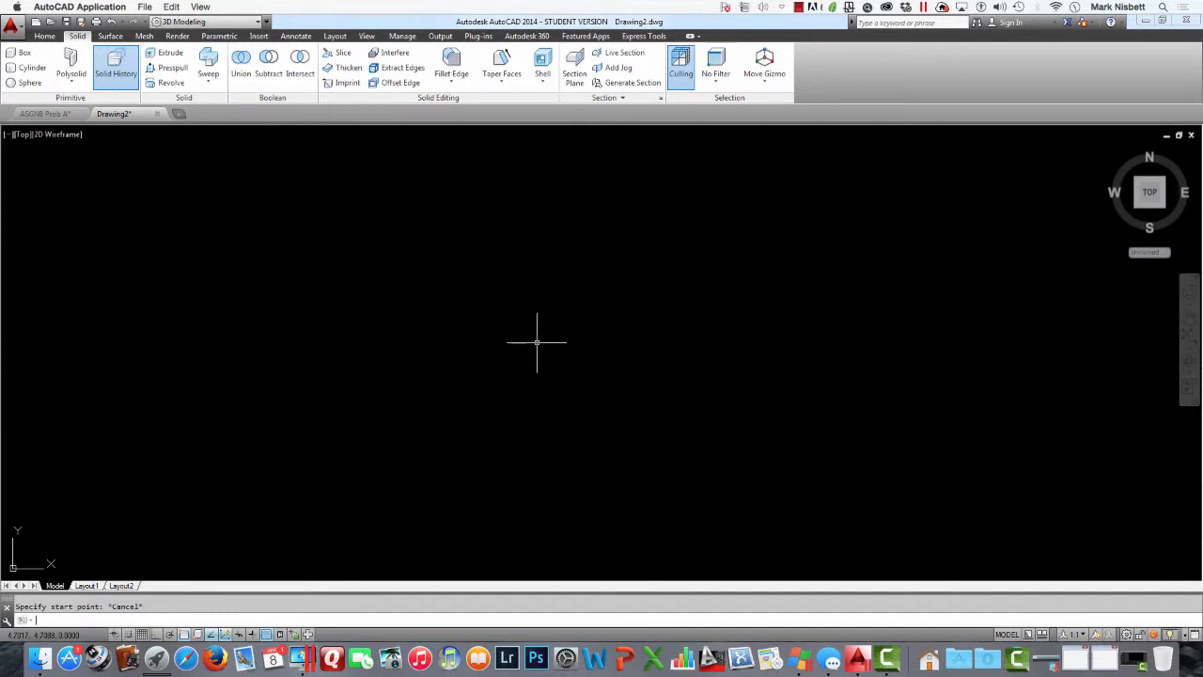
Step: Draw a closed square polyline with 4-unit sides in the Top view with Ortho turned on
{"action": "key", "text": "Return"}
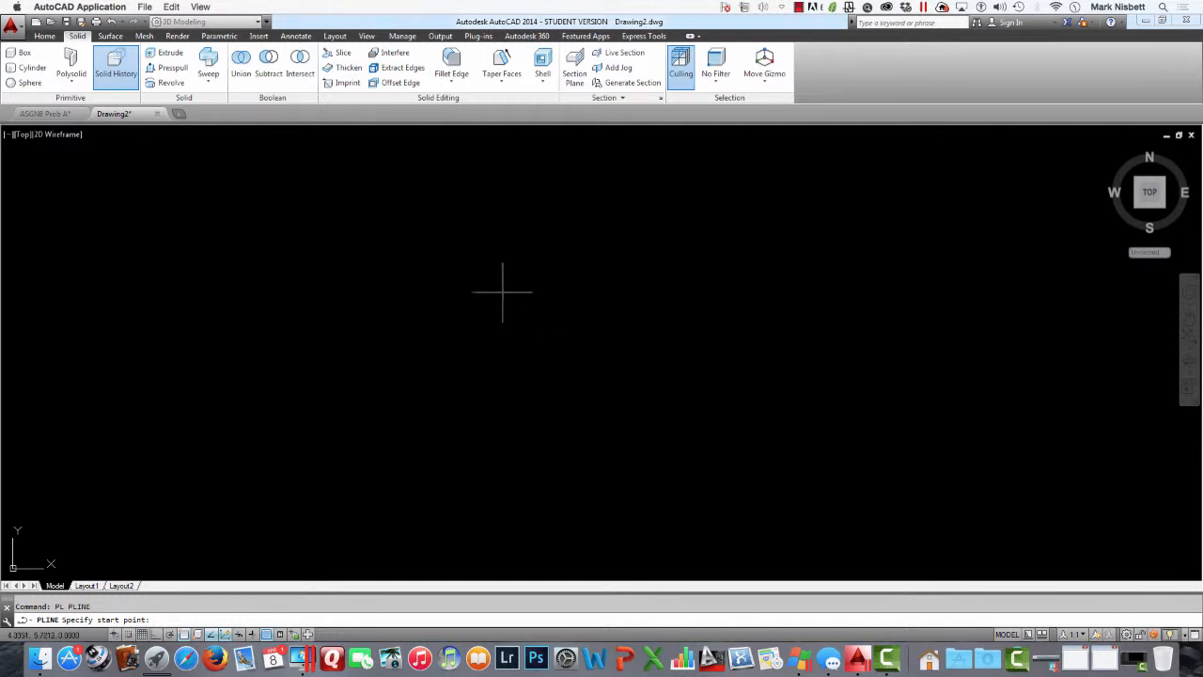
{"action": "left_click", "coordinate": [468, 286]}
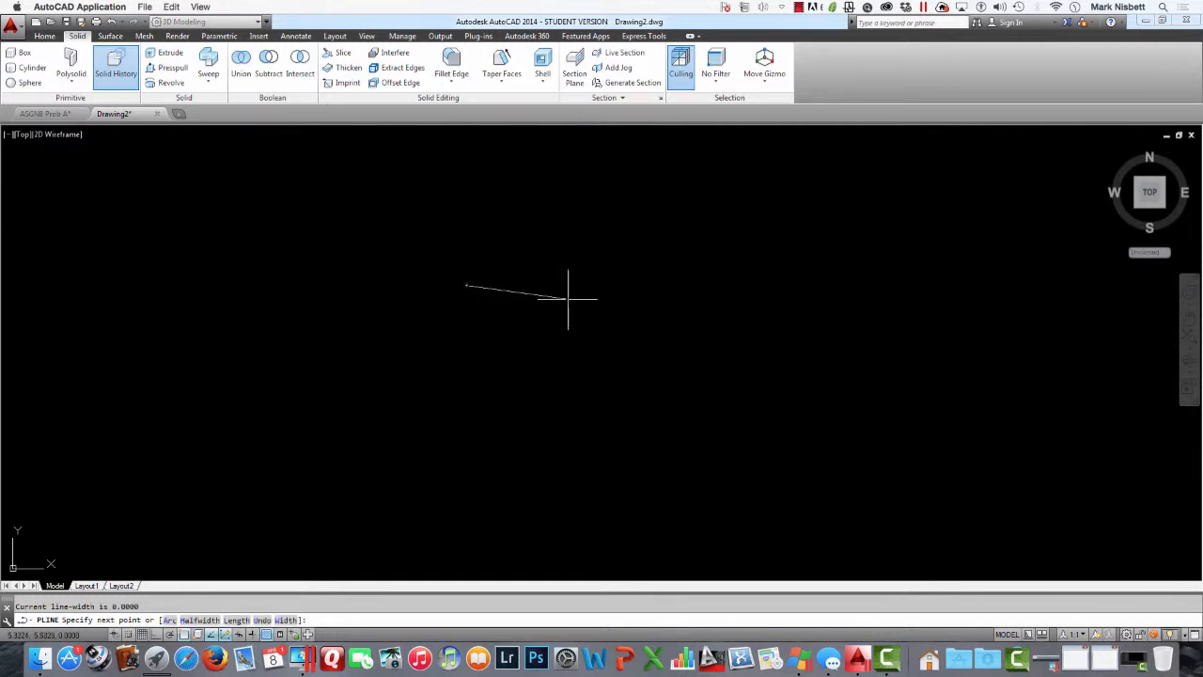
{"action": "left_click", "coordinate": [176, 604]}
{"action": "left_click", "coordinate": [156, 634]}
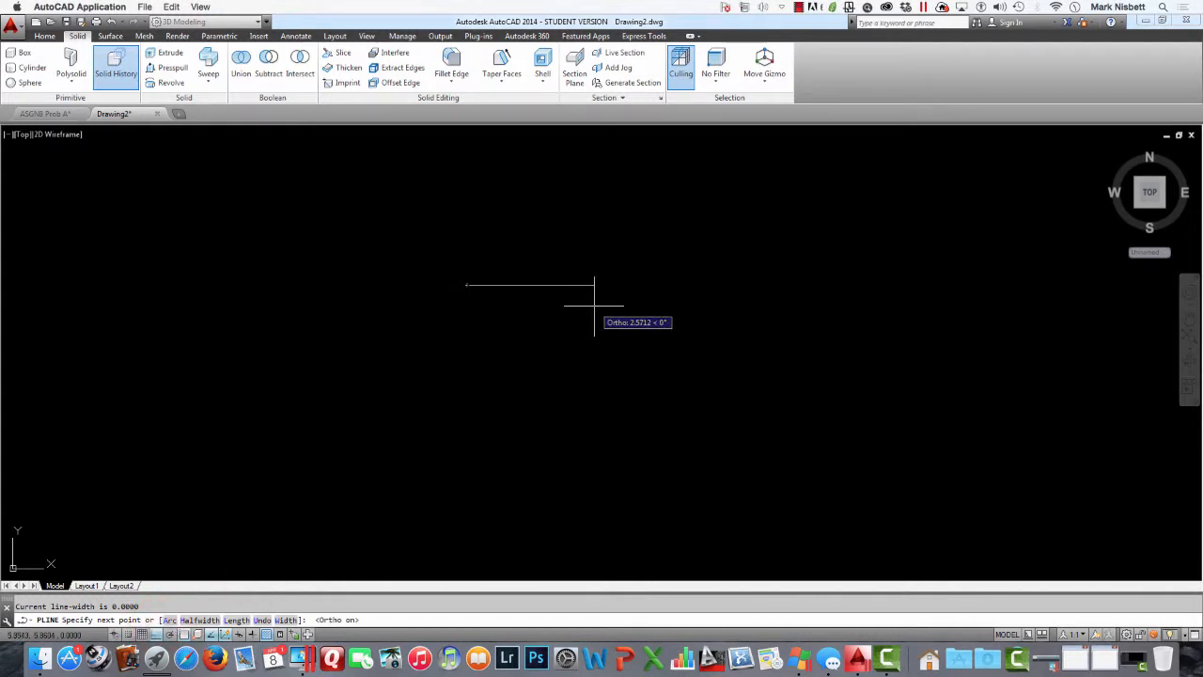
{"action": "type", "text": "4"}
{"action": "key", "text": "Return"}
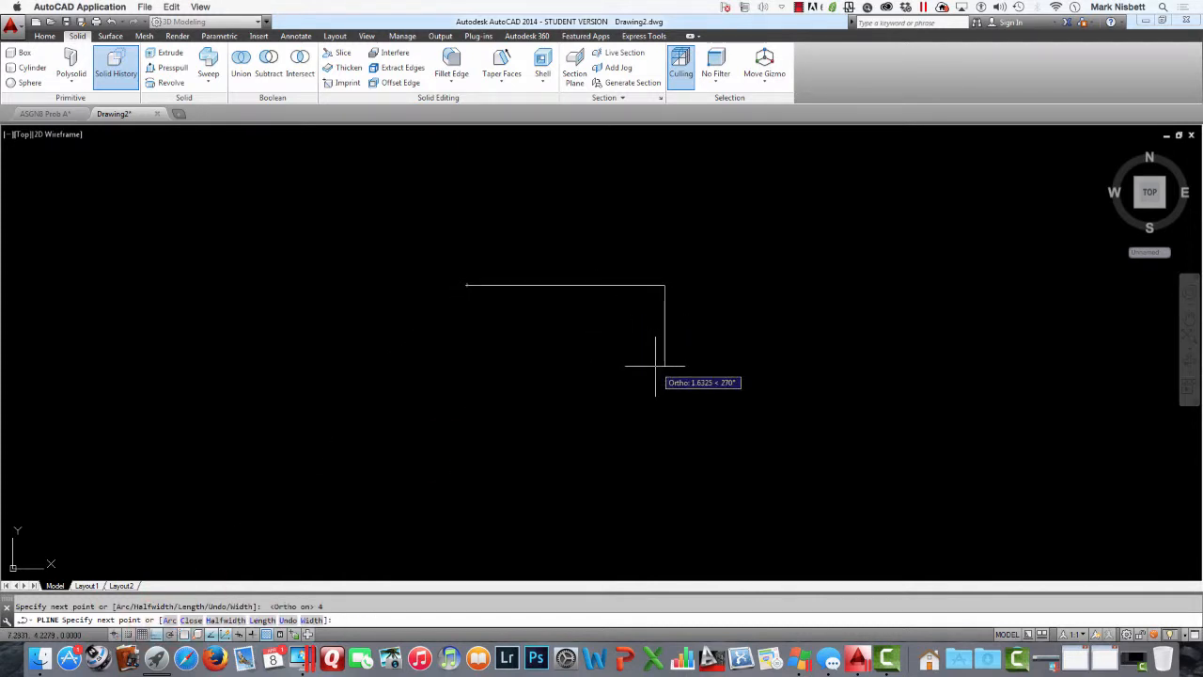
{"action": "type", "text": "4"}
{"action": "key", "text": "Return"}
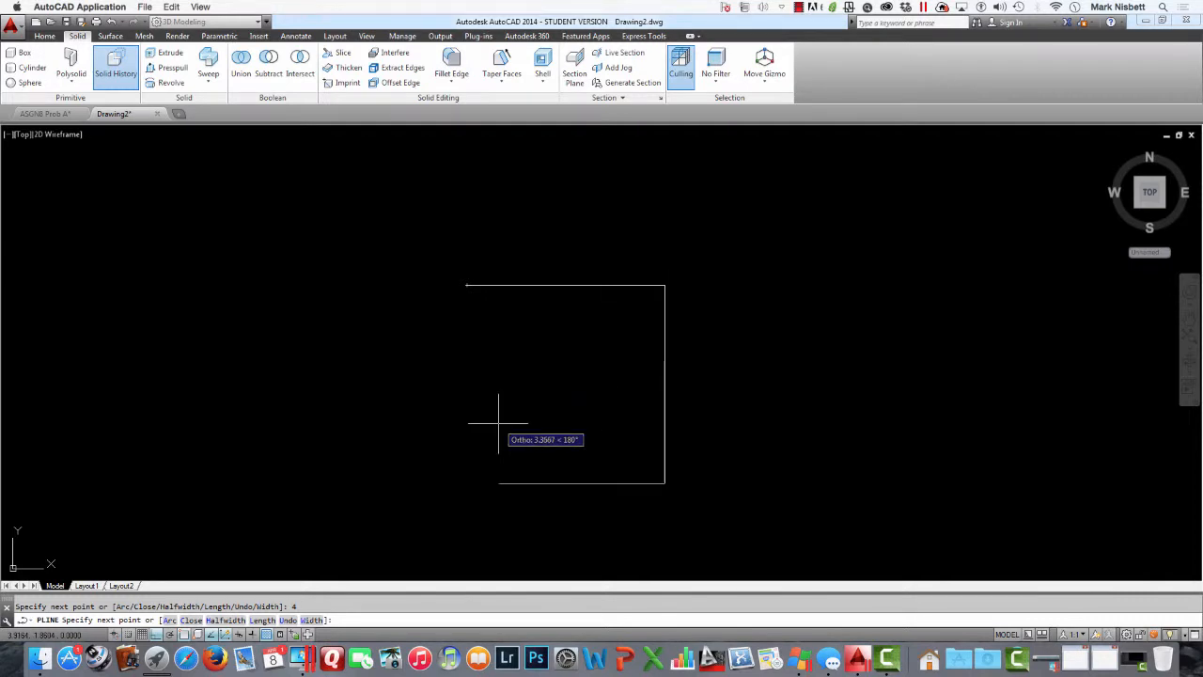
{"action": "type", "text": "4"}
{"action": "key", "text": "Return"}
{"action": "type", "text": "C"}
{"action": "key", "text": "Return"}
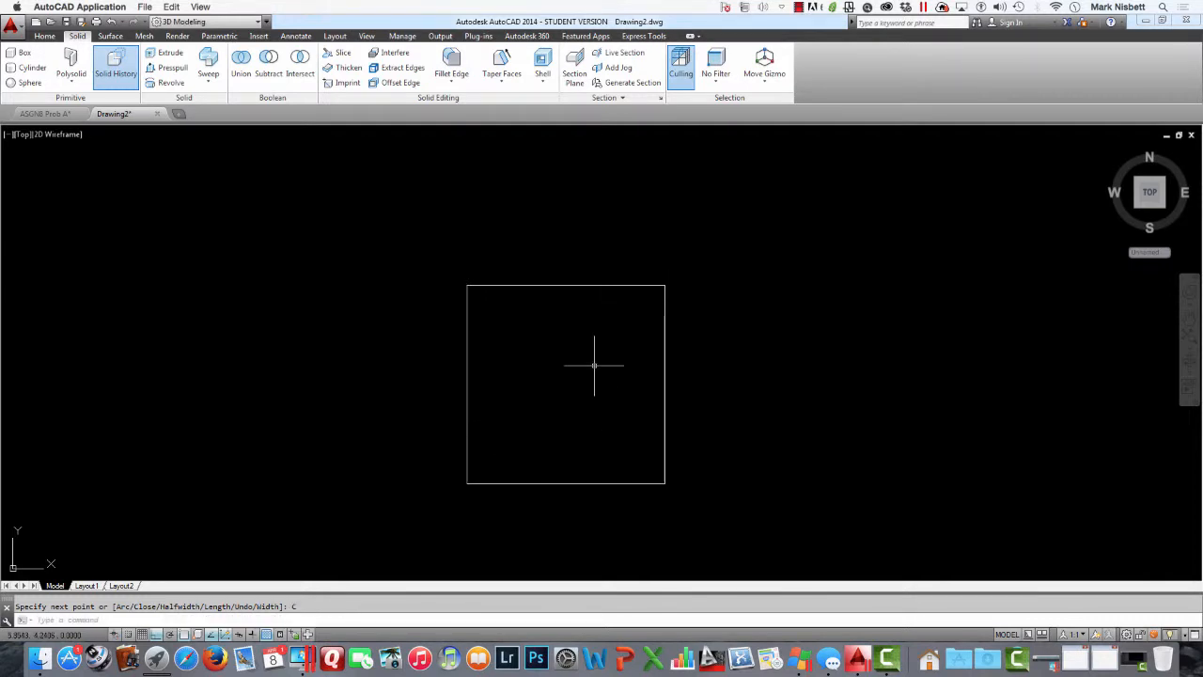
Step: Extrude the square polyline to a height of 1
{"action": "middle_click_drag", "start_coordinate": [689, 360], "coordinate": [692, 307]}
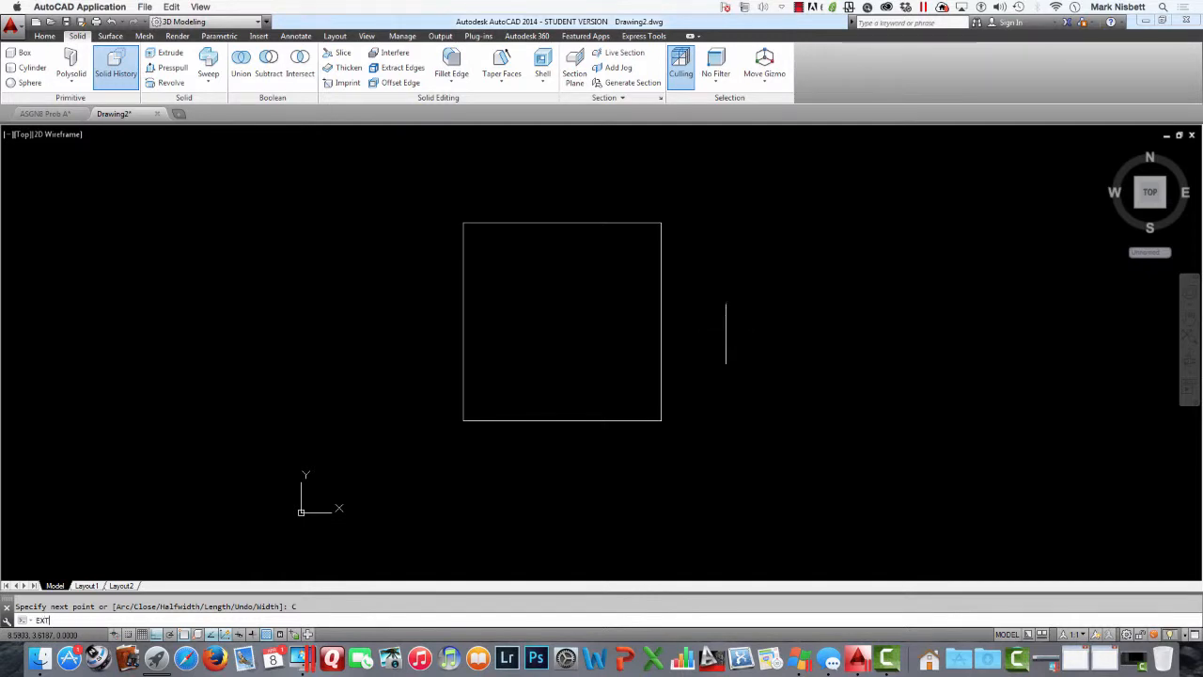
{"action": "type", "text": "EXT"}
{"action": "key", "text": "Return"}
{"action": "left_click", "coordinate": [662, 370]}
{"action": "key", "text": "Return"}
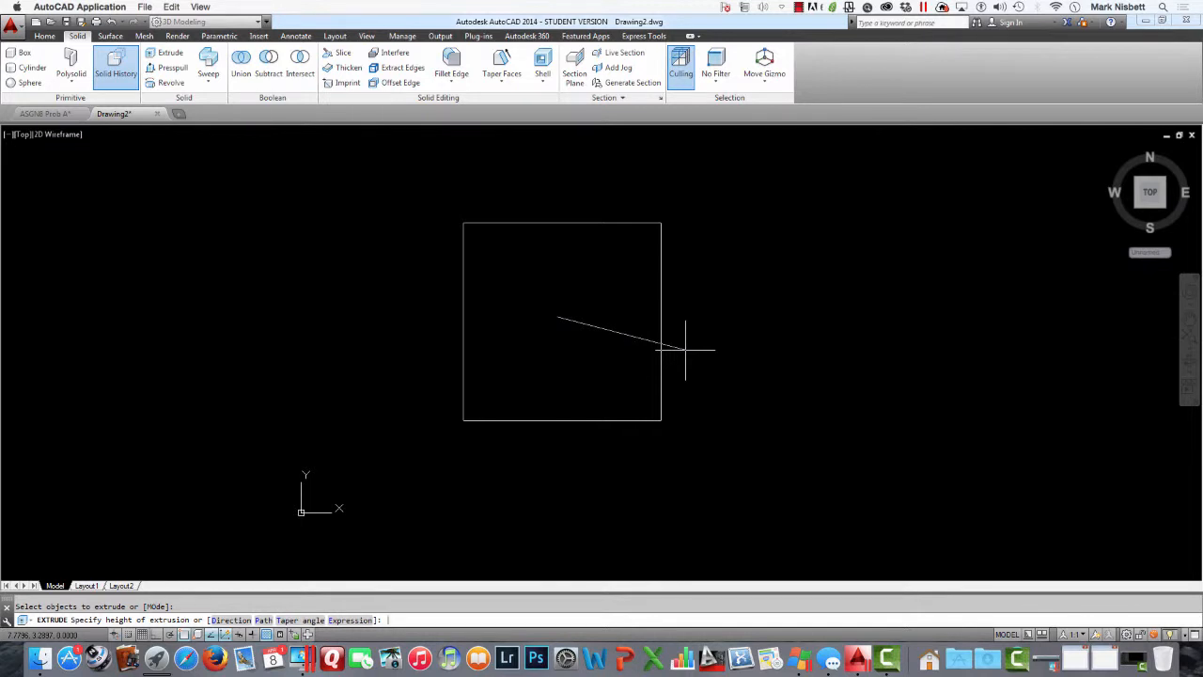
{"action": "type", "text": "1"}
{"action": "key", "text": "Return"}
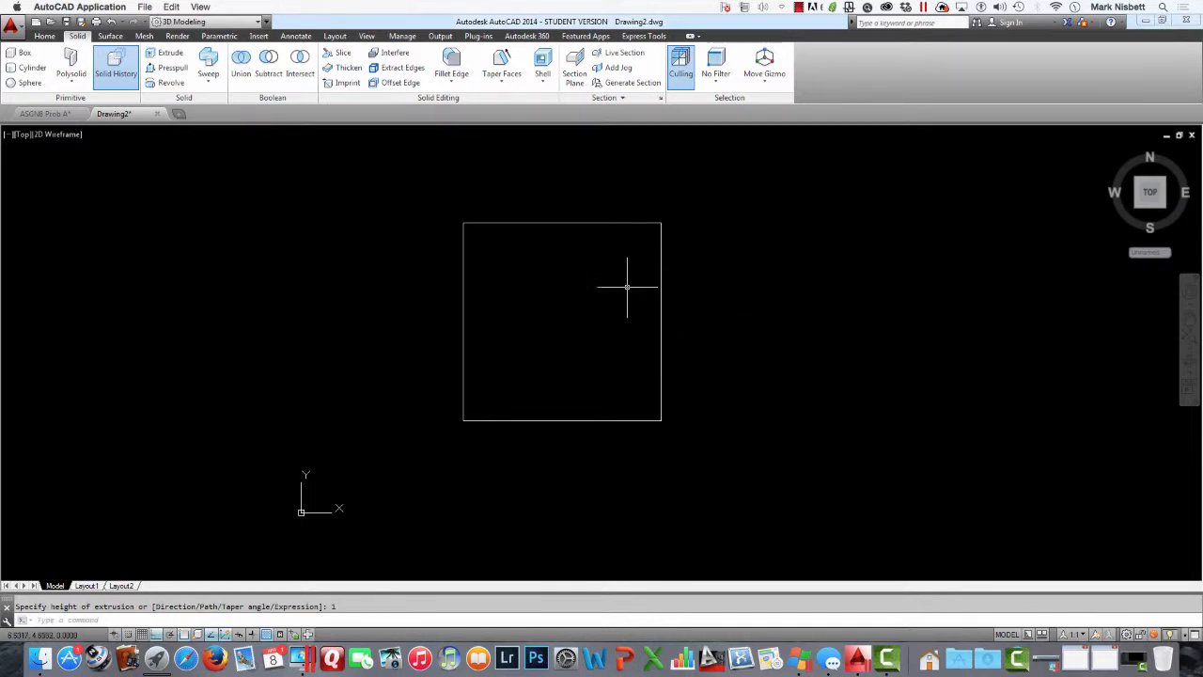
Step: Orbit the block into a 3D view and set the visual style to Shaded with edges
{"action": "middle_click_drag", "start_coordinate": [621, 303], "coordinate": [655, 142], "text": "shift"}
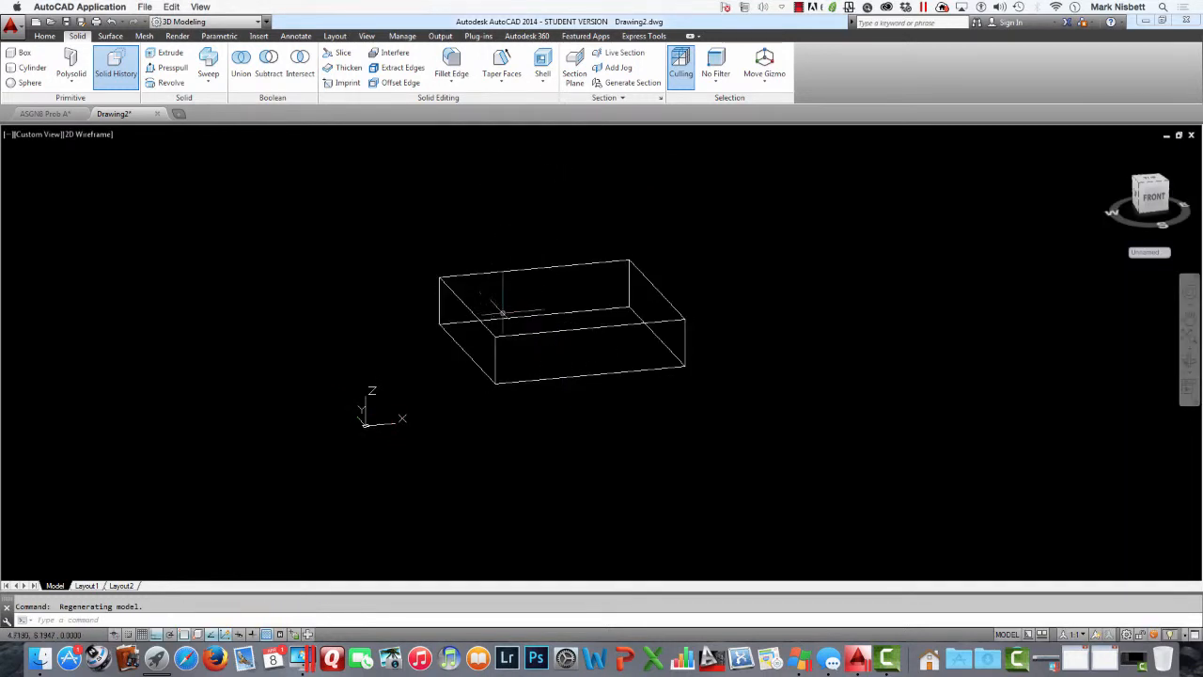
{"action": "left_click", "coordinate": [89, 134]}
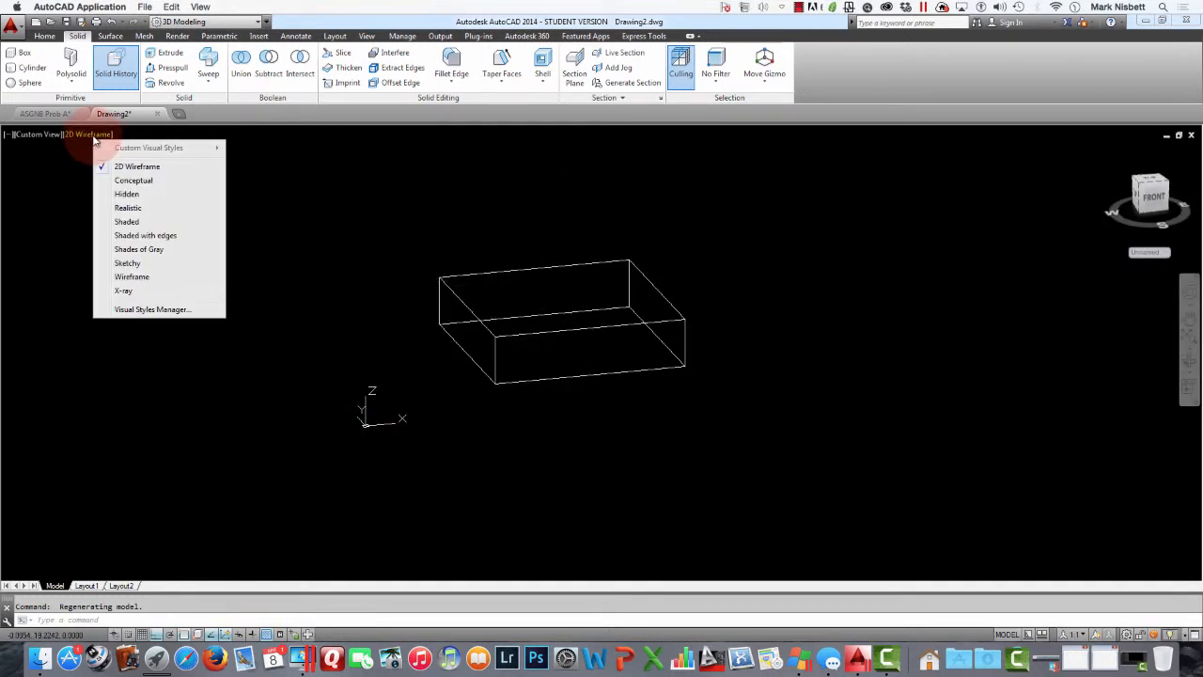
{"action": "left_click", "coordinate": [149, 236]}
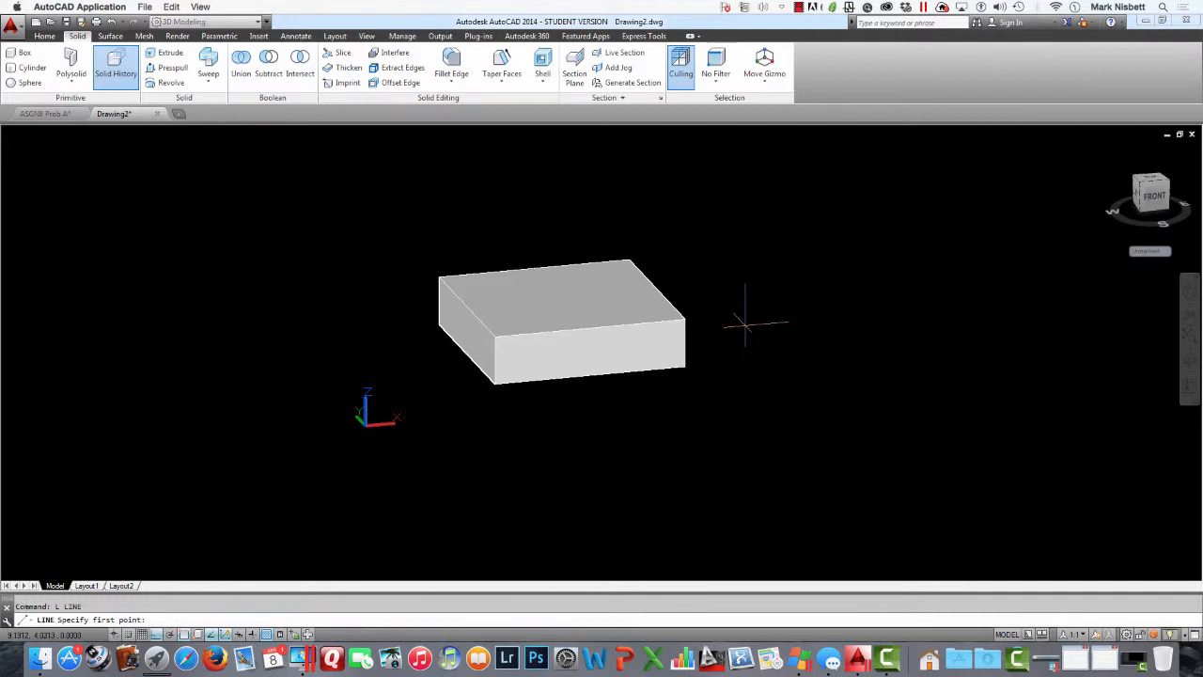
Step: Draw a vertical line along Z from the block's lower front corner at its +X end to above the top face
{"action": "left_click", "coordinate": [686, 367]}
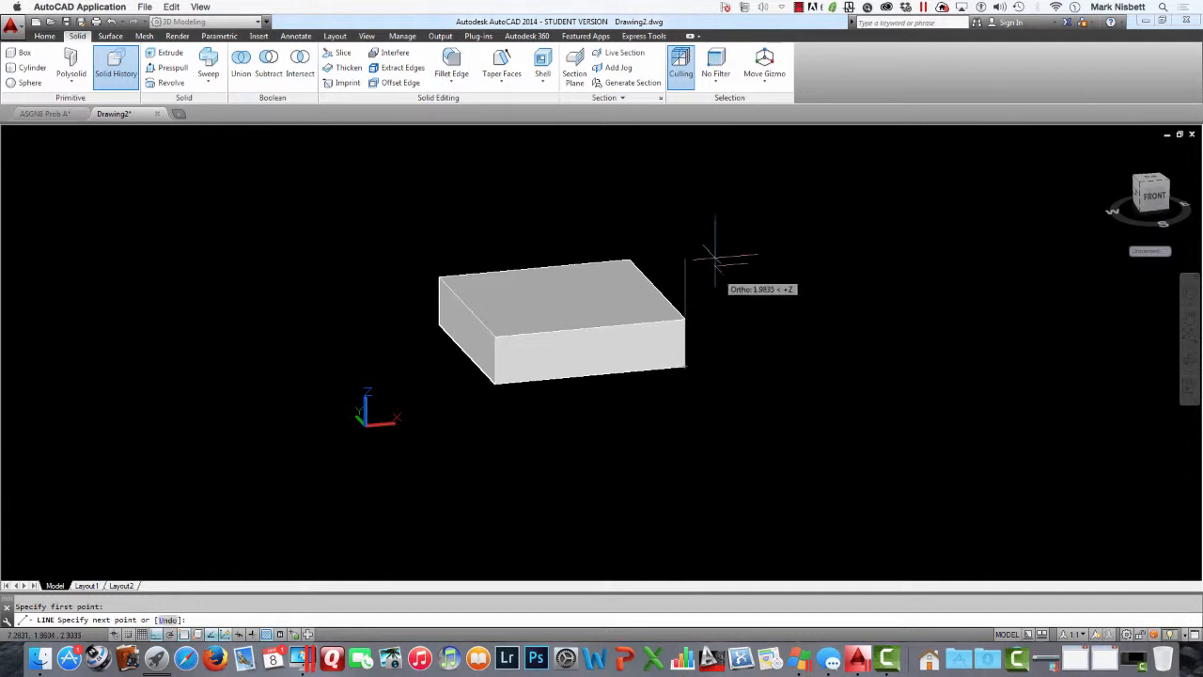
{"action": "left_click", "coordinate": [725, 225]}
{"action": "key", "text": "Return"}
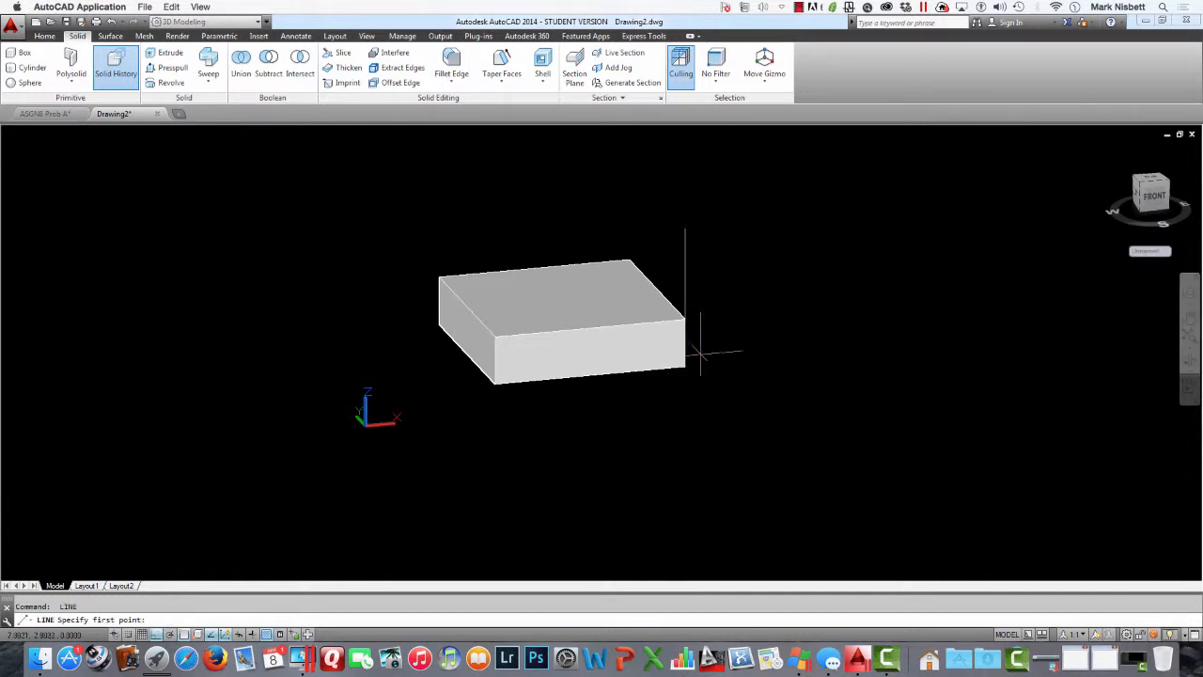
Step: Draw a line from the block's lower front corner at its +X end along the bottom front edge, extending past the -X corner
{"action": "key", "text": "Return"}
{"action": "left_click", "coordinate": [686, 367]}
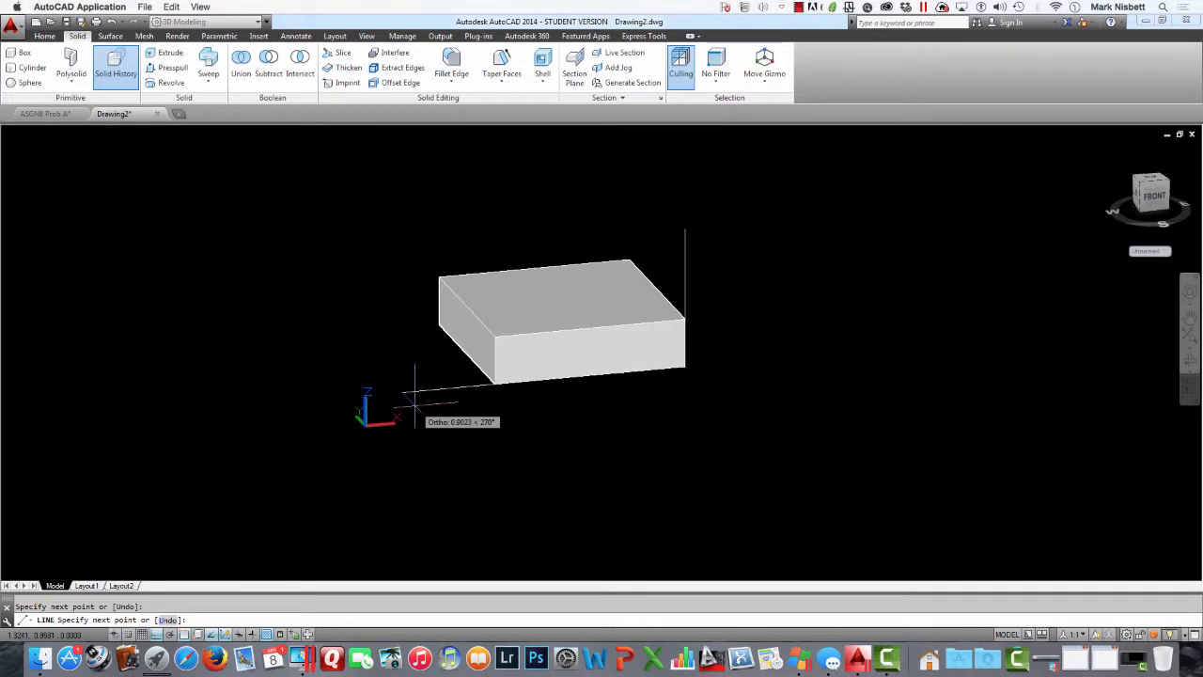
{"action": "left_click", "coordinate": [402, 392]}
{"action": "key", "text": "Escape"}
Step: Try to offset the bottom front line by 0.3 in the 3D view, and undo the offset
{"action": "type", "text": "o"}
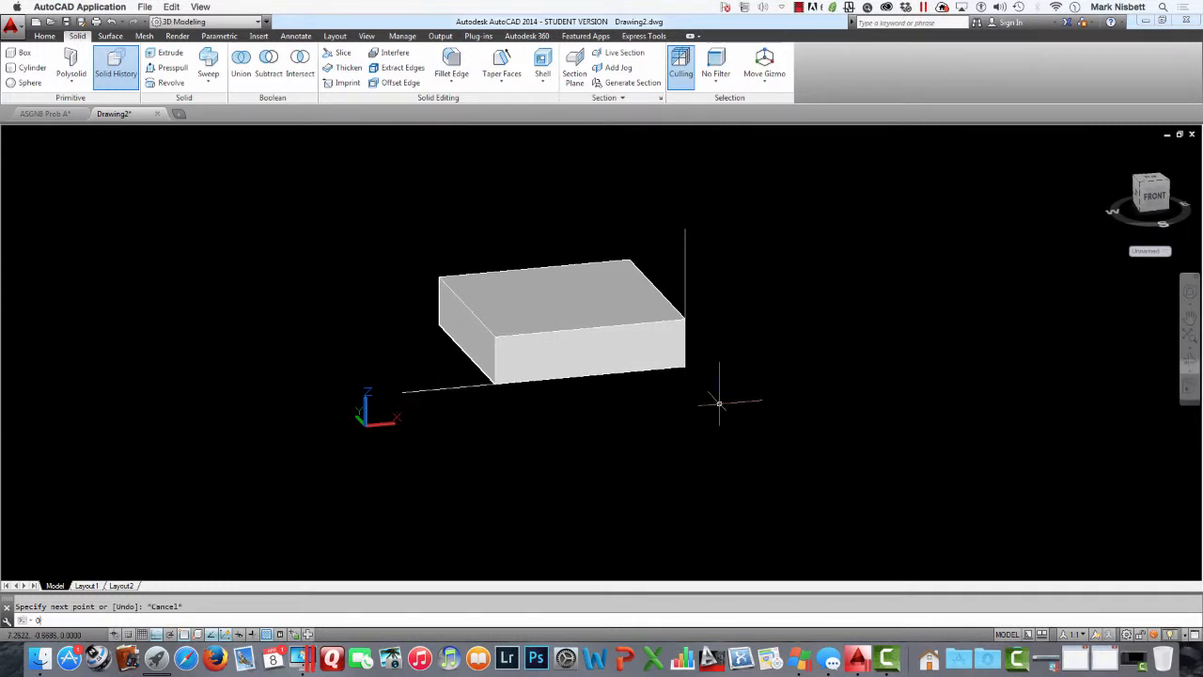
{"action": "key", "text": "Return"}
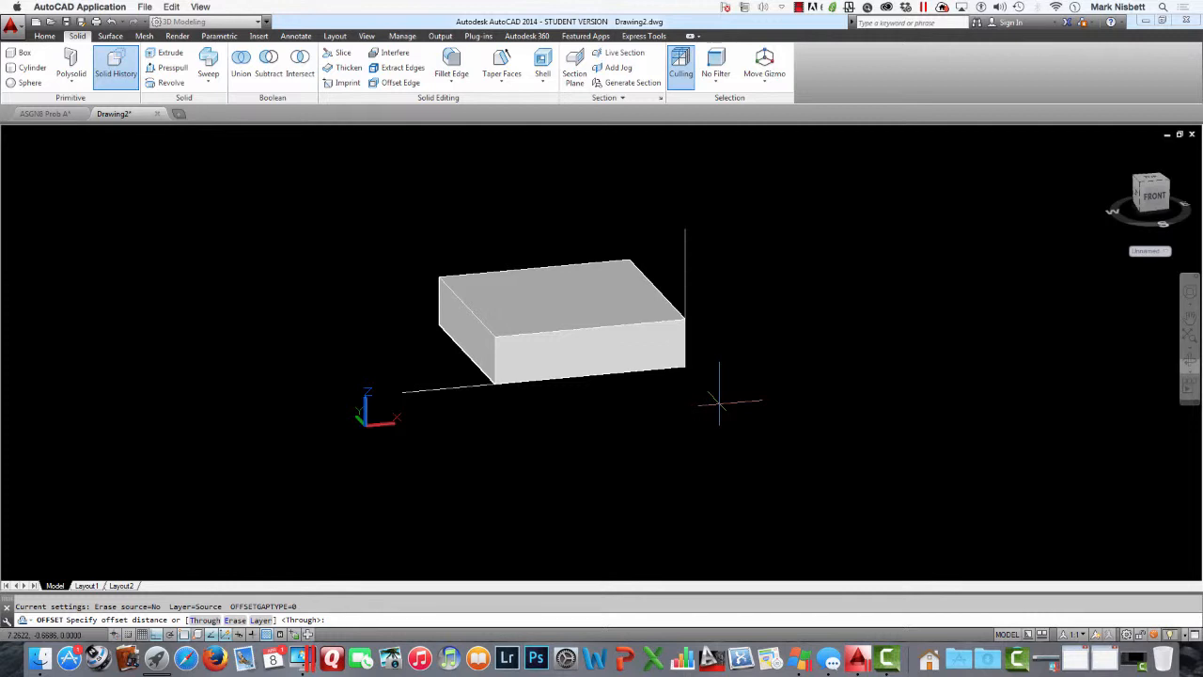
{"action": "type", "text": ".3"}
{"action": "key", "text": "Return"}
{"action": "left_click", "coordinate": [484, 385]}
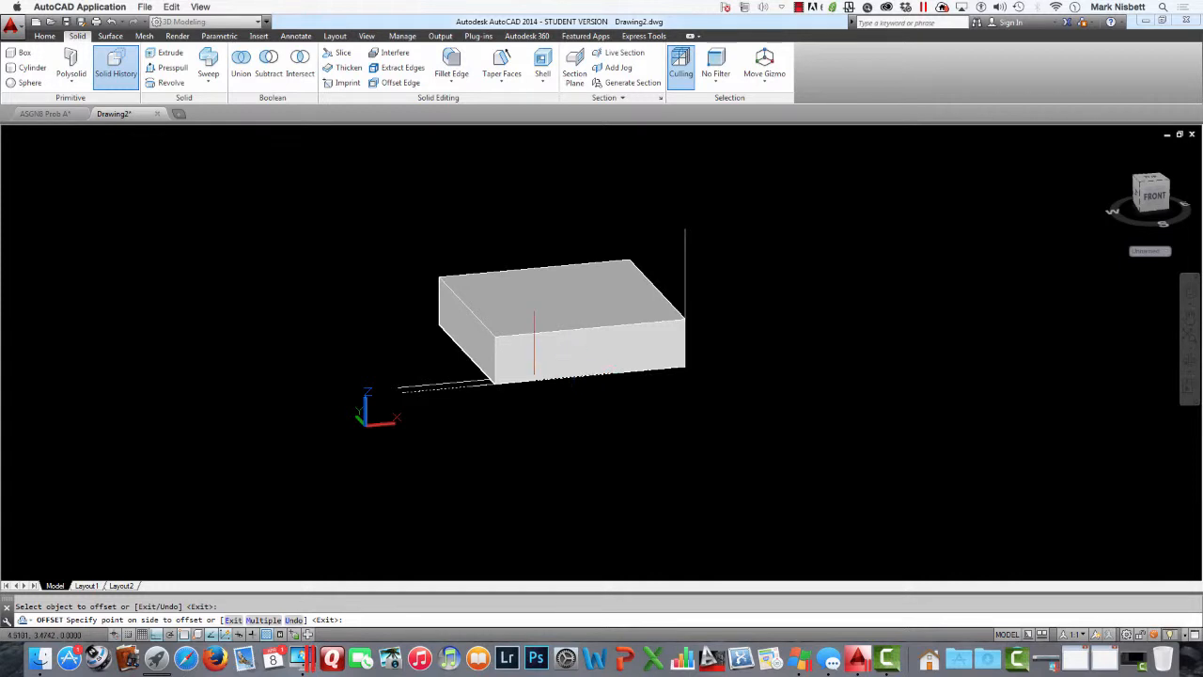
{"action": "key", "text": "Escape"}
{"action": "key", "text": "Return"}
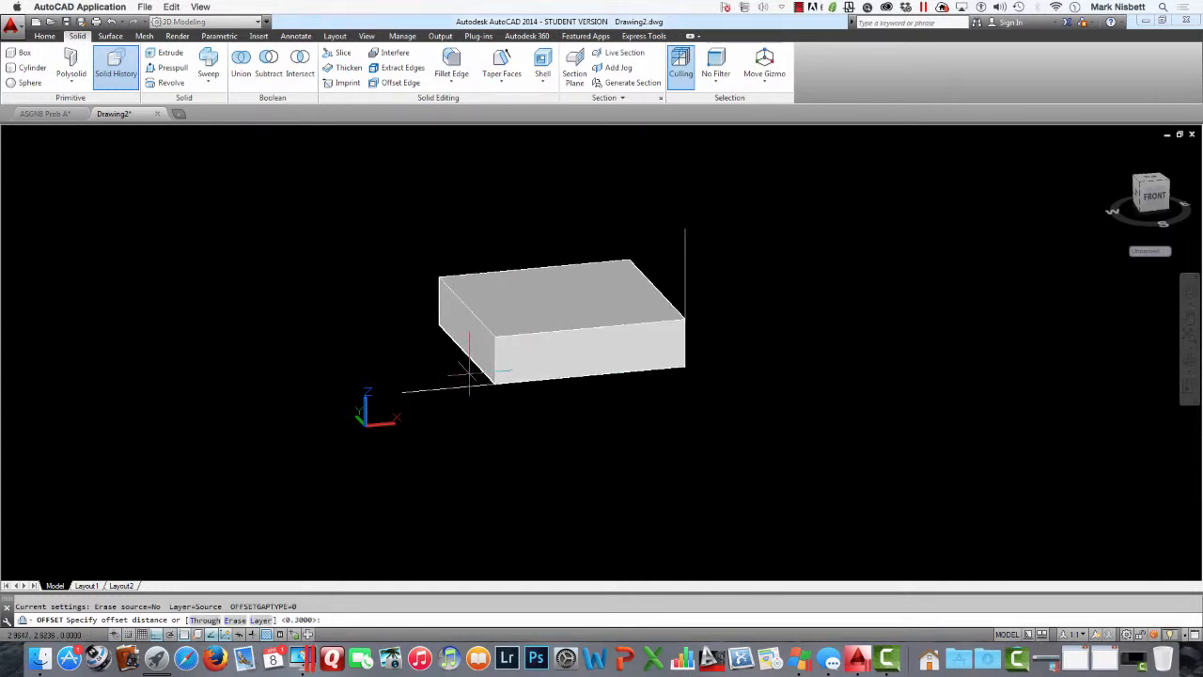
{"action": "key", "text": "Return"}
{"action": "left_click", "coordinate": [468, 382]}
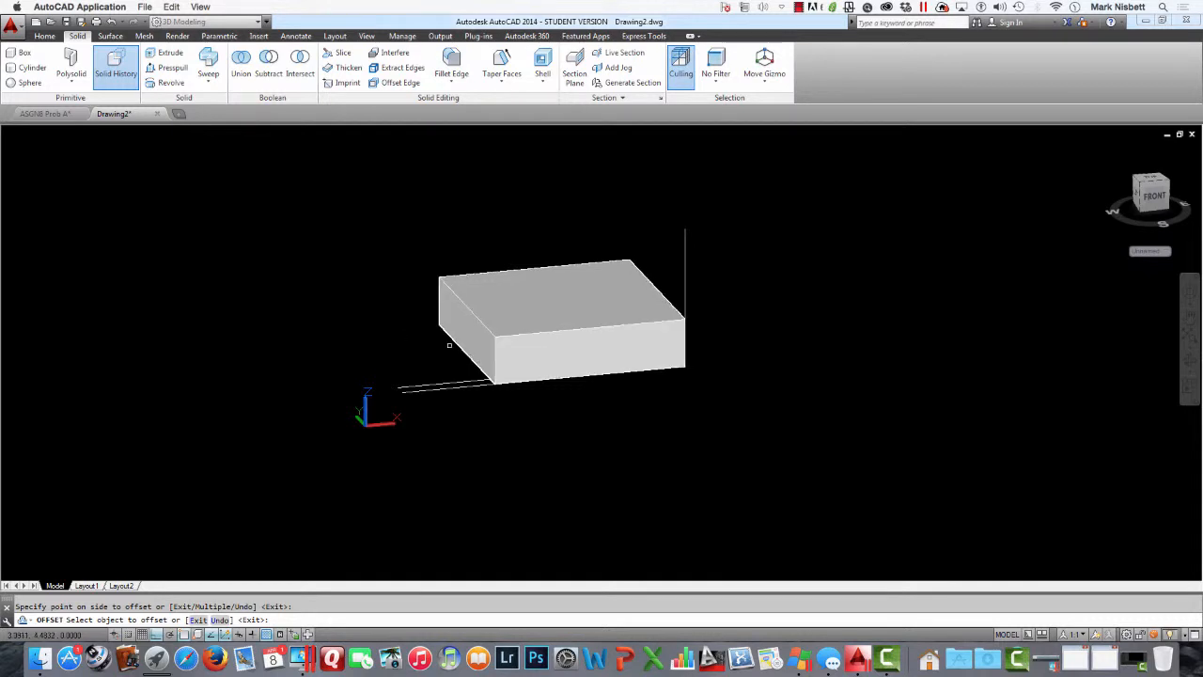
{"action": "type", "text": "u"}
{"action": "key", "text": "Return"}
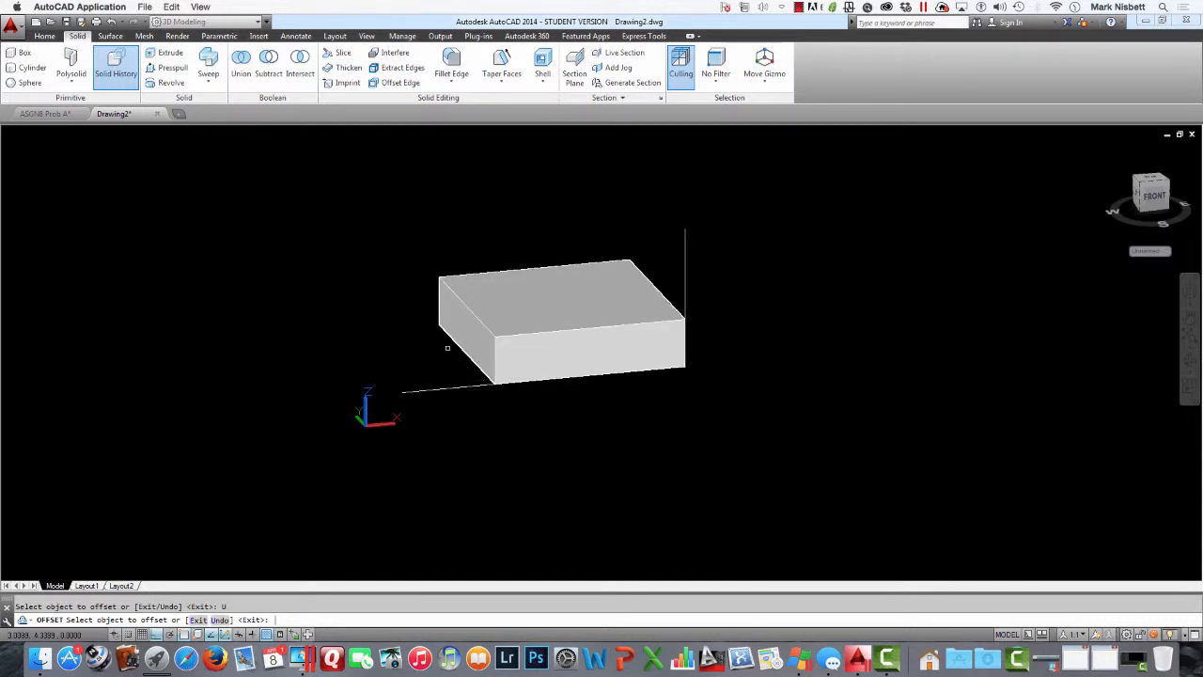
{"action": "key", "text": "Escape"}
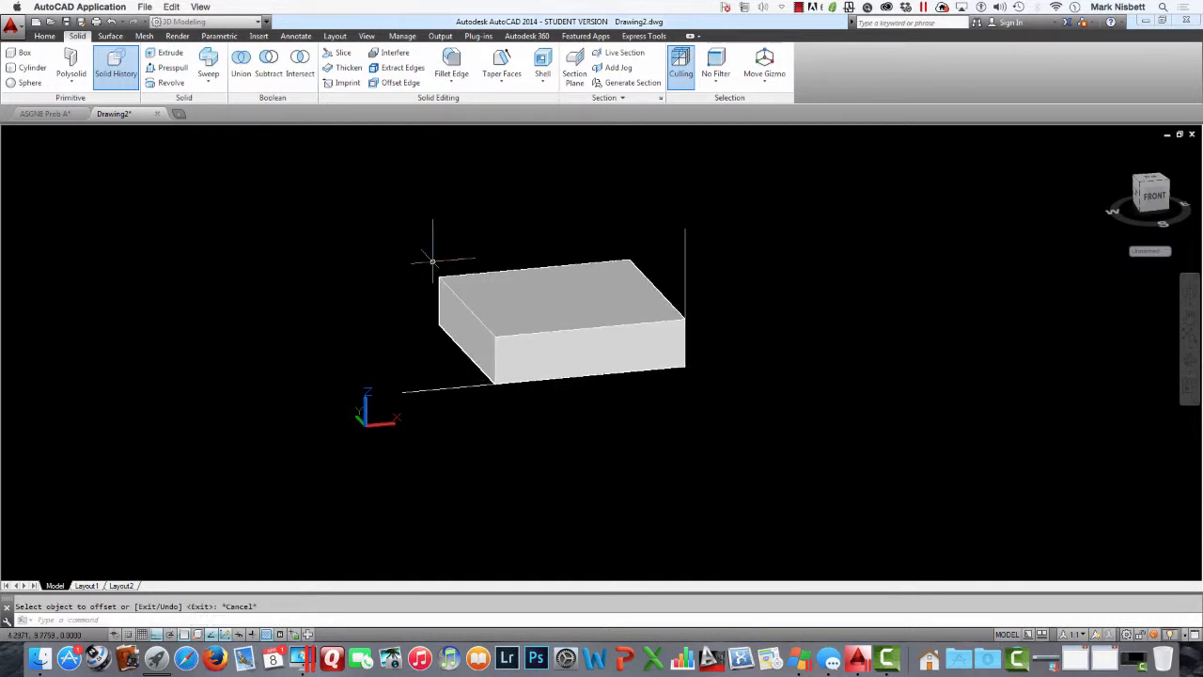
Step: Split the drawing area into multiple viewports and activate the Front viewport
{"action": "left_click", "coordinate": [44, 36]}
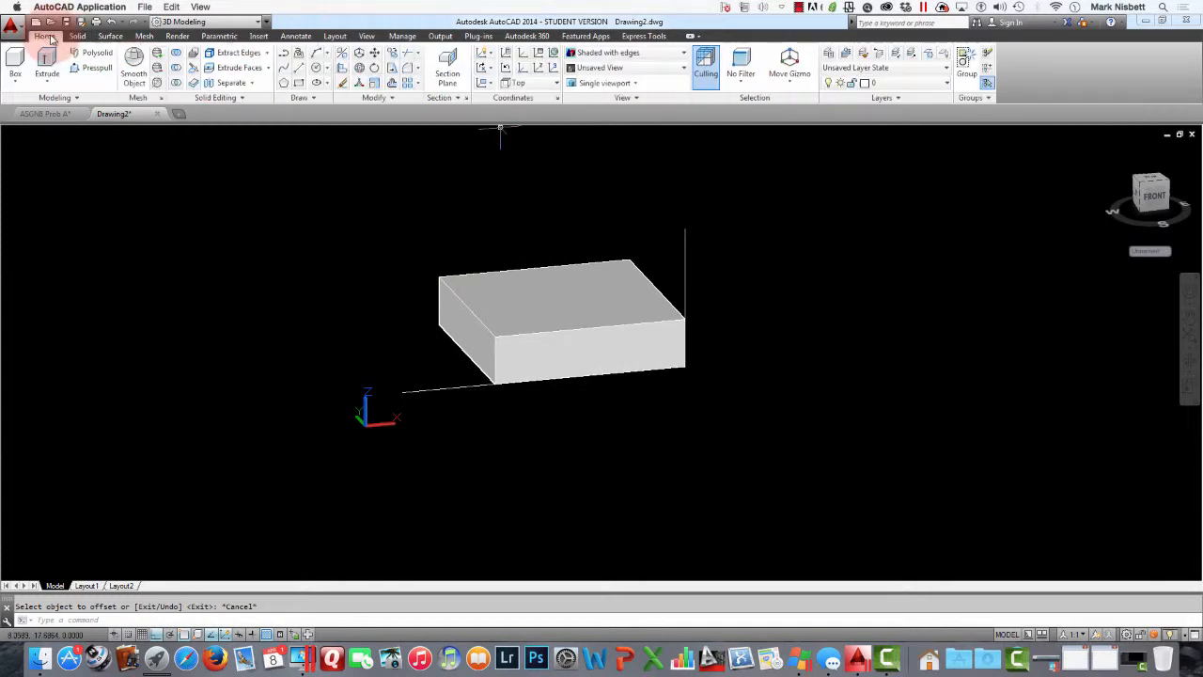
{"action": "left_click", "coordinate": [634, 84]}
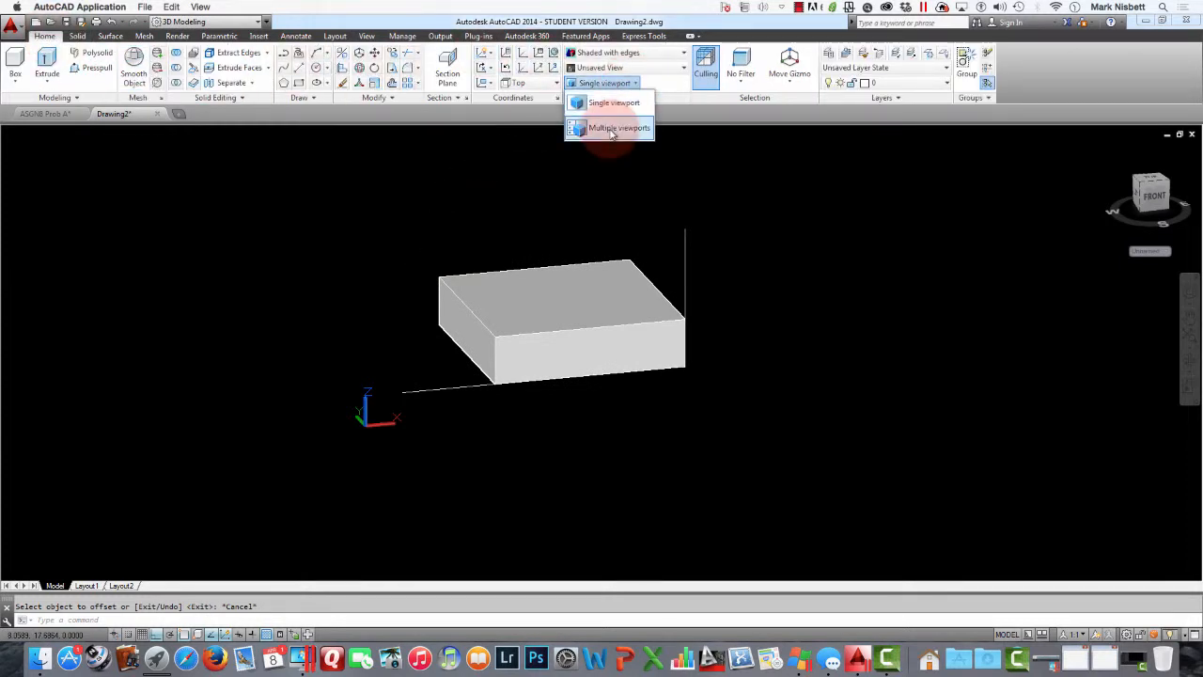
{"action": "left_click", "coordinate": [610, 127]}
{"action": "left_click", "coordinate": [356, 450]}
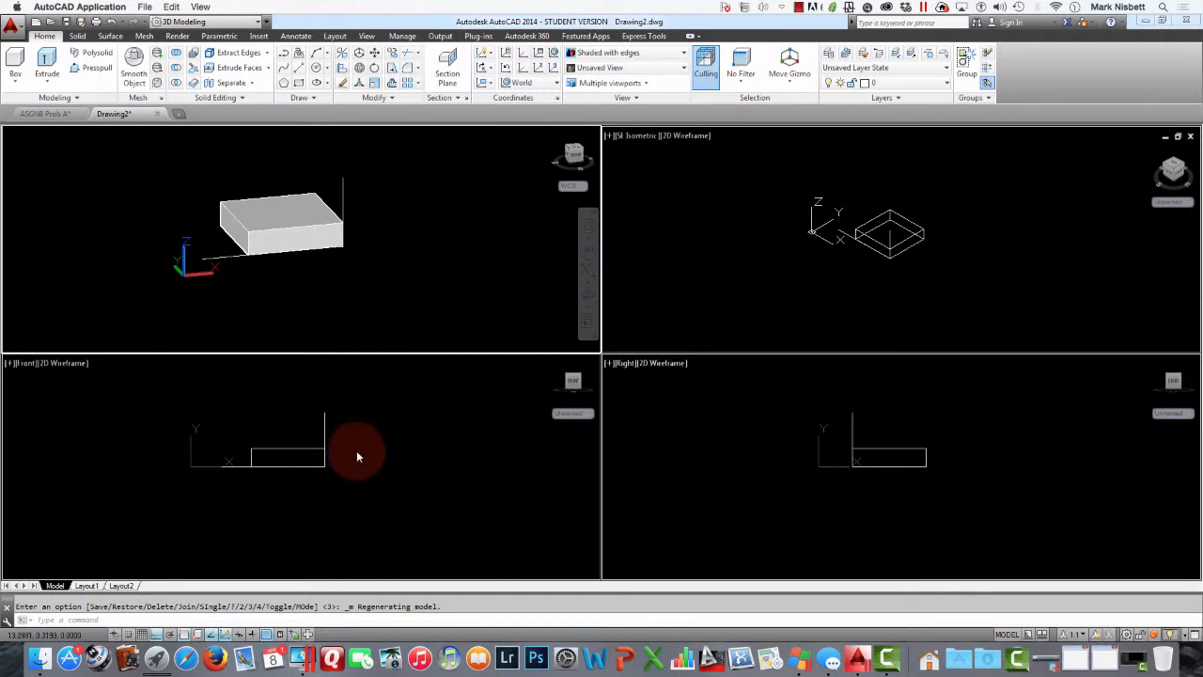
{"action": "middle_click_drag", "start_coordinate": [392, 429], "coordinate": [389, 456]}
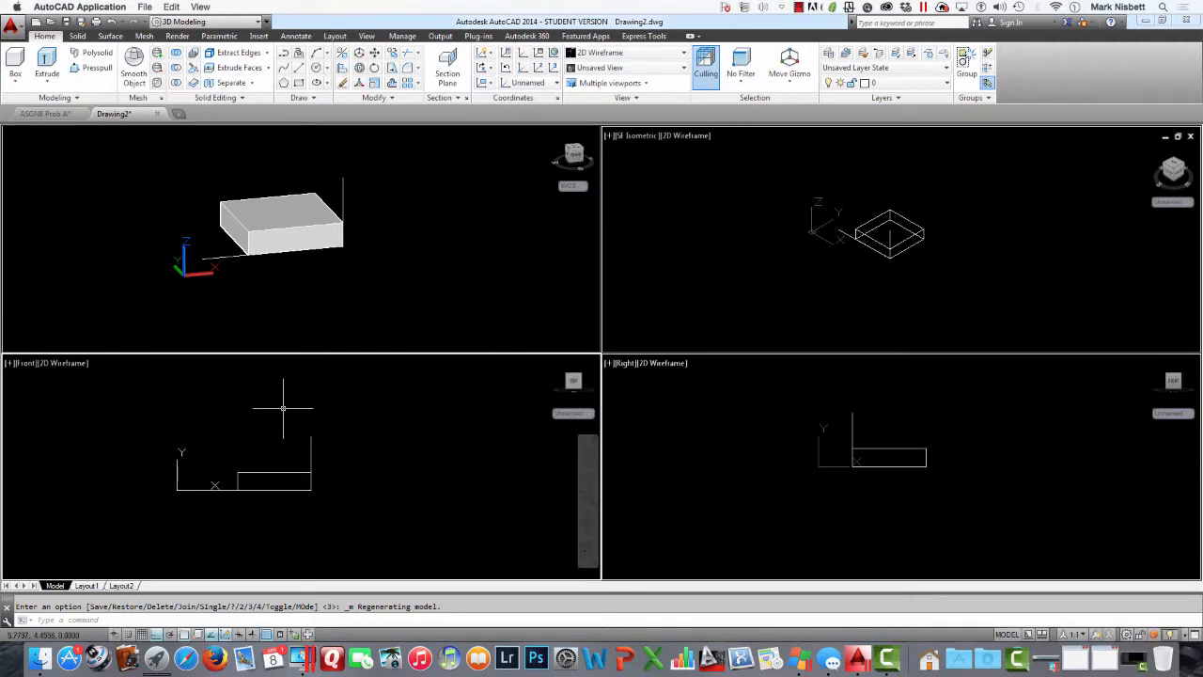
Step: Orbit the SE Isometric viewport to show the block's front face and enlarge the block there
{"action": "left_click", "coordinate": [906, 304]}
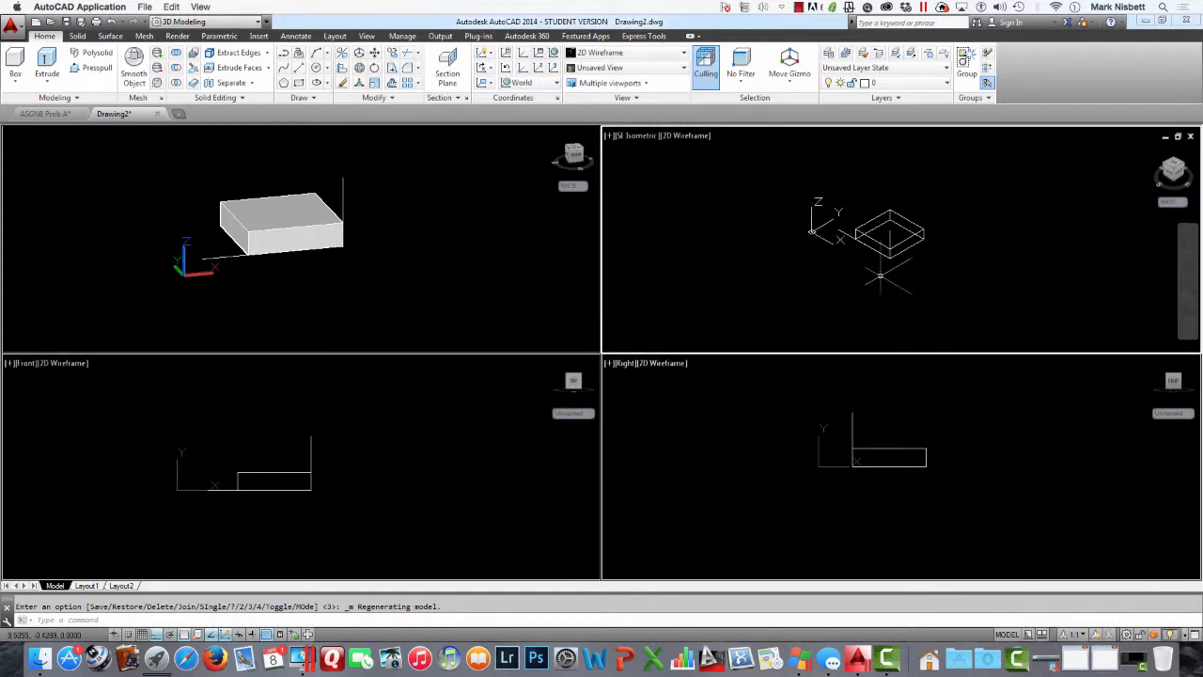
{"action": "left_click", "coordinate": [894, 262]}
{"action": "middle_click_drag", "start_coordinate": [895, 261], "coordinate": [894, 303], "text": "shift"}
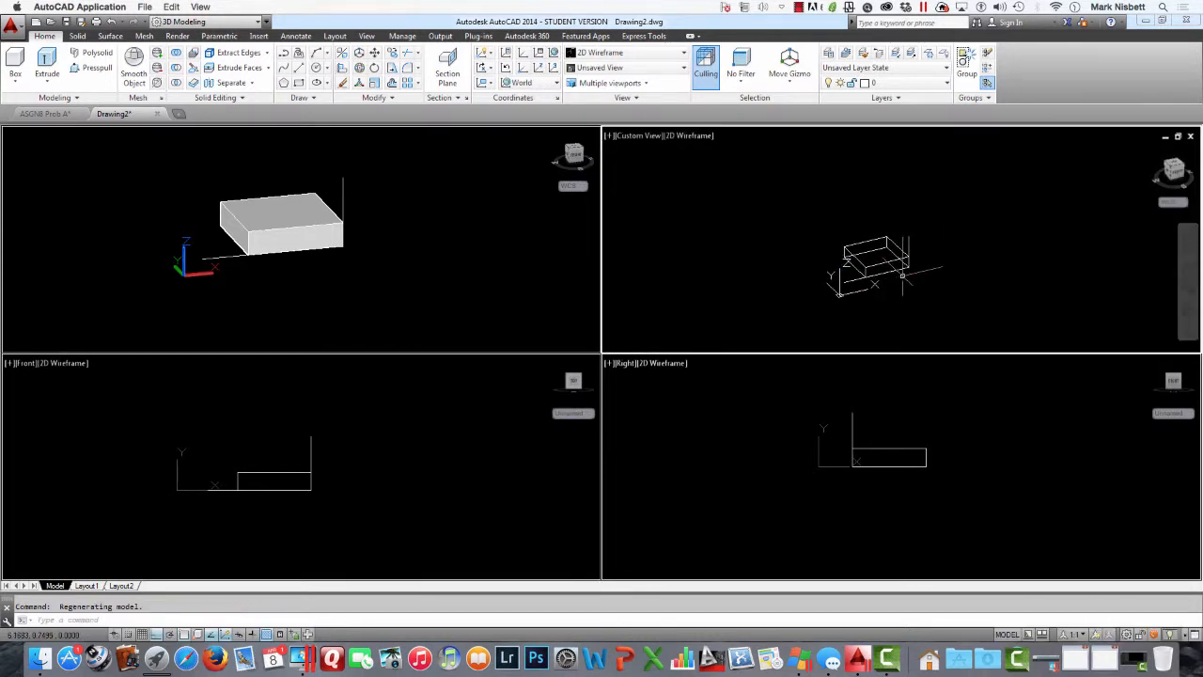
{"action": "scroll", "coordinate": [902, 272], "scroll_direction": "up", "scroll_amount": 8}
{"action": "scroll", "coordinate": [902, 274], "scroll_direction": "down", "scroll_amount": 4}
Step: In the Front viewport, offset the bottom line upward by 0.3 and offset the new line upward by another 0.3
{"action": "left_click", "coordinate": [512, 415]}
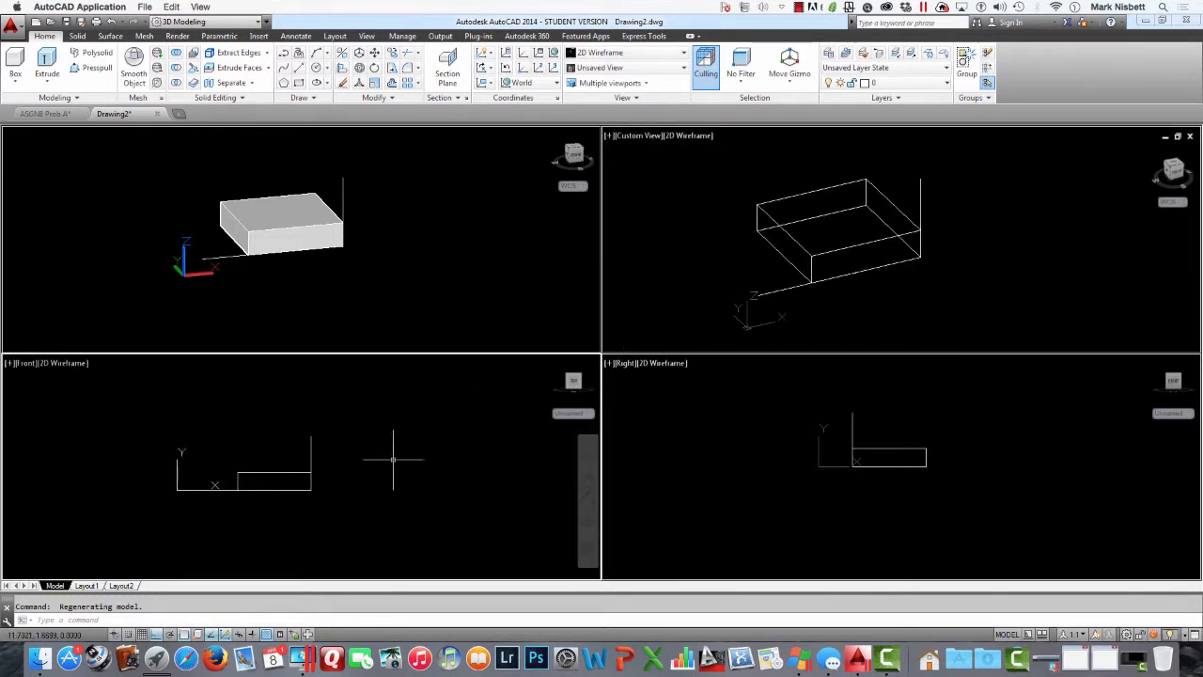
{"action": "type", "text": "o"}
{"action": "key", "text": "Return"}
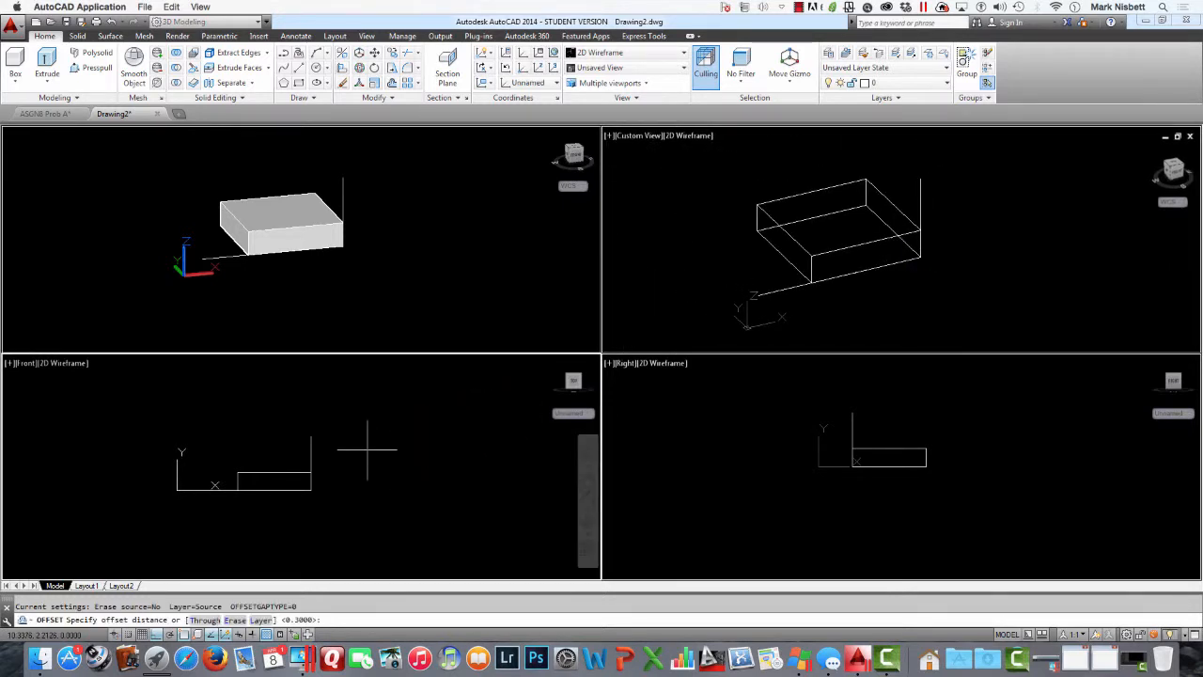
{"action": "key", "text": "Return"}
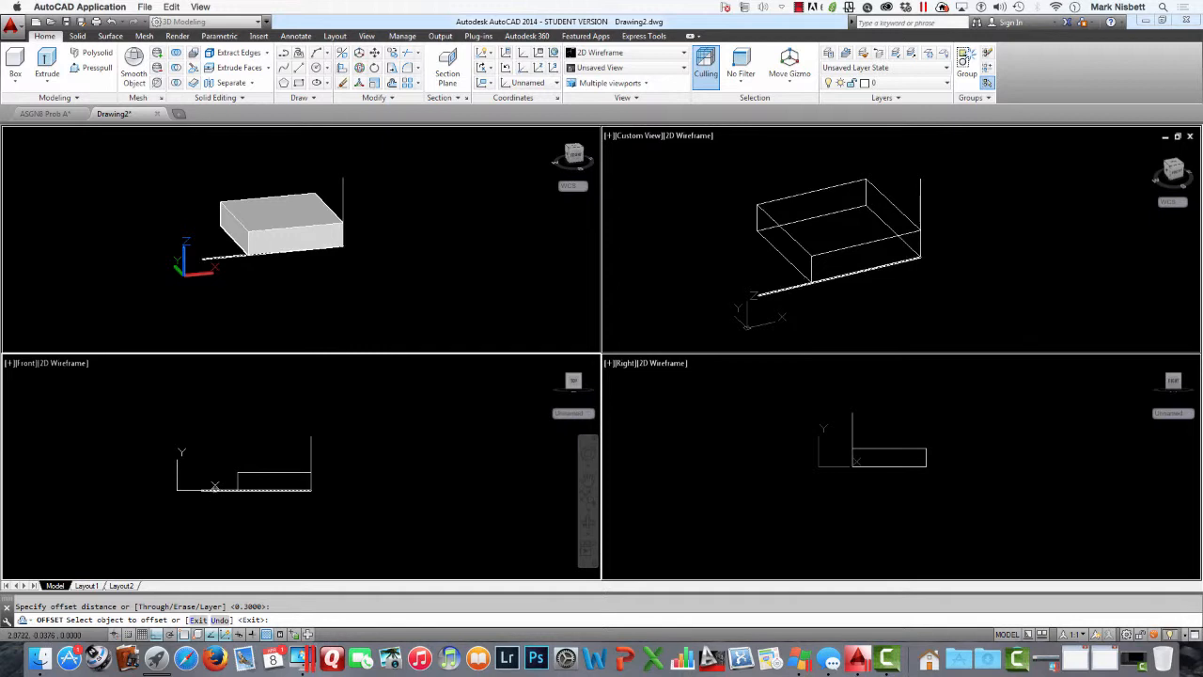
{"action": "left_click", "coordinate": [214, 489]}
{"action": "left_click", "coordinate": [210, 473]}
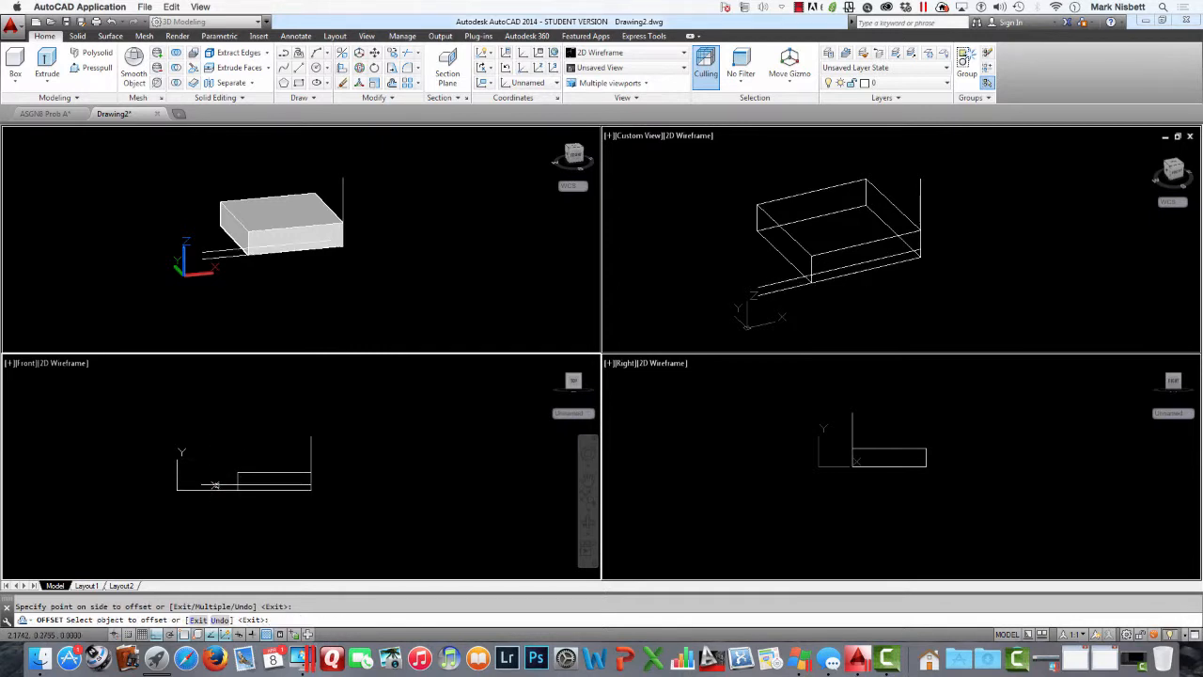
{"action": "left_click", "coordinate": [214, 485]}
{"action": "left_click", "coordinate": [215, 477]}
{"action": "key", "text": "Escape"}
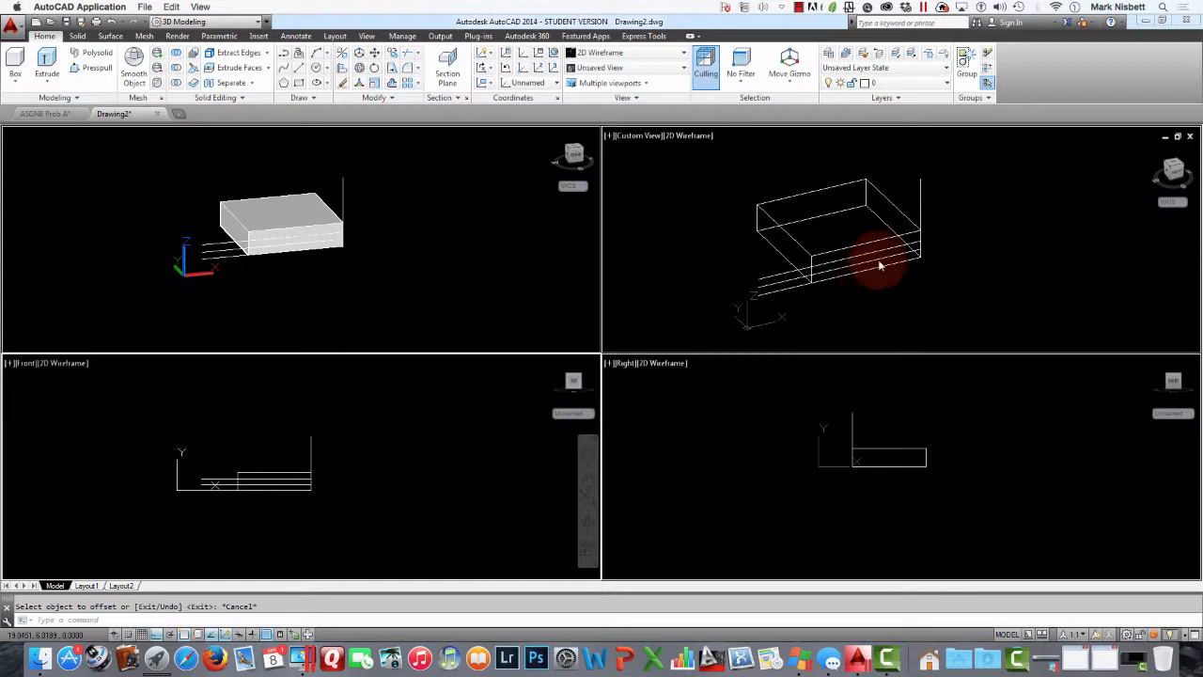
Step: Offset the vertical line at the block's +X end by 2 toward -X in the Front viewport to mark the centre
{"action": "left_click", "coordinate": [925, 198]}
{"action": "left_click", "coordinate": [388, 435]}
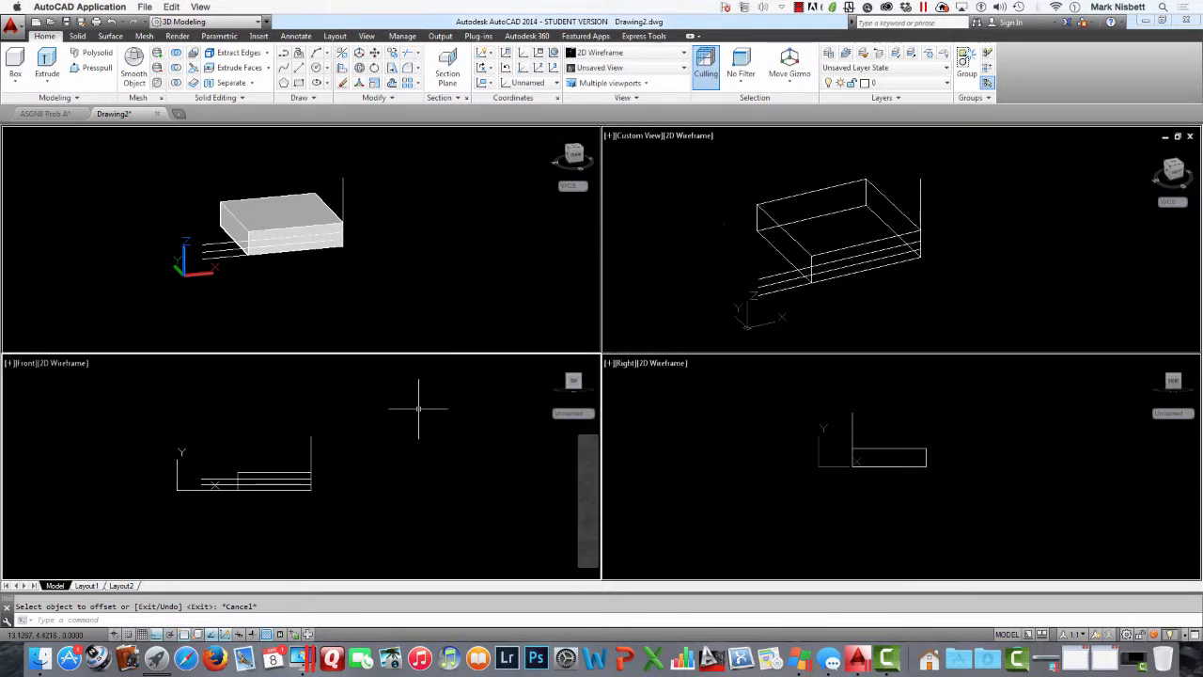
{"action": "key", "text": "Return"}
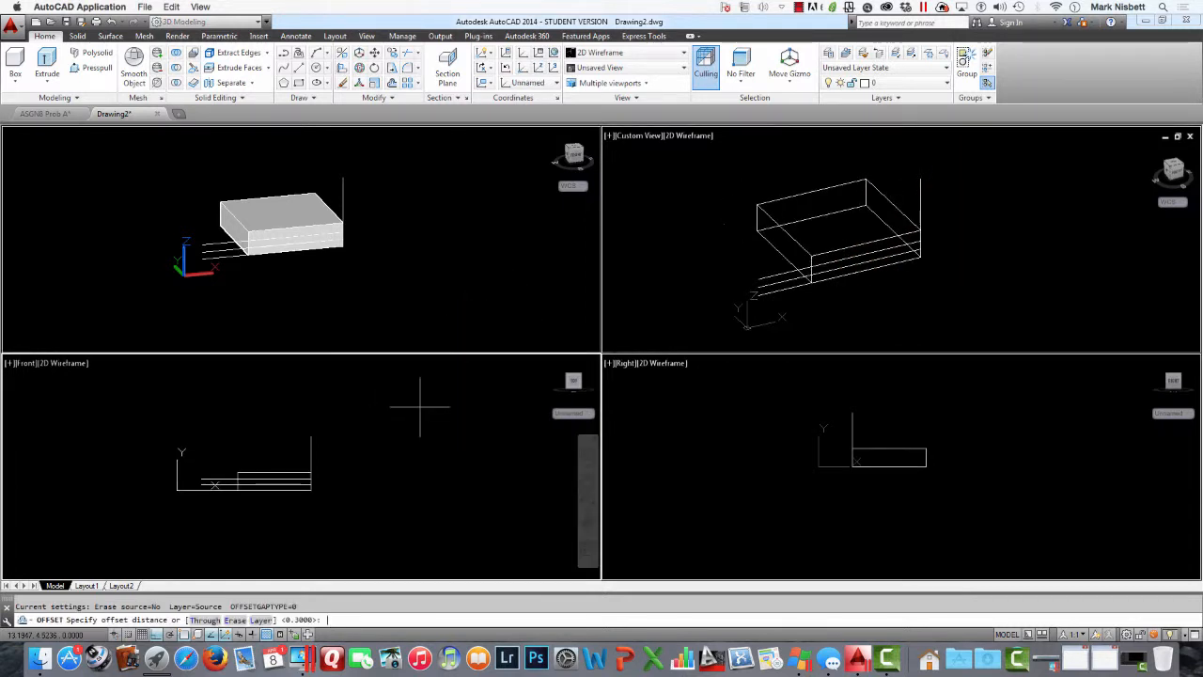
{"action": "type", "text": "2"}
{"action": "key", "text": "Return"}
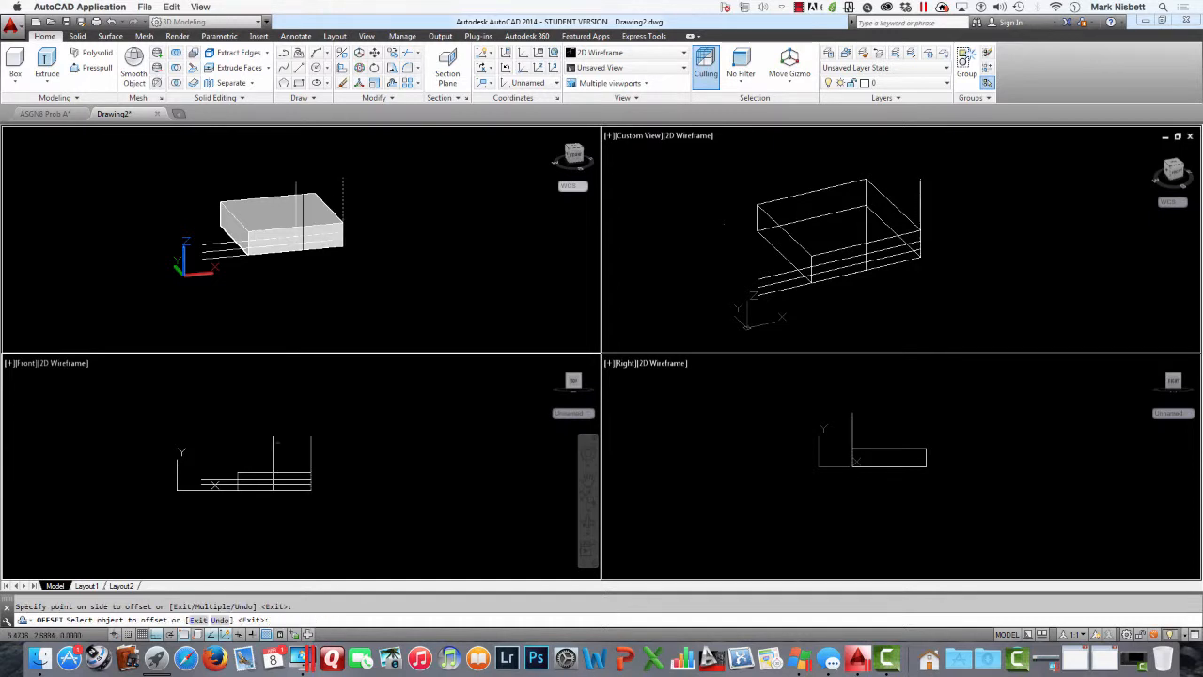
{"action": "key", "text": "Escape"}
Step: Offset the centre vertical line by 0.6 to both sides
{"action": "key", "text": "Return"}
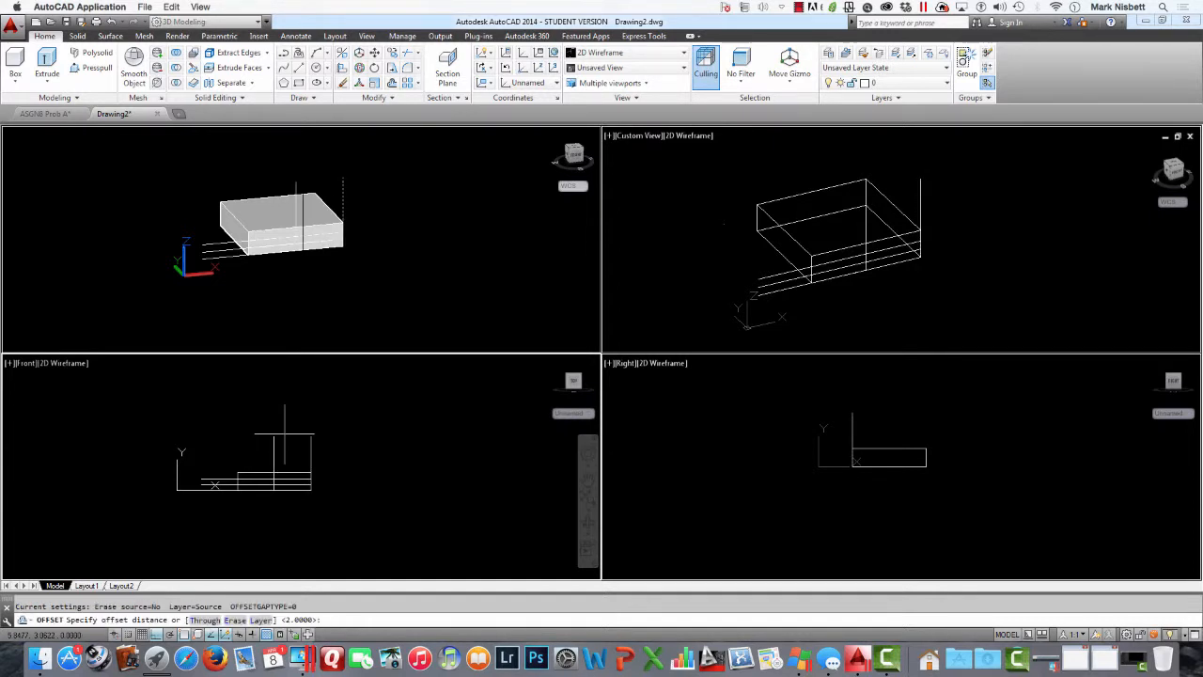
{"action": "key", "text": "Return"}
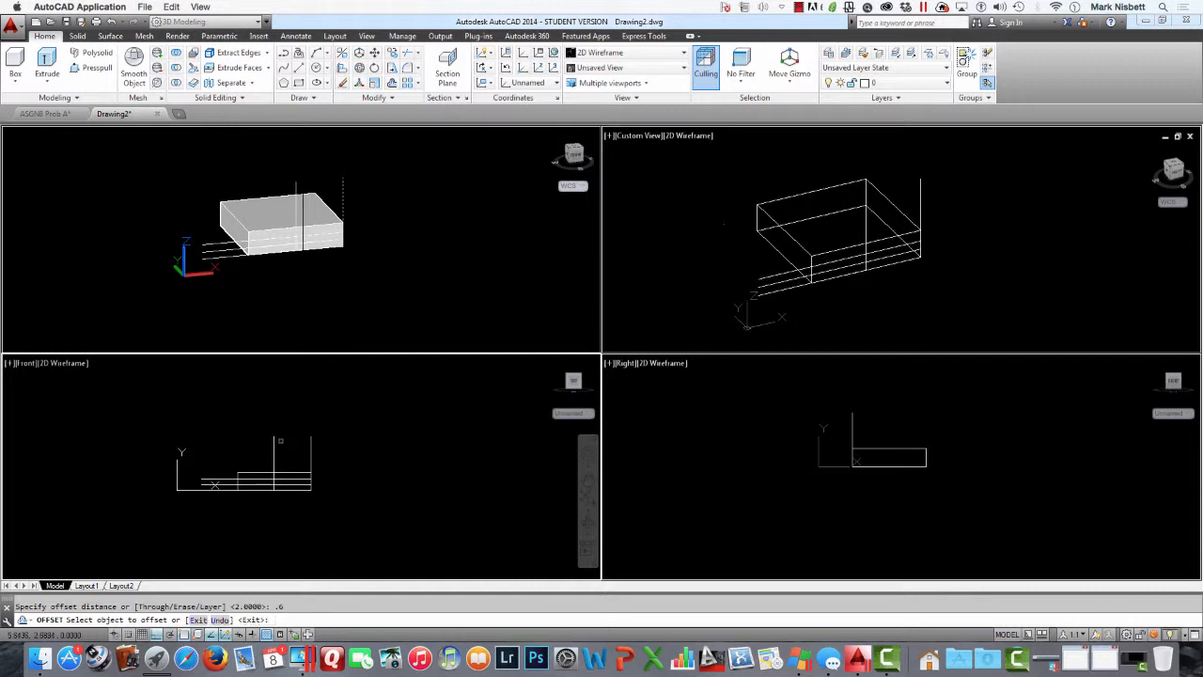
{"action": "left_click", "coordinate": [274, 453]}
{"action": "left_click", "coordinate": [288, 454]}
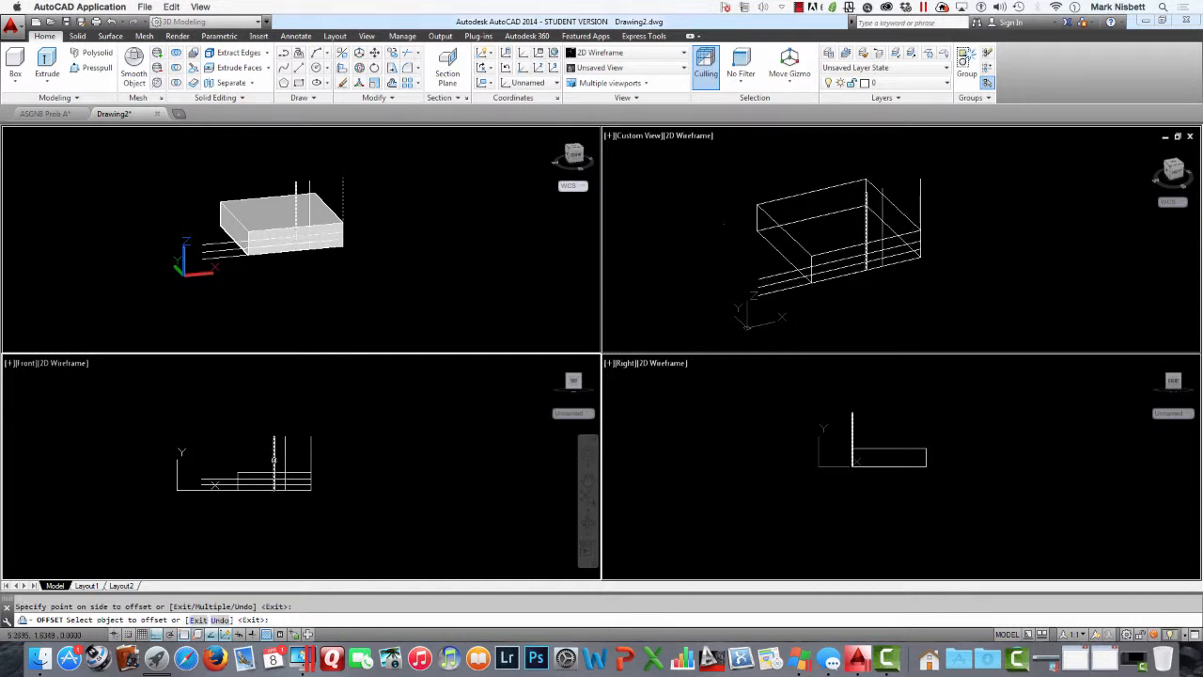
{"action": "left_click", "coordinate": [274, 457]}
{"action": "left_click", "coordinate": [254, 459]}
{"action": "key", "text": "Escape"}
Step: Offset the centre vertical line by 0.9 to both sides
{"action": "key", "text": "Return"}
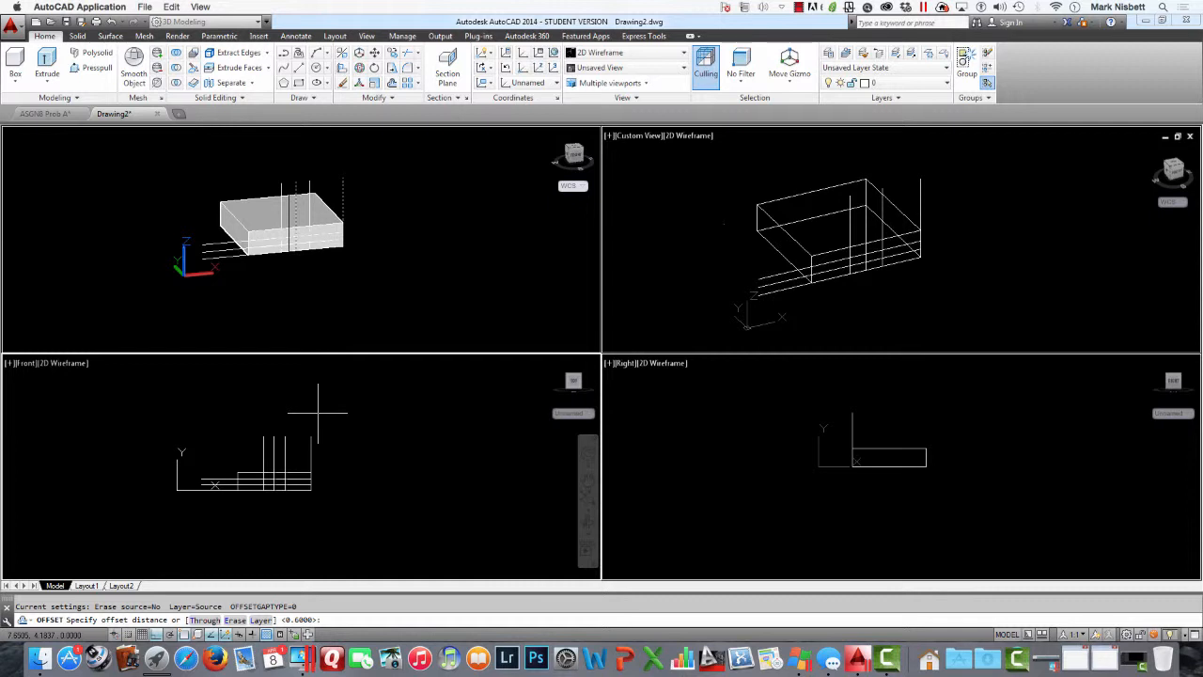
{"action": "key", "text": "Return"}
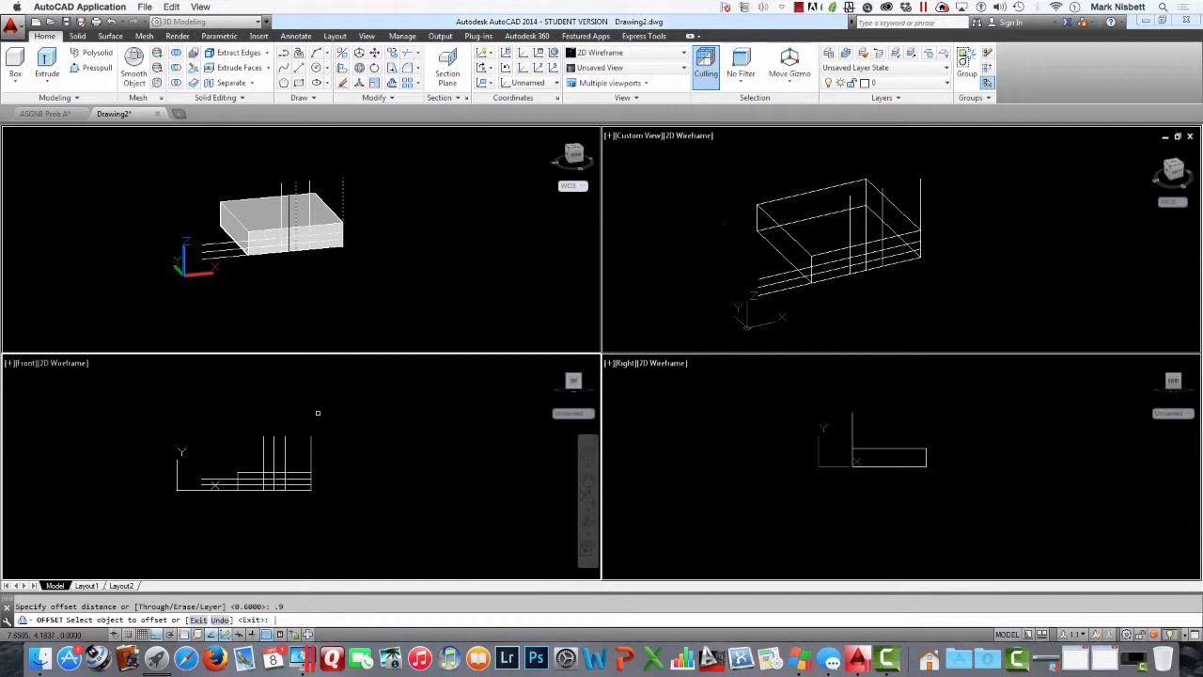
{"action": "left_click", "coordinate": [275, 447]}
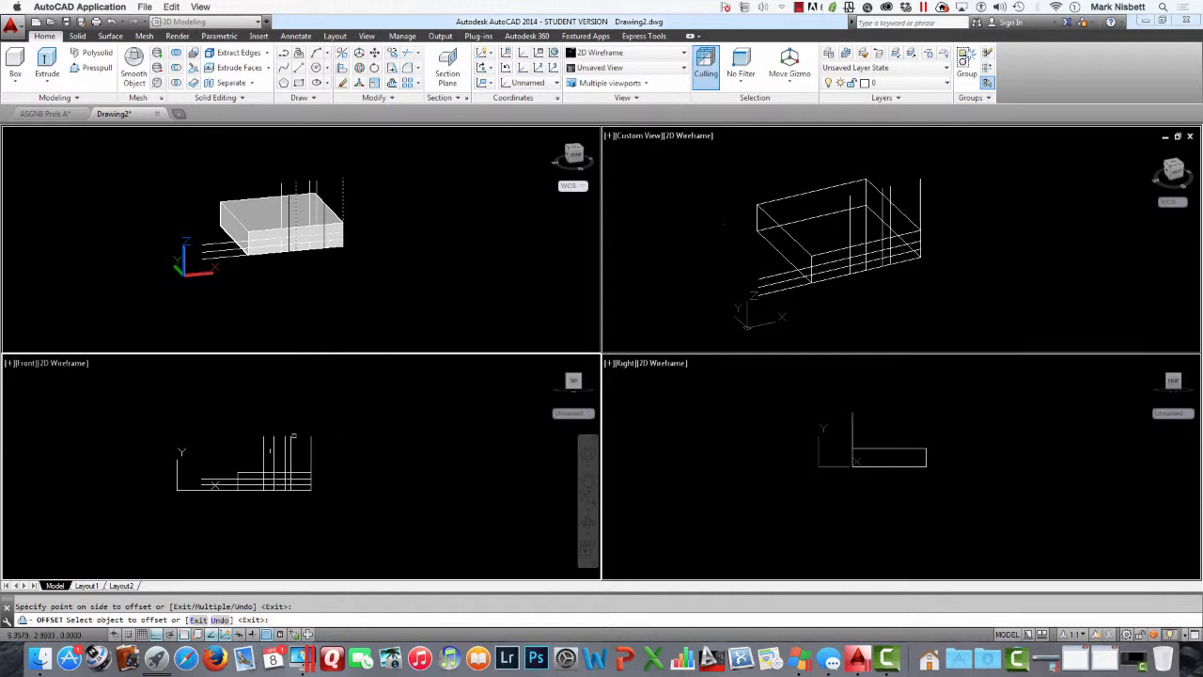
{"action": "left_click", "coordinate": [267, 447]}
{"action": "key", "text": "Escape"}
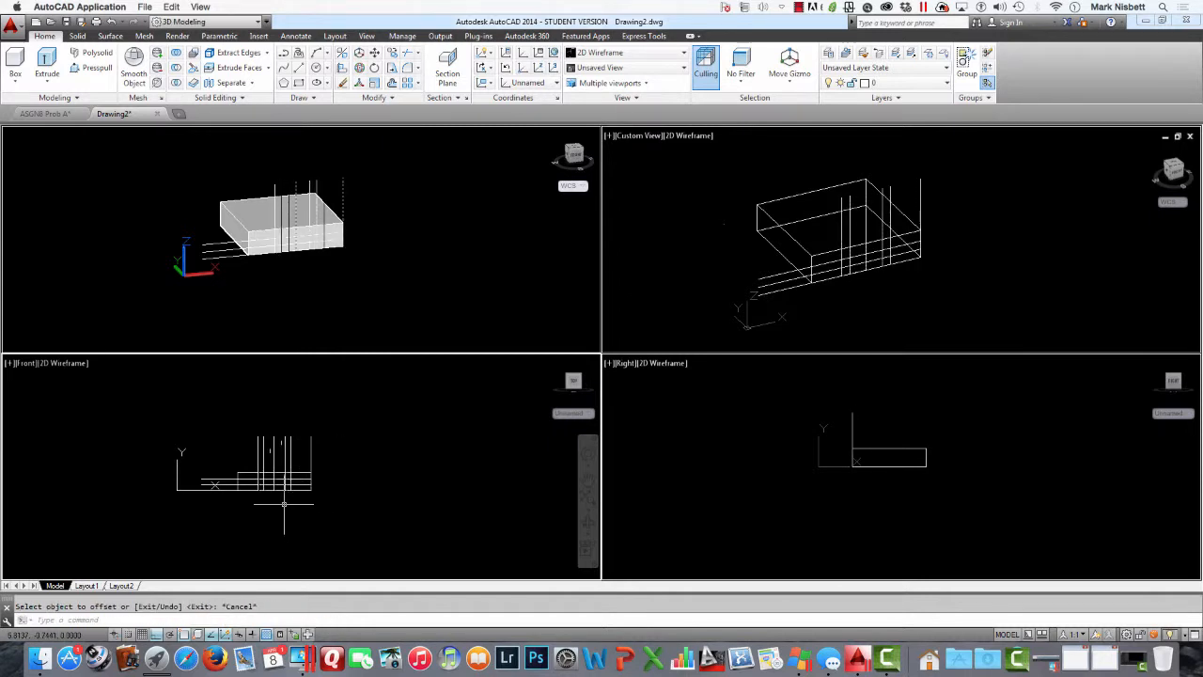
Step: In the Front viewport, trim the outer slot verticals above the upper offset line and both horizontal offset lines on the slot's -X side
{"action": "scroll", "coordinate": [284, 503], "scroll_direction": "up", "scroll_amount": 2}
{"action": "scroll", "coordinate": [287, 479], "scroll_direction": "up", "scroll_amount": 2}
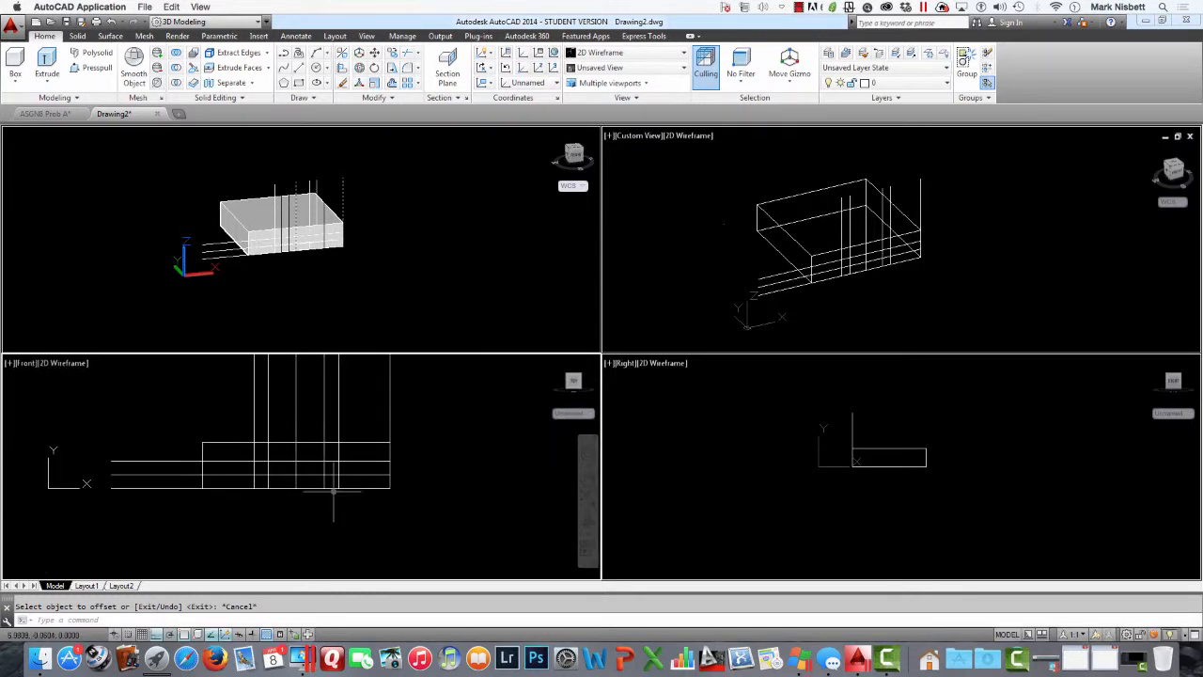
{"action": "middle_click_drag", "start_coordinate": [335, 495], "coordinate": [344, 516]}
{"action": "type", "text": "TR"}
{"action": "key", "text": "Return"}
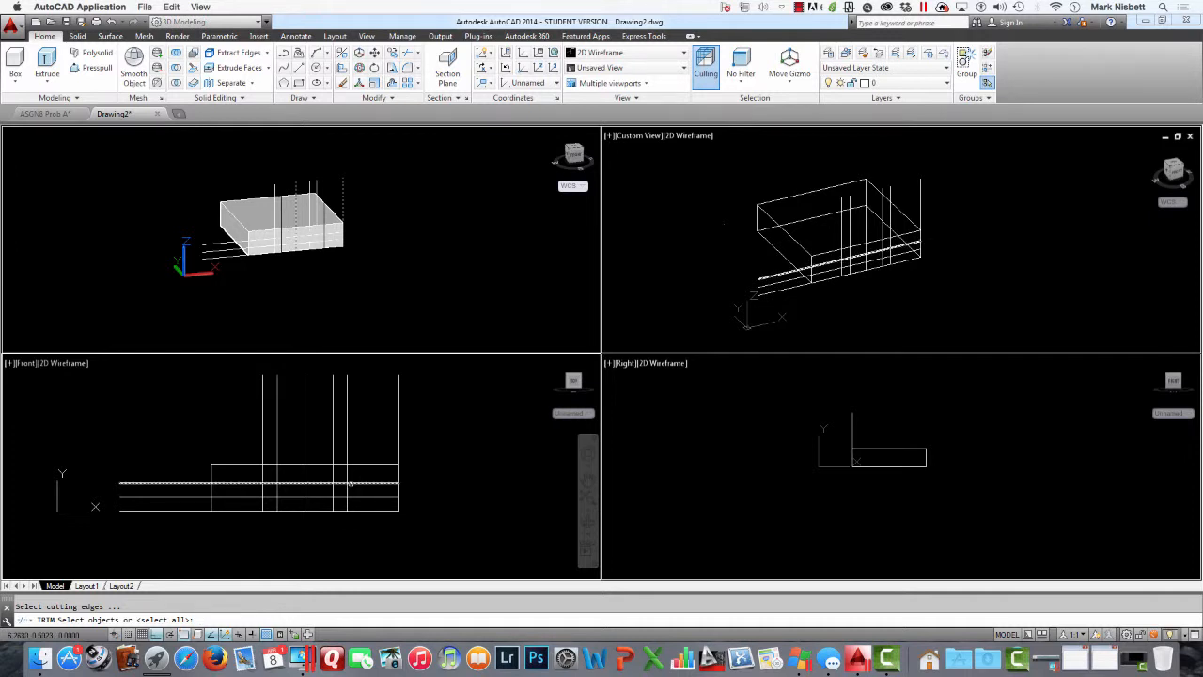
{"action": "key", "text": "Return"}
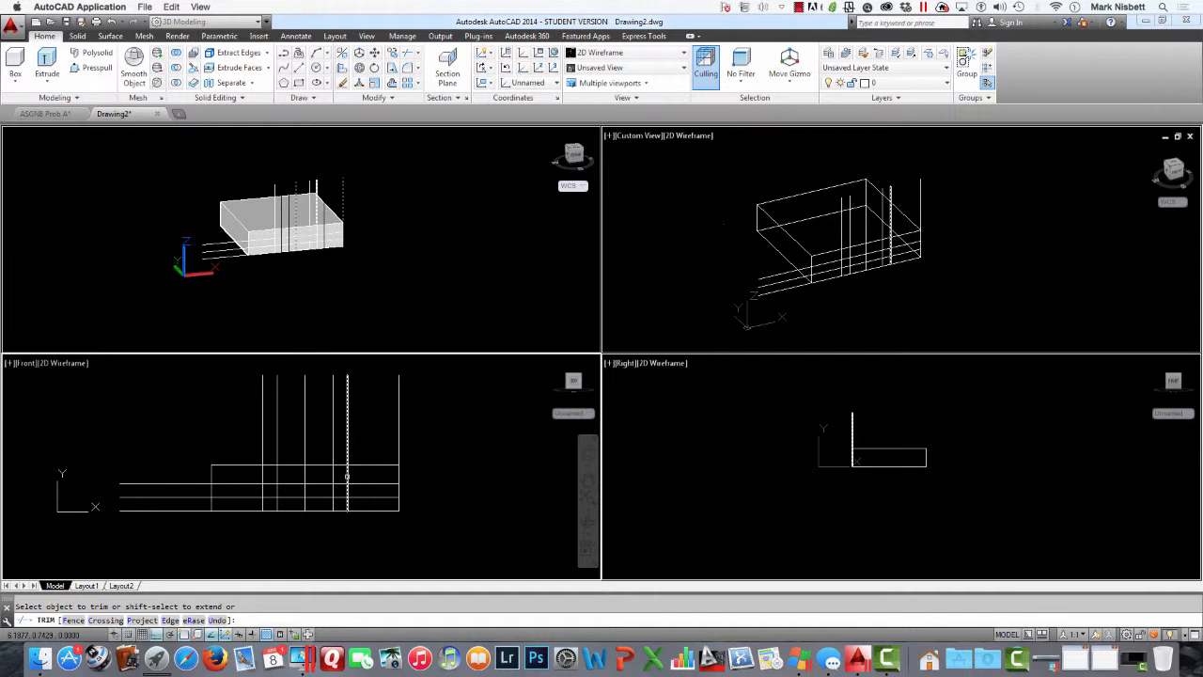
{"action": "left_click", "coordinate": [347, 477]}
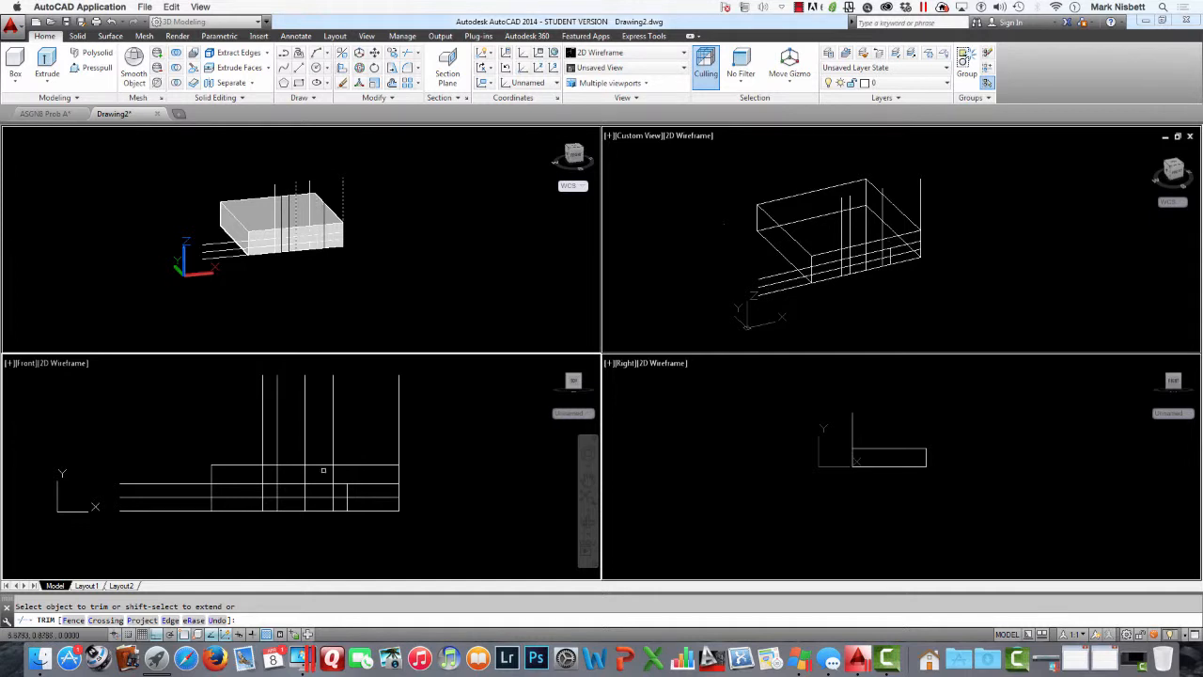
{"action": "left_click", "coordinate": [262, 475]}
{"action": "left_click", "coordinate": [249, 487]}
{"action": "left_click", "coordinate": [226, 478]}
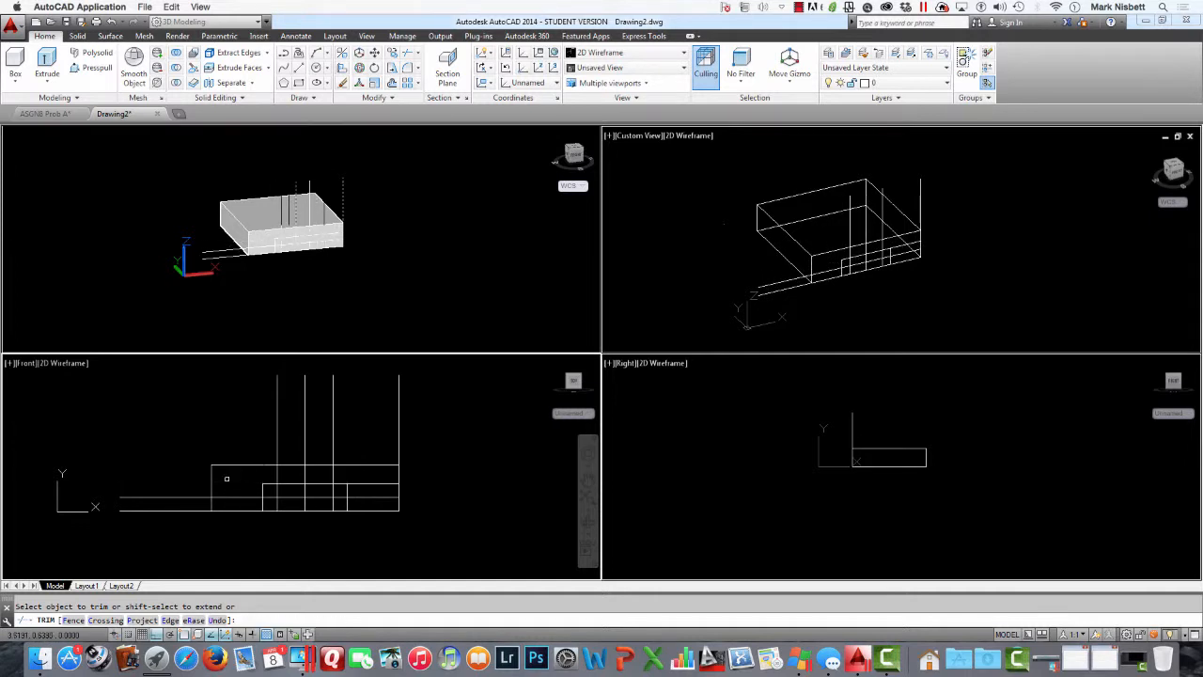
{"action": "left_click", "coordinate": [241, 499]}
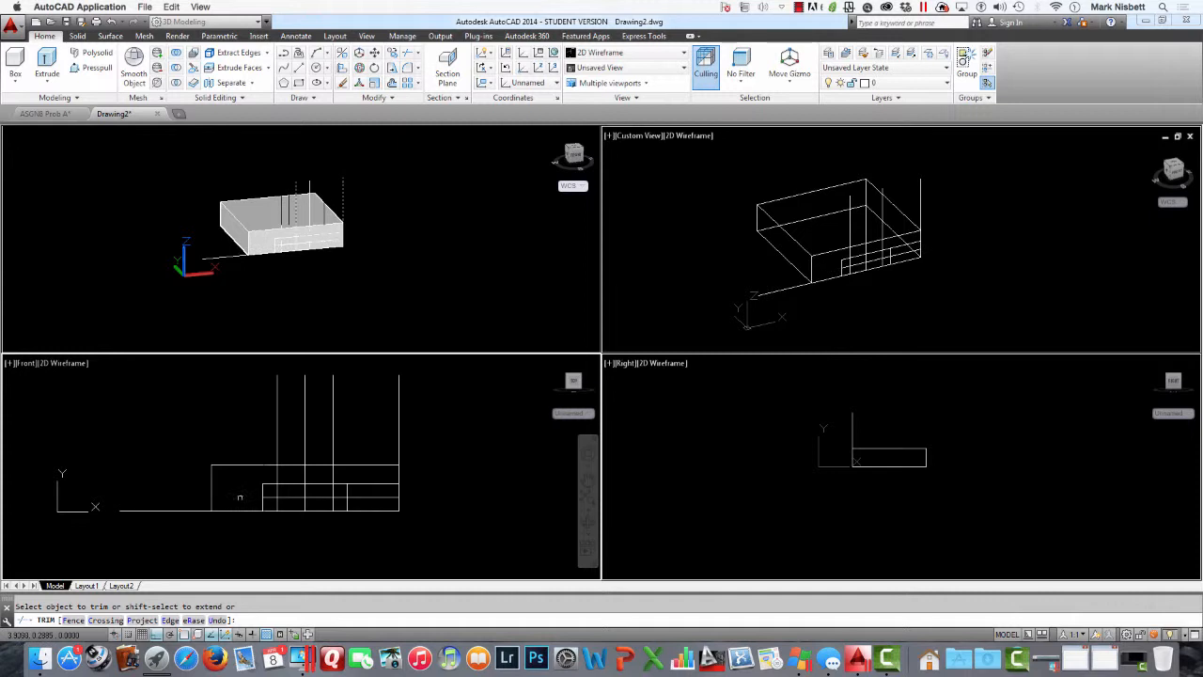
Step: Trim the horizontal lines on the slot's +X side and the inner segments to leave a T-slot outline
{"action": "left_click", "coordinate": [372, 498]}
{"action": "left_click", "coordinate": [371, 483]}
{"action": "left_click", "coordinate": [333, 490]}
{"action": "left_click", "coordinate": [291, 497]}
{"action": "left_click", "coordinate": [325, 496]}
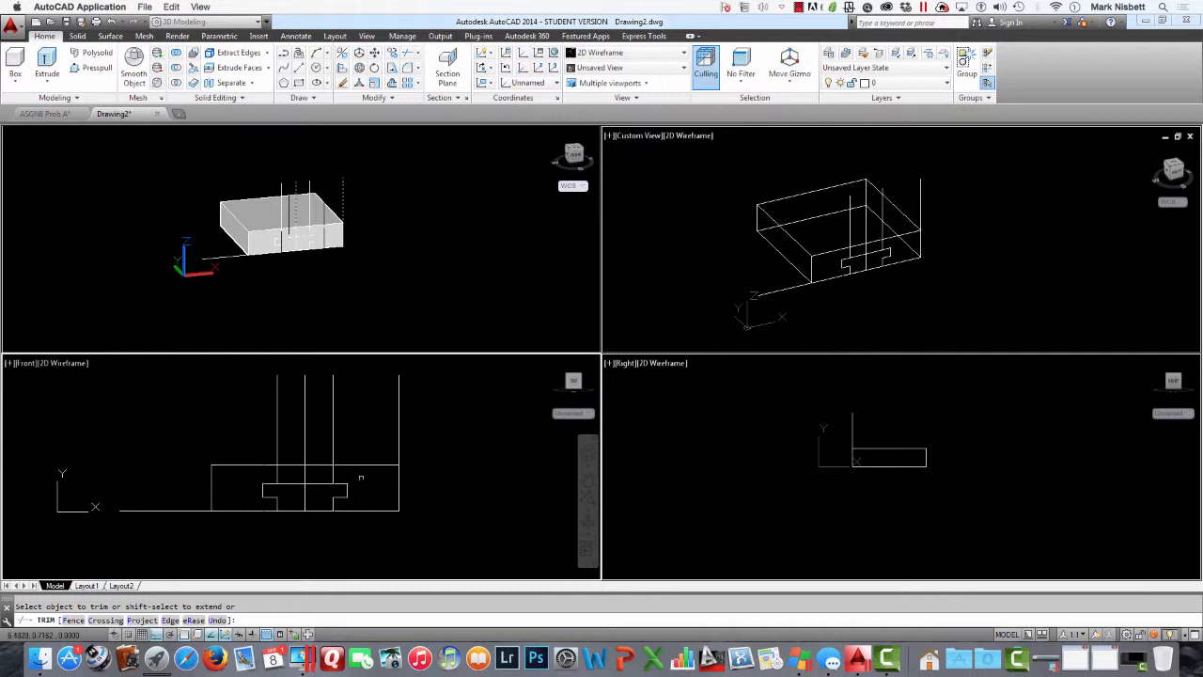
{"action": "key", "text": "Escape"}
Step: Erase the leftover vertical construction lines above the block and the base line extending past its -X end
{"action": "type", "text": "E"}
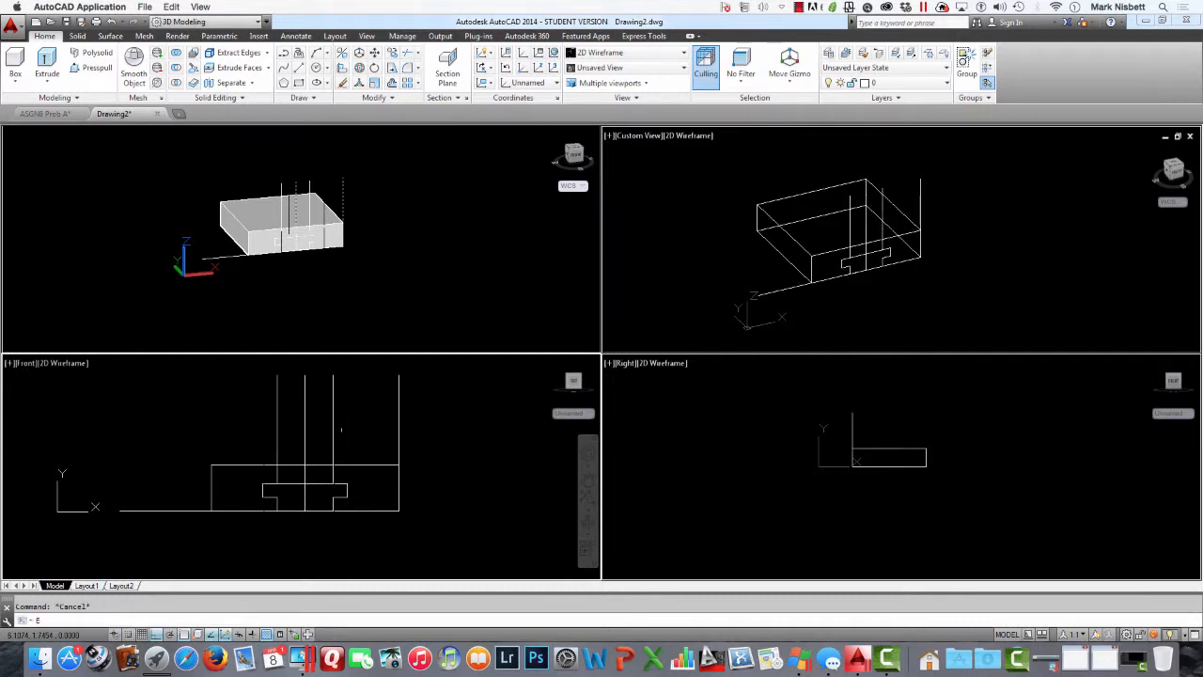
{"action": "key", "text": "Return"}
{"action": "left_click", "coordinate": [438, 410]}
{"action": "left_click", "coordinate": [249, 422]}
{"action": "key", "text": "Return"}
{"action": "key", "text": "Return"}
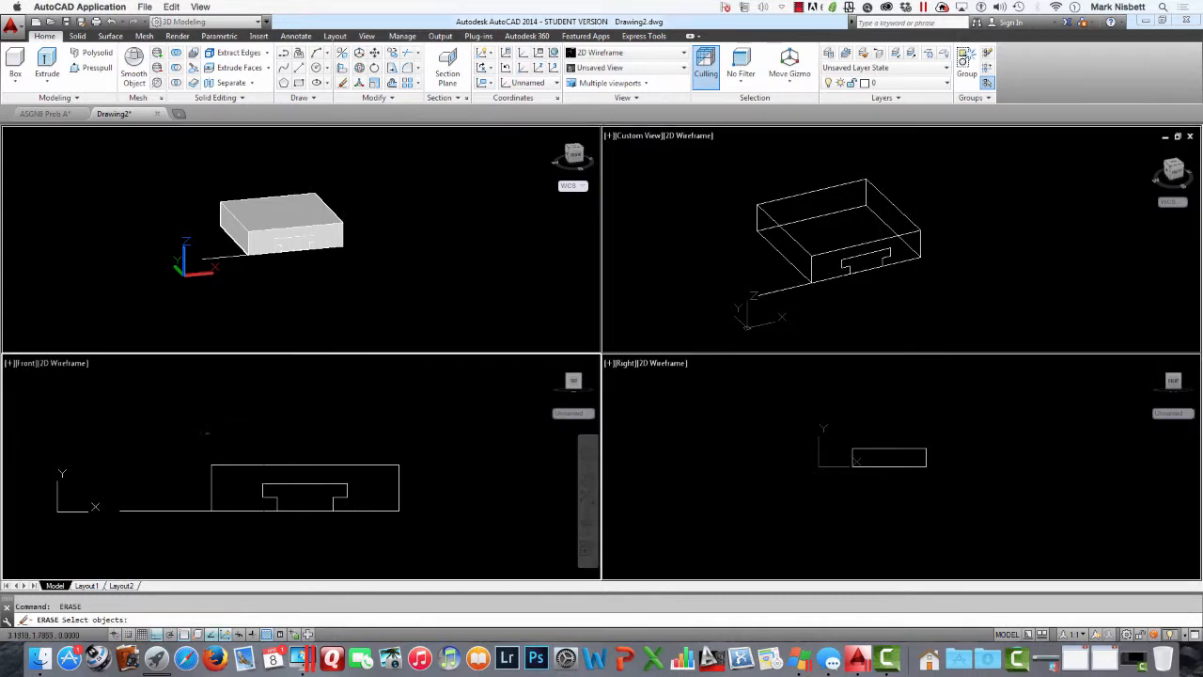
{"action": "left_click", "coordinate": [207, 432]}
{"action": "left_click", "coordinate": [180, 514]}
{"action": "key", "text": "Return"}
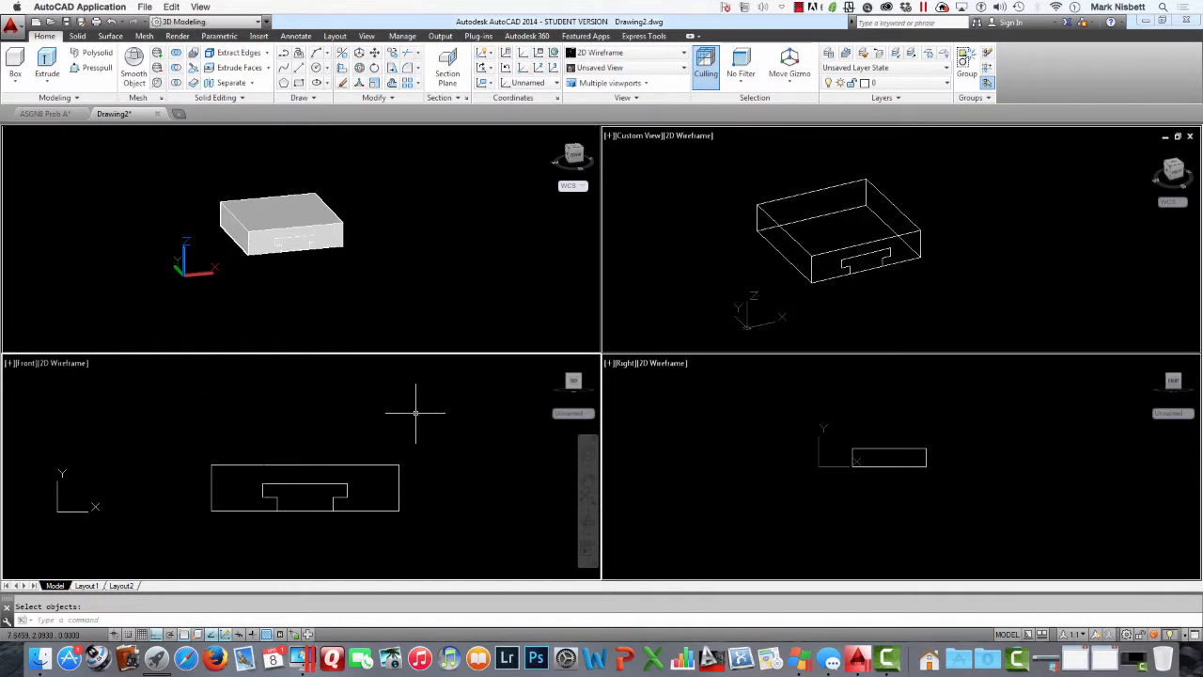
Step: Set the Custom View viewport's visual style to Shaded with edges
{"action": "left_click", "coordinate": [973, 272]}
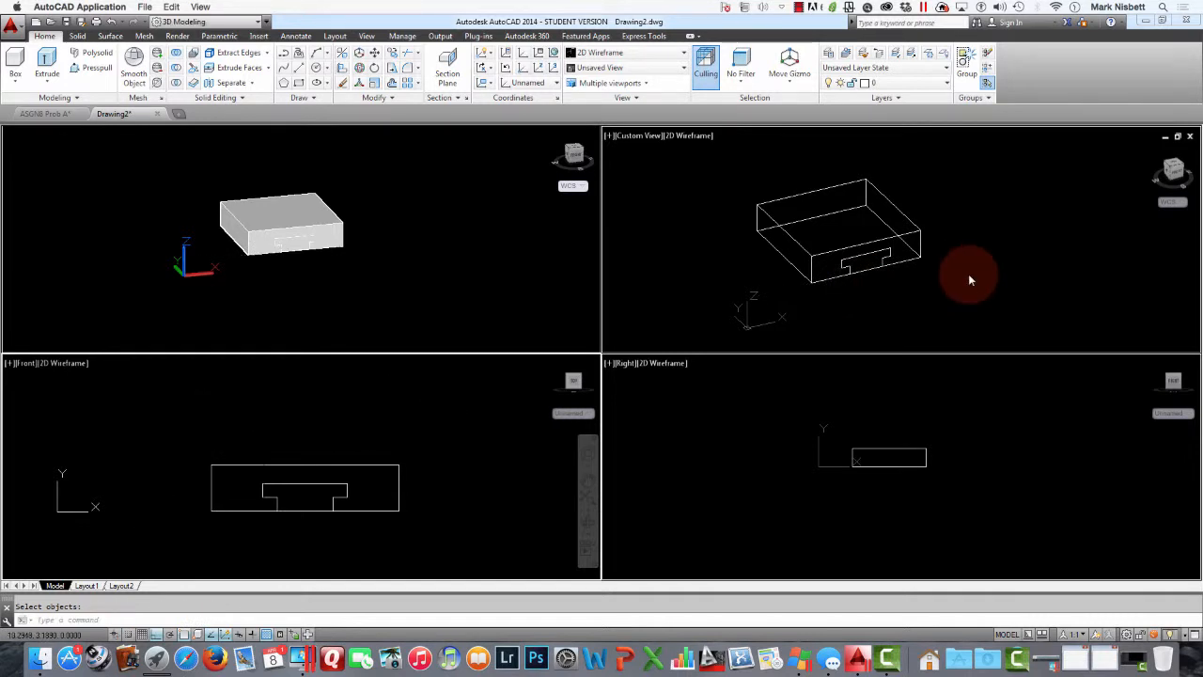
{"action": "left_click", "coordinate": [692, 138]}
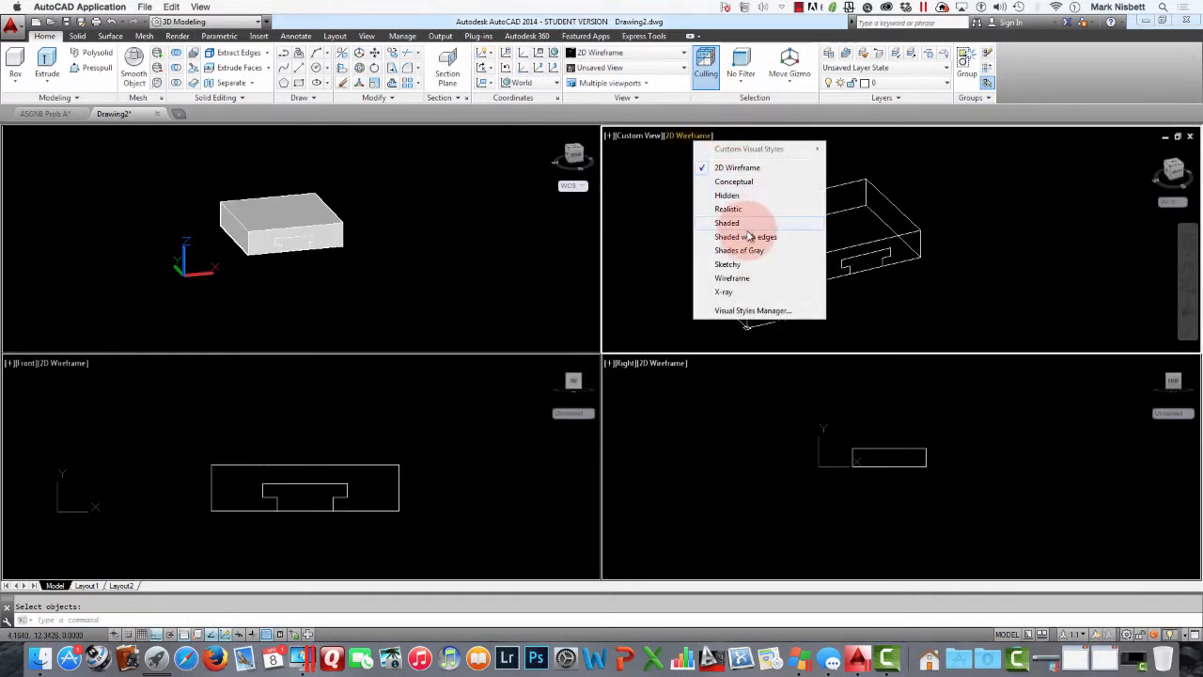
{"action": "left_click", "coordinate": [749, 237]}
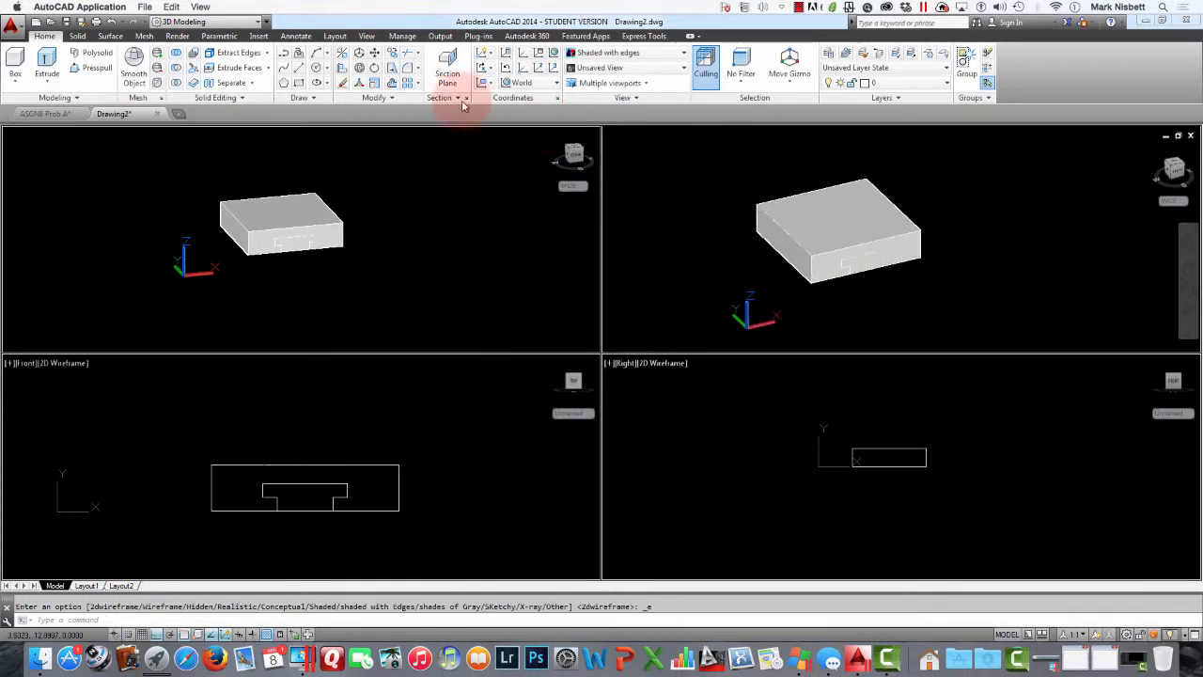
Step: Presspull the T-slot profile from the front face back through the entire block to cut the slot
{"action": "left_click", "coordinate": [94, 68]}
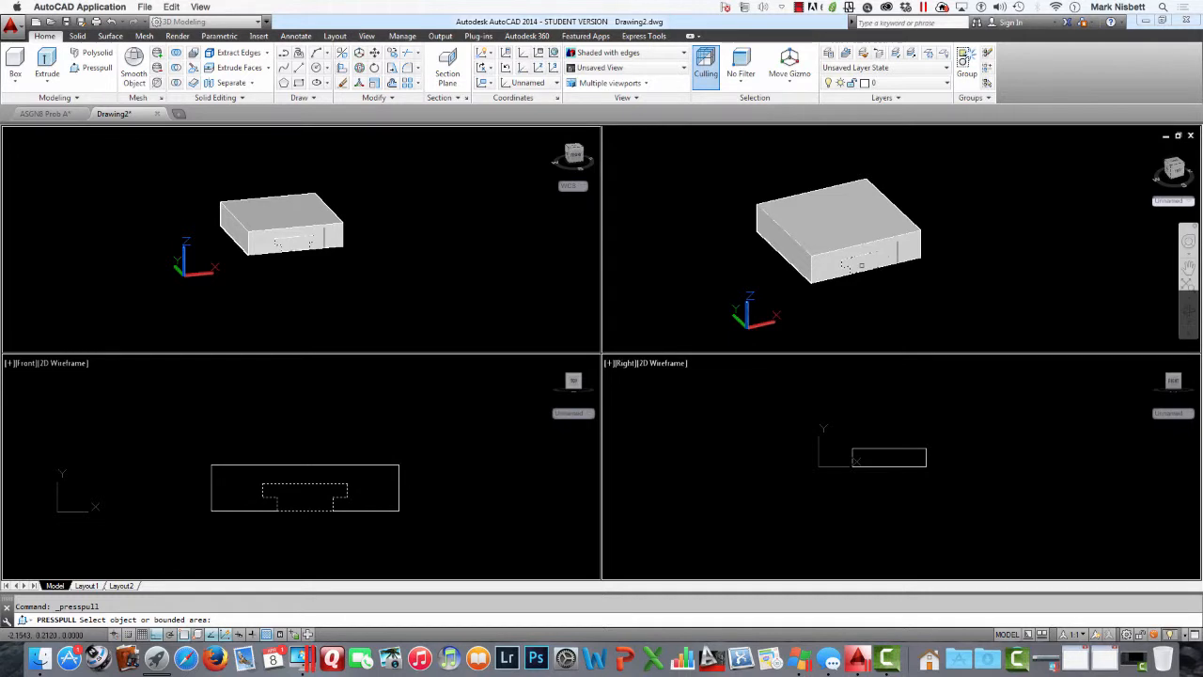
{"action": "left_click", "coordinate": [861, 266]}
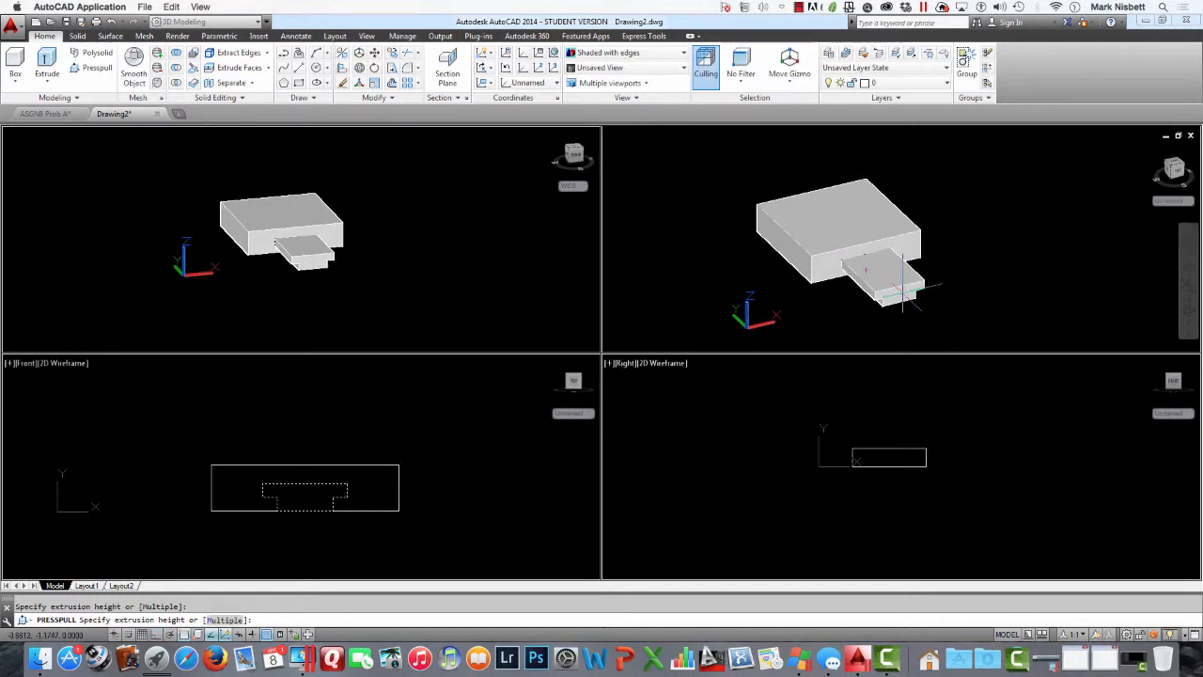
{"action": "left_click", "coordinate": [801, 176]}
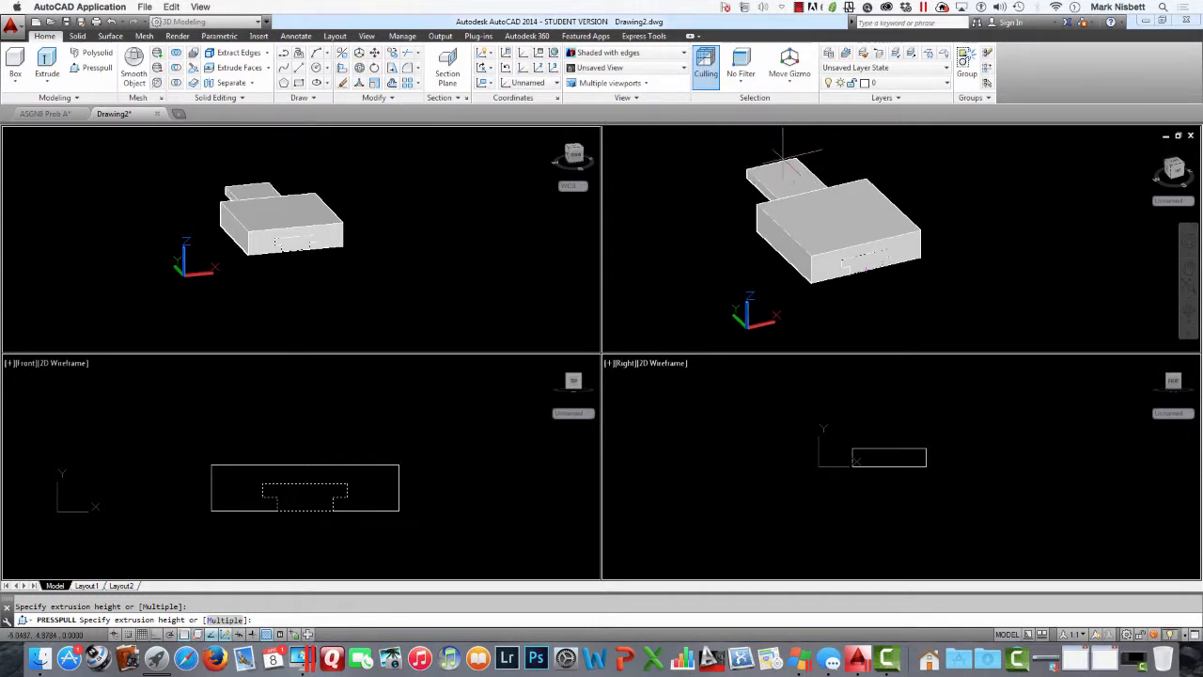
{"action": "left_click", "coordinate": [787, 169]}
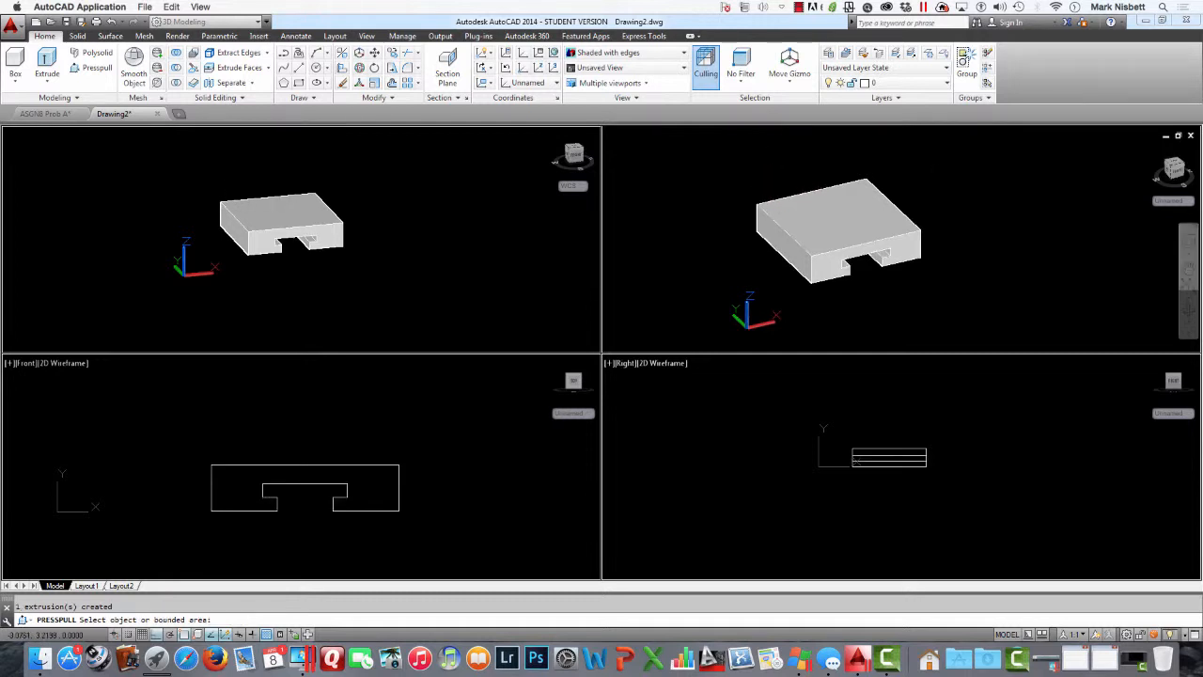
{"action": "right_click", "coordinate": [913, 199]}
{"action": "mouse_move", "coordinate": [912, 198]}
{"action": "middle_mouse_down", "text": "shift"}
{"action": "mouse_move", "coordinate": [927, 161]}
{"action": "mouse_move", "coordinate": [907, 194]}
{"action": "mouse_move", "coordinate": [933, 187]}
{"action": "mouse_move", "coordinate": [921, 186]}
{"action": "middle_mouse_up", "text": "shift"}
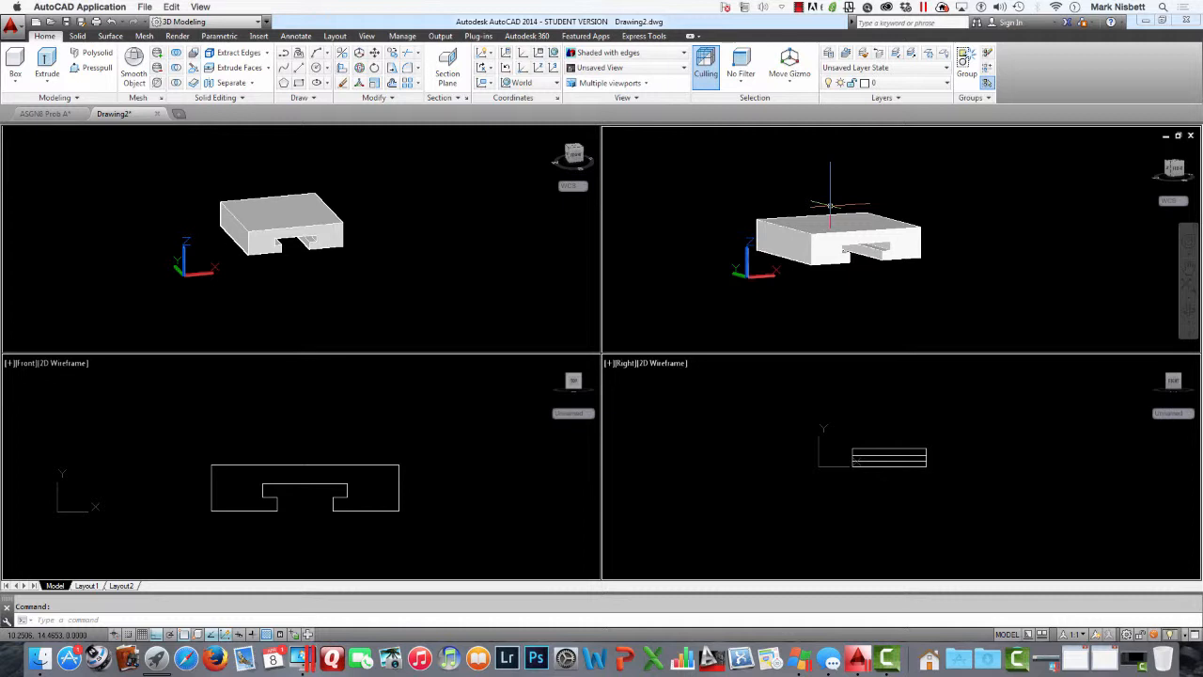
Step: Switch the other shaded viewport to the Top view with the 2D Wireframe visual style, fitting the whole block in it
{"action": "left_click", "coordinate": [349, 302]}
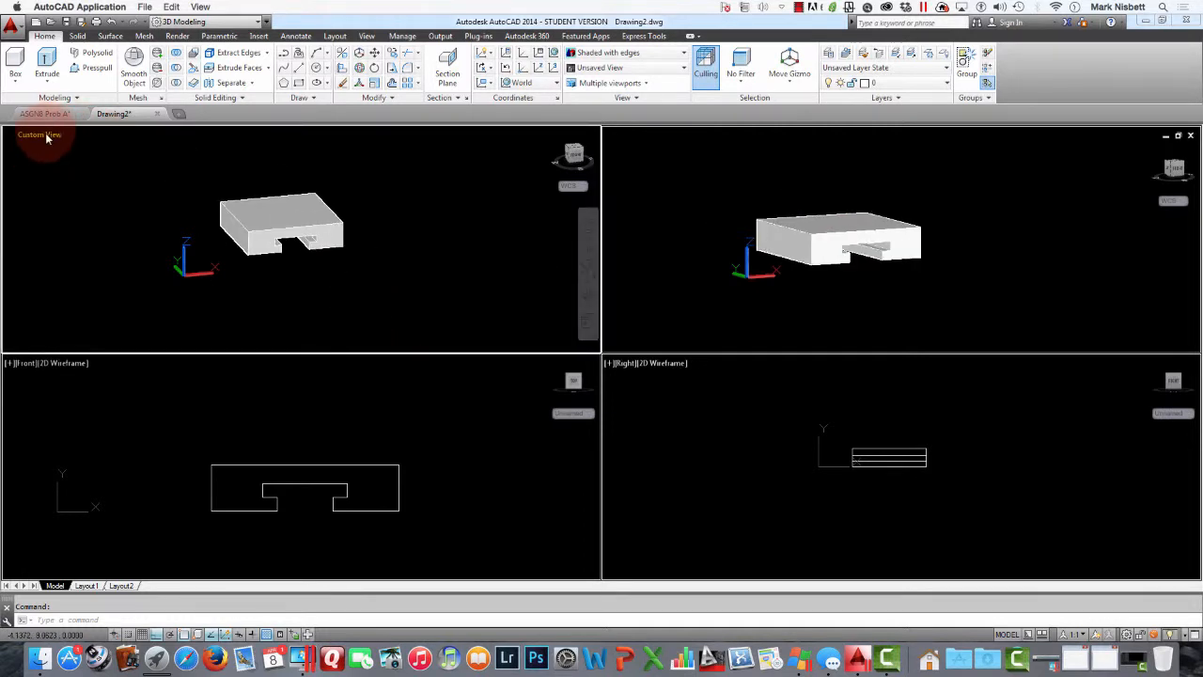
{"action": "left_click", "coordinate": [43, 138]}
{"action": "left_click", "coordinate": [75, 166]}
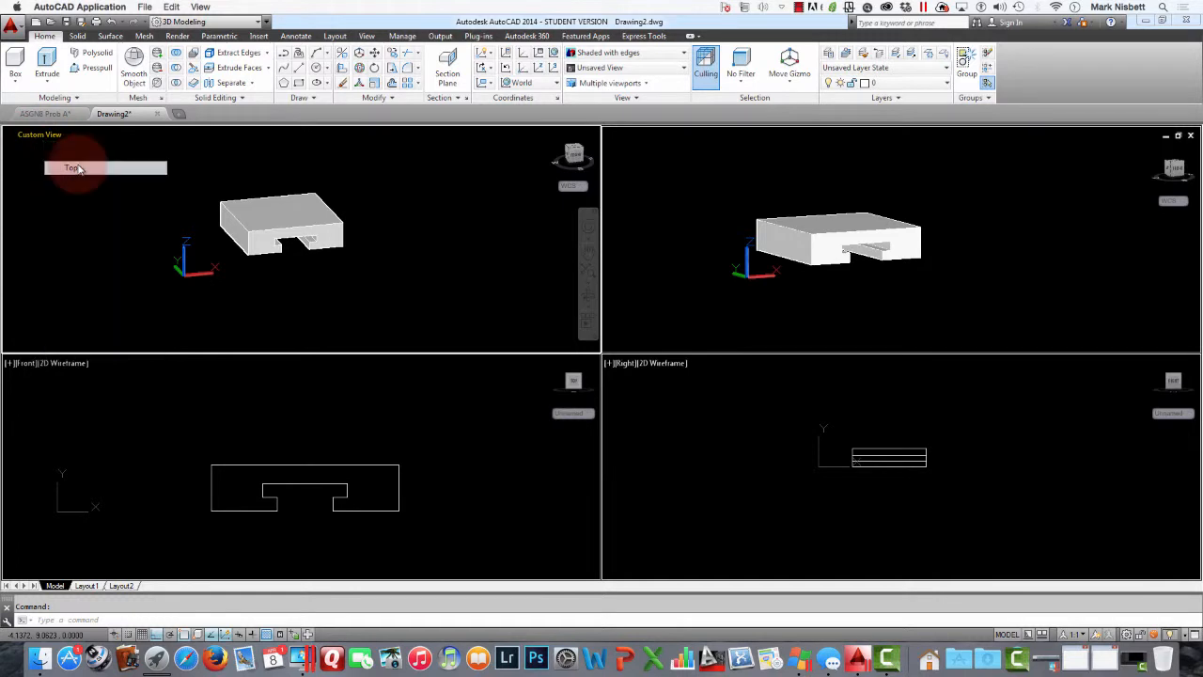
{"action": "left_click", "coordinate": [83, 137]}
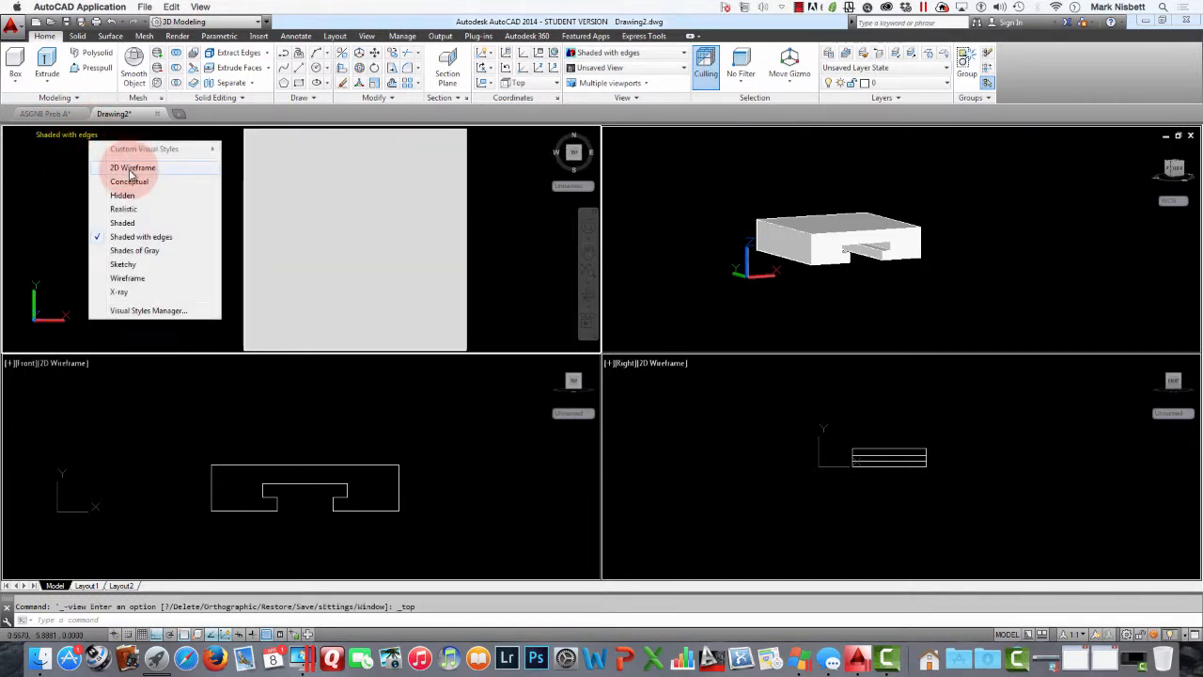
{"action": "left_click", "coordinate": [120, 167]}
{"action": "scroll", "coordinate": [308, 213], "scroll_direction": "down", "scroll_amount": 3}
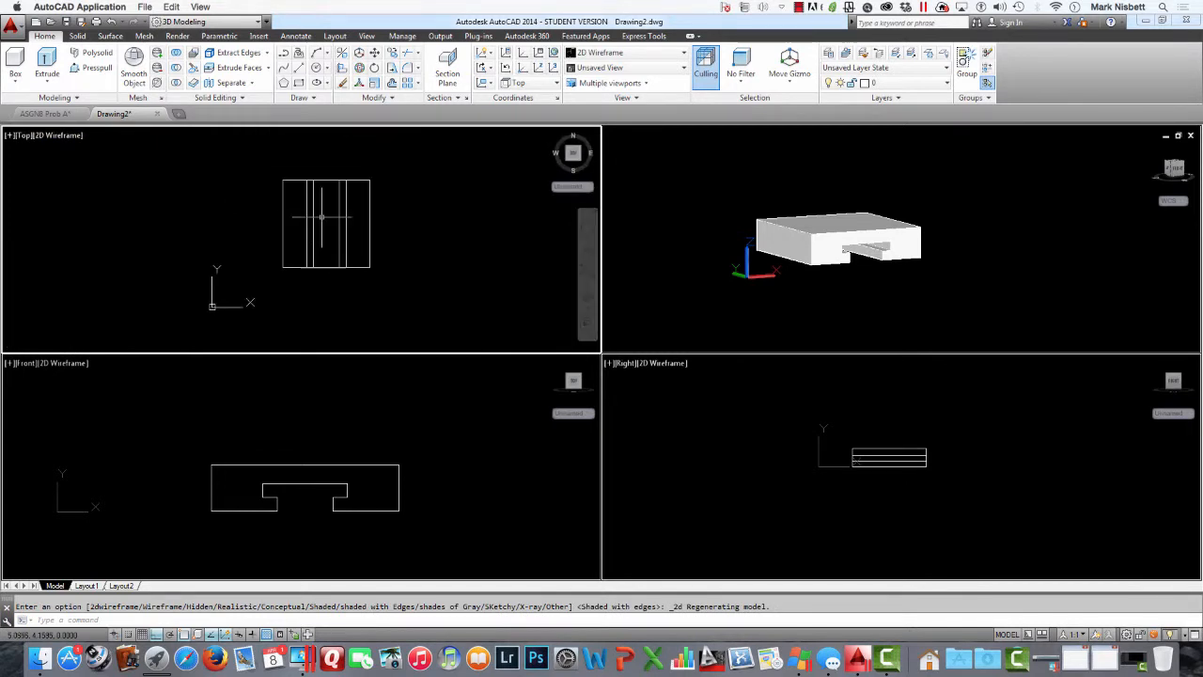
{"action": "left_click", "coordinate": [295, 234]}
{"action": "key", "text": "Escape"}
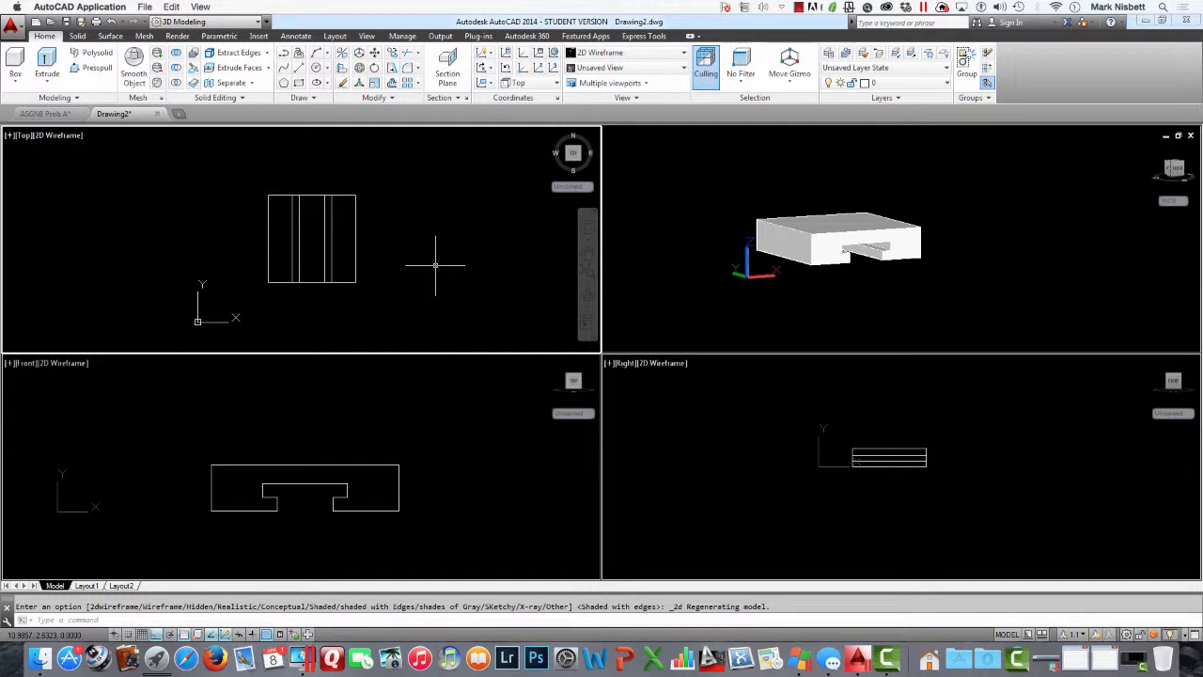
{"action": "left_click", "coordinate": [765, 236]}
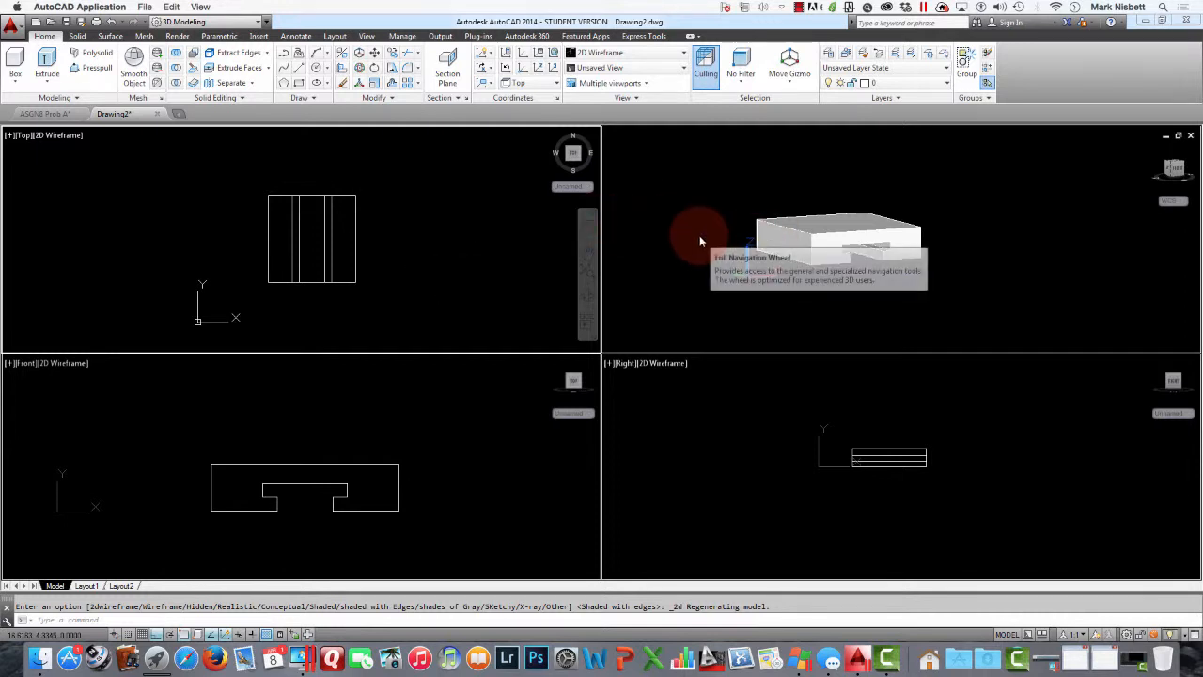
{"action": "middle_click_drag", "start_coordinate": [704, 242], "coordinate": [710, 253], "text": "shift"}
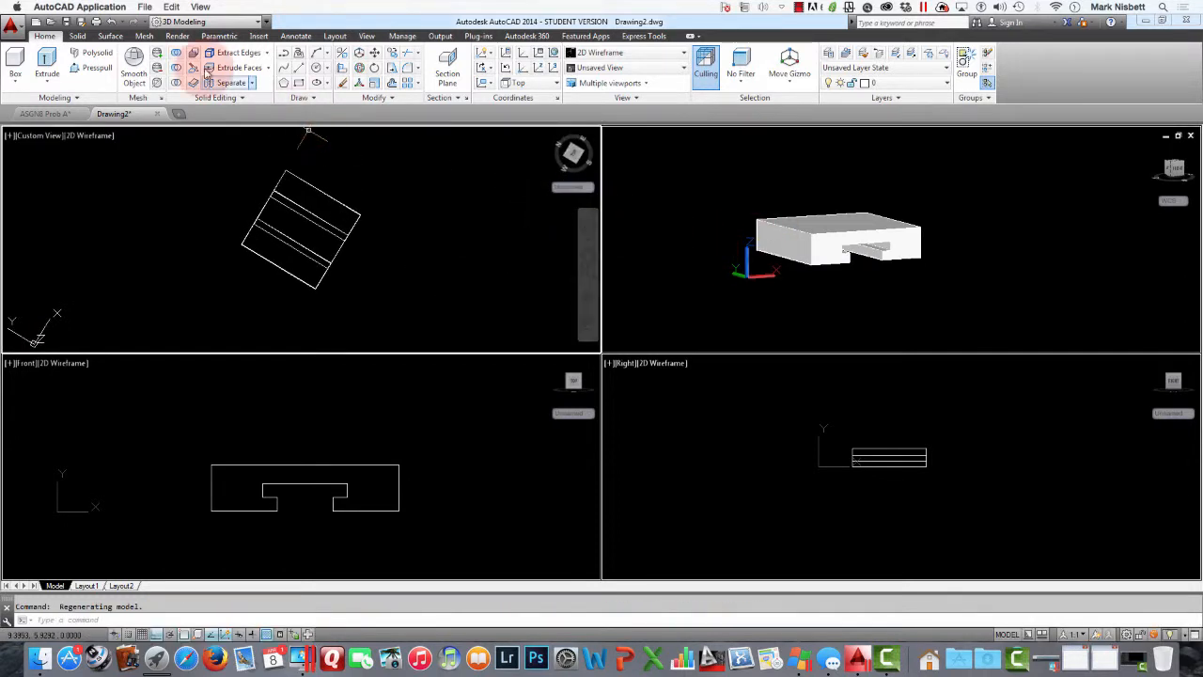
{"action": "left_click", "coordinate": [109, 22]}
Step: Draw a line on the block's top face from the -X edge's midpoint toward +X, ending past the opposite edge
{"action": "left_click", "coordinate": [689, 270]}
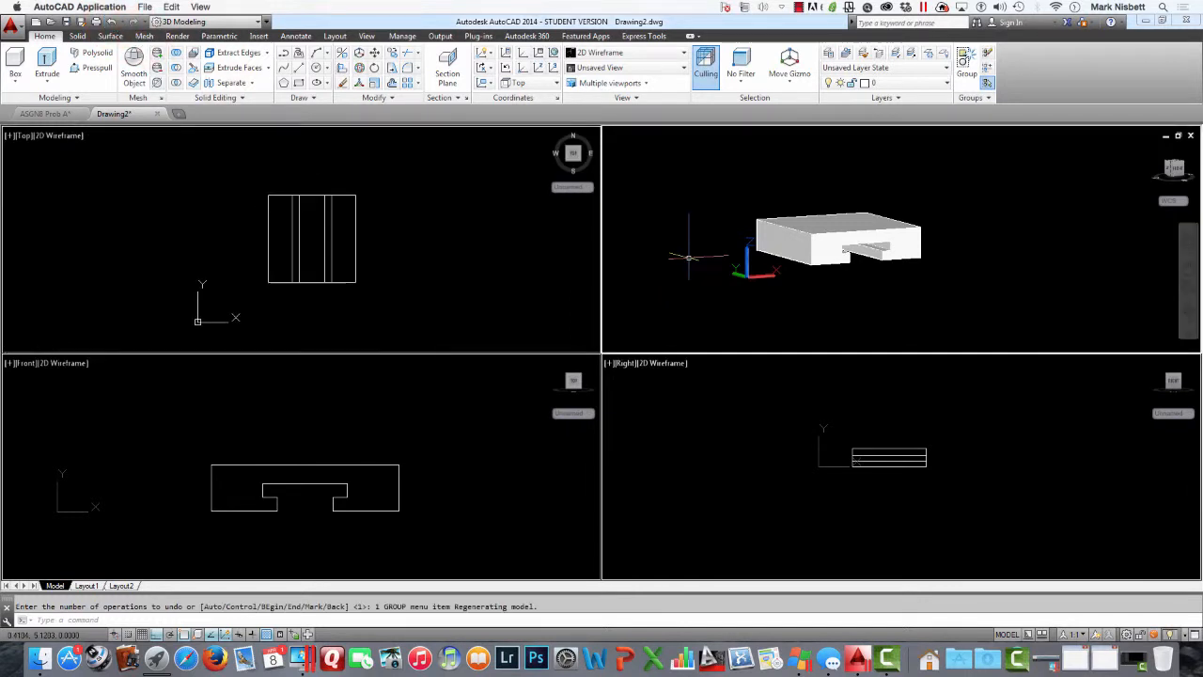
{"action": "middle_click_drag", "start_coordinate": [690, 258], "coordinate": [703, 279], "text": "shift"}
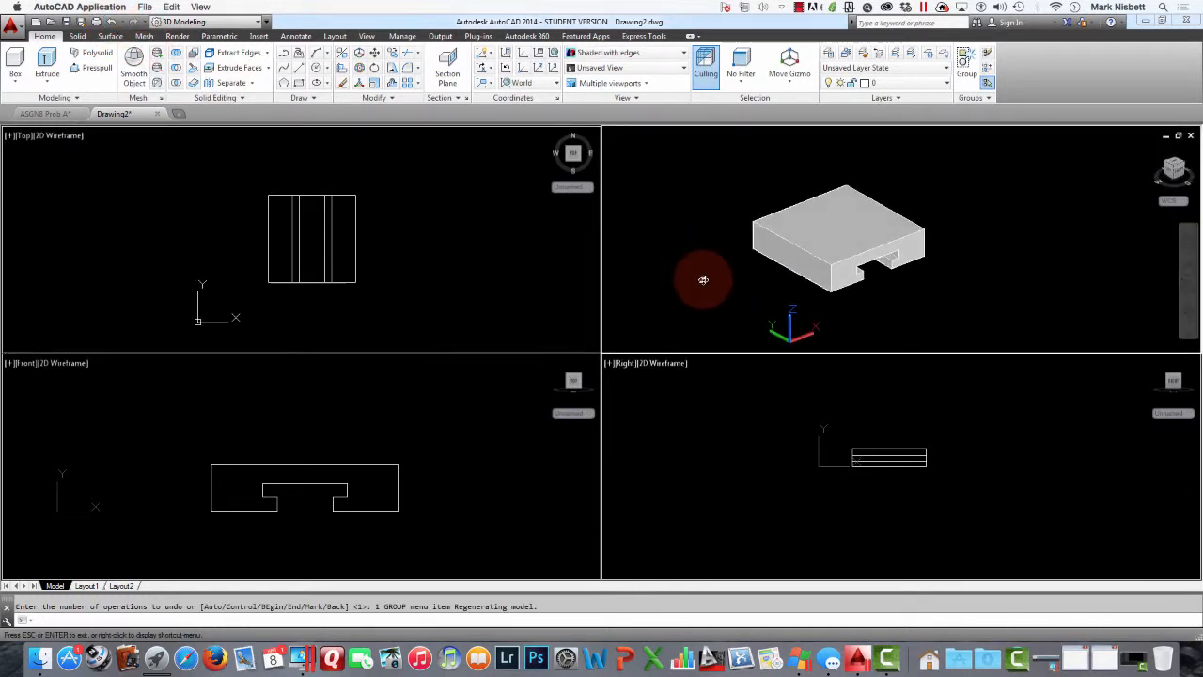
{"action": "left_click", "coordinate": [438, 246]}
{"action": "type", "text": "l"}
{"action": "key", "text": "Return"}
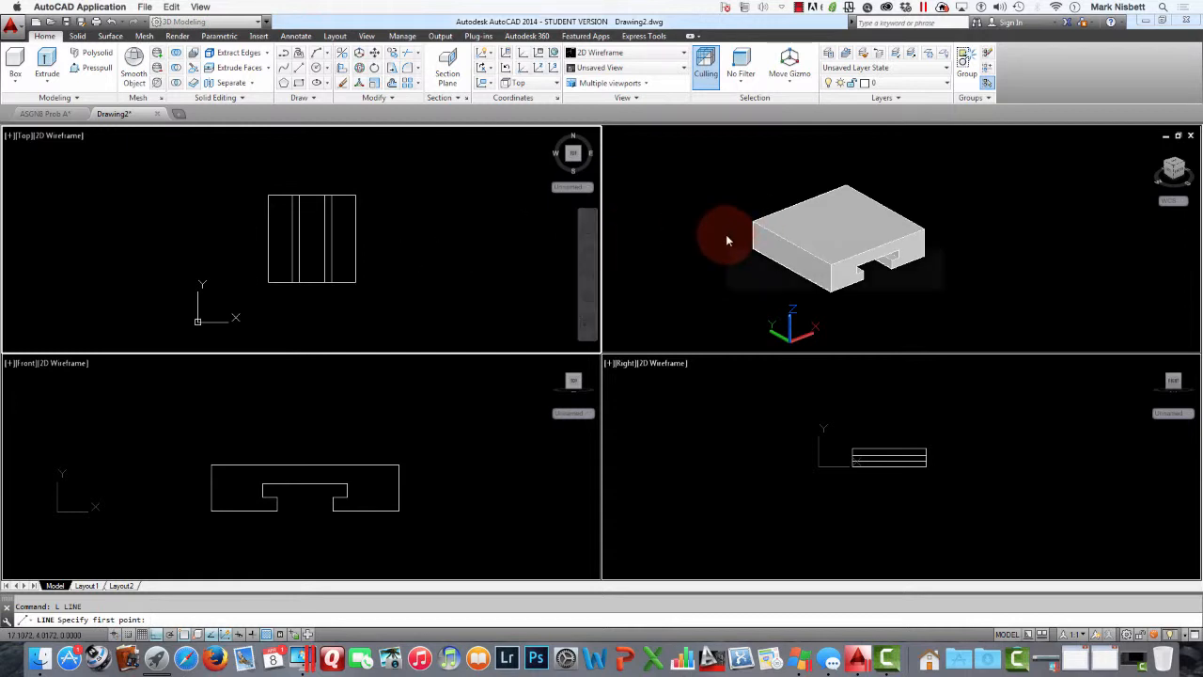
{"action": "left_click", "coordinate": [794, 241]}
{"action": "left_click", "coordinate": [792, 242]}
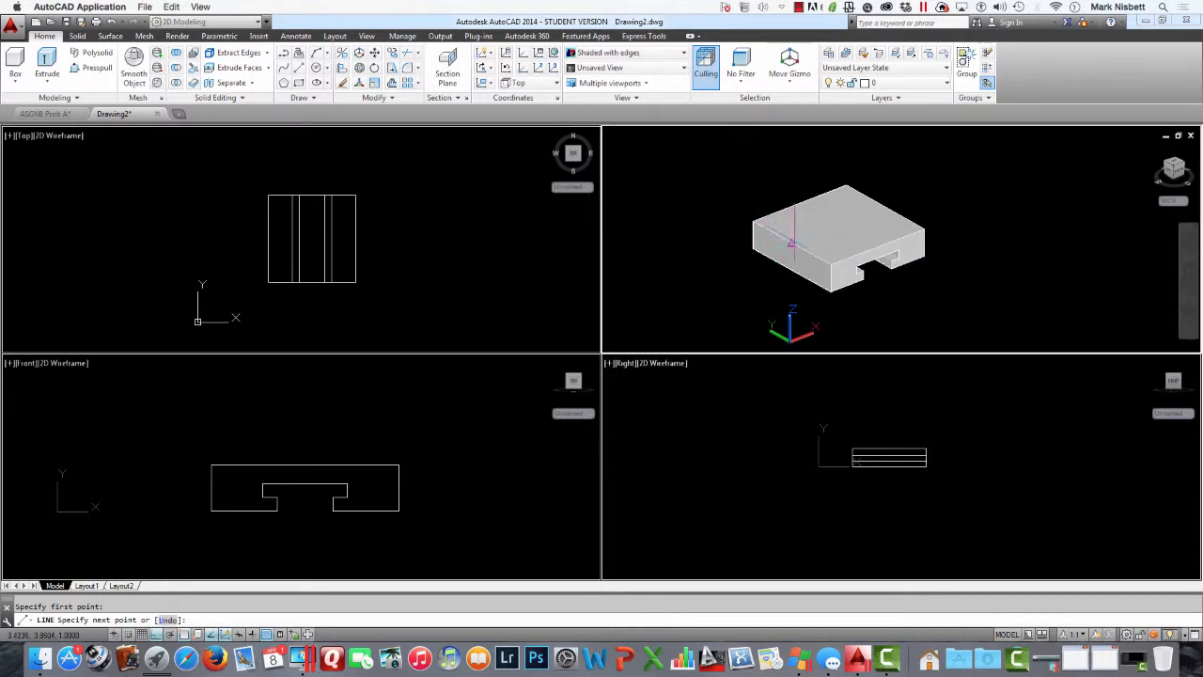
{"action": "left_click", "coordinate": [905, 207]}
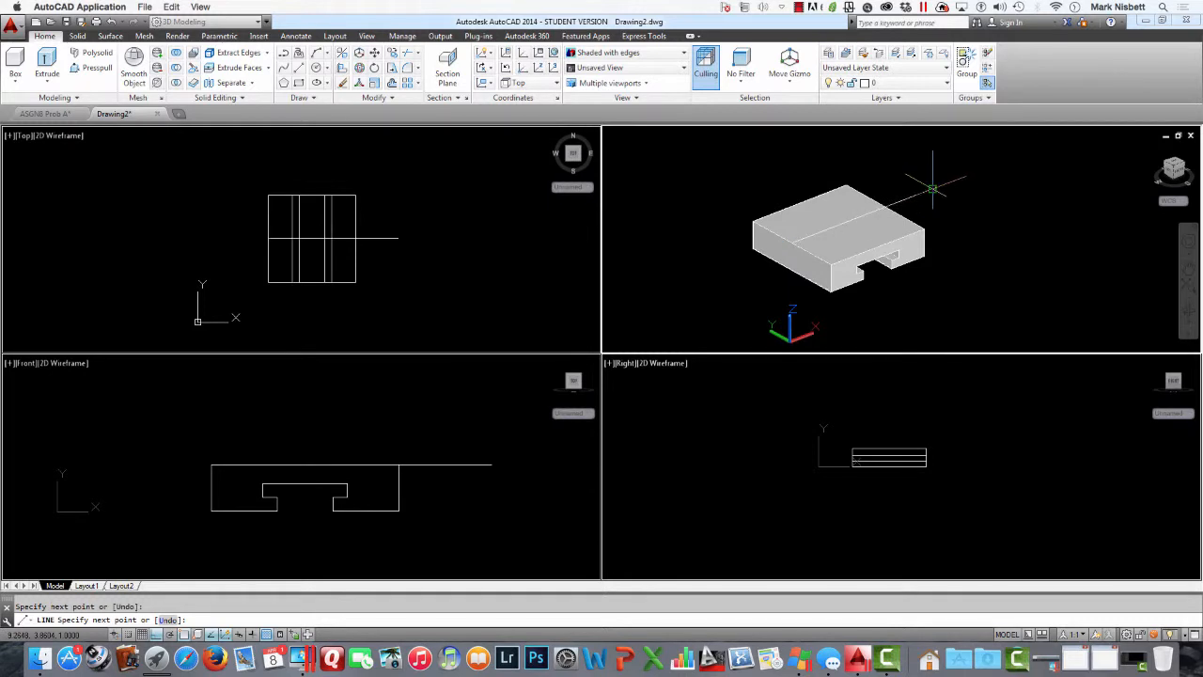
{"action": "key", "text": "Return"}
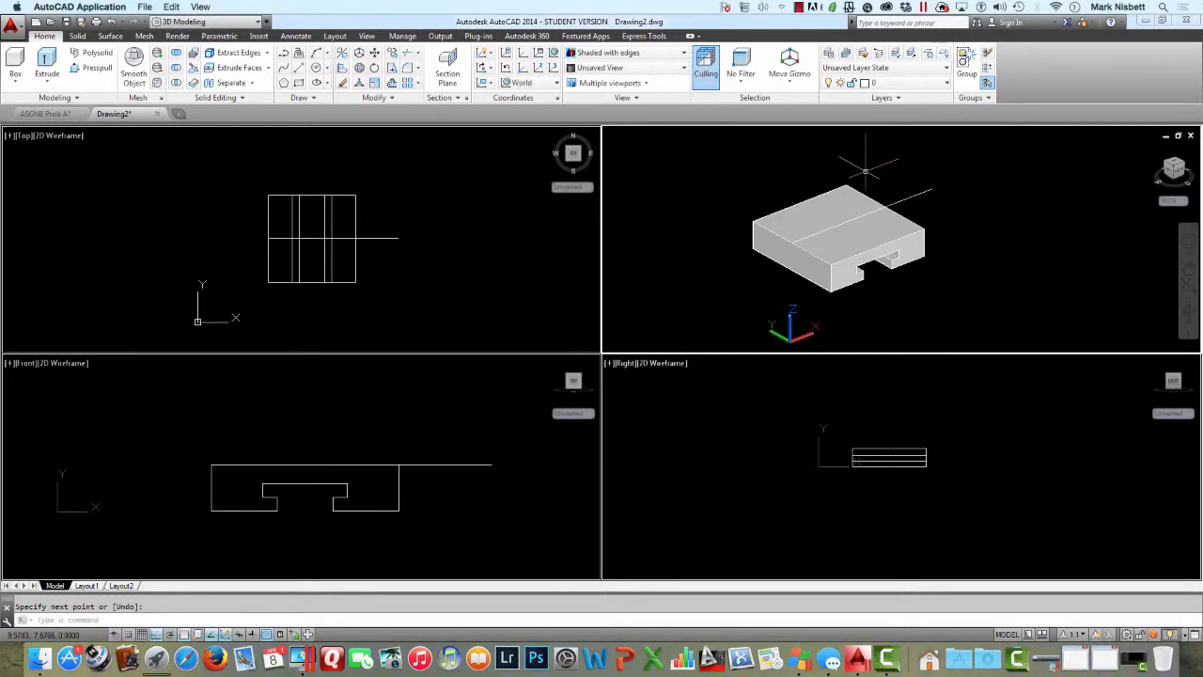
Step: Draw a second line on the top face from the back edge's midpoint toward -Y, ending past the front edge
{"action": "type", "text": "L"}
{"action": "key", "text": "Return"}
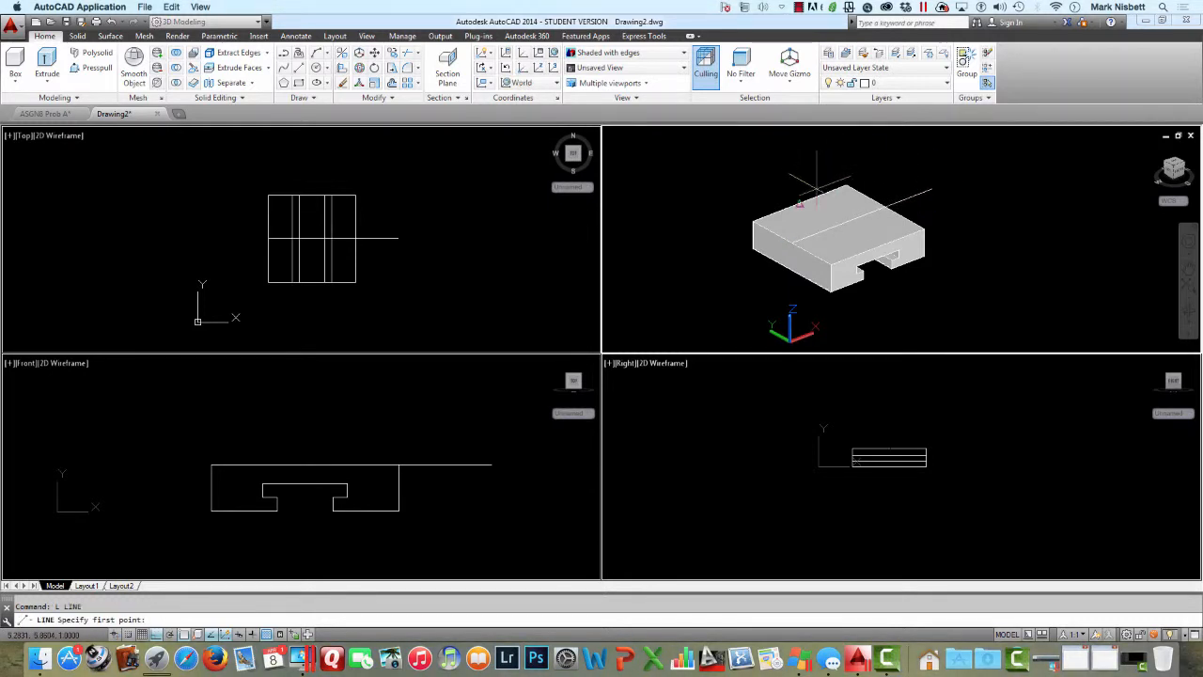
{"action": "left_click", "coordinate": [893, 254]}
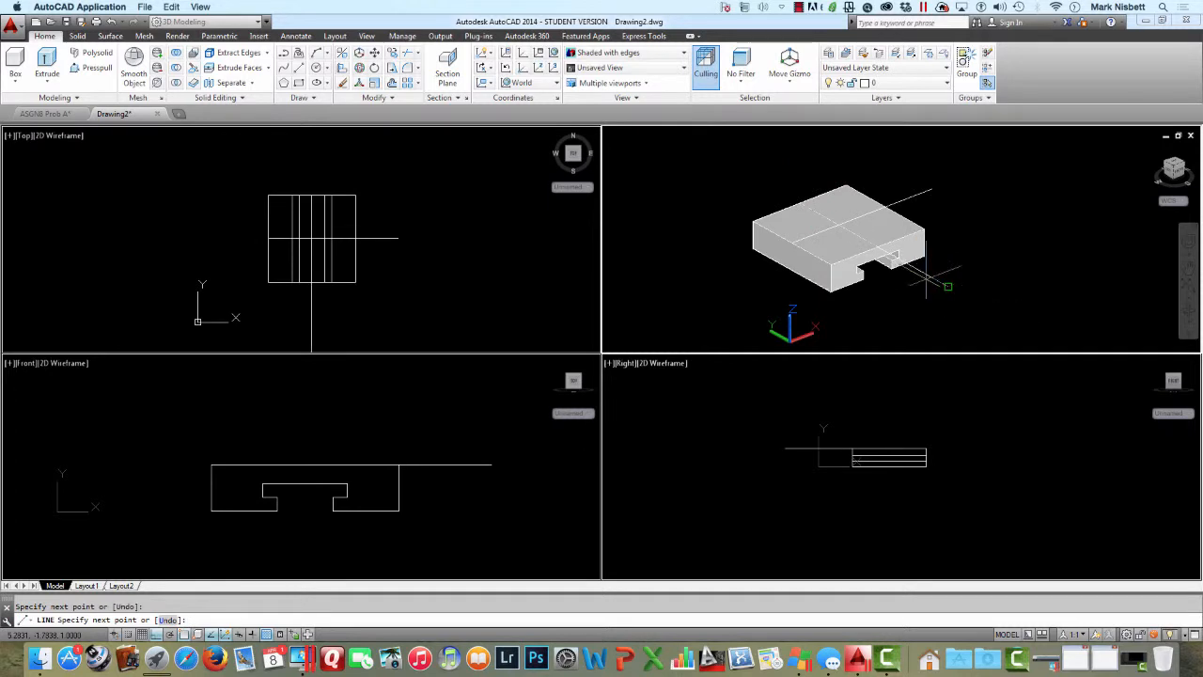
{"action": "left_click", "coordinate": [438, 201]}
{"action": "key", "text": "Escape"}
{"action": "left_click", "coordinate": [372, 198]}
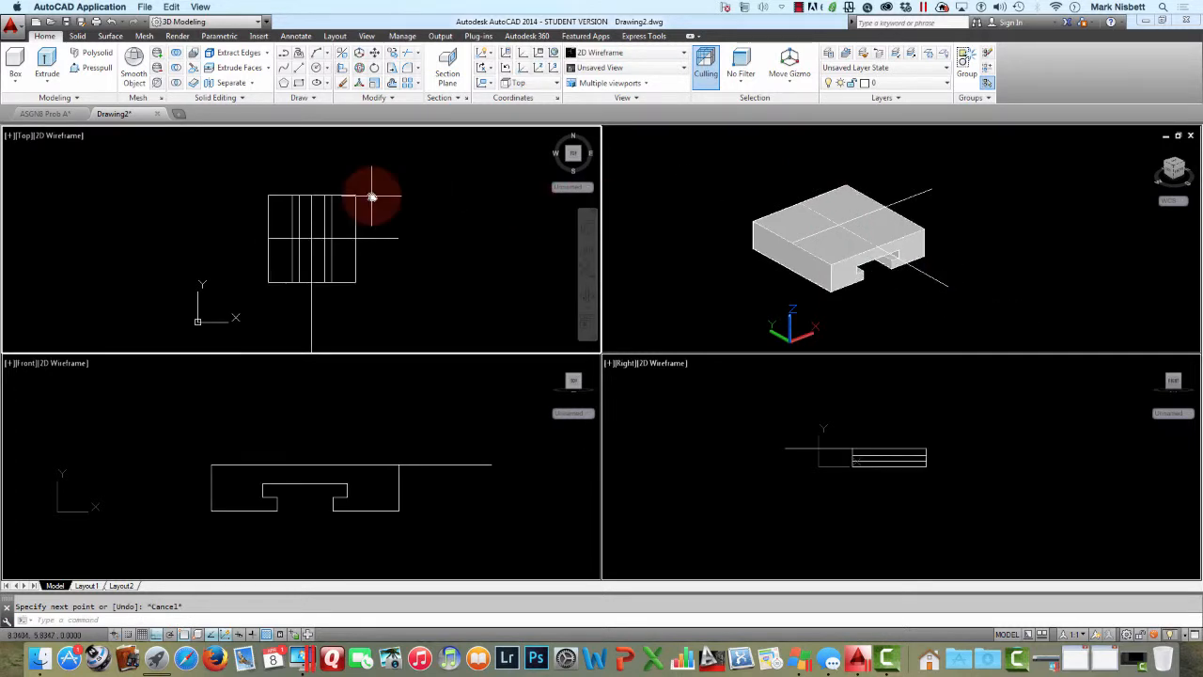
{"action": "middle_click_drag", "start_coordinate": [372, 197], "coordinate": [366, 185]}
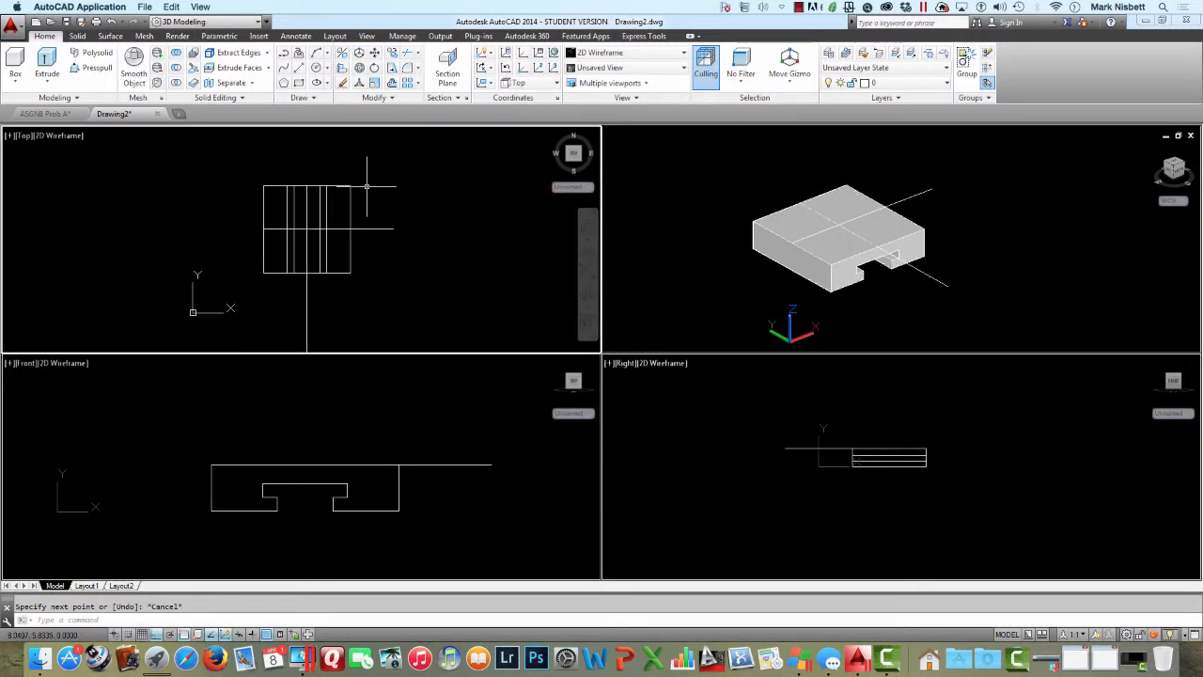
Step: Switch to the ASGN8 Prob A drawing and examine the Top view's dimensions for the plate with rounded ends
{"action": "left_click", "coordinate": [47, 112]}
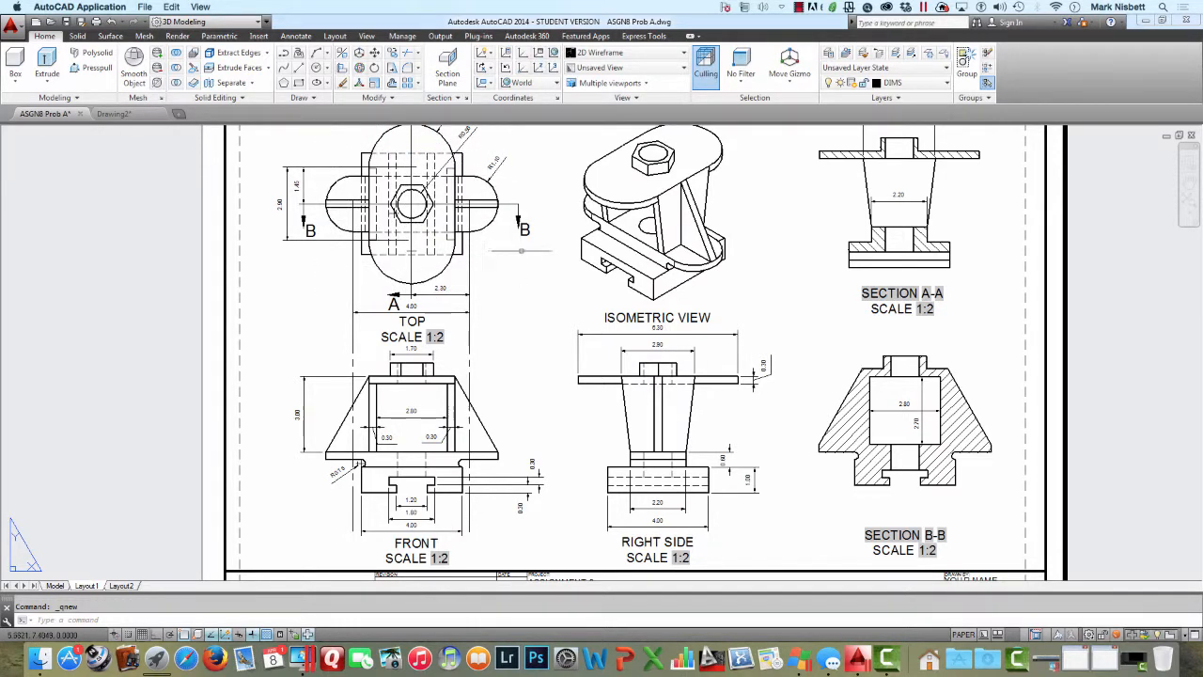
{"action": "middle_click_drag", "start_coordinate": [524, 269], "coordinate": [536, 316]}
{"action": "scroll", "coordinate": [529, 258], "scroll_direction": "up", "scroll_amount": 3}
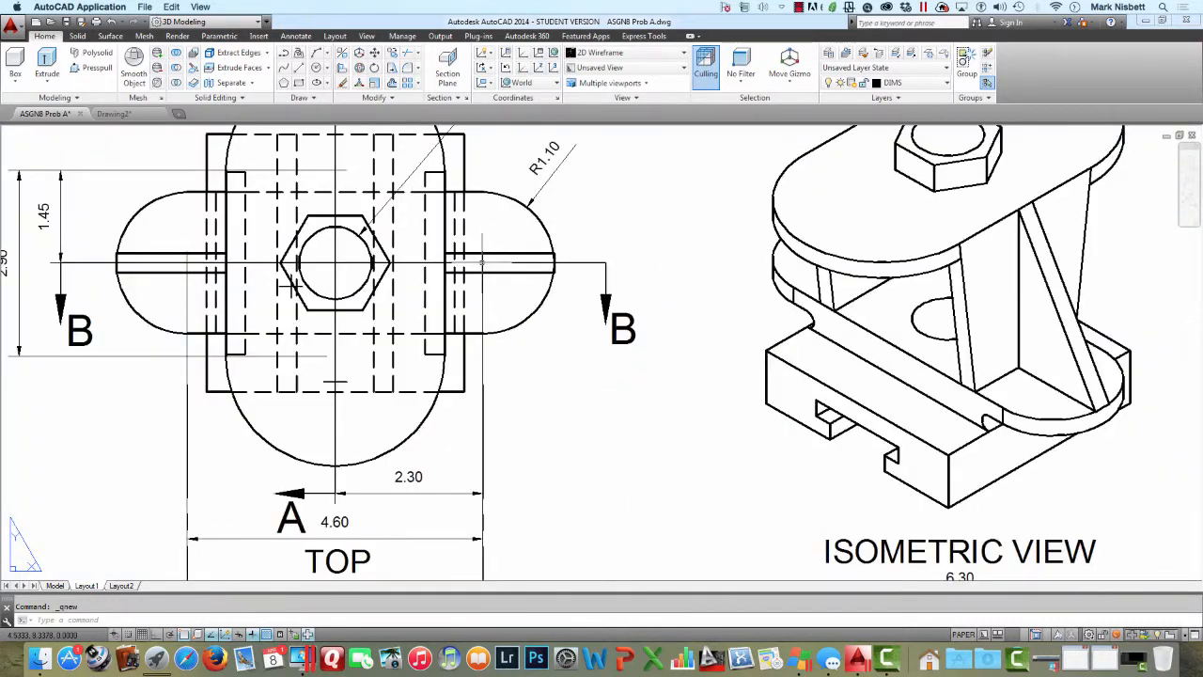
{"action": "mouse_move", "coordinate": [483, 261]}
{"action": "middle_mouse_down"}
{"action": "mouse_move", "coordinate": [497, 260]}
{"action": "mouse_move", "coordinate": [536, 324]}
{"action": "mouse_move", "coordinate": [554, 329]}
{"action": "middle_mouse_up"}
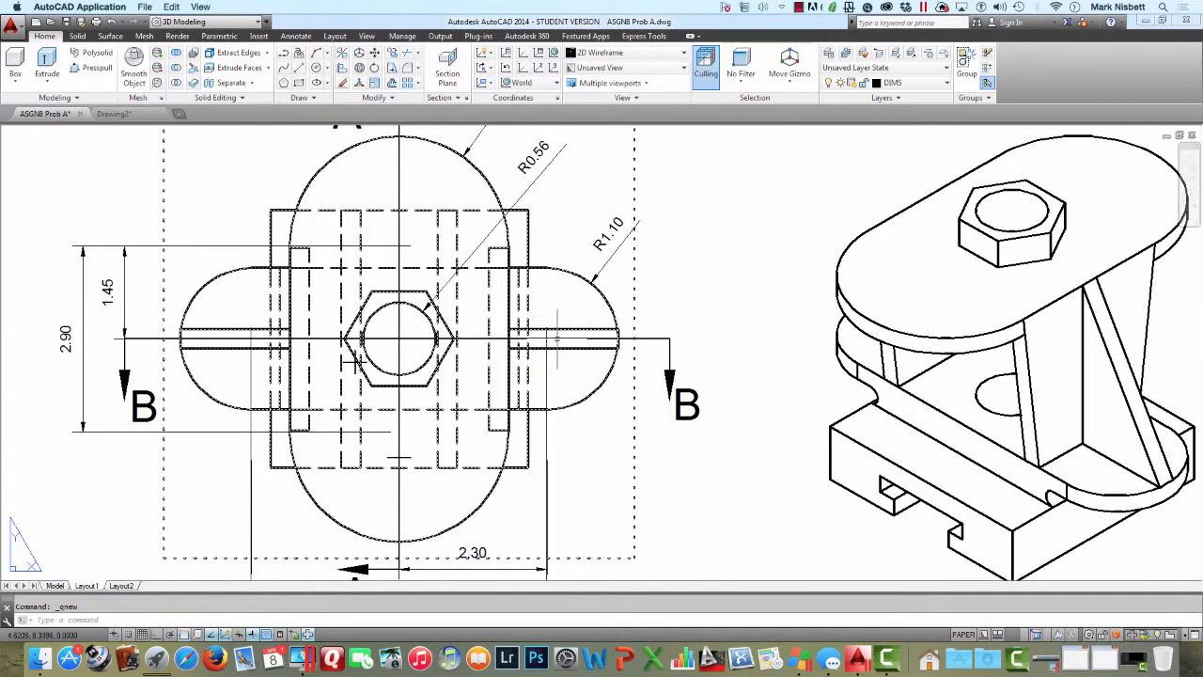
{"action": "scroll", "coordinate": [552, 313], "scroll_direction": "down", "scroll_amount": 2}
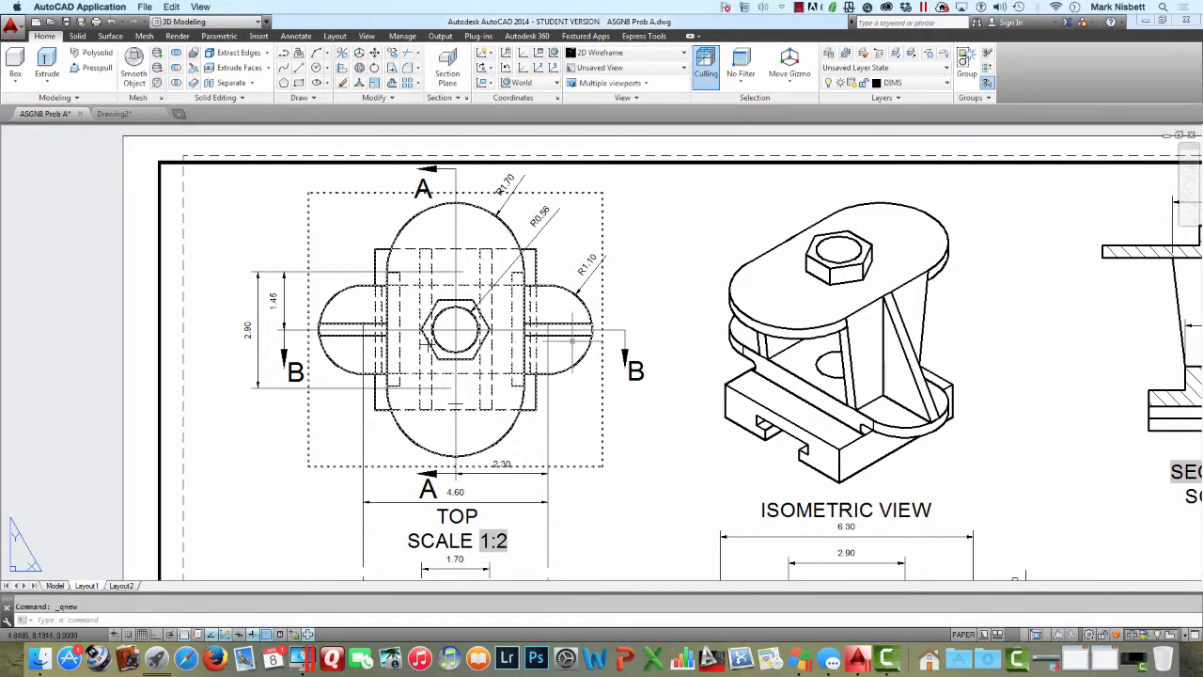
Step: Return to Drawing2 and offset the Y-direction centre line on the block's top face by 2.3 toward +X
{"action": "left_click", "coordinate": [112, 114]}
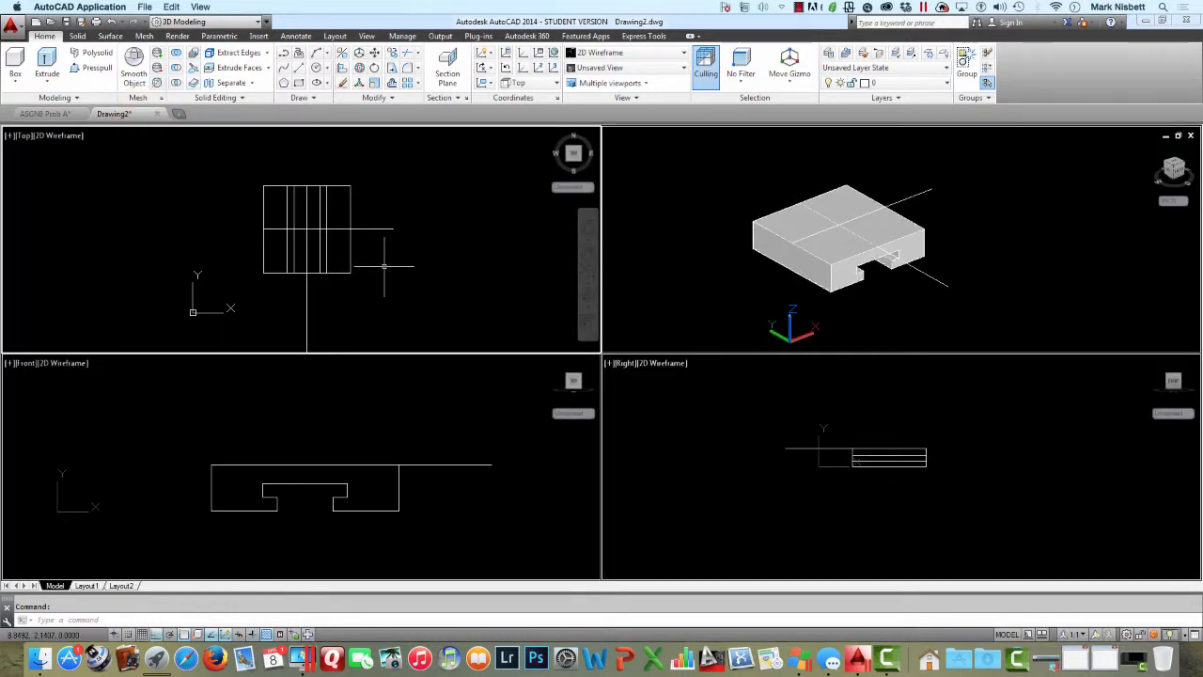
{"action": "type", "text": "o"}
{"action": "key", "text": "Return"}
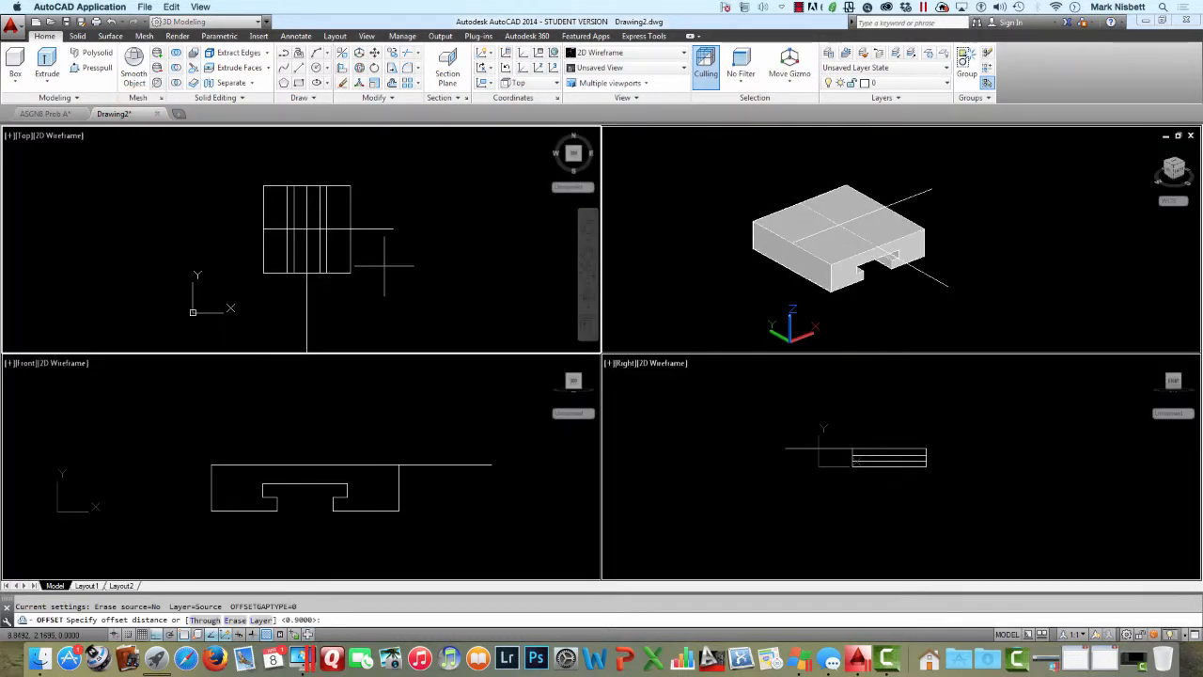
{"action": "type", "text": "2.3"}
{"action": "key", "text": "Return"}
{"action": "left_click", "coordinate": [307, 308]}
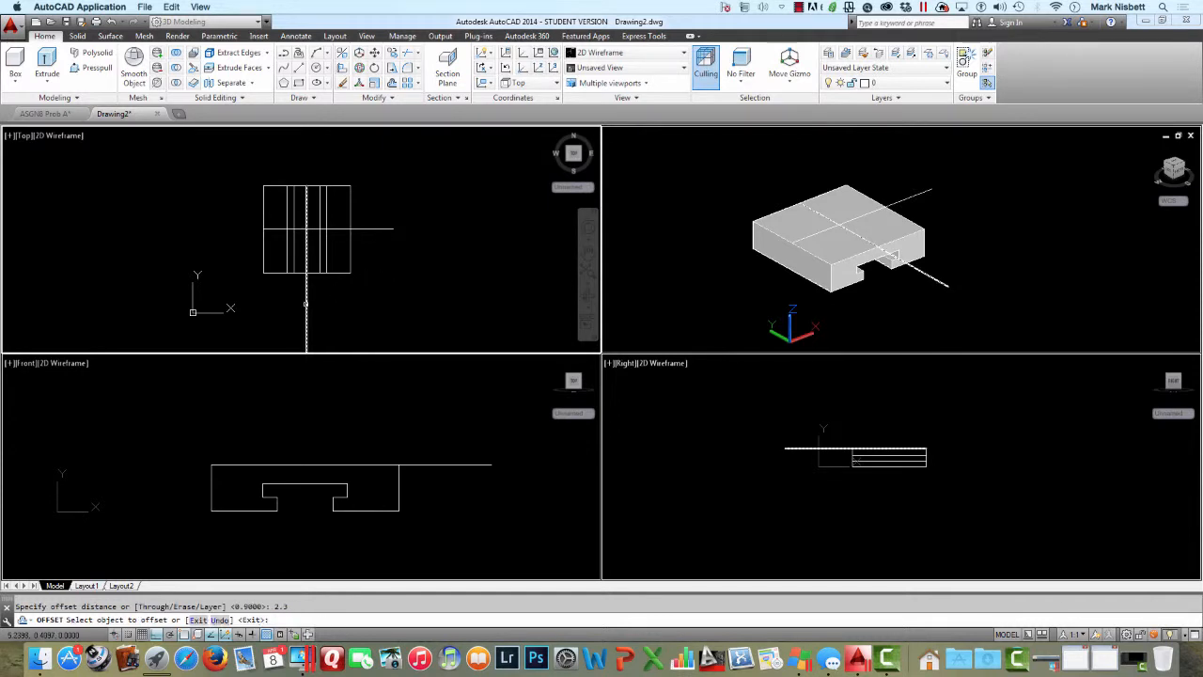
{"action": "left_click", "coordinate": [366, 305]}
{"action": "key", "text": "Escape"}
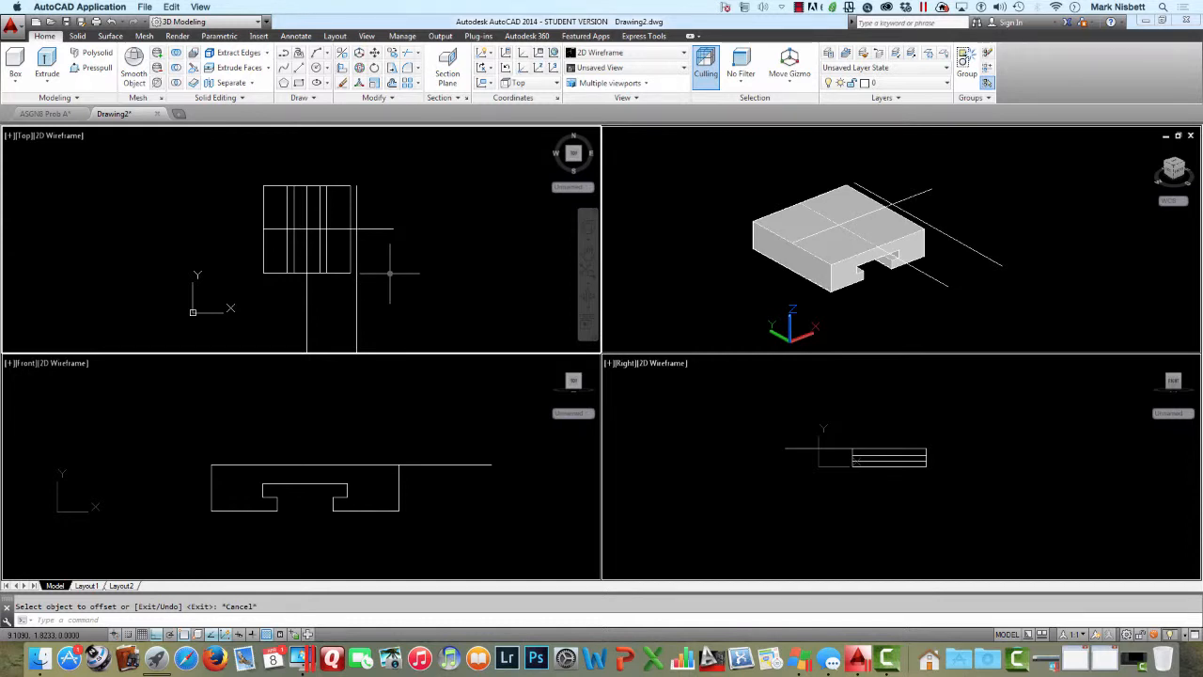
Step: Offset the X-direction centre line by 1.1 to both sides, toward +Y and -Y
{"action": "key", "text": "Return"}
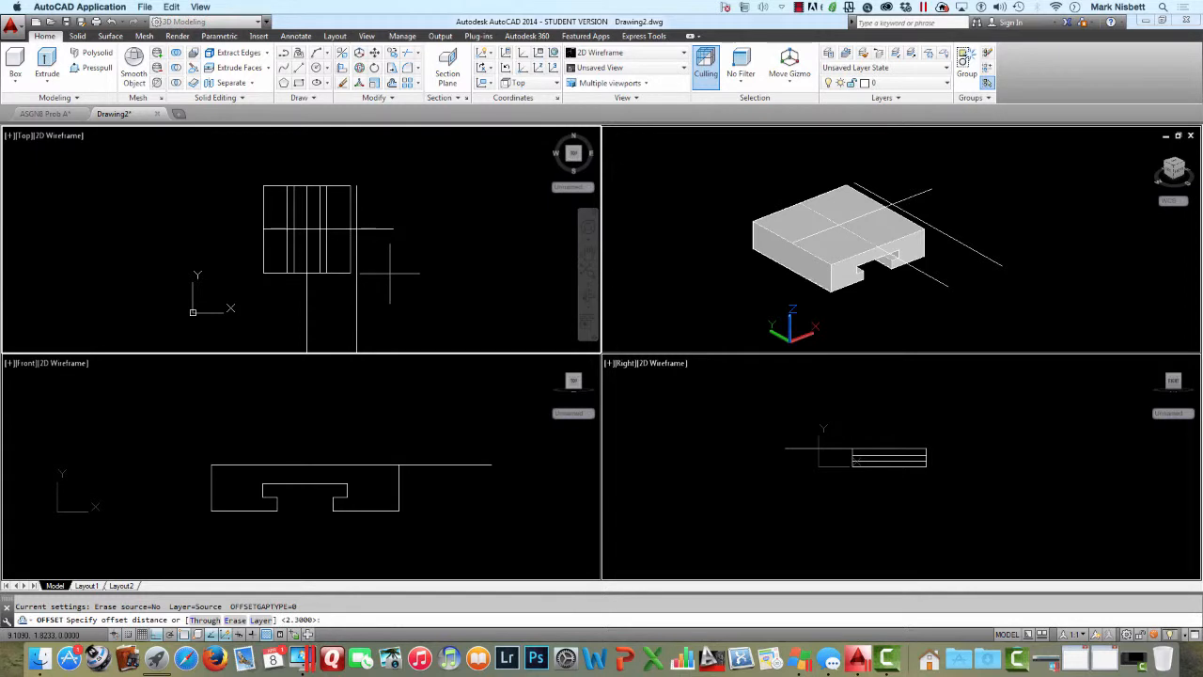
{"action": "type", "text": "1.1"}
{"action": "key", "text": "Return"}
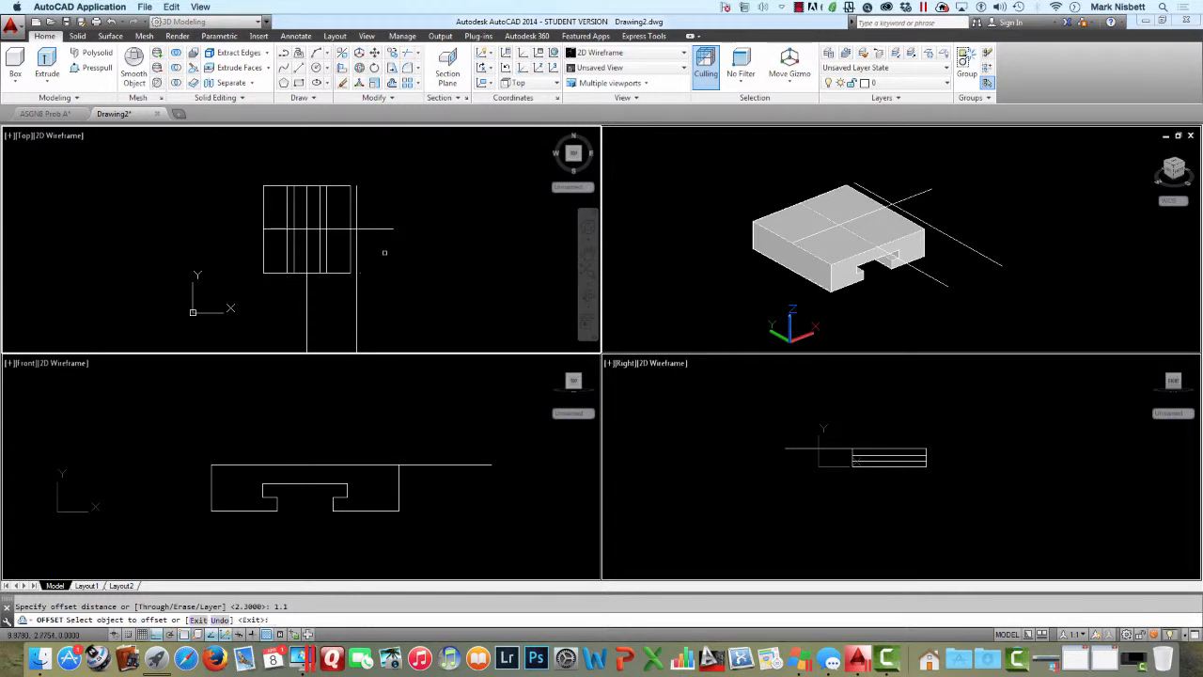
{"action": "left_click", "coordinate": [380, 228]}
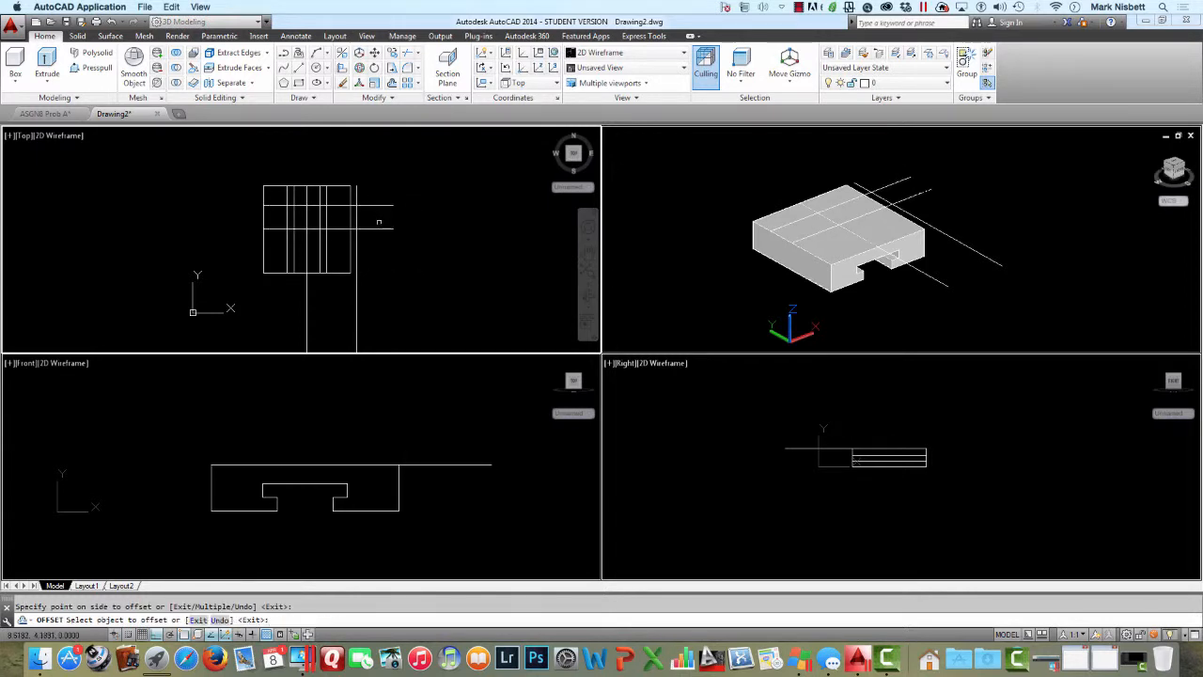
{"action": "left_click", "coordinate": [380, 235]}
{"action": "key", "text": "Escape"}
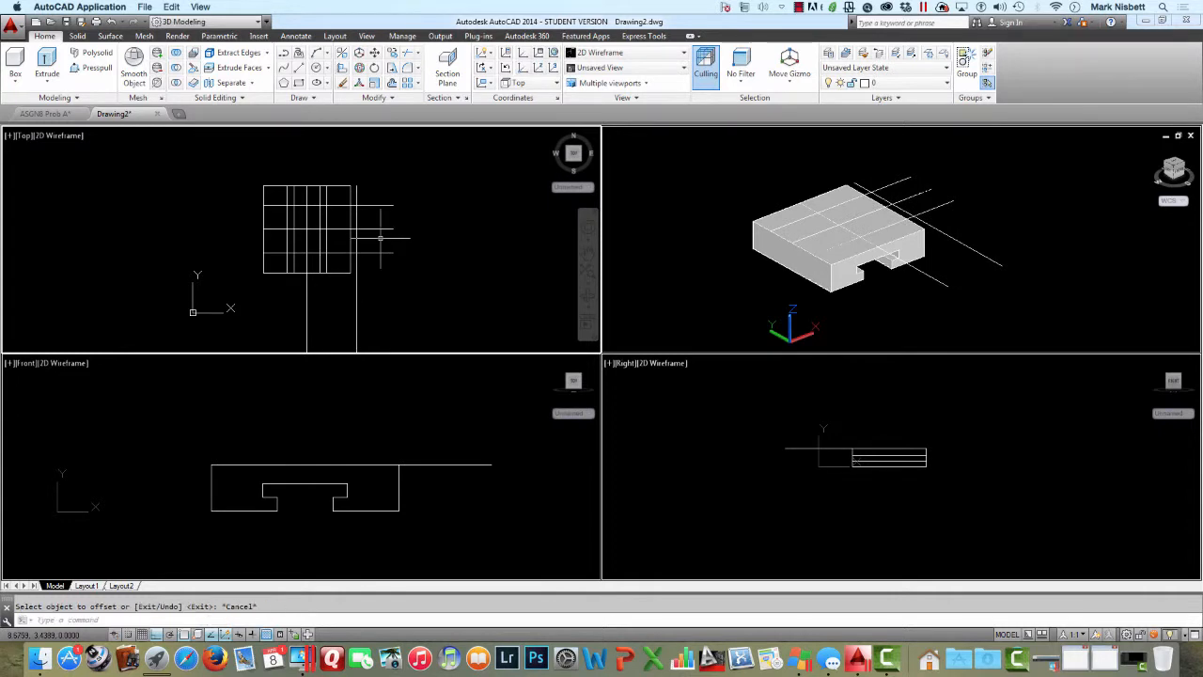
Step: Draw a circle of radius 1.1 centred where the X-direction centre line crosses the line offset by 2.3
{"action": "type", "text": "c"}
{"action": "key", "text": "Return"}
{"action": "left_click", "coordinate": [361, 229]}
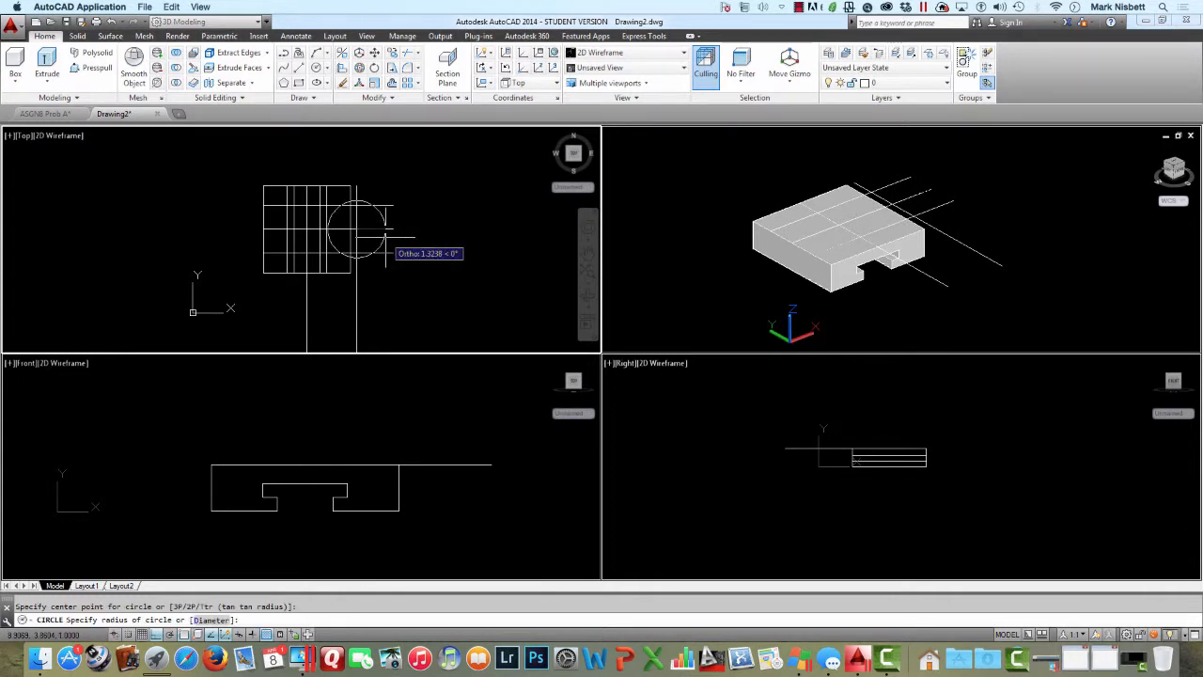
{"action": "type", "text": "1.1"}
{"action": "key", "text": "Return"}
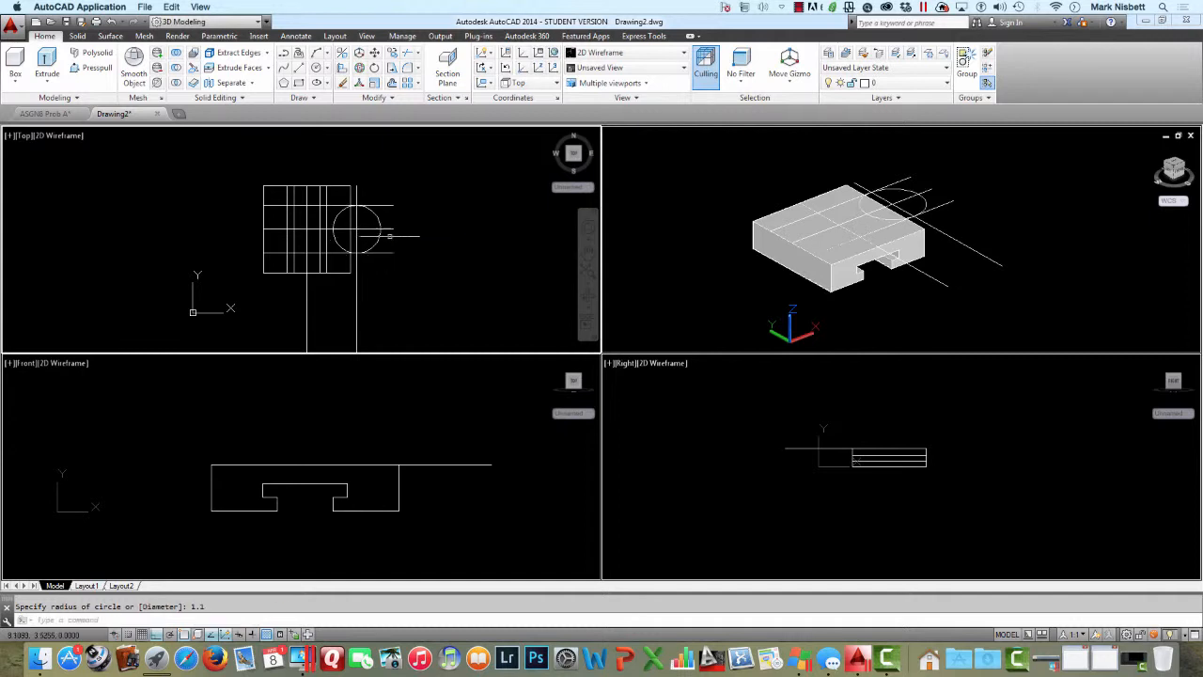
{"action": "type", "text": "tr"}
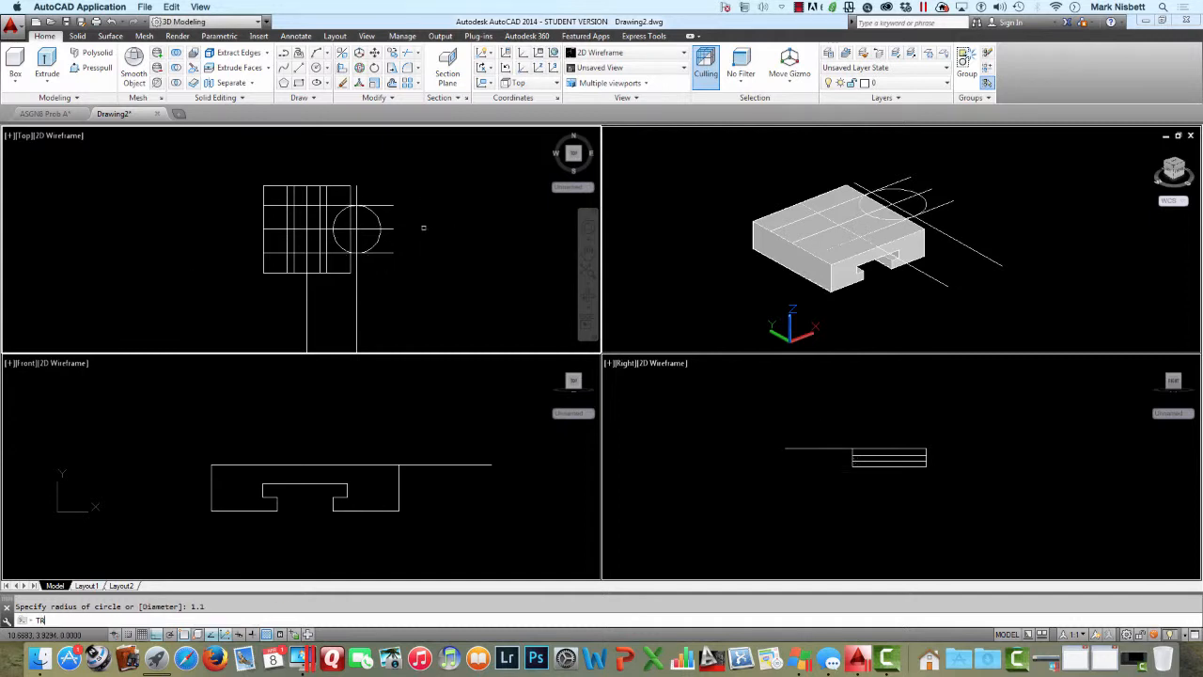
{"action": "key", "text": "Return"}
{"action": "left_click", "coordinate": [378, 217]}
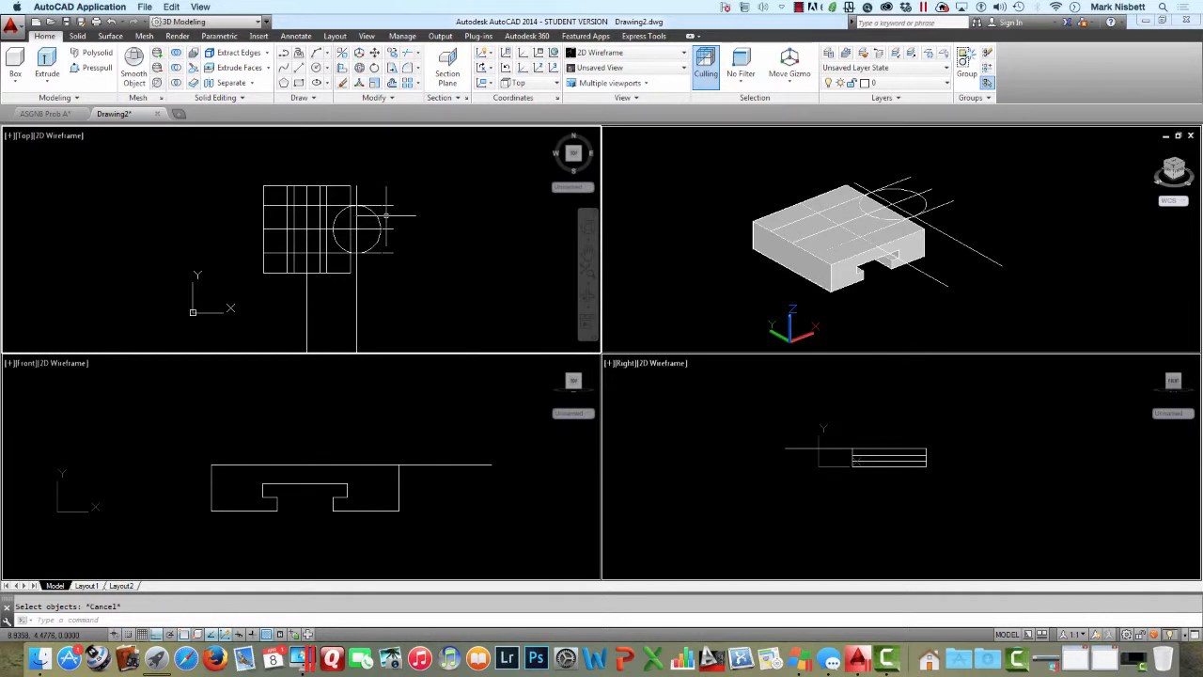
{"action": "key", "text": "Return"}
{"action": "key", "text": "Escape"}
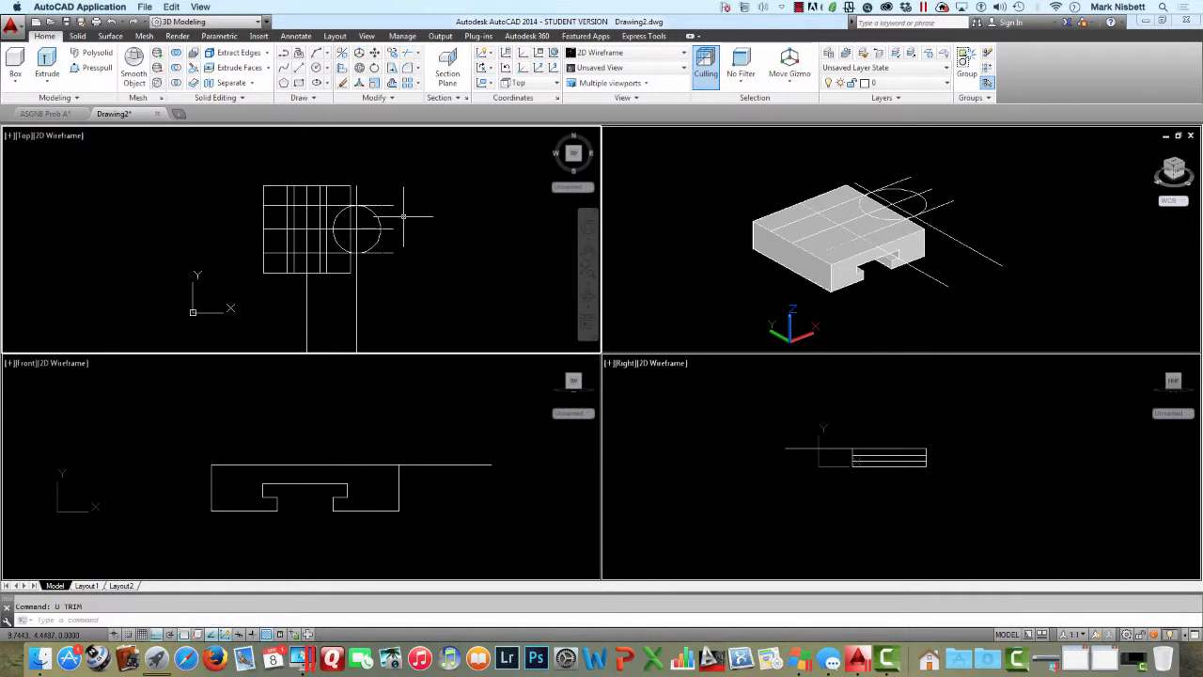
Step: Trim the +X ends of both 1.1 offset lines back to the circle
{"action": "type", "text": "tr"}
{"action": "key", "text": "Return"}
{"action": "left_click", "coordinate": [379, 219]}
{"action": "left_click", "coordinate": [379, 219]}
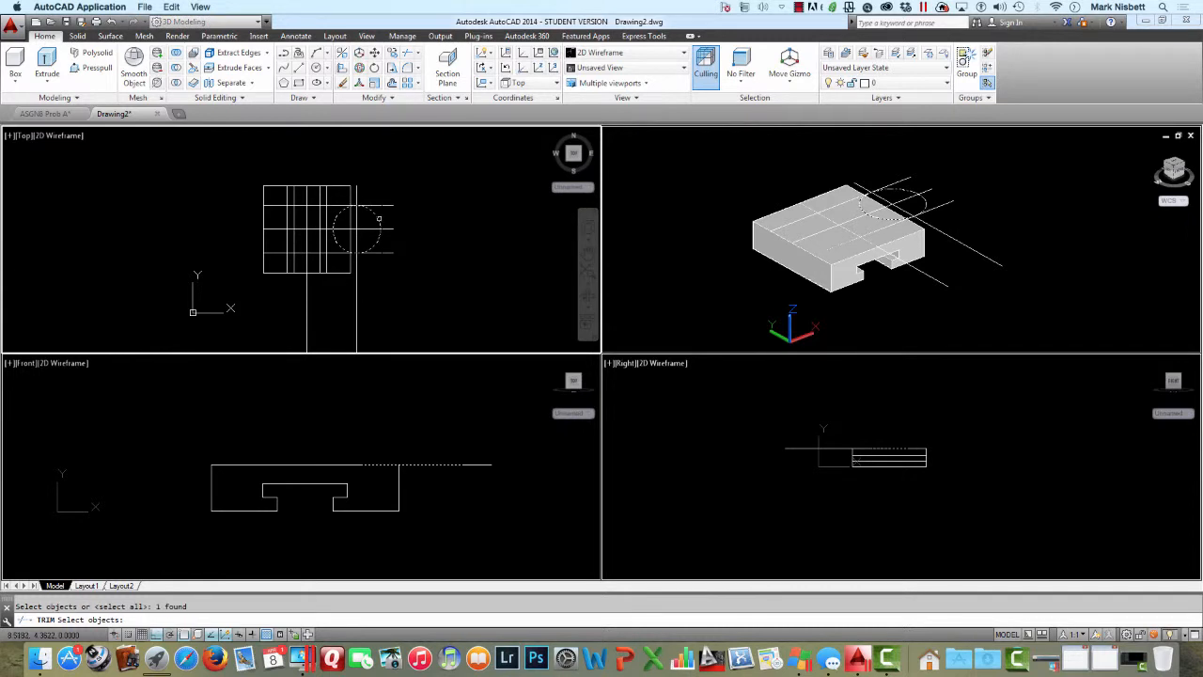
{"action": "key", "text": "Return"}
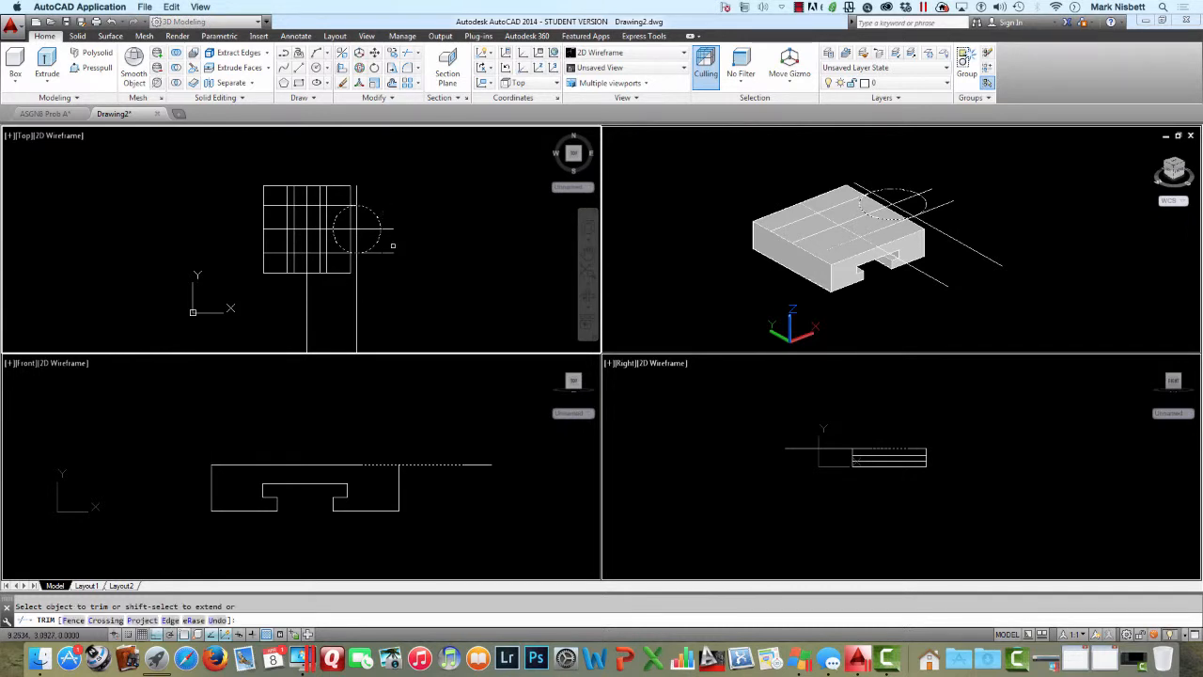
{"action": "left_click", "coordinate": [381, 257]}
{"action": "key", "text": "Escape"}
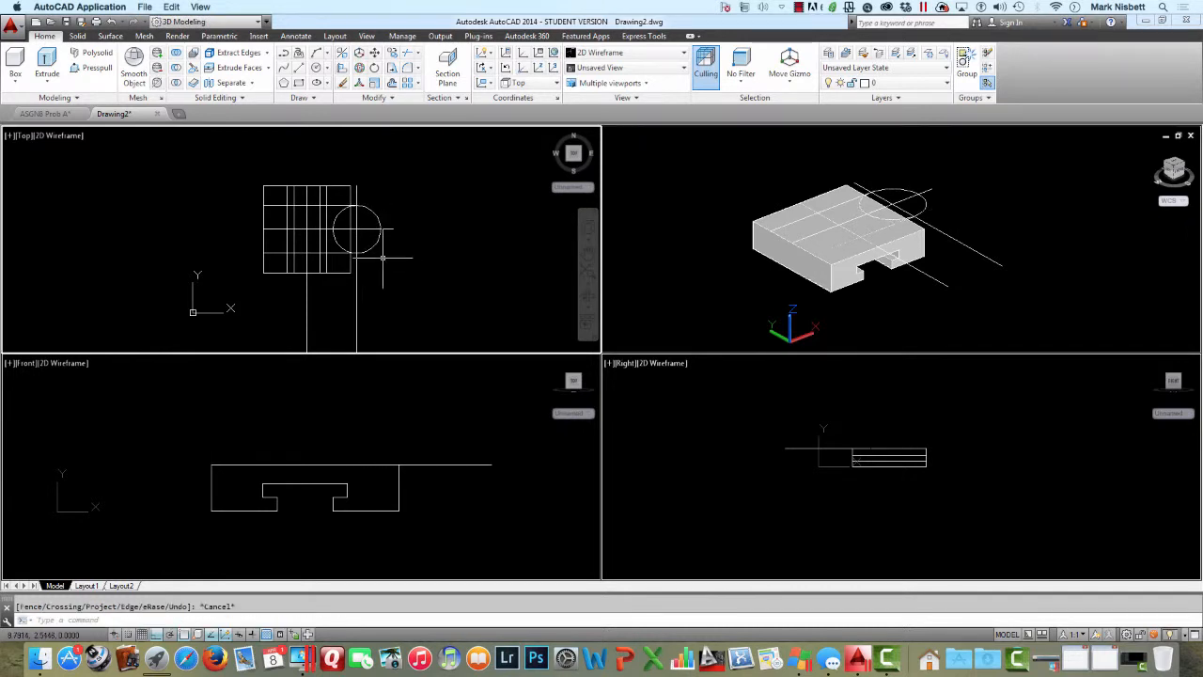
Step: Trim away the circle's inner half toward the block, leaving a semicircular arc on the +X side
{"action": "key", "text": "Return"}
{"action": "key", "text": "Return"}
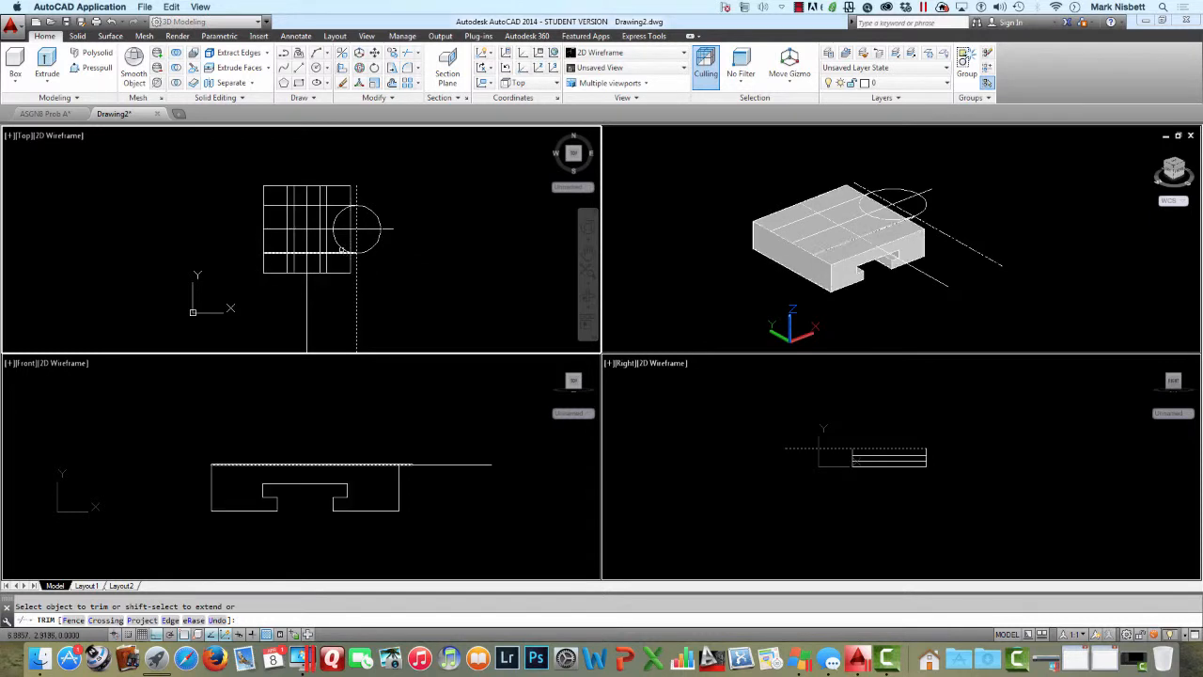
{"action": "left_click", "coordinate": [337, 240]}
{"action": "key", "text": "Escape"}
{"action": "key", "text": "Return"}
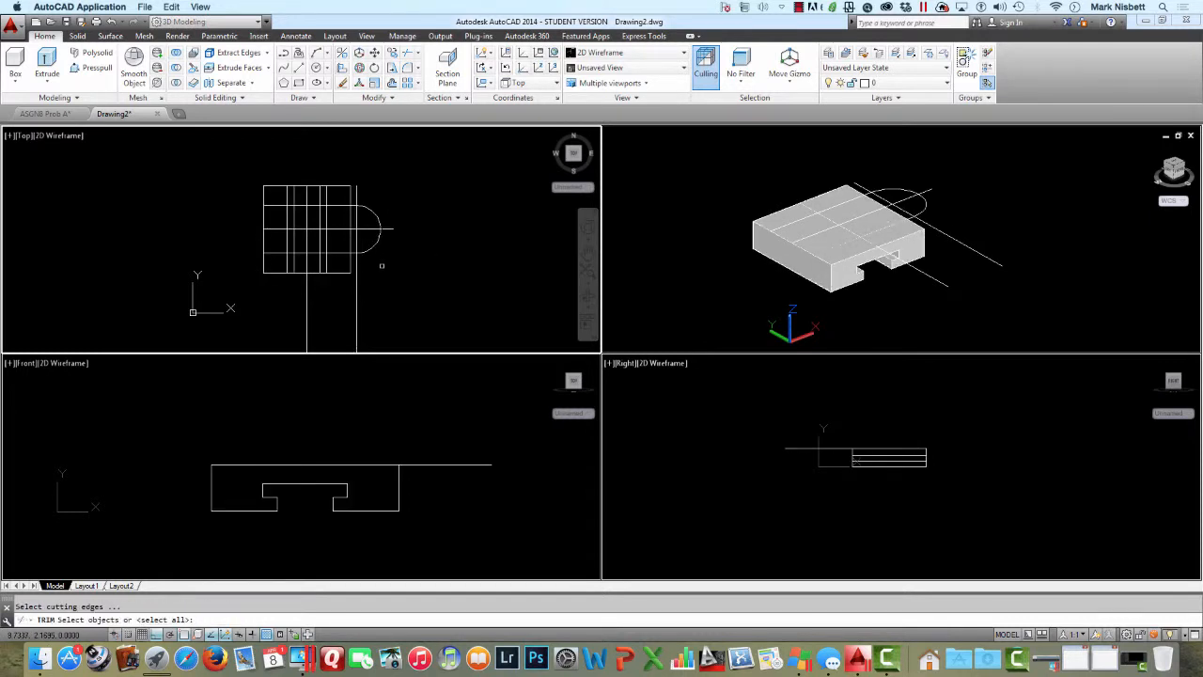
{"action": "key", "text": "Escape"}
Step: Erase the Y-direction construction line that was offset by 2.3
{"action": "type", "text": "e"}
{"action": "key", "text": "Return"}
{"action": "left_click", "coordinate": [356, 269]}
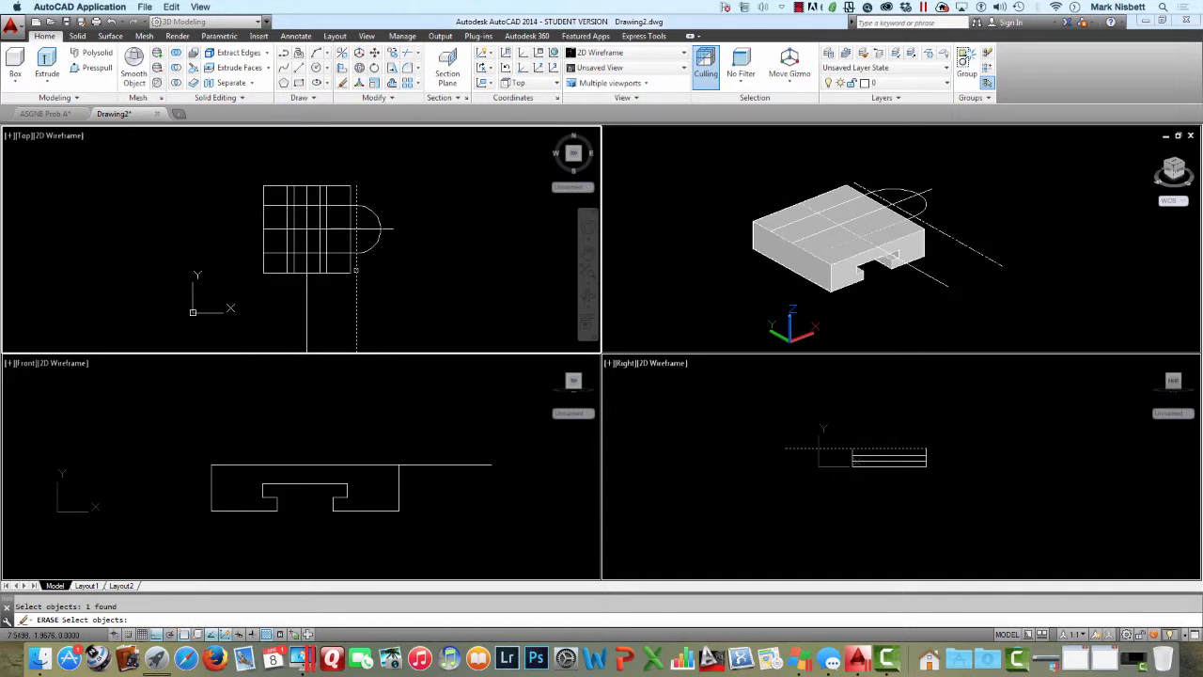
{"action": "key", "text": "Return"}
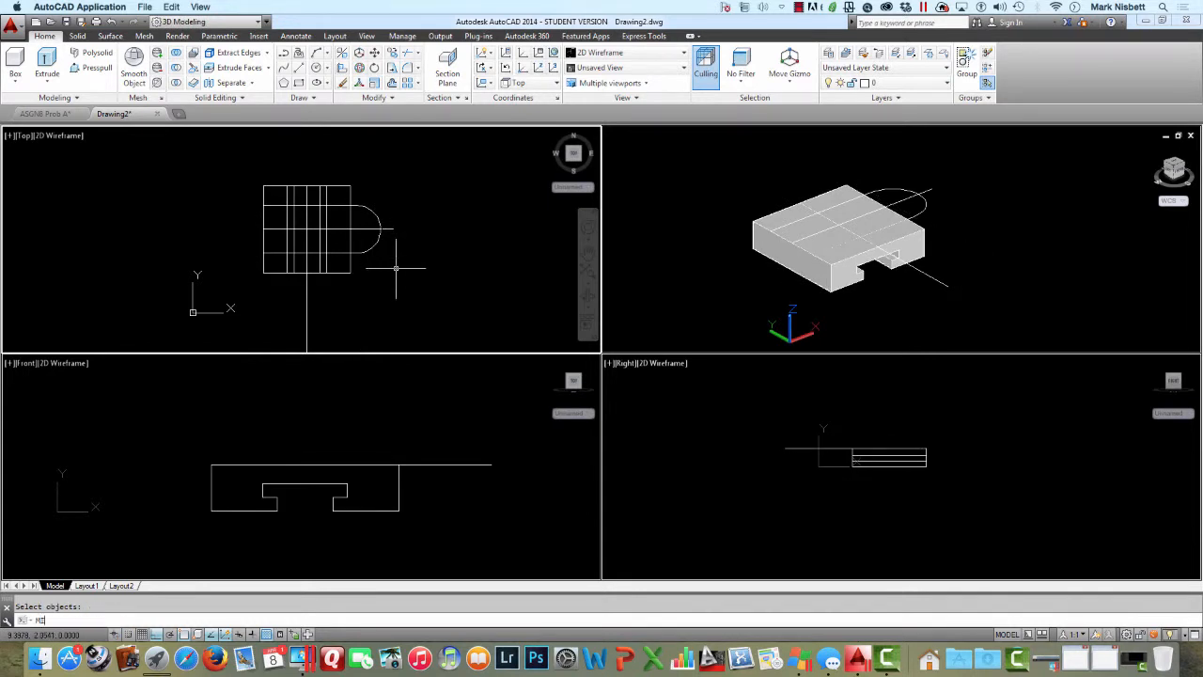
Step: Mirror the semicircular arc about the block's Y-direction centre line, keeping the original arc
{"action": "type", "text": "mi"}
{"action": "key", "text": "Return"}
{"action": "left_click", "coordinate": [370, 247]}
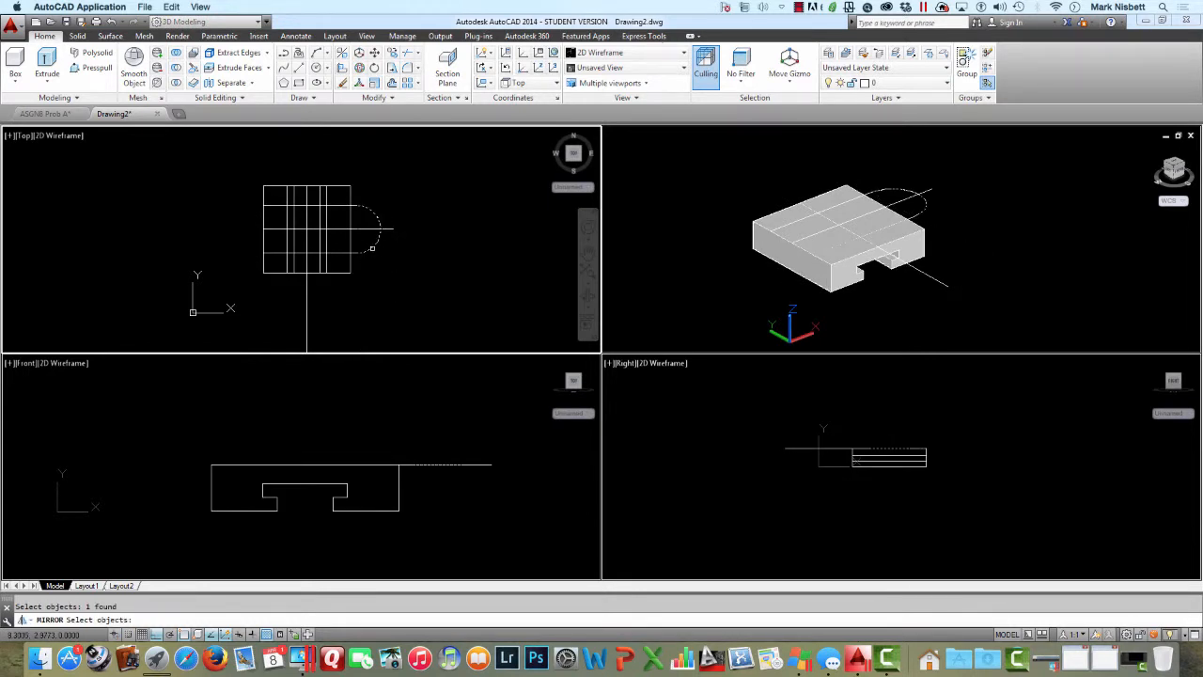
{"action": "key", "text": "Return"}
{"action": "left_click", "coordinate": [306, 229]}
{"action": "left_click", "coordinate": [306, 150]}
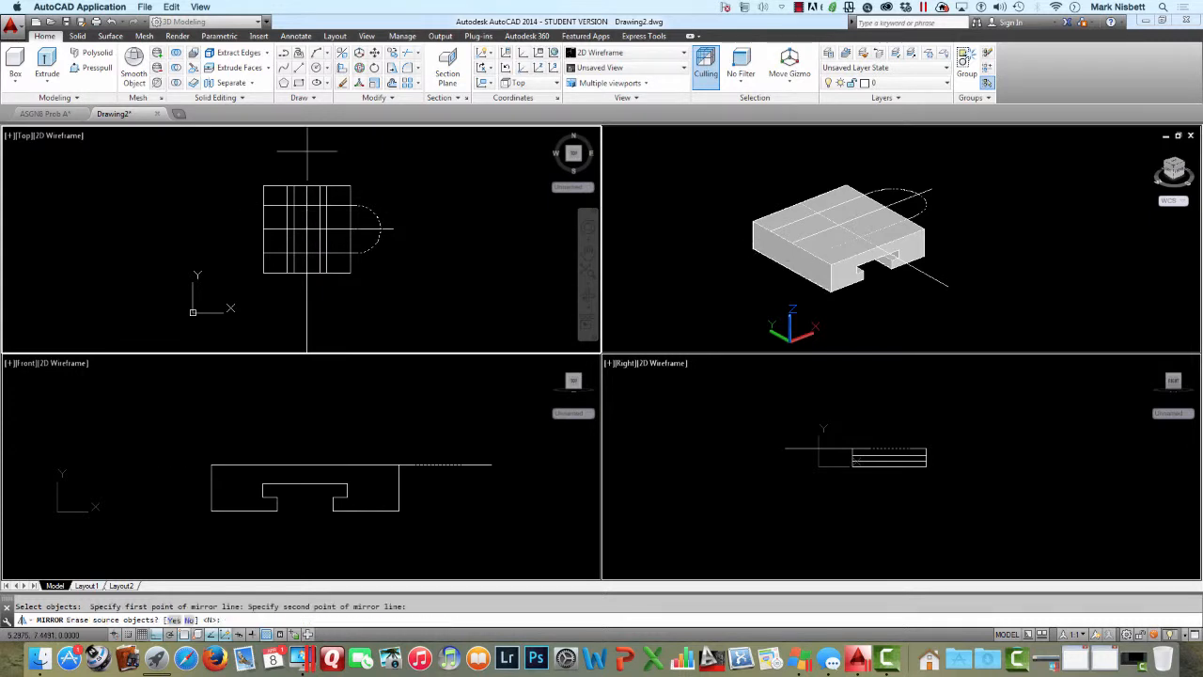
{"action": "key", "text": "Return"}
Step: Extend the two 1.1 offset lines toward -X to the mirrored arc, closing the rounded plate outline
{"action": "type", "text": "ex"}
{"action": "key", "text": "Return"}
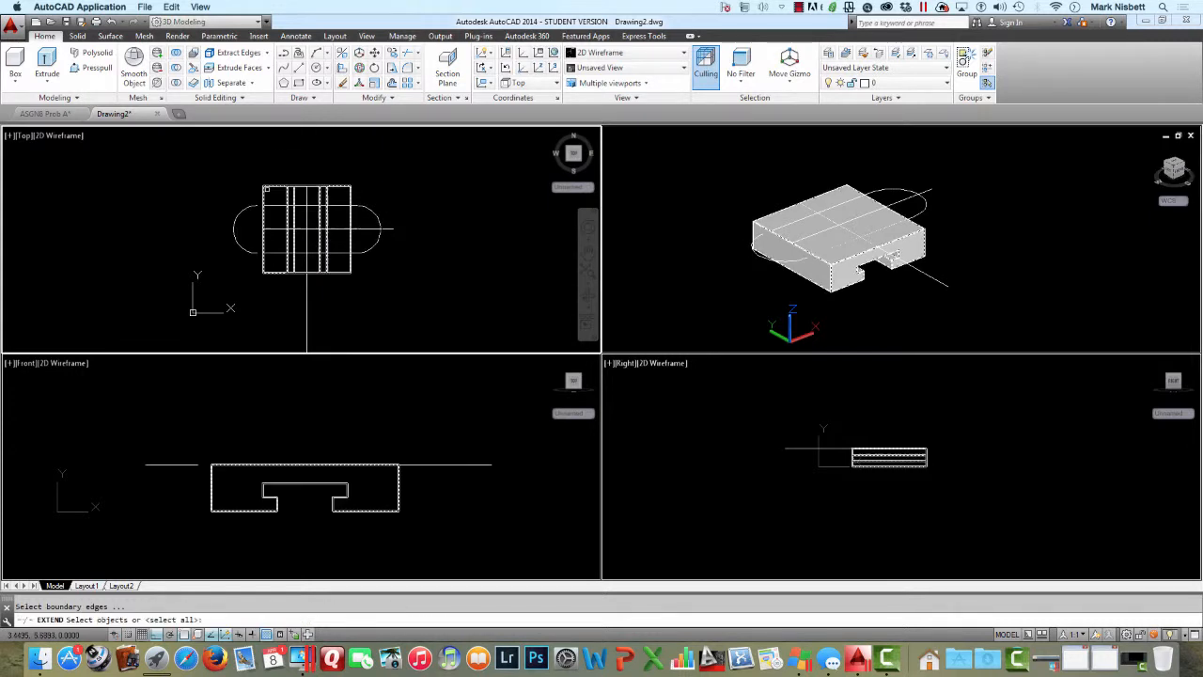
{"action": "key", "text": "Return"}
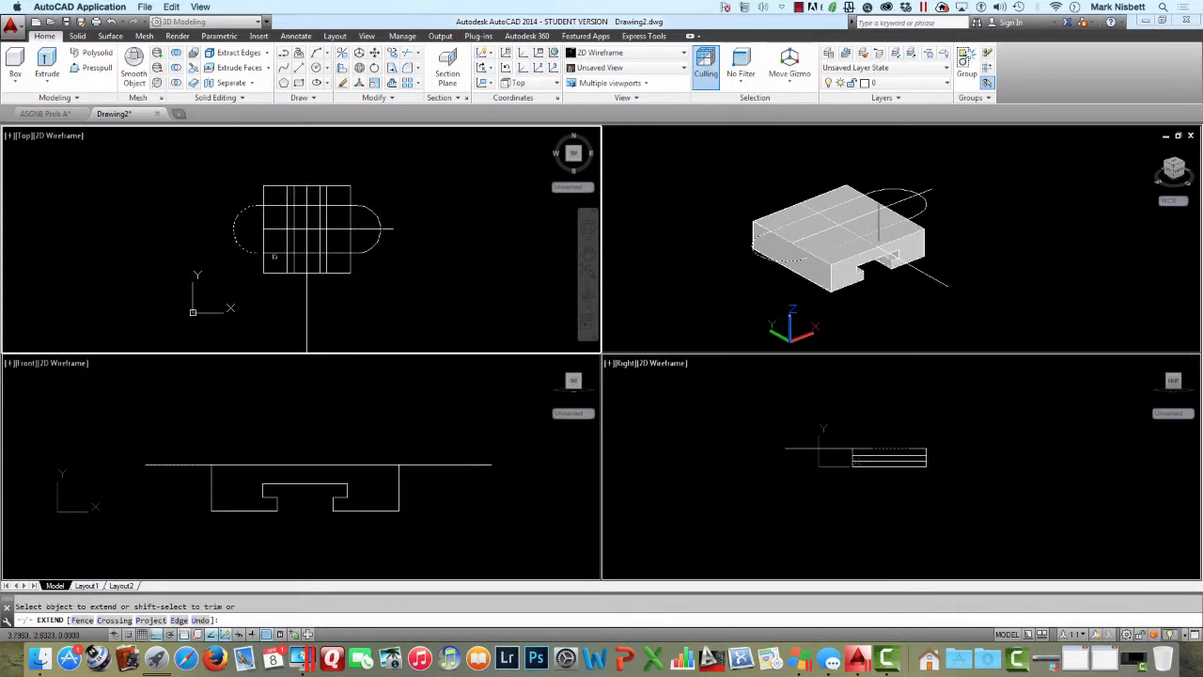
{"action": "key", "text": "Escape"}
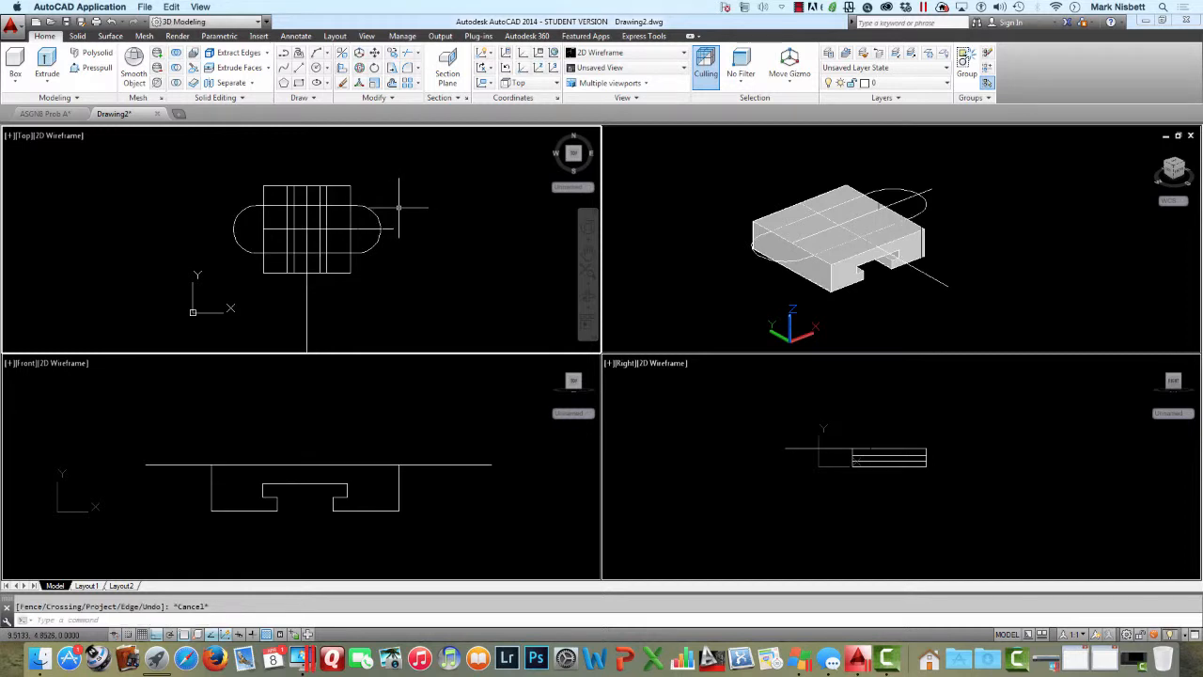
{"action": "type", "text": "e"}
{"action": "key", "text": "Return"}
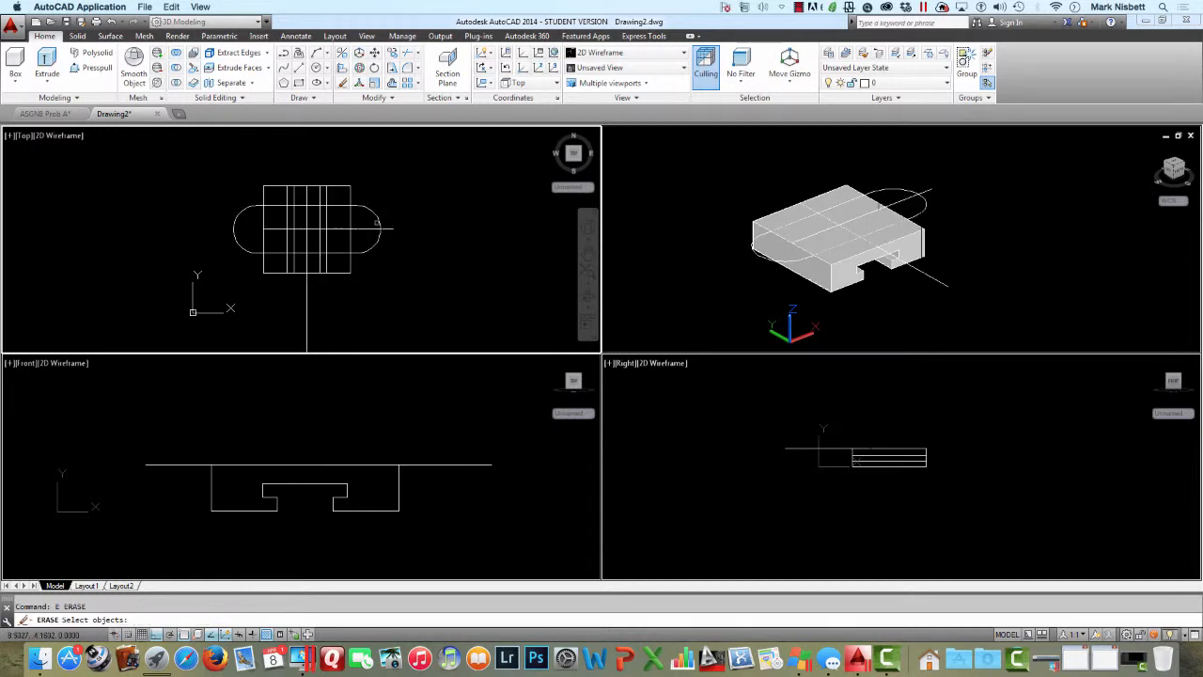
{"action": "key", "text": "Escape"}
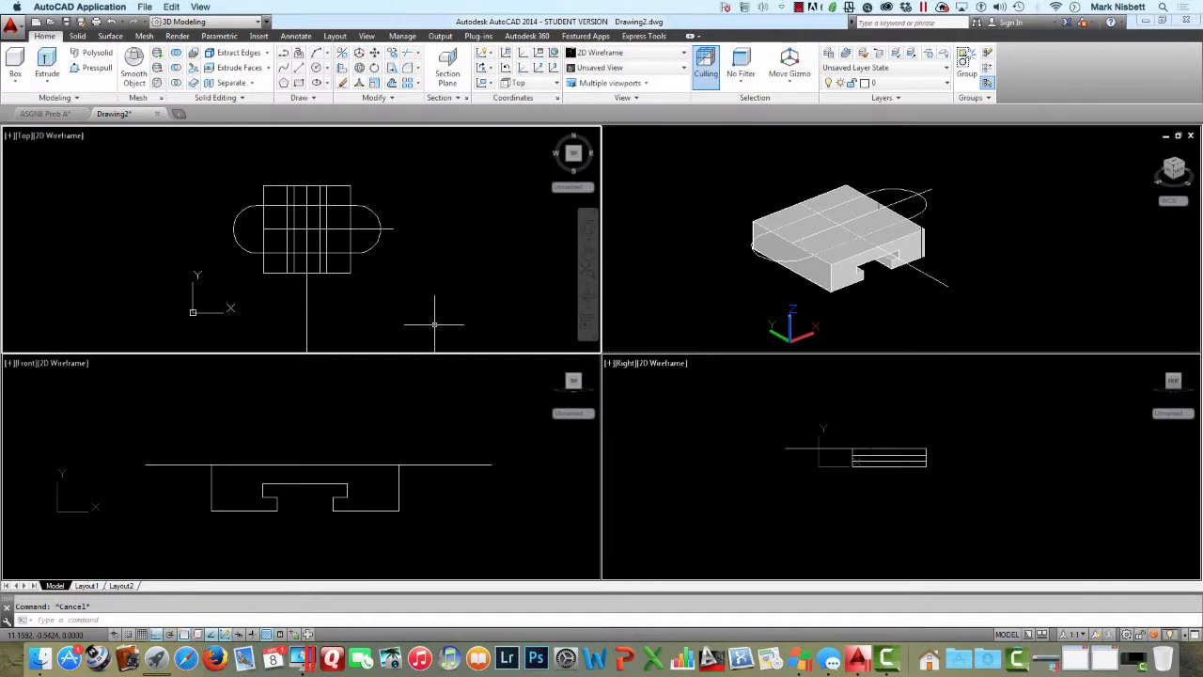
Step: Examine the plate, neck and R0.15 groove dimensions in the Front and Right Side views of ASGN8 Prob A
{"action": "left_click", "coordinate": [47, 112]}
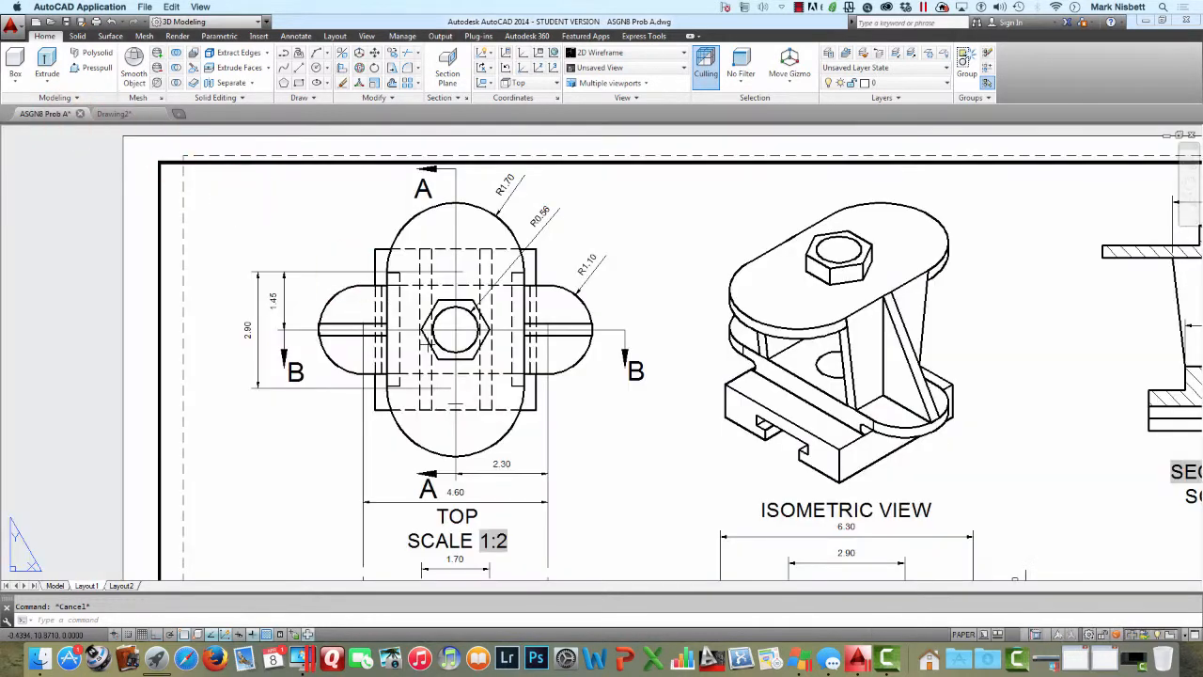
{"action": "middle_click_drag", "start_coordinate": [654, 444], "coordinate": [628, 233]}
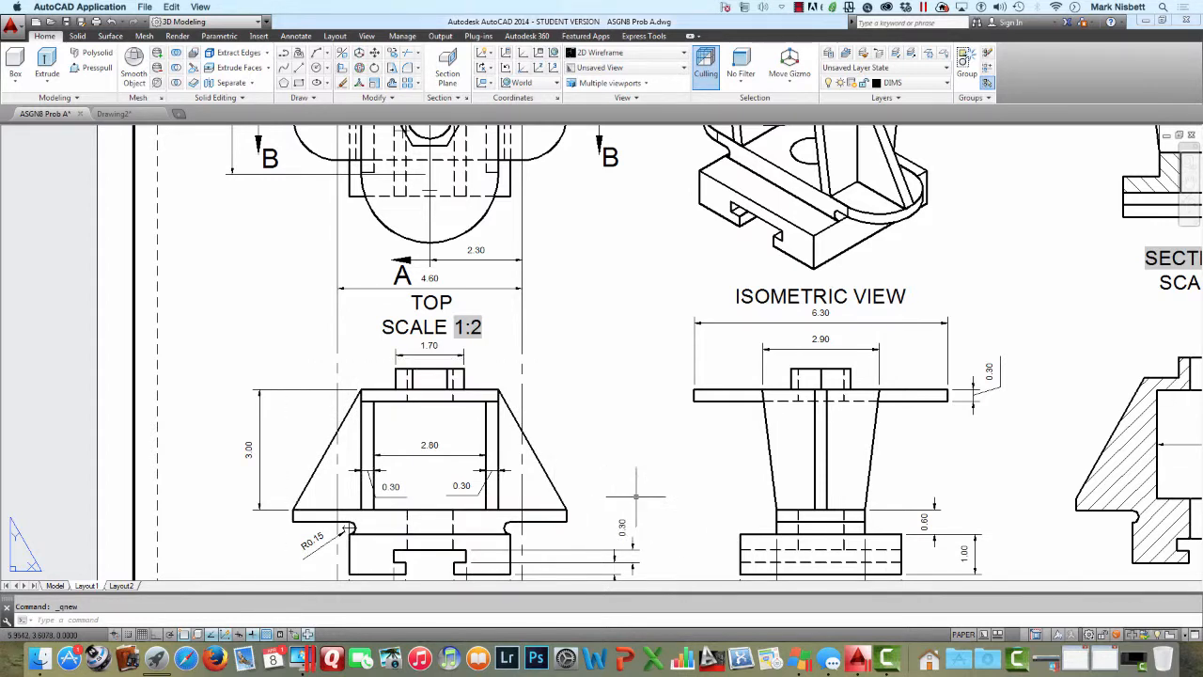
{"action": "middle_click_drag", "start_coordinate": [632, 478], "coordinate": [623, 422]}
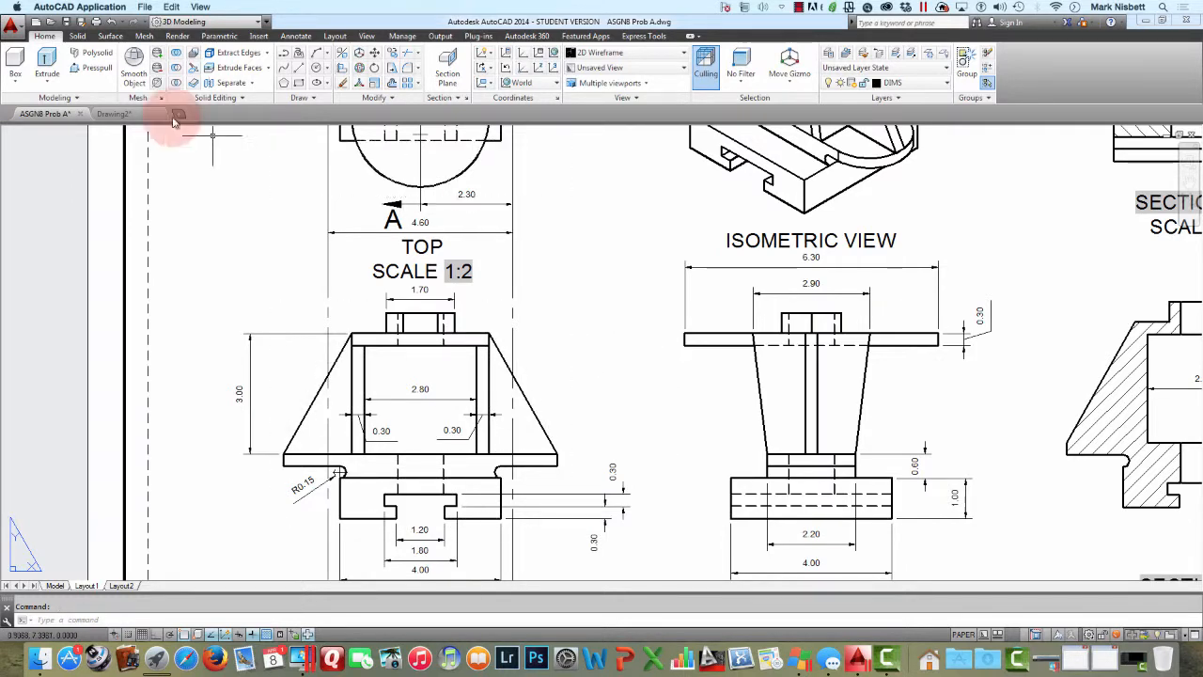
Step: Return to Drawing2 and compare the UCS orientation in the isometric, Front and Top views
{"action": "left_click", "coordinate": [131, 113]}
{"action": "left_click", "coordinate": [760, 270]}
{"action": "left_click", "coordinate": [883, 202]}
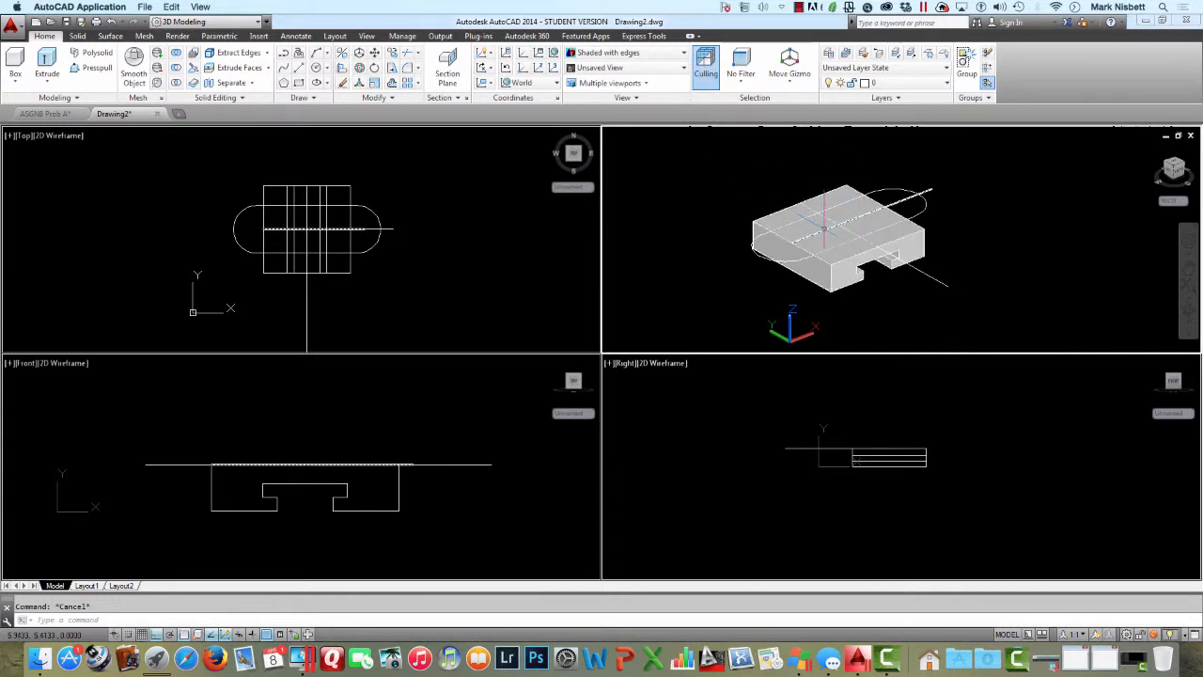
{"action": "left_click", "coordinate": [434, 397]}
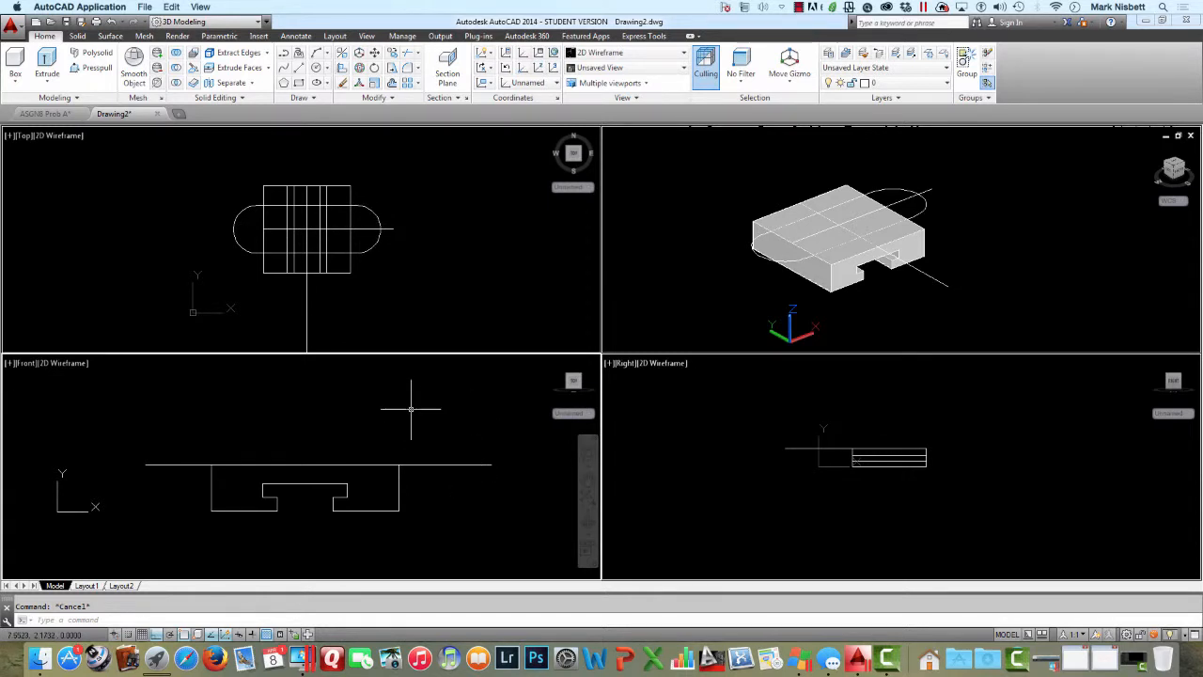
{"action": "left_click", "coordinate": [470, 254]}
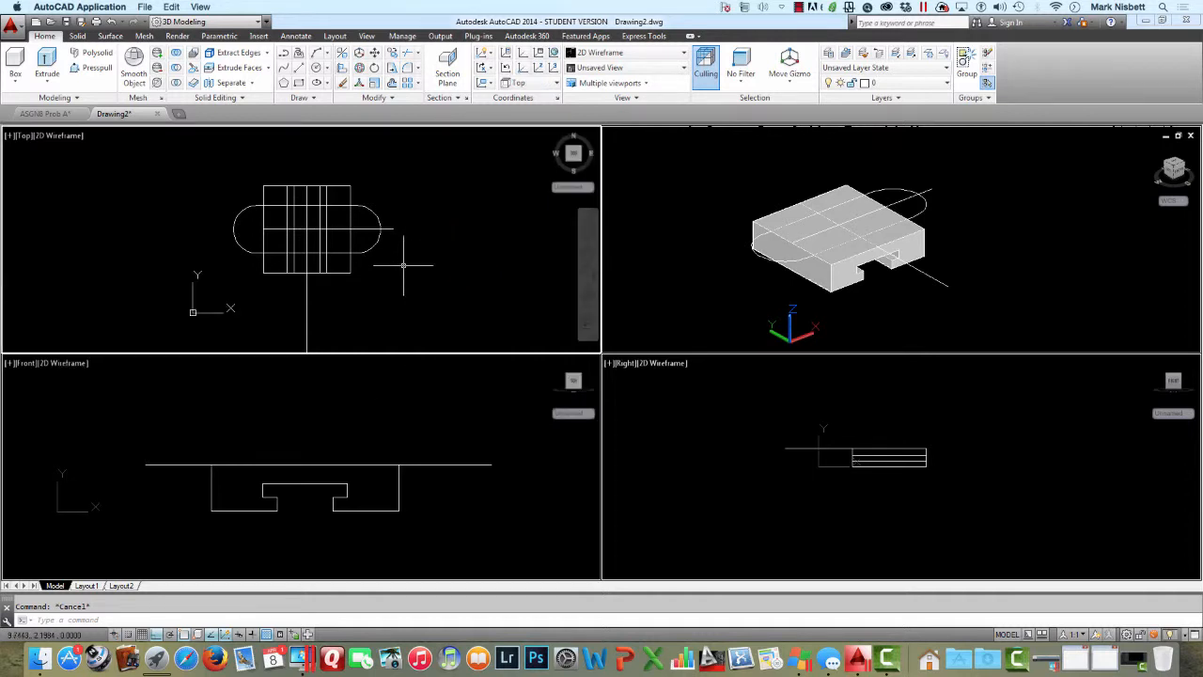
{"action": "left_click", "coordinate": [457, 435]}
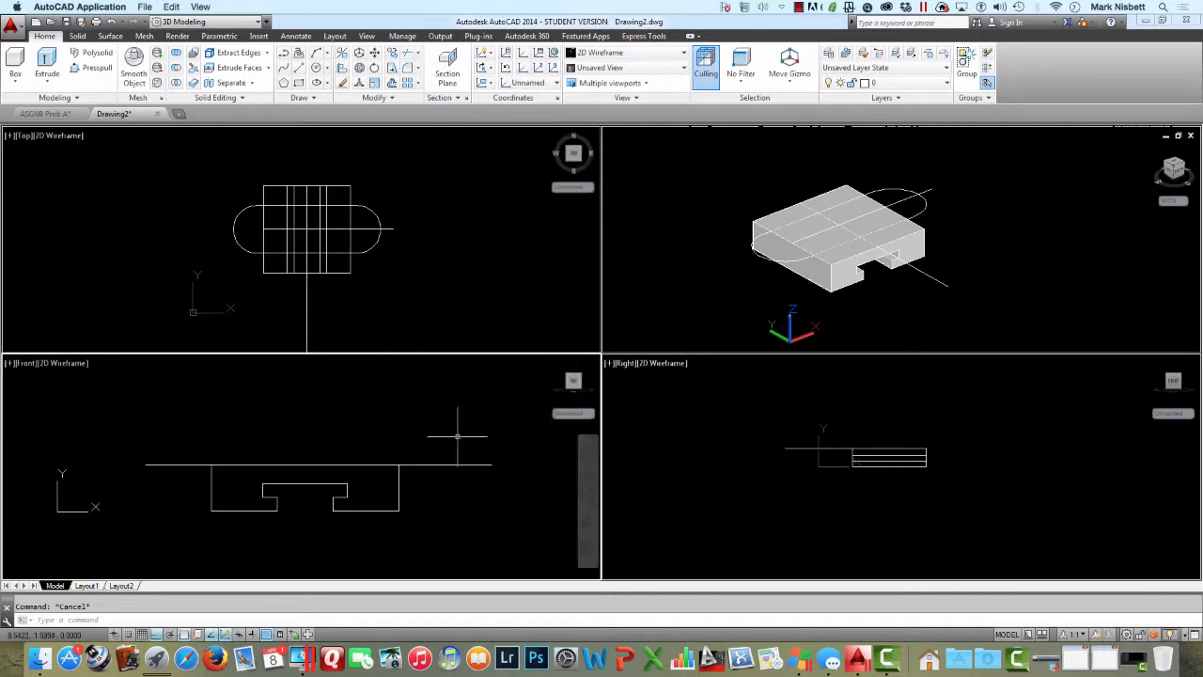
{"action": "left_click", "coordinate": [761, 326]}
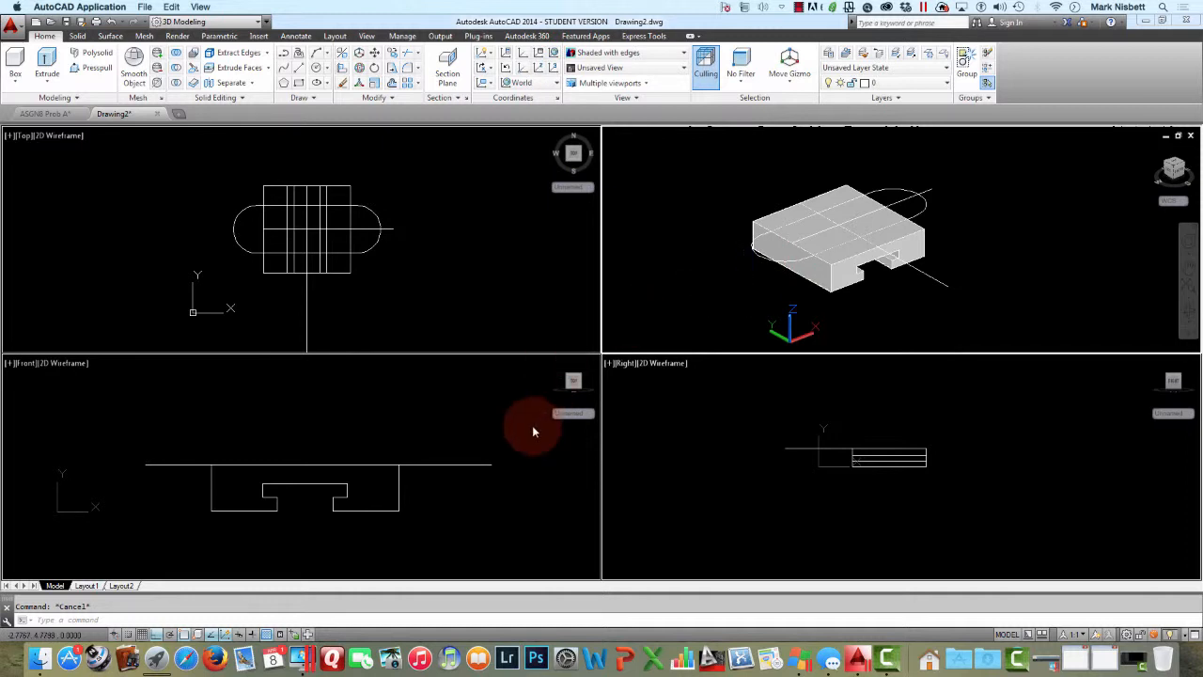
{"action": "left_click", "coordinate": [479, 407]}
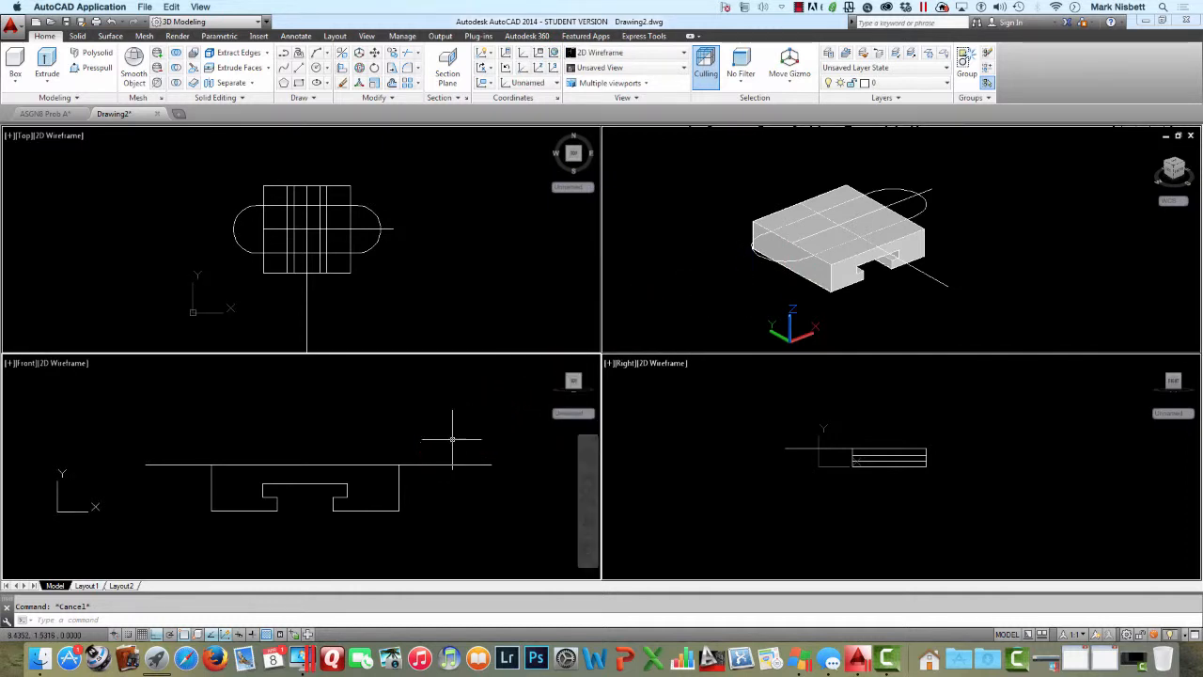
{"action": "type", "text": "m"}
{"action": "key", "text": "Return"}
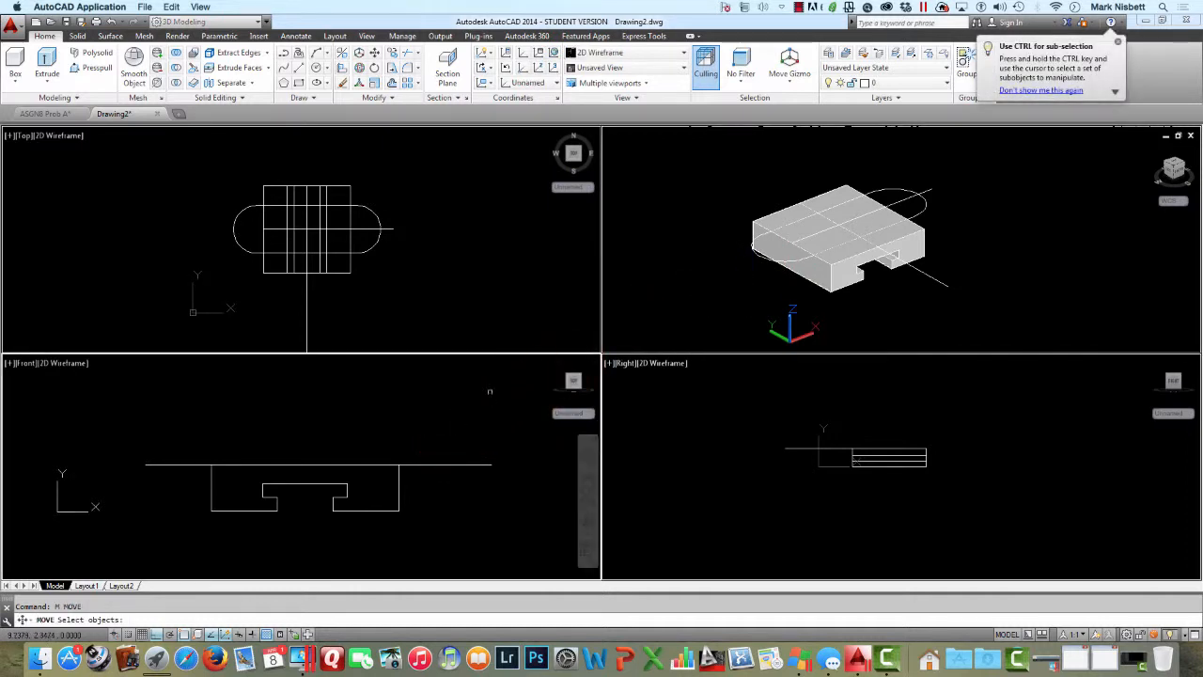
{"action": "left_click", "coordinate": [773, 257]}
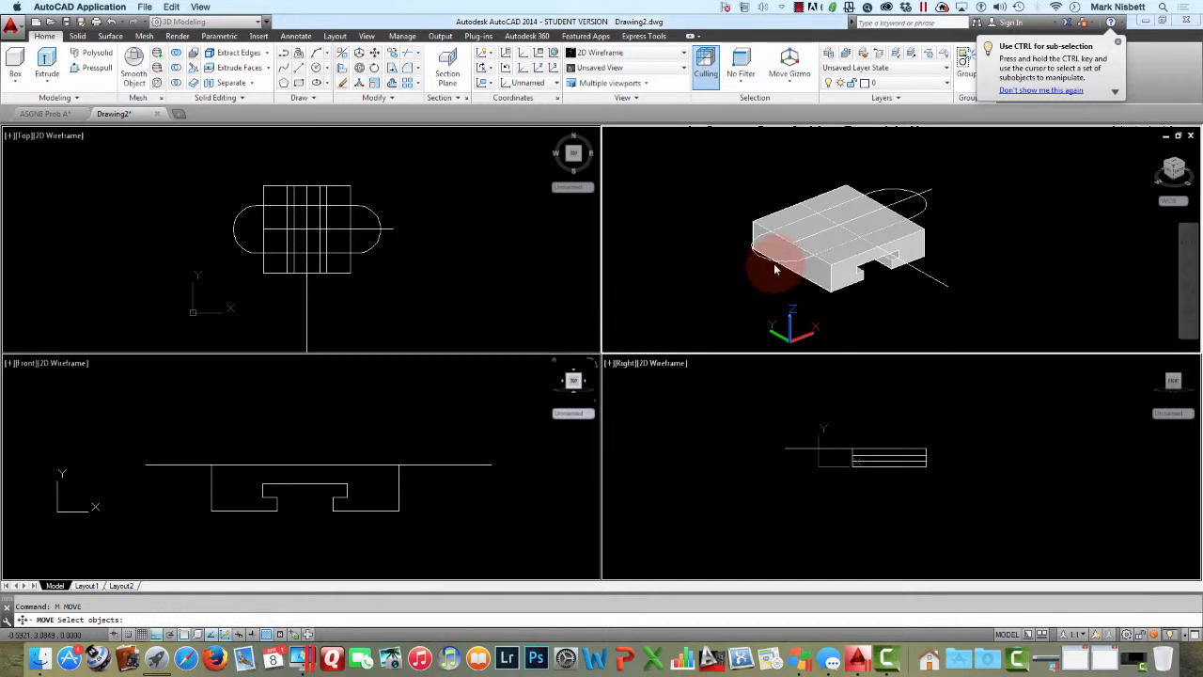
{"action": "left_click", "coordinate": [772, 258]}
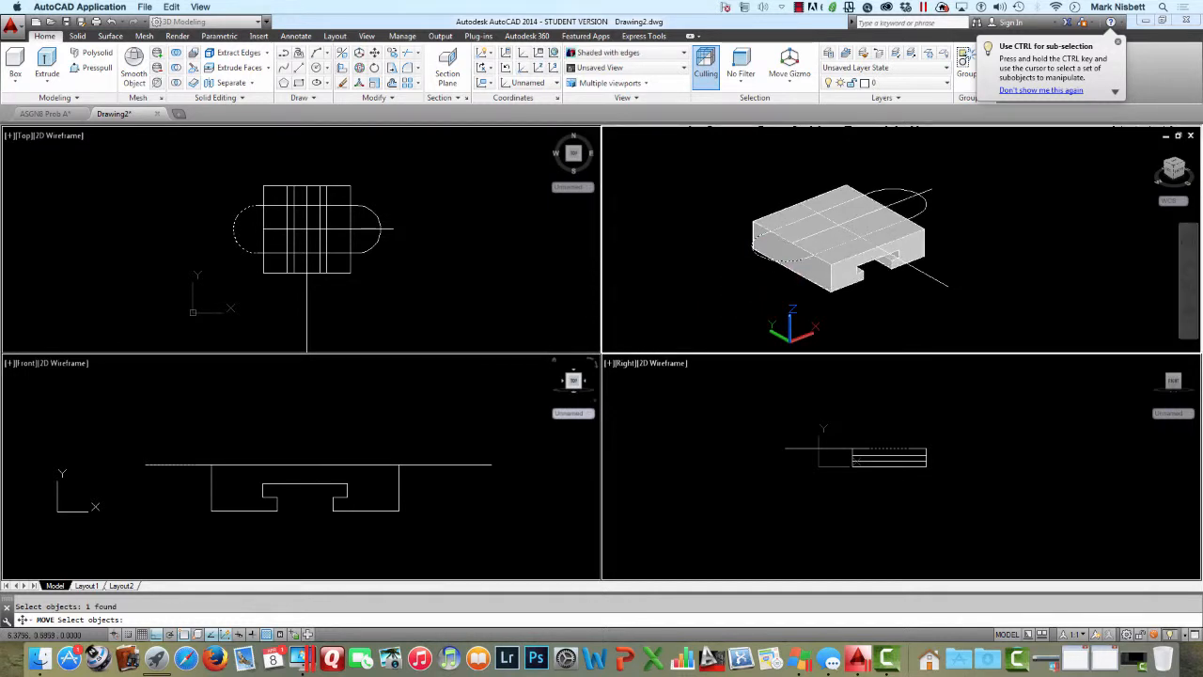
{"action": "left_click", "coordinate": [831, 264]}
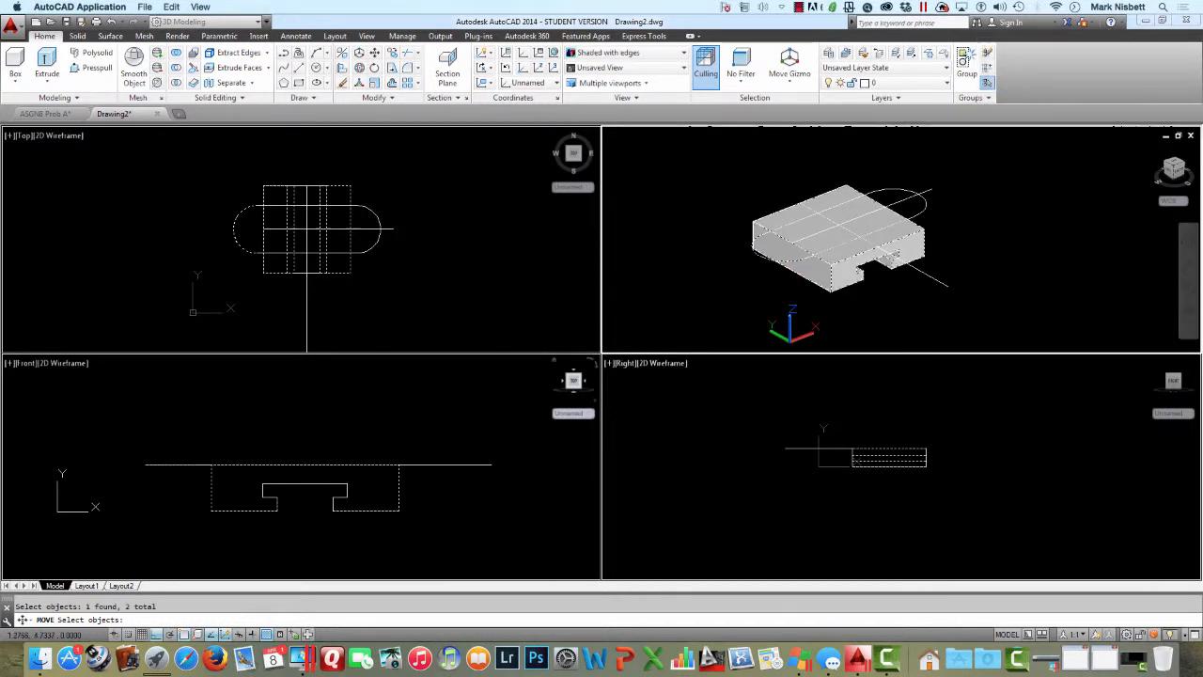
{"action": "key", "text": "Escape"}
Step: Move both arcs and both straight edges of the rounded plate outline 0.3 straight up in the Front view
{"action": "left_click", "coordinate": [464, 374]}
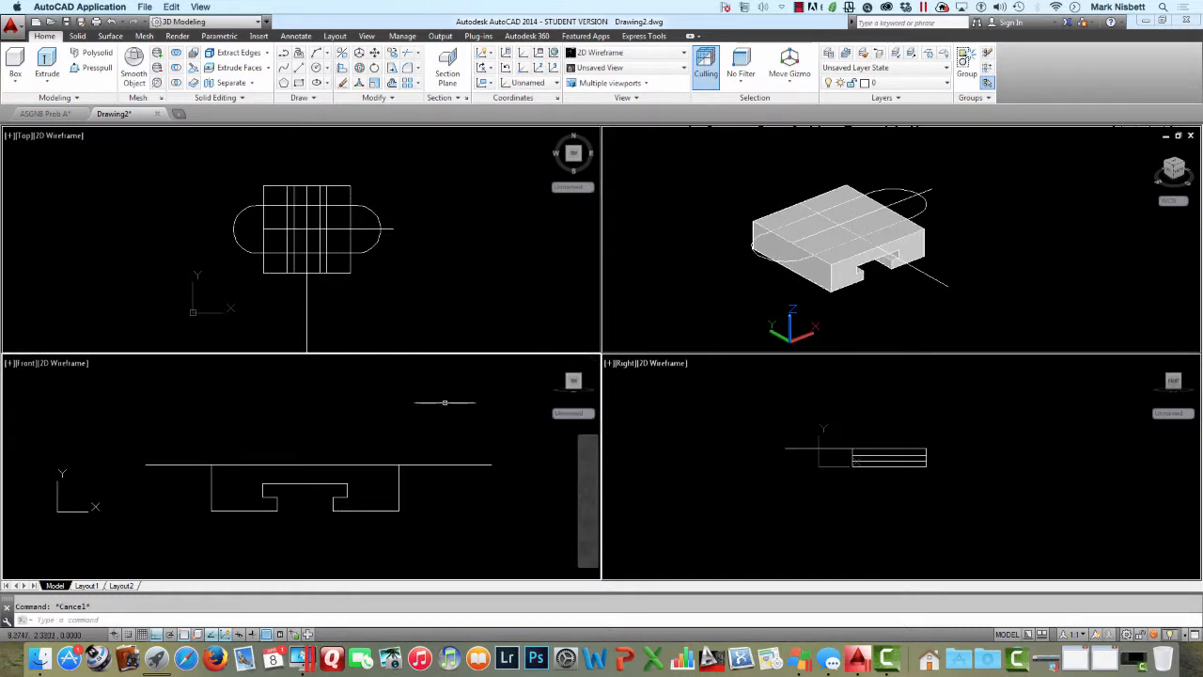
{"action": "type", "text": "m"}
{"action": "key", "text": "Return"}
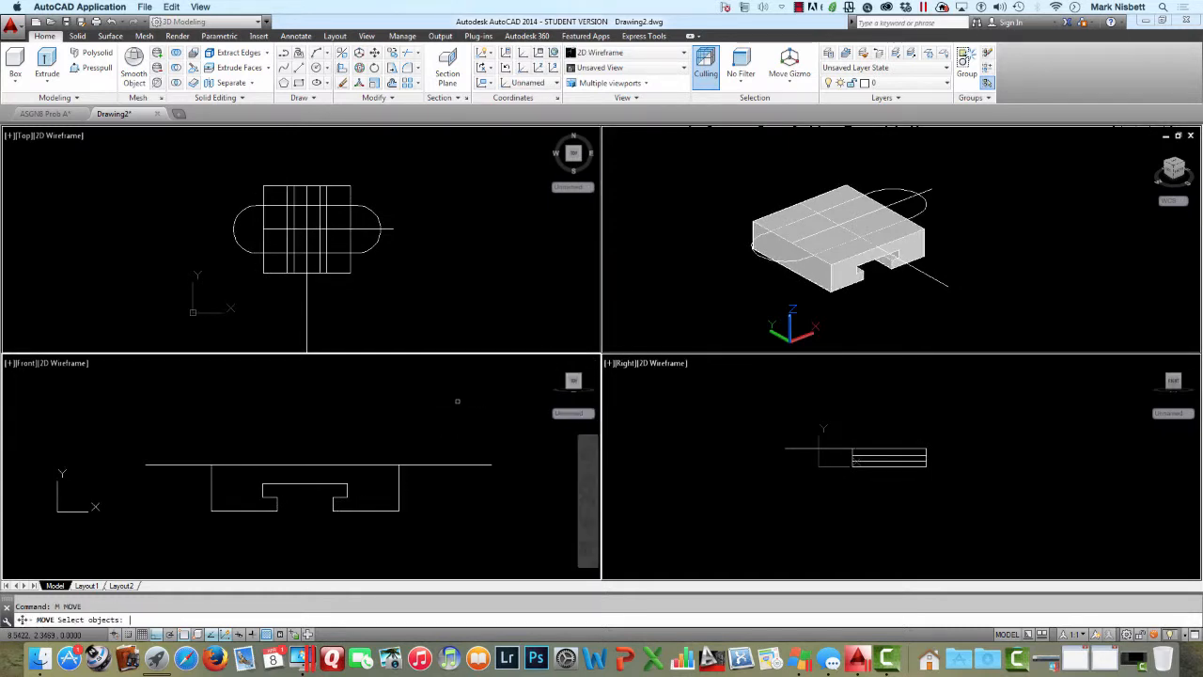
{"action": "left_click", "coordinate": [757, 246]}
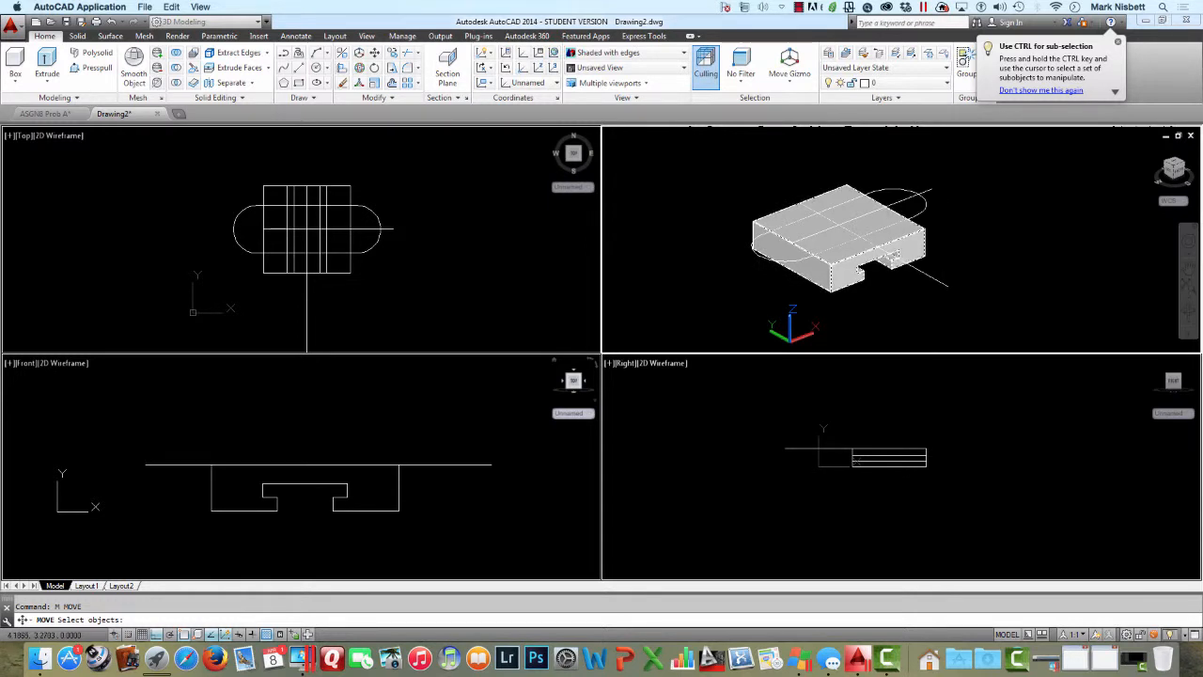
{"action": "left_click", "coordinate": [917, 216]}
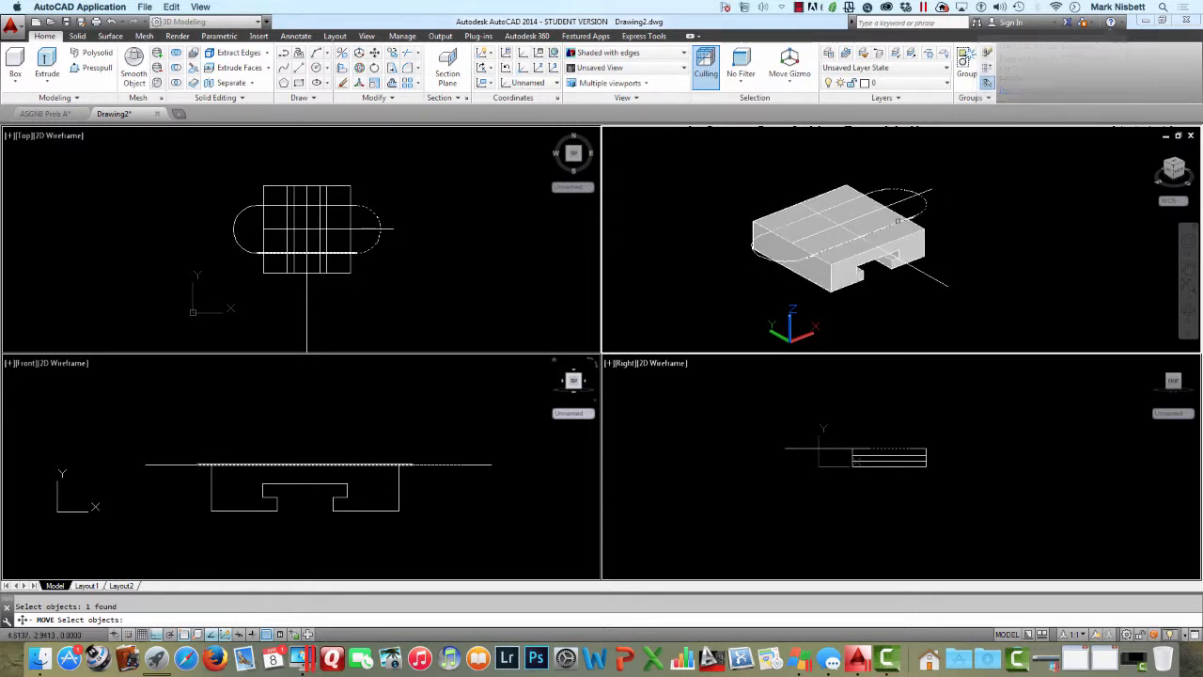
{"action": "left_click", "coordinate": [897, 220]}
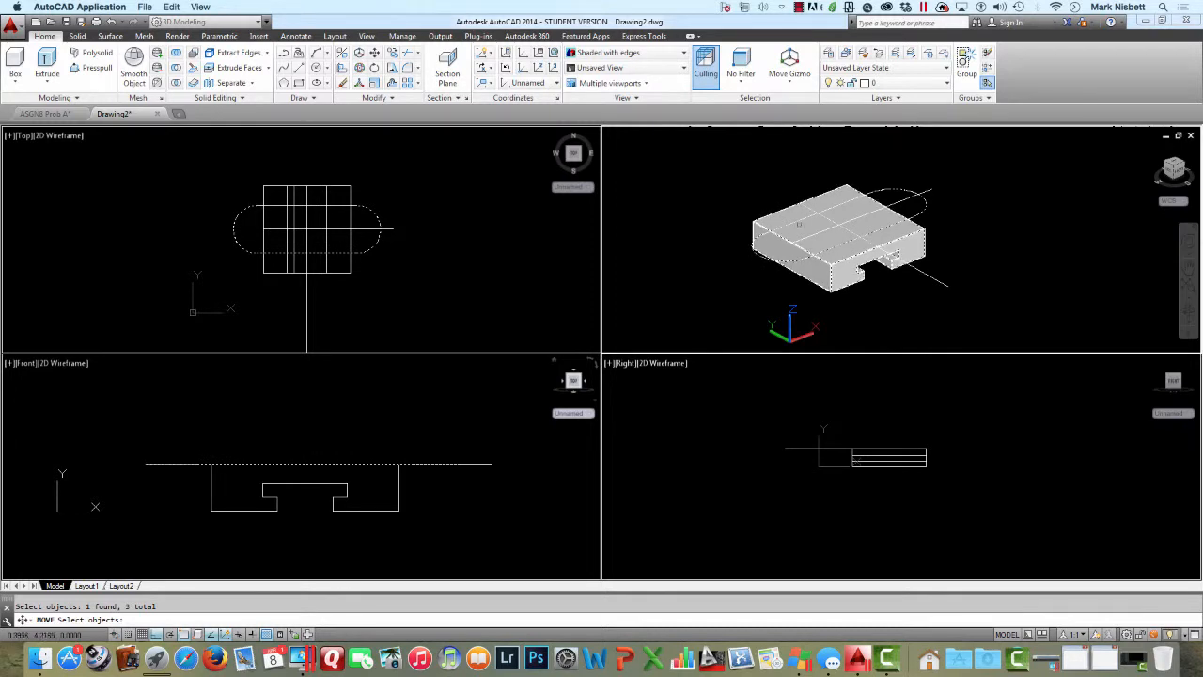
{"action": "left_click", "coordinate": [800, 223]}
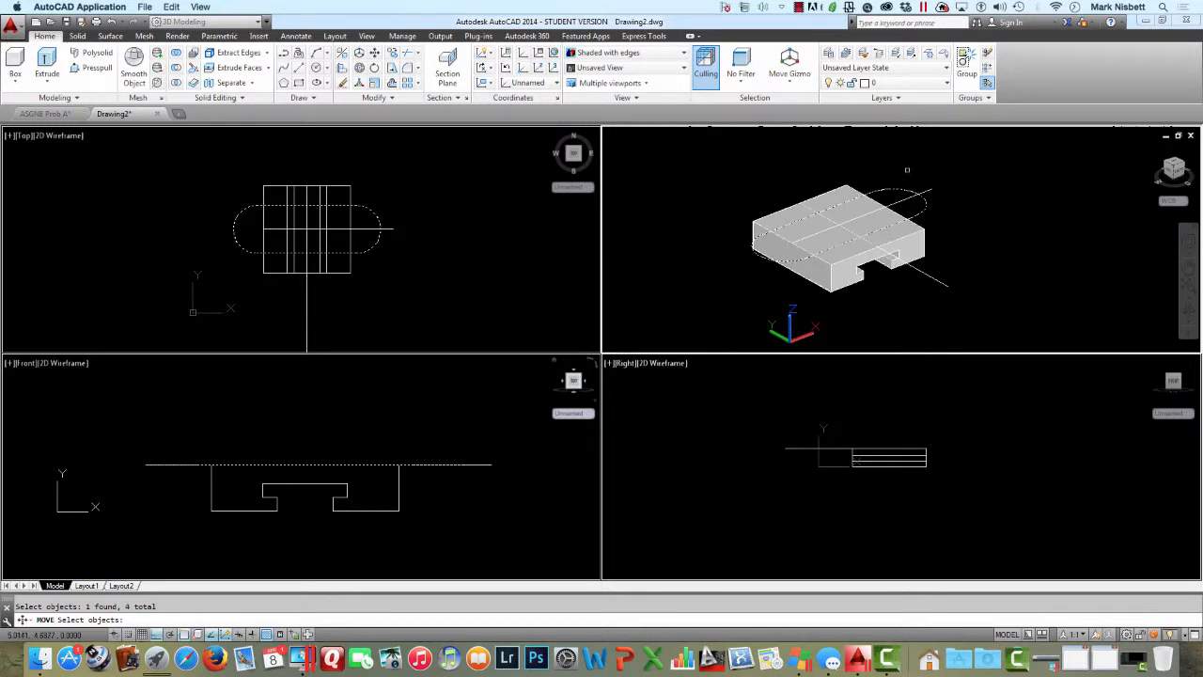
{"action": "right_click", "coordinate": [591, 330]}
{"action": "left_click", "coordinate": [478, 425]}
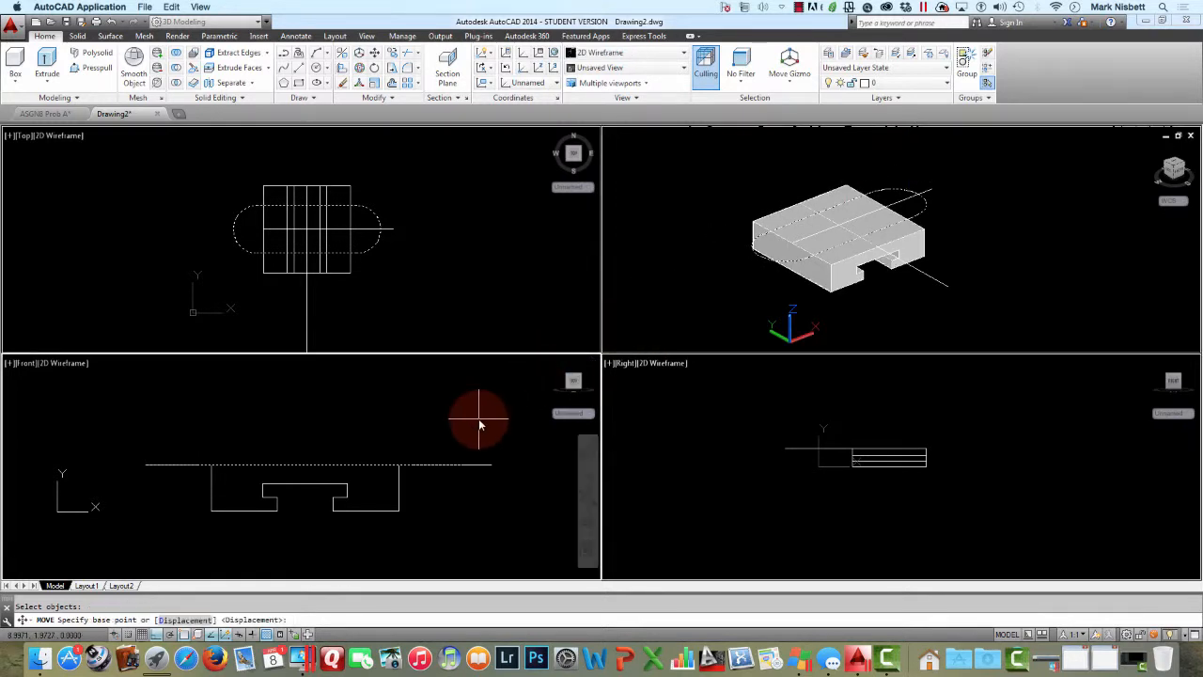
{"action": "left_click", "coordinate": [472, 419]}
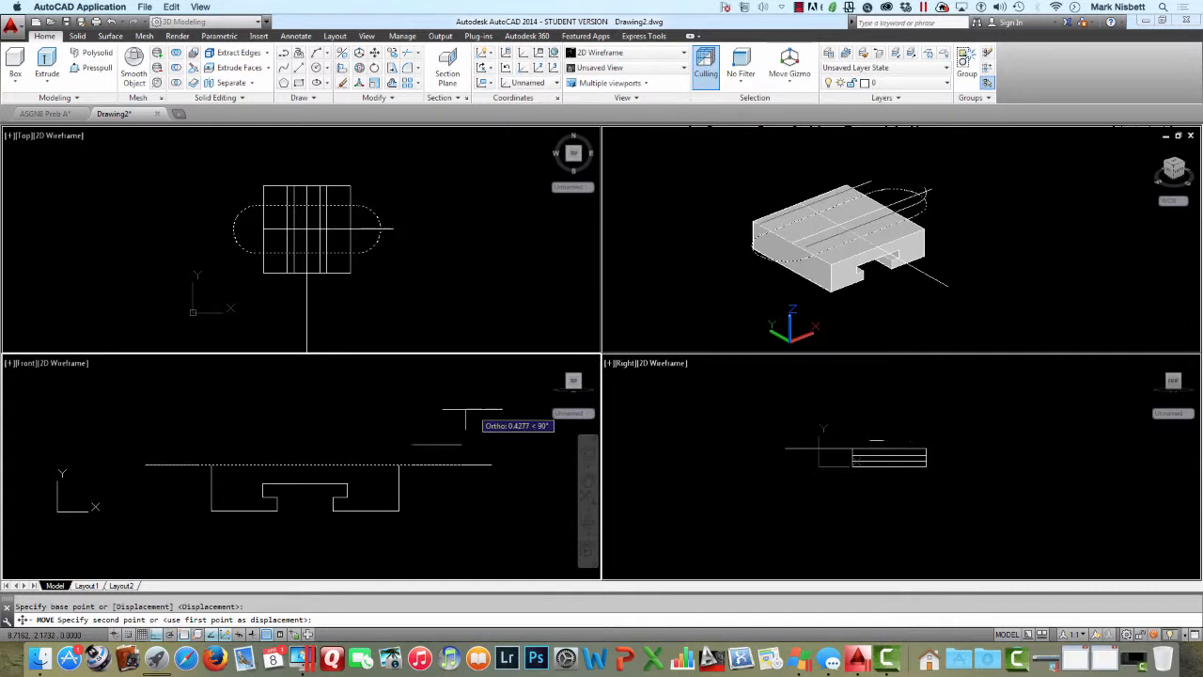
{"action": "key", "text": "Return"}
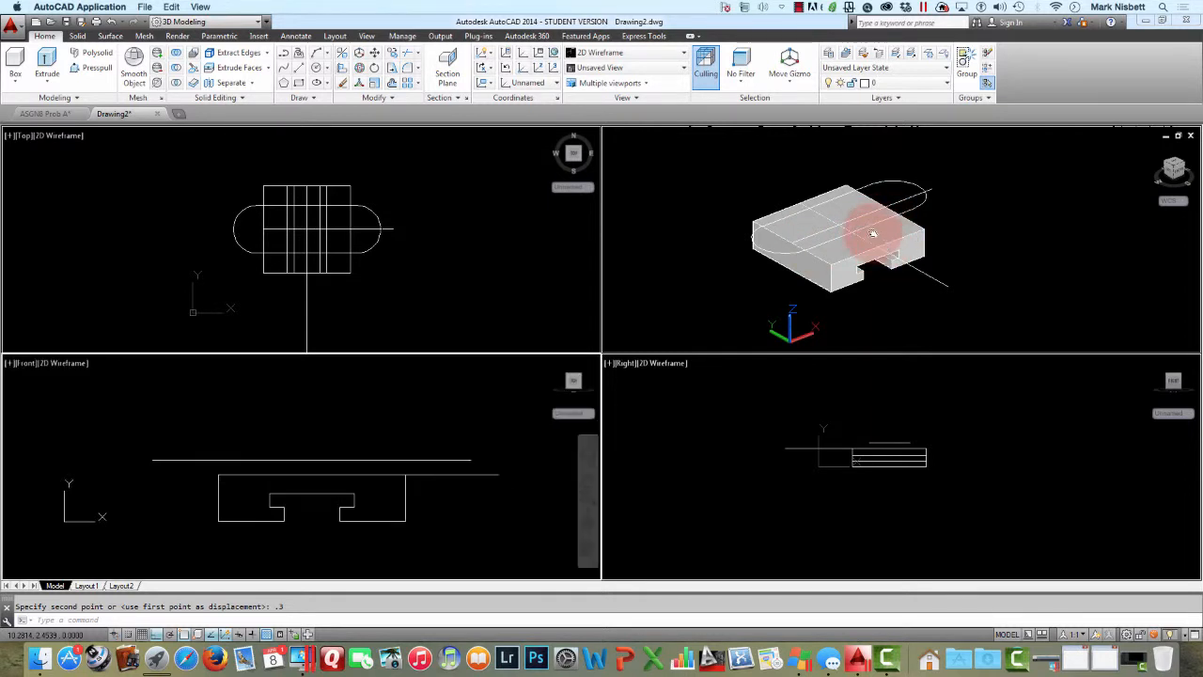
Step: Draw a closed rectangular polyline in the Front view, spanning the block's full width between its top face and the raised plate outline
{"action": "left_click", "coordinate": [935, 241]}
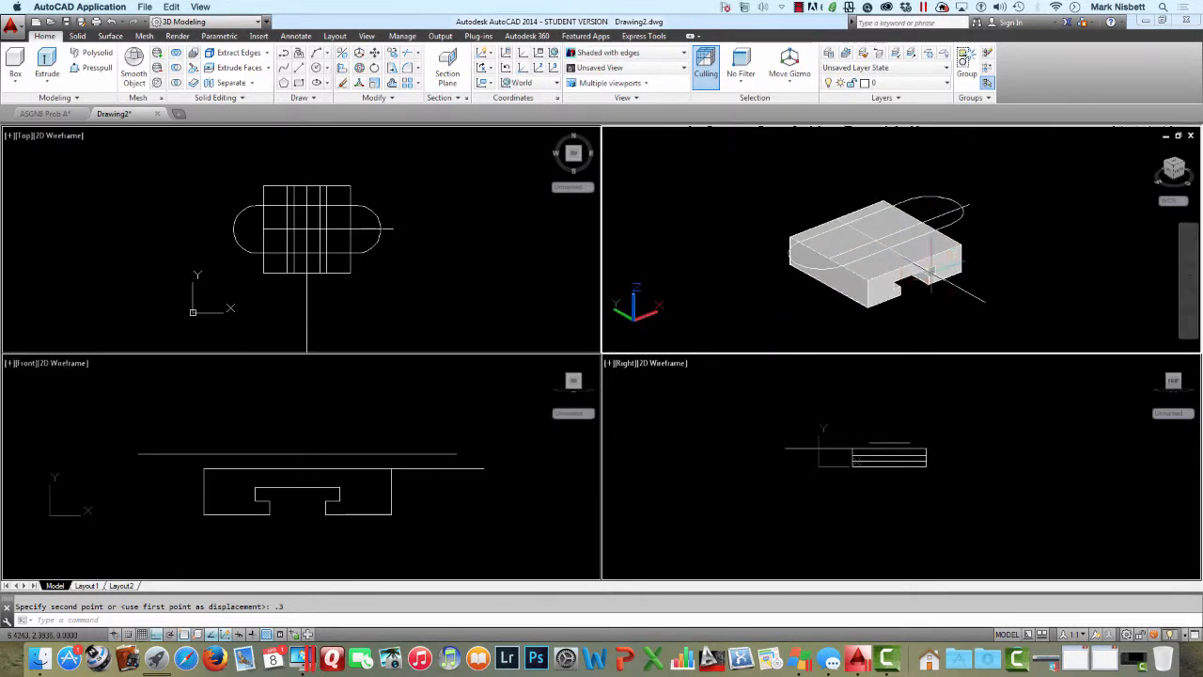
{"action": "scroll", "coordinate": [925, 270], "scroll_direction": "up", "scroll_amount": 3}
{"action": "scroll", "coordinate": [926, 270], "scroll_direction": "down", "scroll_amount": 3}
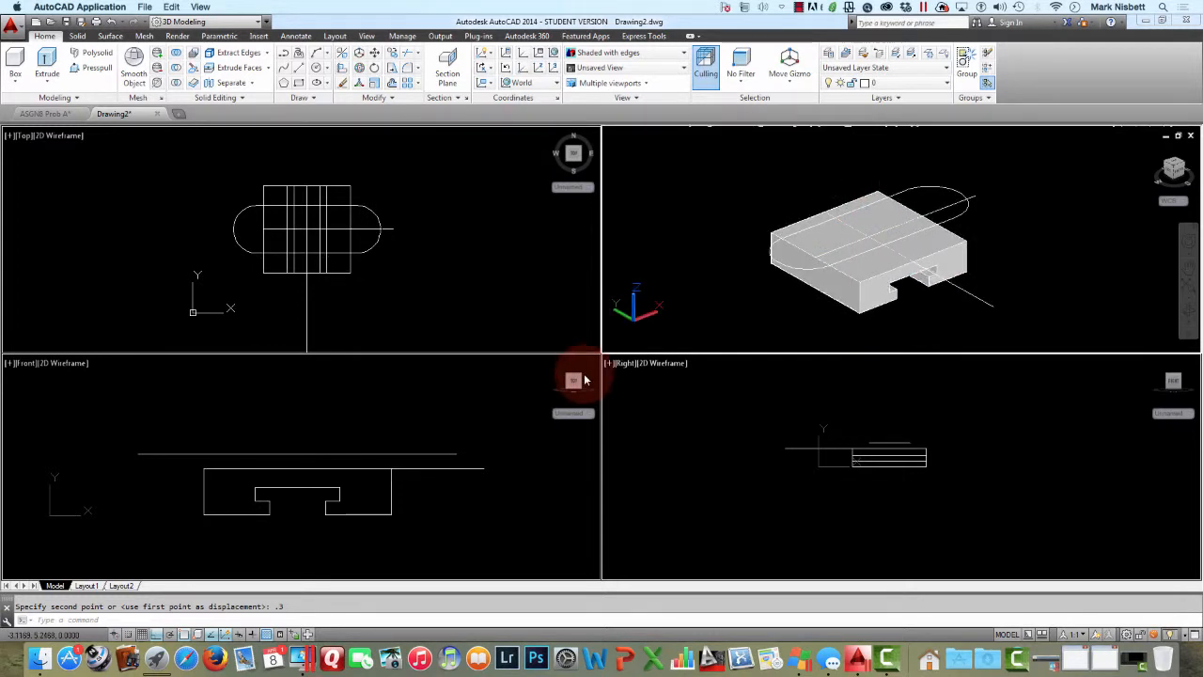
{"action": "left_click", "coordinate": [399, 433]}
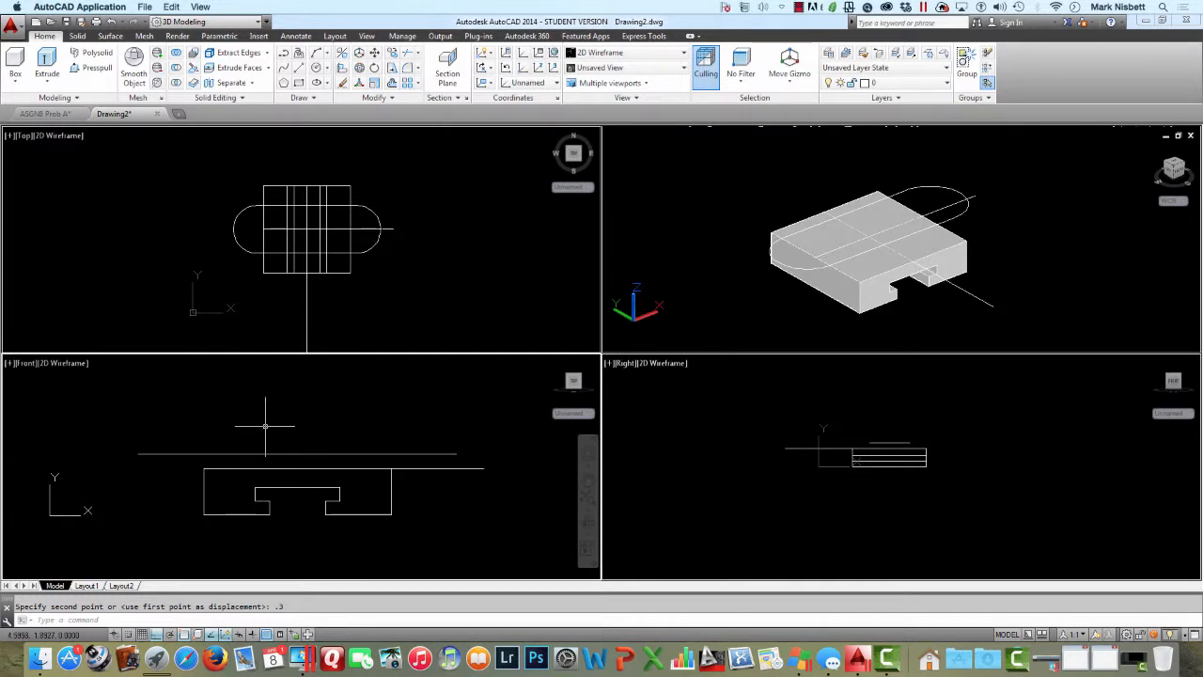
{"action": "key", "text": "Escape"}
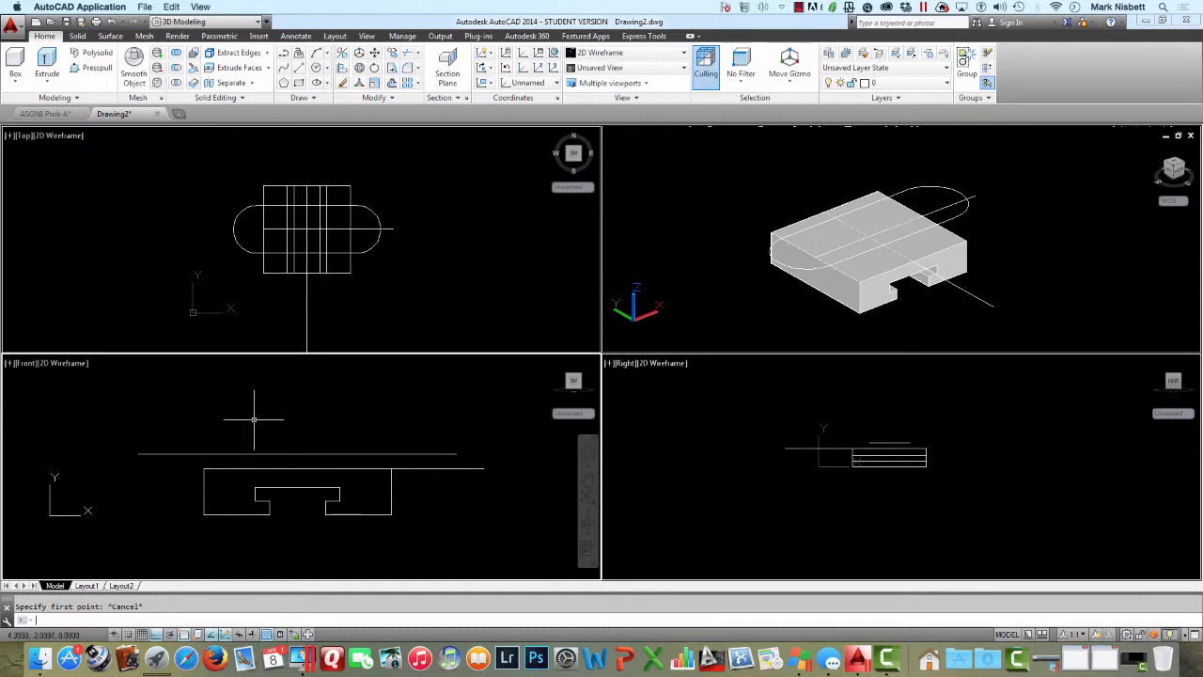
{"action": "type", "text": "pl"}
{"action": "key", "text": "Return"}
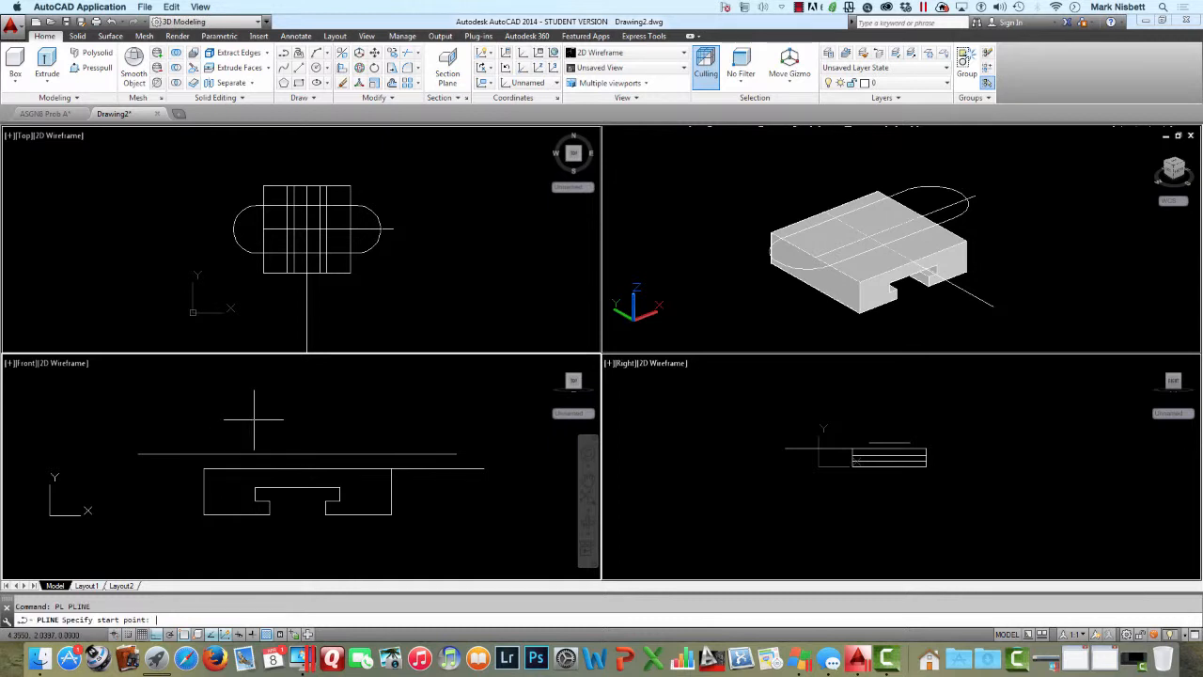
{"action": "left_click", "coordinate": [203, 453]}
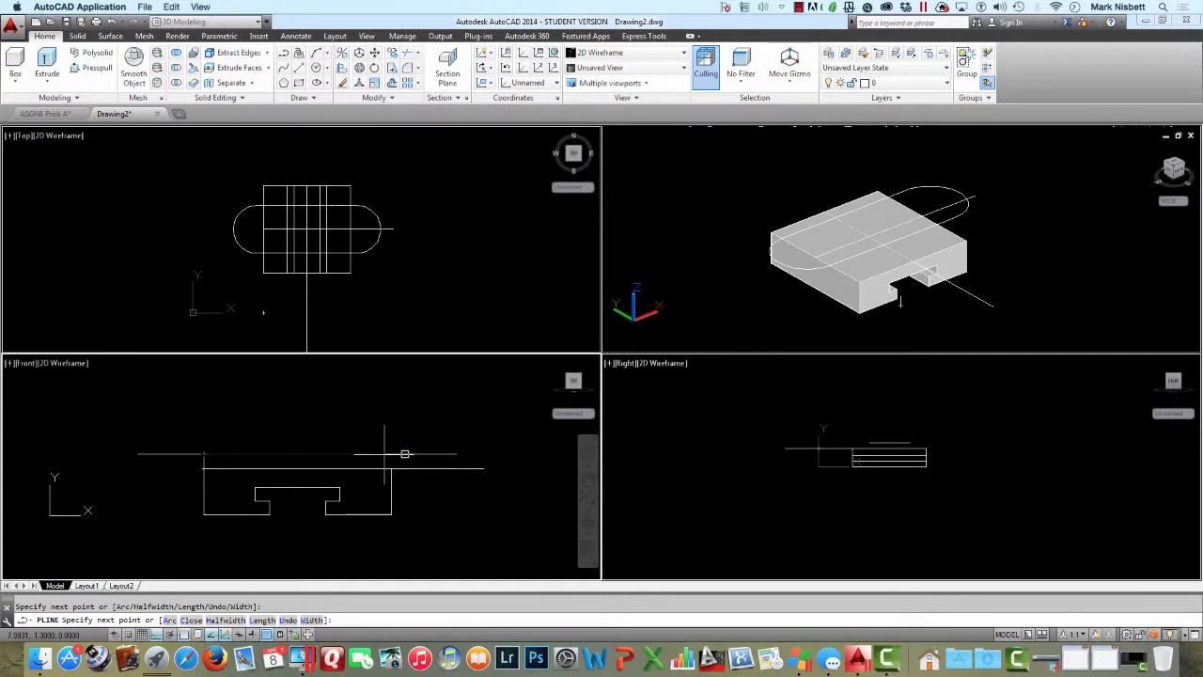
{"action": "left_click", "coordinate": [391, 455]}
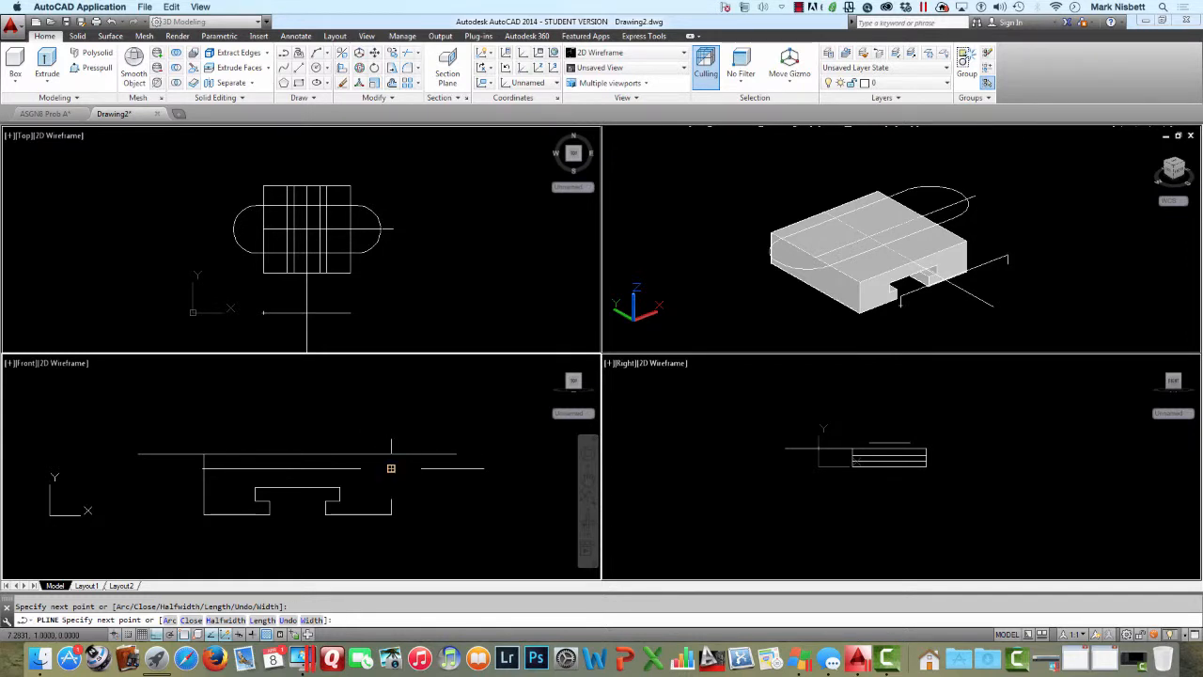
{"action": "type", "text": "C"}
{"action": "key", "text": "Return"}
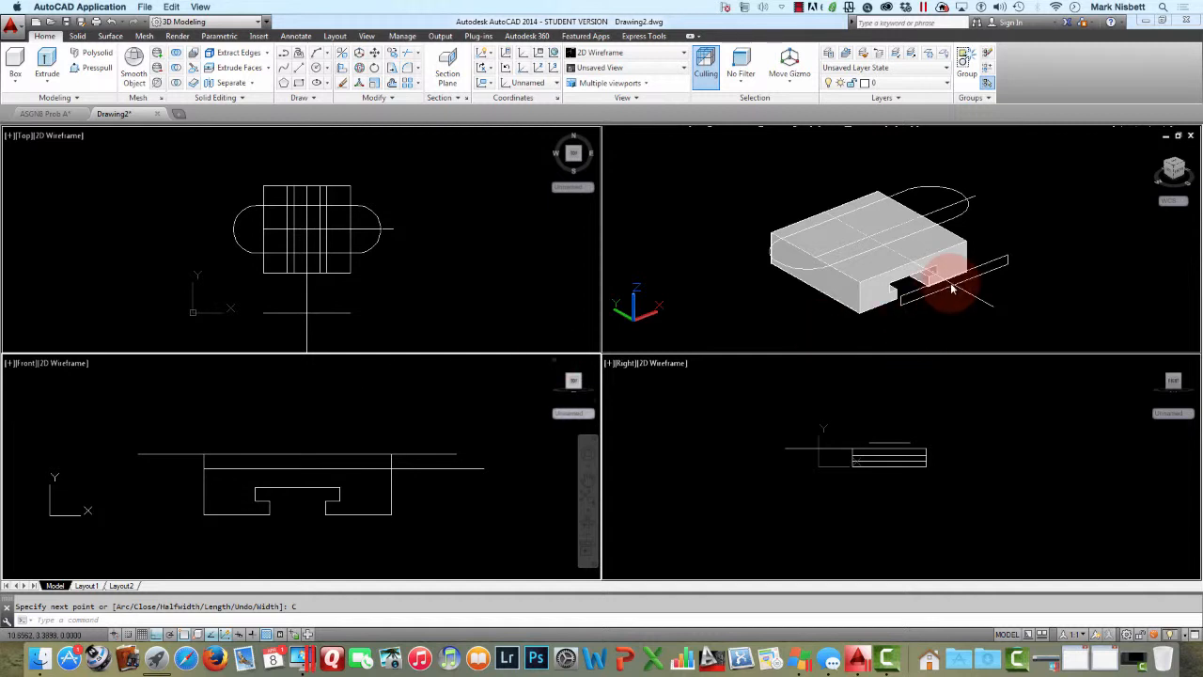
Step: Move the rectangular polyline by its upper +X corner onto the near straight edge of the raised plate outline
{"action": "left_click", "coordinate": [980, 298]}
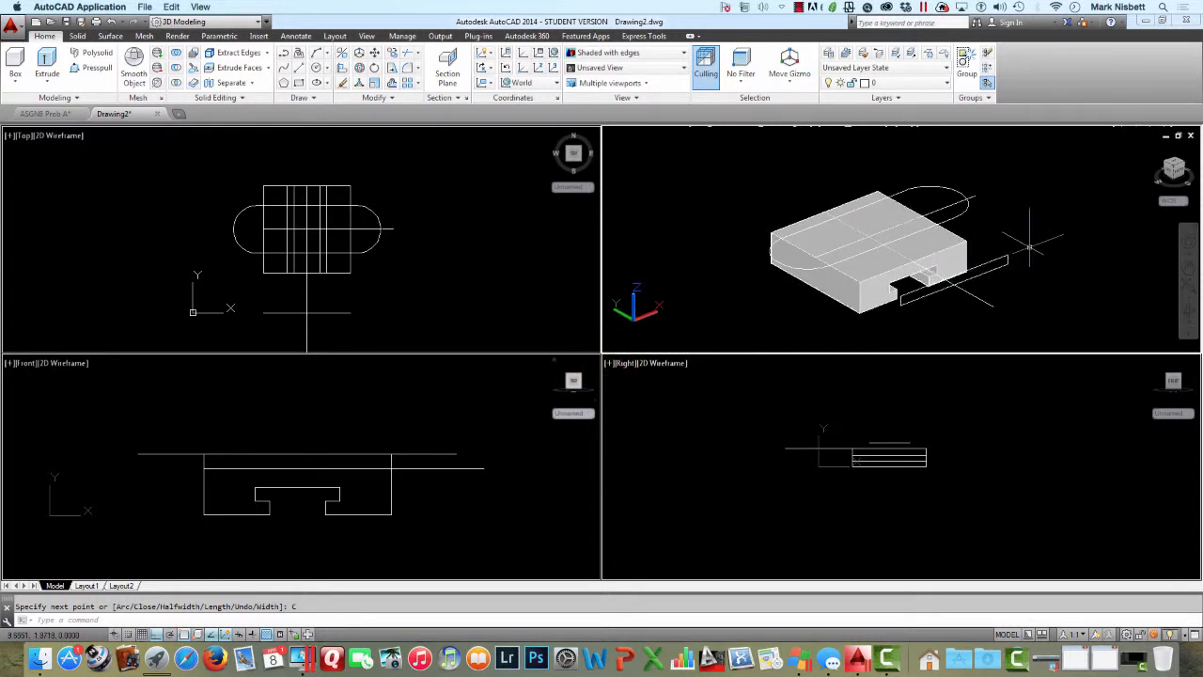
{"action": "key", "text": "Return"}
{"action": "left_click", "coordinate": [1003, 259]}
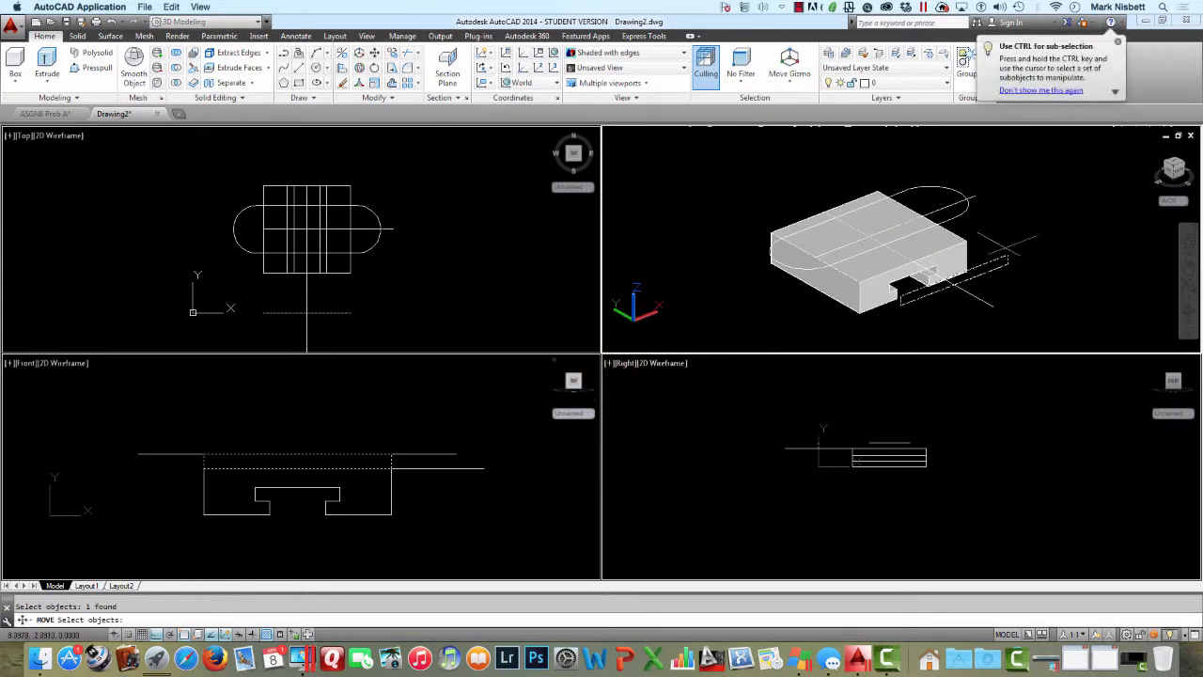
{"action": "key", "text": "Return"}
{"action": "left_click", "coordinate": [1006, 255]}
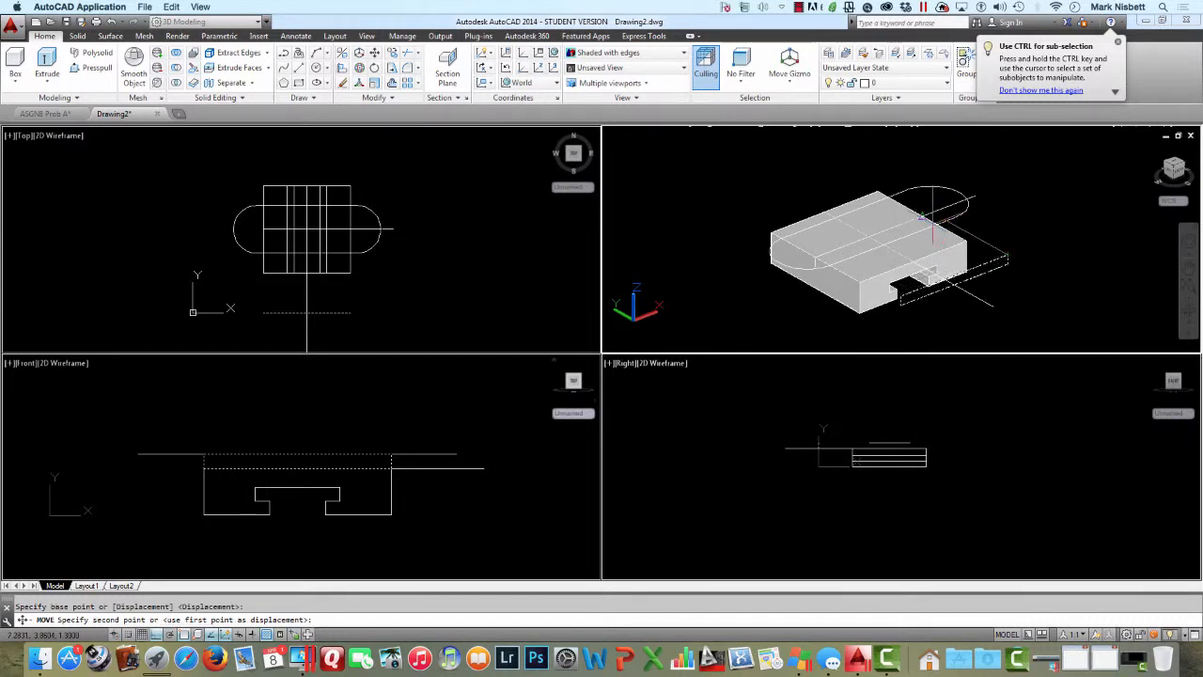
{"action": "left_click", "coordinate": [915, 240]}
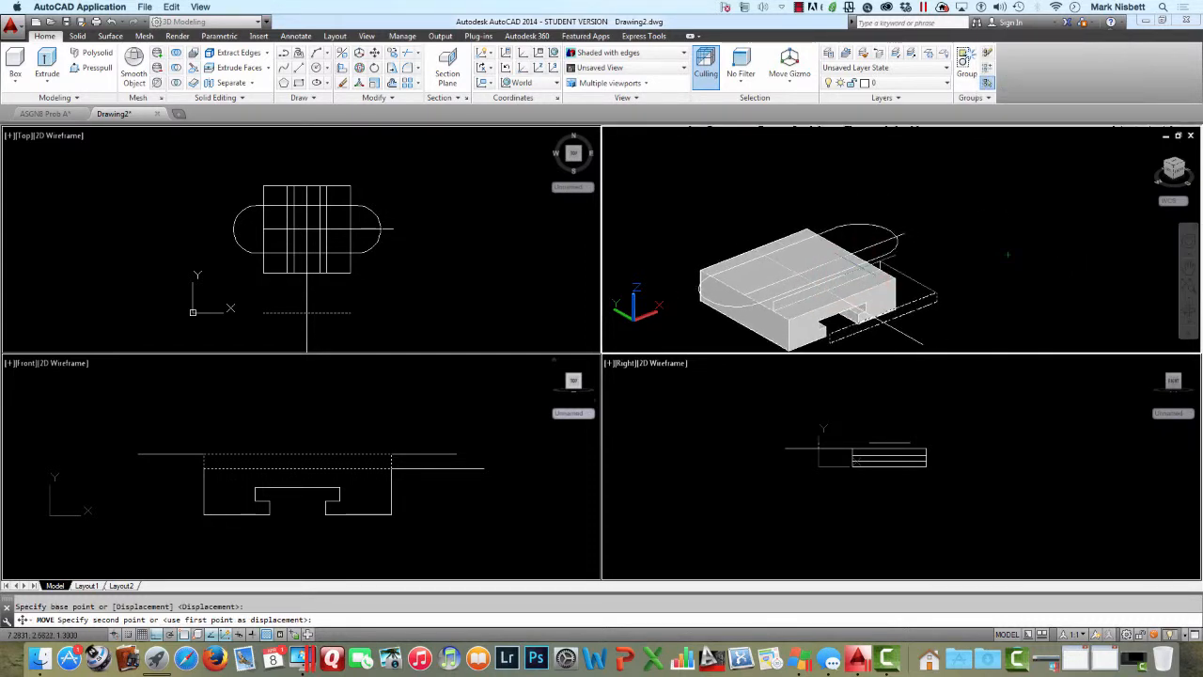
{"action": "scroll", "coordinate": [902, 244], "scroll_direction": "up", "scroll_amount": 4}
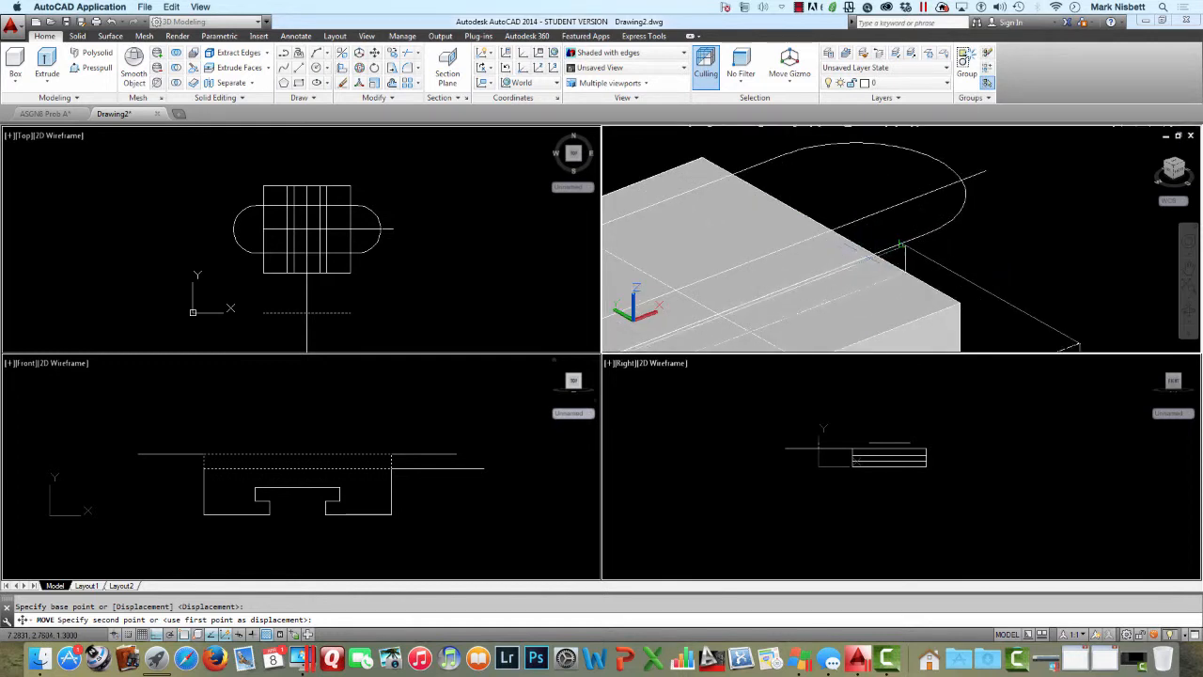
{"action": "left_click", "coordinate": [888, 252]}
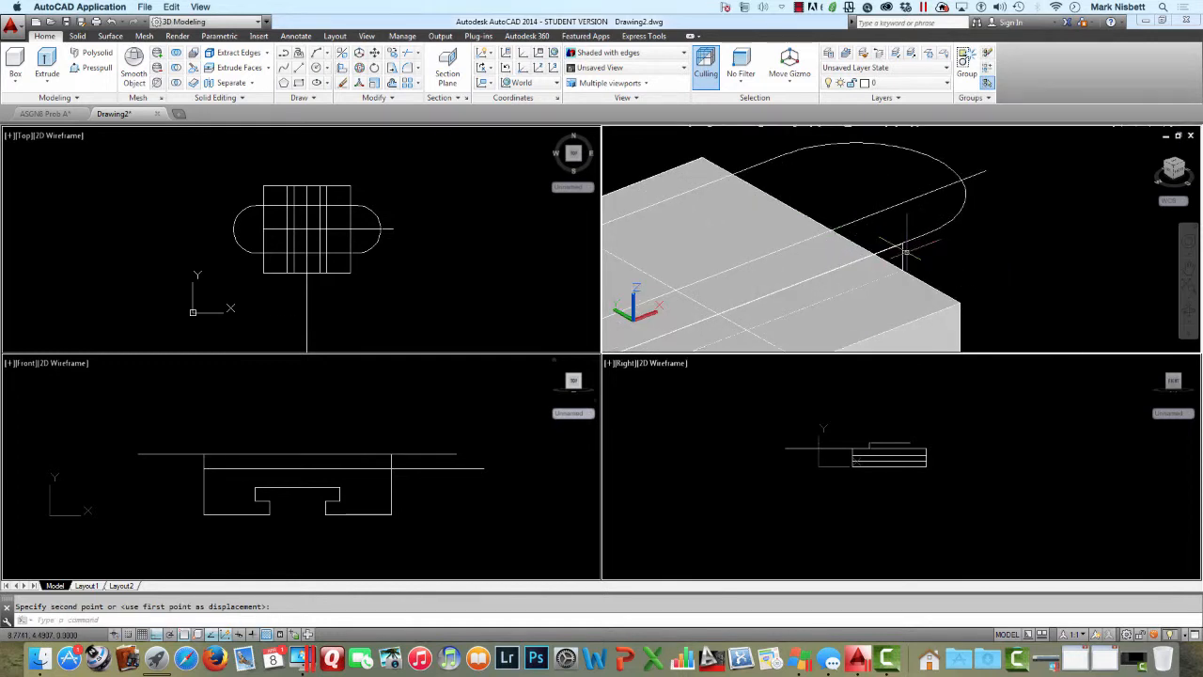
{"action": "scroll", "coordinate": [962, 261], "scroll_direction": "down", "scroll_amount": 5}
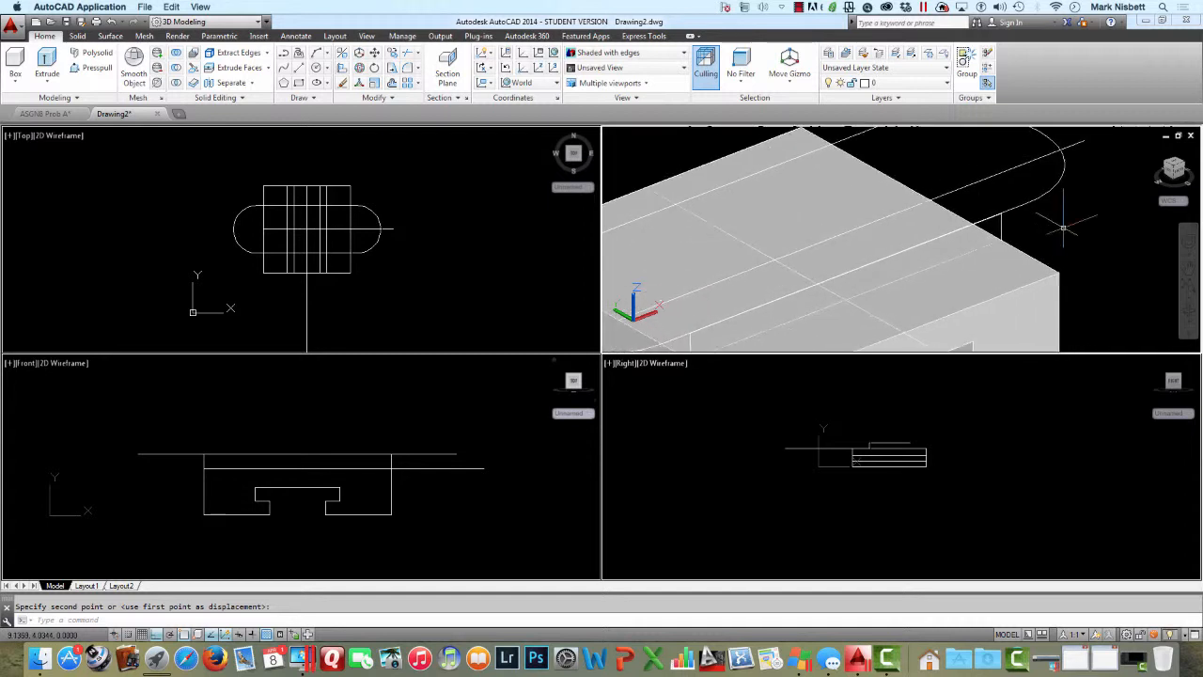
{"action": "scroll", "coordinate": [1037, 237], "scroll_direction": "up", "scroll_amount": 3}
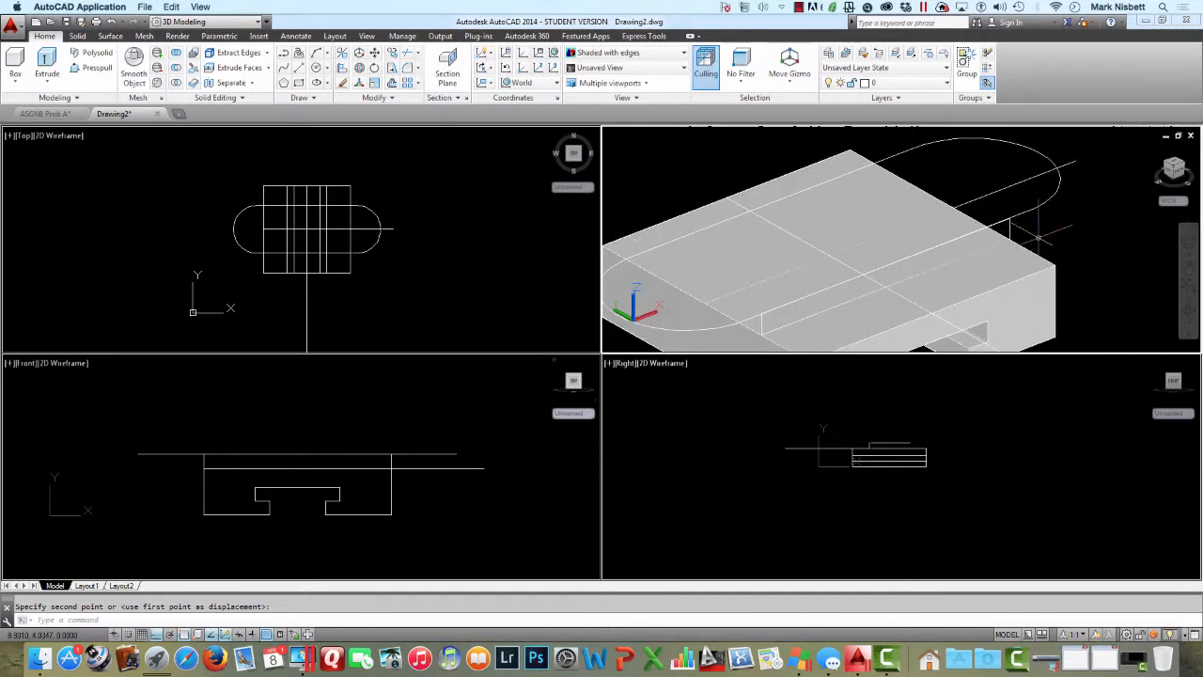
Step: Try to extrude the rectangular neck profile on the near edge of the plate outline by 2.2, and undo it
{"action": "scroll", "coordinate": [1038, 238], "scroll_direction": "down", "scroll_amount": 2}
{"action": "scroll", "coordinate": [1037, 238], "scroll_direction": "up", "scroll_amount": 2}
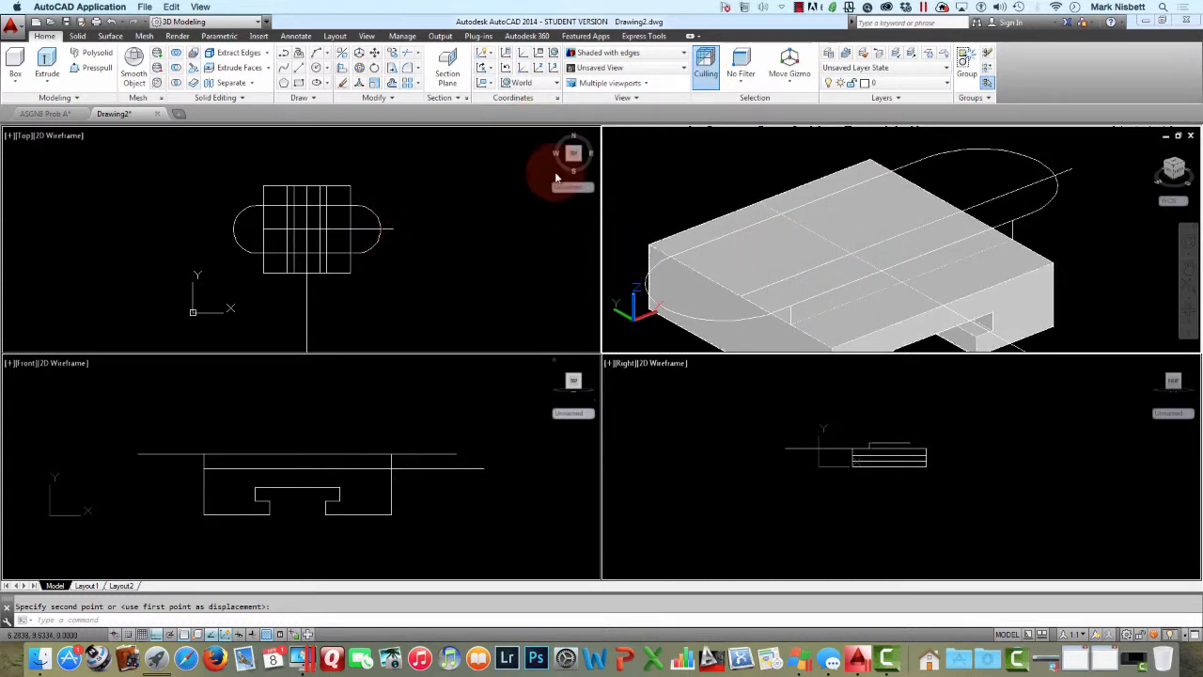
{"action": "type", "text": "t"}
{"action": "key", "text": "Return"}
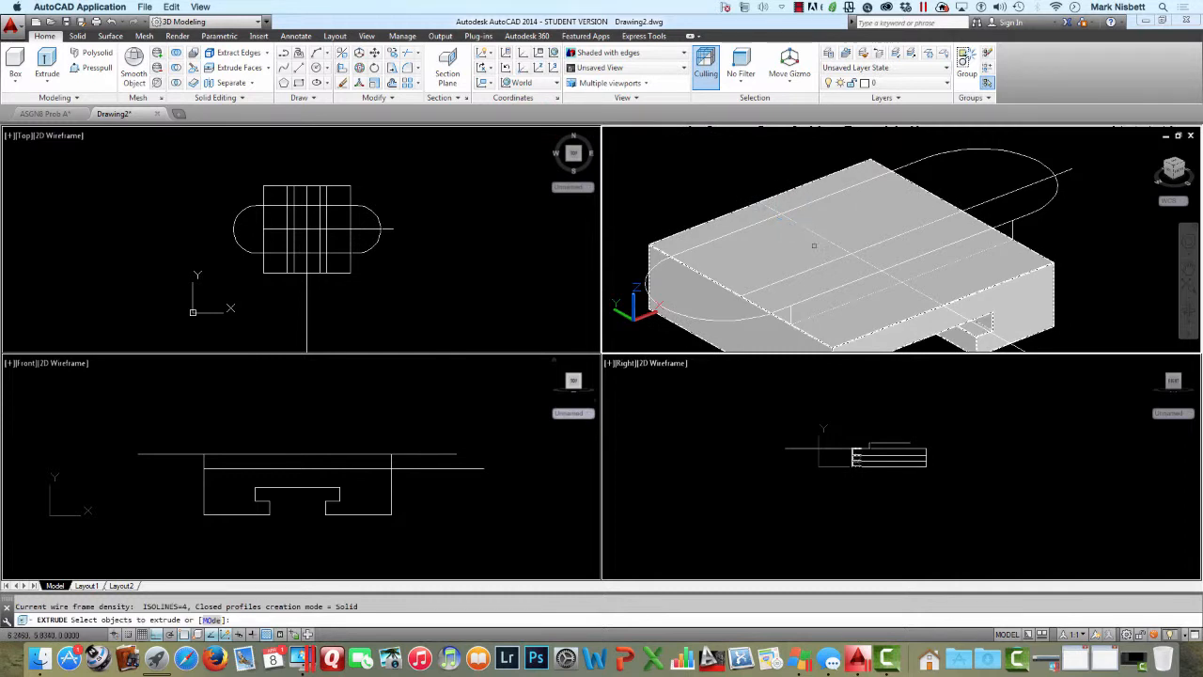
{"action": "left_click", "coordinate": [794, 324]}
{"action": "key", "text": "Return"}
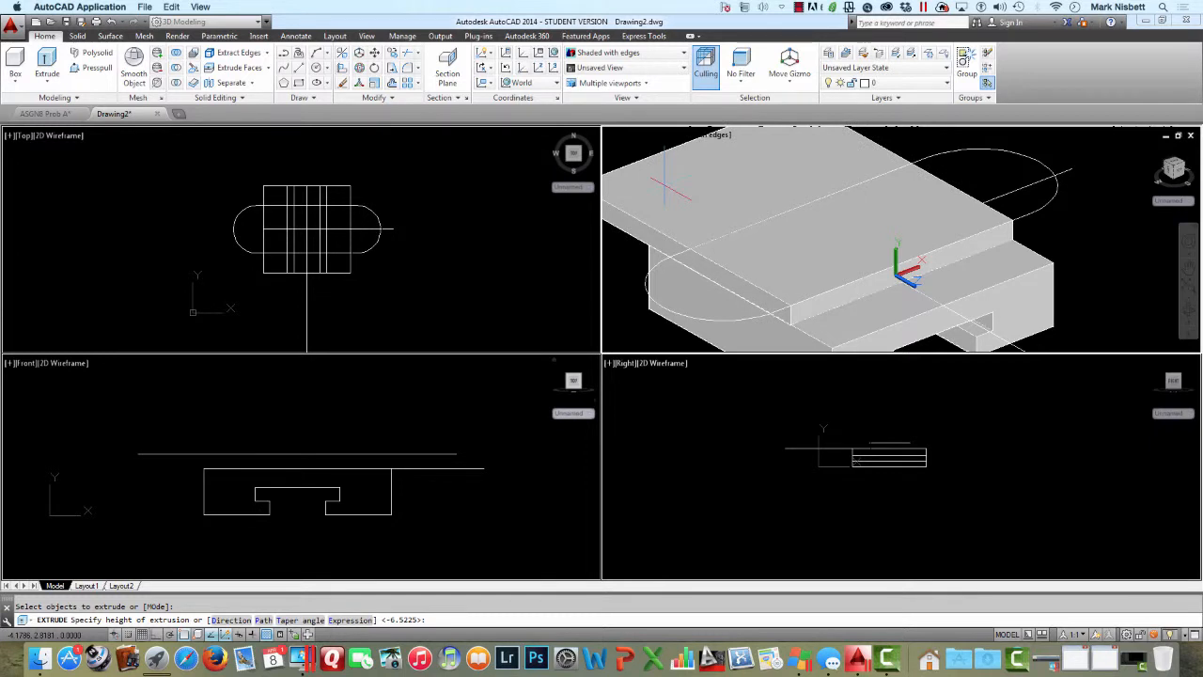
{"action": "type", "text": "2.2"}
{"action": "key", "text": "Return"}
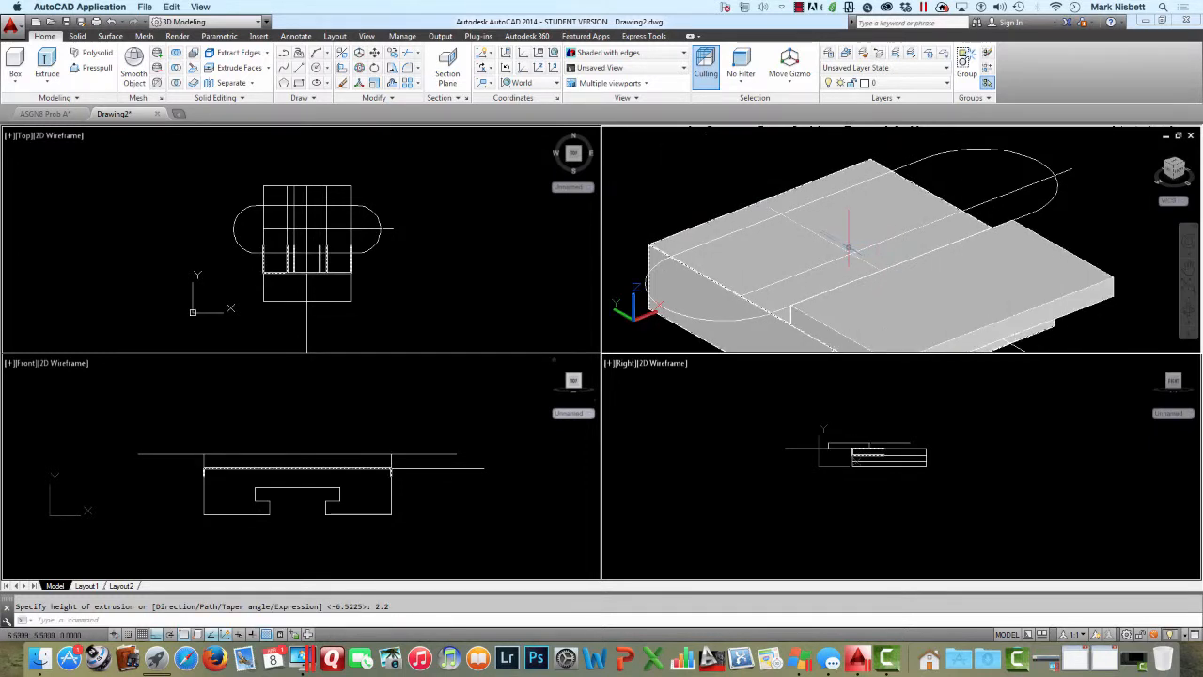
{"action": "type", "text": "u"}
{"action": "key", "text": "Return"}
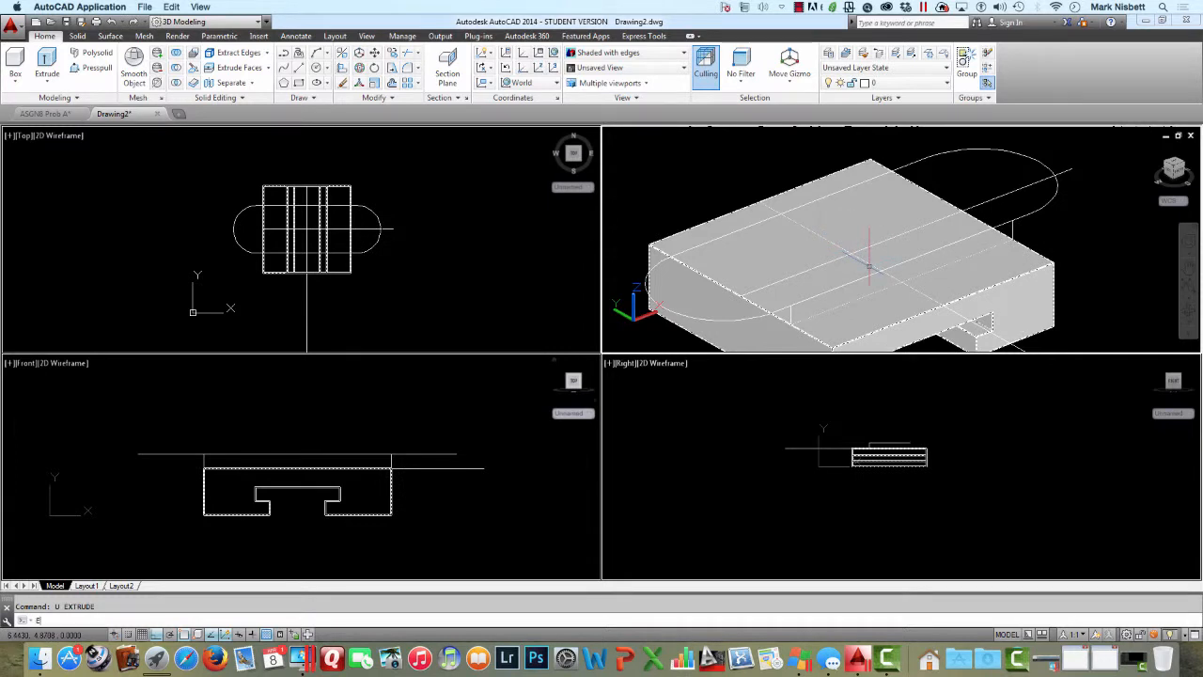
Step: Try Presspull on the bounded rectangular neck area below the plate outline's near straight edge, and undo it
{"action": "left_click", "coordinate": [91, 67]}
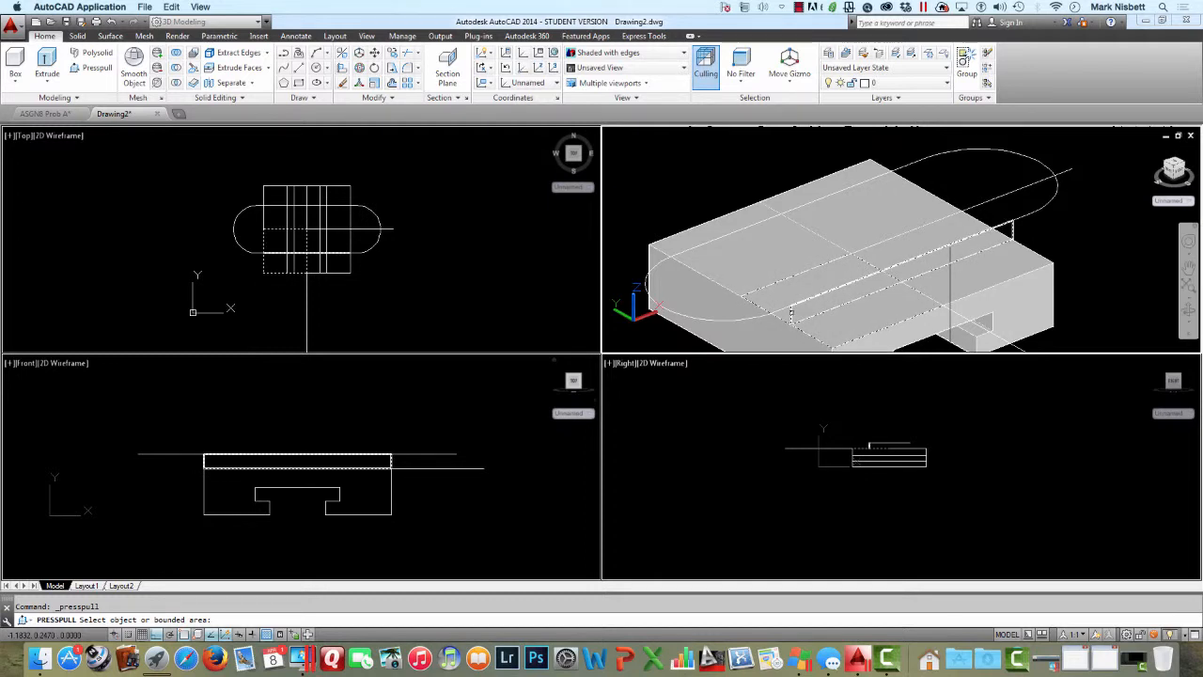
{"action": "left_click", "coordinate": [881, 281]}
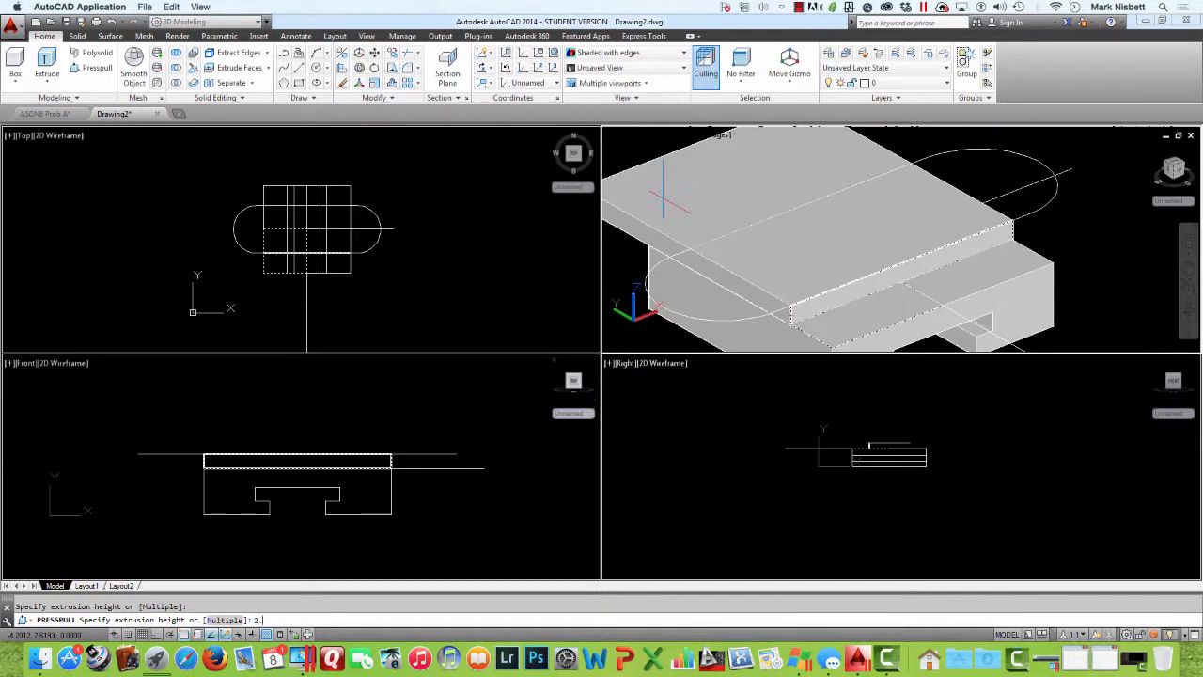
{"action": "key", "text": "Return"}
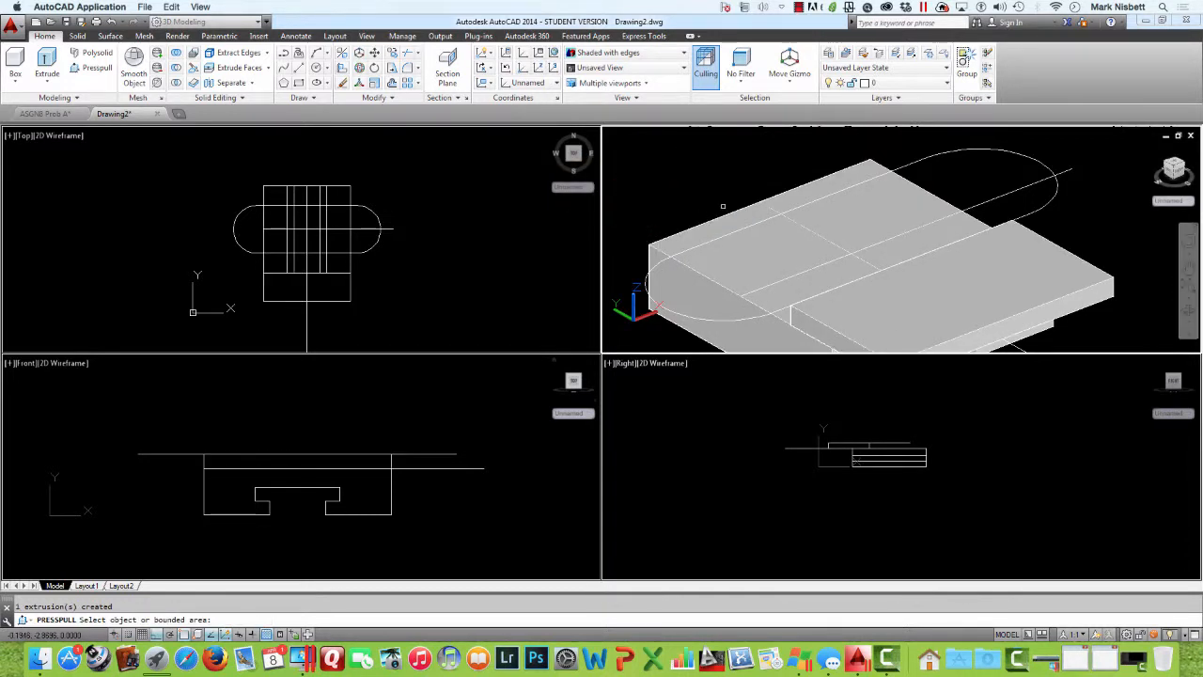
{"action": "key", "text": "Return"}
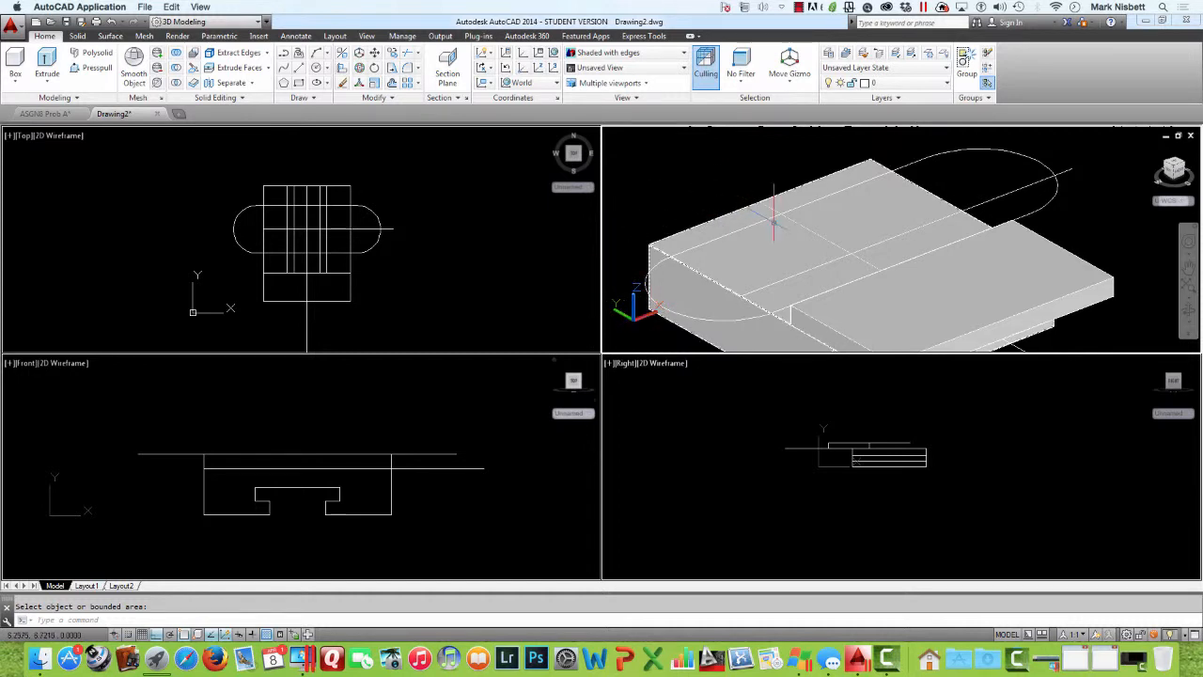
{"action": "key", "text": "ctrl+z"}
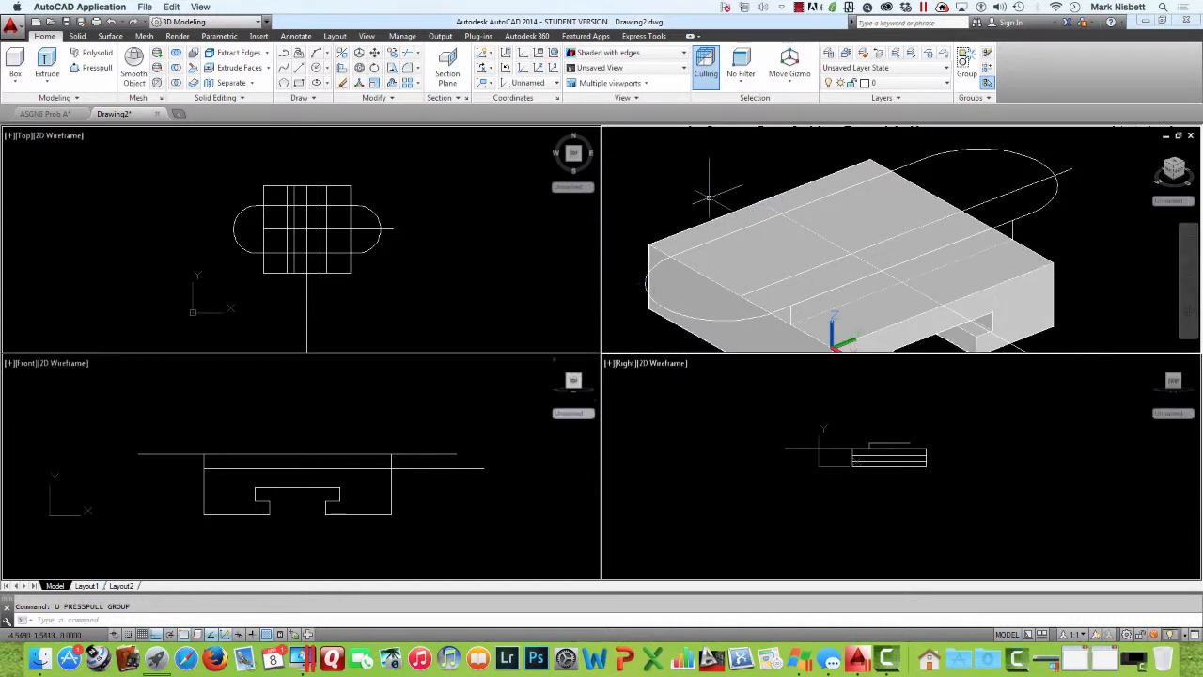
Step: Extrude the rectangular neck profile by -2.2 so it runs back across the top of the T-slot block
{"action": "key", "text": "Return"}
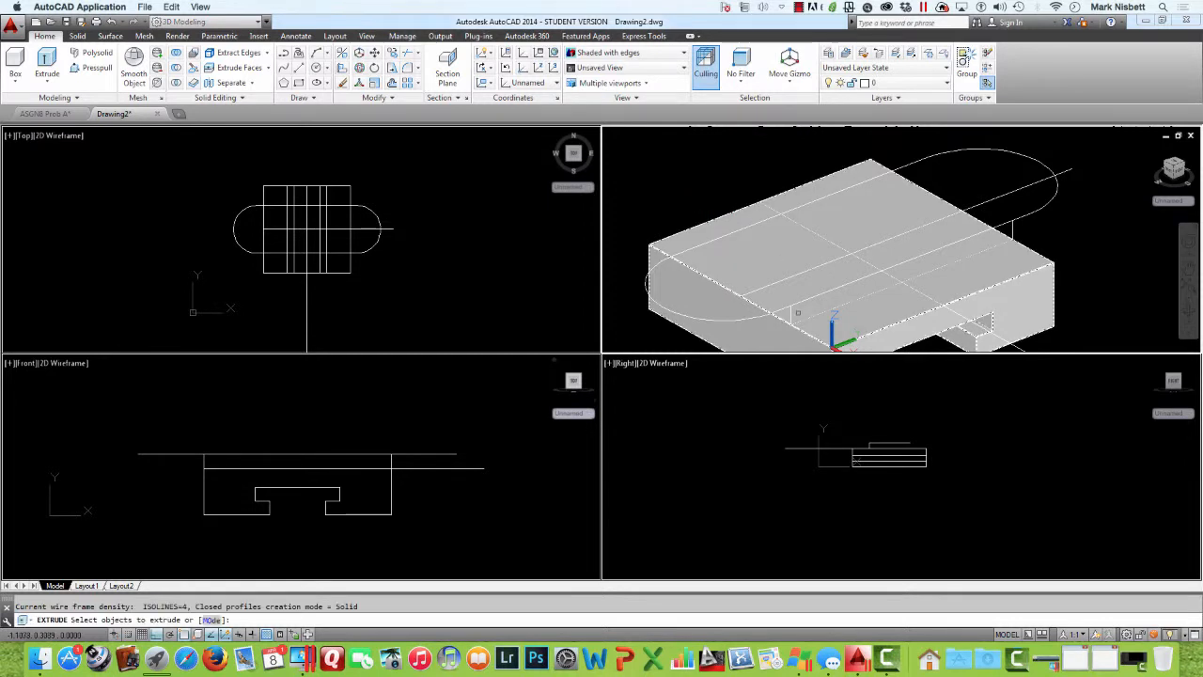
{"action": "left_click", "coordinate": [794, 313]}
{"action": "key", "text": "Return"}
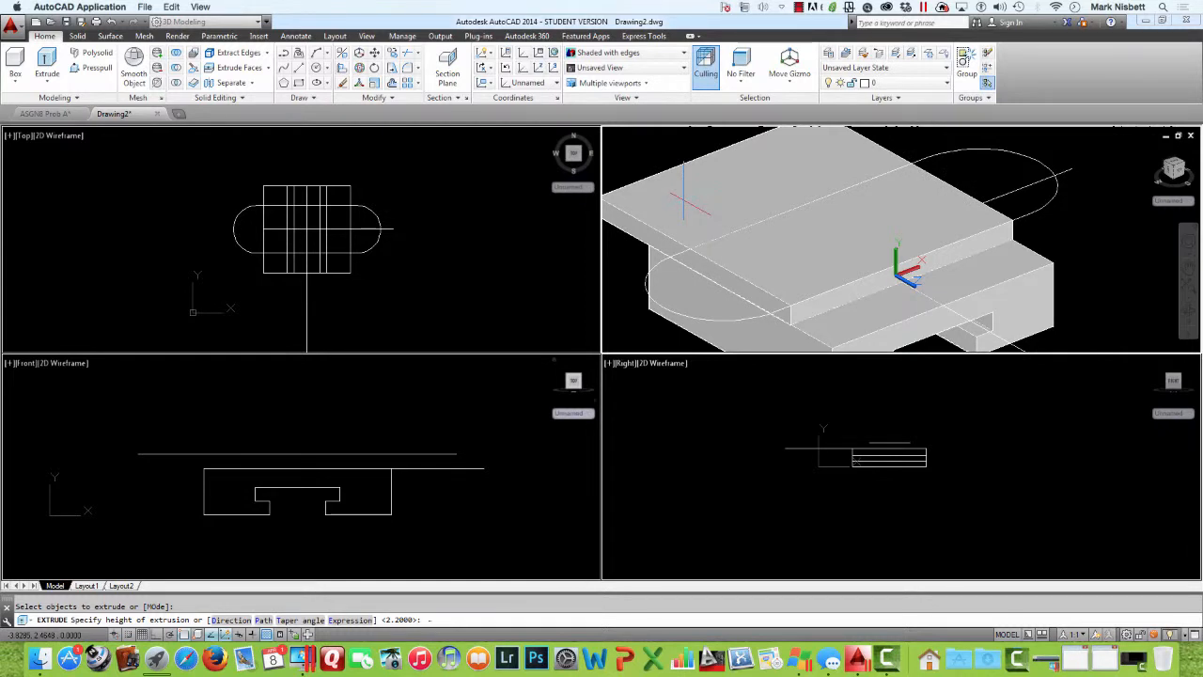
{"action": "key", "text": "Return"}
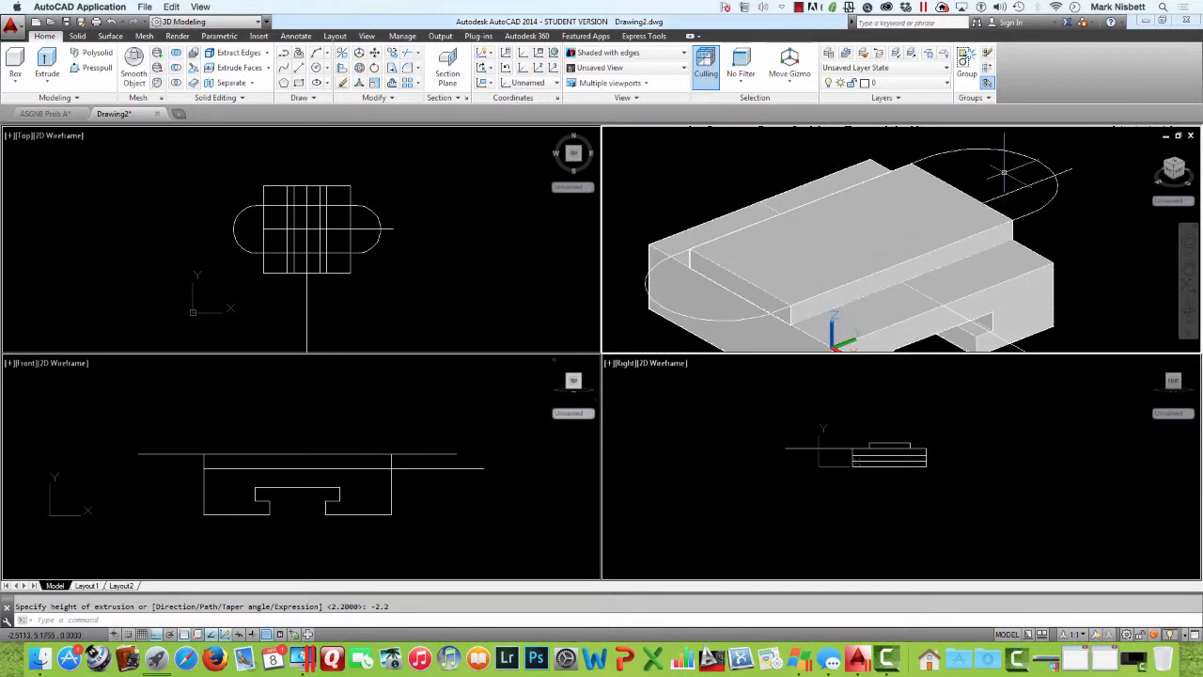
Step: Convert an end arc of the rounded plate outline to a polyline and join both straight edges and the other arc to it
{"action": "type", "text": "e"}
{"action": "key", "text": "Return"}
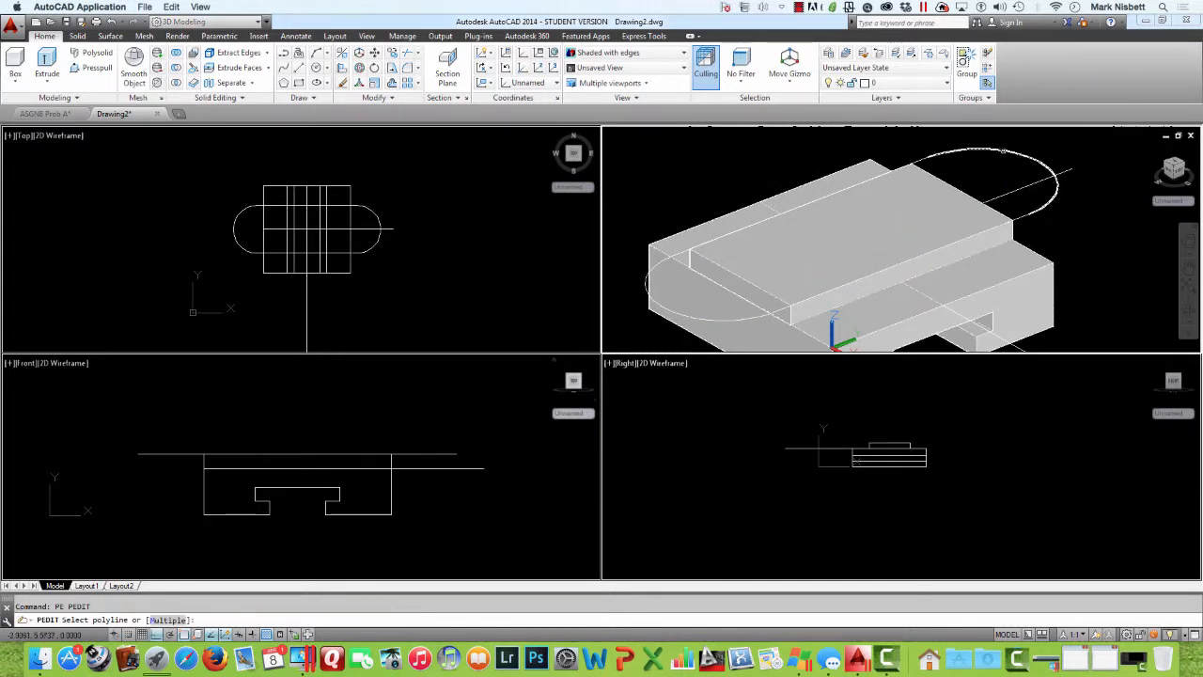
{"action": "left_click", "coordinate": [1004, 151]}
{"action": "key", "text": "Return"}
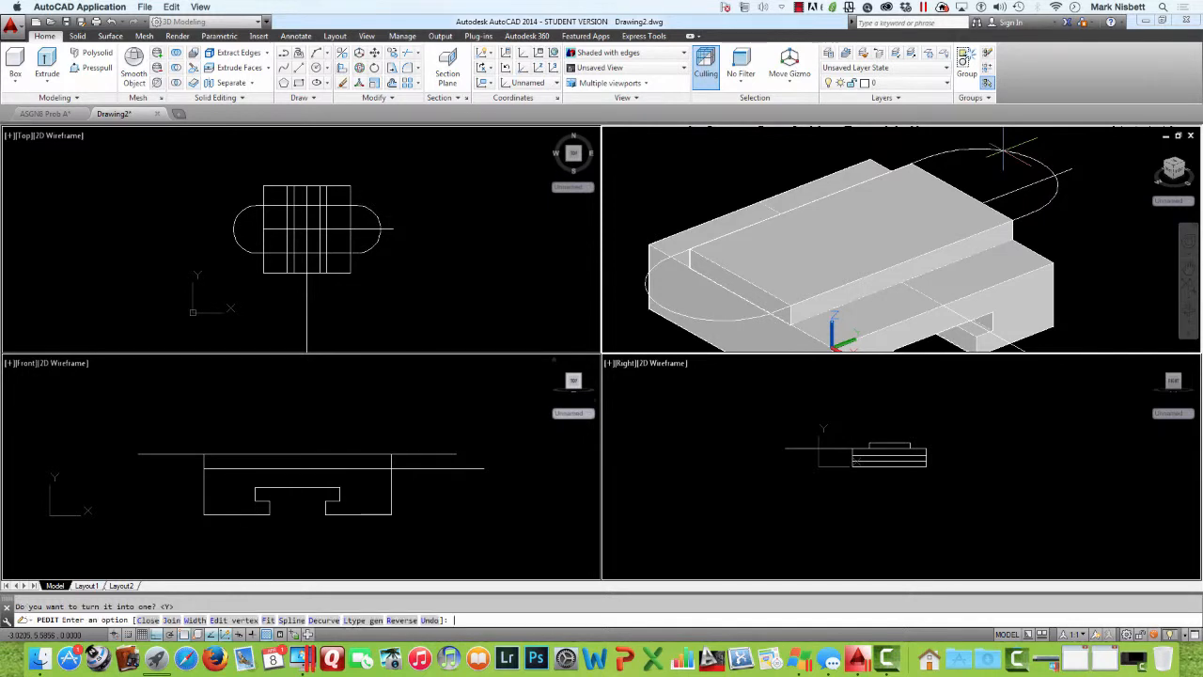
{"action": "type", "text": "j"}
{"action": "key", "text": "Return"}
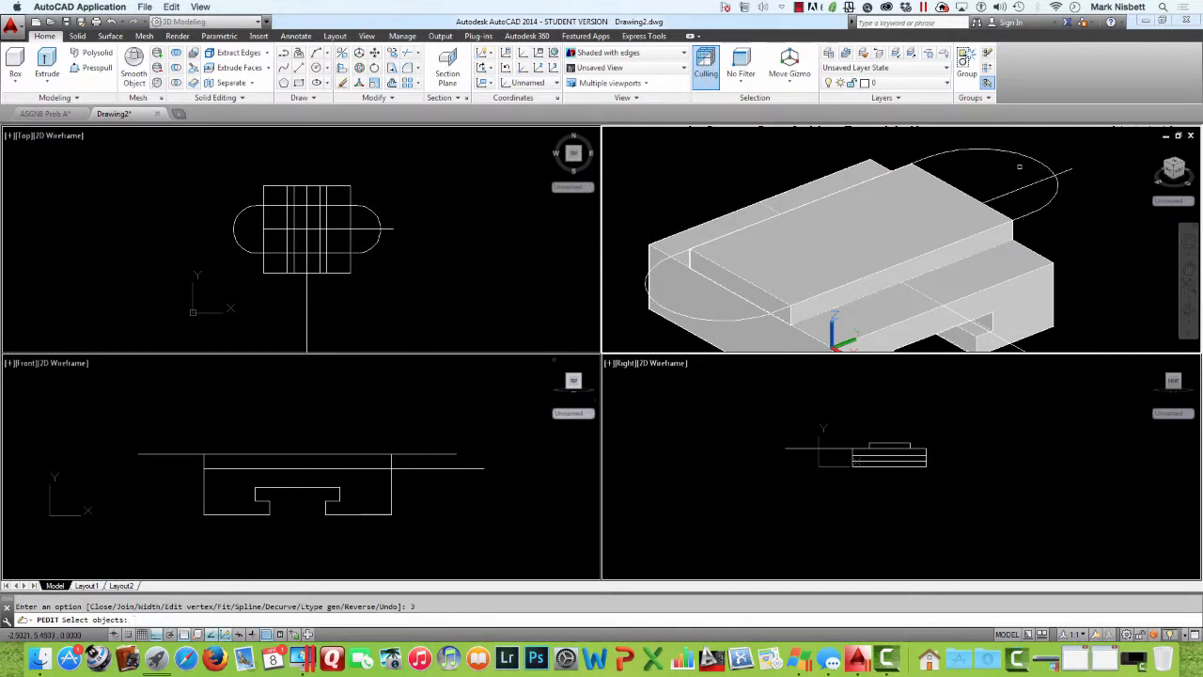
{"action": "left_click", "coordinate": [940, 241]}
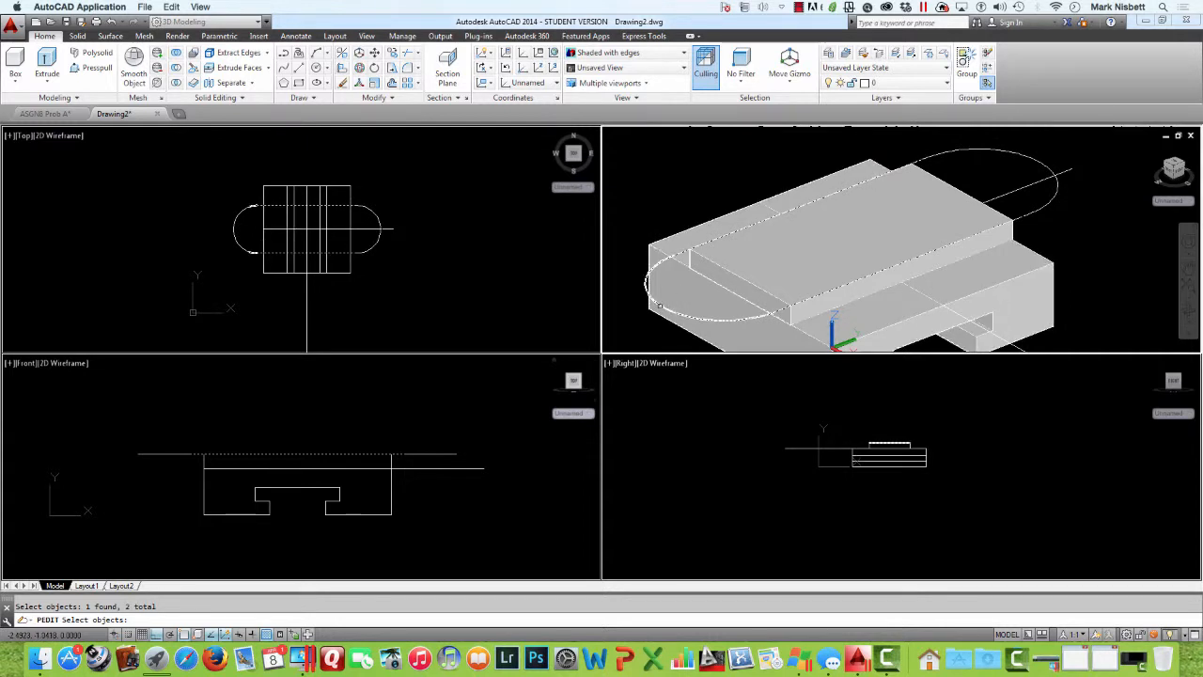
{"action": "left_click", "coordinate": [651, 293]}
{"action": "key", "text": "Return"}
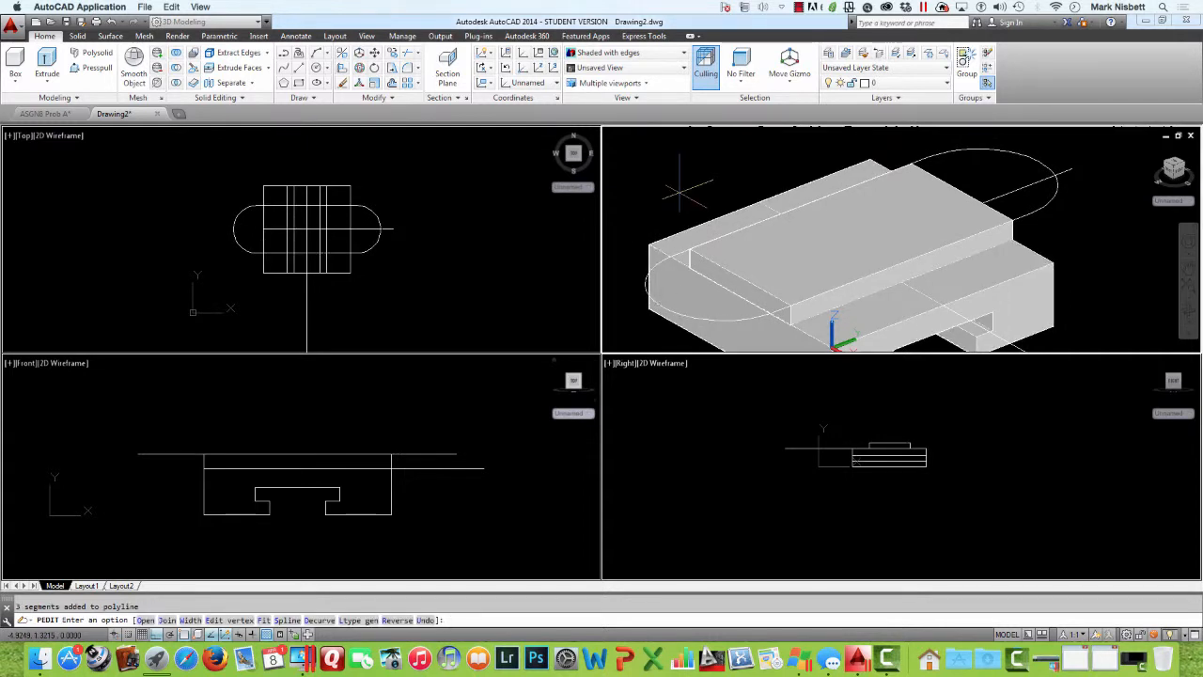
{"action": "key", "text": "Return"}
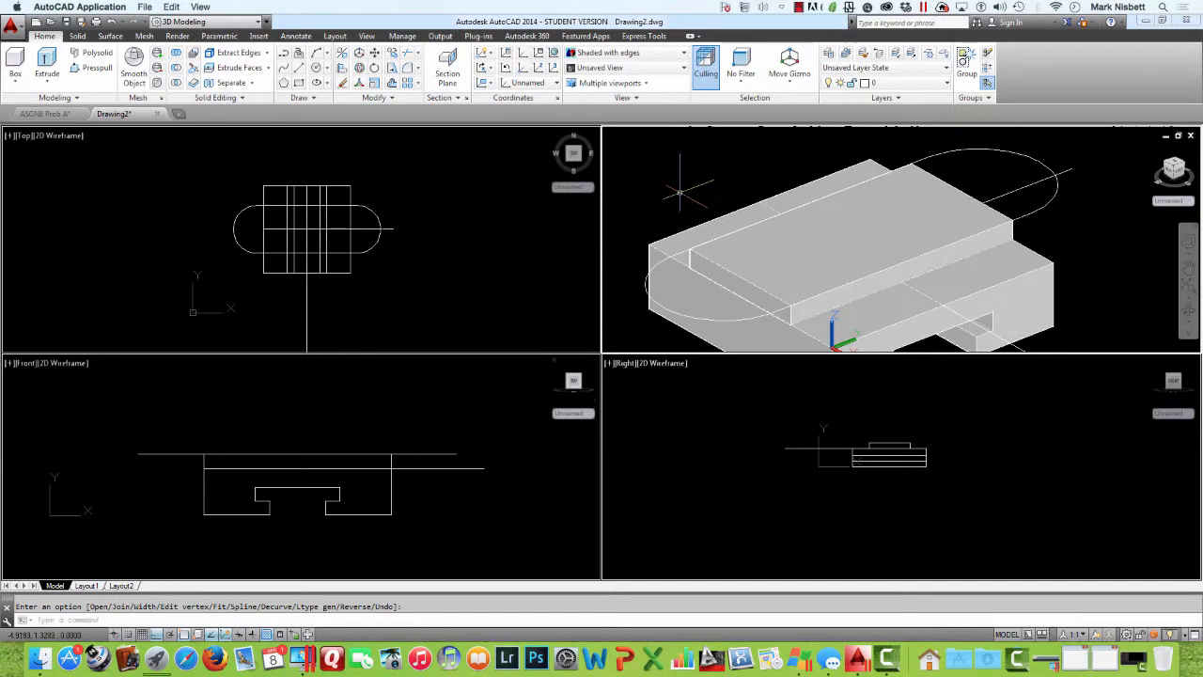
Step: Extrude the joined rounded plate outline upward by 0.3
{"action": "type", "text": "EXT"}
{"action": "key", "text": "Return"}
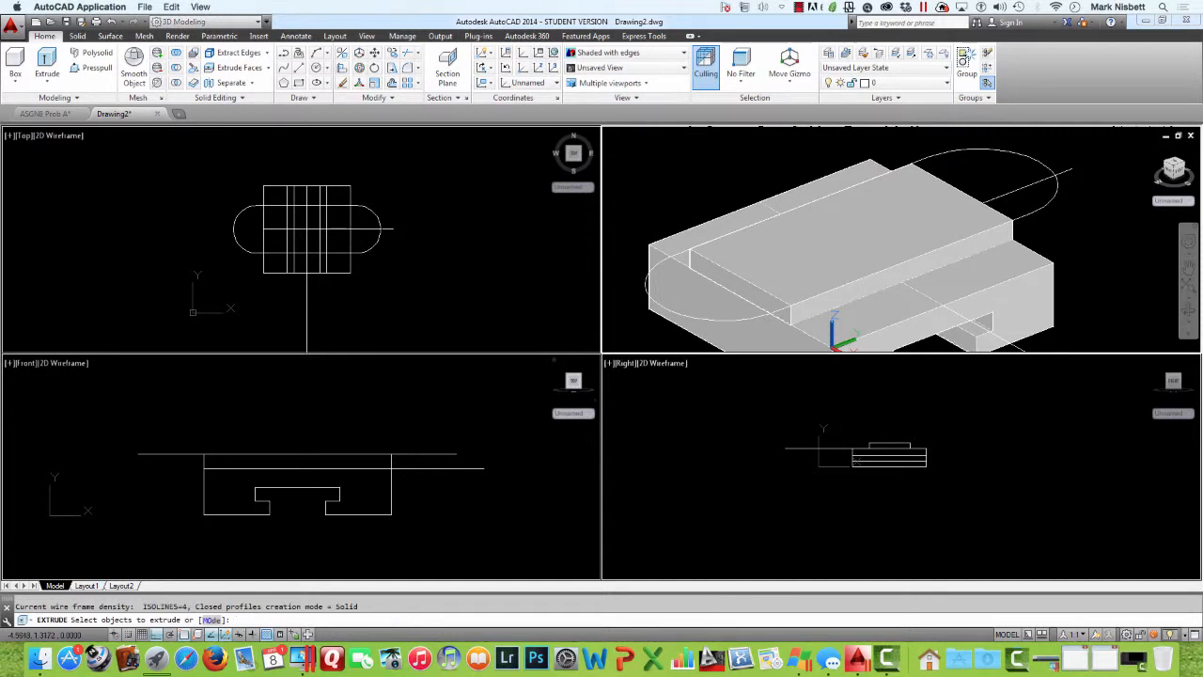
{"action": "left_click", "coordinate": [729, 323]}
{"action": "key", "text": "Return"}
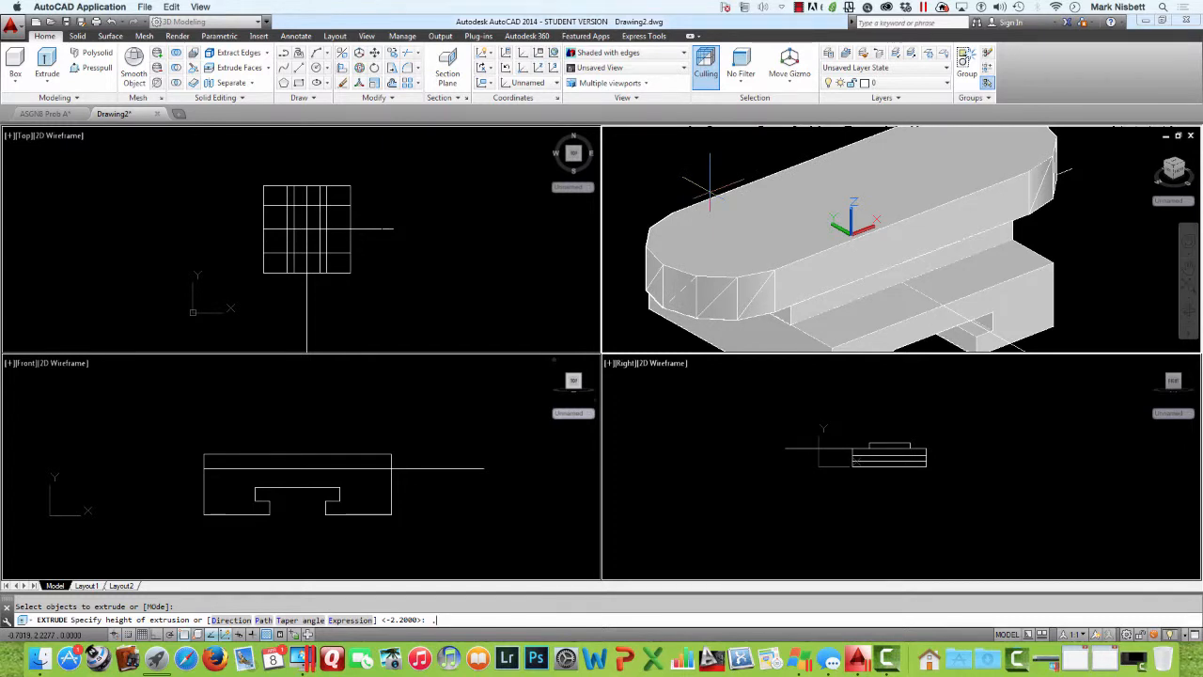
{"action": "key", "text": "Return"}
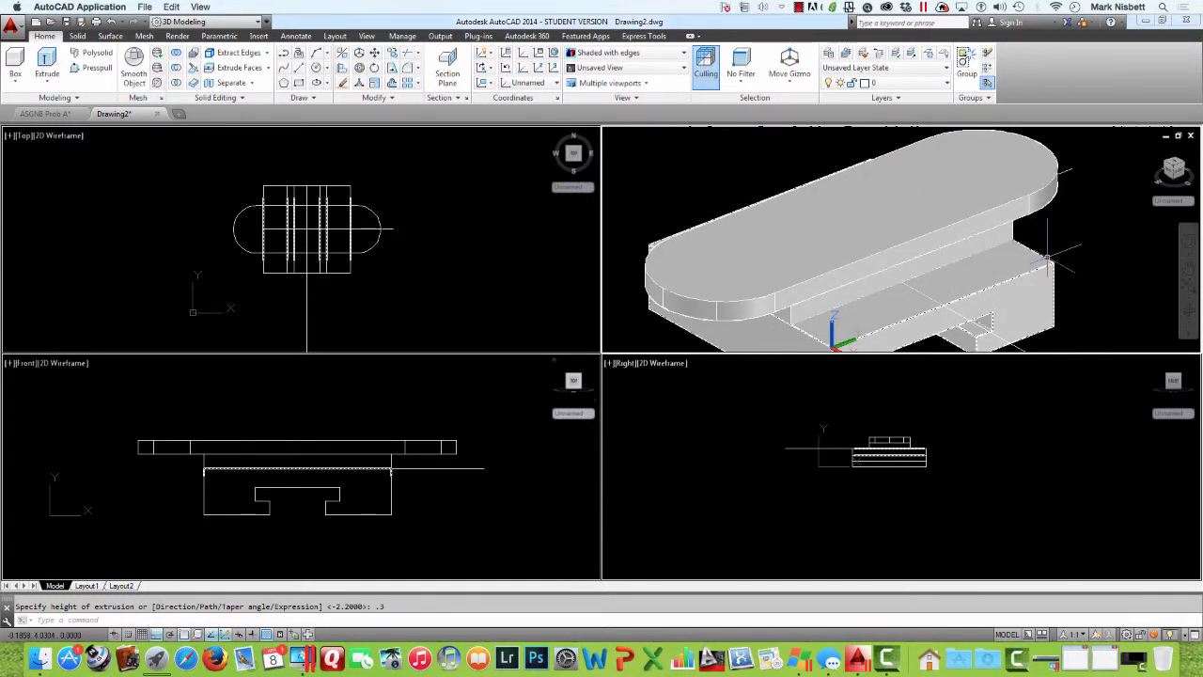
Step: Union the rounded plate, the neck and the T-slot block into one solid and orbit around the result
{"action": "middle_click_drag", "start_coordinate": [1060, 242], "coordinate": [968, 236], "text": "shift"}
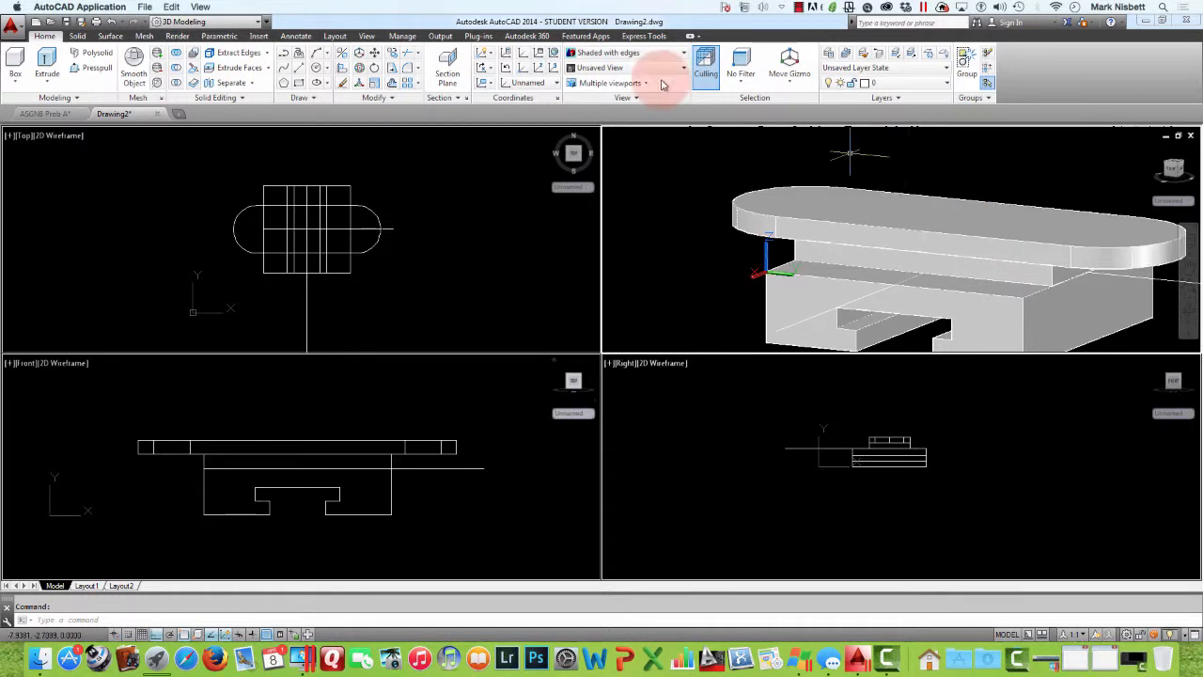
{"action": "left_click", "coordinate": [196, 67]}
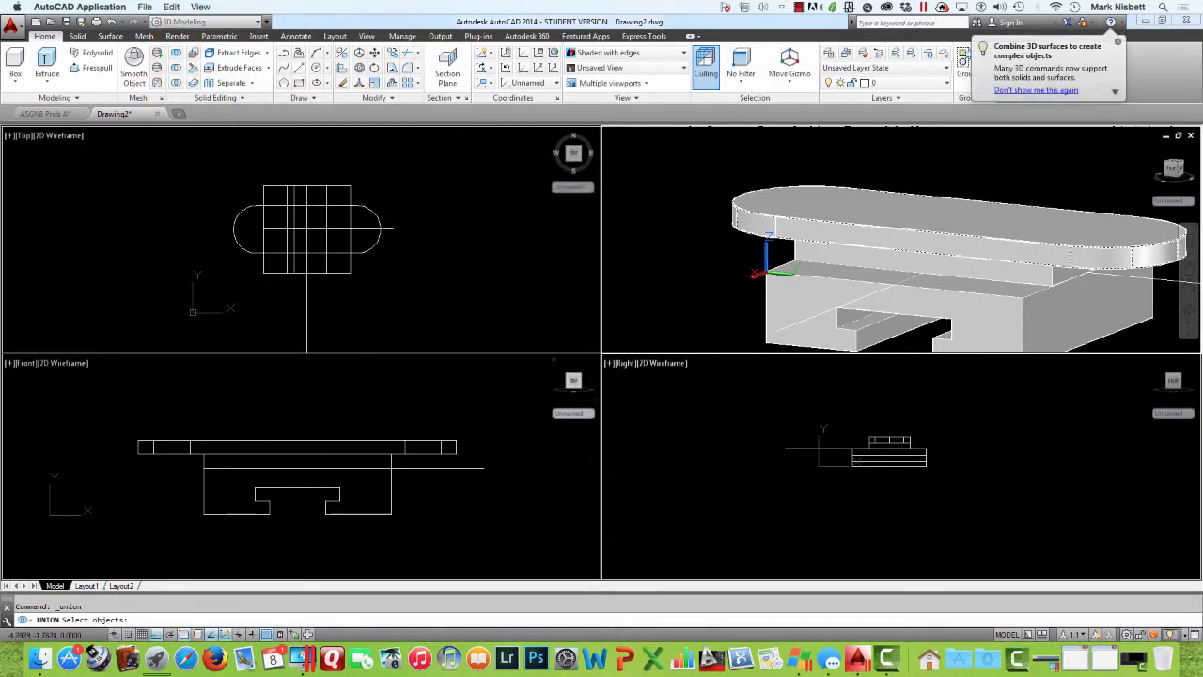
{"action": "left_click", "coordinate": [794, 218]}
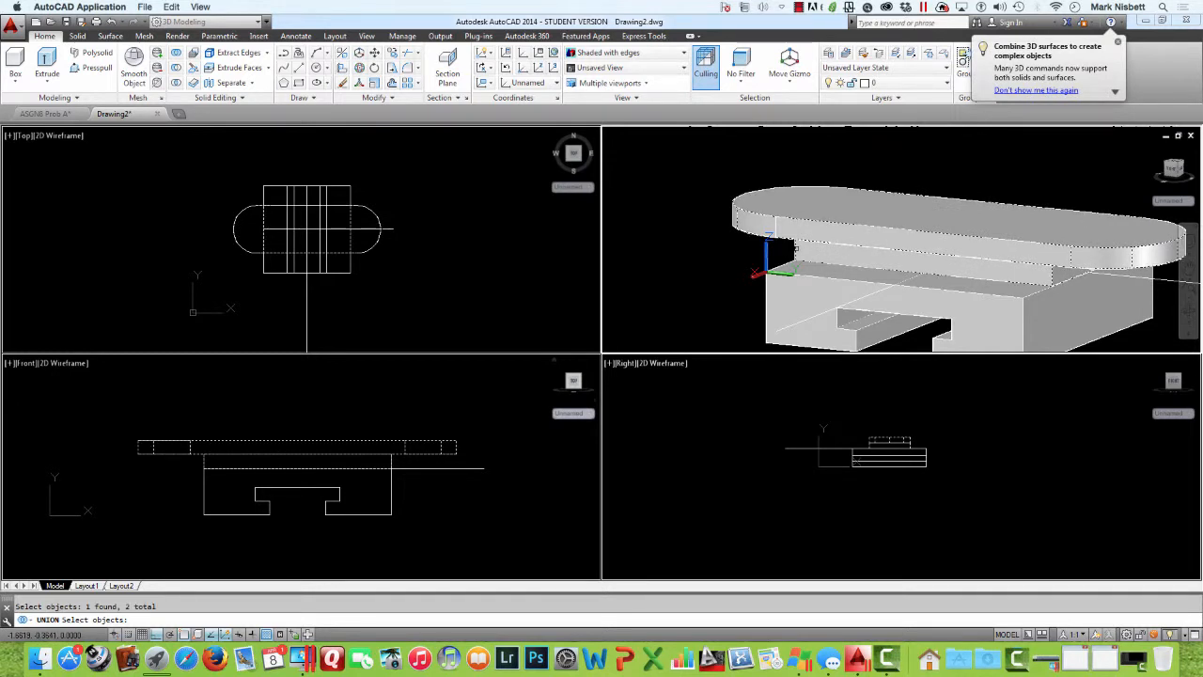
{"action": "key", "text": "Return"}
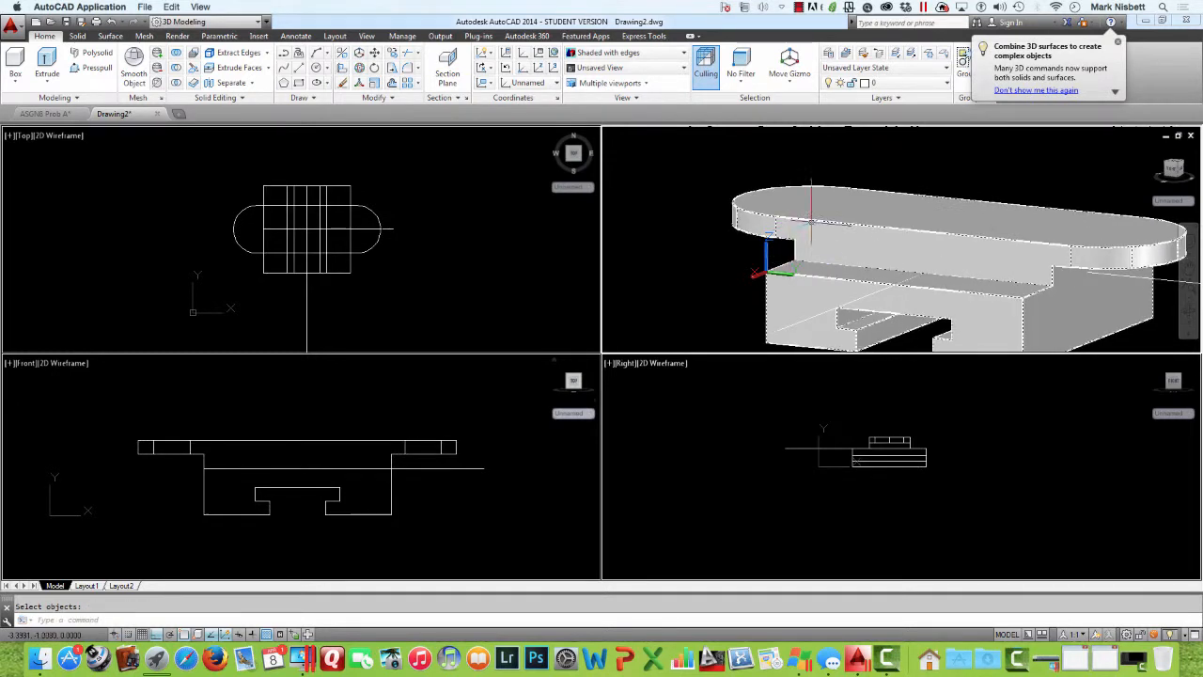
{"action": "mouse_move", "coordinate": [930, 226]}
{"action": "middle_mouse_down", "text": "shift"}
{"action": "mouse_move", "coordinate": [926, 247]}
{"action": "mouse_move", "coordinate": [965, 243]}
{"action": "mouse_move", "coordinate": [944, 235]}
{"action": "middle_mouse_up", "text": "shift"}
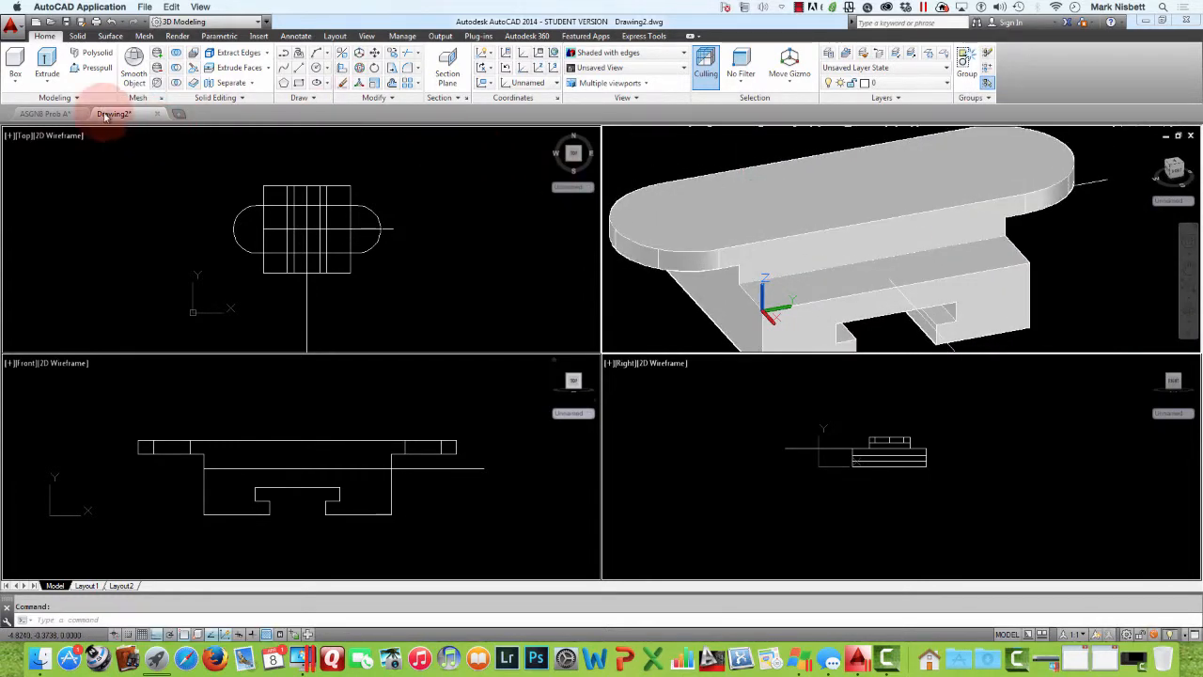
Step: Examine the ASGN8 Prob A sheet's top, front, side and isometric views for the tapered uprights above the lower rounded plate
{"action": "left_click", "coordinate": [45, 112]}
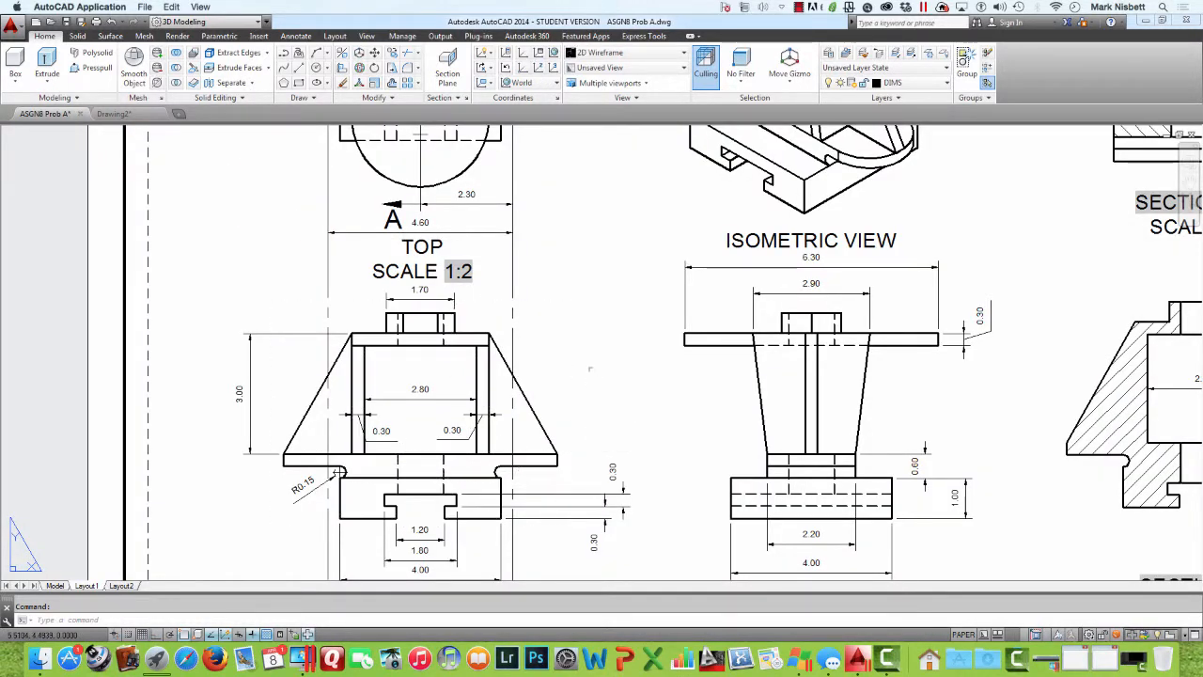
{"action": "middle_click_drag", "start_coordinate": [720, 328], "coordinate": [693, 478]}
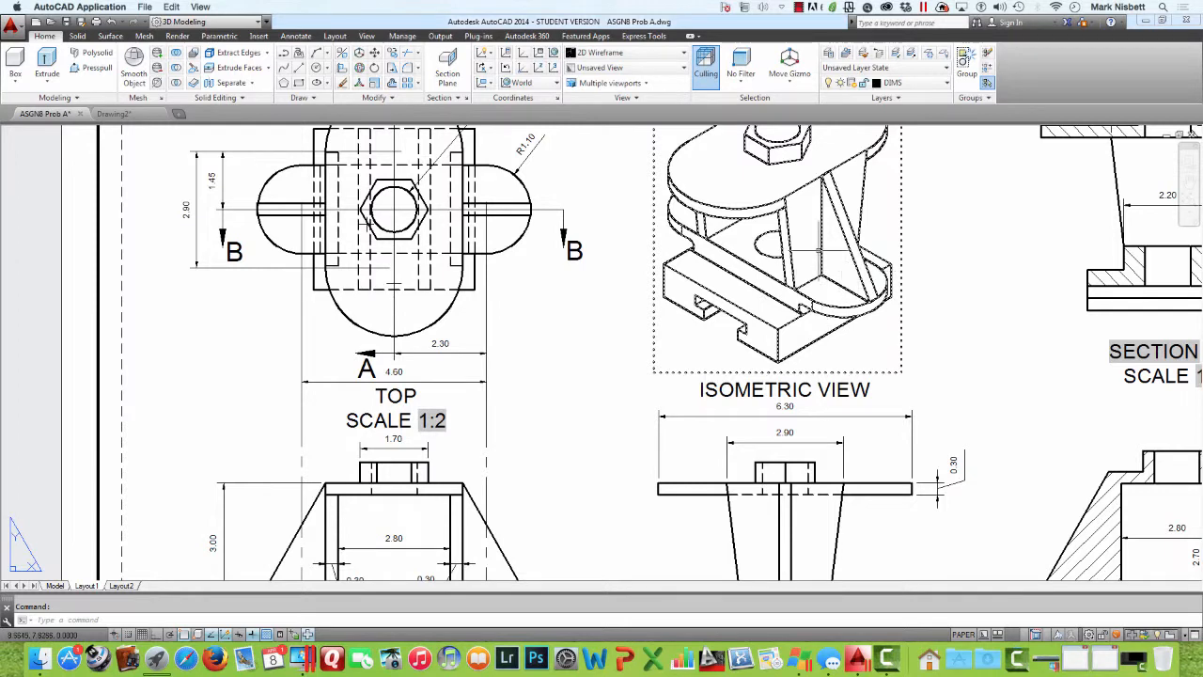
{"action": "middle_click_drag", "start_coordinate": [536, 323], "coordinate": [540, 202]}
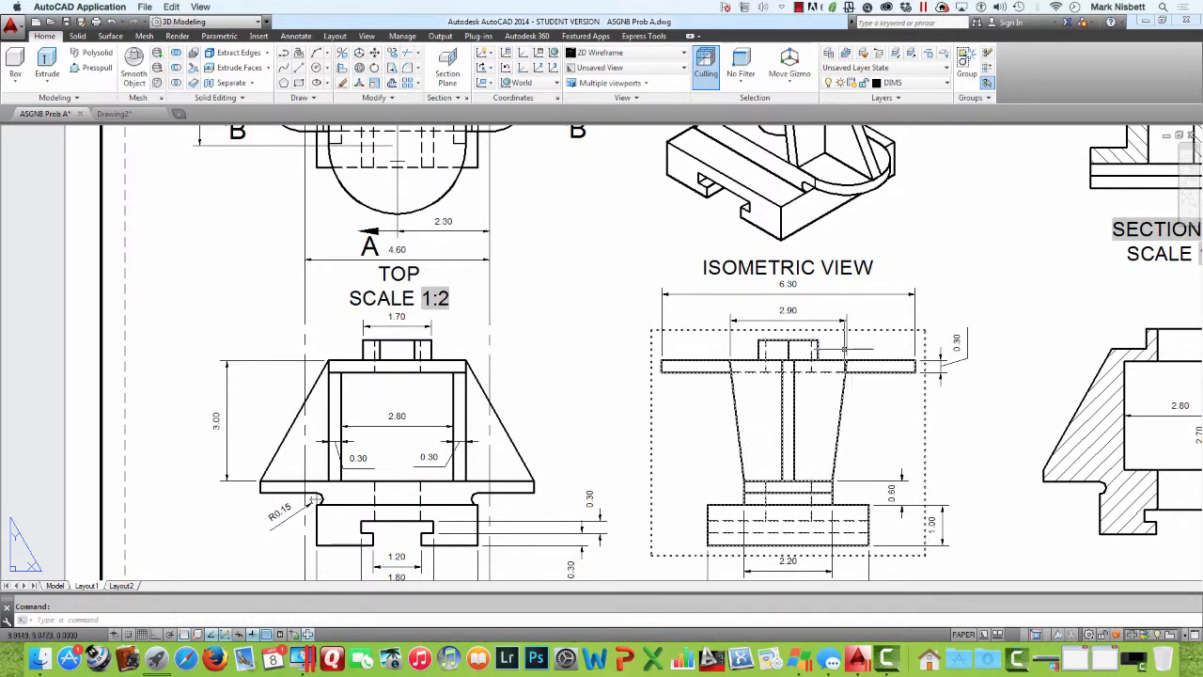
{"action": "middle_click_drag", "start_coordinate": [836, 310], "coordinate": [806, 370]}
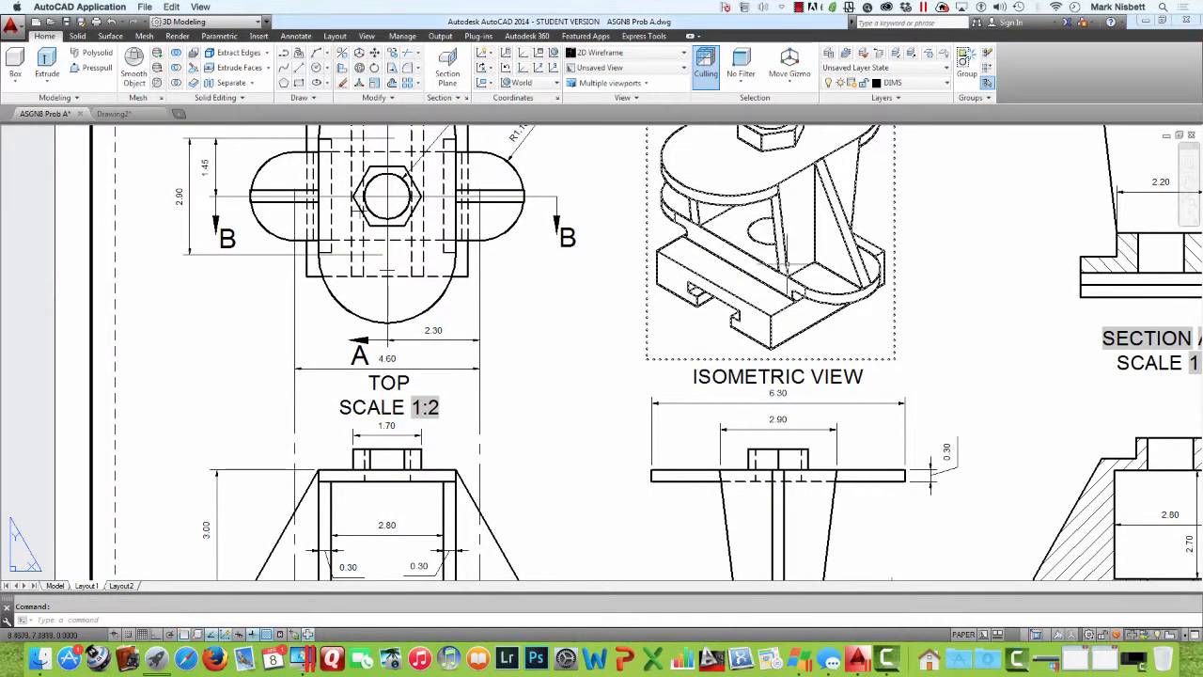
{"action": "middle_click_drag", "start_coordinate": [930, 475], "coordinate": [925, 338]}
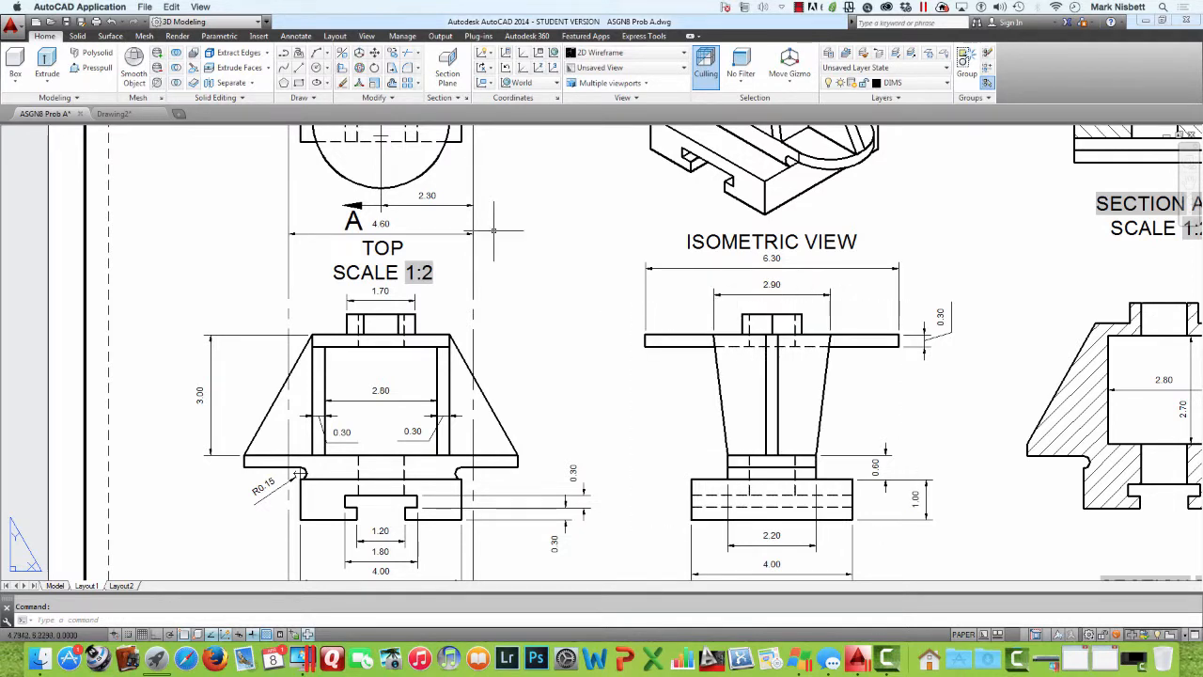
Step: Compare the block's side view in Drawing2 with the dimensioned front and side views on the ASGN8 Prob A sheet
{"action": "left_click", "coordinate": [113, 114]}
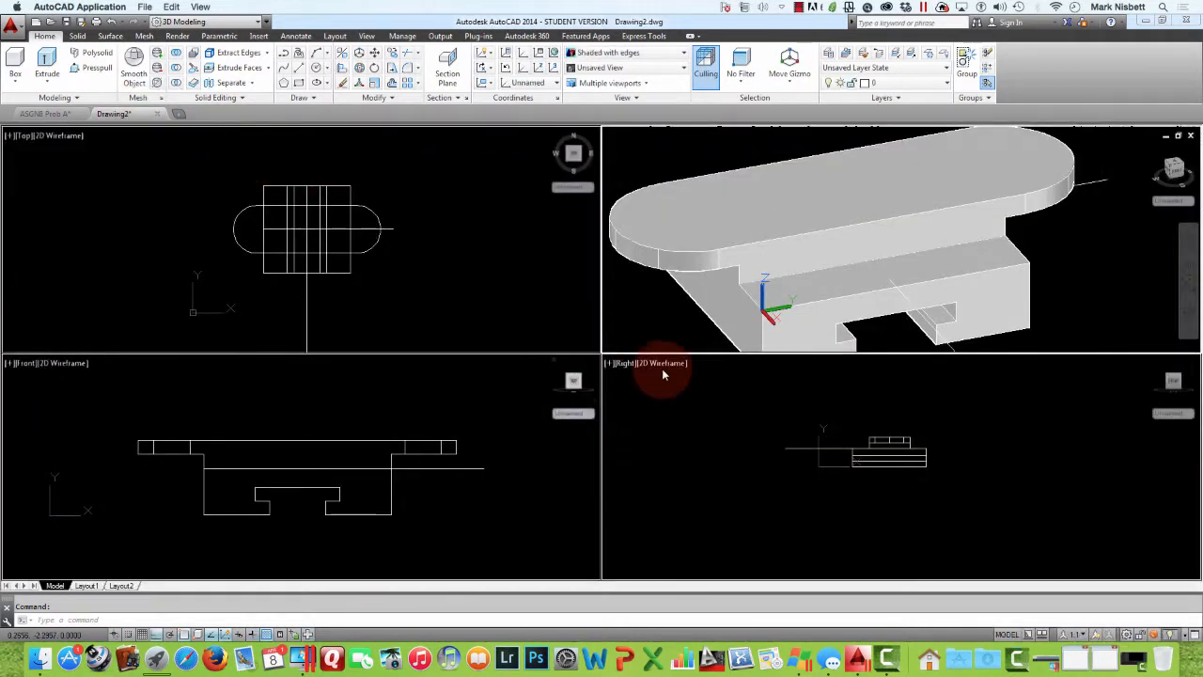
{"action": "left_click", "coordinate": [827, 424]}
{"action": "mouse_move", "coordinate": [863, 434]}
{"action": "middle_mouse_down"}
{"action": "mouse_move", "coordinate": [806, 463]}
{"action": "mouse_move", "coordinate": [846, 477]}
{"action": "middle_mouse_up"}
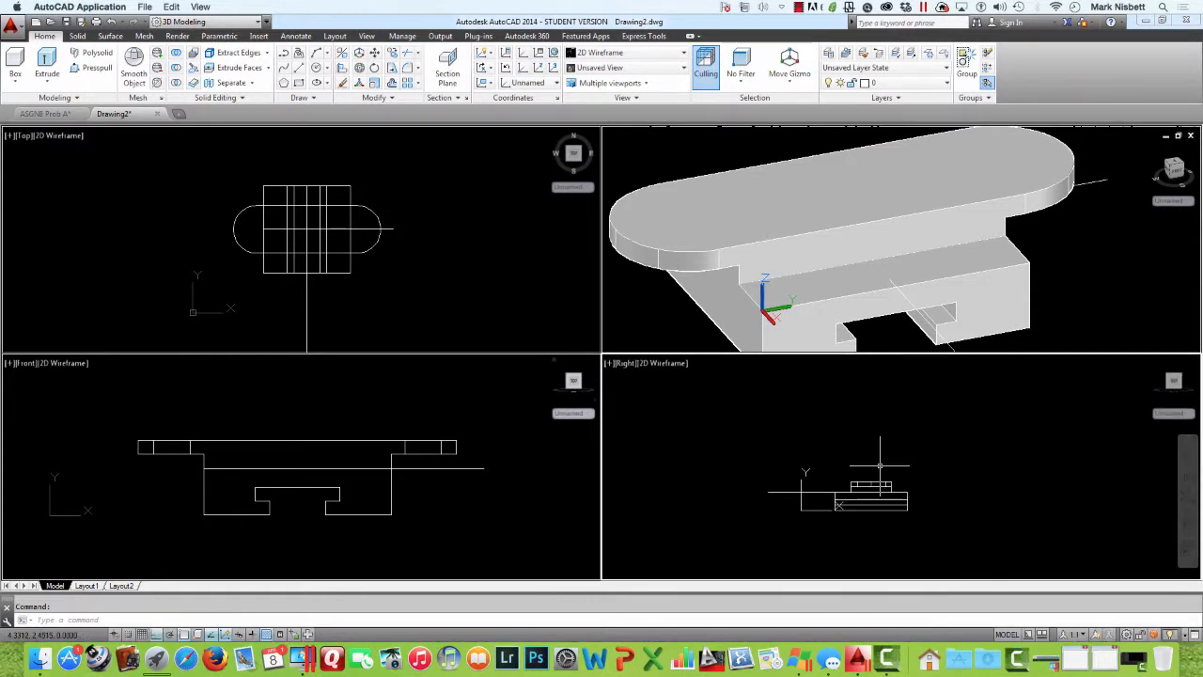
{"action": "scroll", "coordinate": [880, 465], "scroll_direction": "up", "scroll_amount": 4}
{"action": "middle_click_drag", "start_coordinate": [908, 440], "coordinate": [912, 404]}
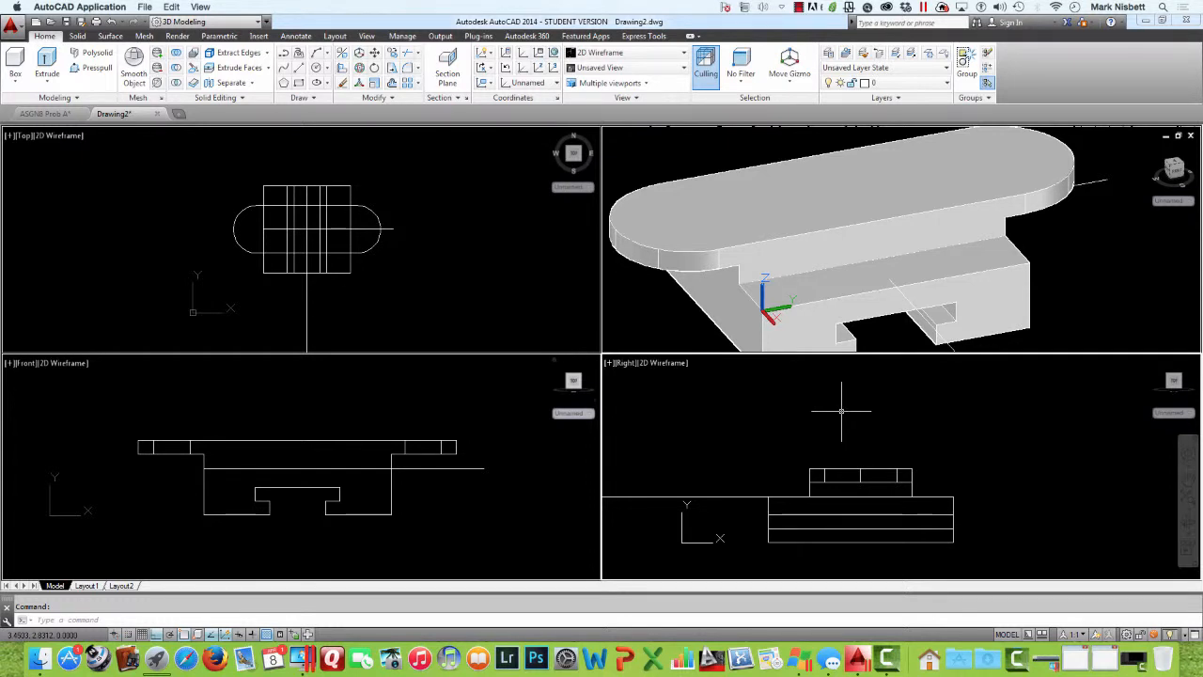
{"action": "left_click", "coordinate": [45, 113]}
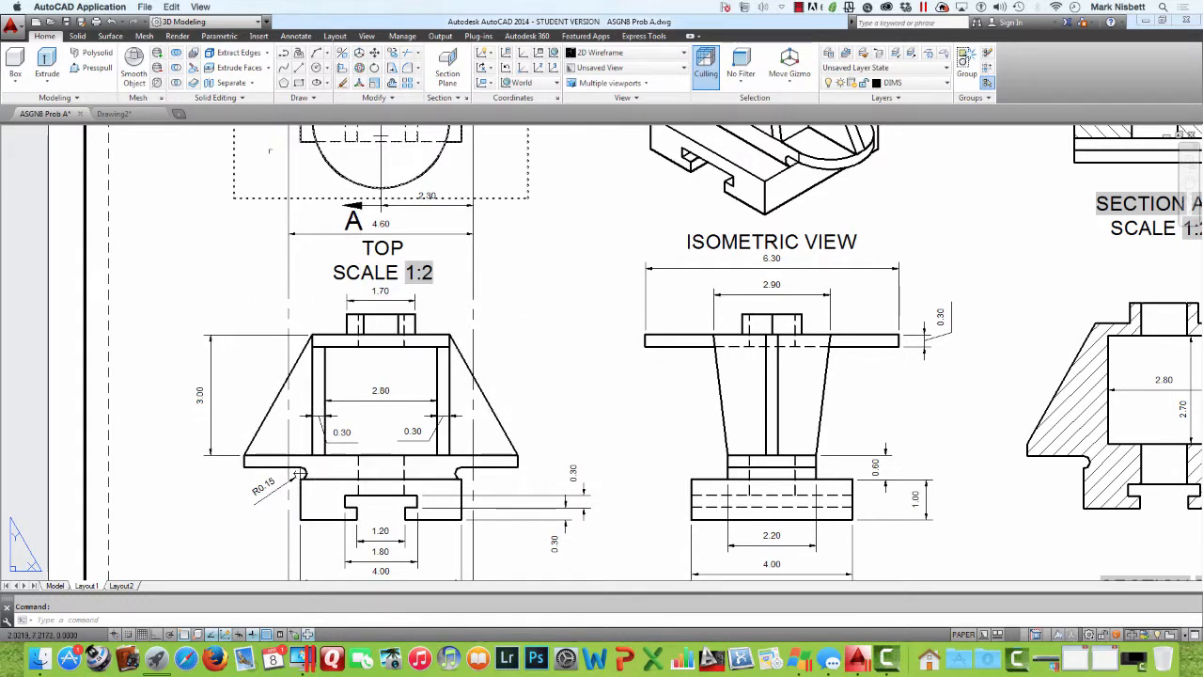
{"action": "left_click", "coordinate": [114, 114]}
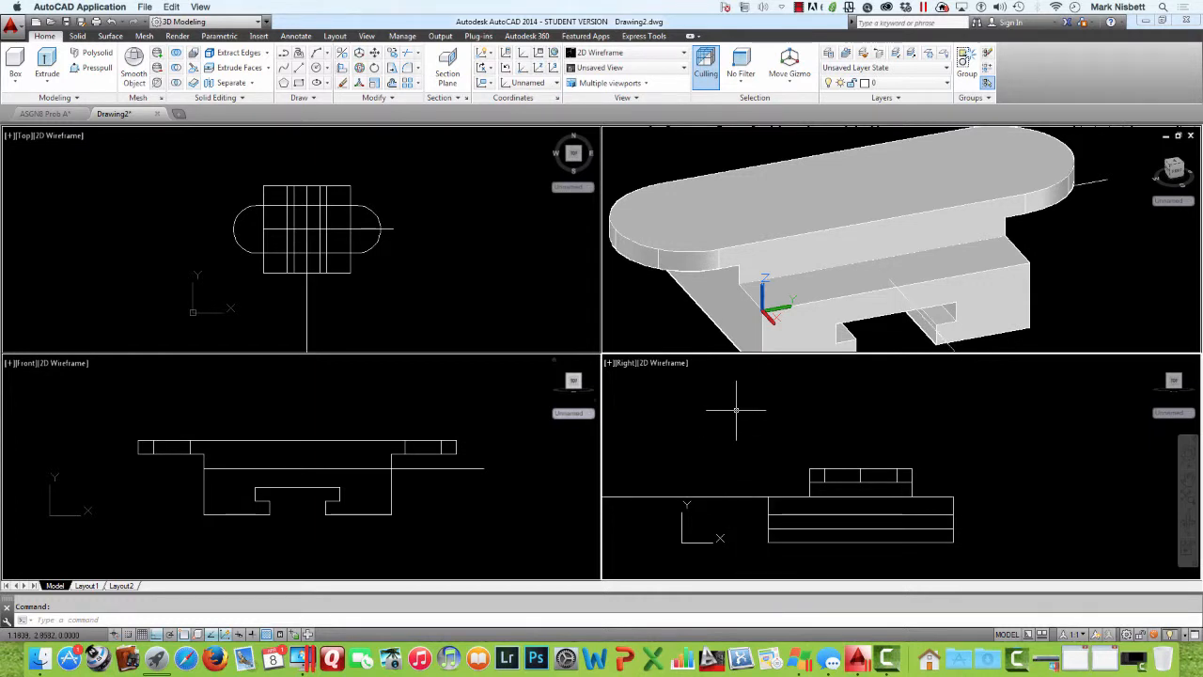
Step: Offset the construction line at the T-slot block's upper face upward by 3 in the side view
{"action": "type", "text": "o"}
{"action": "key", "text": "Return"}
{"action": "type", "text": "3"}
{"action": "key", "text": "Return"}
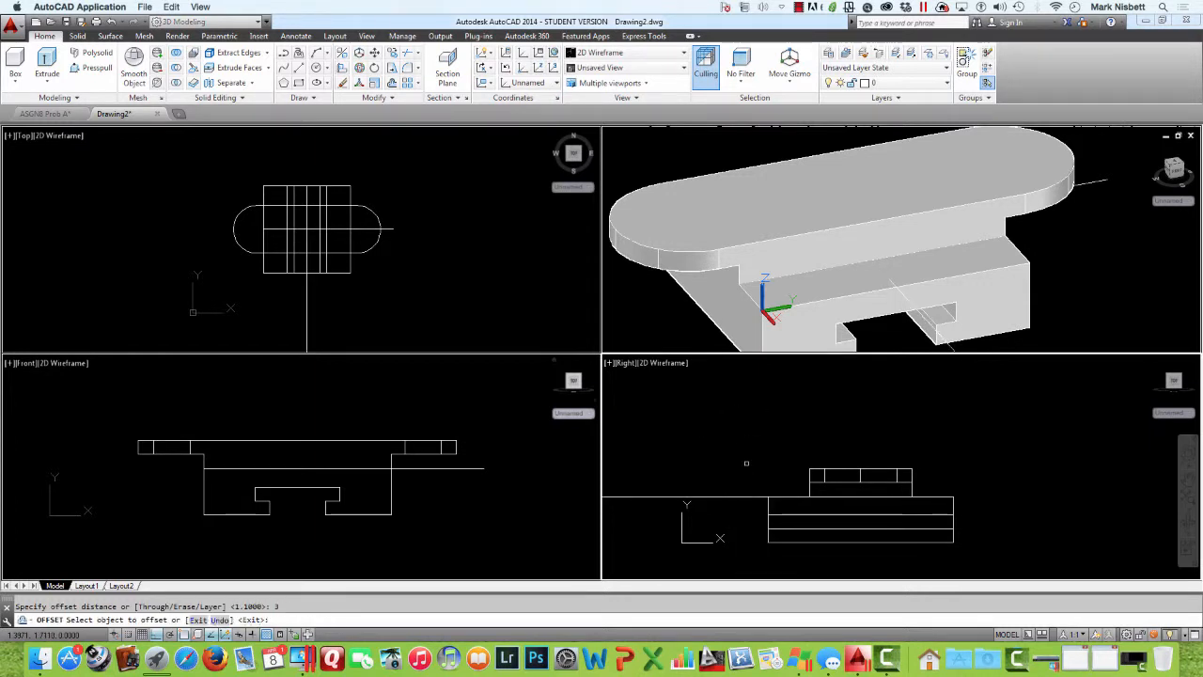
{"action": "left_click", "coordinate": [748, 494]}
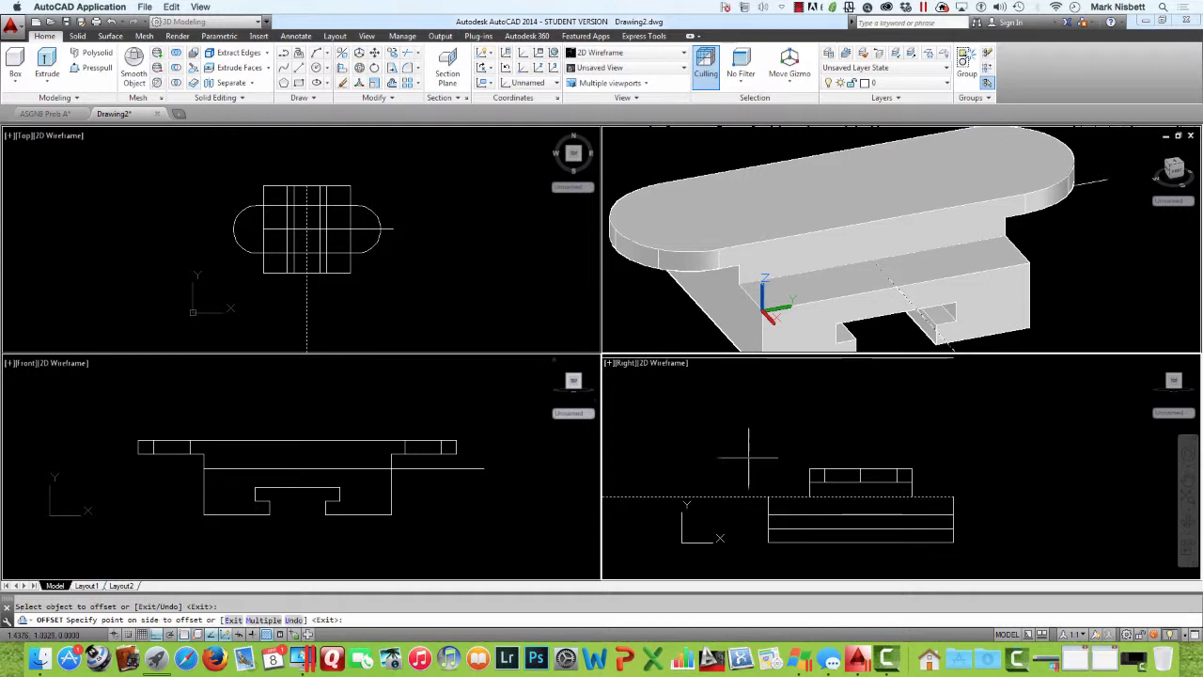
{"action": "left_click", "coordinate": [816, 389]}
{"action": "middle_click_drag", "start_coordinate": [855, 416], "coordinate": [895, 432]}
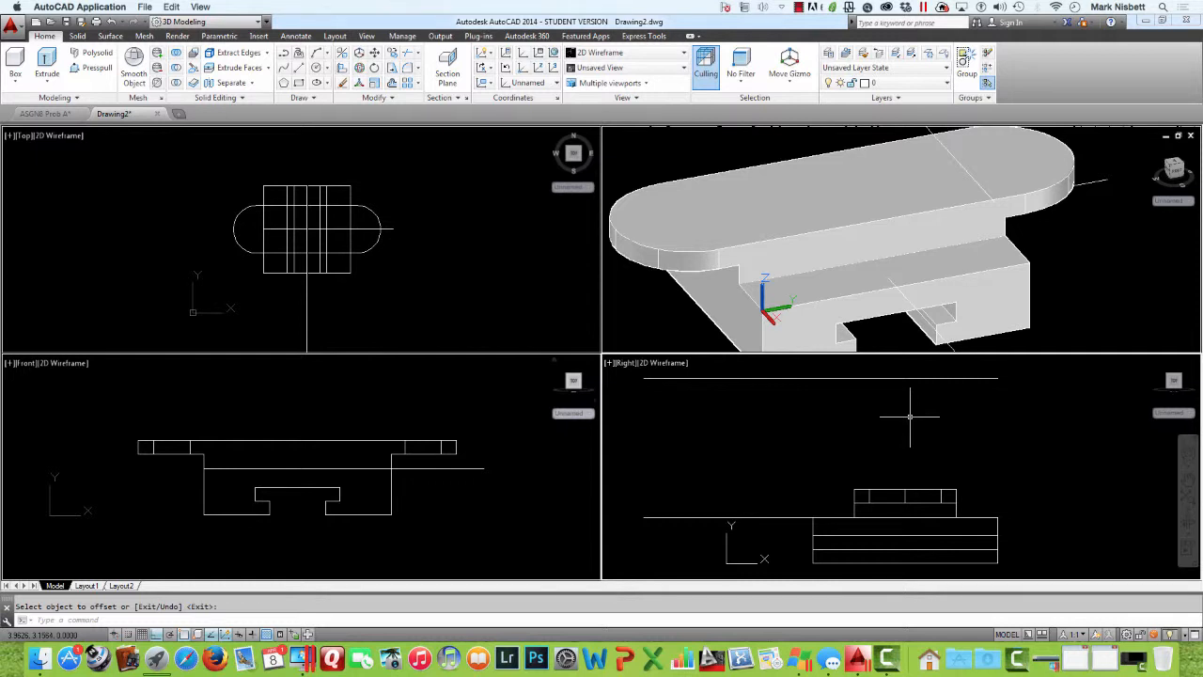
Step: Erase the offset line and both construction lines extending beyond the T-slot block
{"action": "key", "text": "Escape"}
{"action": "type", "text": "e"}
{"action": "key", "text": "Return"}
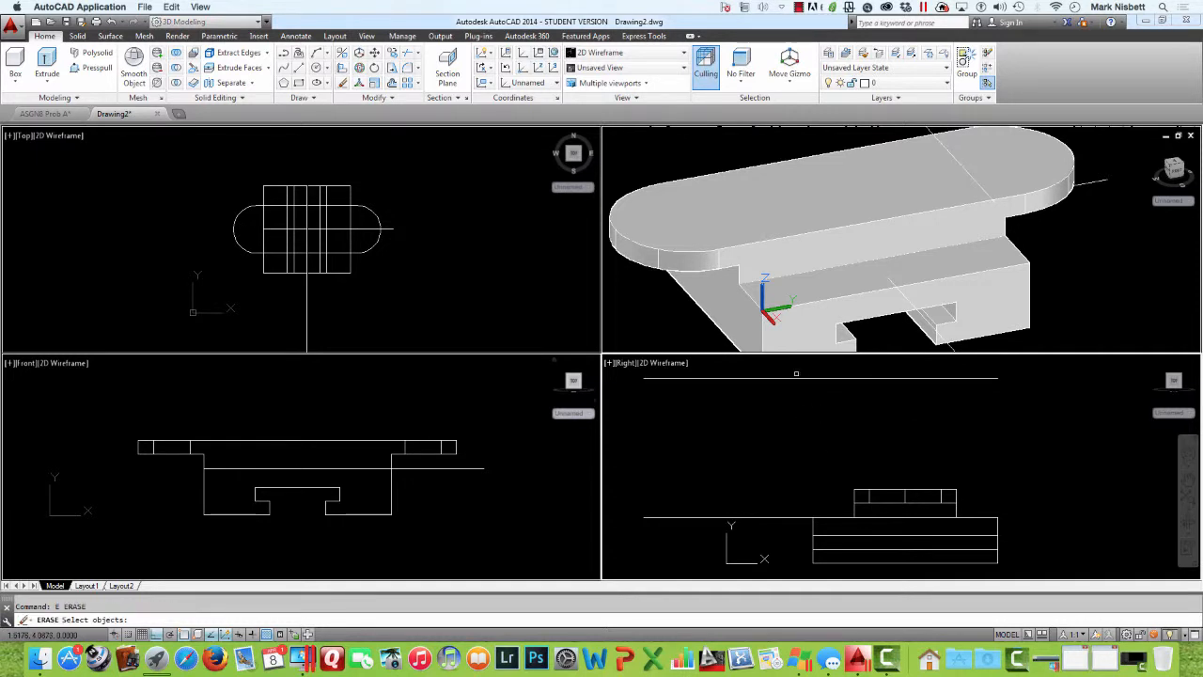
{"action": "left_click", "coordinate": [796, 376]}
{"action": "left_click", "coordinate": [784, 517]}
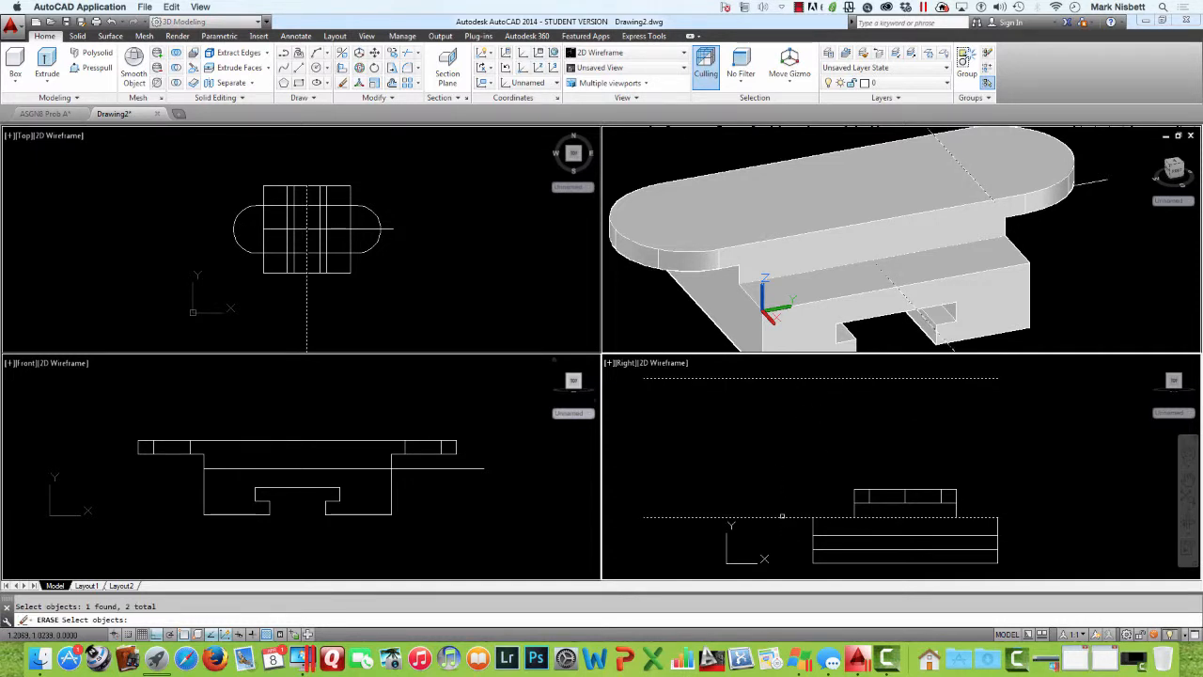
{"action": "key", "text": "Return"}
{"action": "key", "text": "Return"}
{"action": "left_click", "coordinate": [1045, 309]}
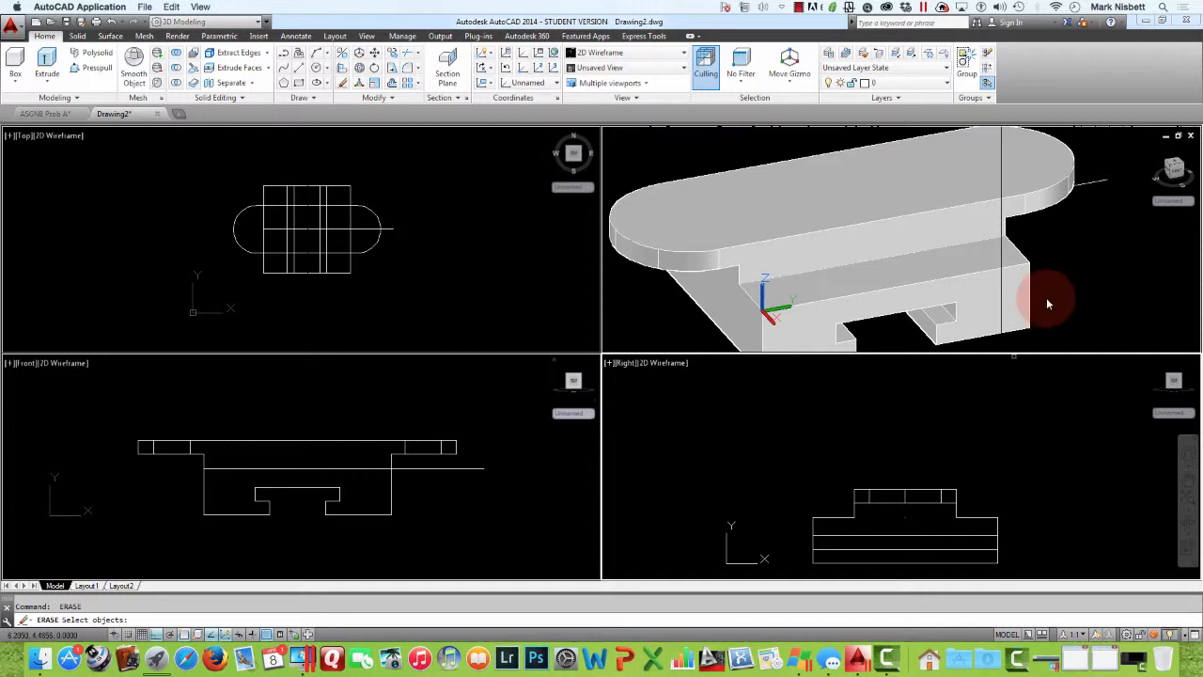
{"action": "left_click", "coordinate": [1088, 185]}
{"action": "key", "text": "Return"}
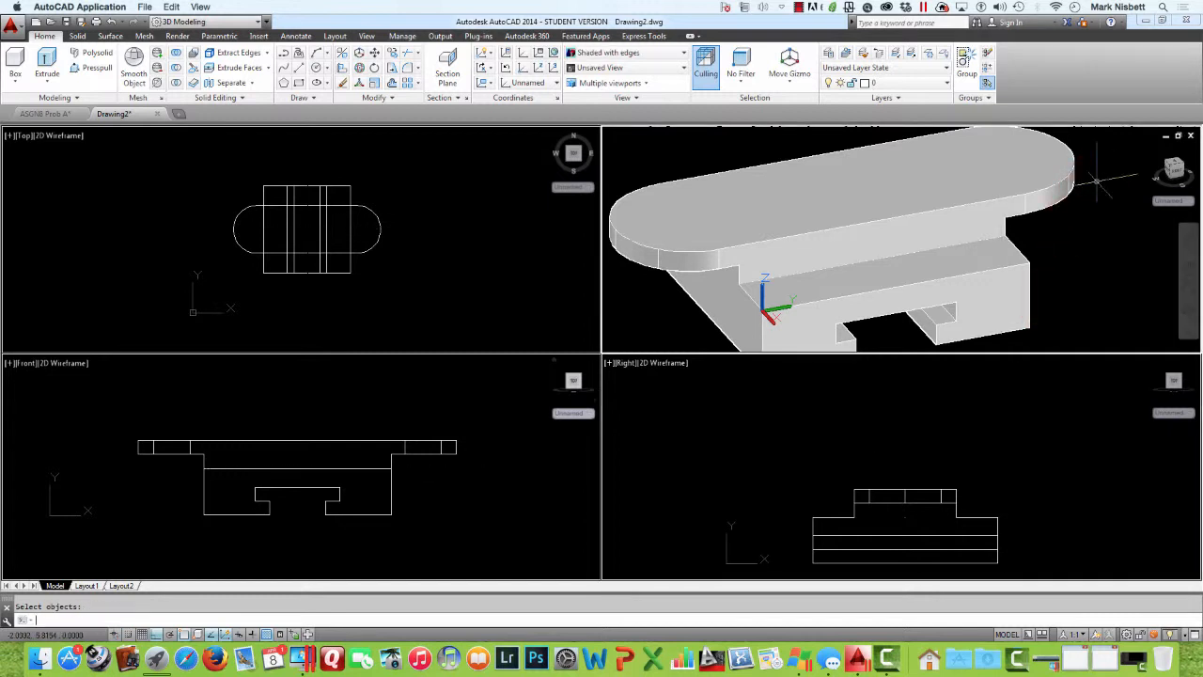
{"action": "left_click", "coordinate": [947, 461]}
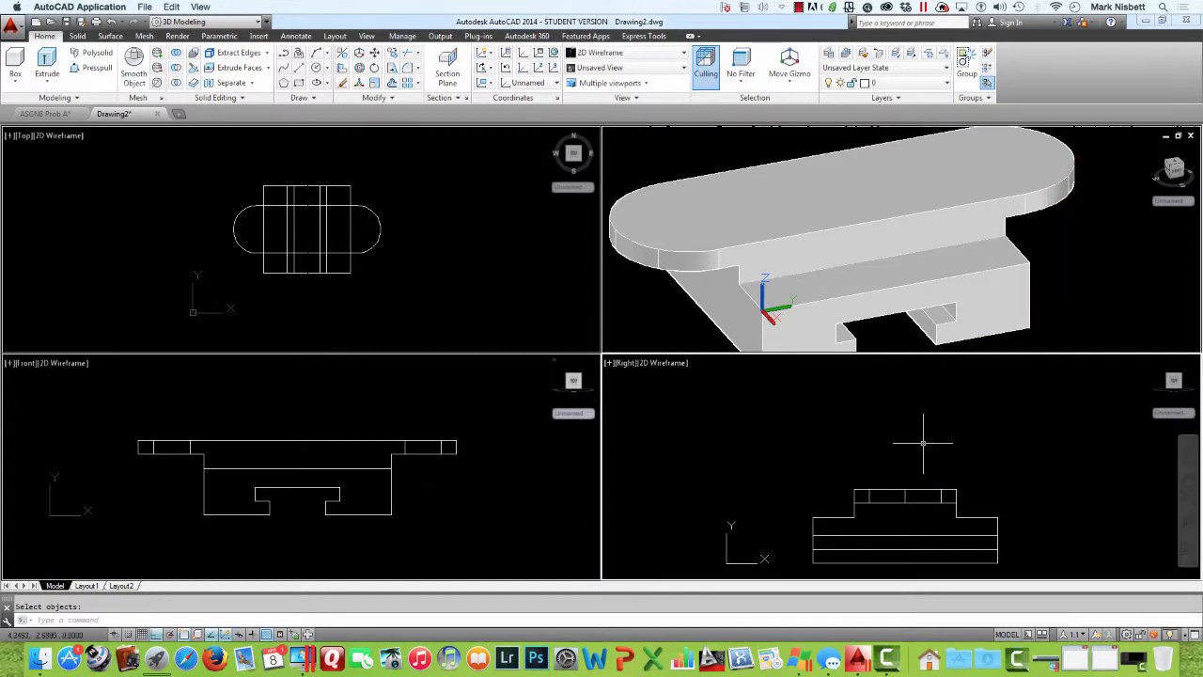
{"action": "left_click", "coordinate": [793, 236]}
{"action": "key", "text": "Escape"}
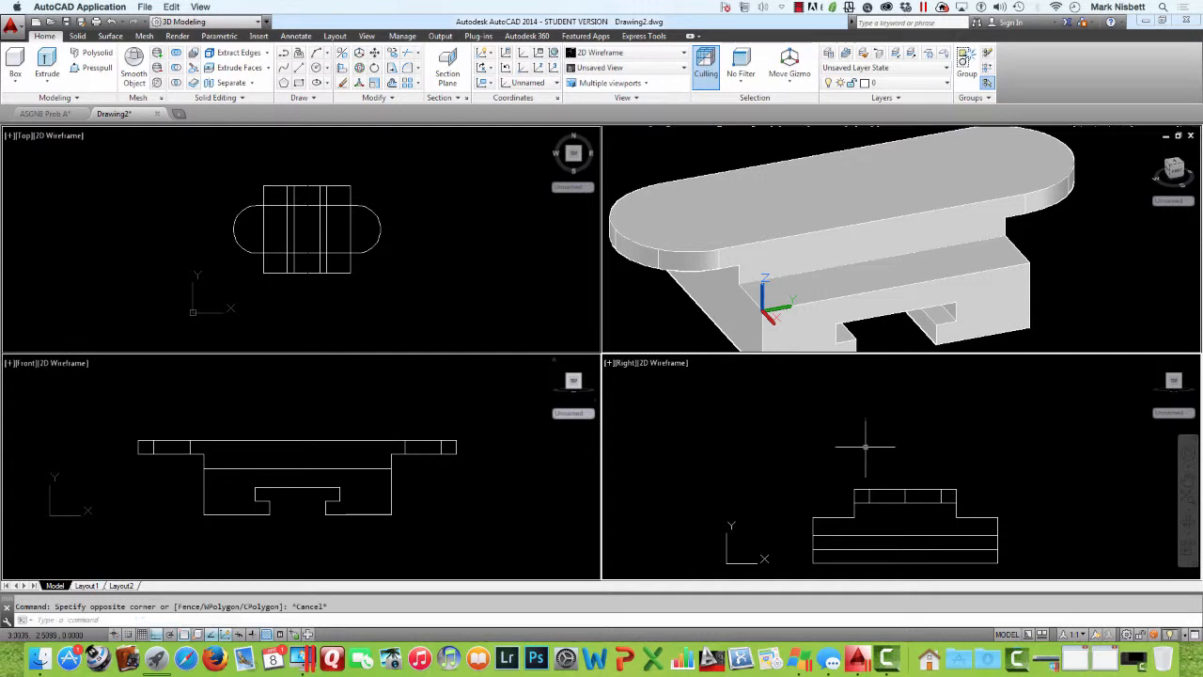
{"action": "type", "text": "l"}
{"action": "key", "text": "Return"}
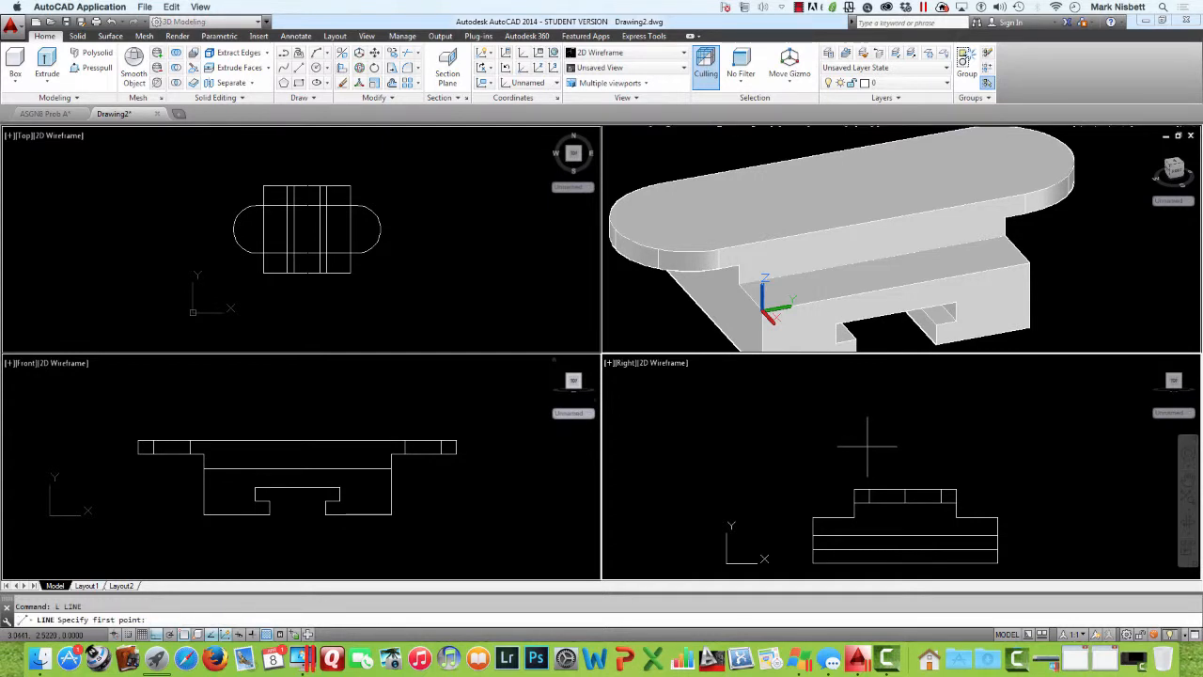
{"action": "key", "text": "Escape"}
Step: Orbit around the rounded plate and check the ASGN8 Prob A sheet's side view for where the tapered upright meets it
{"action": "left_click", "coordinate": [694, 307]}
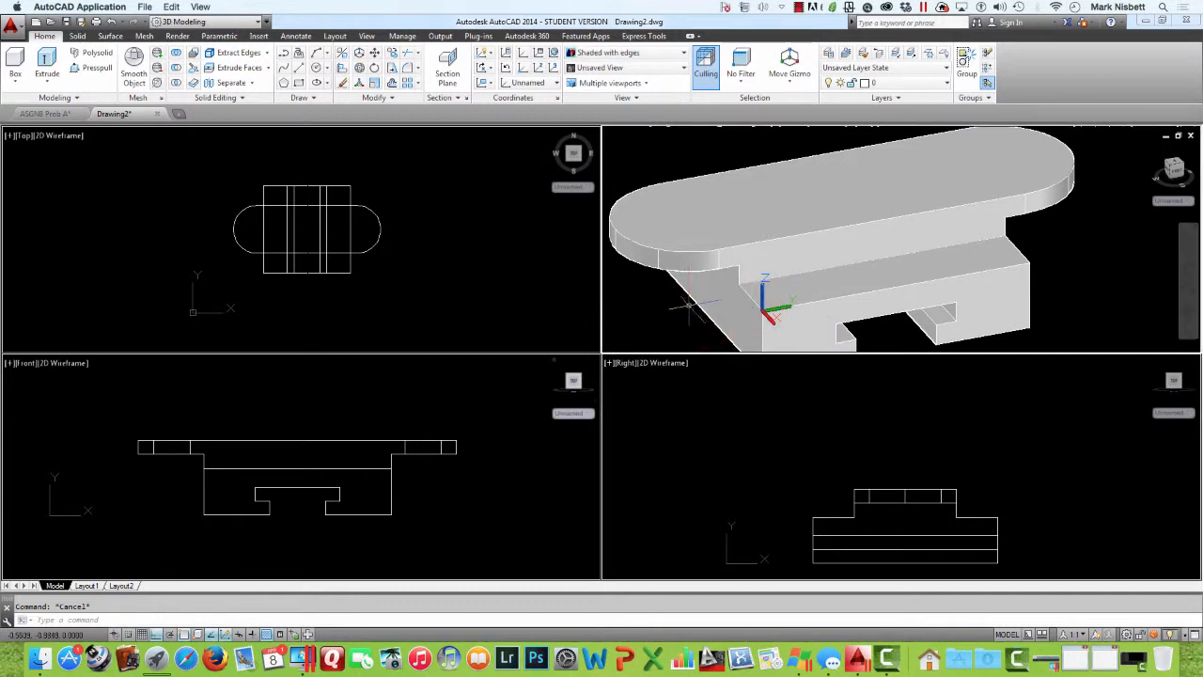
{"action": "mouse_move", "coordinate": [685, 307]}
{"action": "middle_mouse_down", "text": "shift"}
{"action": "mouse_move", "coordinate": [760, 301]}
{"action": "mouse_move", "coordinate": [737, 283]}
{"action": "middle_mouse_up", "text": "shift"}
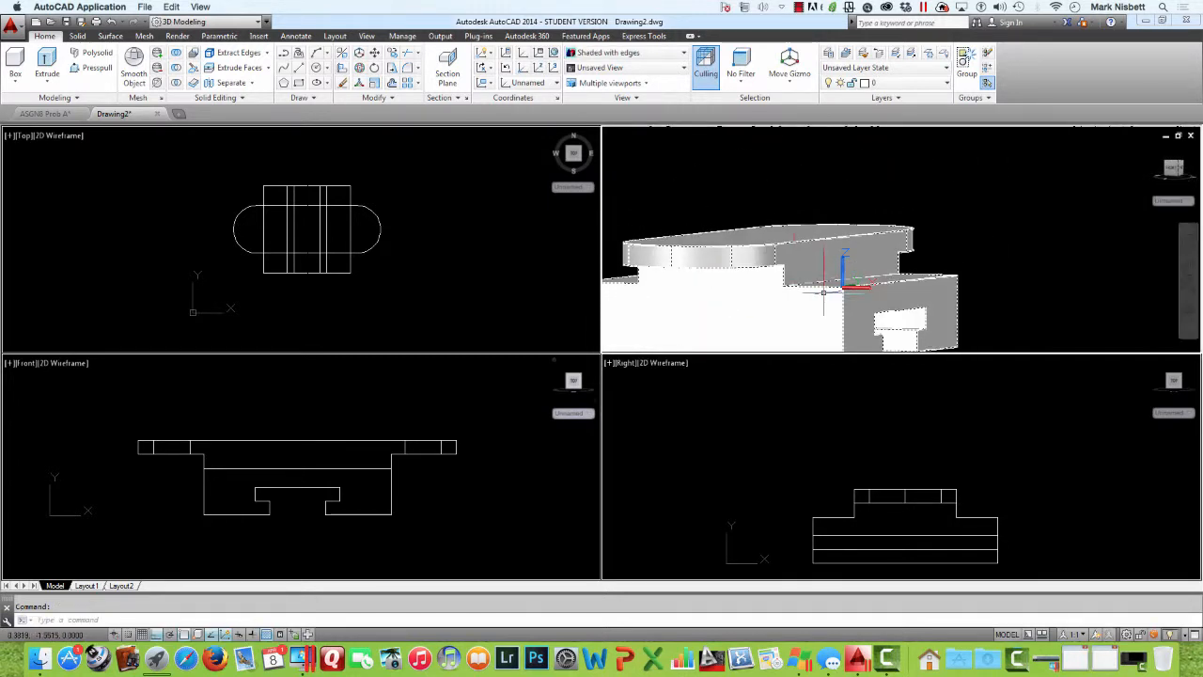
{"action": "mouse_move", "coordinate": [904, 267]}
{"action": "middle_mouse_down"}
{"action": "mouse_move", "coordinate": [988, 227]}
{"action": "mouse_move", "coordinate": [894, 268]}
{"action": "middle_mouse_up"}
{"action": "middle_click_drag", "start_coordinate": [1004, 264], "coordinate": [1028, 252]}
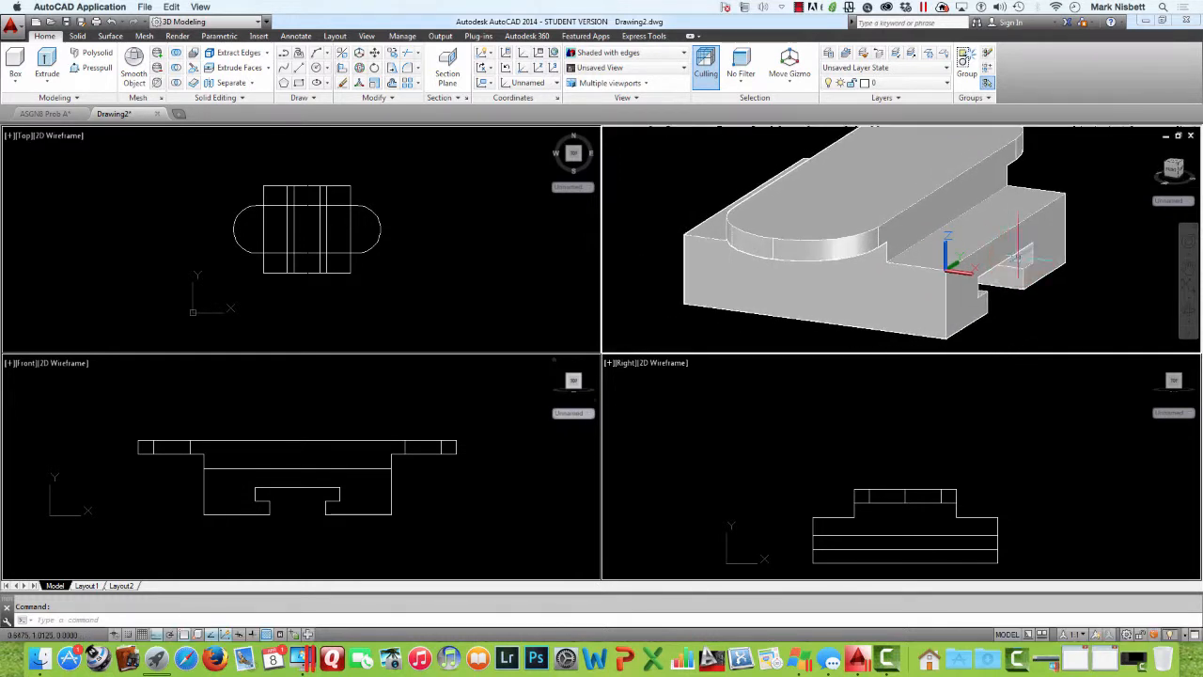
{"action": "left_click", "coordinate": [45, 114]}
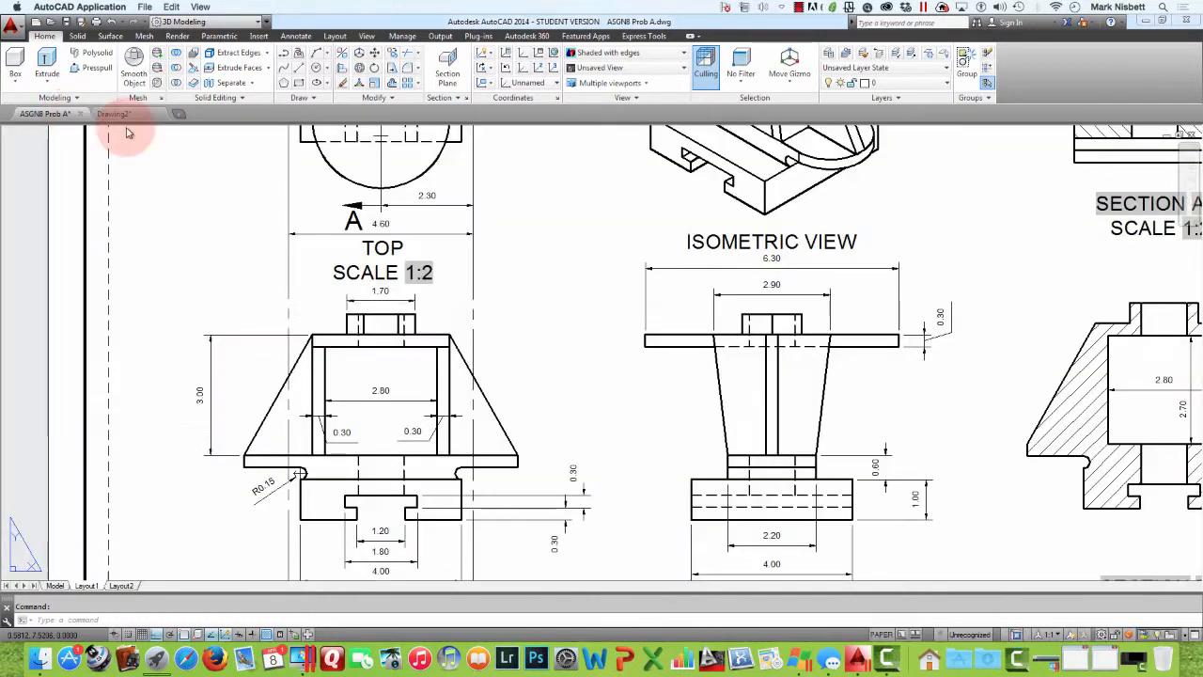
{"action": "middle_click_drag", "start_coordinate": [693, 236], "coordinate": [652, 291]}
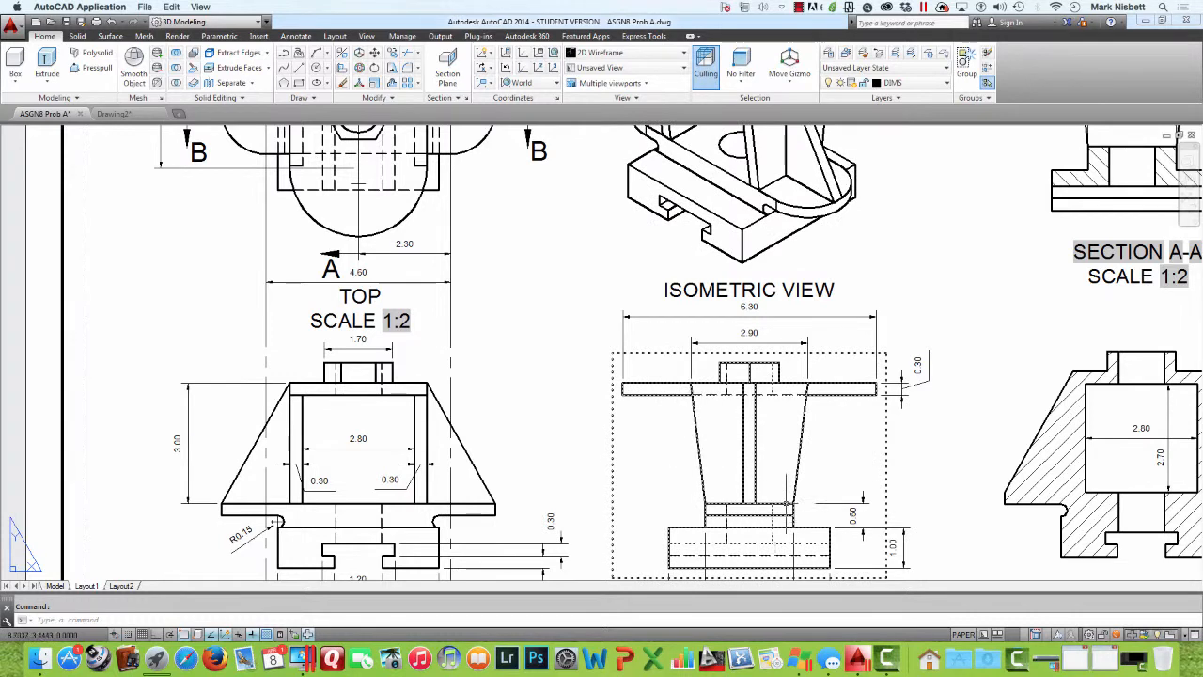
{"action": "left_click", "coordinate": [155, 115]}
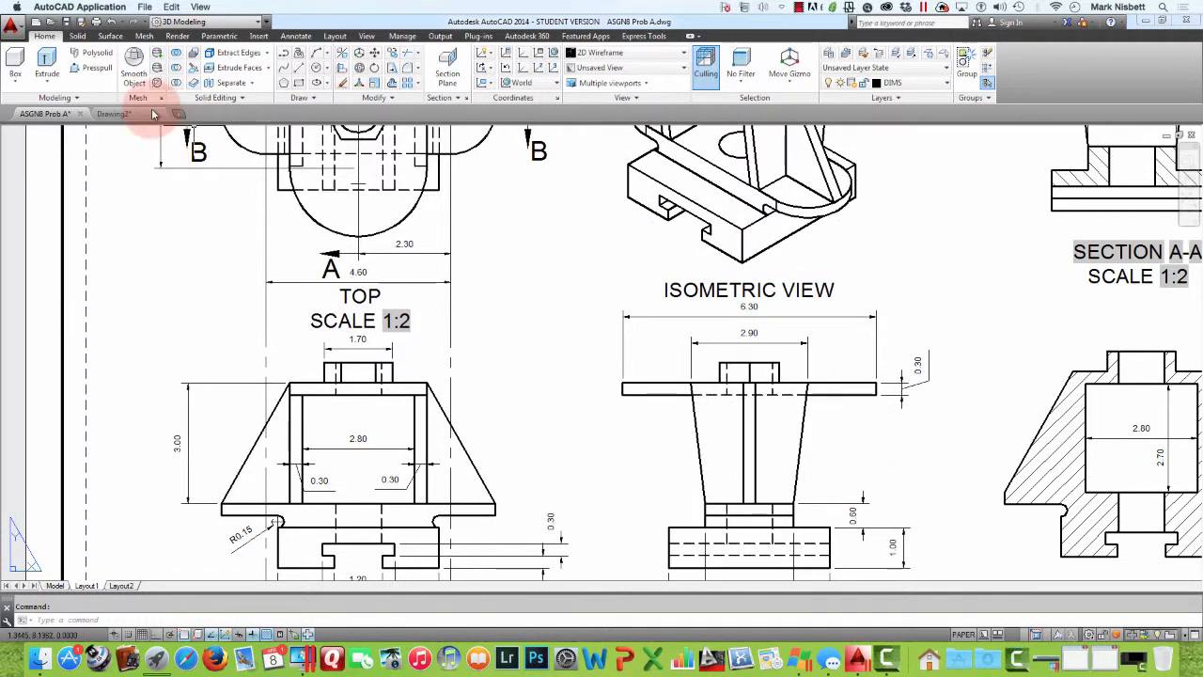
{"action": "left_click", "coordinate": [860, 467]}
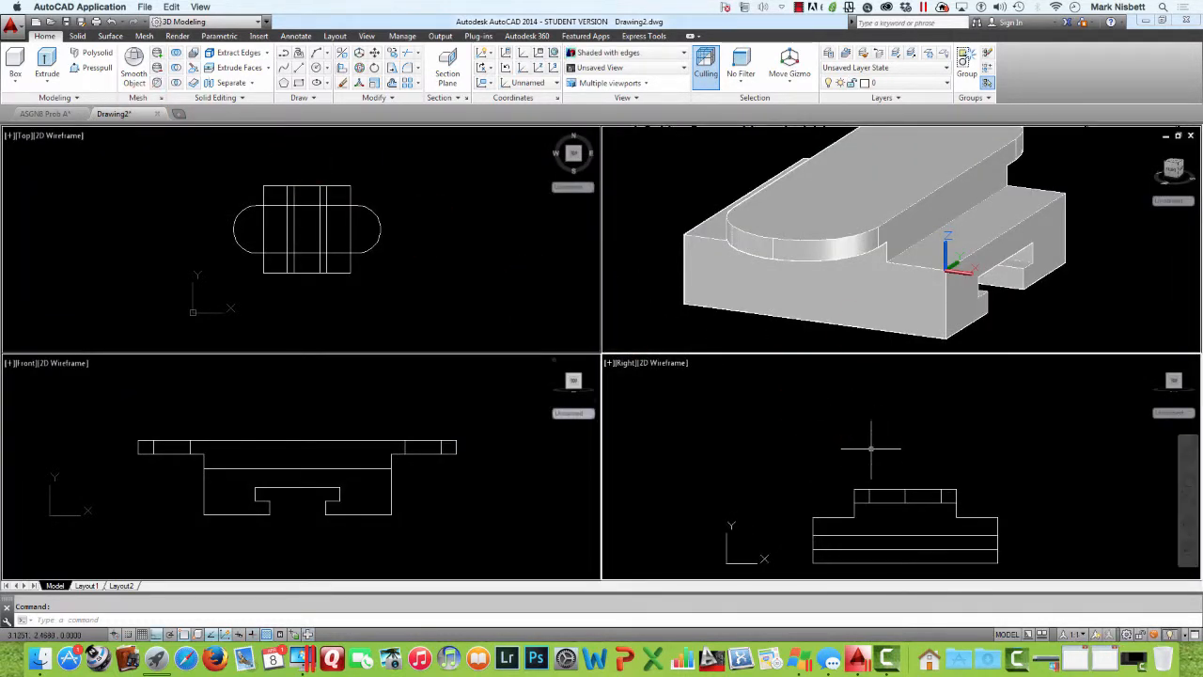
{"action": "left_click", "coordinate": [835, 326]}
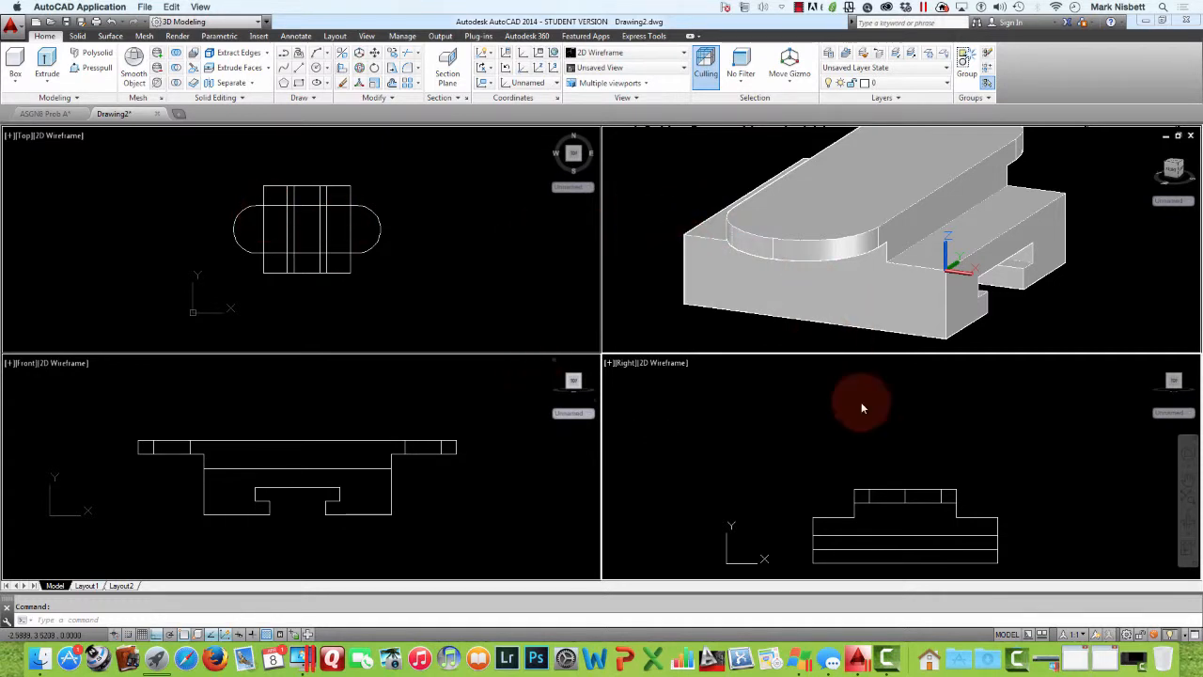
Step: Draw a line across the rounded plate's upper face from an end-arc endpoint, extending past the opposite straight edge
{"action": "left_click", "coordinate": [868, 436]}
{"action": "type", "text": "l"}
{"action": "key", "text": "Return"}
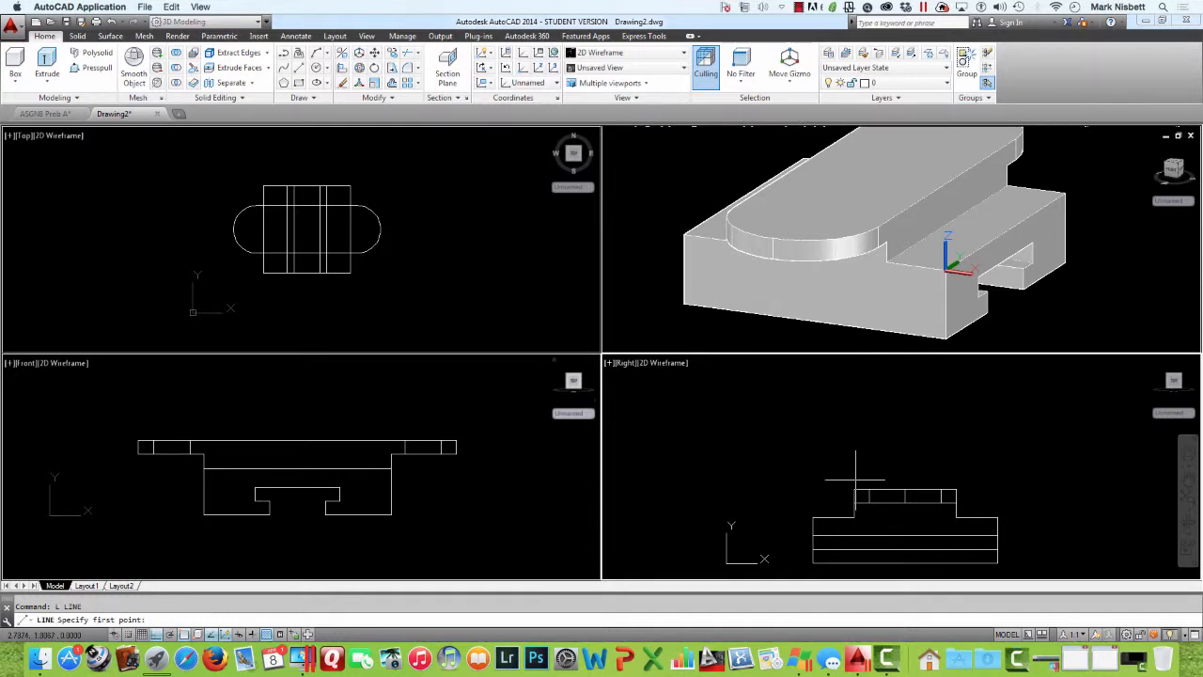
{"action": "left_click", "coordinate": [739, 216]}
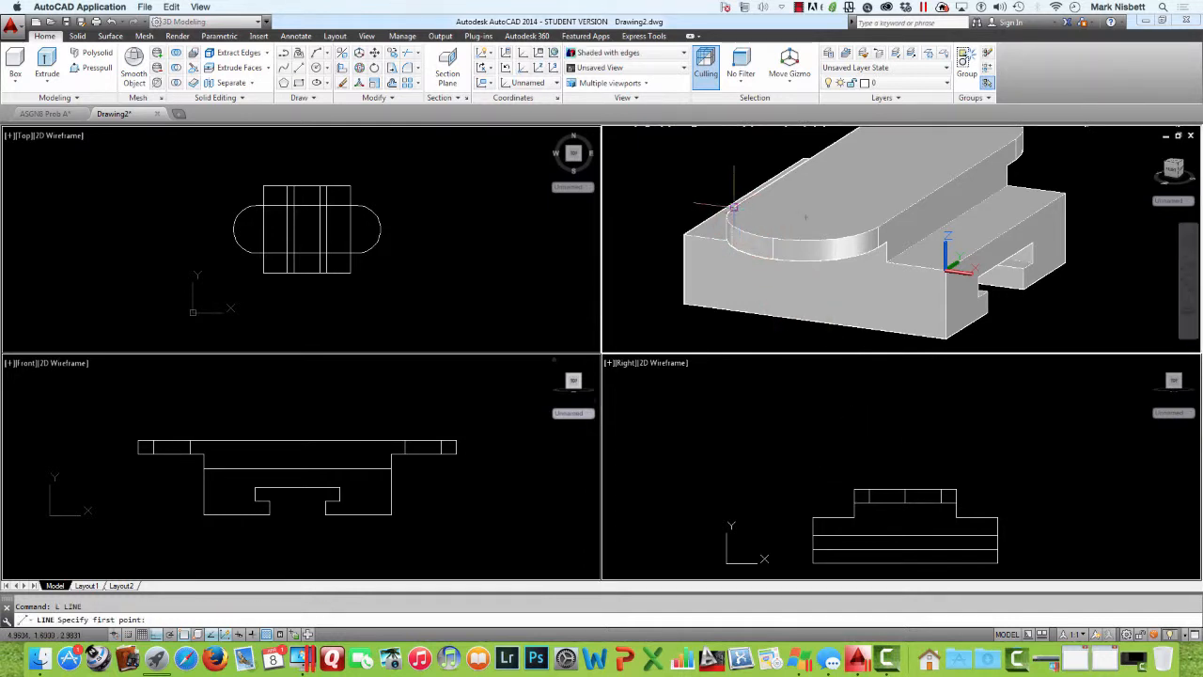
{"action": "left_click", "coordinate": [734, 218]}
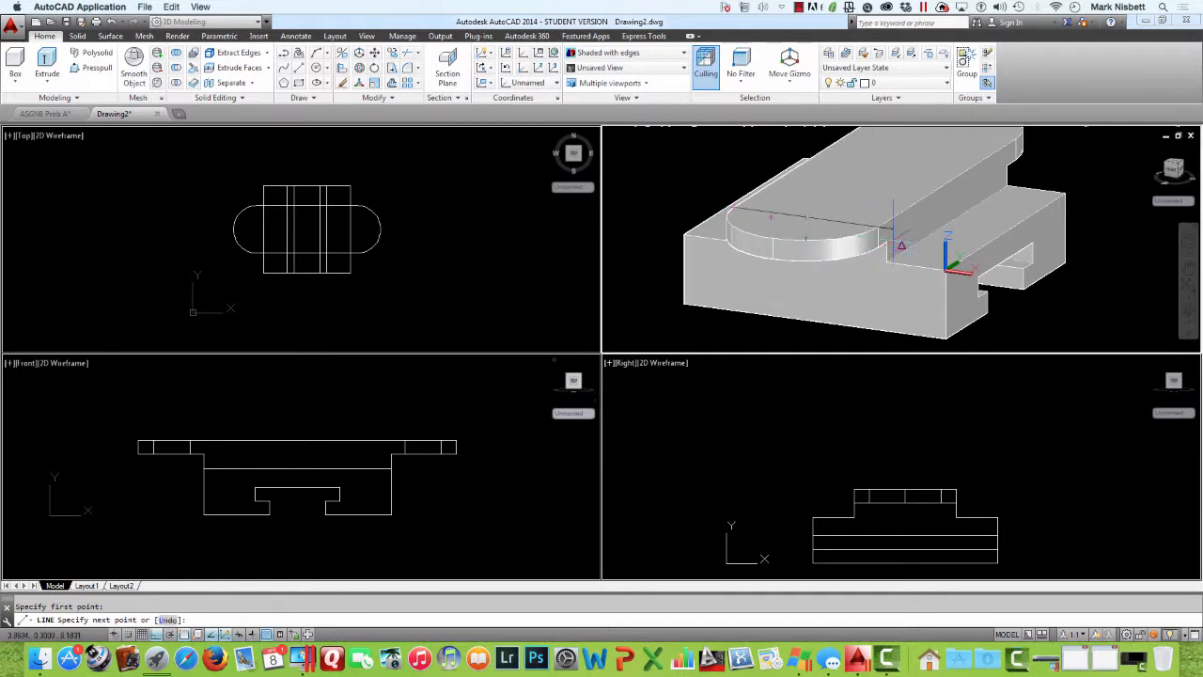
{"action": "left_click", "coordinate": [1075, 252]}
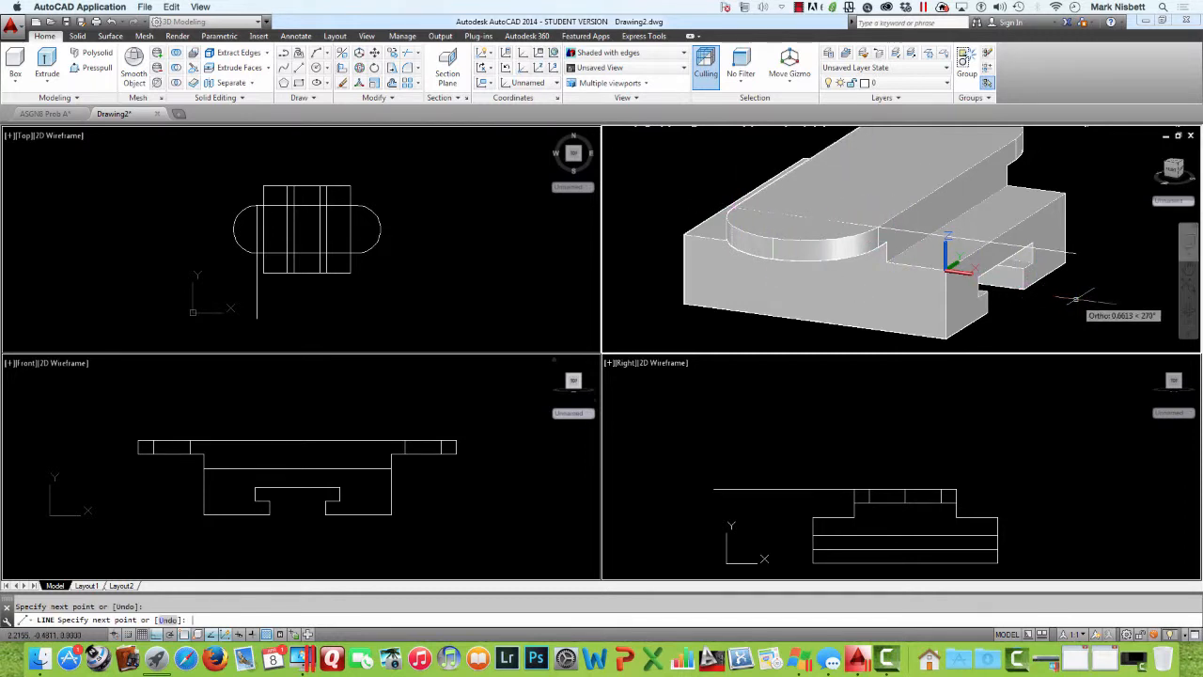
{"action": "key", "text": "Escape"}
{"action": "left_click", "coordinate": [732, 412]}
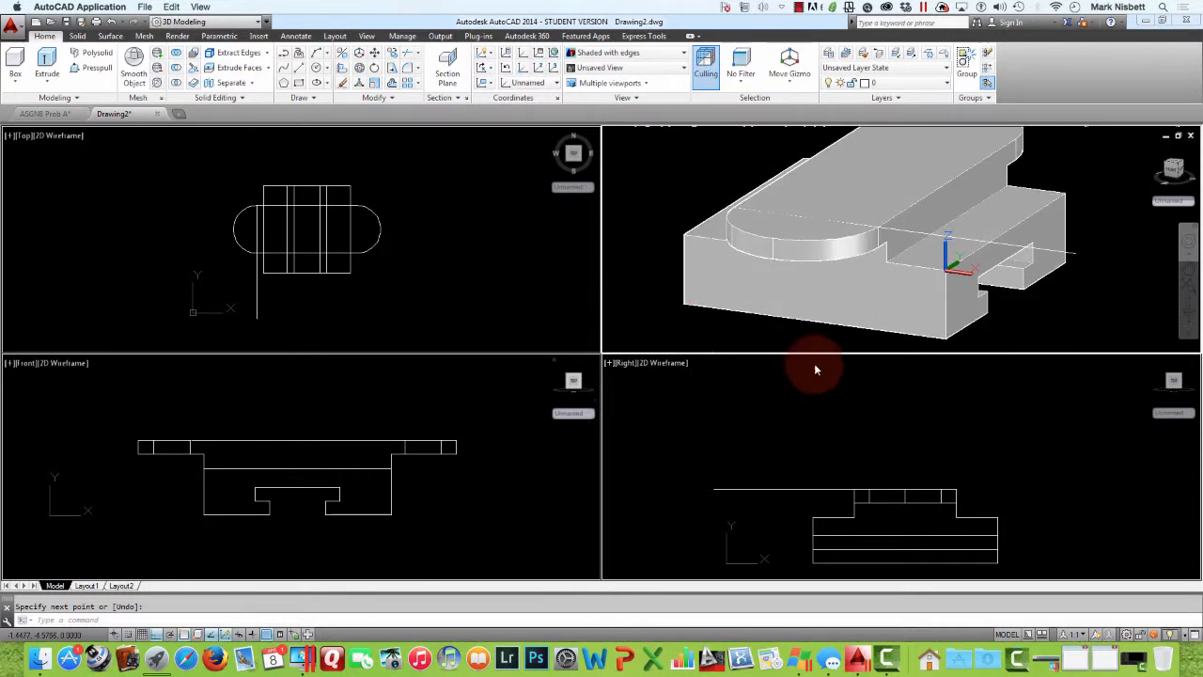
{"action": "left_click", "coordinate": [882, 466]}
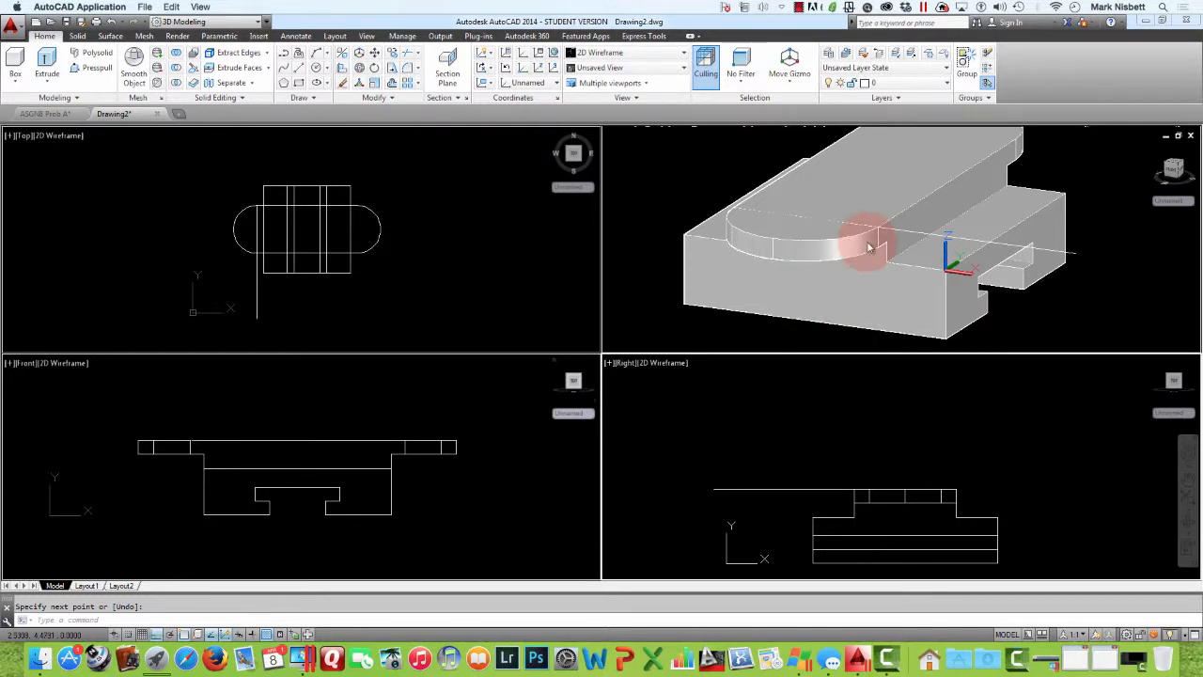
Step: Draw a lengthwise line on the plate's upper face from the near end arc's centre, extending past the far rounded end
{"action": "left_click", "coordinate": [929, 252]}
{"action": "scroll", "coordinate": [930, 249], "scroll_direction": "down", "scroll_amount": 3}
{"action": "scroll", "coordinate": [1031, 223], "scroll_direction": "up", "scroll_amount": 2}
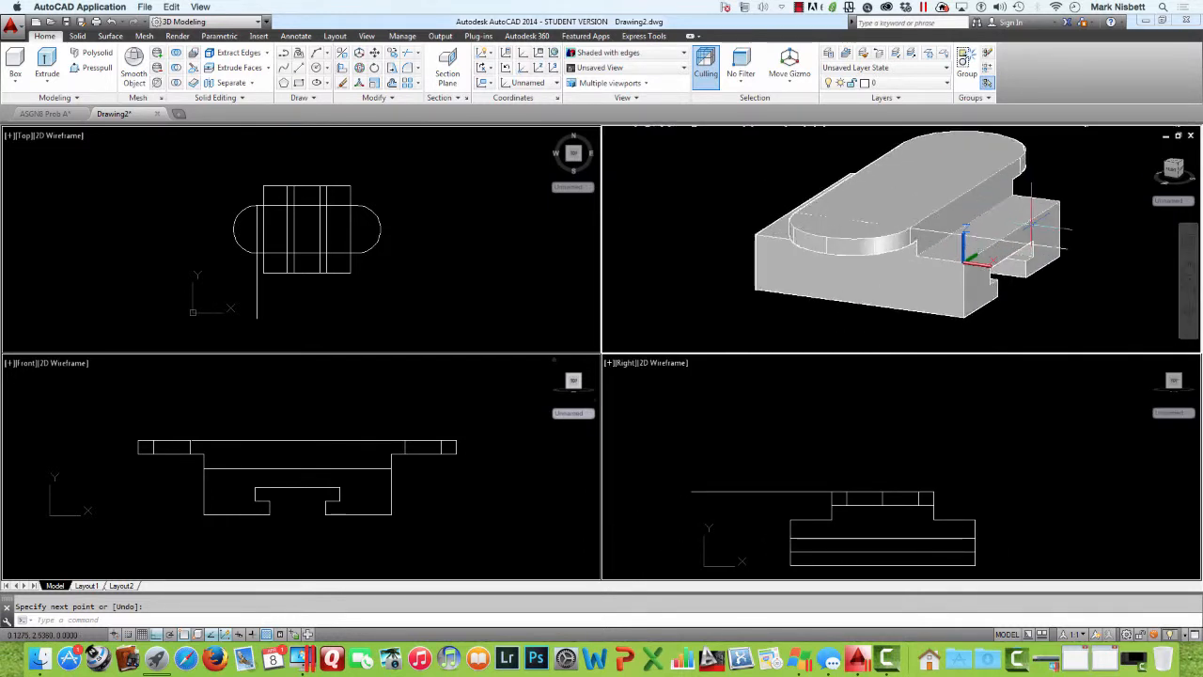
{"action": "middle_click_drag", "start_coordinate": [1021, 234], "coordinate": [1001, 251]}
{"action": "type", "text": "l"}
{"action": "key", "text": "Return"}
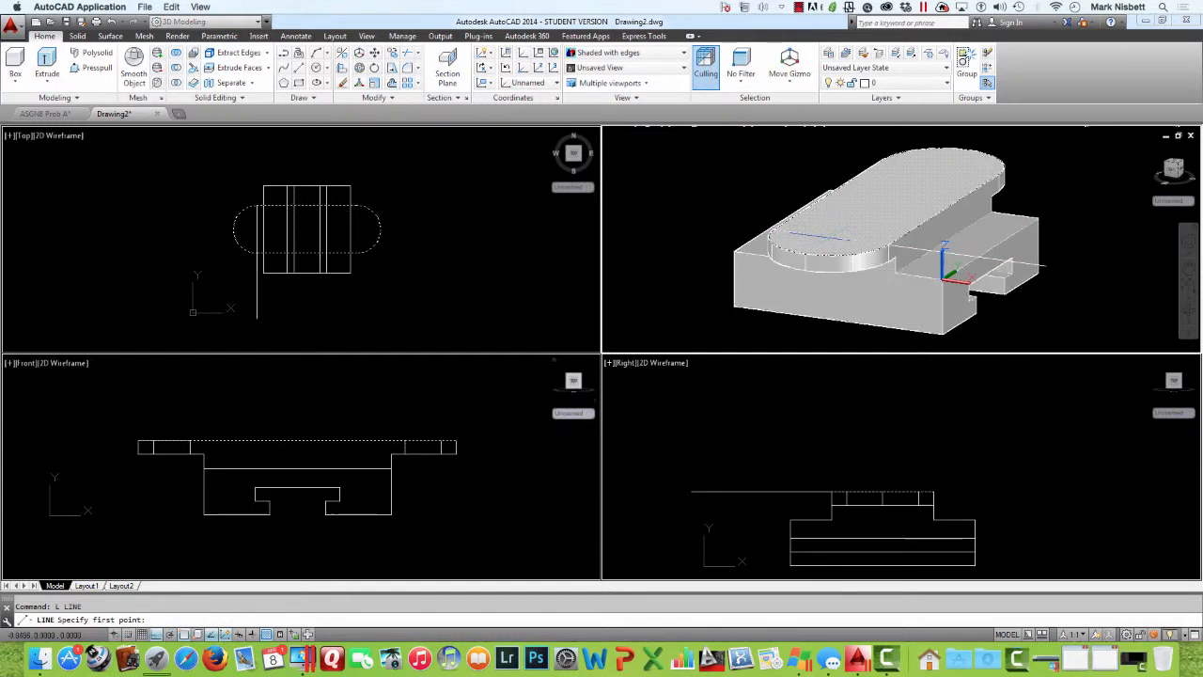
{"action": "left_click", "coordinate": [830, 237]}
{"action": "left_click", "coordinate": [1024, 143]}
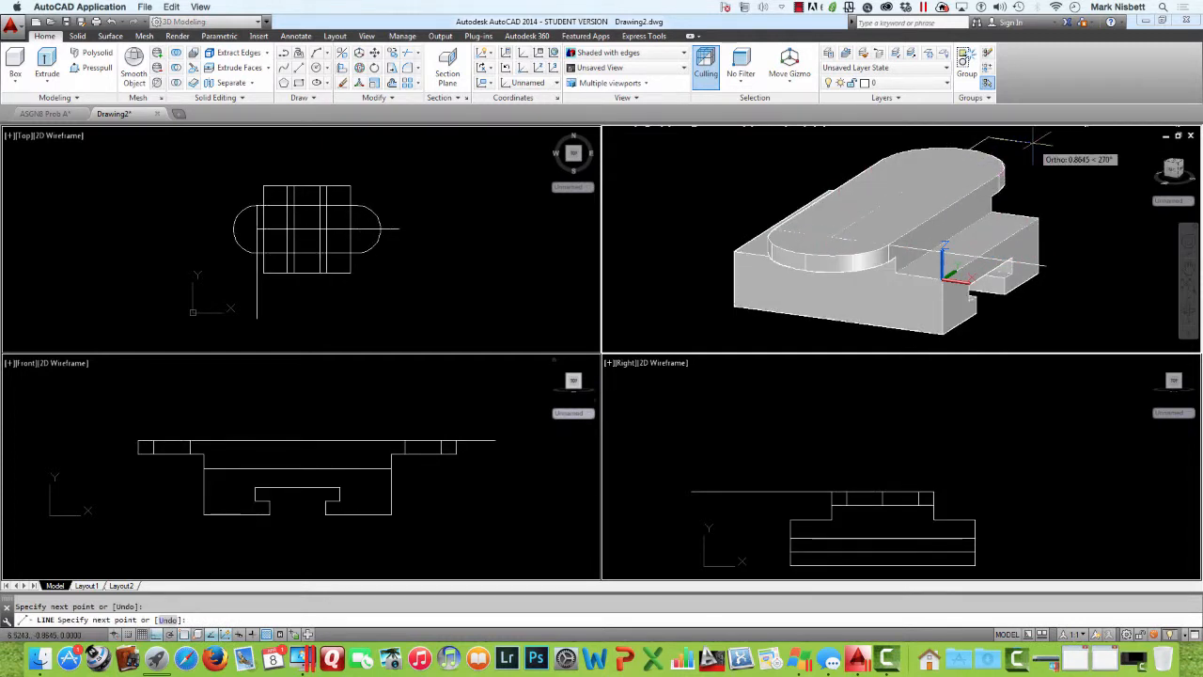
{"action": "key", "text": "Escape"}
Step: Finish the lengthwise construction line and stretch its near end outward past the plate's near rounded end
{"action": "left_click", "coordinate": [477, 204]}
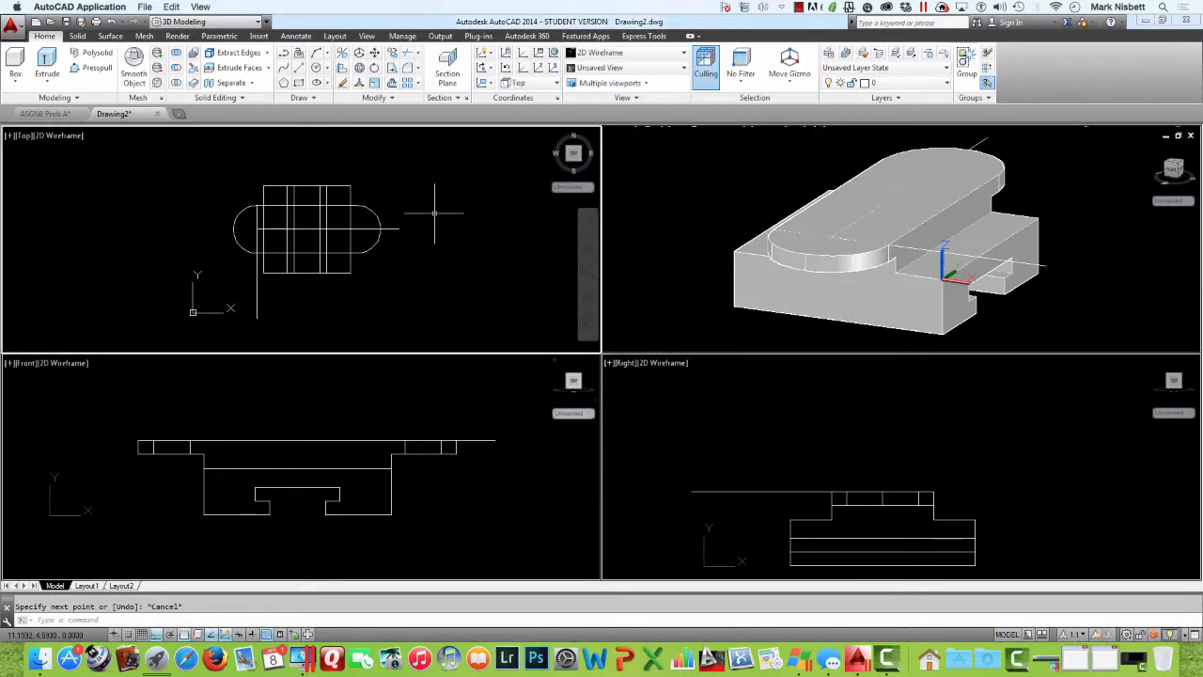
{"action": "left_click", "coordinate": [390, 228]}
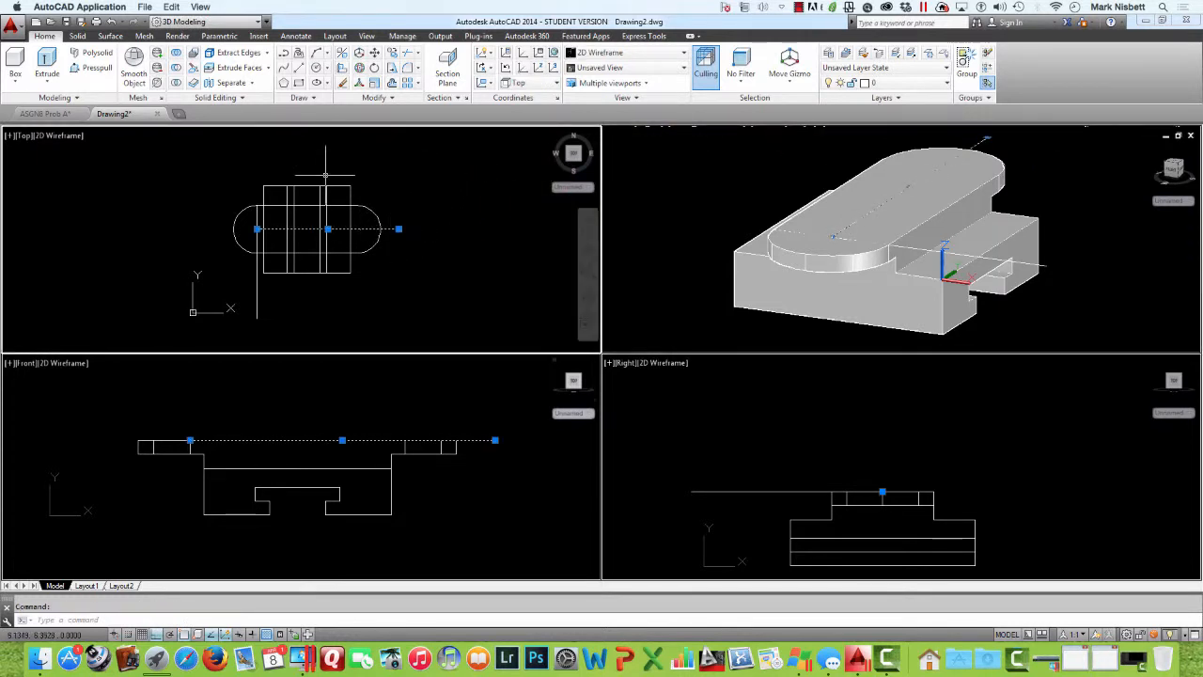
{"action": "left_click", "coordinate": [256, 229]}
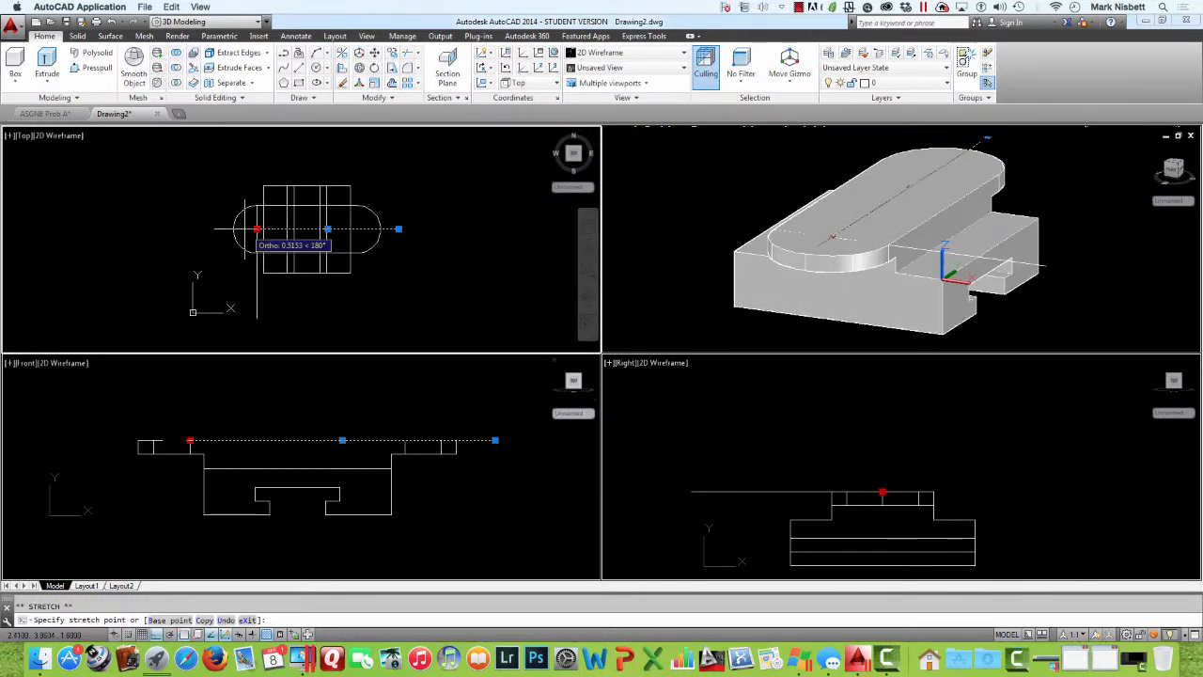
{"action": "left_click", "coordinate": [144, 226]}
{"action": "key", "text": "Escape"}
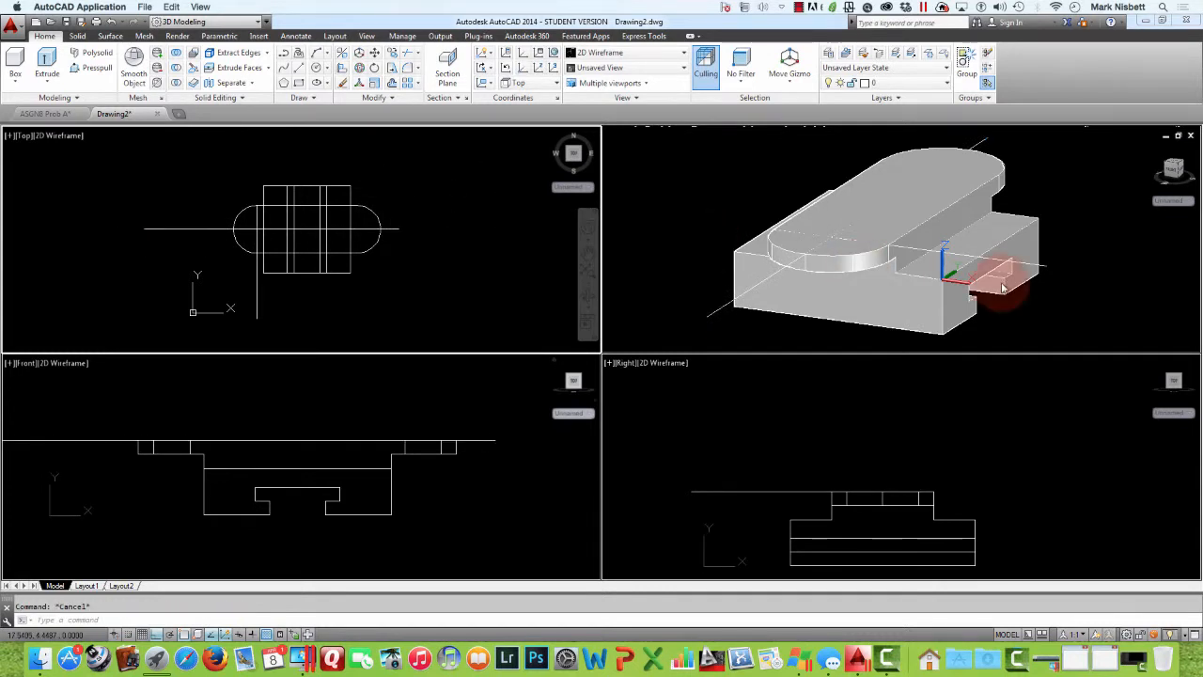
Step: Stretch the crosswise construction line at the near end arc so it also extends beyond the plate's opposite straight edge
{"action": "left_click", "coordinate": [1050, 268]}
{"action": "left_click", "coordinate": [1038, 262]}
{"action": "left_click", "coordinate": [1037, 265]}
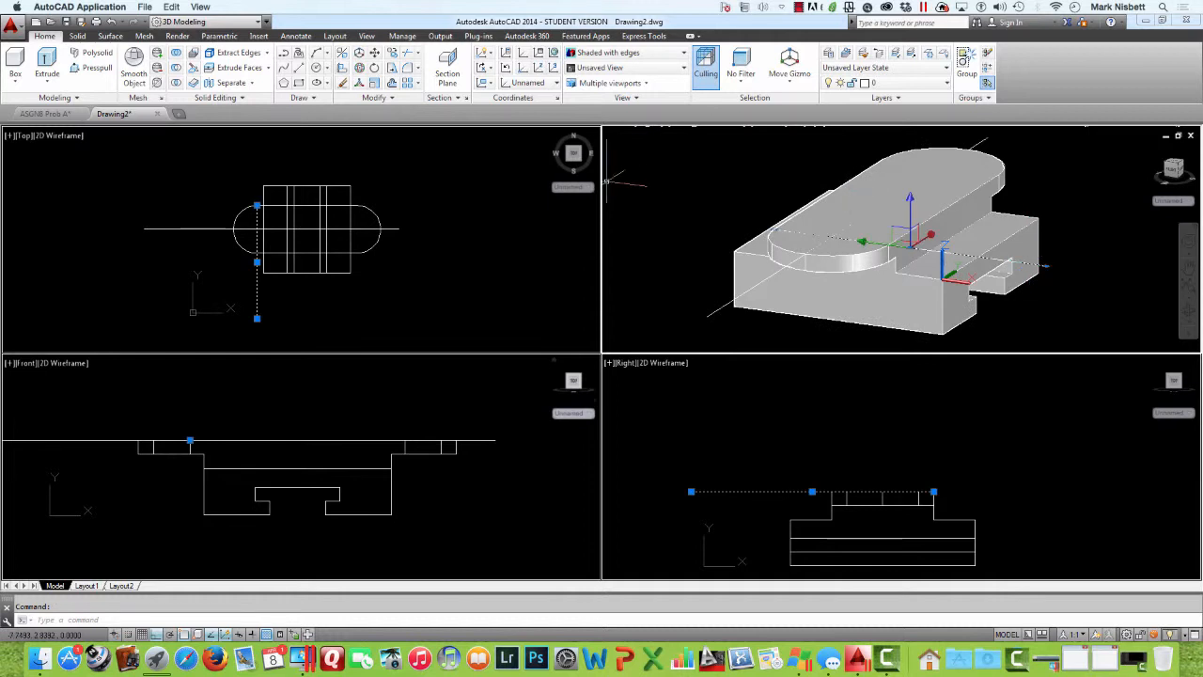
{"action": "left_click", "coordinate": [258, 206]}
{"action": "left_click", "coordinate": [258, 206]}
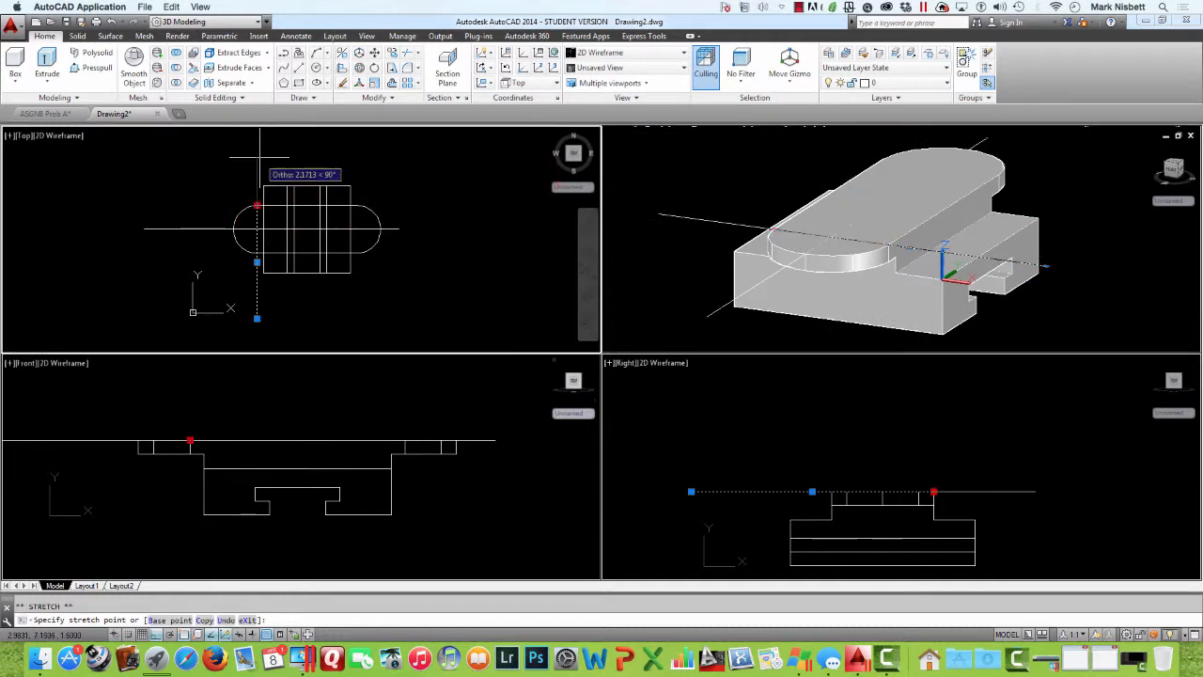
{"action": "left_click", "coordinate": [258, 153]}
{"action": "key", "text": "Escape"}
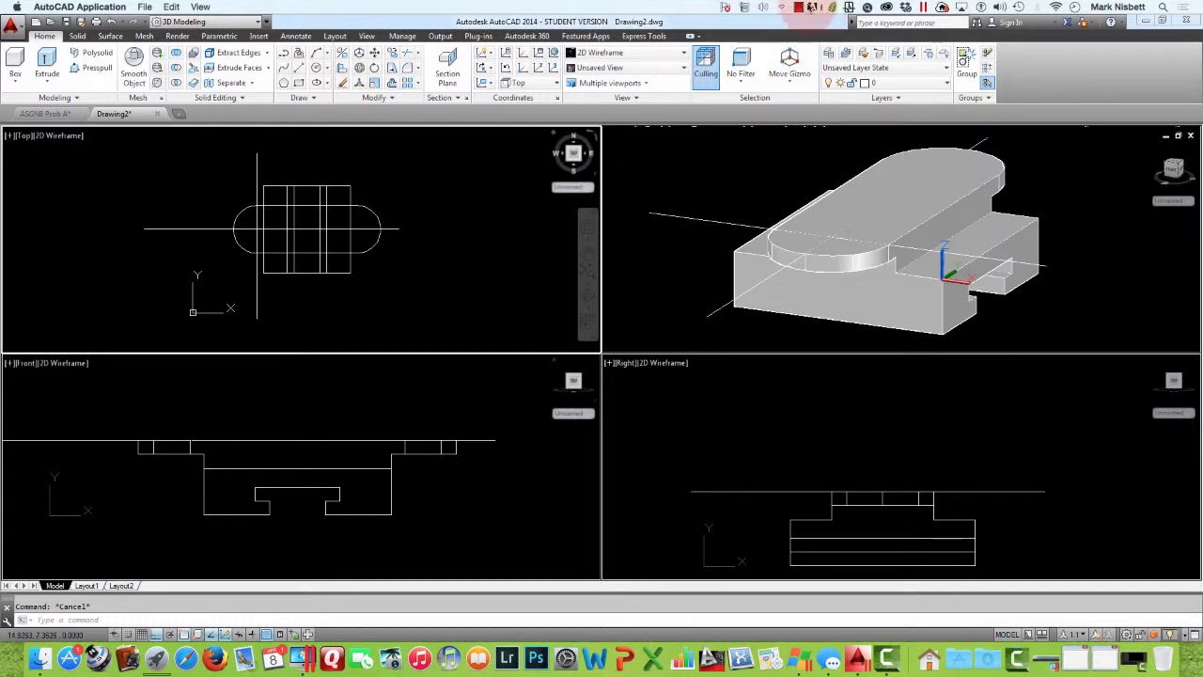
{"action": "left_click", "coordinate": [801, 8]}
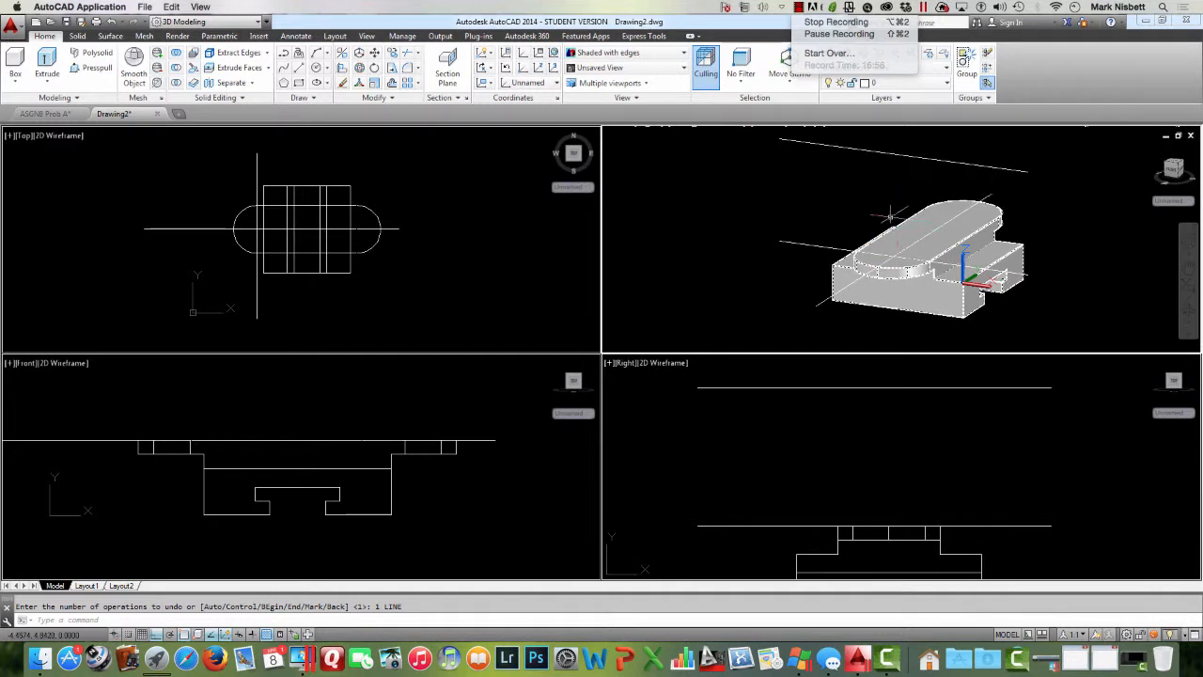
Step: Draw a vertical line from the near end arc's centre on the plate up to the parallel construction line above
{"action": "type", "text": "l"}
{"action": "key", "text": "Return"}
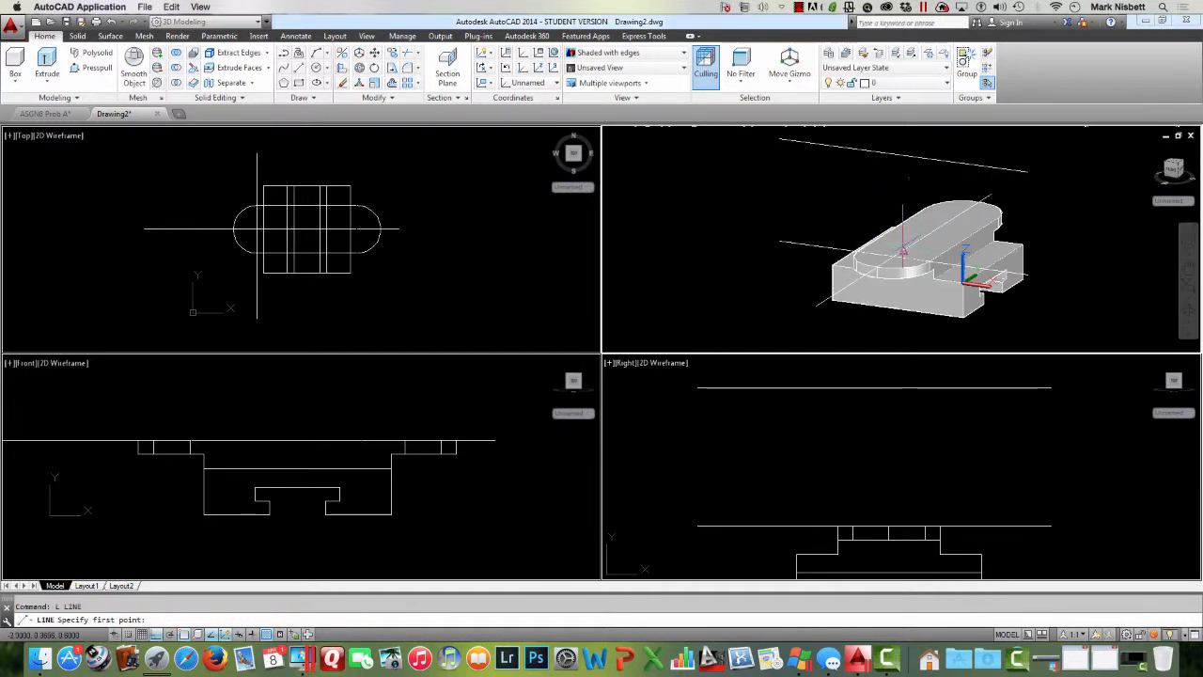
{"action": "left_click", "coordinate": [893, 255]}
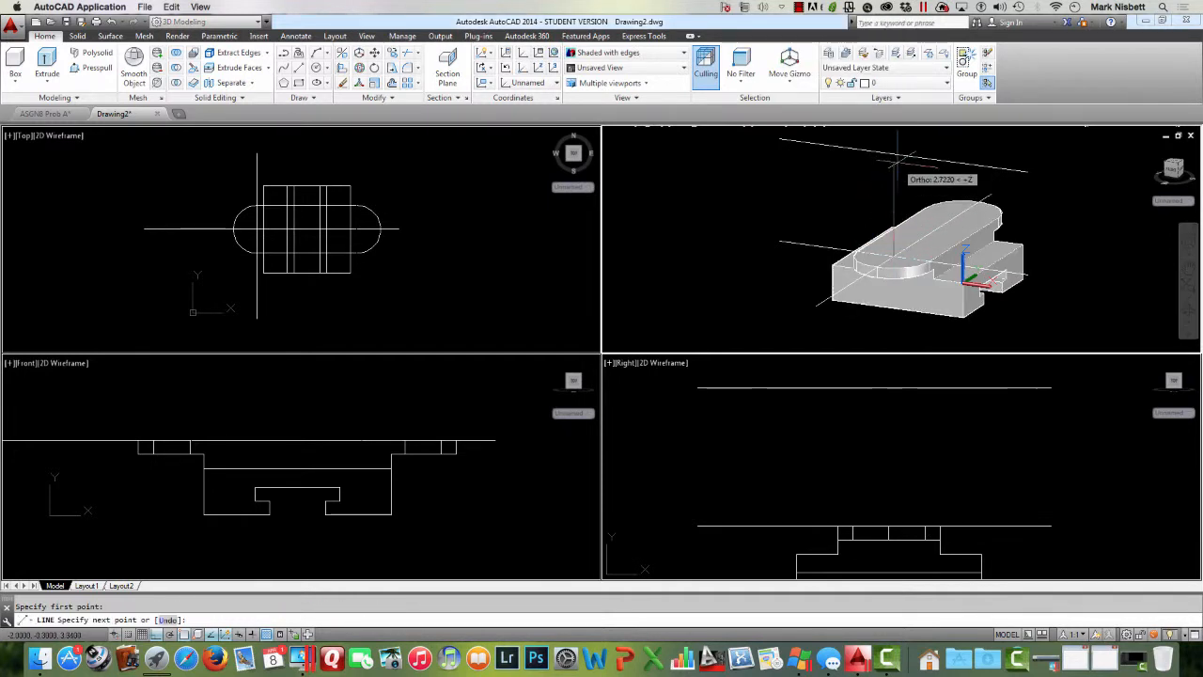
{"action": "left_click", "coordinate": [899, 443]}
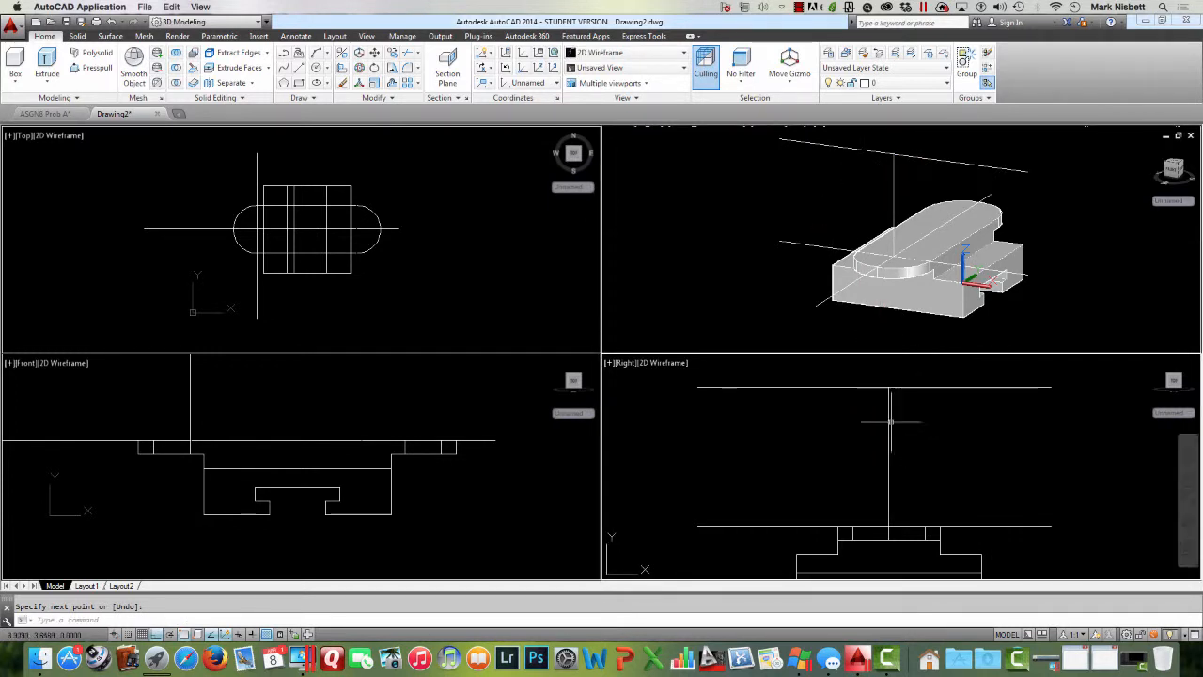
Step: Check the ASGN8 Prob A sheet's front and side views for the tapered upright's dimensions, and return to Drawing2
{"action": "left_click", "coordinate": [47, 113]}
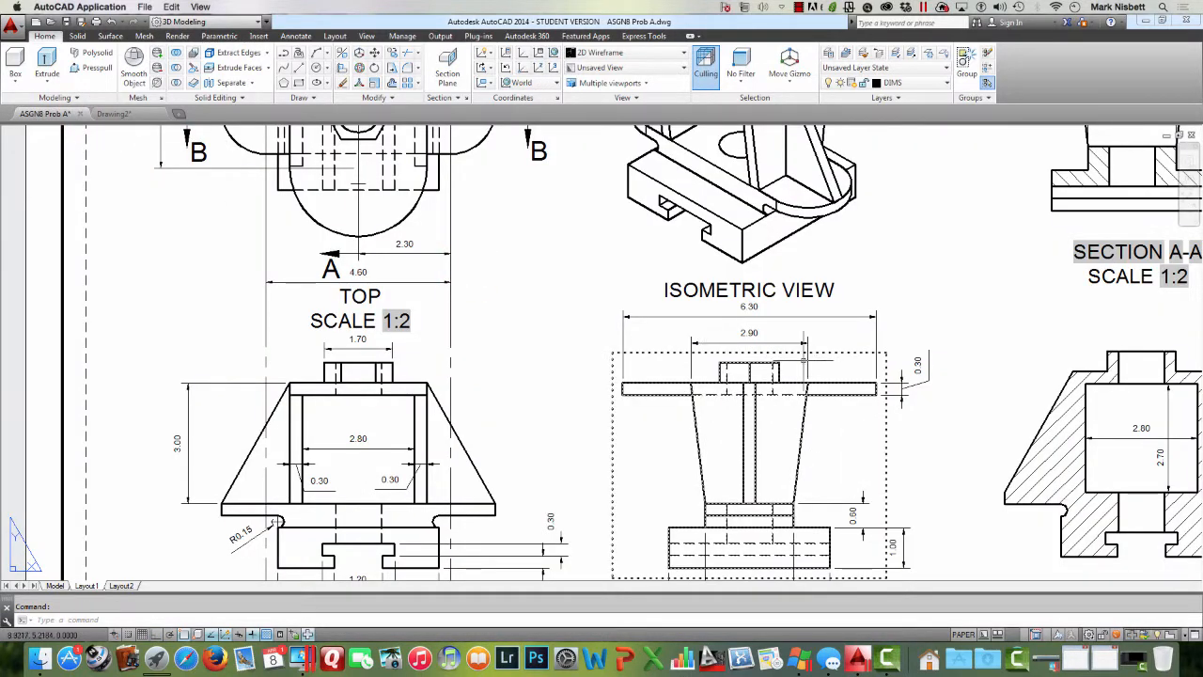
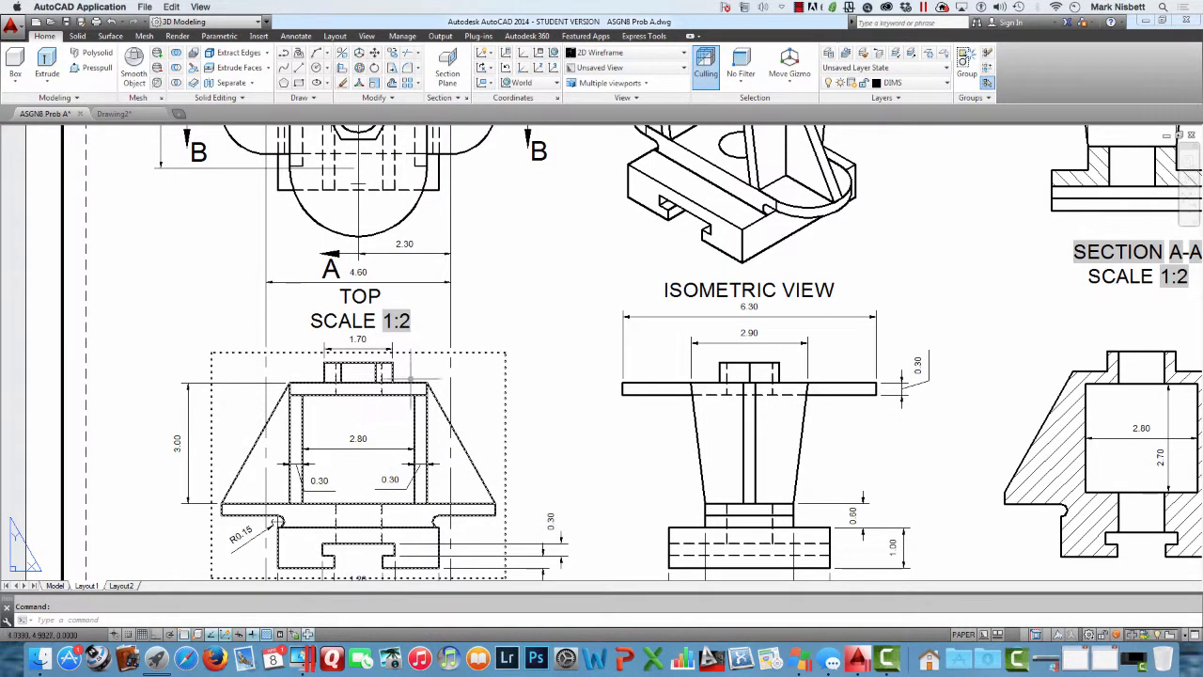
{"action": "left_click", "coordinate": [136, 119]}
{"action": "left_click", "coordinate": [134, 113]}
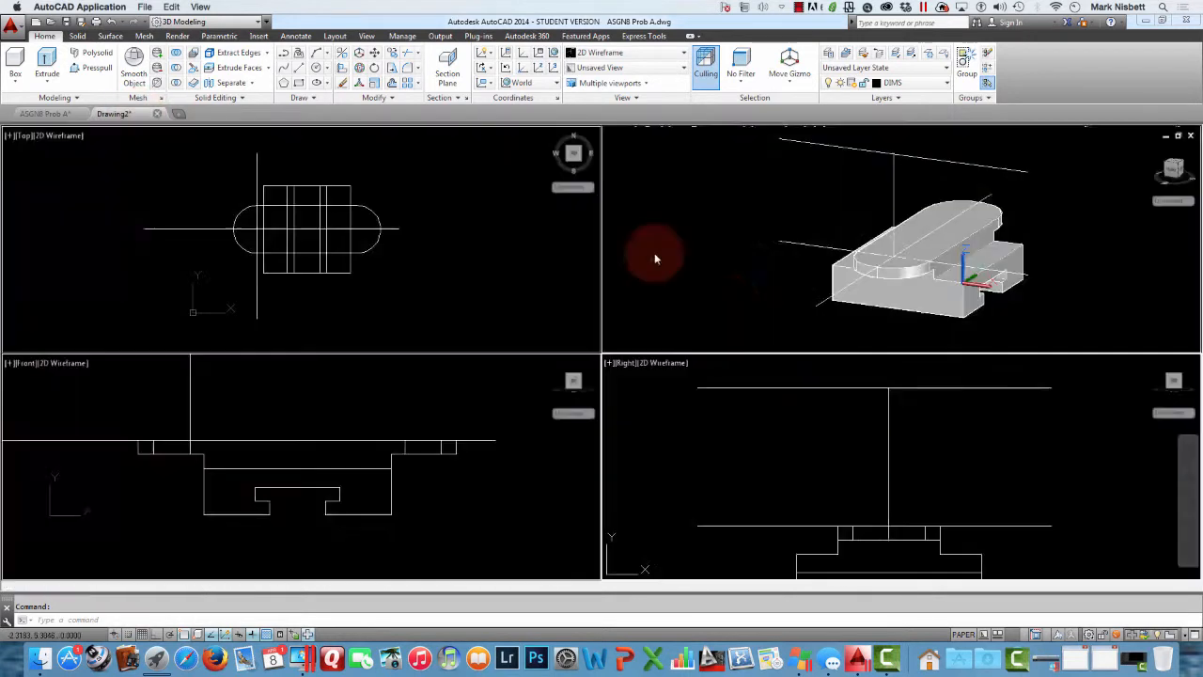
Step: Offset the vertical centre line by 1.45 to both sides between the two crosswise construction lines
{"action": "left_click", "coordinate": [934, 184]}
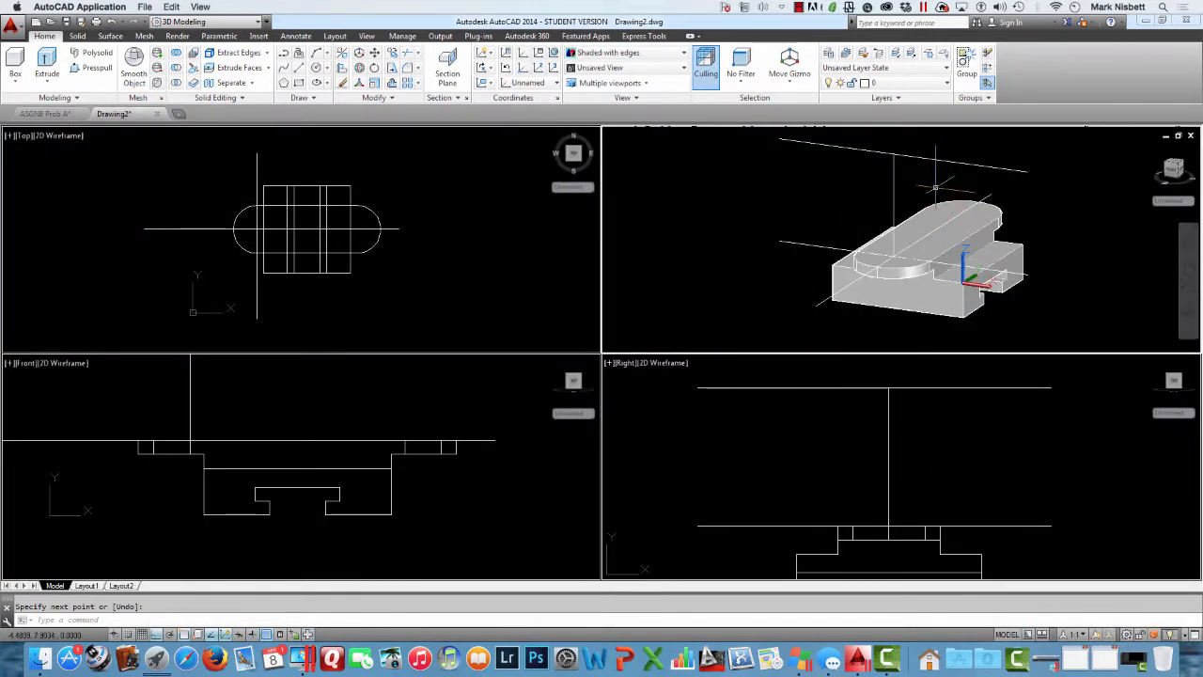
{"action": "left_click", "coordinate": [871, 459]}
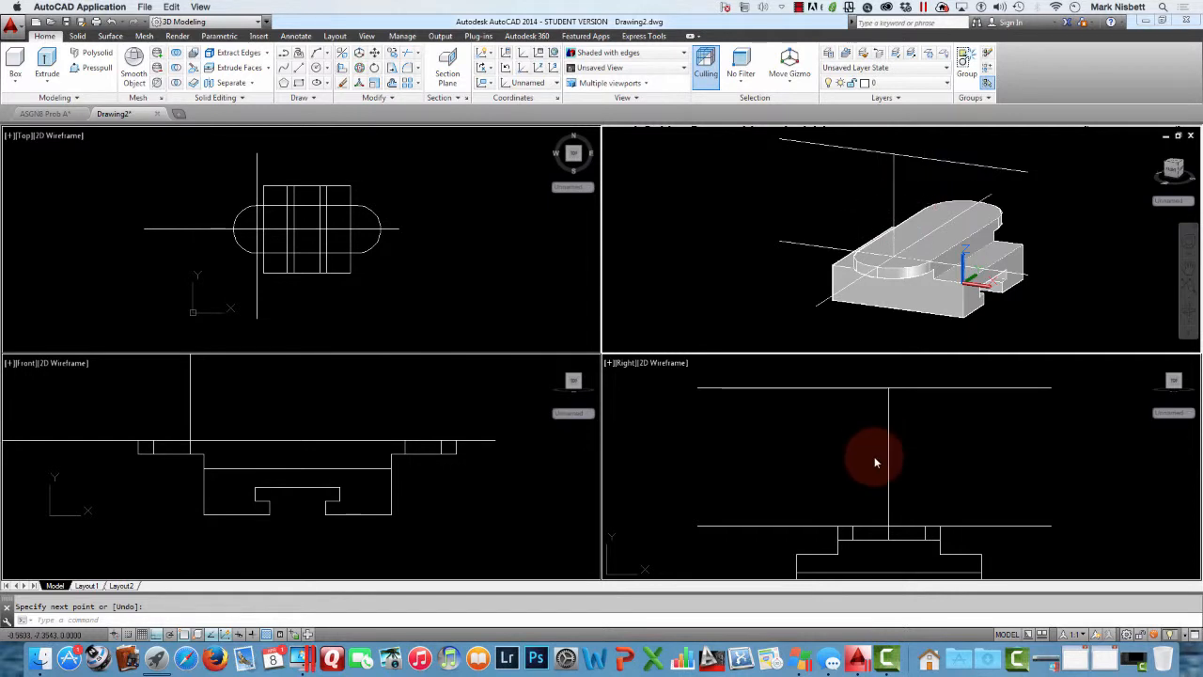
{"action": "type", "text": "o"}
{"action": "key", "text": "Return"}
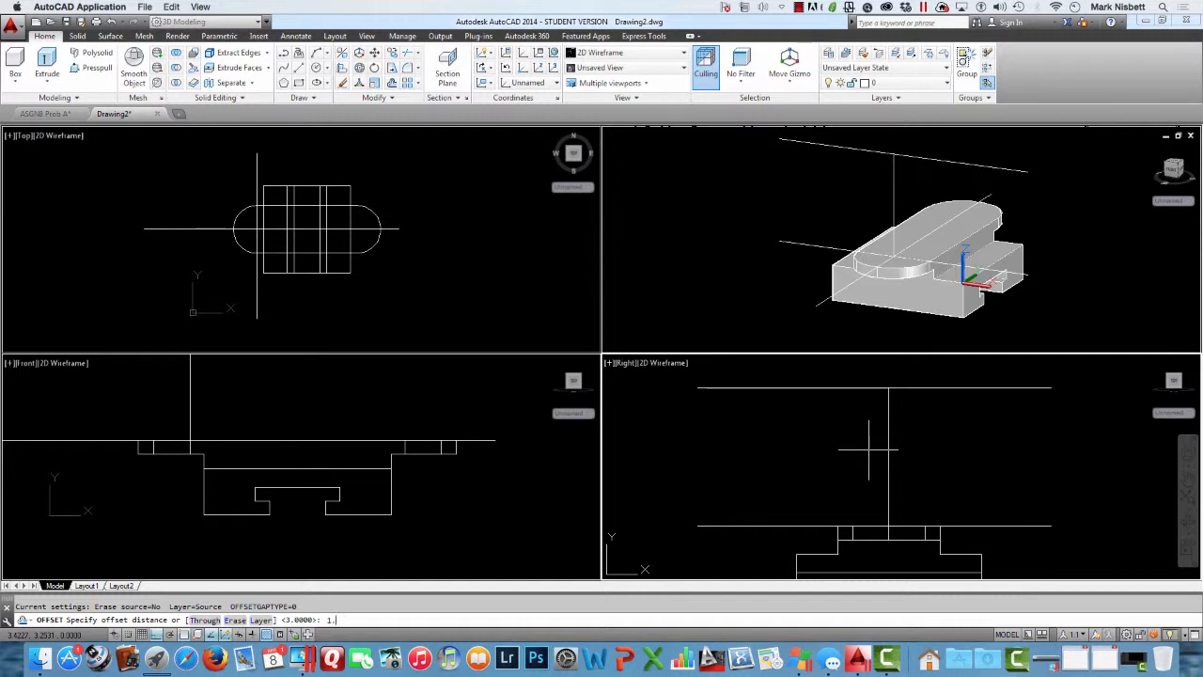
{"action": "type", "text": "5"}
{"action": "key", "text": "Return"}
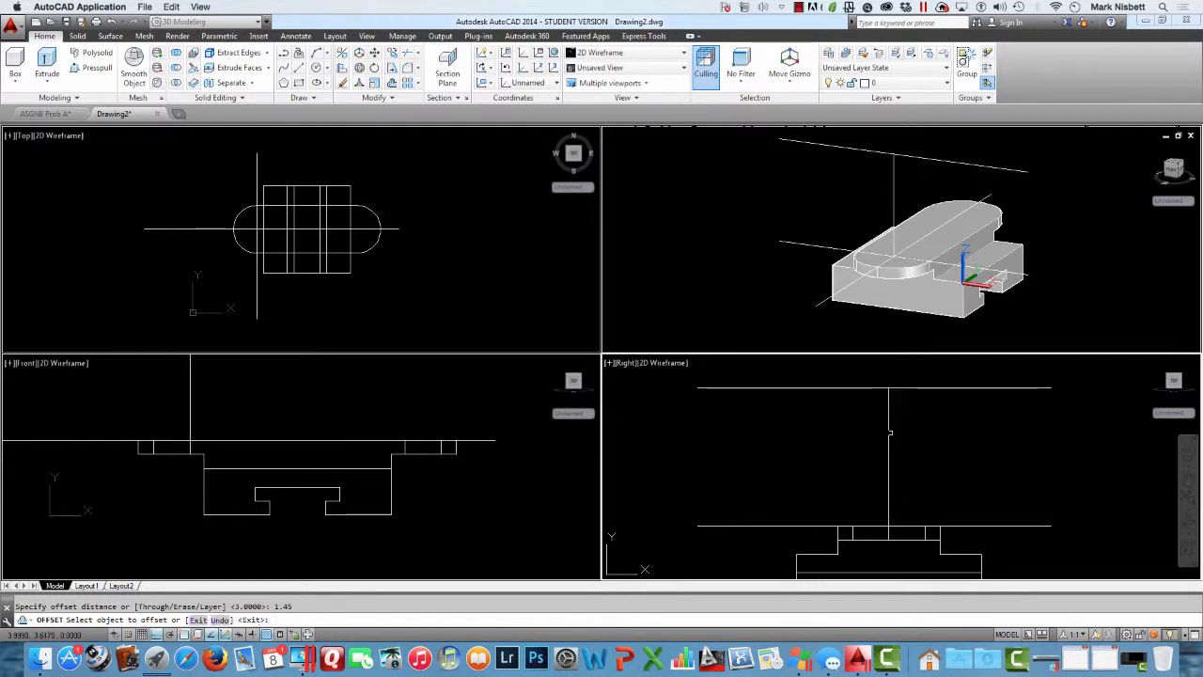
{"action": "left_click", "coordinate": [888, 419]}
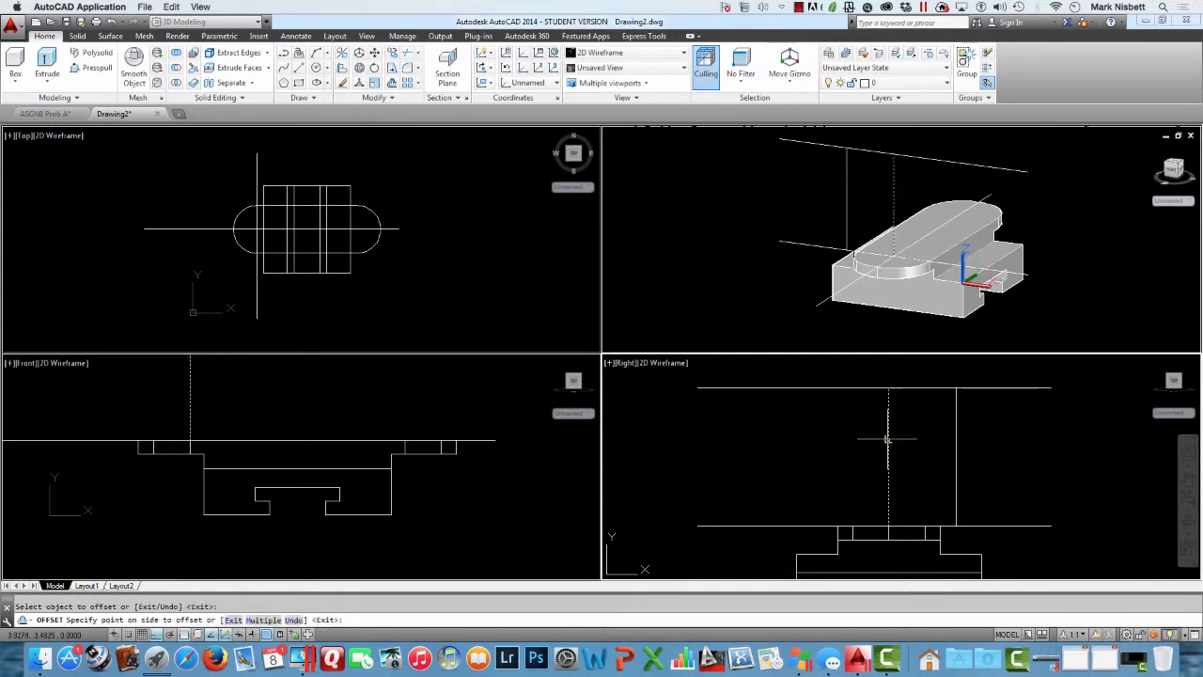
{"action": "left_click", "coordinate": [850, 427]}
{"action": "key", "text": "Escape"}
Step: Draw two slanted lines from the upper ends of the offset verticals down to the end-arc endpoints on the plate's upper face
{"action": "left_click", "coordinate": [964, 184]}
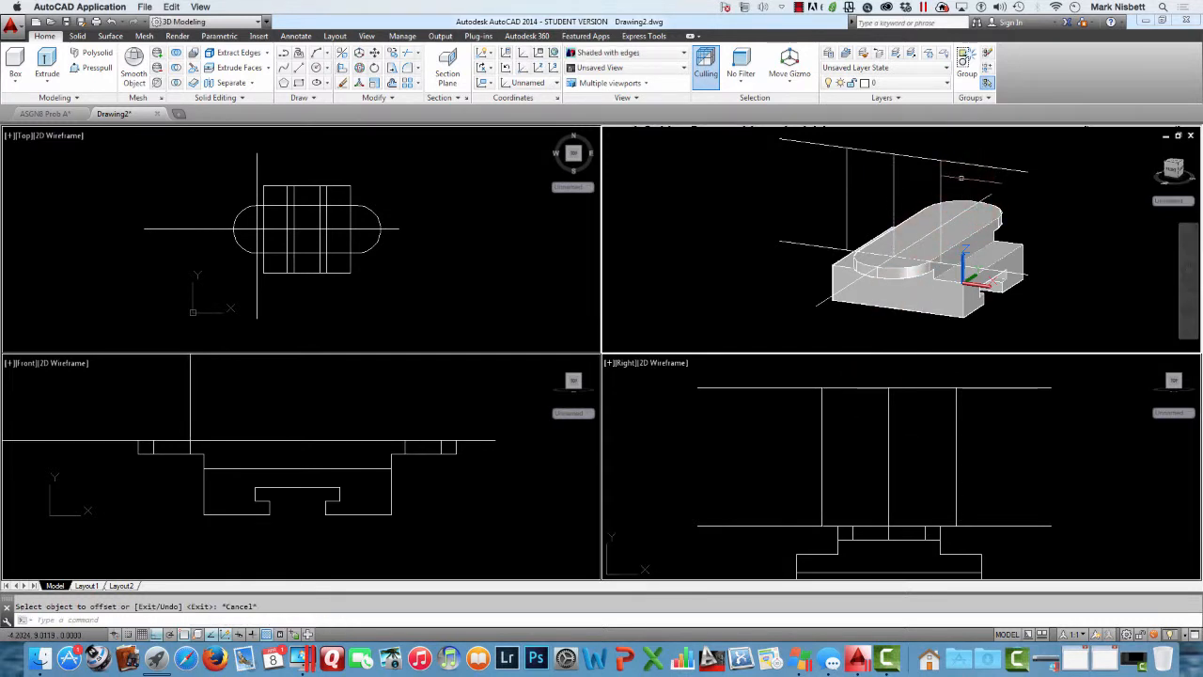
{"action": "type", "text": "l"}
{"action": "key", "text": "Return"}
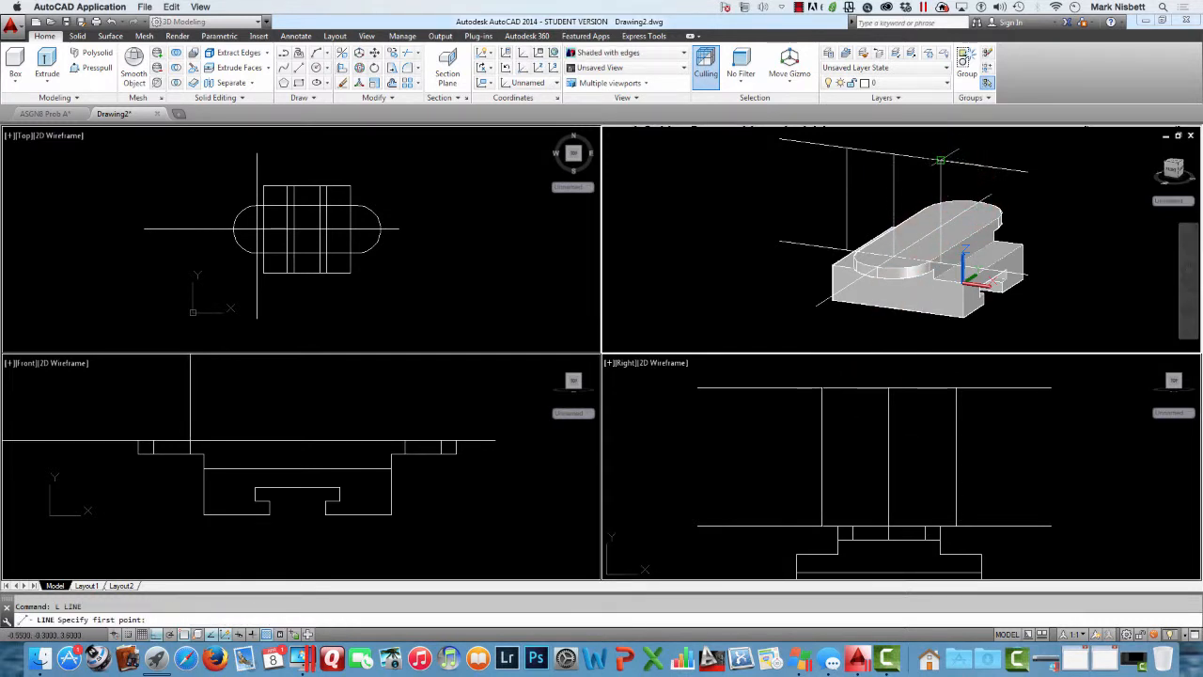
{"action": "left_click", "coordinate": [940, 160]}
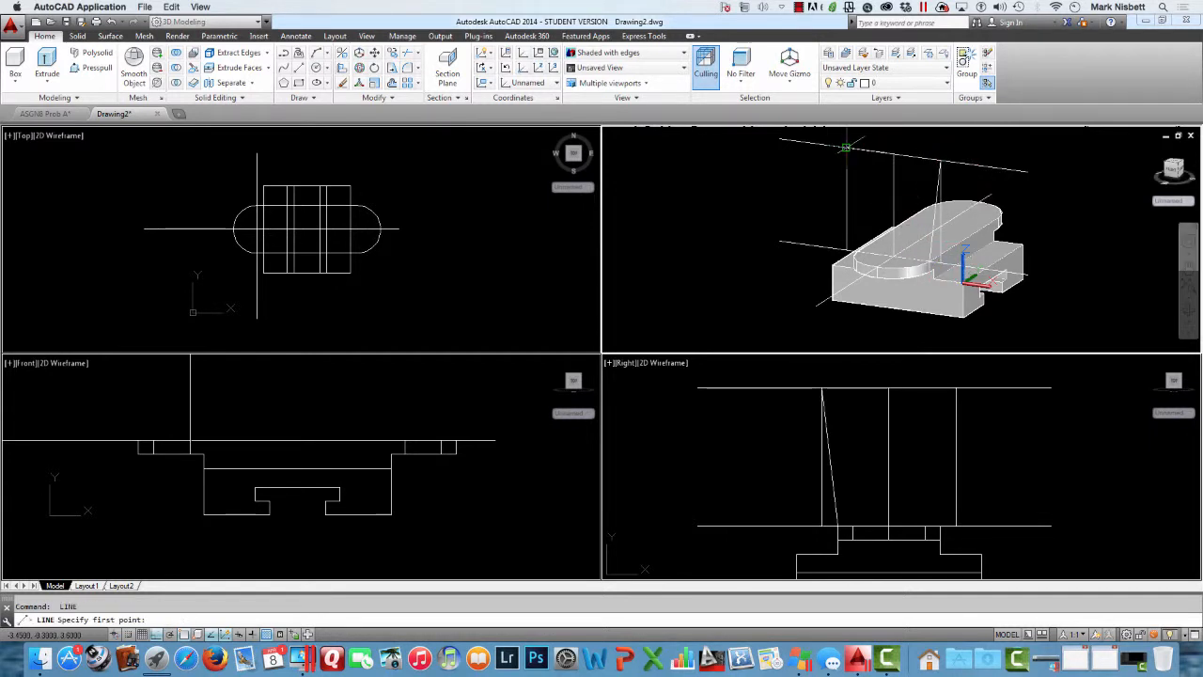
{"action": "left_click", "coordinate": [858, 252]}
{"action": "key", "text": "Return"}
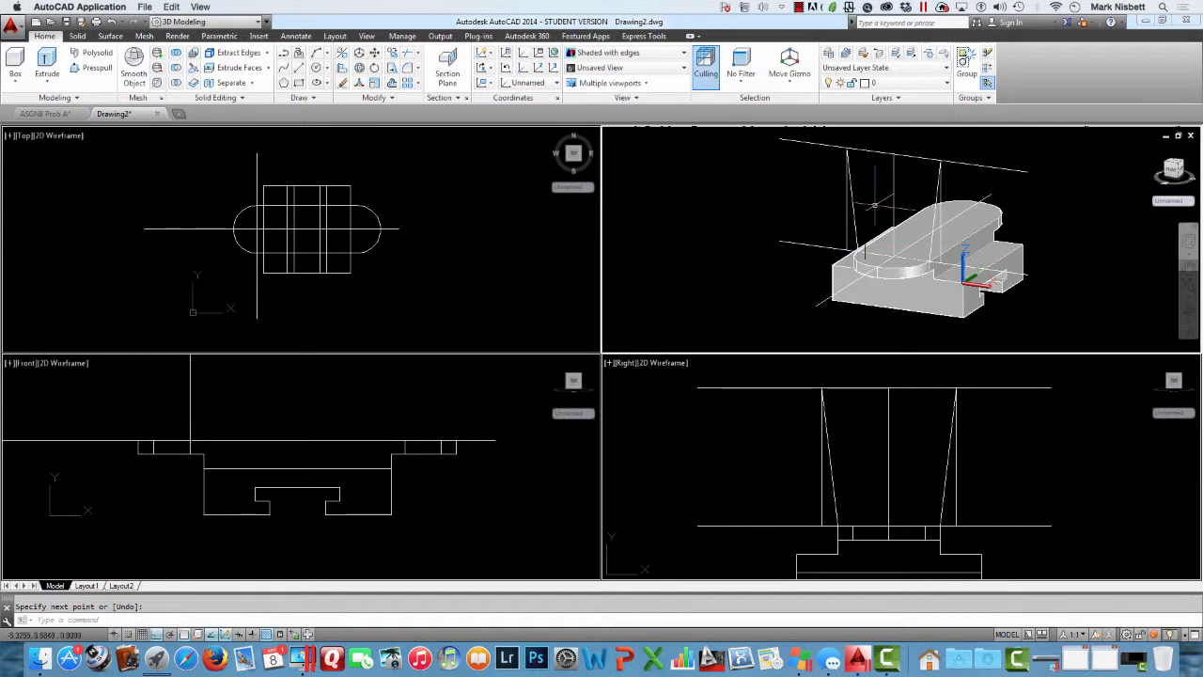
Step: Erase the two offset vertical lines beside the slanted sides of the tapered upright profile
{"action": "left_click", "coordinate": [924, 457]}
{"action": "type", "text": "e"}
{"action": "key", "text": "Return"}
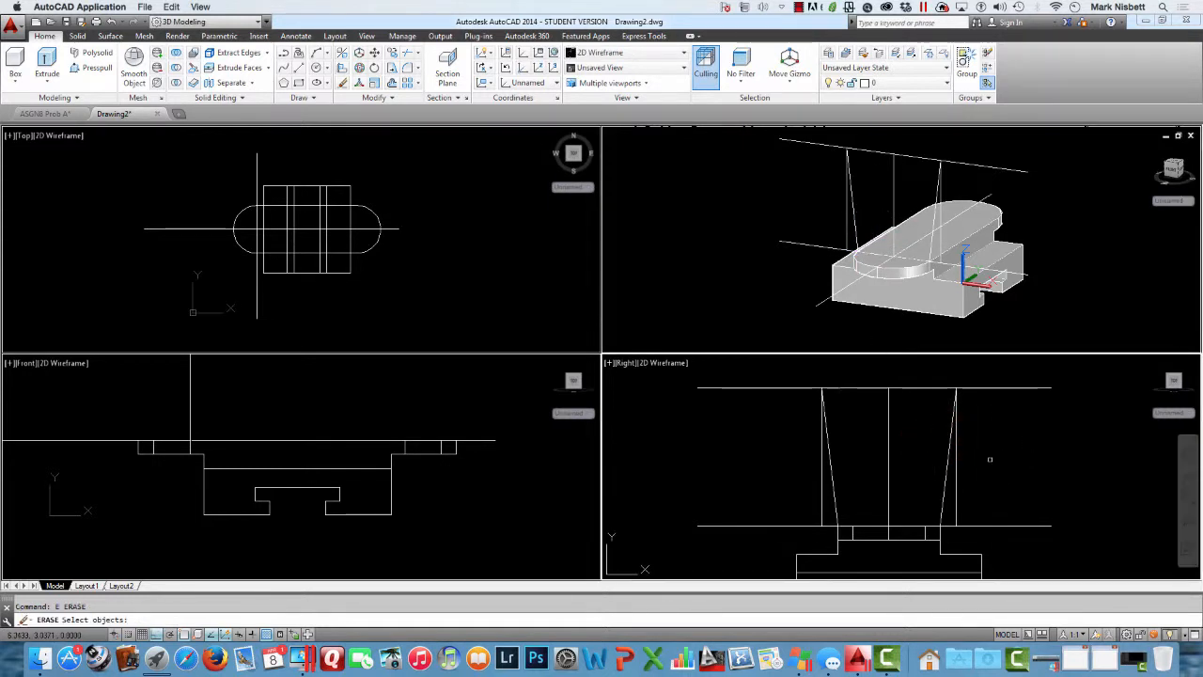
{"action": "left_click", "coordinate": [956, 478]}
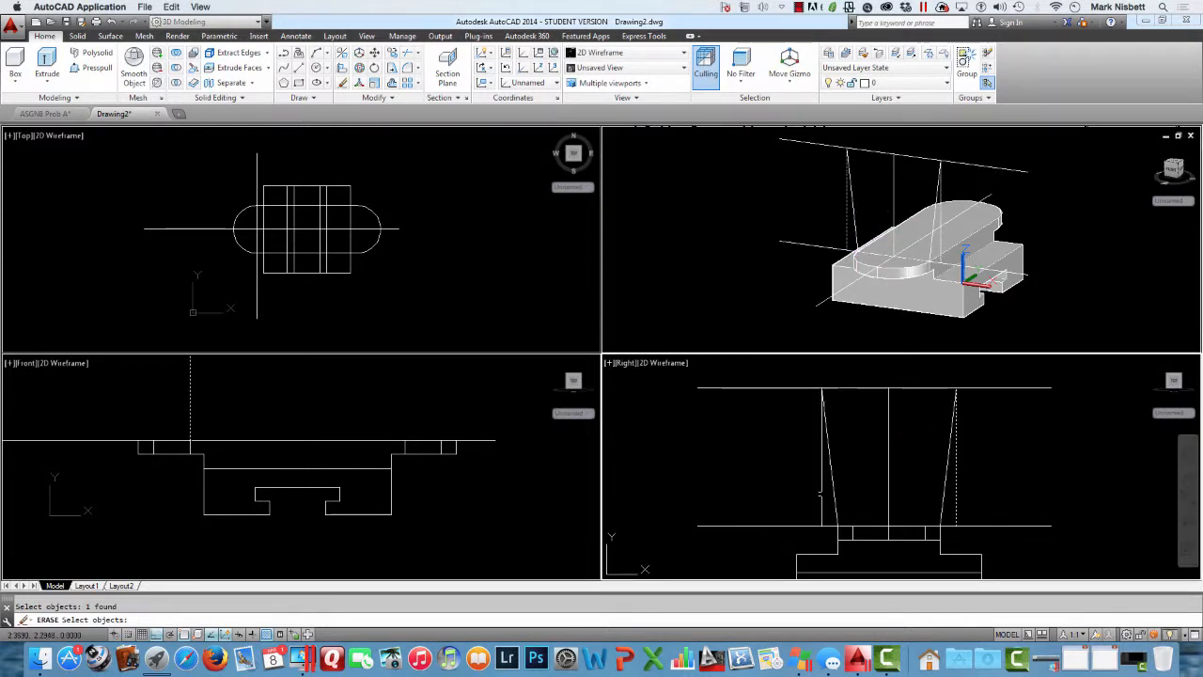
{"action": "key", "text": "Return"}
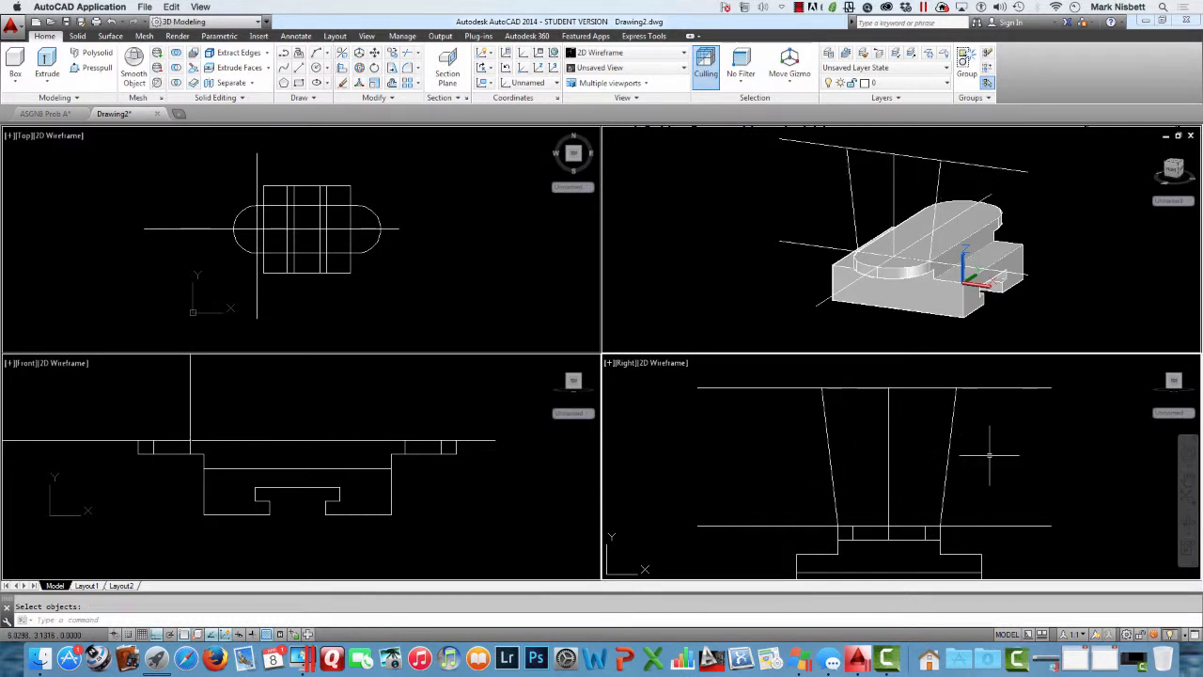
Step: Trim the upper and lower crosswise lines where they extend beyond the slanted sides of the upright profile
{"action": "type", "text": "tr"}
{"action": "key", "text": "Return"}
{"action": "key", "text": "Return"}
{"action": "left_click", "coordinate": [1006, 390]}
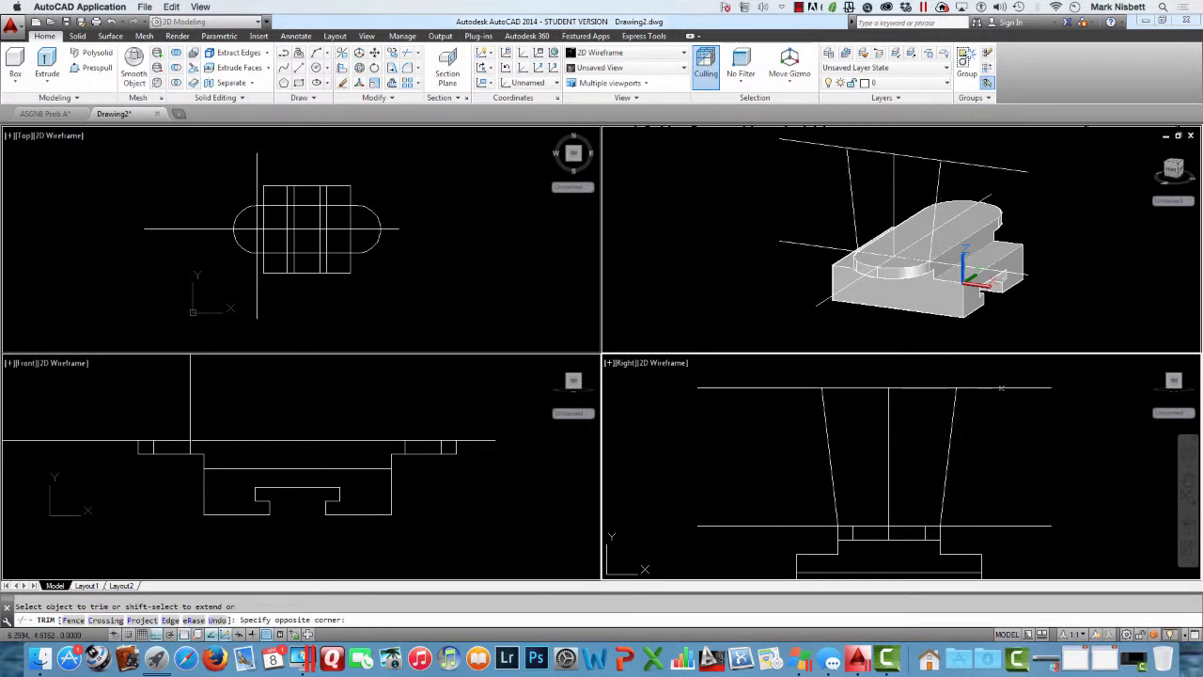
{"action": "left_click", "coordinate": [1005, 385]}
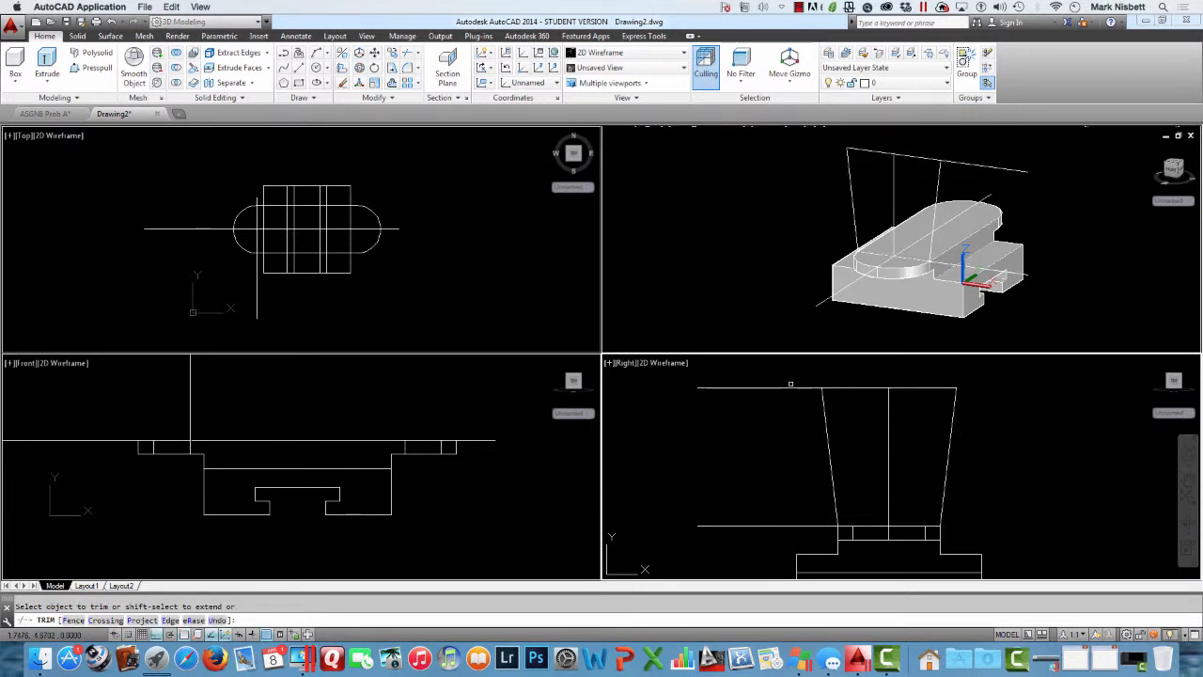
{"action": "left_click", "coordinate": [788, 387]}
{"action": "left_click", "coordinate": [791, 531]}
{"action": "left_click", "coordinate": [790, 516]}
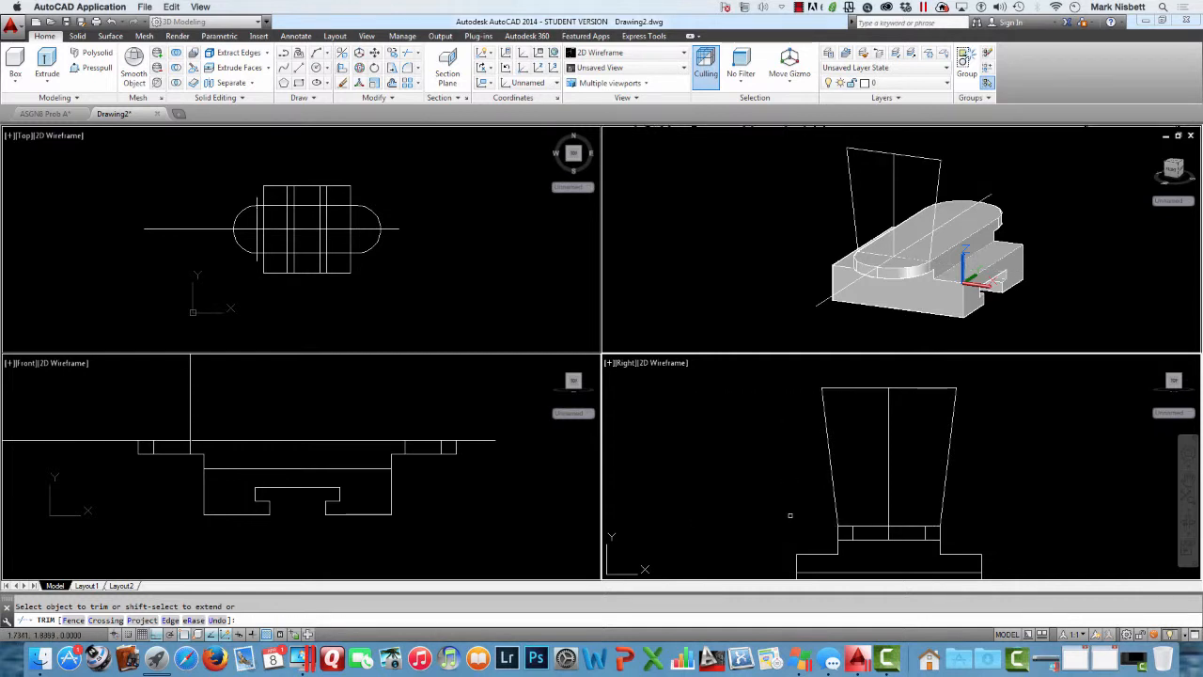
Step: Leave trimming and erase the vertical centre line inside the tapered upright profile
{"action": "key", "text": "Escape"}
{"action": "type", "text": "e"}
{"action": "key", "text": "Return"}
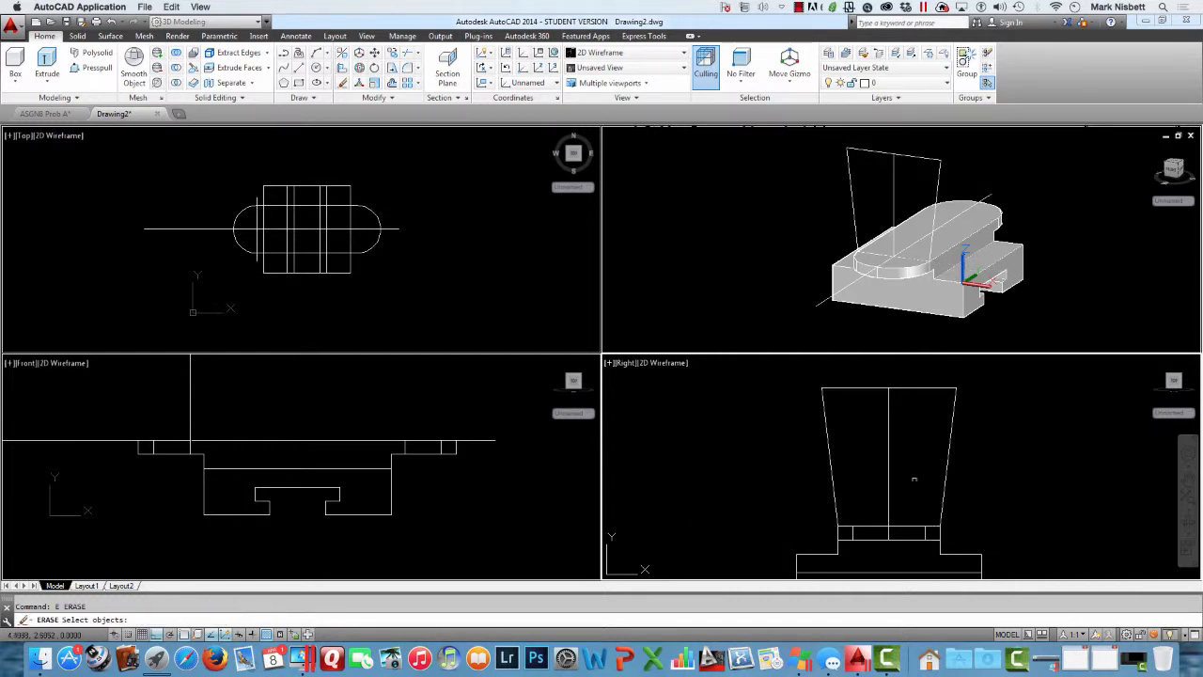
{"action": "left_click", "coordinate": [889, 488]}
{"action": "key", "text": "Return"}
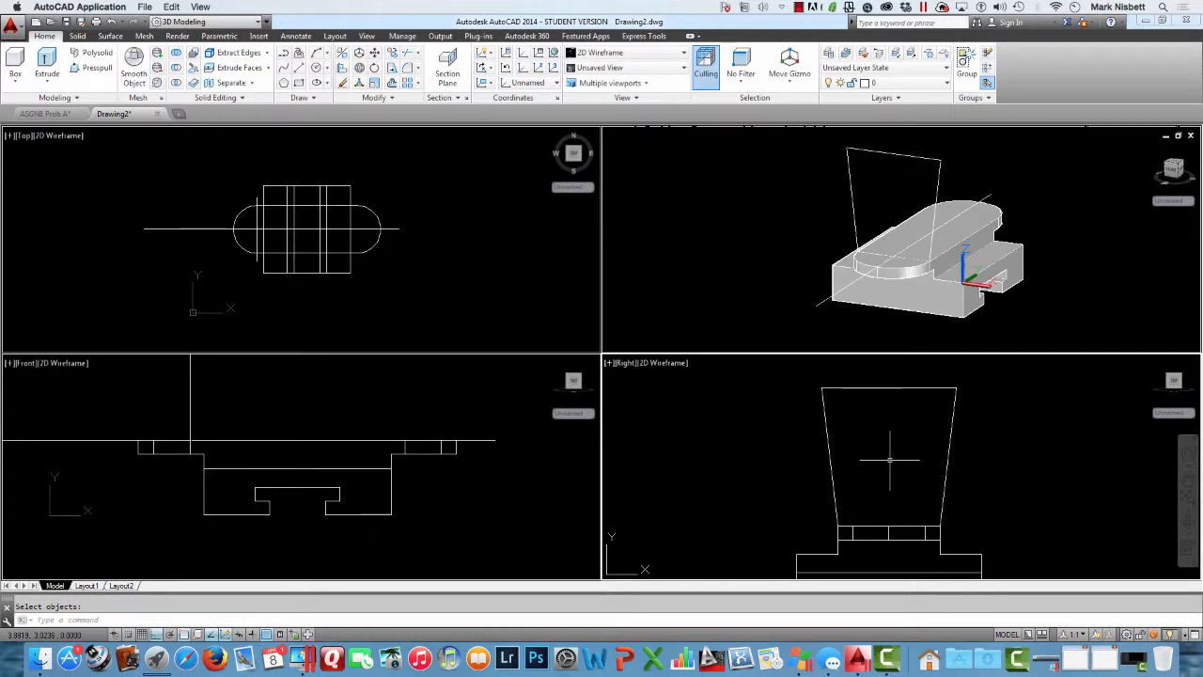
Step: Convert a slanted side of the upright profile to a polyline and join the upper edge and opposite slanted side to it
{"action": "type", "text": "pe"}
{"action": "key", "text": "Return"}
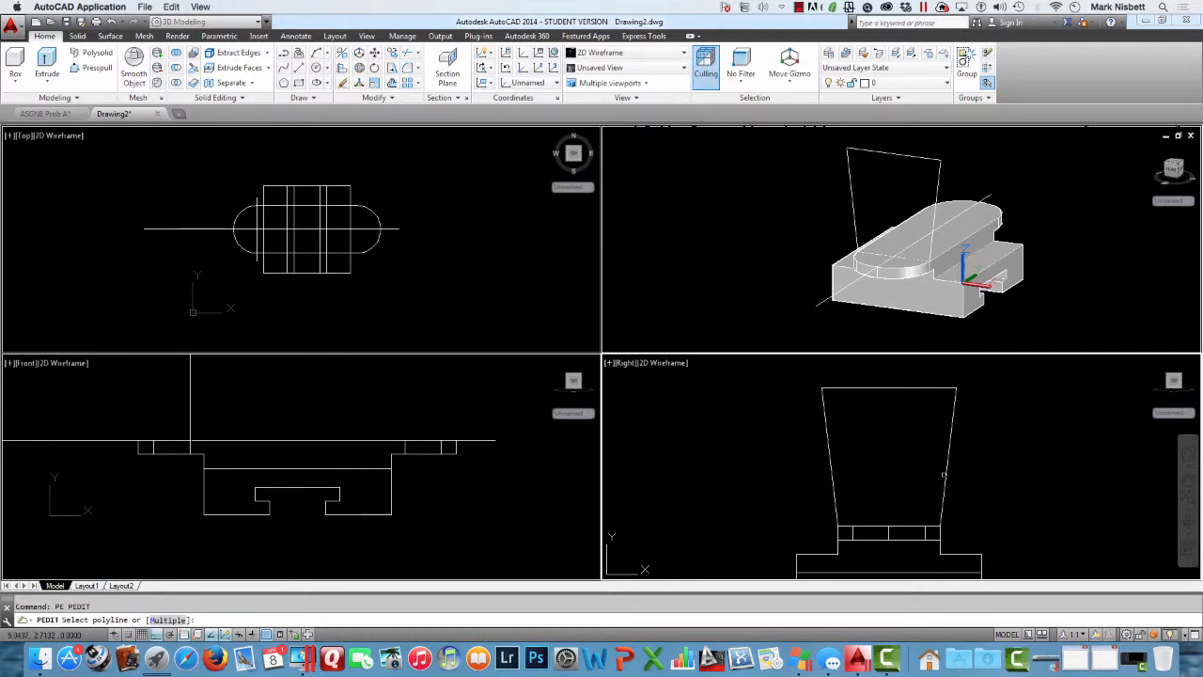
{"action": "left_click", "coordinate": [946, 474]}
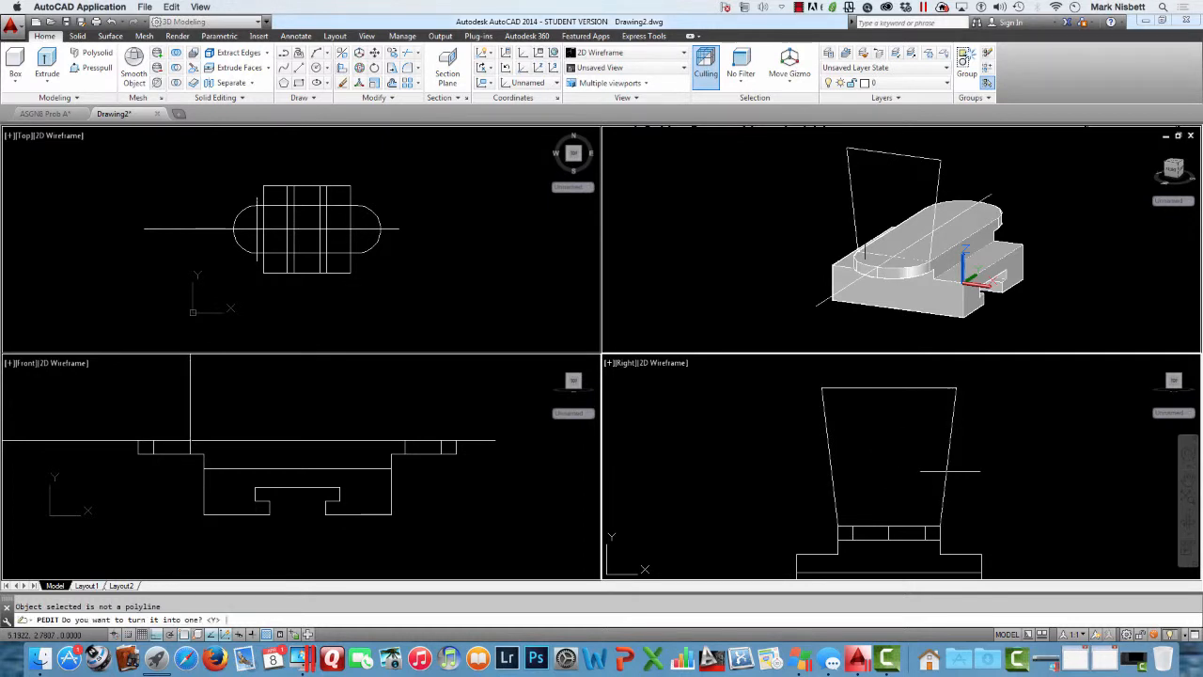
{"action": "key", "text": "Return"}
{"action": "type", "text": "j"}
{"action": "key", "text": "Return"}
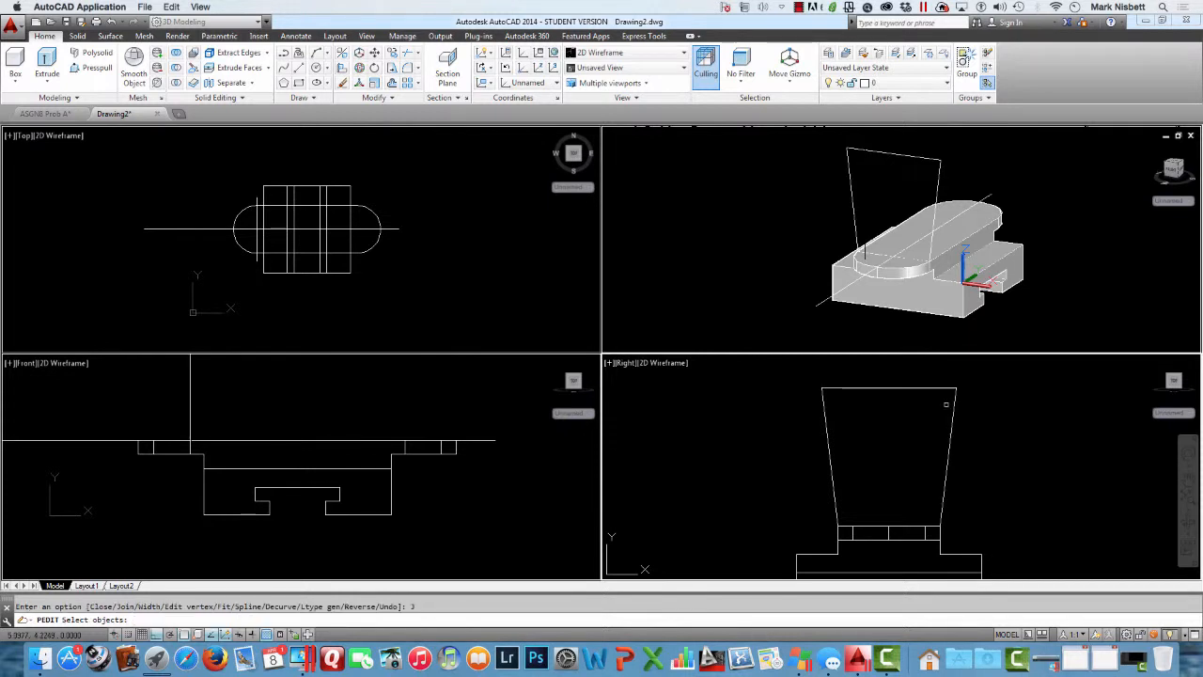
{"action": "left_click", "coordinate": [897, 388]}
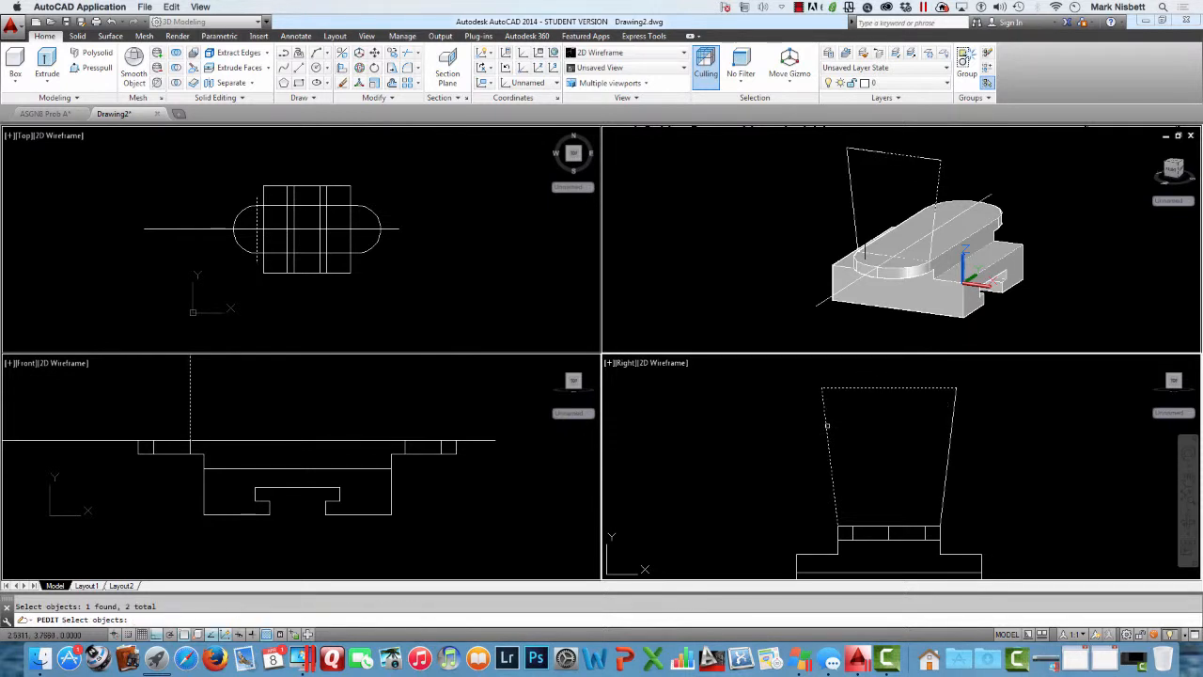
{"action": "key", "text": "Return"}
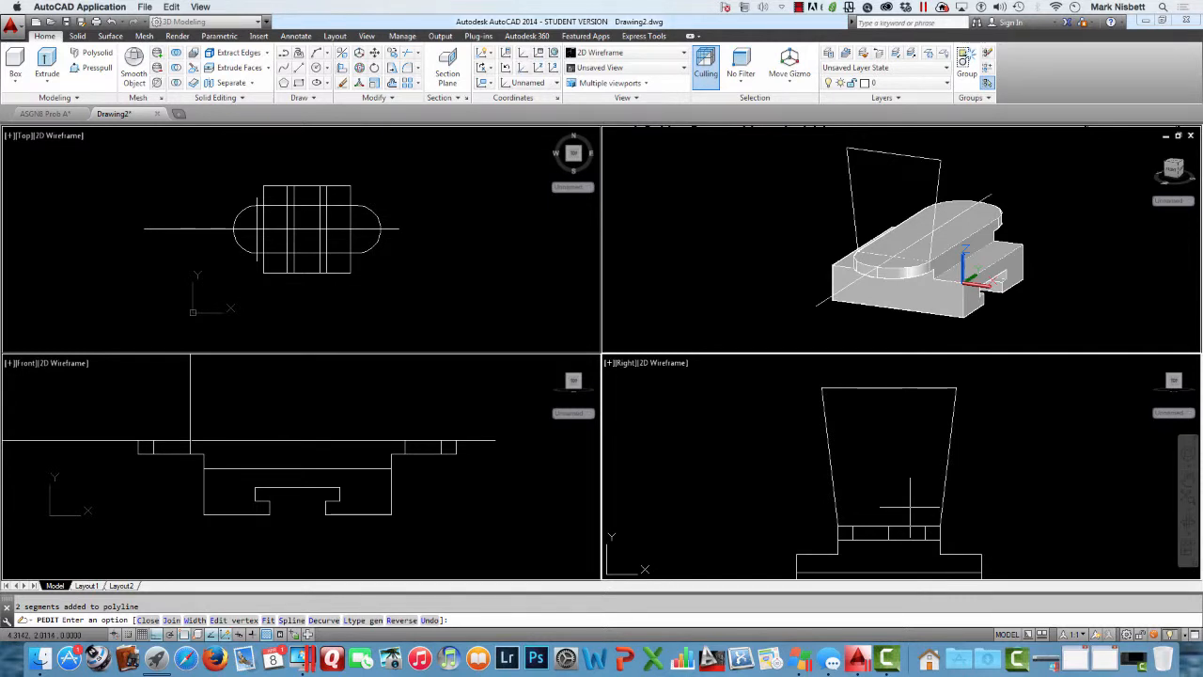
Step: Join the lower edge to the upright profile's polyline so the outline closes, and finish the polyline edit
{"action": "type", "text": "j"}
{"action": "key", "text": "Return"}
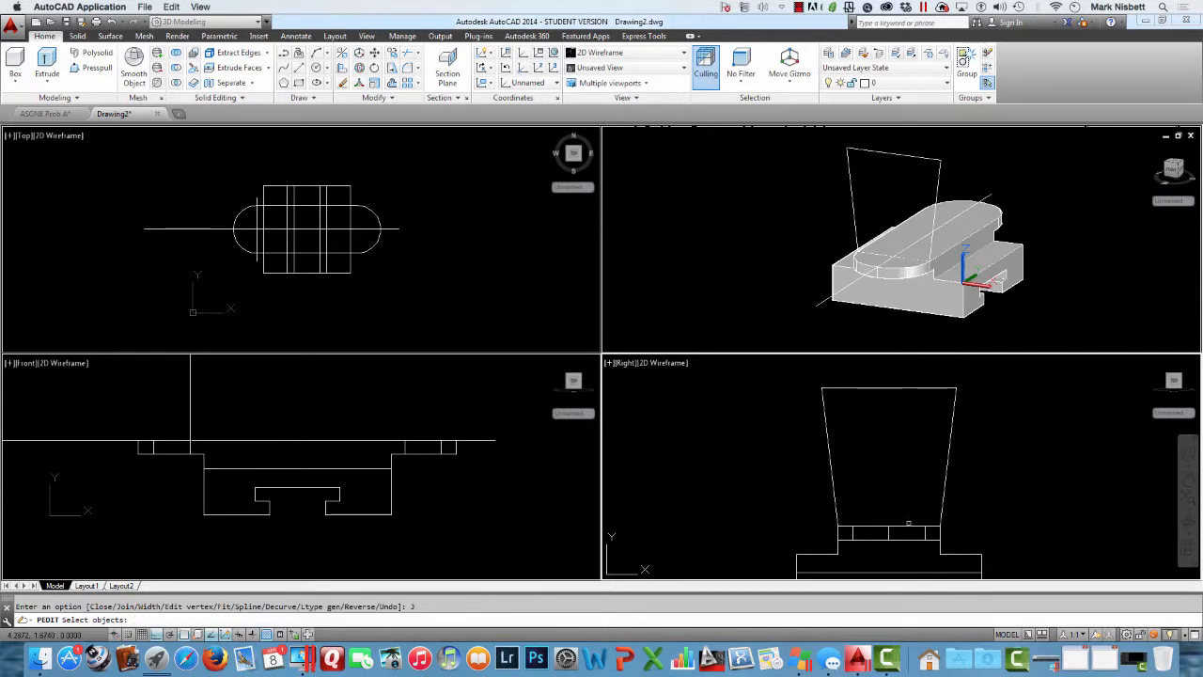
{"action": "left_click", "coordinate": [908, 524]}
{"action": "key", "text": "Return"}
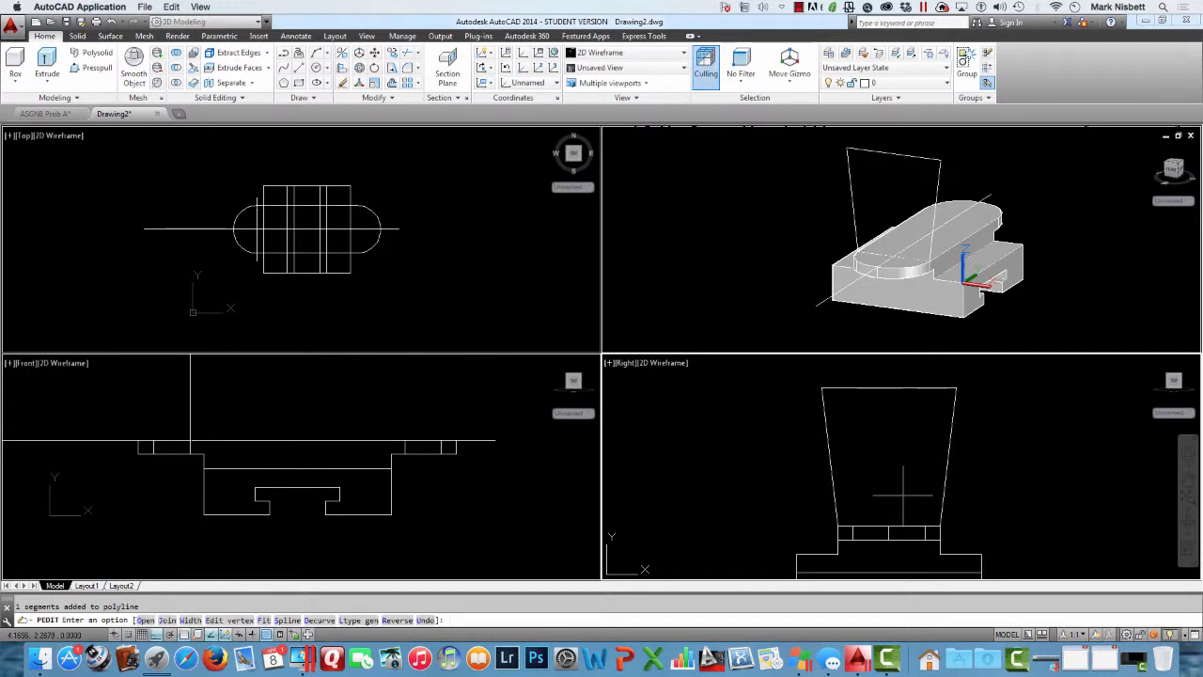
{"action": "key", "text": "Return"}
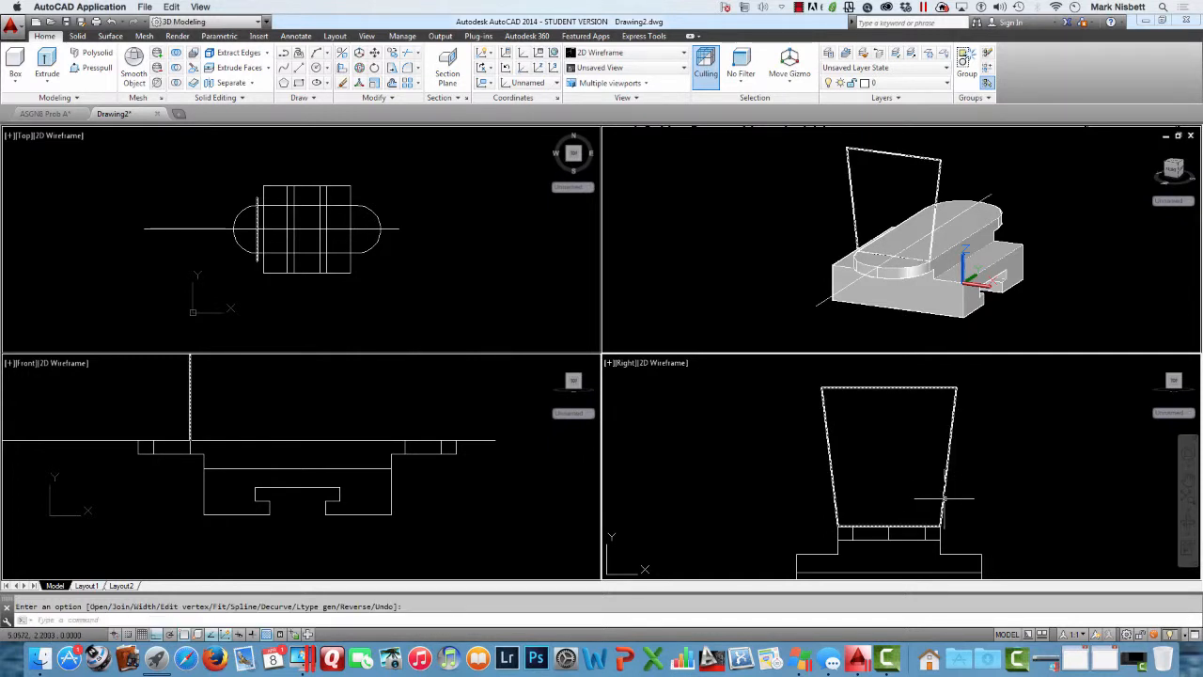
{"action": "key", "text": "Escape"}
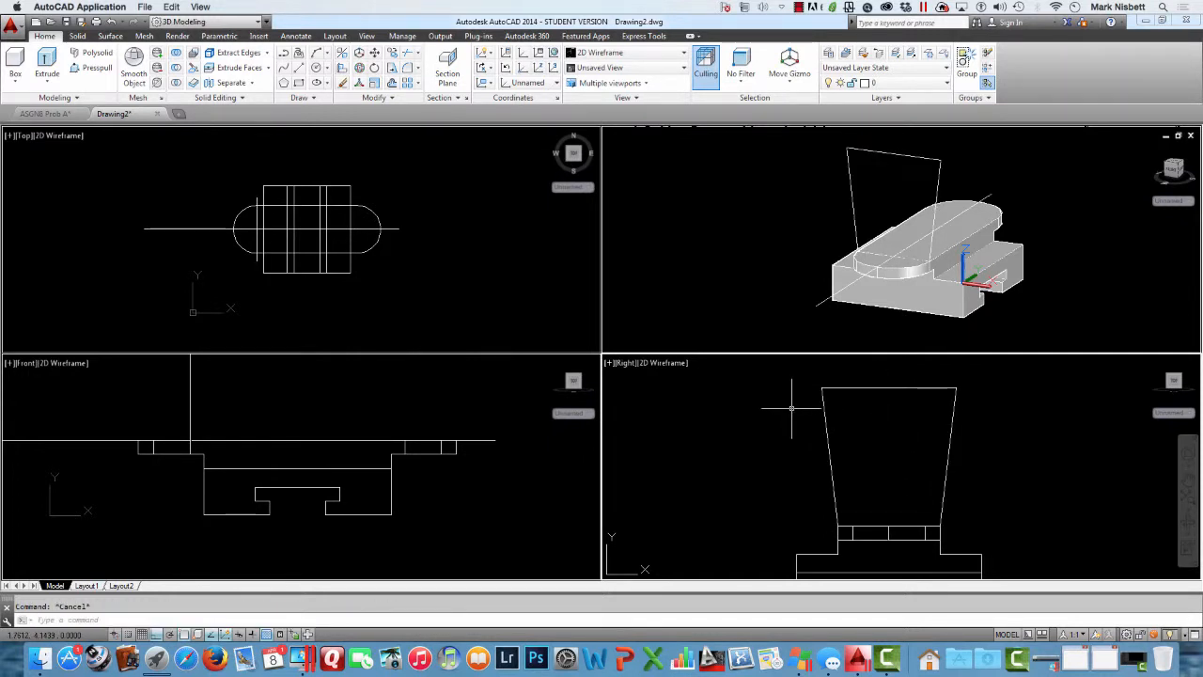
Step: Extrude the closed tapered profile 3.4 along the rounded plate to form the solid upright
{"action": "type", "text": "EXT"}
{"action": "key", "text": "Return"}
{"action": "left_click", "coordinate": [904, 302]}
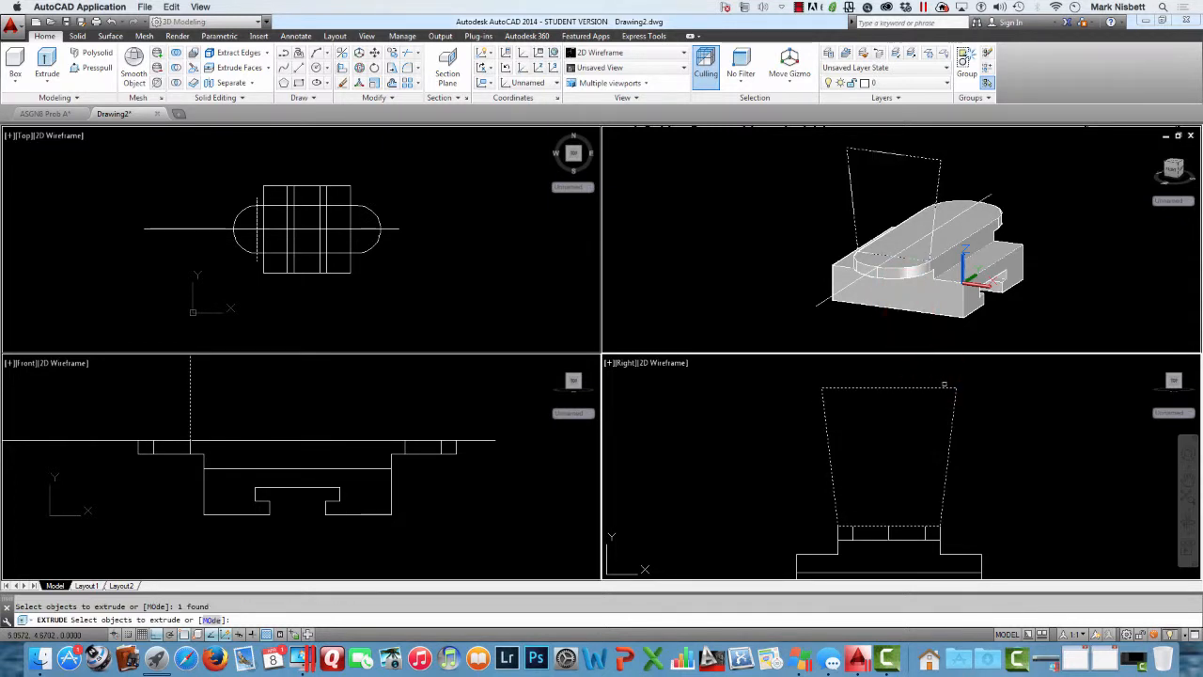
{"action": "key", "text": "Return"}
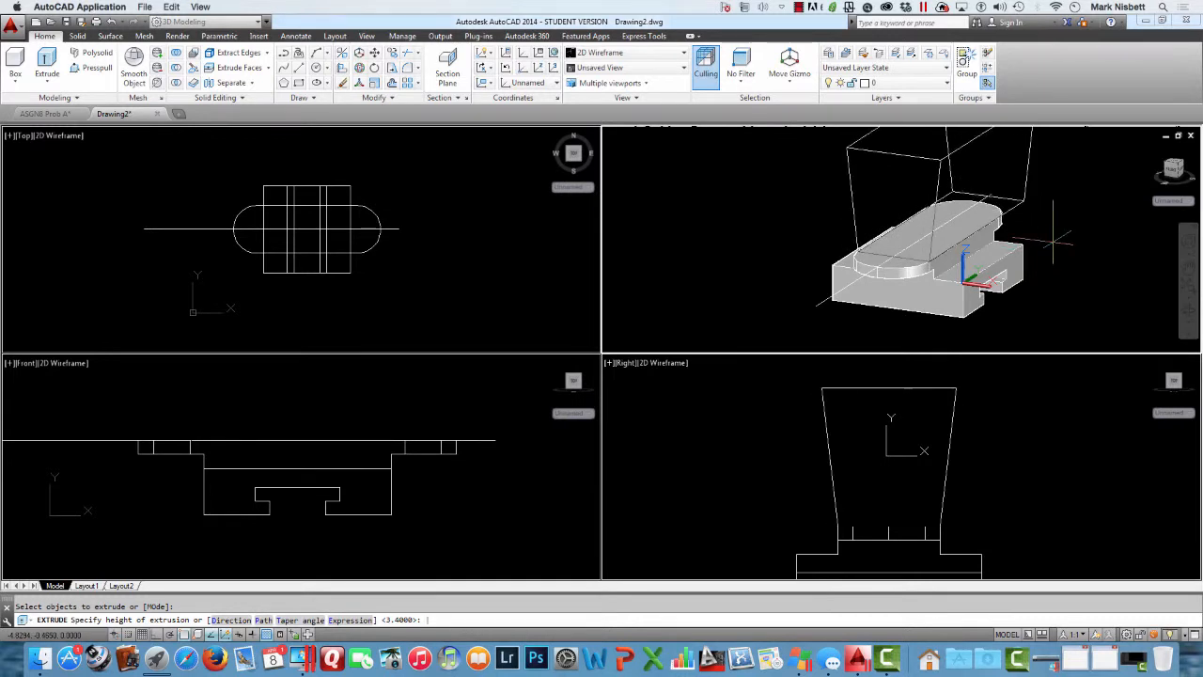
{"action": "type", "text": "3.4"}
{"action": "key", "text": "Return"}
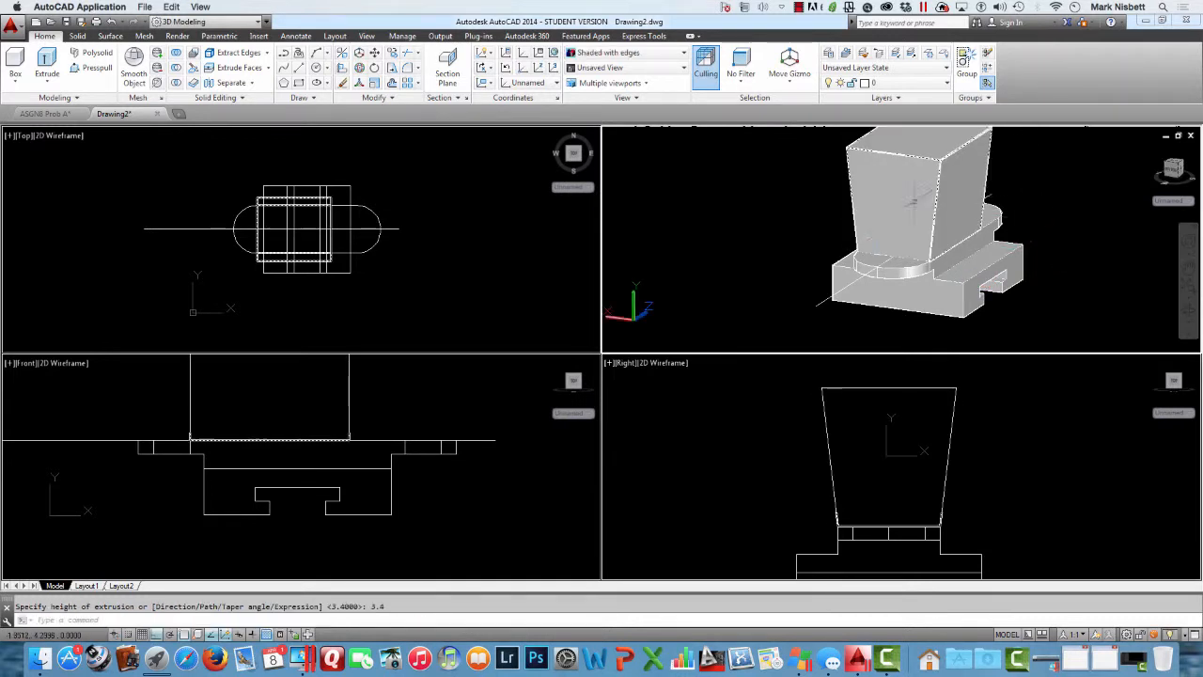
Step: Start the Move command in the Front view for repositioning the extruded upright on the plate
{"action": "left_click", "coordinate": [461, 383]}
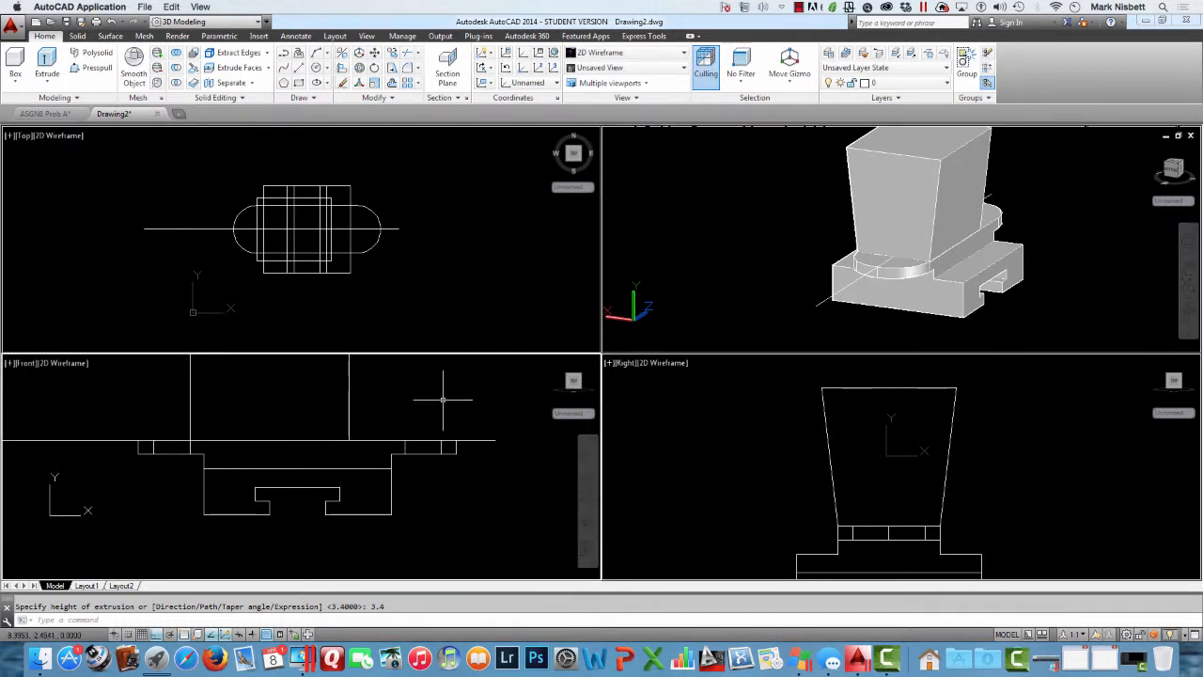
{"action": "scroll", "coordinate": [441, 404], "scroll_direction": "down", "scroll_amount": 2}
{"action": "mouse_move", "coordinate": [438, 451]}
{"action": "middle_mouse_down"}
{"action": "mouse_move", "coordinate": [398, 462]}
{"action": "mouse_move", "coordinate": [361, 440]}
{"action": "middle_mouse_up"}
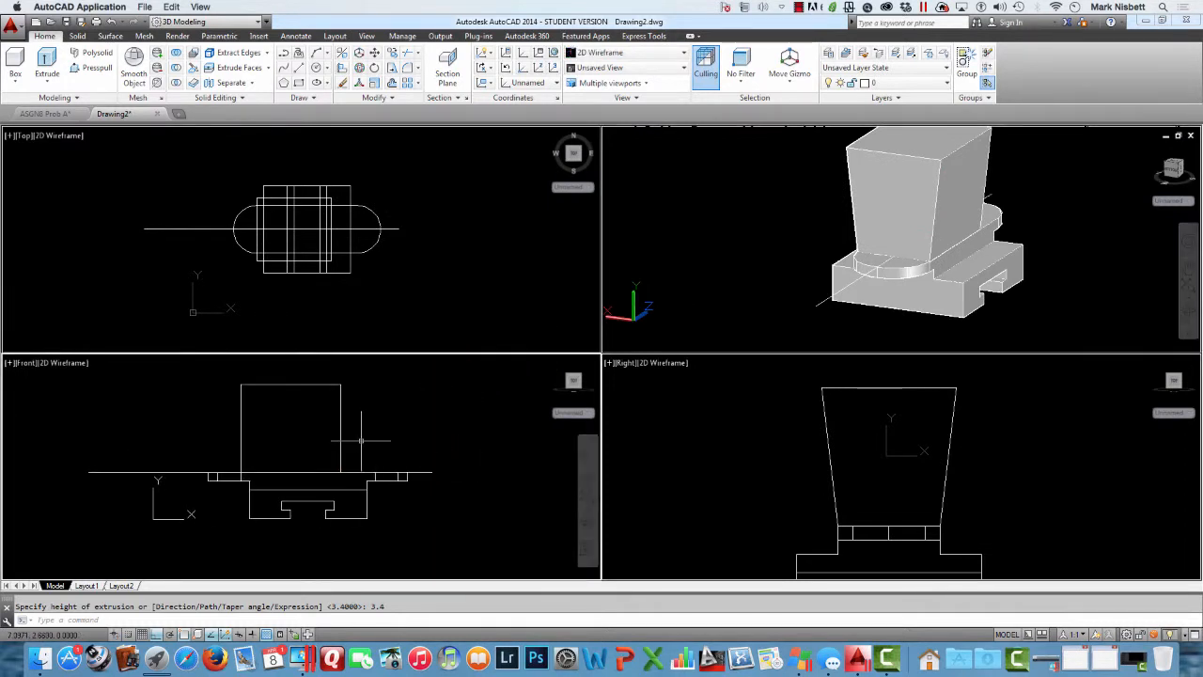
{"action": "scroll", "coordinate": [361, 439], "scroll_direction": "up", "scroll_amount": 2}
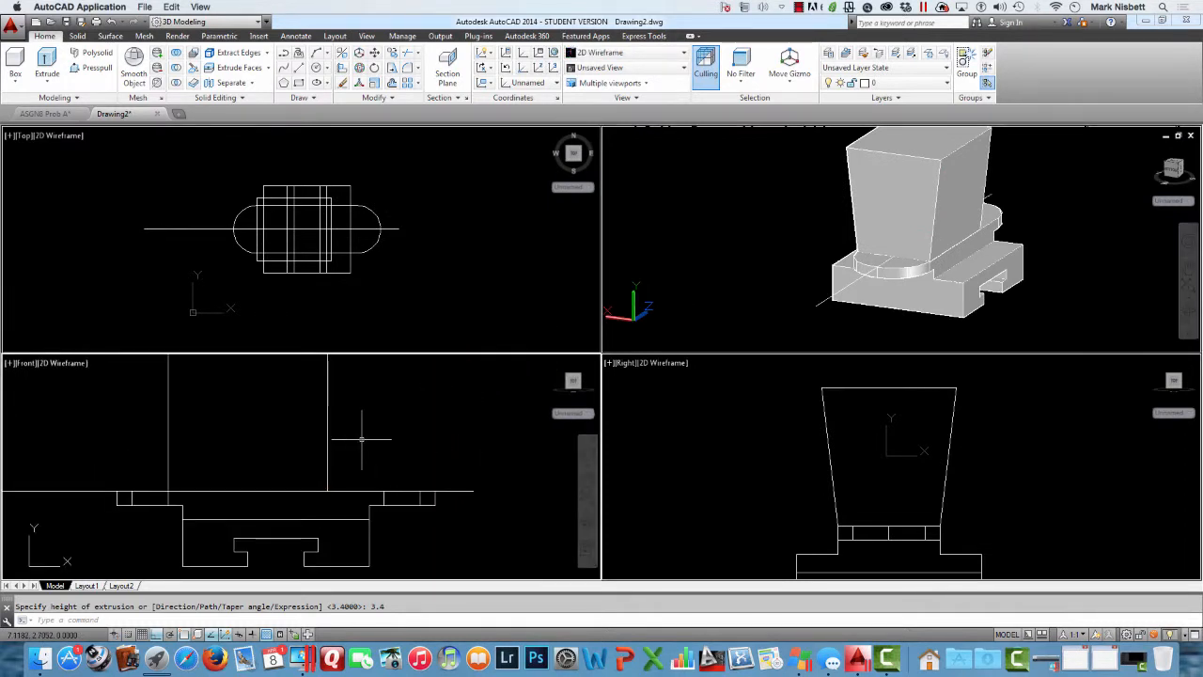
{"action": "scroll", "coordinate": [361, 439], "scroll_direction": "down", "scroll_amount": 2}
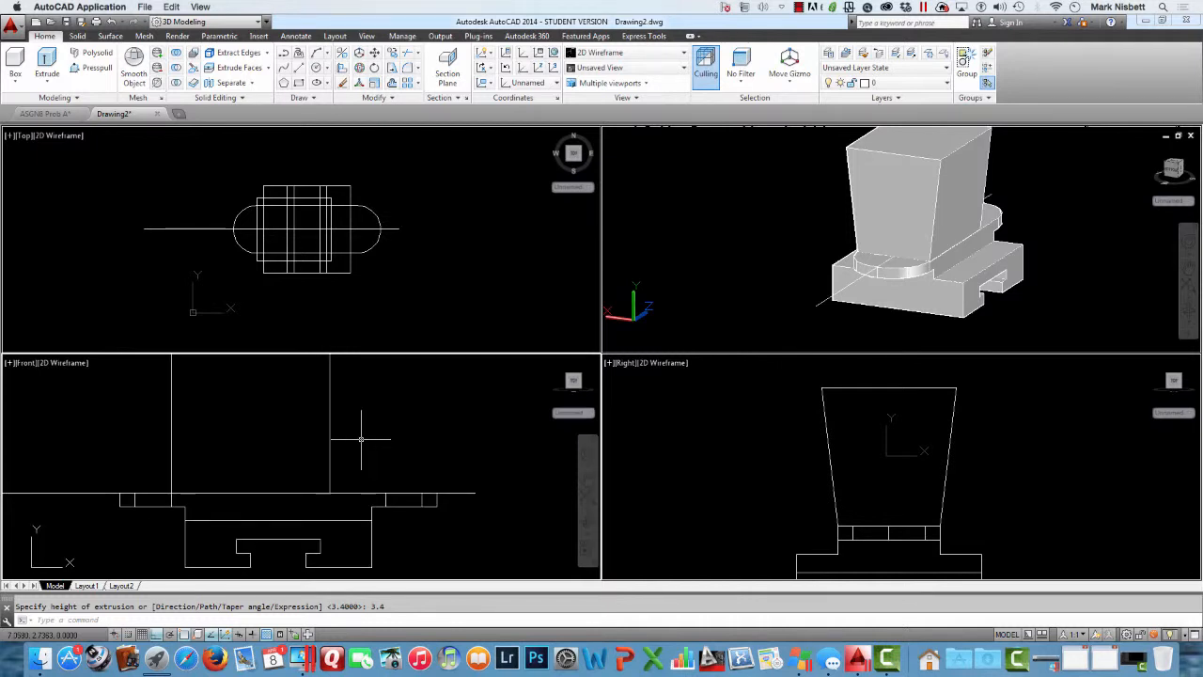
{"action": "type", "text": "m"}
{"action": "key", "text": "Return"}
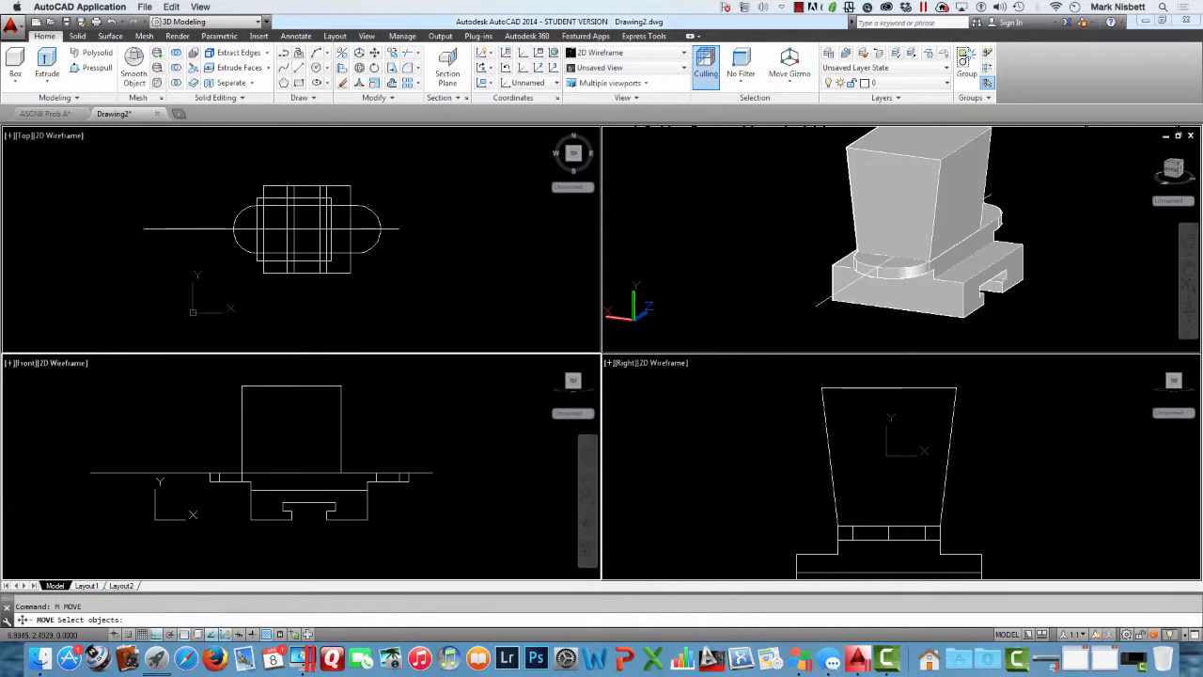
Step: Move the tapered block from its bottom edge midpoint to the midpoint of the rounded plate's top edge in the front view
{"action": "left_click", "coordinate": [344, 453]}
{"action": "key", "text": "Return"}
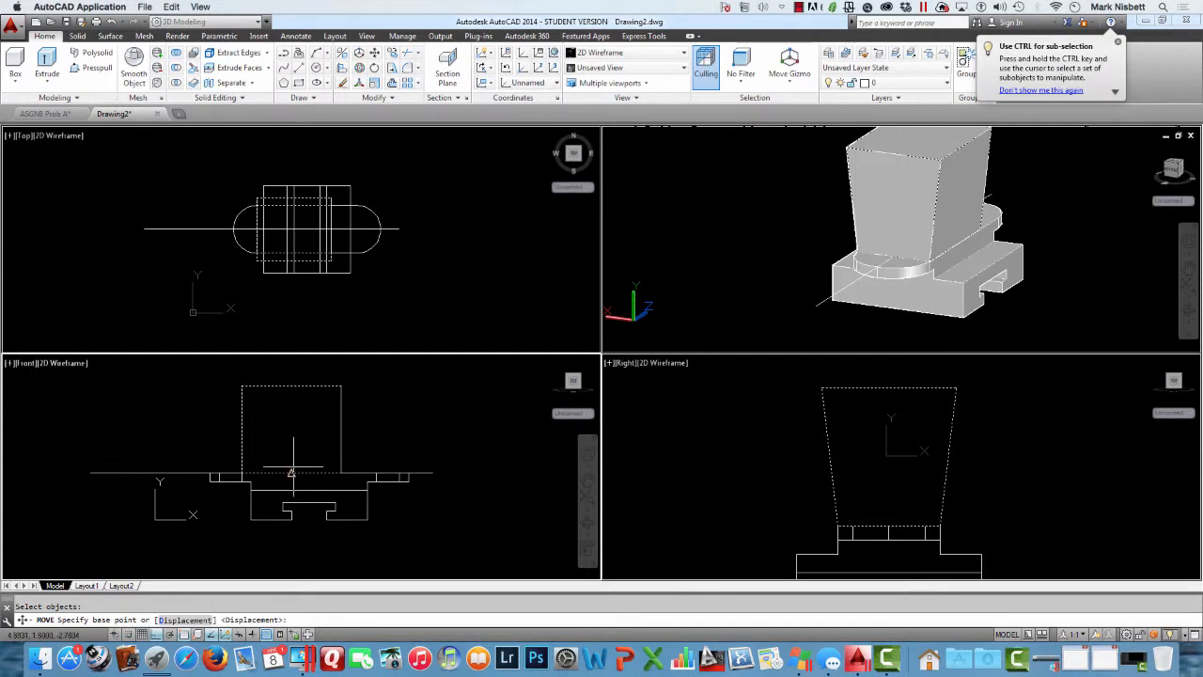
{"action": "left_click", "coordinate": [291, 473]}
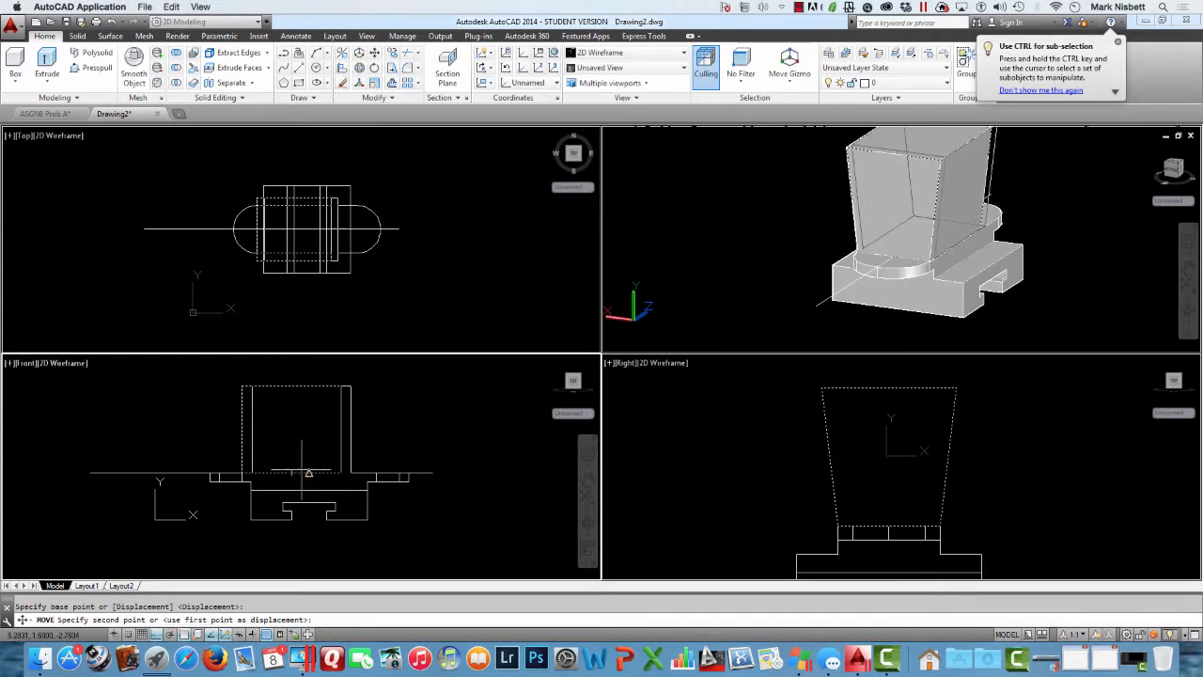
{"action": "left_click", "coordinate": [309, 473]}
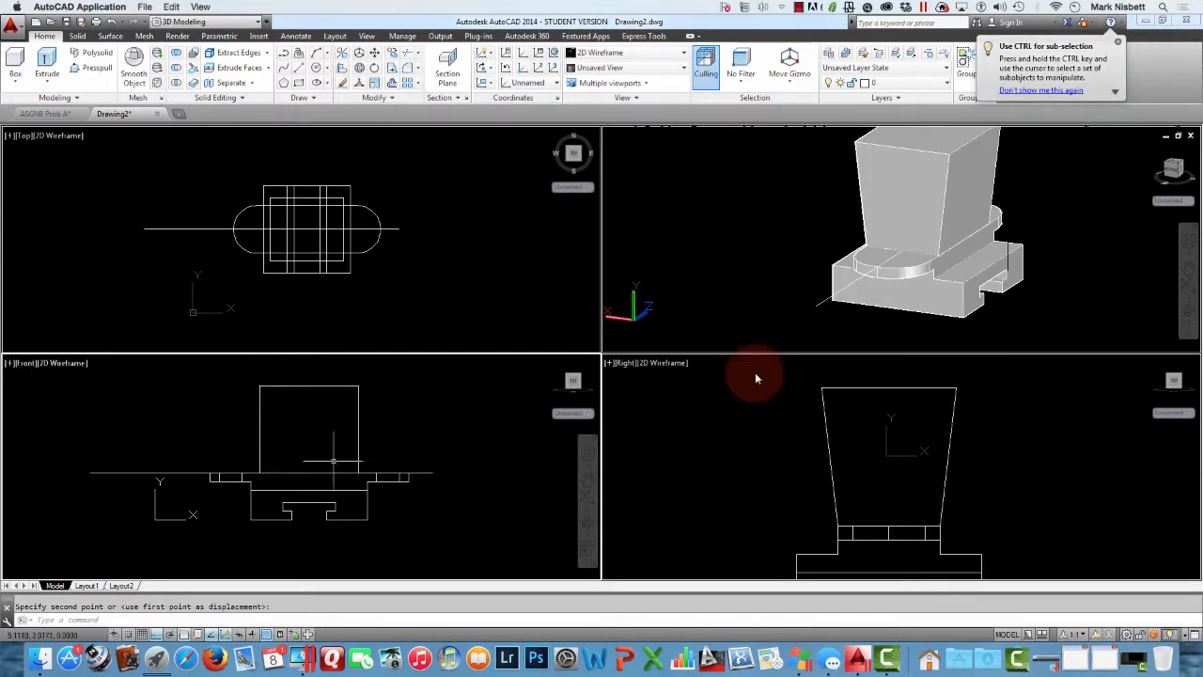
Step: Erase the long horizontal construction line running through the base of the tapered block
{"action": "left_click", "coordinate": [1029, 241]}
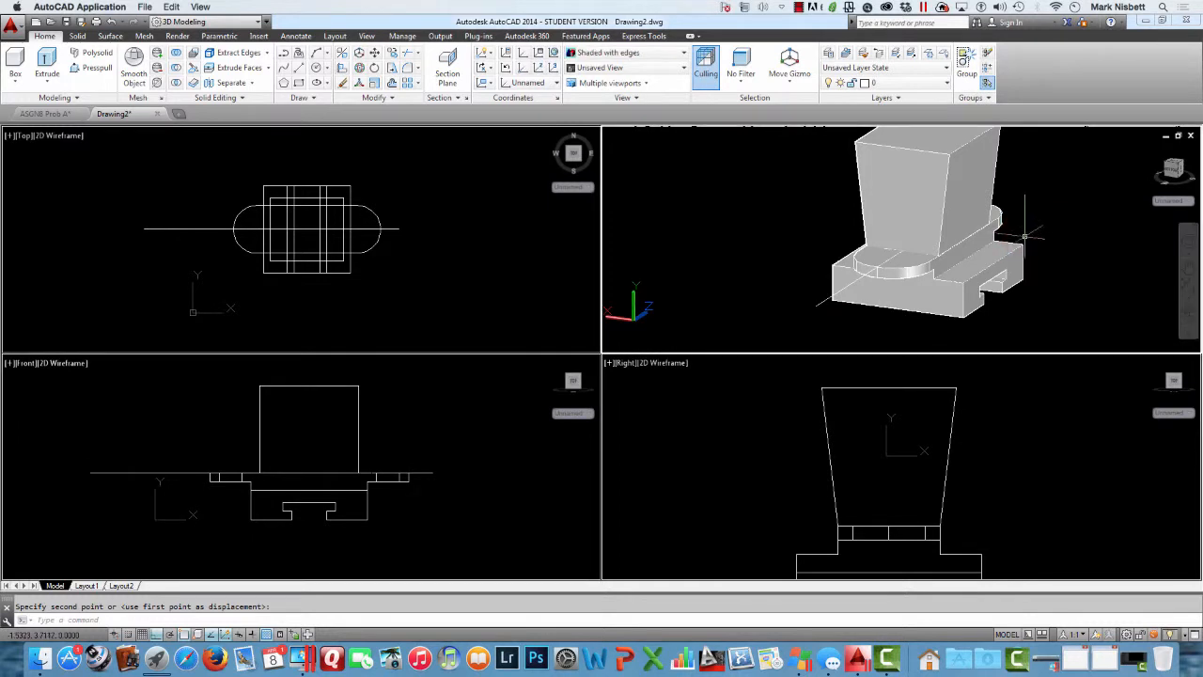
{"action": "middle_click_drag", "start_coordinate": [1026, 233], "coordinate": [1077, 235], "text": "shift"}
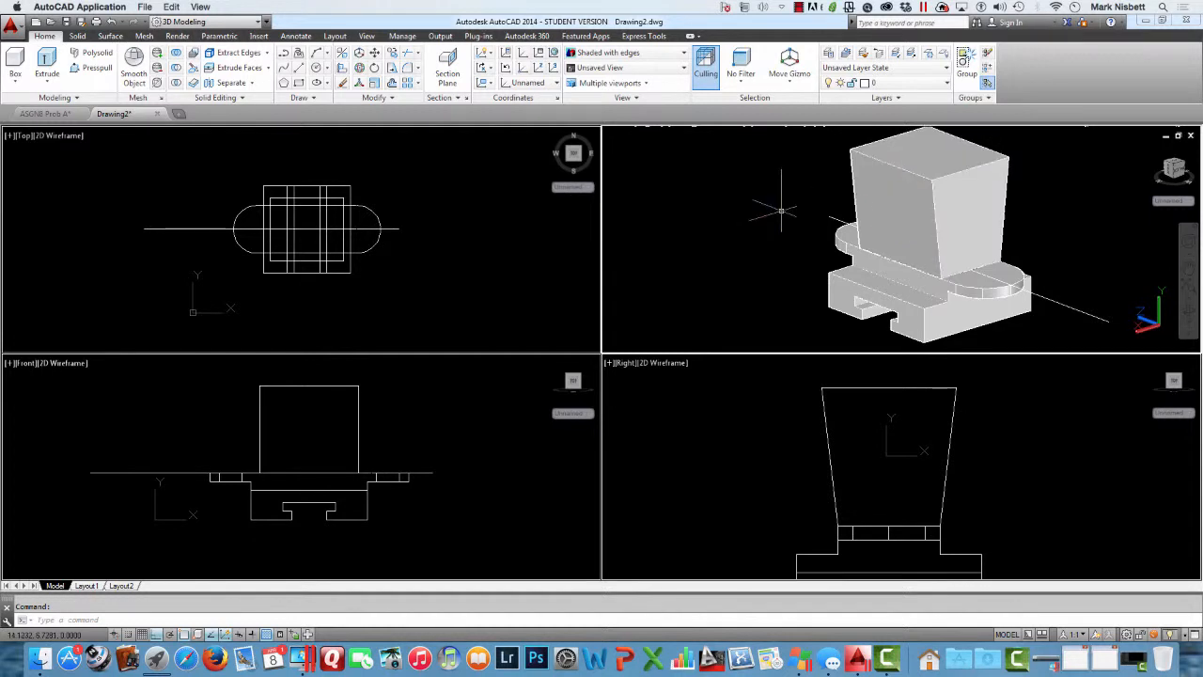
{"action": "left_click", "coordinate": [460, 417]}
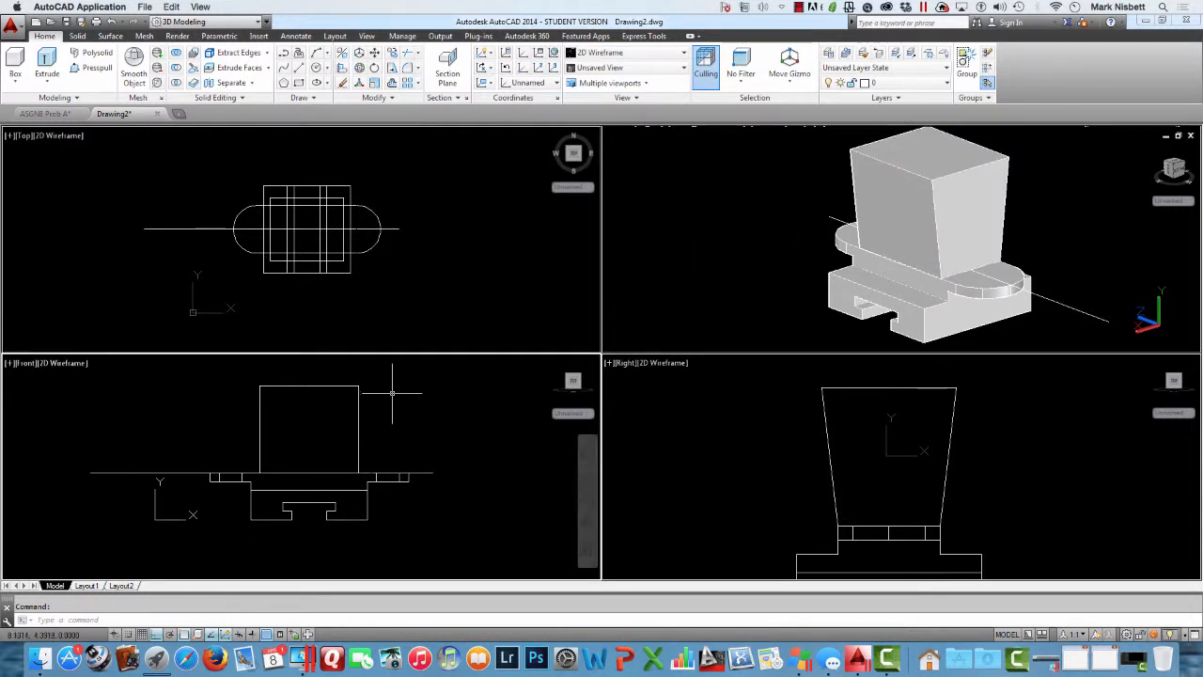
{"action": "type", "text": "e"}
{"action": "key", "text": "Return"}
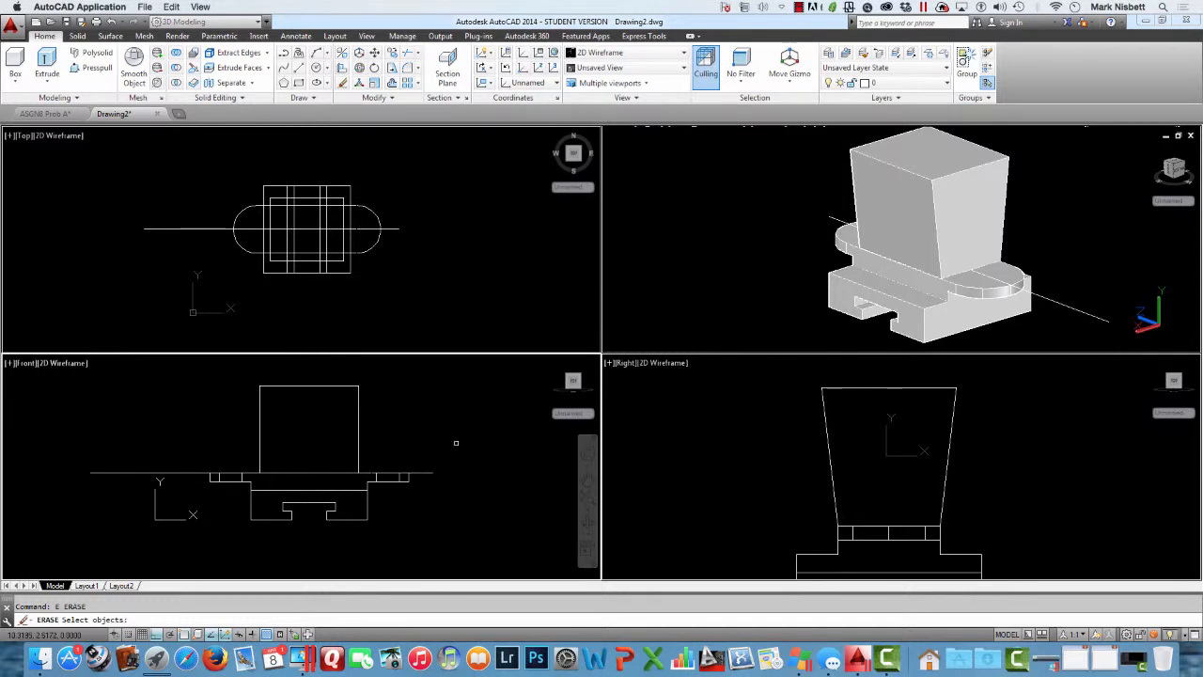
{"action": "left_click", "coordinate": [455, 442]}
{"action": "left_click", "coordinate": [419, 483]}
{"action": "key", "text": "Return"}
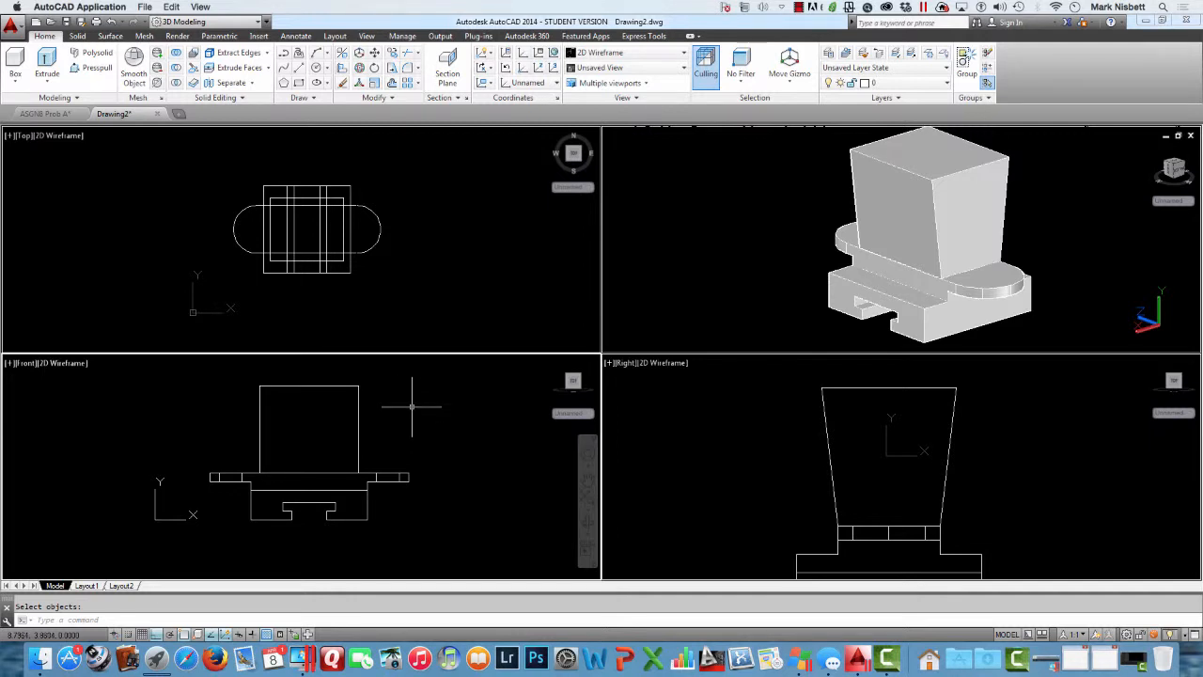
Step: Draw a vertical line from the top corner of the tapered block's front face down past the bottom of the base
{"action": "type", "text": "l"}
{"action": "key", "text": "Return"}
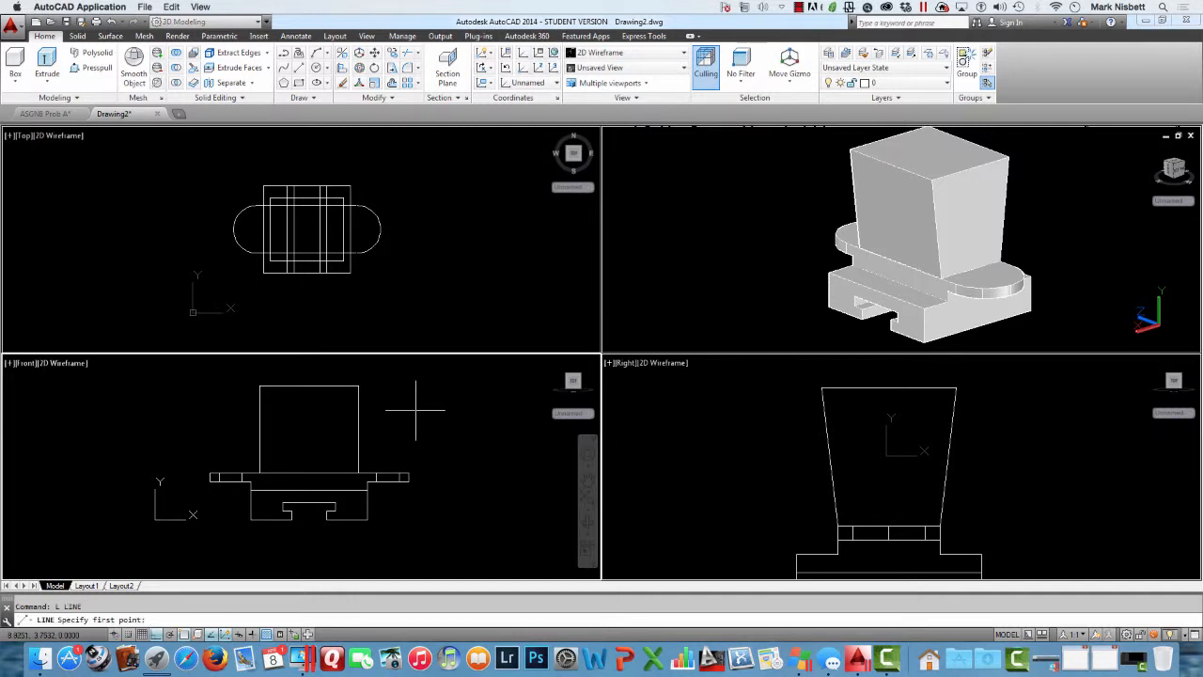
{"action": "left_click", "coordinate": [768, 216]}
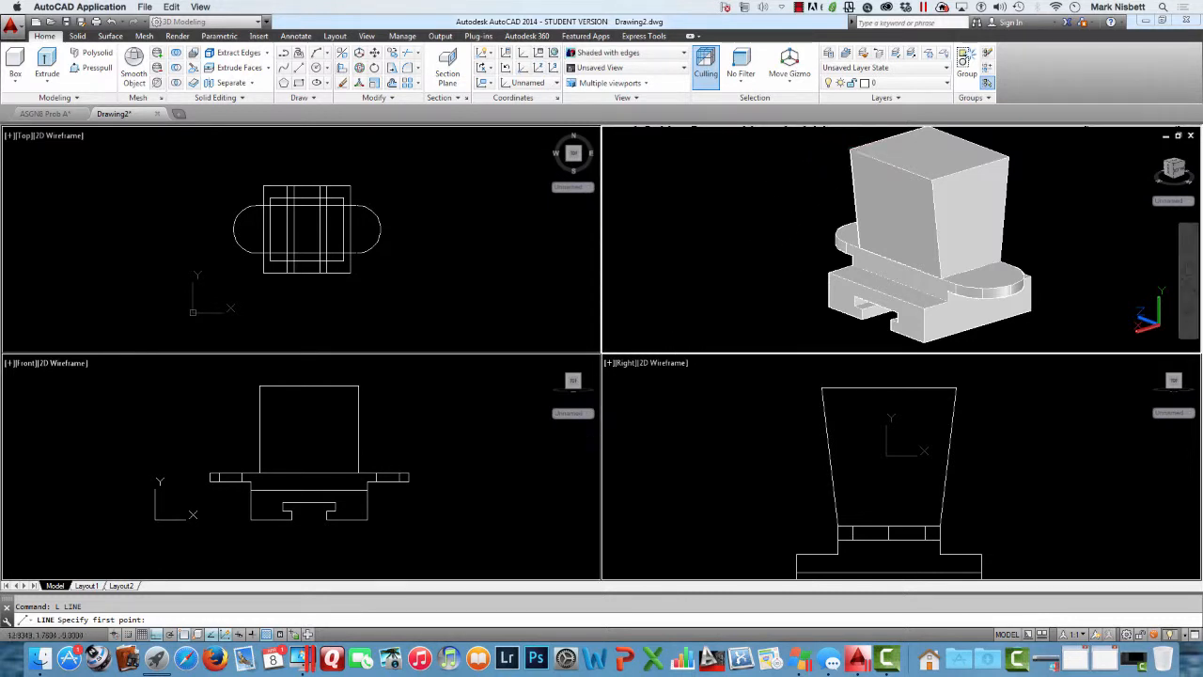
{"action": "left_click", "coordinate": [849, 232]}
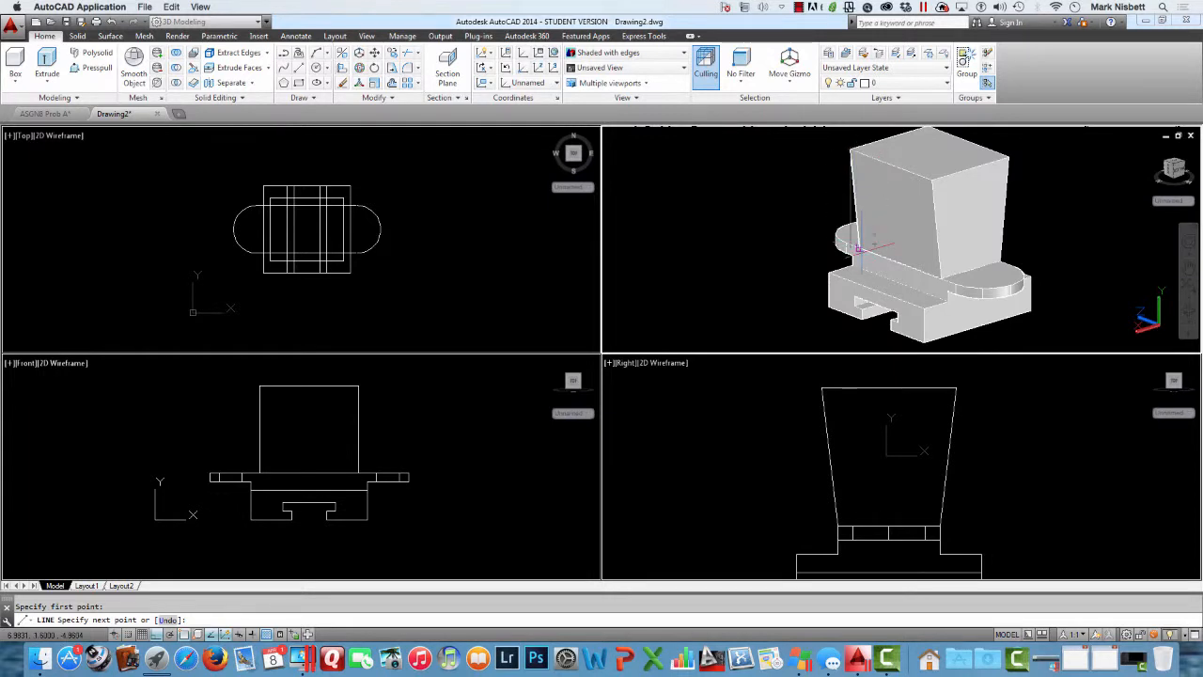
{"action": "left_click", "coordinate": [402, 402]}
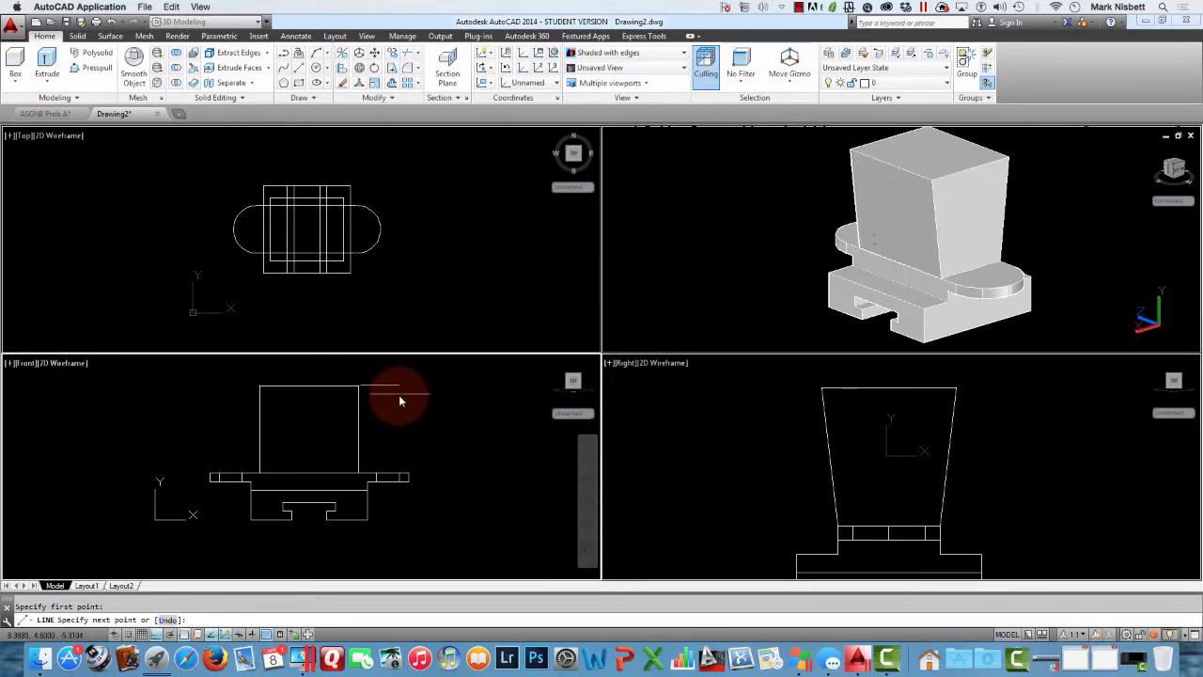
{"action": "left_click", "coordinate": [410, 533]}
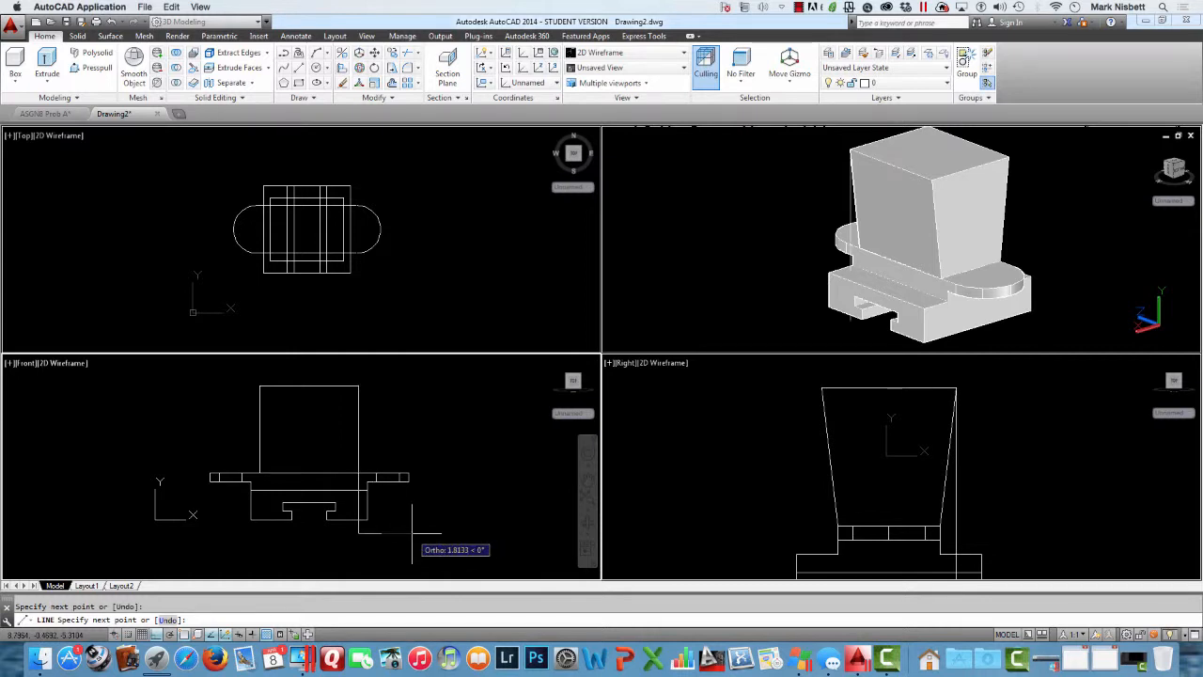
{"action": "key", "text": "Return"}
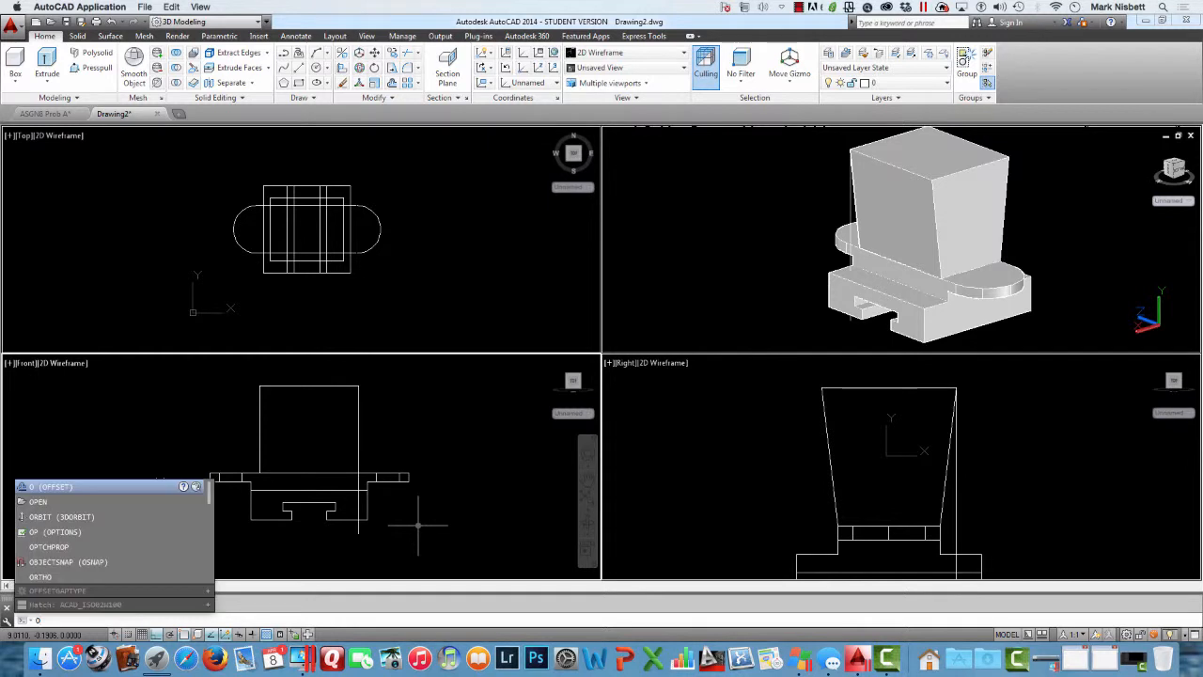
Step: Offset the vertical line by 3.4 to the opposite side of the tapered block
{"action": "type", "text": "O"}
{"action": "key", "text": "Return"}
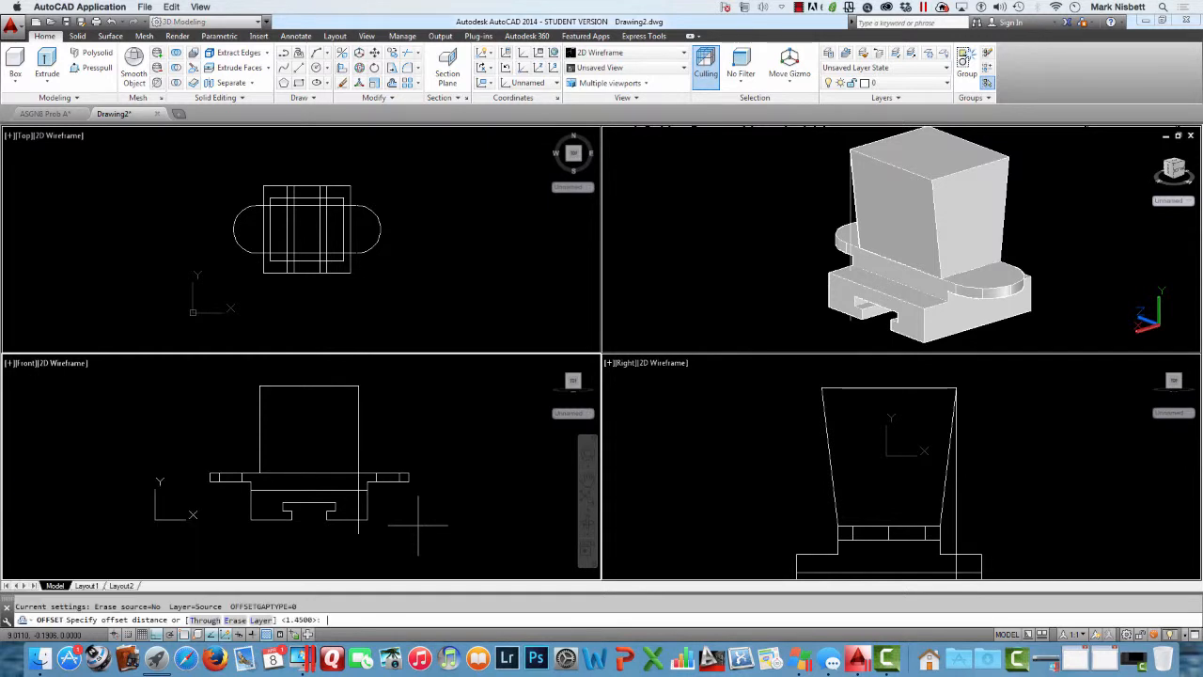
{"action": "type", "text": "3.4"}
{"action": "key", "text": "Return"}
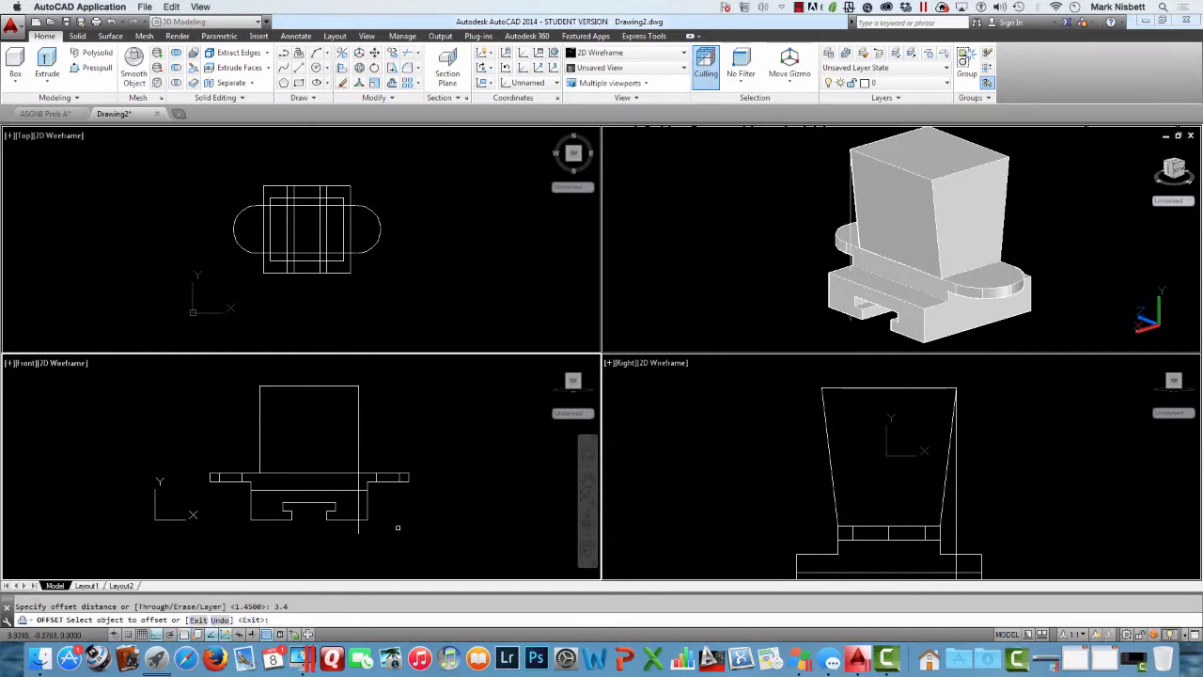
{"action": "key", "text": "Escape"}
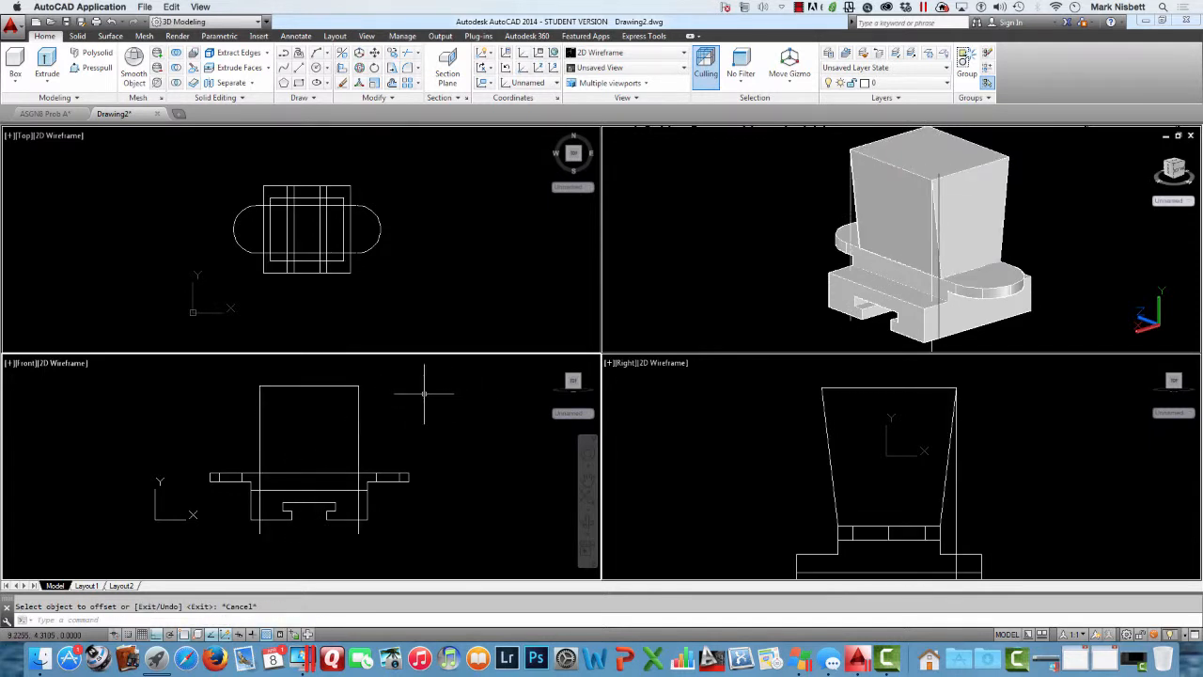
Step: Draw a horizontal line from the block's top corner along the top edge, extending past the opposite side
{"action": "type", "text": "l"}
{"action": "key", "text": "Return"}
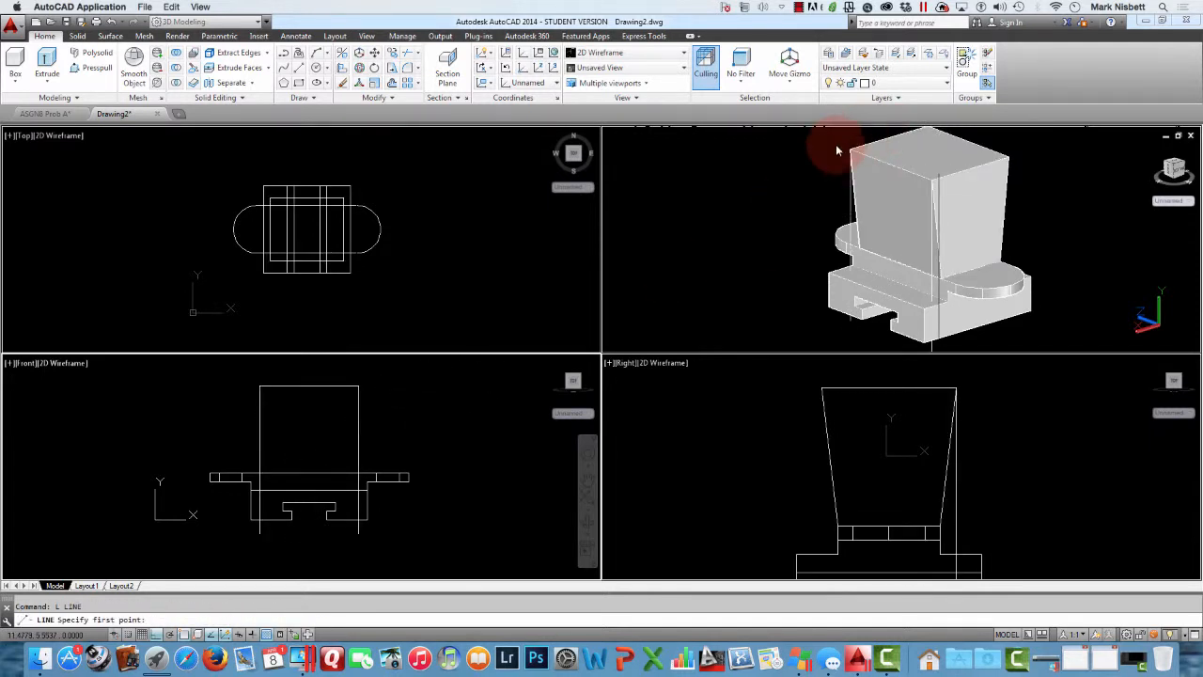
{"action": "left_click", "coordinate": [848, 148]}
{"action": "left_click", "coordinate": [848, 148]}
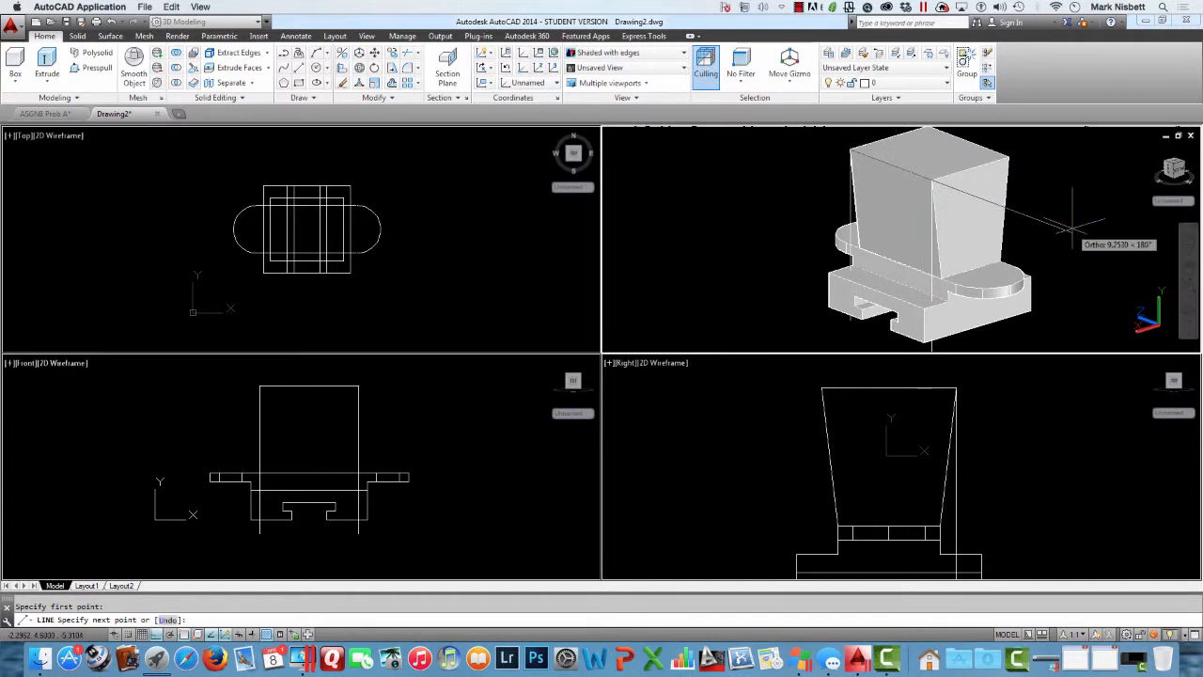
{"action": "left_click", "coordinate": [456, 398]}
{"action": "key", "text": "Return"}
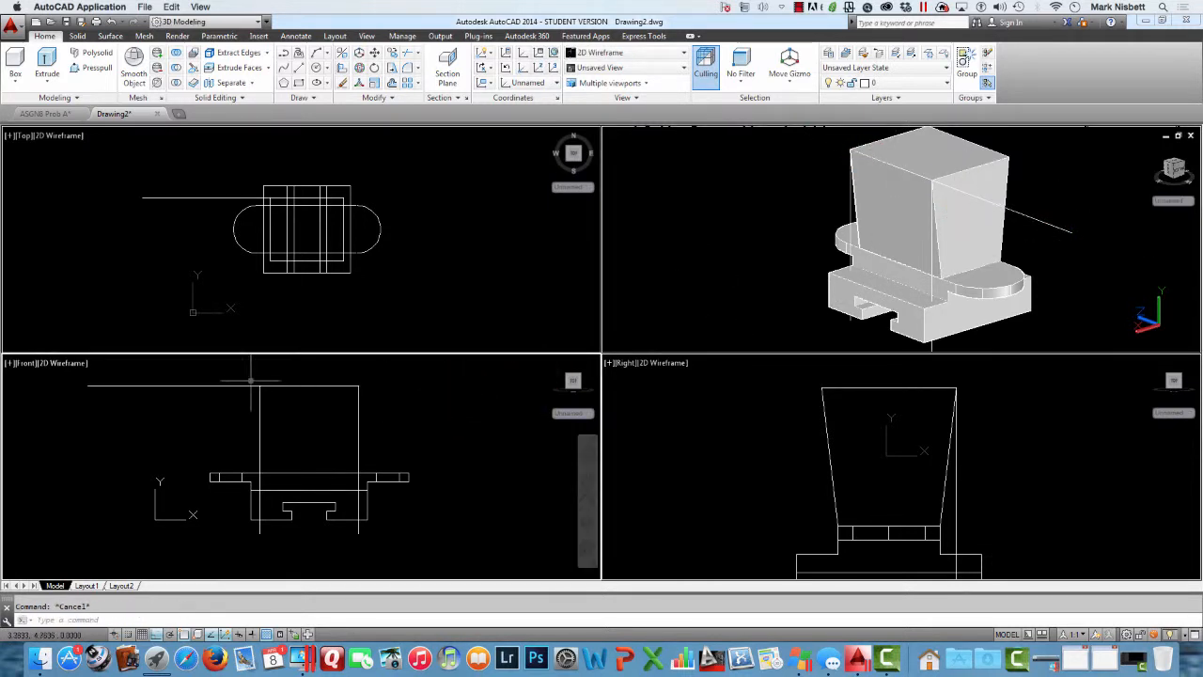
Step: Offset the horizontal top line 0.3 downward in the front view
{"action": "left_click", "coordinate": [245, 385]}
{"action": "key", "text": "Escape"}
{"action": "type", "text": "o"}
{"action": "key", "text": "Return"}
{"action": "type", "text": "."}
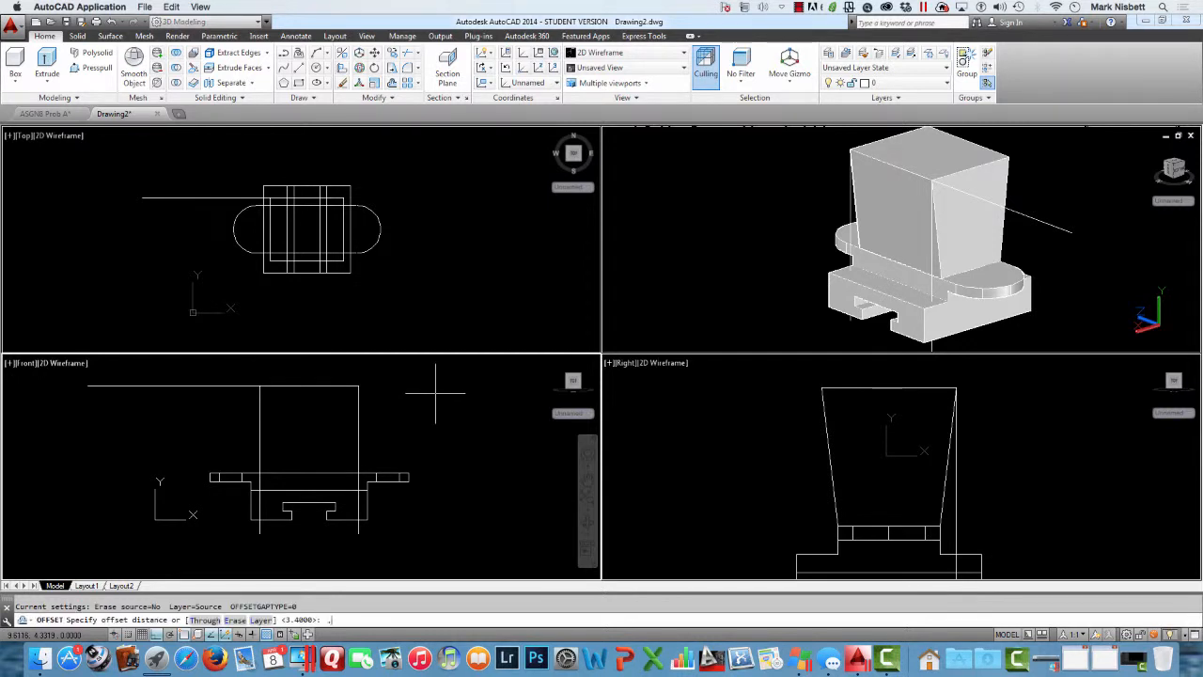
{"action": "type", "text": "3"}
{"action": "key", "text": "Return"}
{"action": "left_click", "coordinate": [232, 389]}
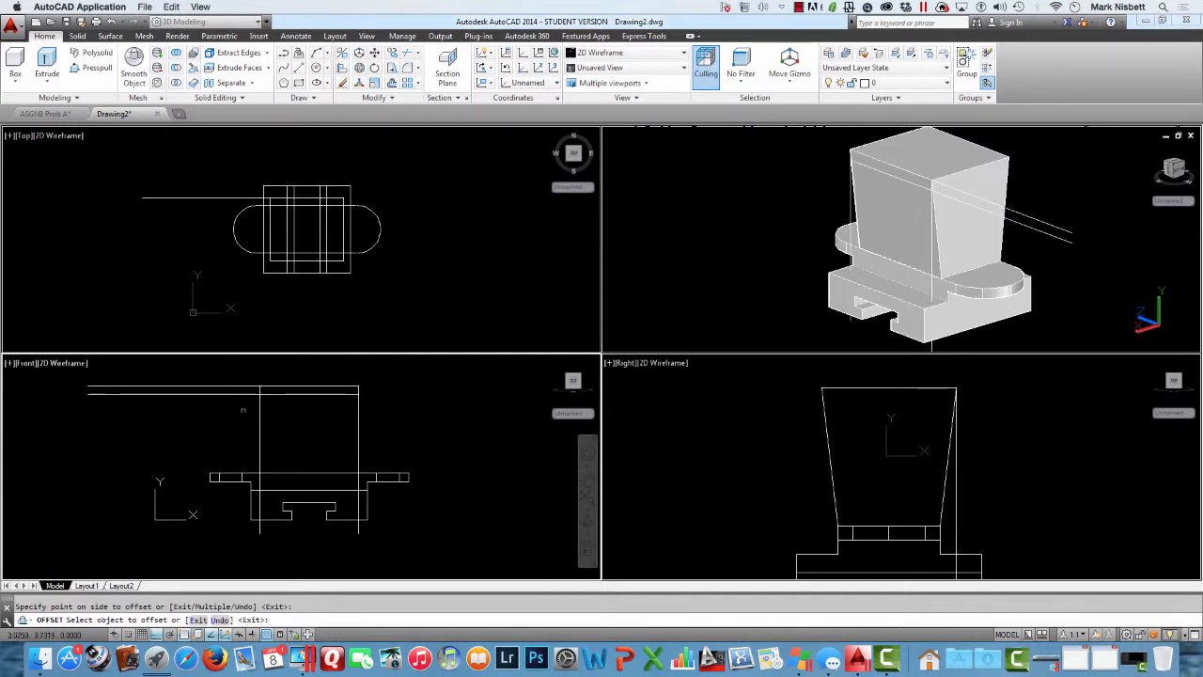
Step: Offset both vertical side lines inward by the same 0.3 distance
{"action": "left_click", "coordinate": [261, 534]}
{"action": "left_click", "coordinate": [292, 539]}
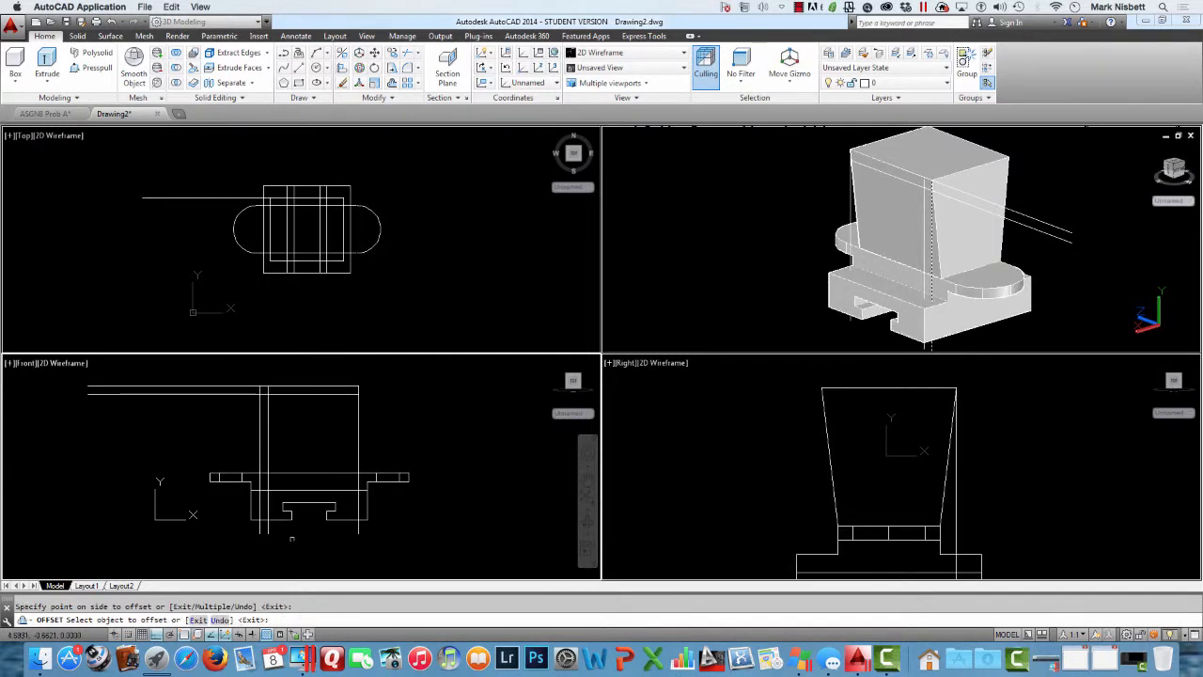
{"action": "left_click", "coordinate": [358, 488]}
{"action": "left_click", "coordinate": [343, 489]}
{"action": "key", "text": "Escape"}
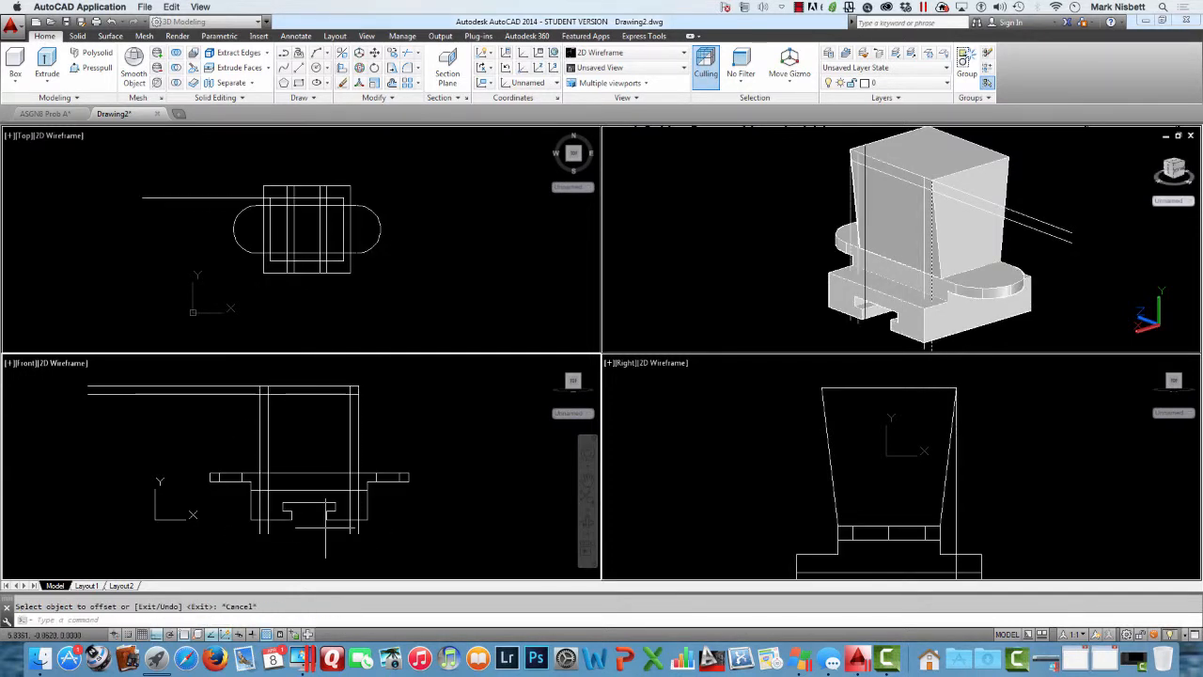
Step: Trim the offset lines at their intersections to form the two upper corners of the inner rectangle
{"action": "key", "text": "Escape"}
{"action": "type", "text": "TR"}
{"action": "key", "text": "Return"}
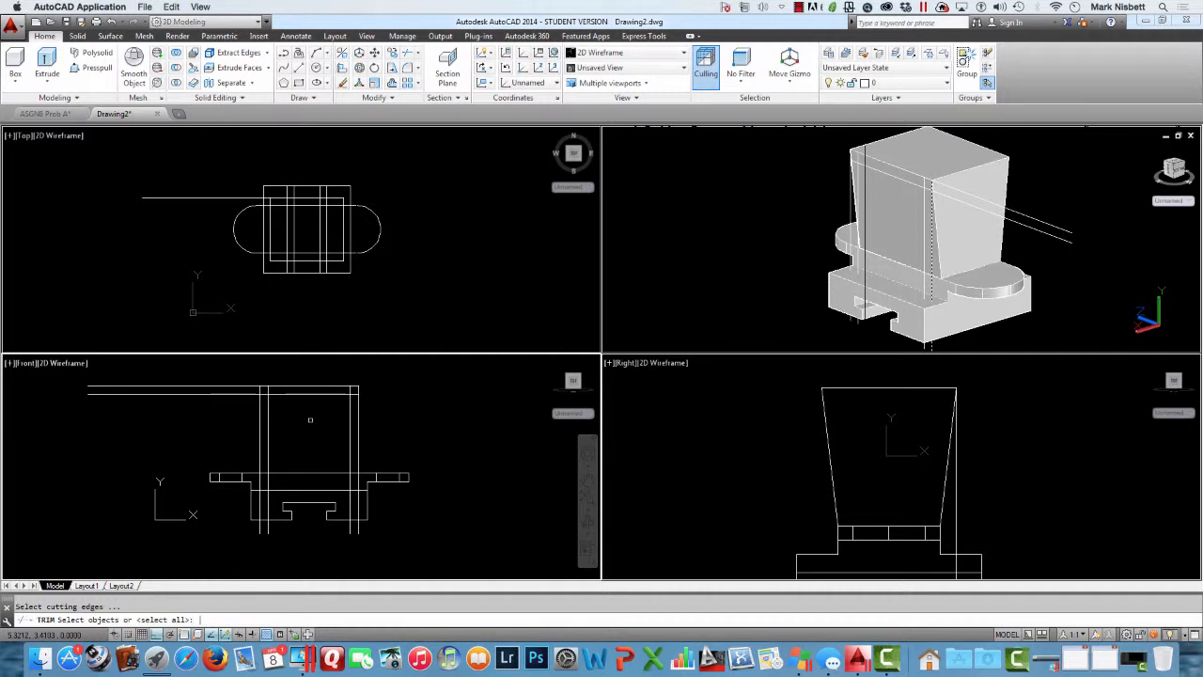
{"action": "key", "text": "Return"}
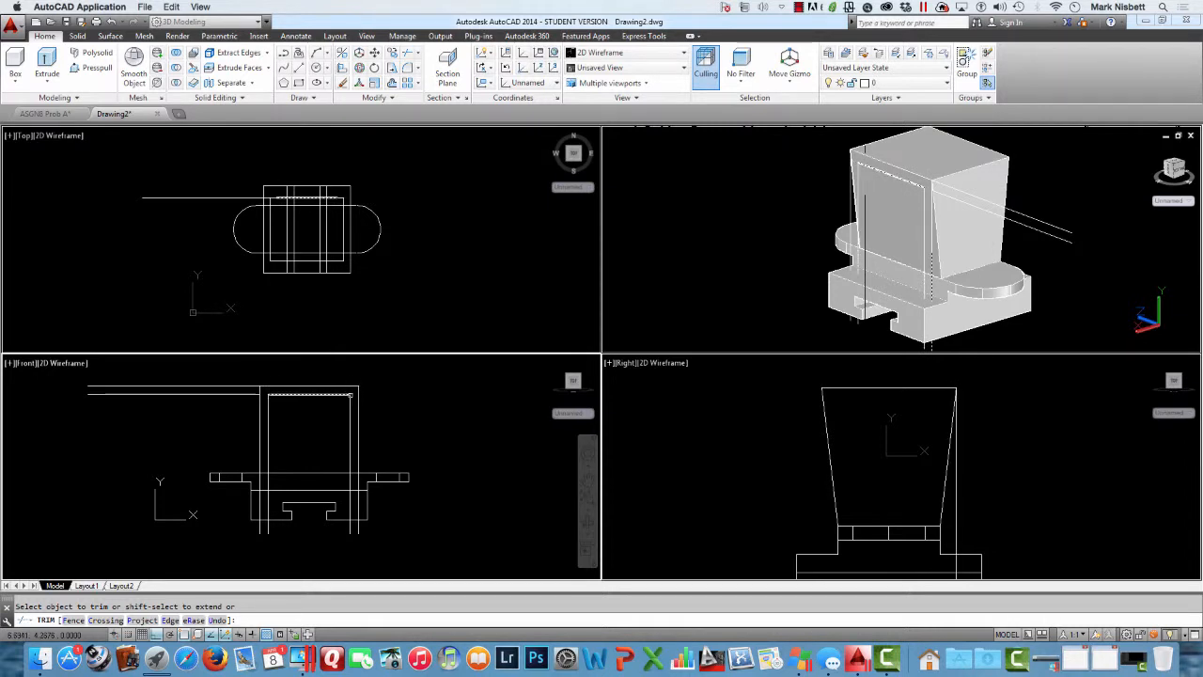
Step: Erase the leftover horizontal line pieces extending beyond the side of the block
{"action": "key", "text": "Escape"}
{"action": "type", "text": "e"}
{"action": "key", "text": "Return"}
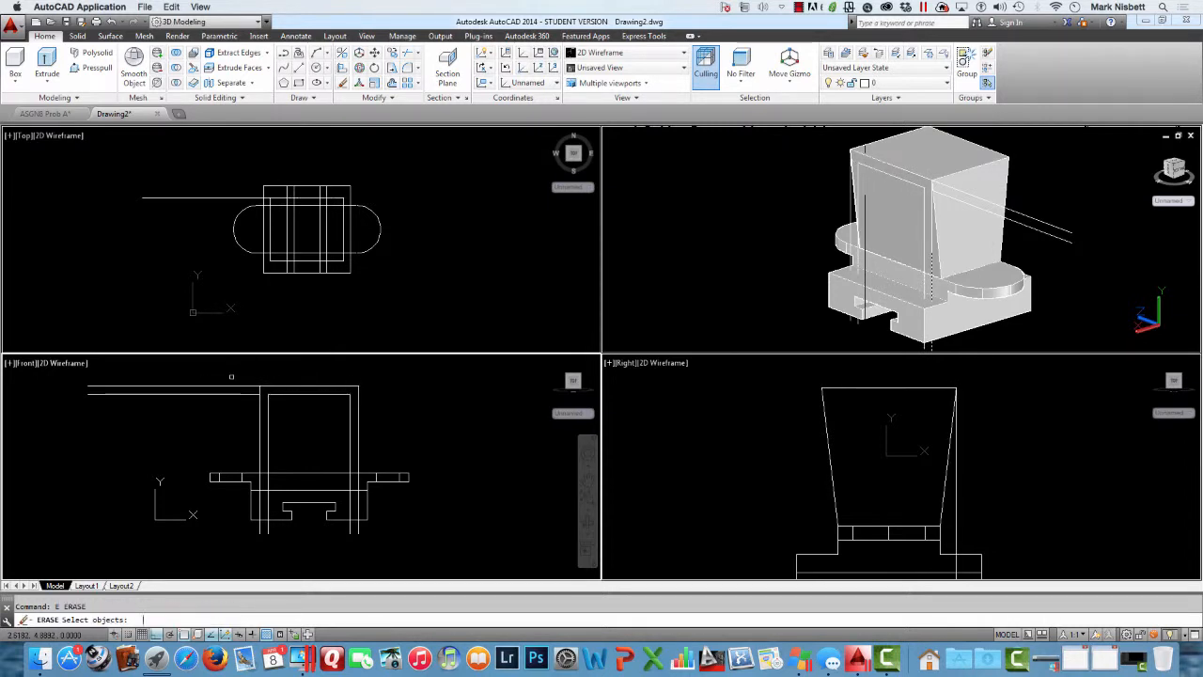
{"action": "left_click", "coordinate": [231, 392]}
{"action": "key", "text": "Return"}
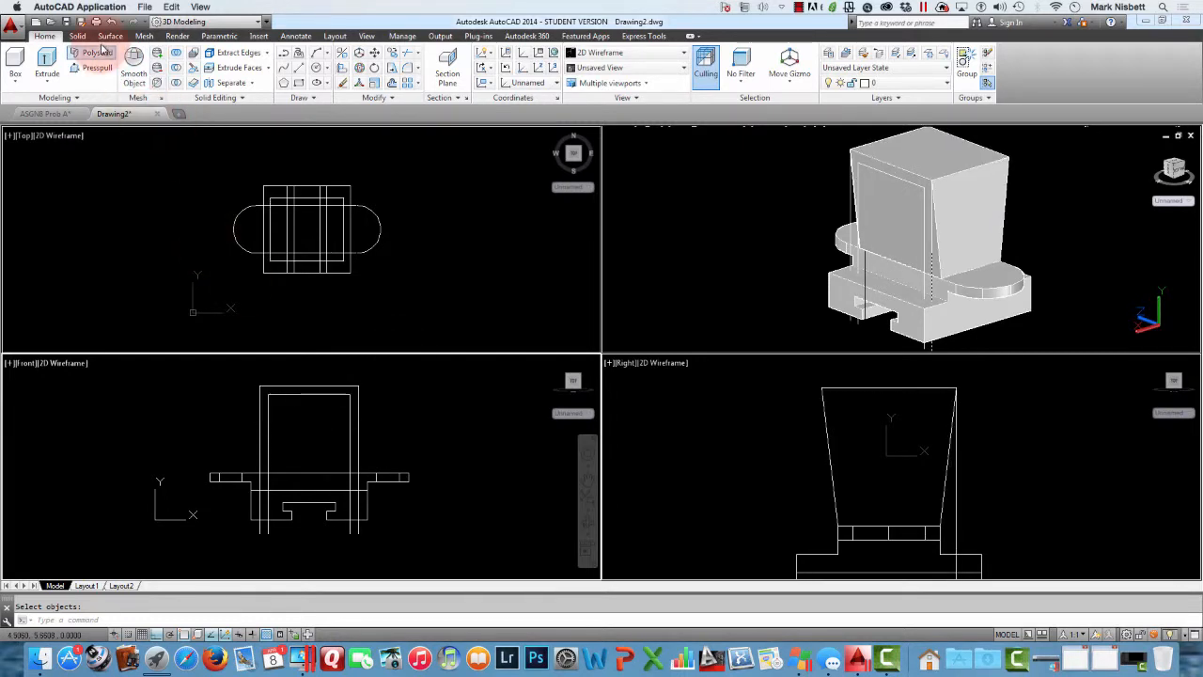
Step: Check the opening's height in the ASGN8 Prob A drawing and offset the inner rectangle's top line 2.7 downward in Drawing2
{"action": "left_click", "coordinate": [51, 113]}
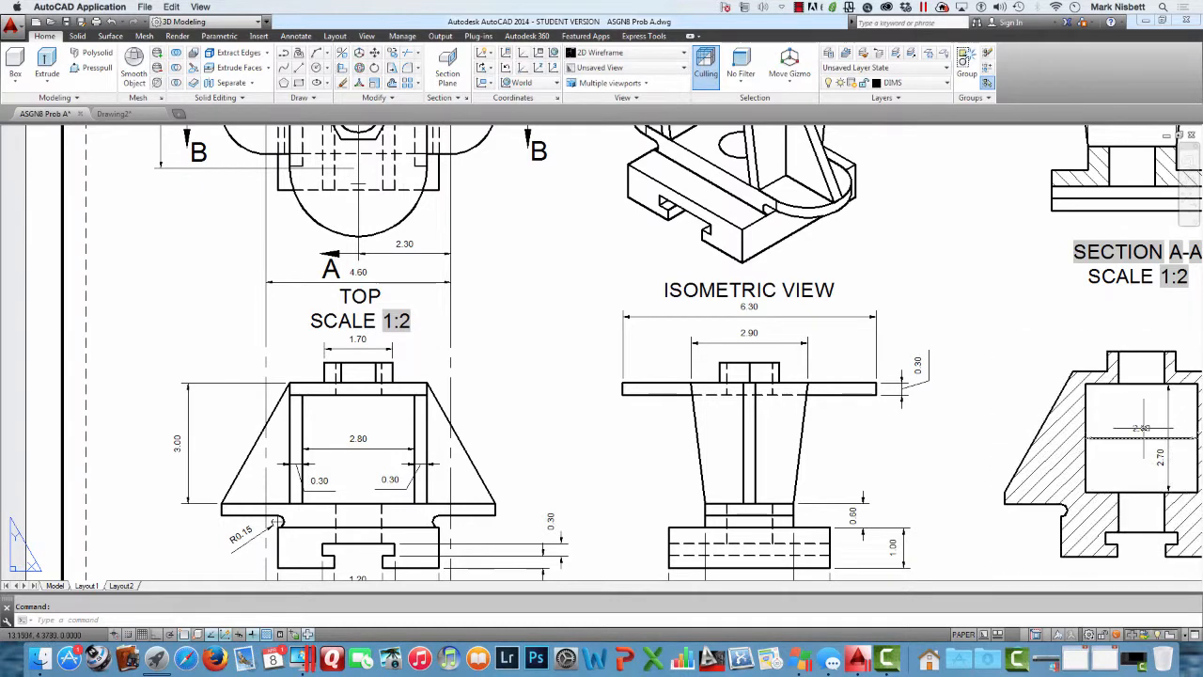
{"action": "left_click", "coordinate": [114, 114]}
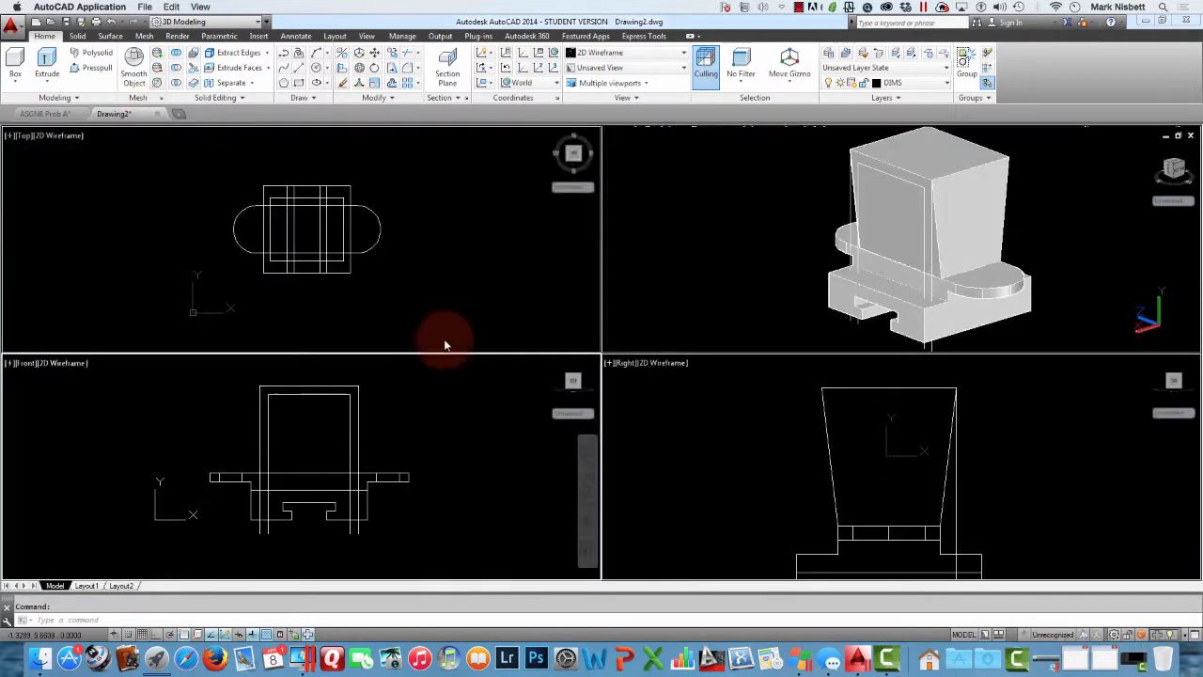
{"action": "type", "text": "o"}
{"action": "key", "text": "Return"}
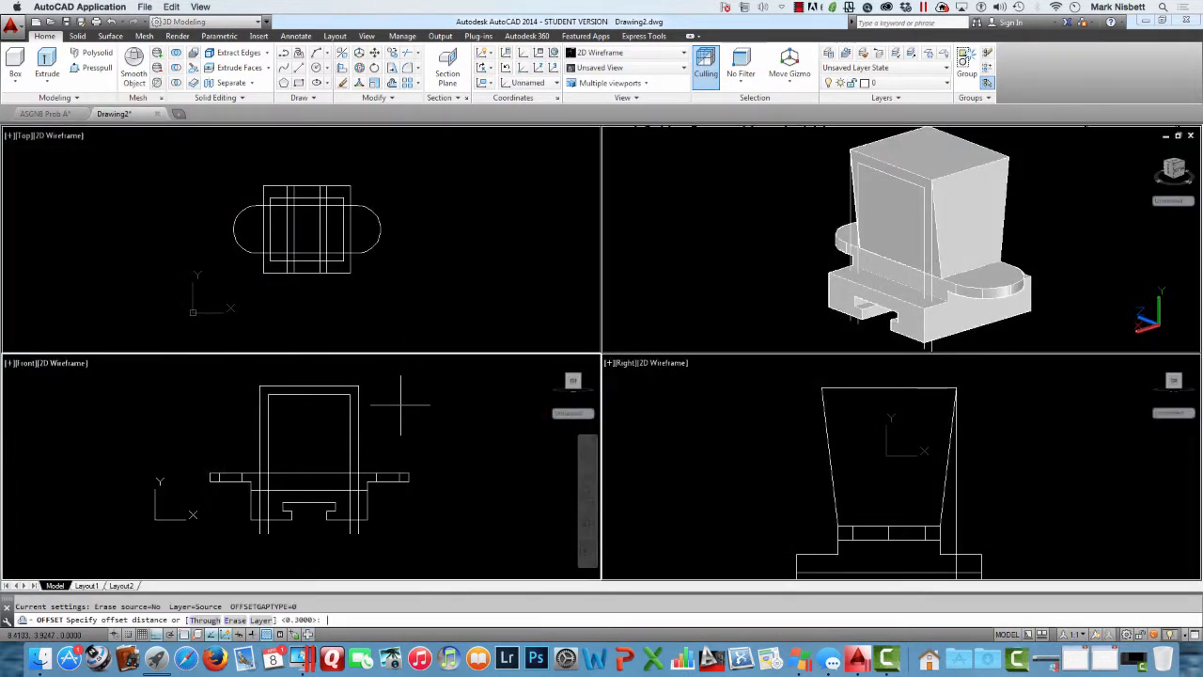
{"action": "type", "text": "2.7"}
{"action": "key", "text": "Return"}
{"action": "left_click", "coordinate": [324, 395]}
{"action": "left_click", "coordinate": [331, 416]}
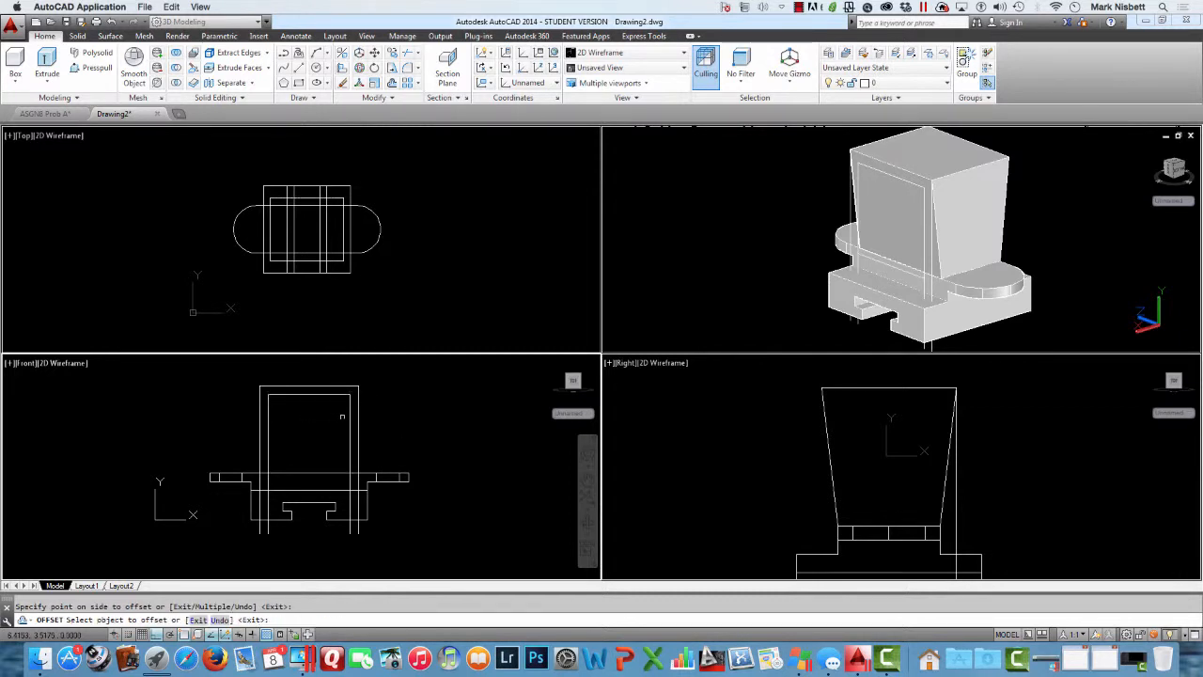
{"action": "key", "text": "Escape"}
{"action": "left_click", "coordinate": [749, 319]}
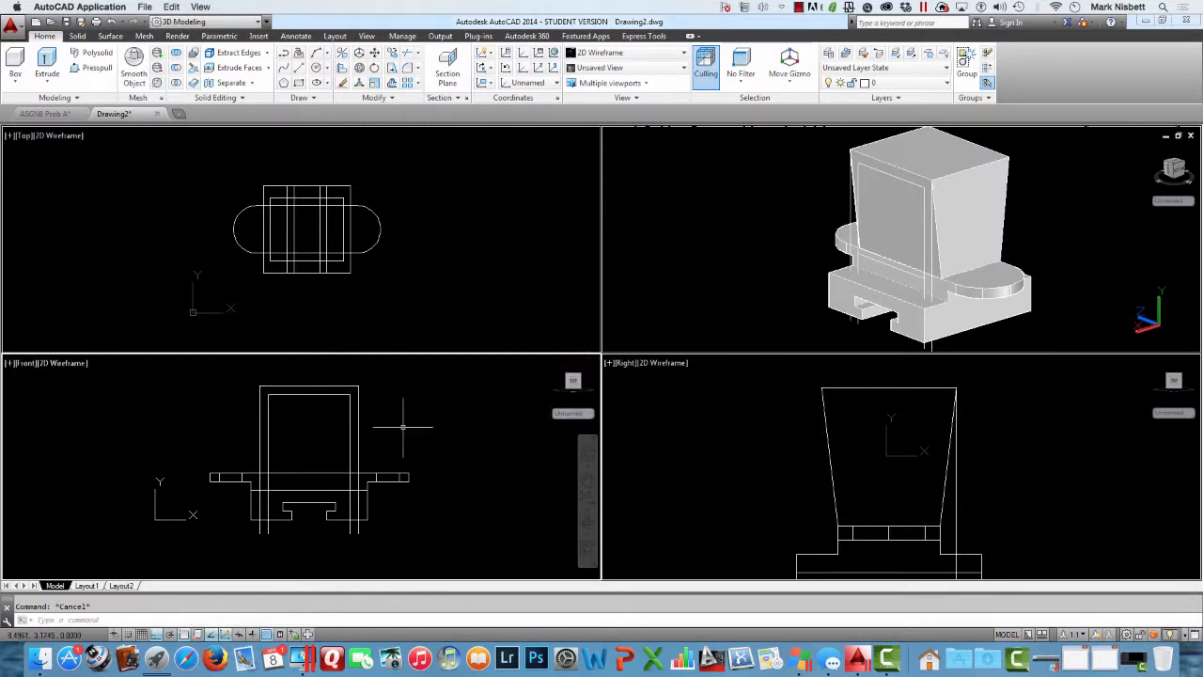
Step: Trim the inner vertical lines below the opening's bottom line to close the inner rectangle
{"action": "type", "text": "ts or"}
{"action": "key", "text": "Return"}
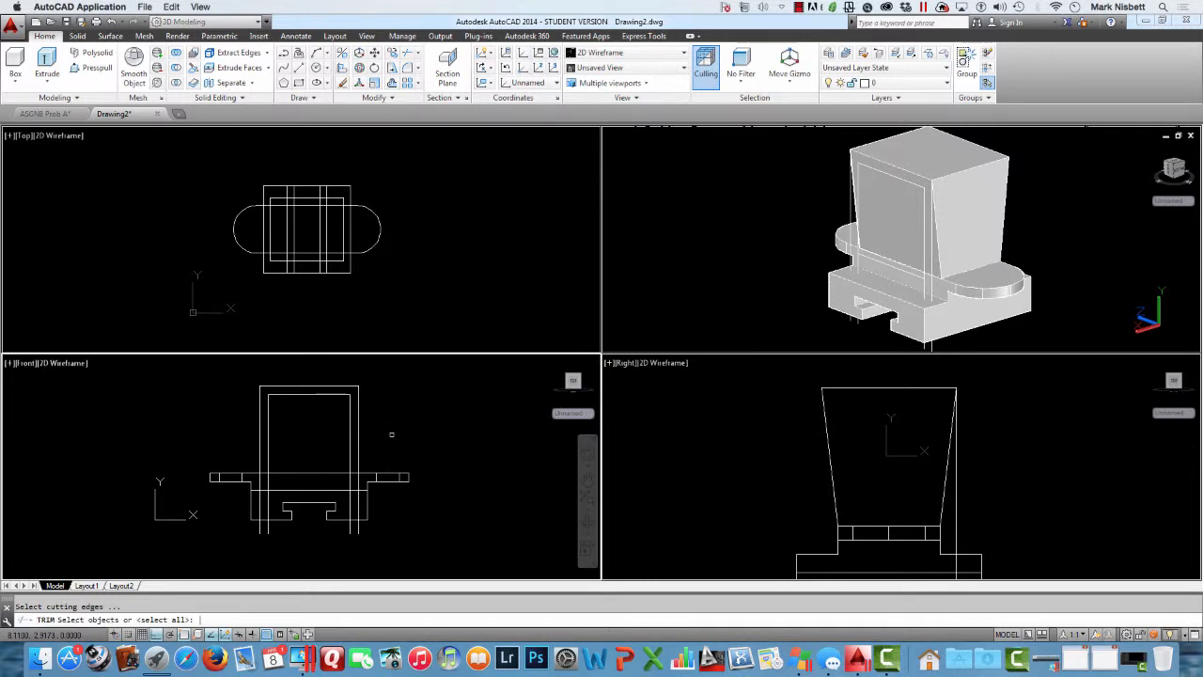
{"action": "key", "text": "Return"}
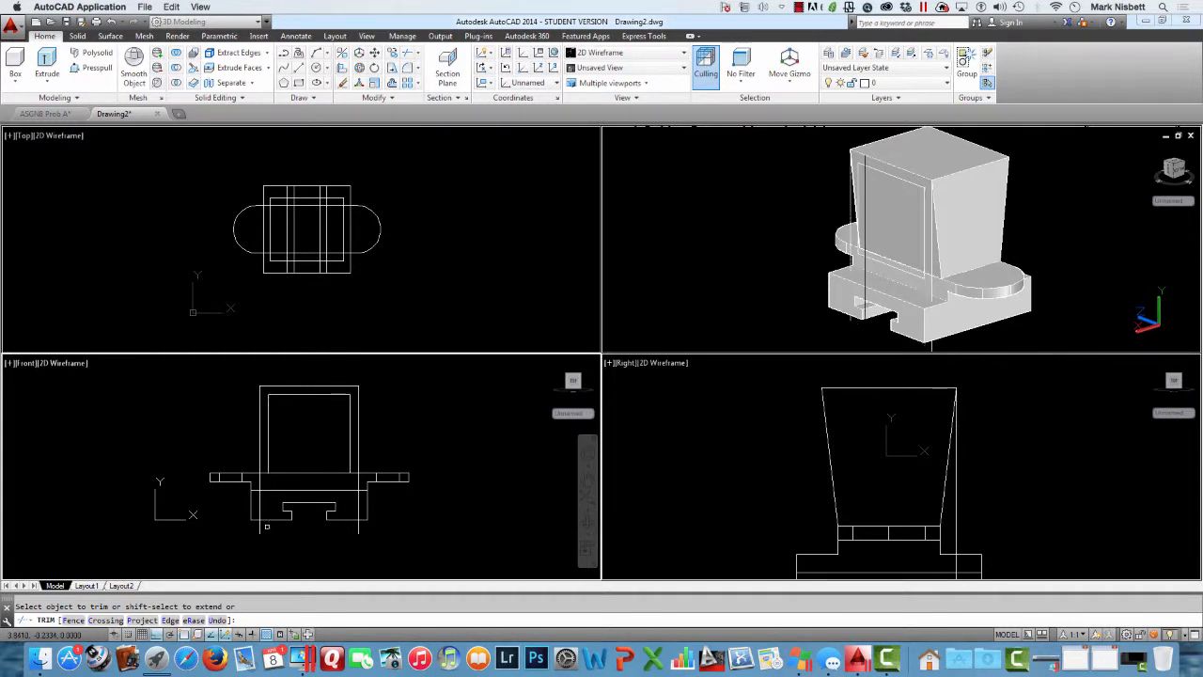
Step: Erase the two leftover vertical line pieces extending below the upper block in the front view
{"action": "key", "text": "Escape"}
{"action": "type", "text": "e"}
{"action": "key", "text": "Return"}
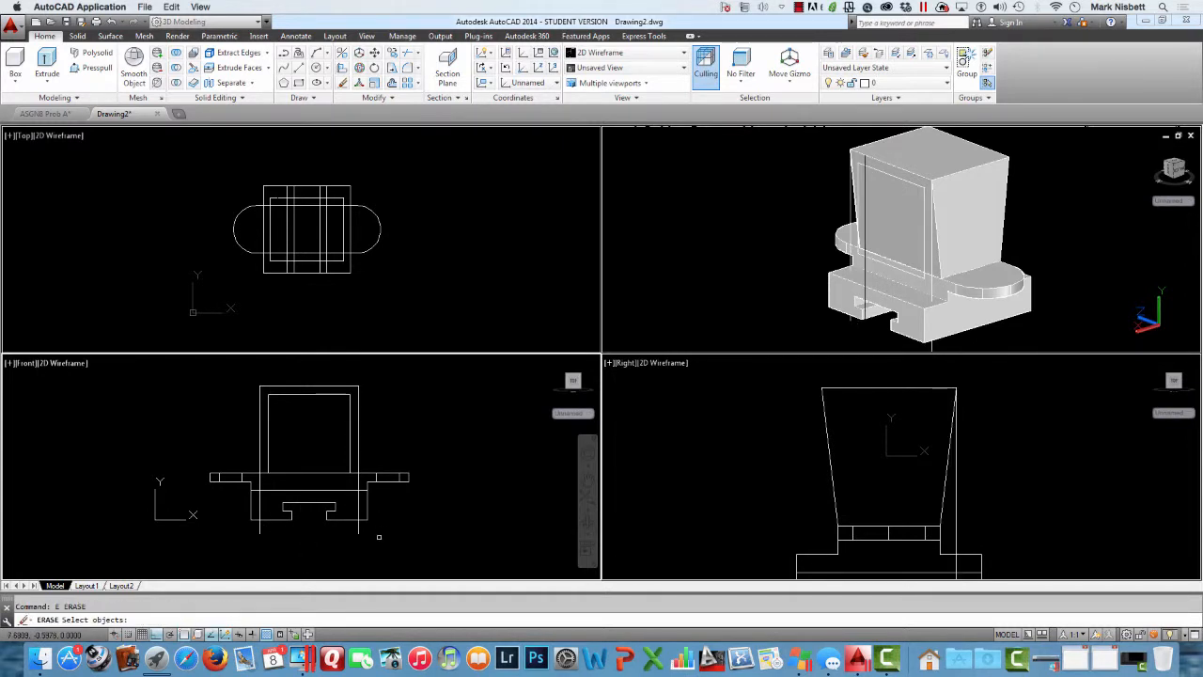
{"action": "left_click", "coordinate": [241, 526]}
{"action": "key", "text": "Return"}
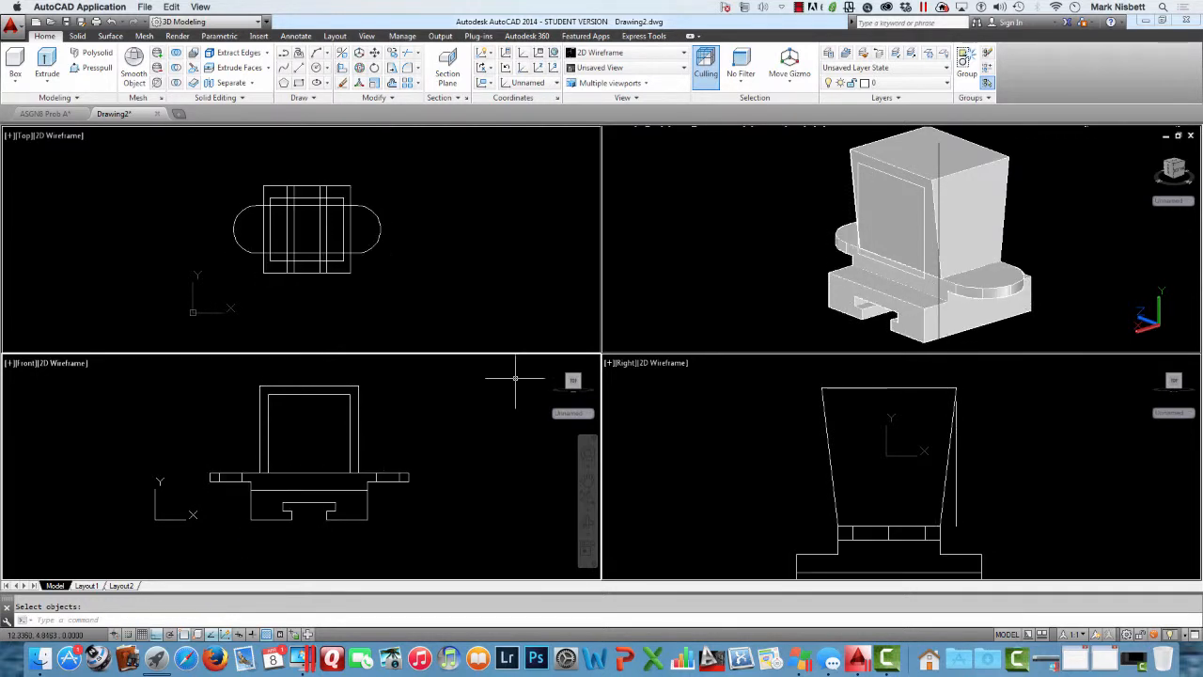
Step: Erase the remaining vertical construction line that runs down past the base's front corner
{"action": "left_click", "coordinate": [913, 215]}
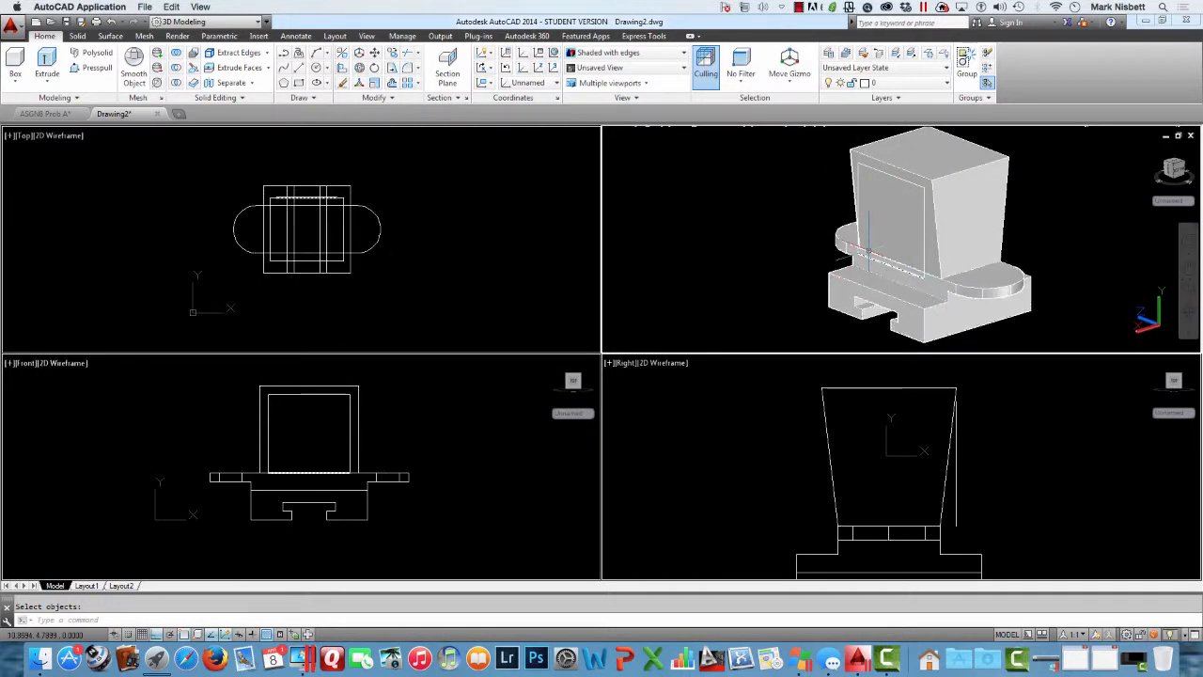
{"action": "mouse_move", "coordinate": [827, 242]}
{"action": "middle_mouse_down", "text": "shift"}
{"action": "mouse_move", "coordinate": [983, 225]}
{"action": "mouse_move", "coordinate": [818, 226]}
{"action": "mouse_move", "coordinate": [834, 233]}
{"action": "middle_mouse_up", "text": "shift"}
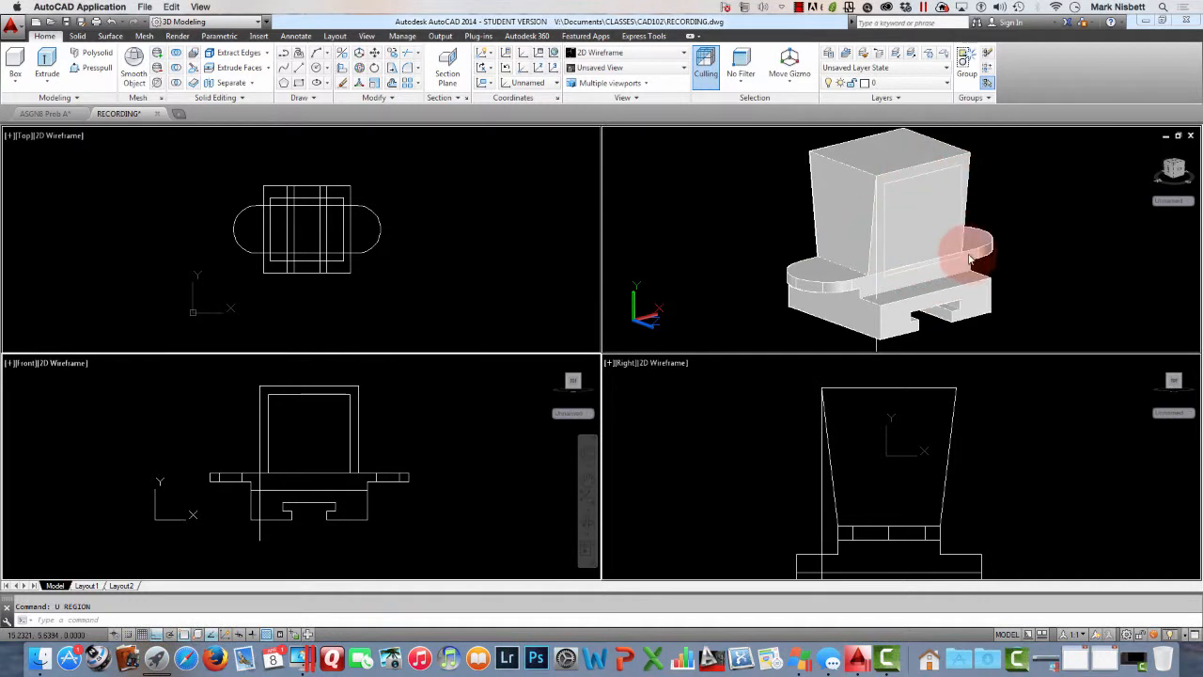
{"action": "middle_click_drag", "start_coordinate": [1010, 223], "coordinate": [981, 229], "text": "shift"}
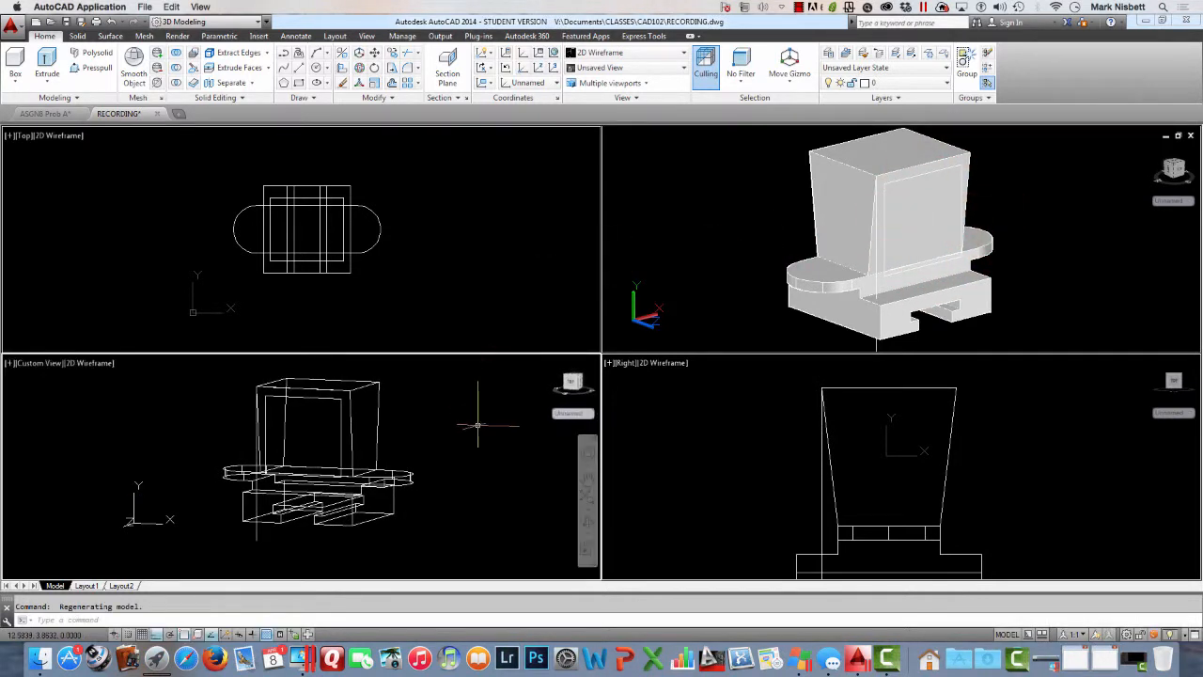
{"action": "key", "text": "ctrl+z"}
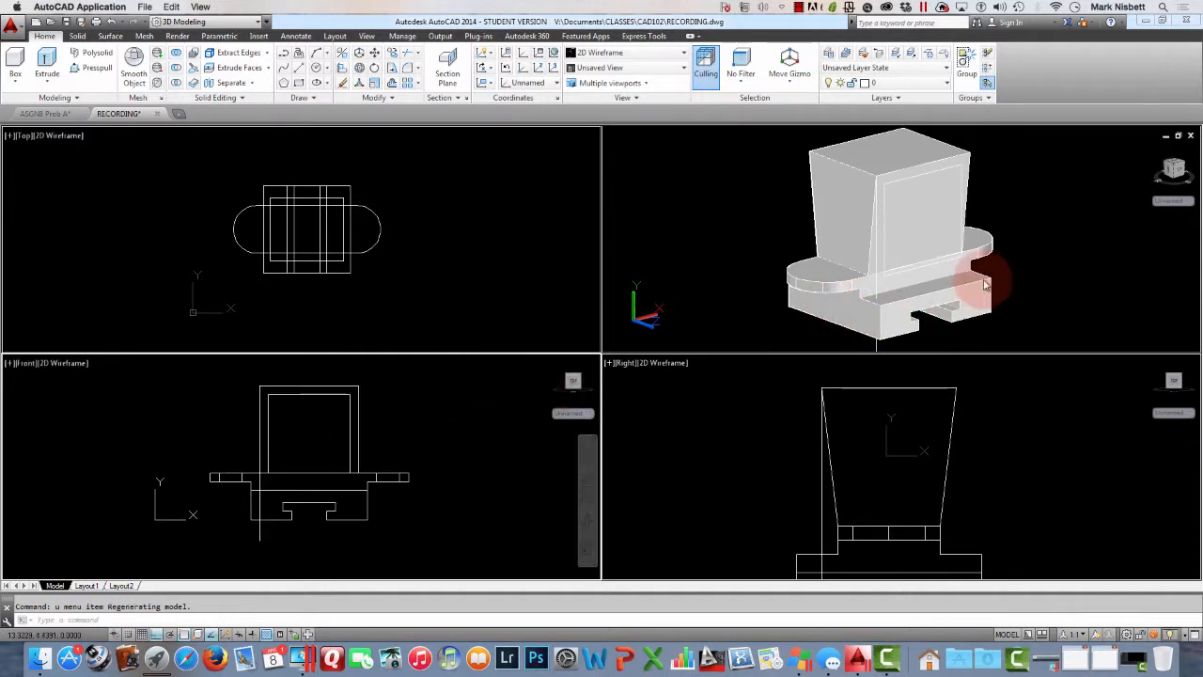
{"action": "left_click", "coordinate": [1069, 249]}
{"action": "middle_click_drag", "start_coordinate": [1028, 260], "coordinate": [1052, 262], "text": "shift"}
{"action": "key", "text": "Return"}
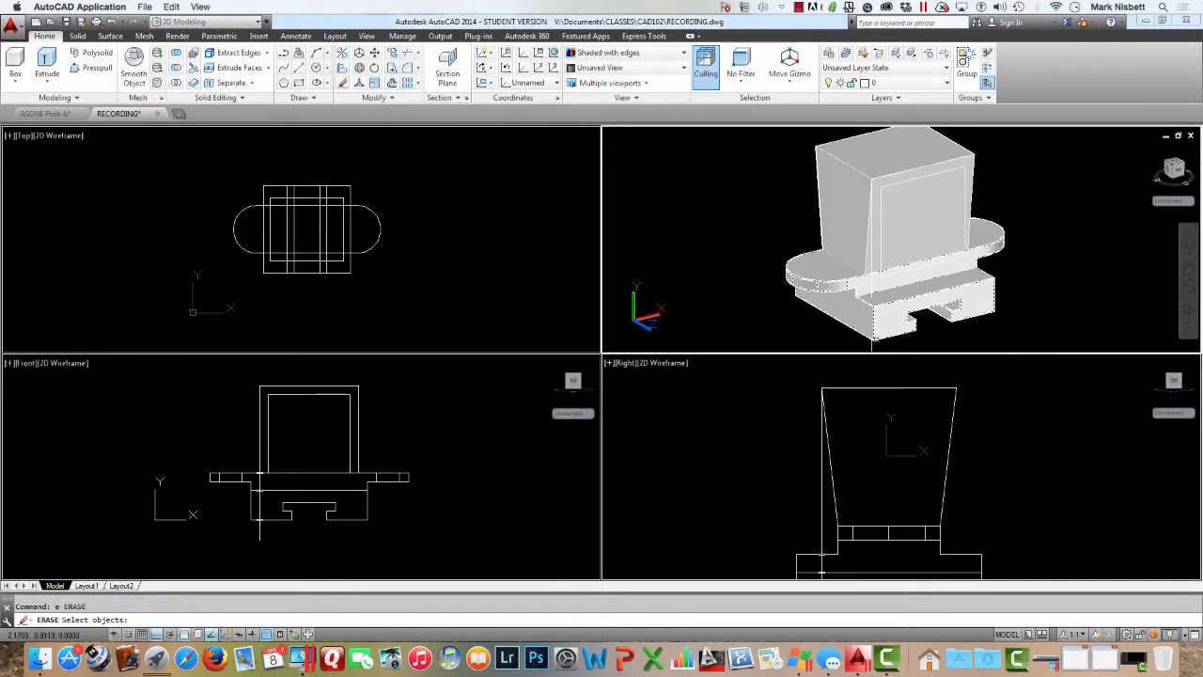
{"action": "left_click", "coordinate": [872, 344]}
{"action": "key", "text": "Return"}
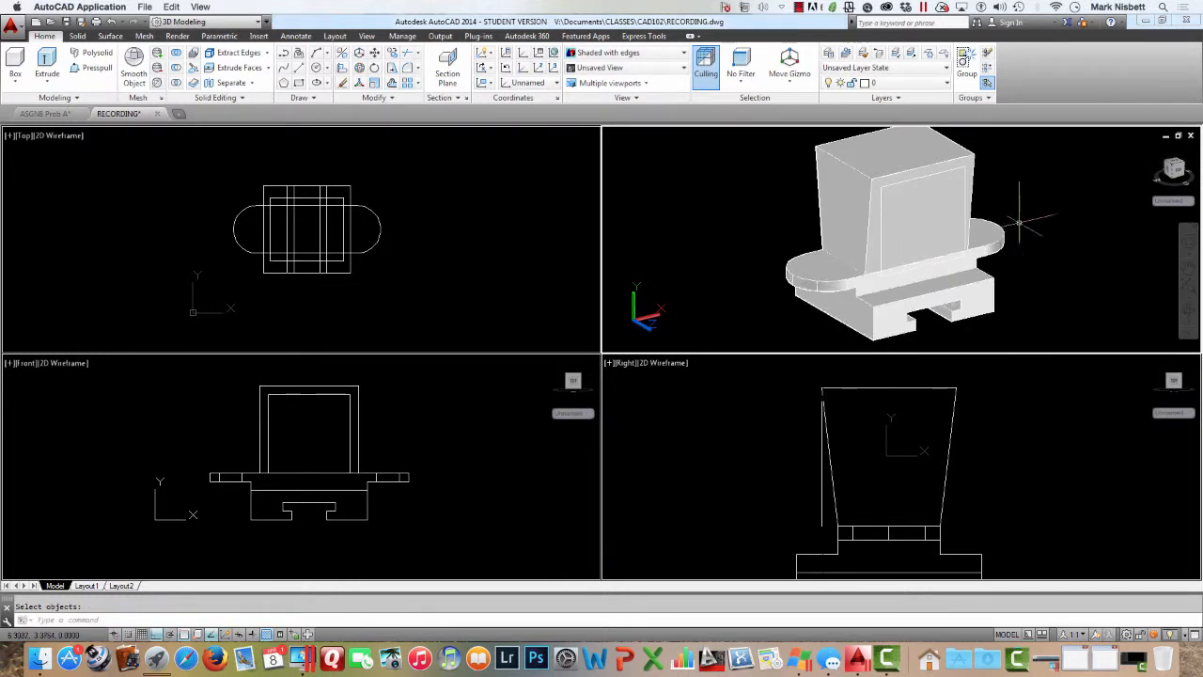
Step: Create a region from the four lines of the inner rectangle on the upper block's front
{"action": "middle_click_drag", "start_coordinate": [1021, 222], "coordinate": [1031, 215], "text": "shift"}
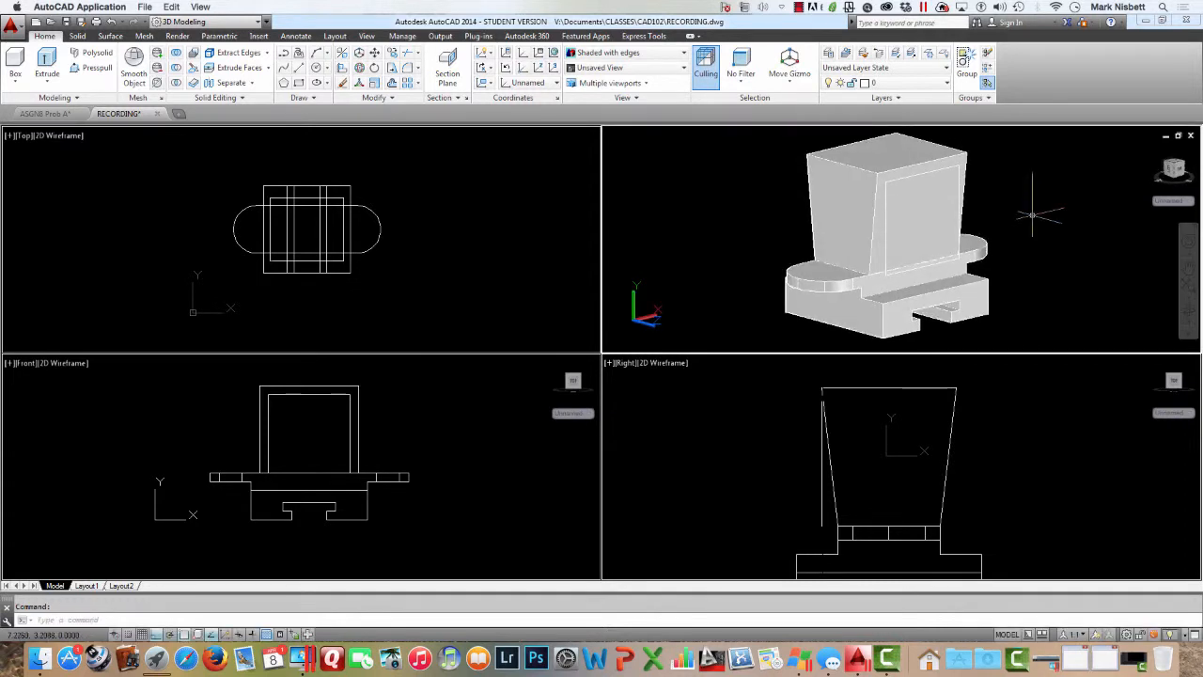
{"action": "type", "text": "reg"}
{"action": "key", "text": "Return"}
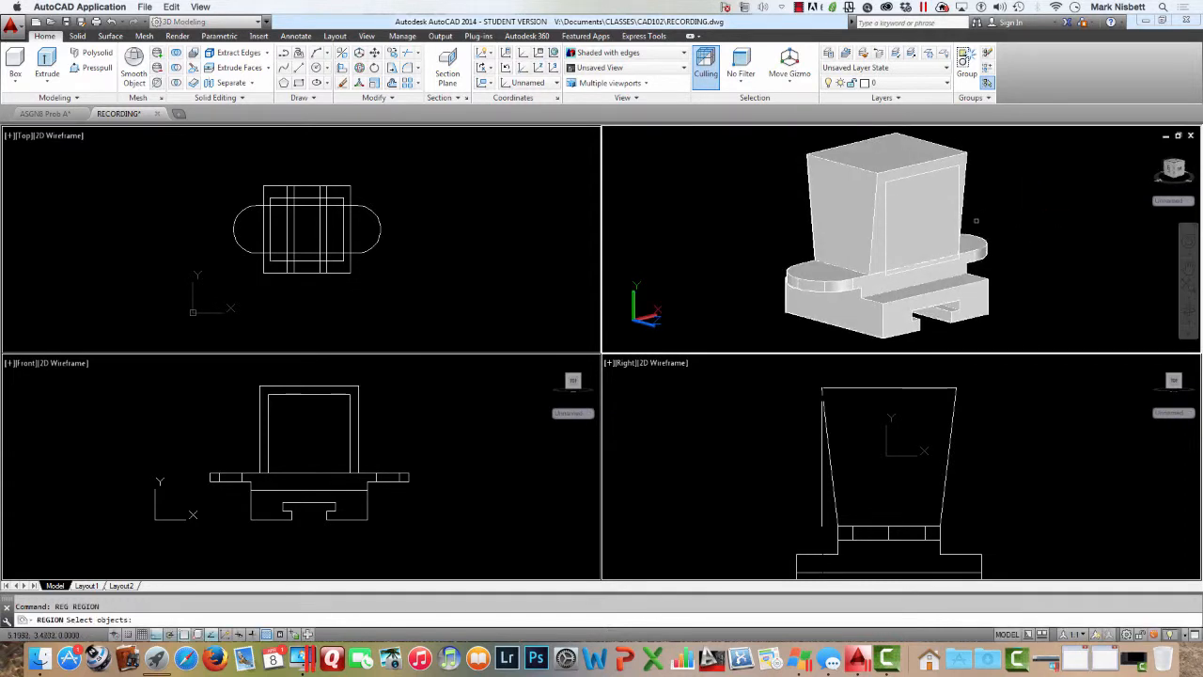
{"action": "left_click", "coordinate": [914, 175]}
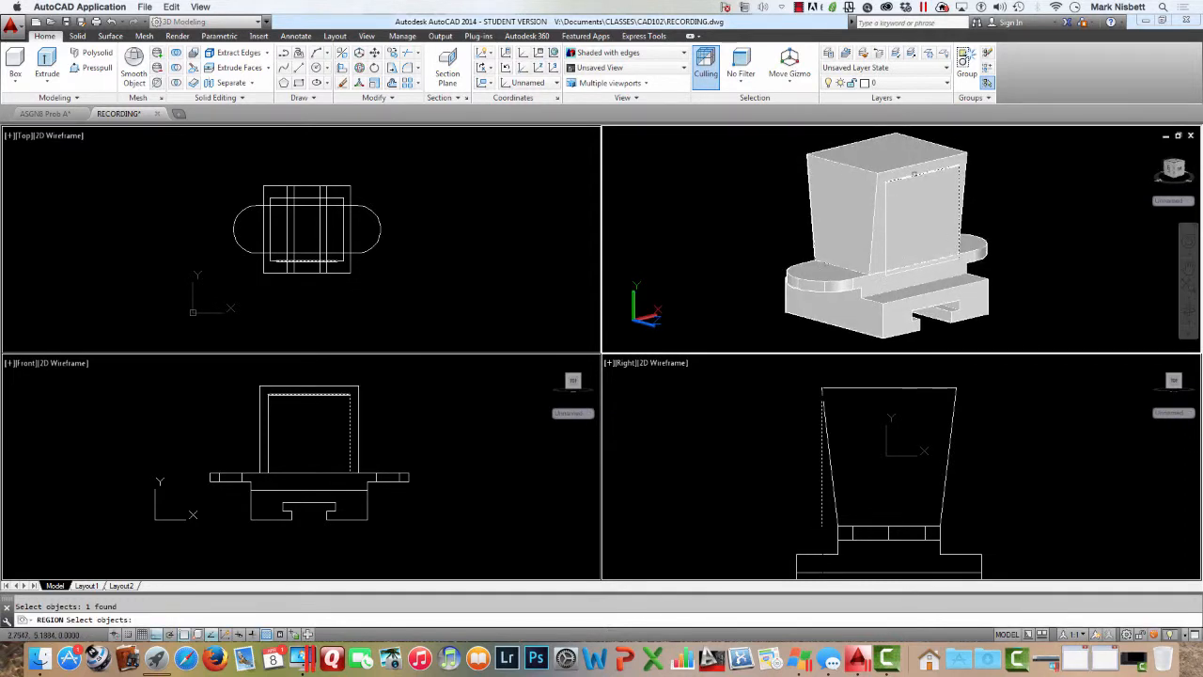
{"action": "left_click", "coordinate": [915, 175]}
{"action": "left_click", "coordinate": [886, 210]}
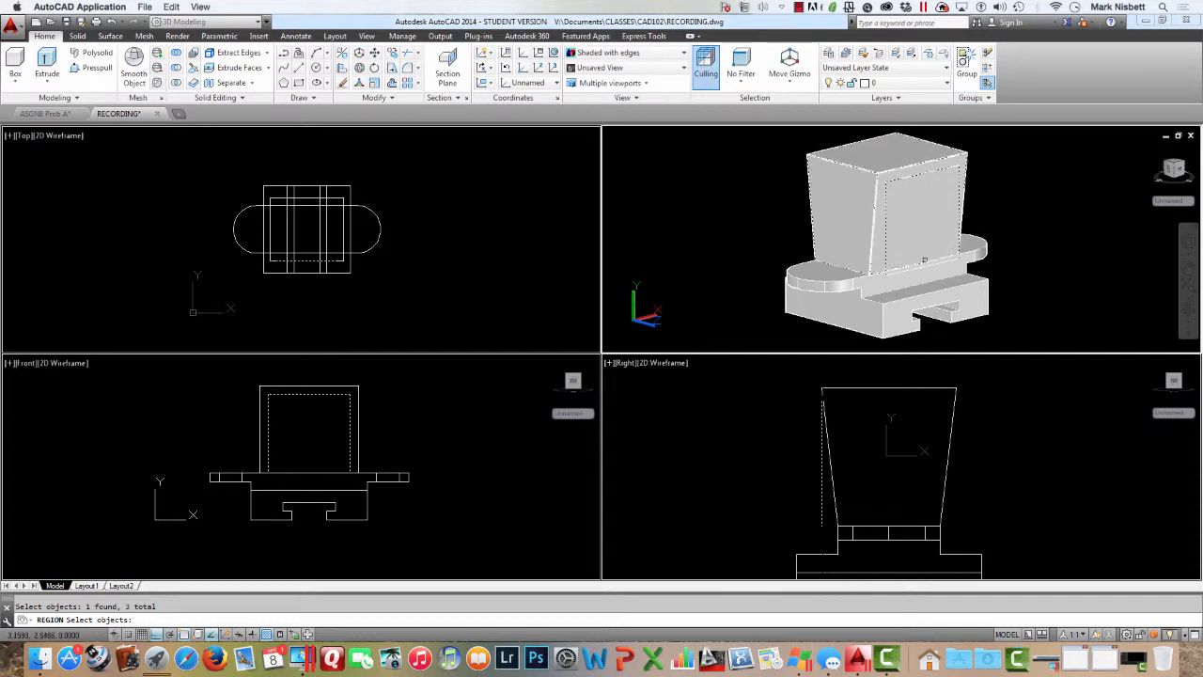
{"action": "key", "text": "Return"}
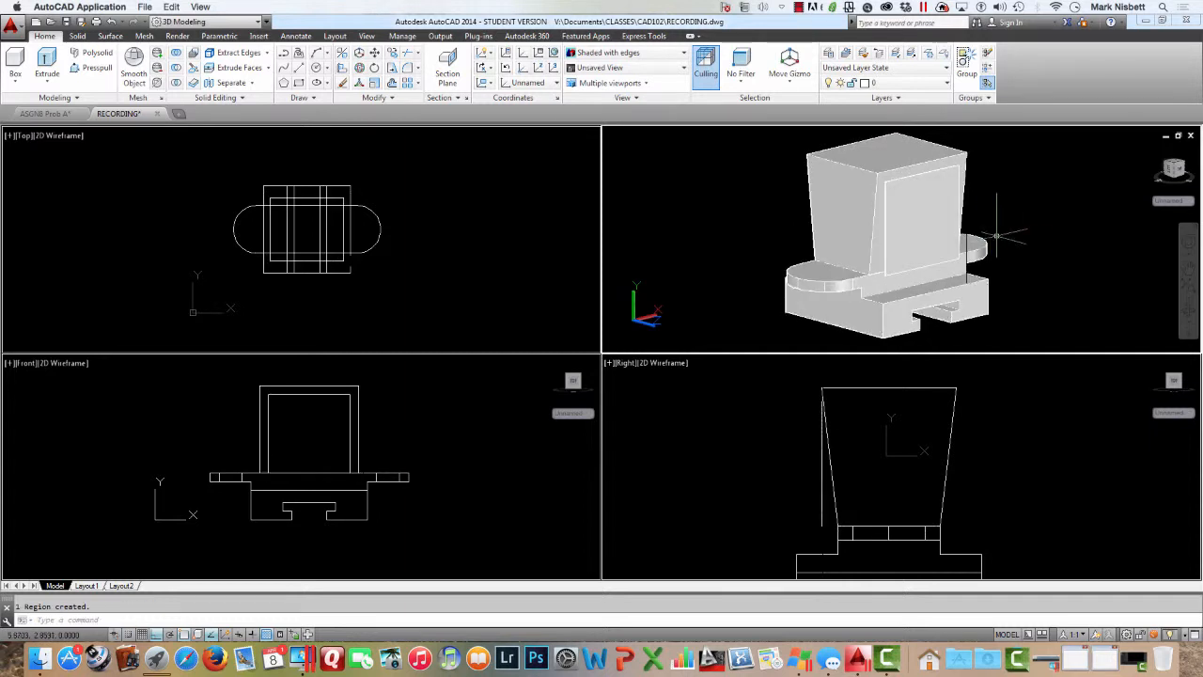
Step: Extrude the rectangular region backward completely through the tapered upper block and out beyond its rear face
{"action": "key", "text": "Return"}
{"action": "left_click", "coordinate": [951, 255]}
{"action": "key", "text": "Return"}
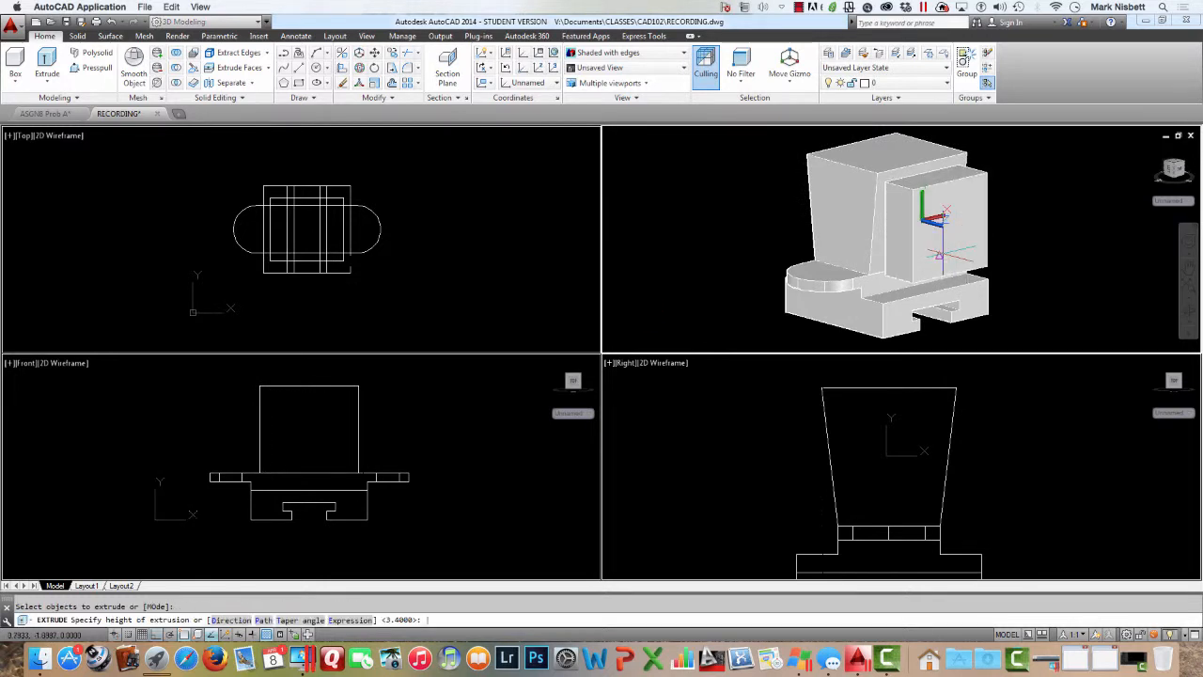
{"action": "left_click", "coordinate": [784, 193]}
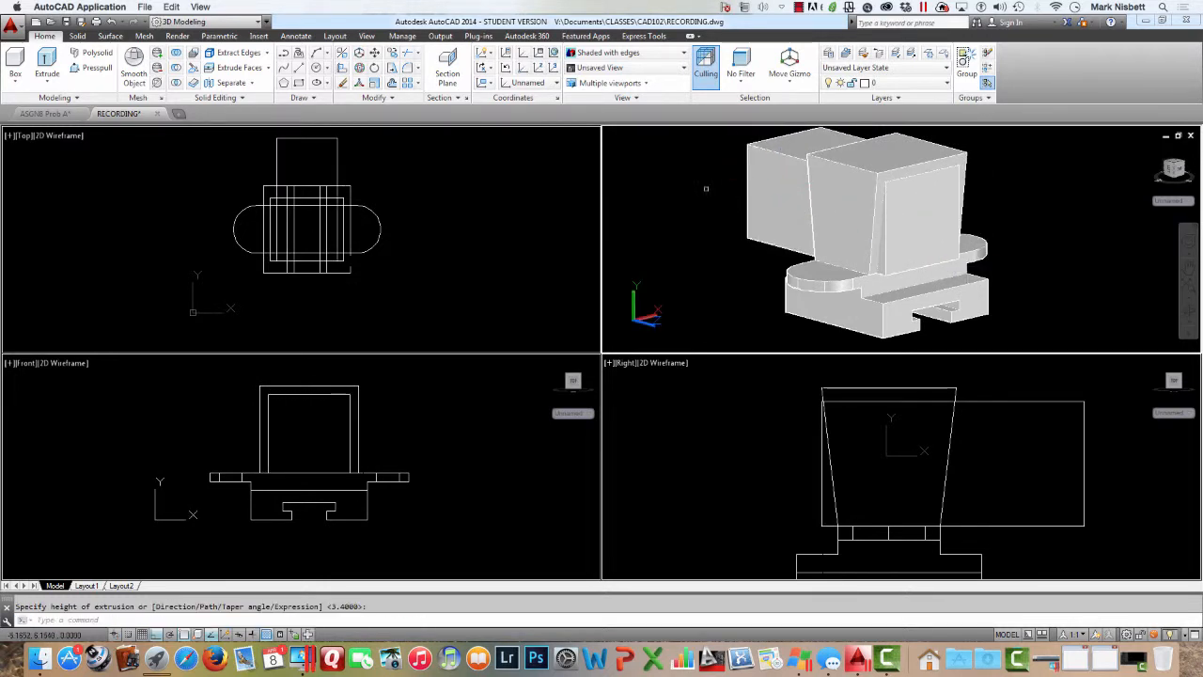
Step: Subtract the extruded box from the tapered upper block to cut the rectangular opening through it
{"action": "type", "text": "su"}
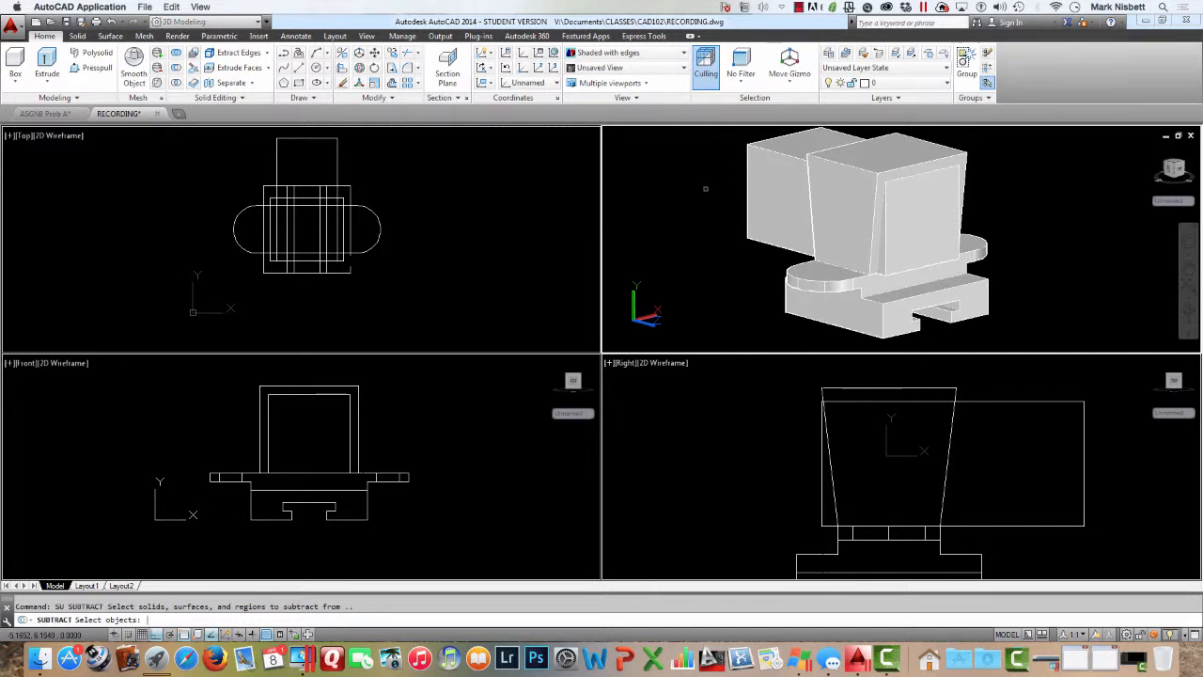
{"action": "key", "text": "Return"}
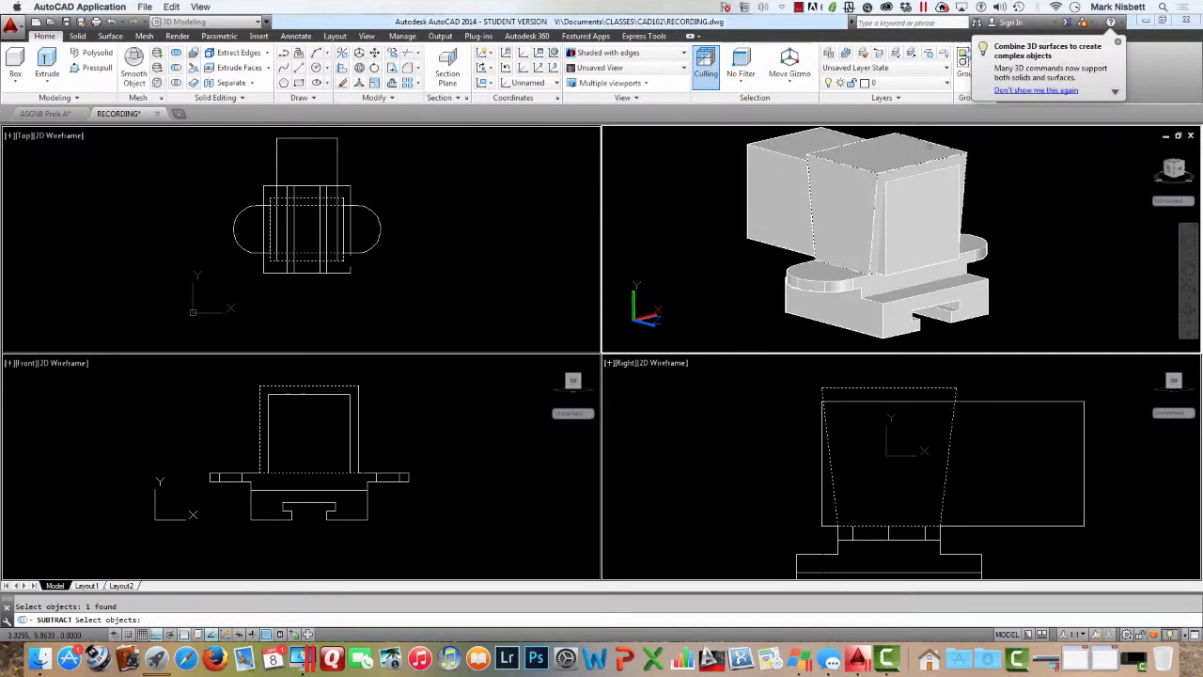
{"action": "left_click", "coordinate": [783, 150]}
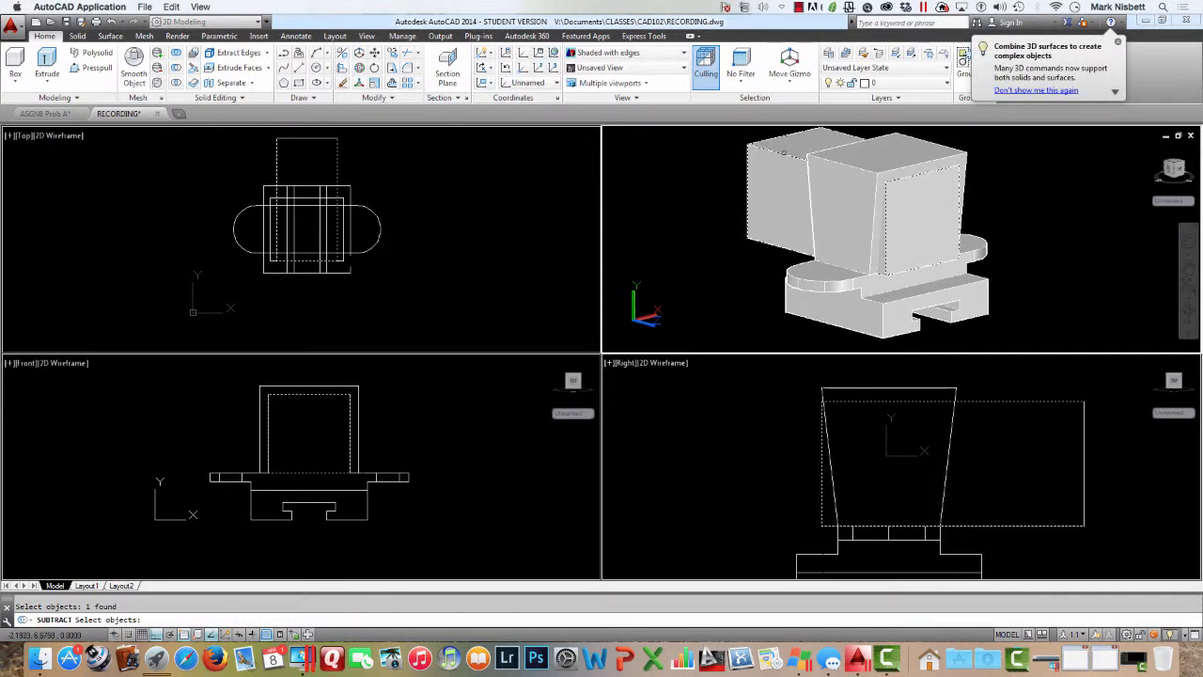
{"action": "key", "text": "Return"}
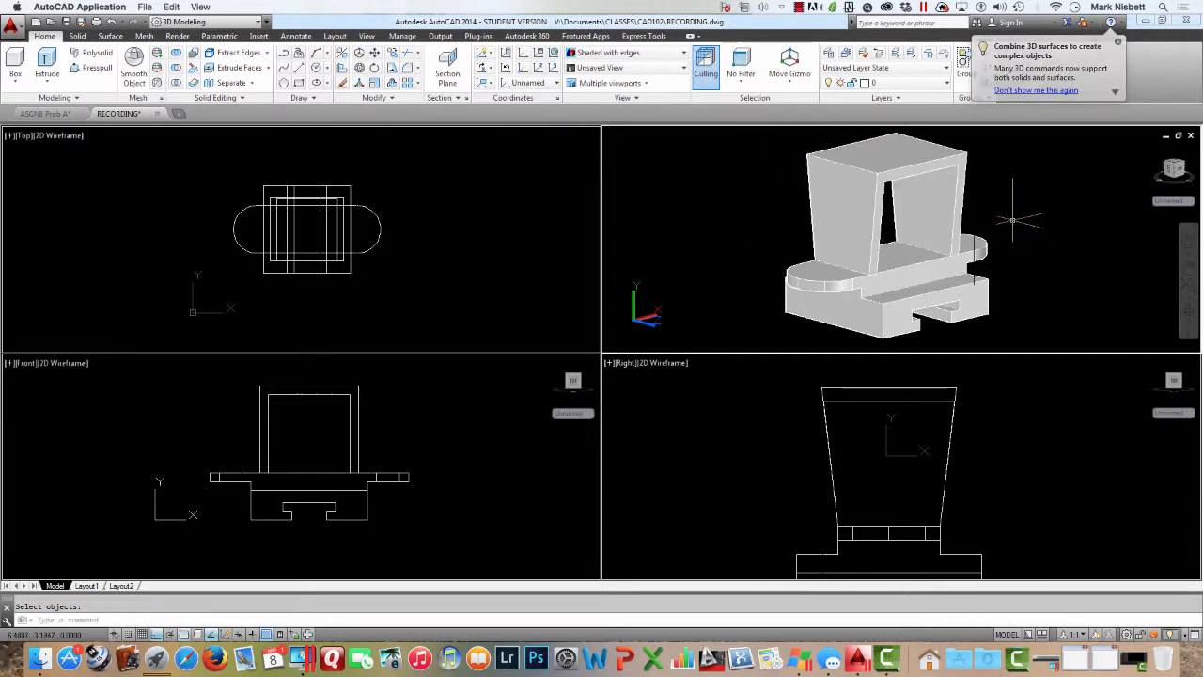
{"action": "mouse_move", "coordinate": [1012, 220]}
{"action": "middle_mouse_down", "text": "shift"}
{"action": "mouse_move", "coordinate": [940, 228]}
{"action": "mouse_move", "coordinate": [1002, 237]}
{"action": "middle_mouse_up", "text": "shift"}
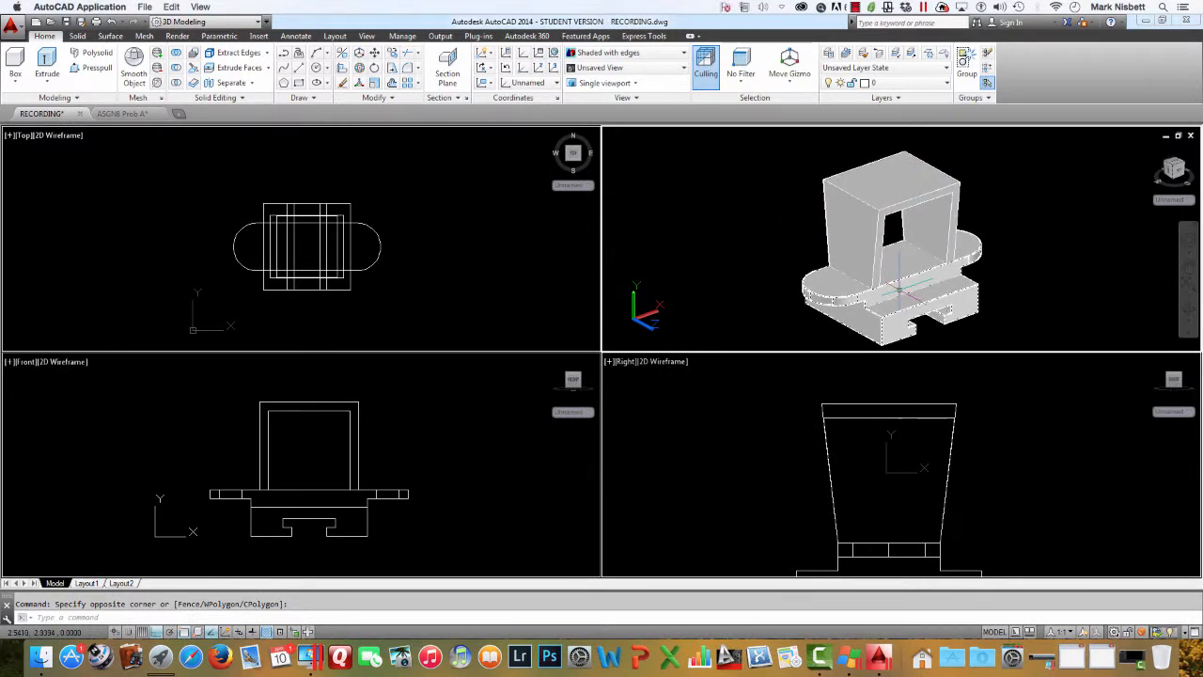
Step: Examine the rounded top plate's radius and centre location in the ASGN8 Prob A drawing, then return to the RECORDING drawing
{"action": "left_click", "coordinate": [897, 286]}
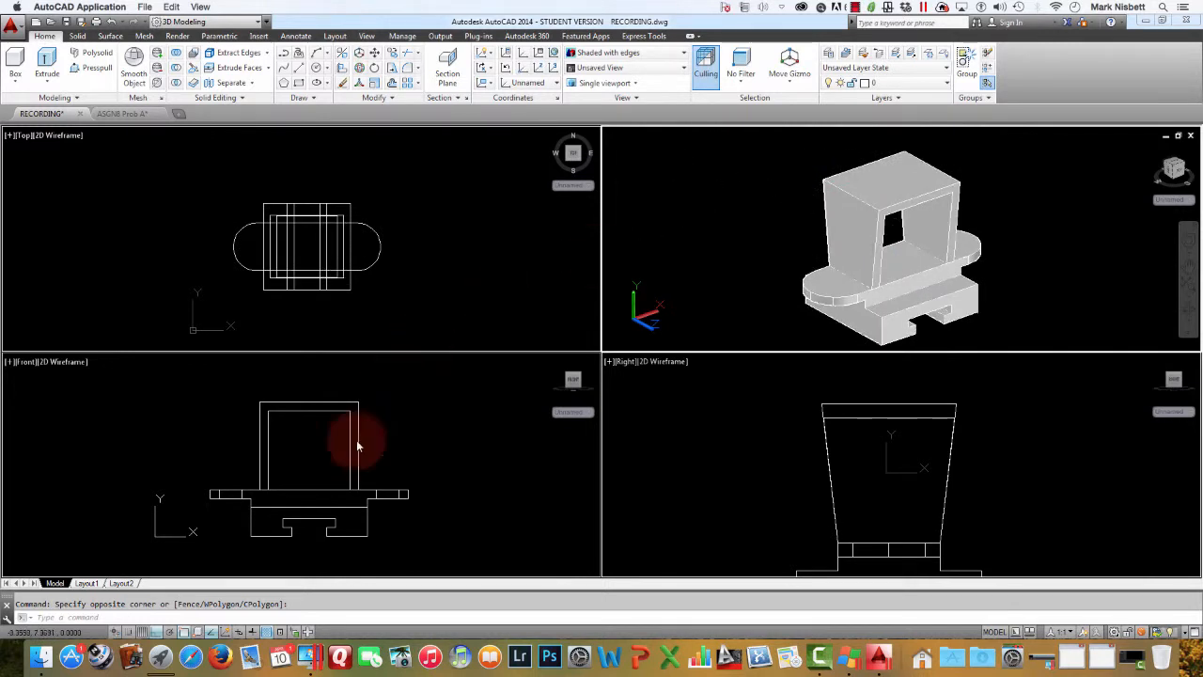
{"action": "left_click", "coordinate": [132, 113]}
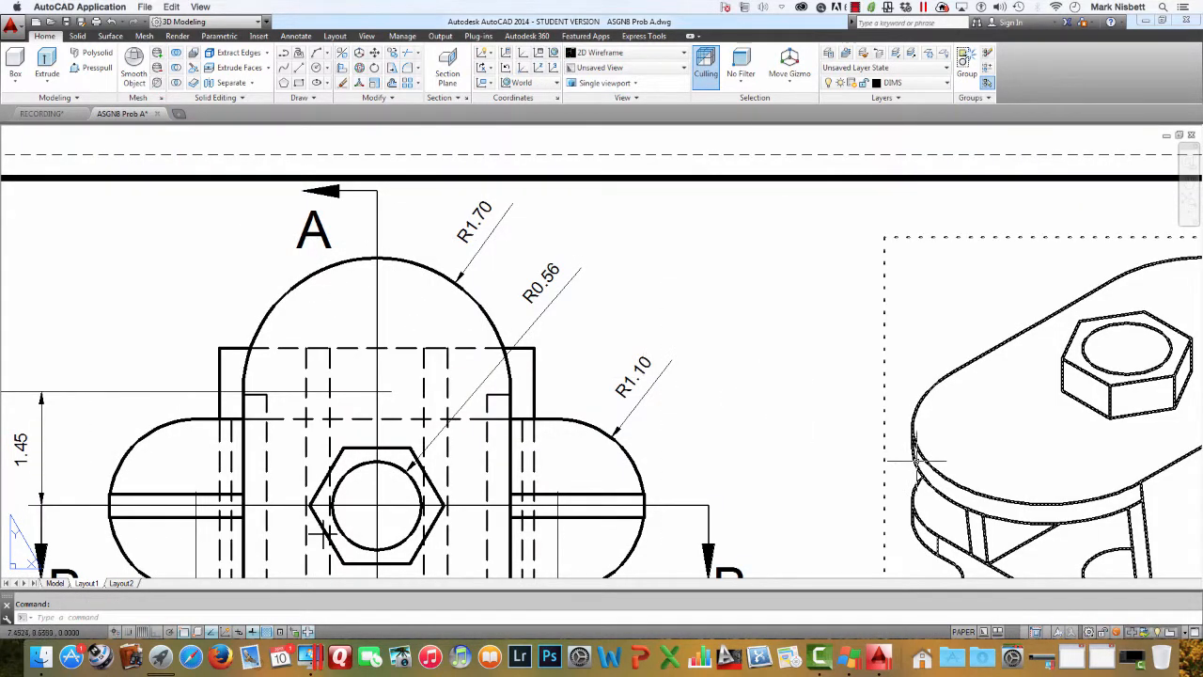
{"action": "mouse_move", "coordinate": [1007, 424]}
{"action": "middle_mouse_down"}
{"action": "mouse_move", "coordinate": [771, 322]}
{"action": "mouse_move", "coordinate": [787, 323]}
{"action": "middle_mouse_up"}
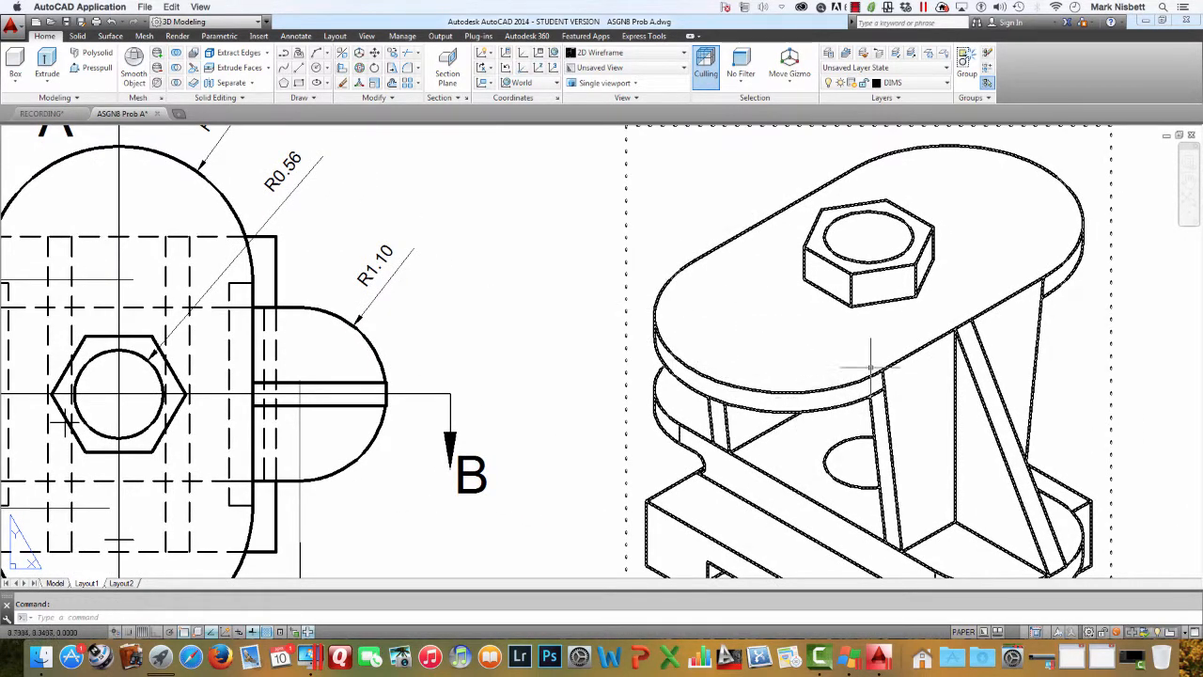
{"action": "middle_click_drag", "start_coordinate": [452, 289], "coordinate": [656, 361]}
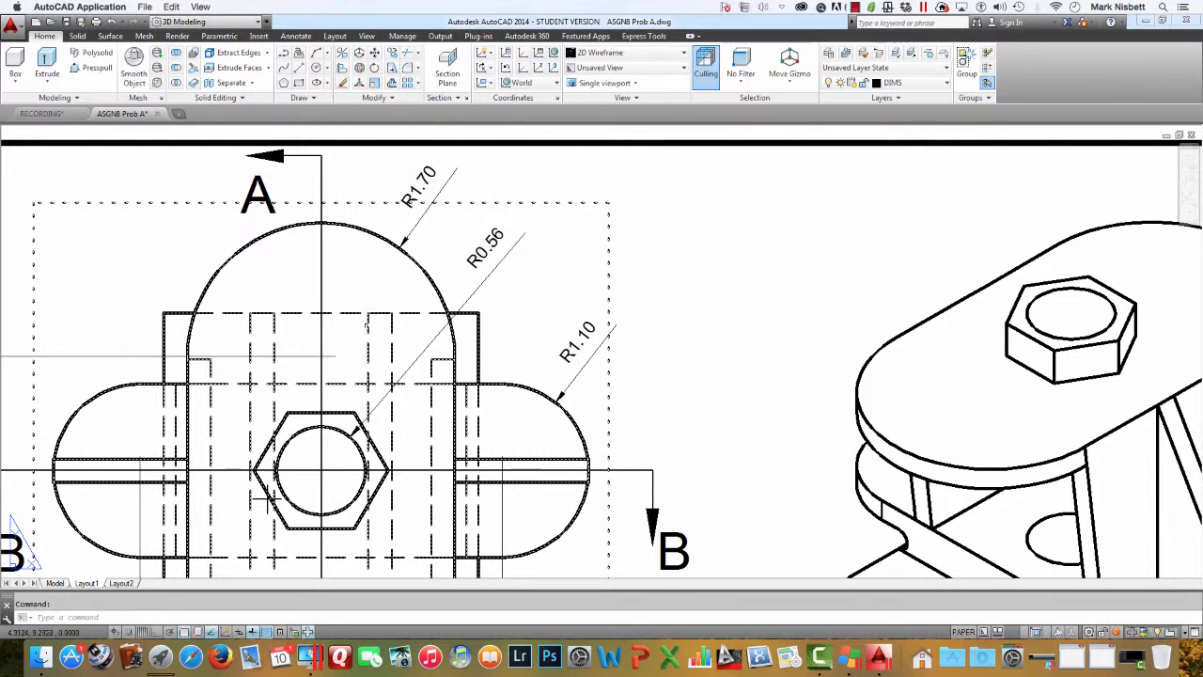
{"action": "key", "text": "Escape"}
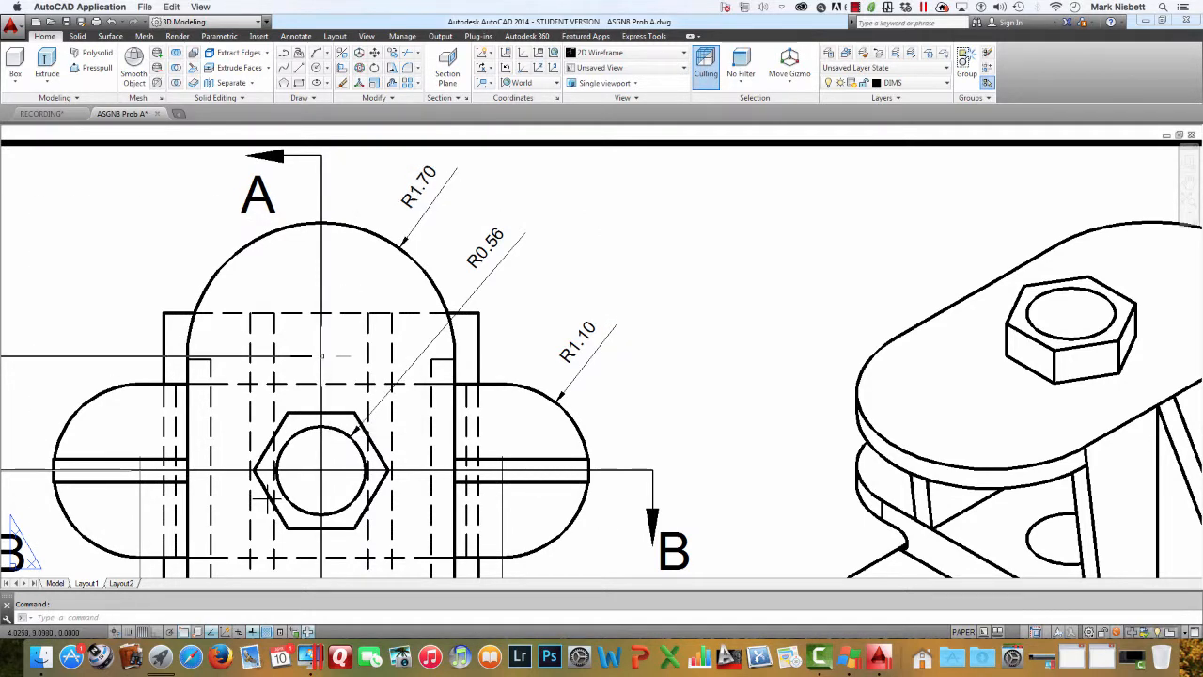
{"action": "left_click", "coordinate": [322, 356]}
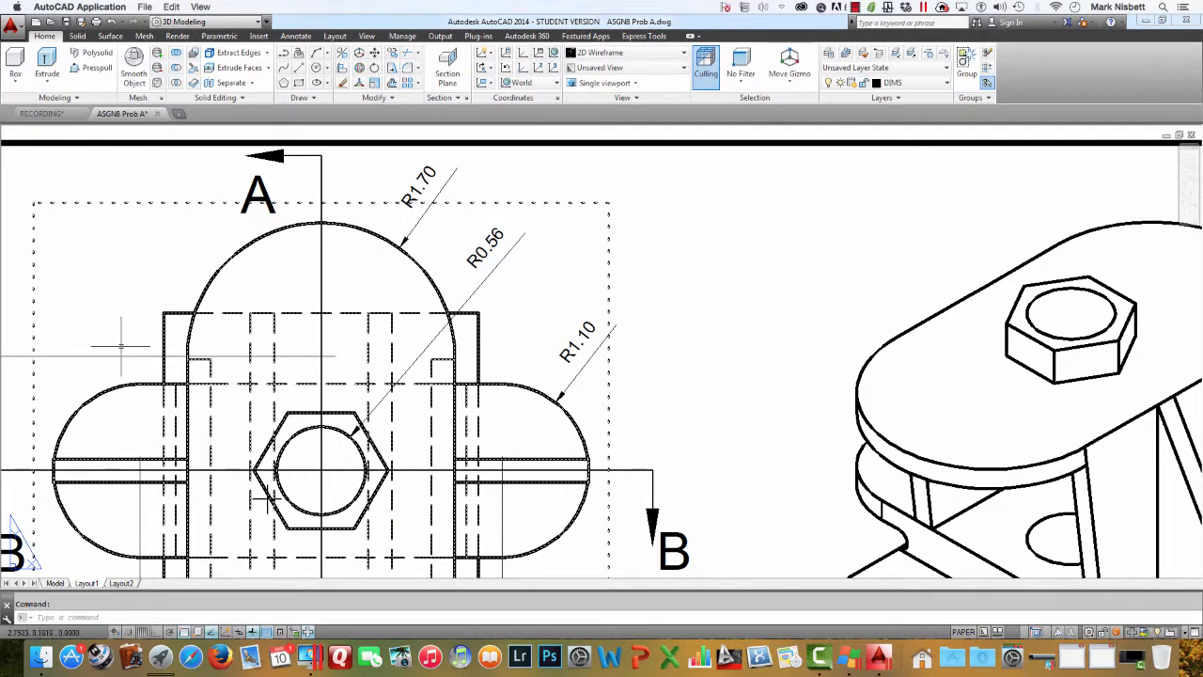
{"action": "left_click", "coordinate": [55, 114]}
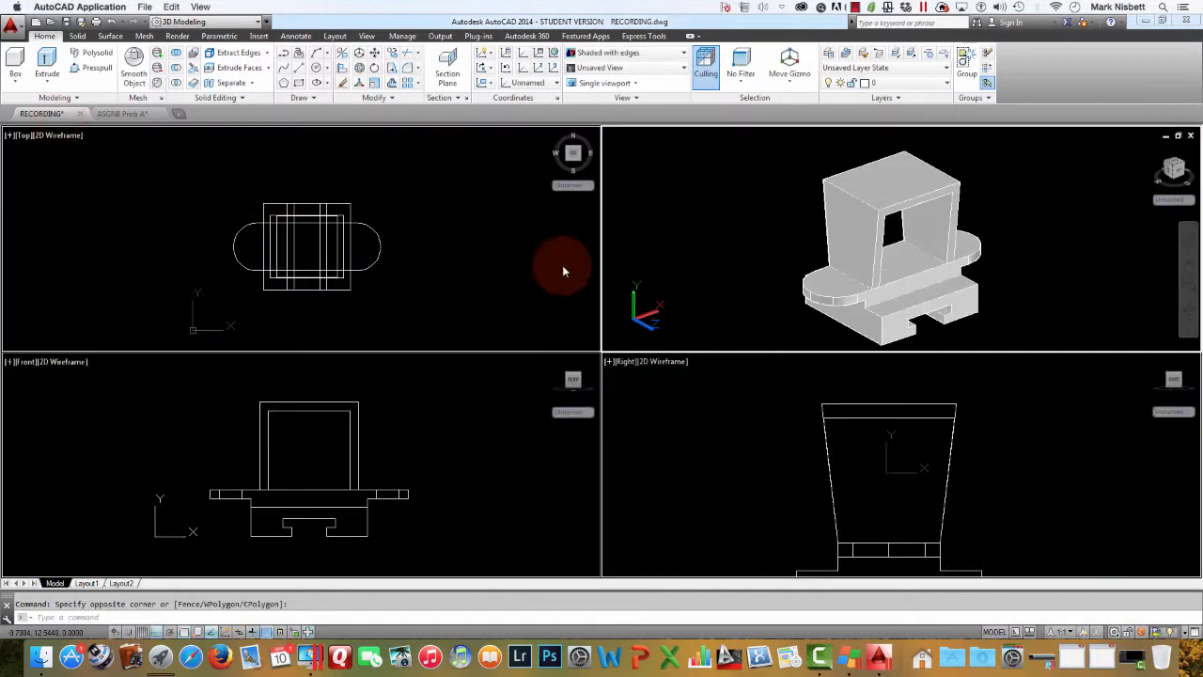
Step: Draw a centre line about 5.4 long in the top view from the midpoint of the upper block's front edge past its back
{"action": "left_click", "coordinate": [427, 239]}
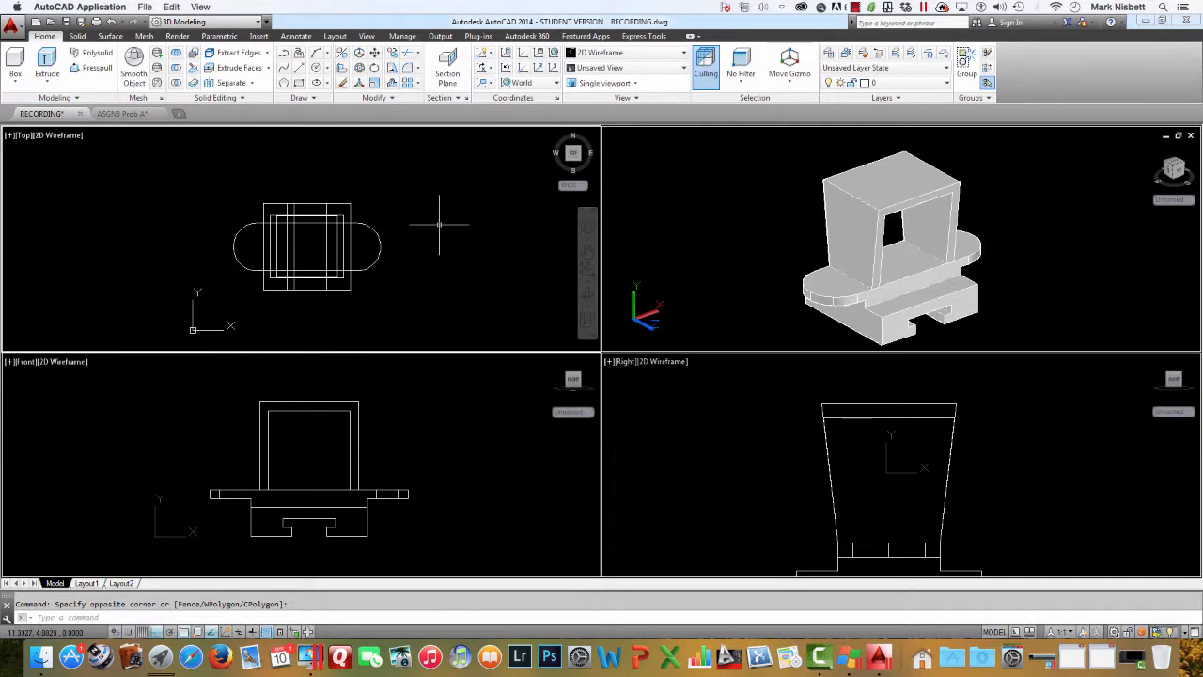
{"action": "key", "text": "Escape"}
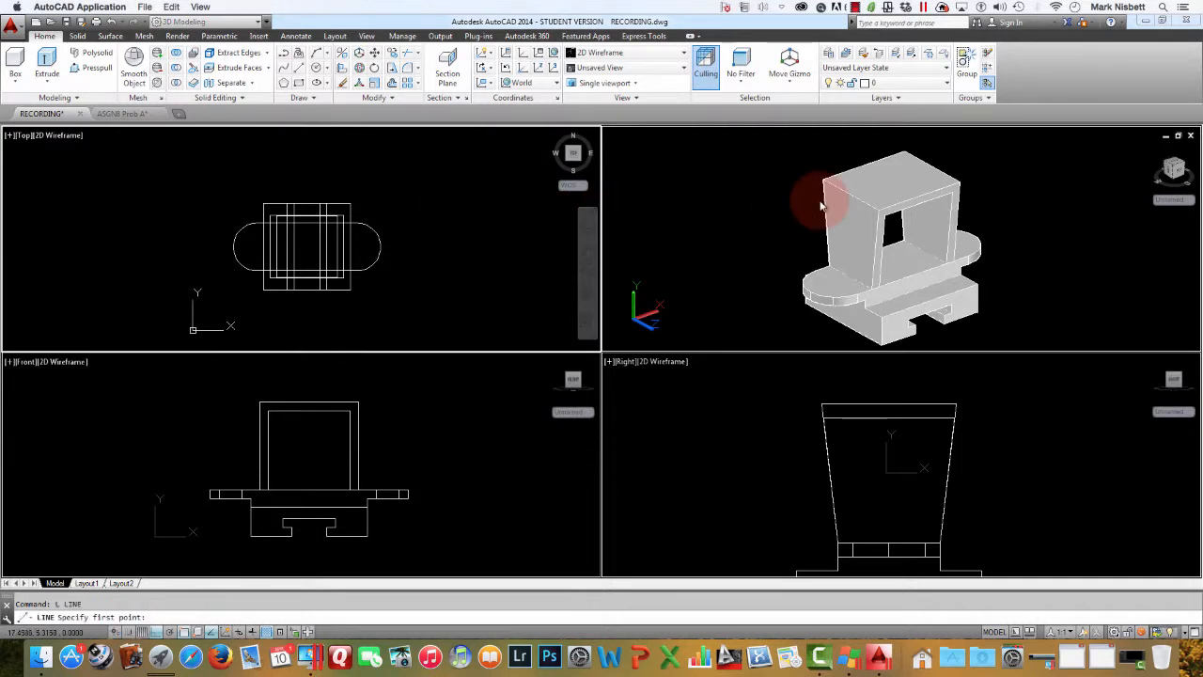
{"action": "left_click", "coordinate": [796, 153]}
{"action": "type", "text": "l"}
{"action": "key", "text": "Return"}
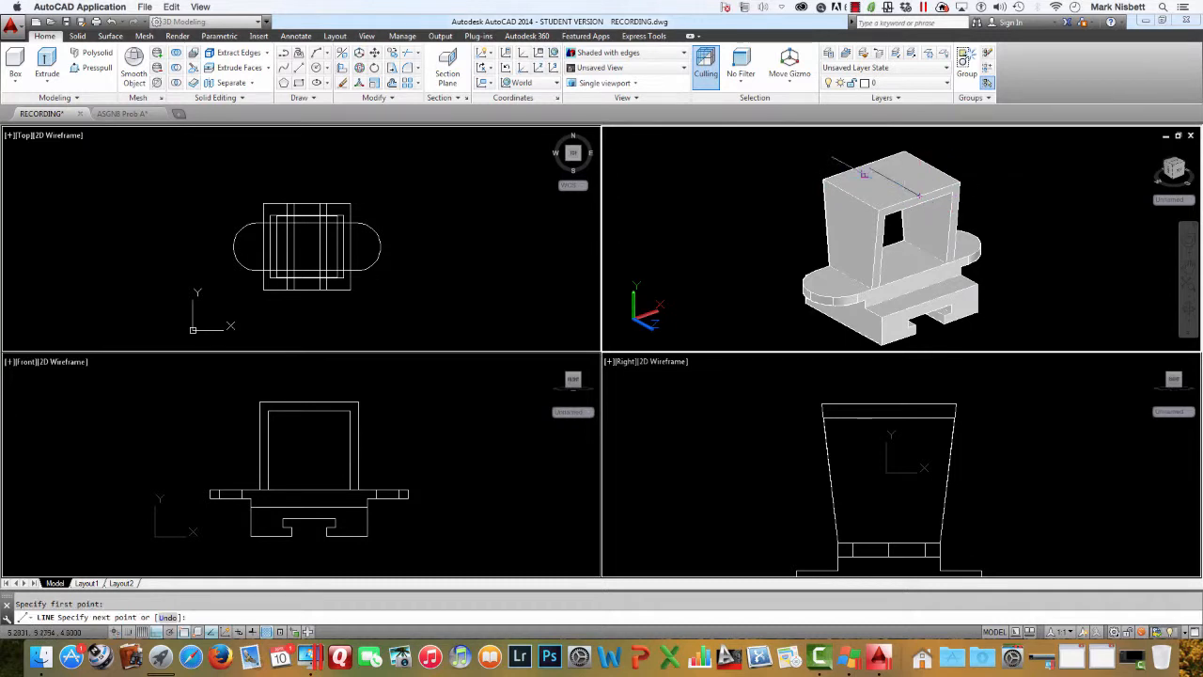
{"action": "left_click", "coordinate": [527, 166]}
{"action": "left_click", "coordinate": [308, 201]}
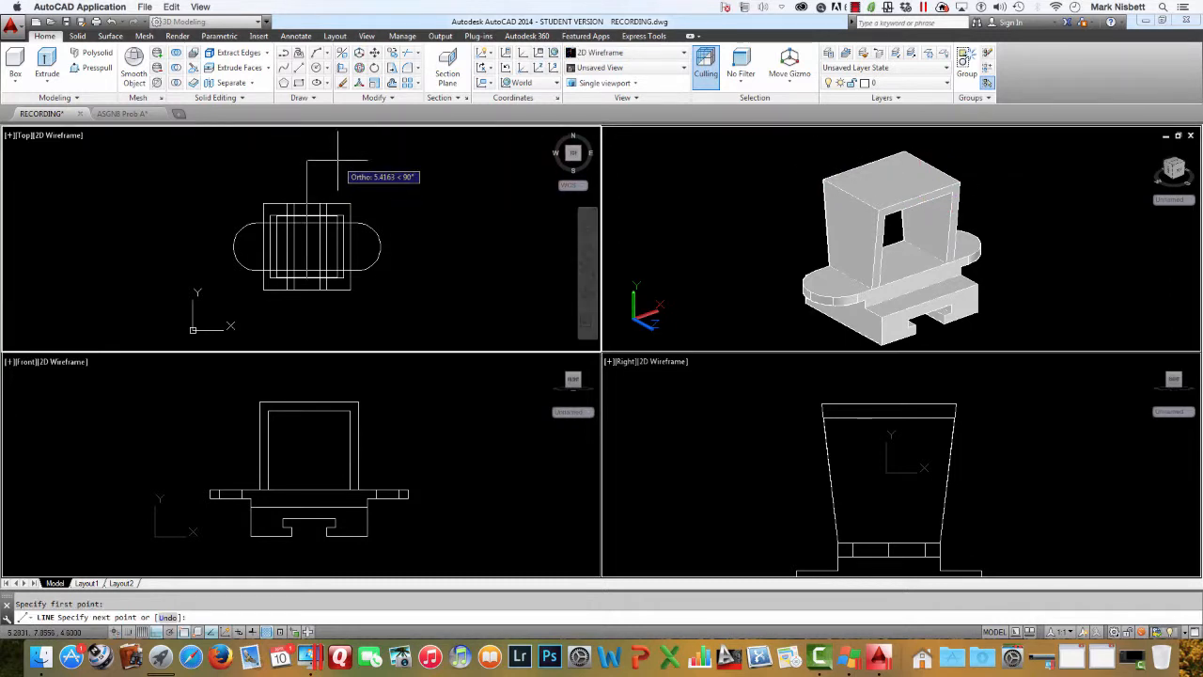
{"action": "left_click", "coordinate": [338, 159]}
{"action": "key", "text": "Escape"}
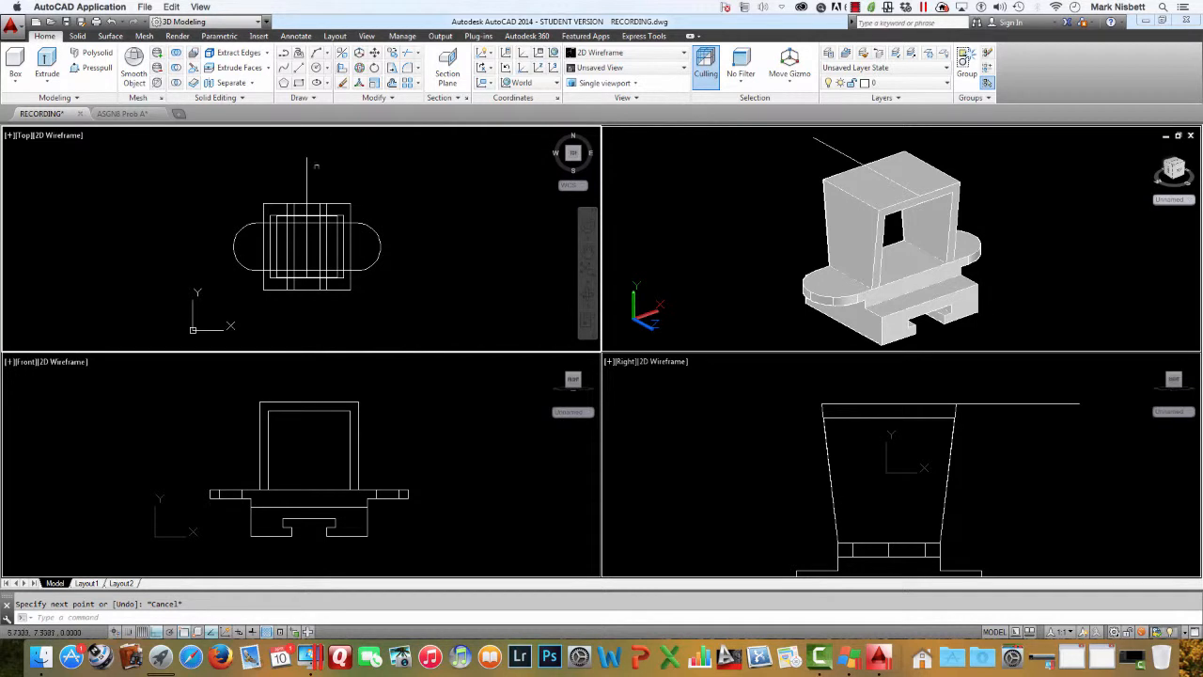
Step: Stretch the centre line's front end forward beyond the front edge of the base in the top view
{"action": "left_click", "coordinate": [308, 171]}
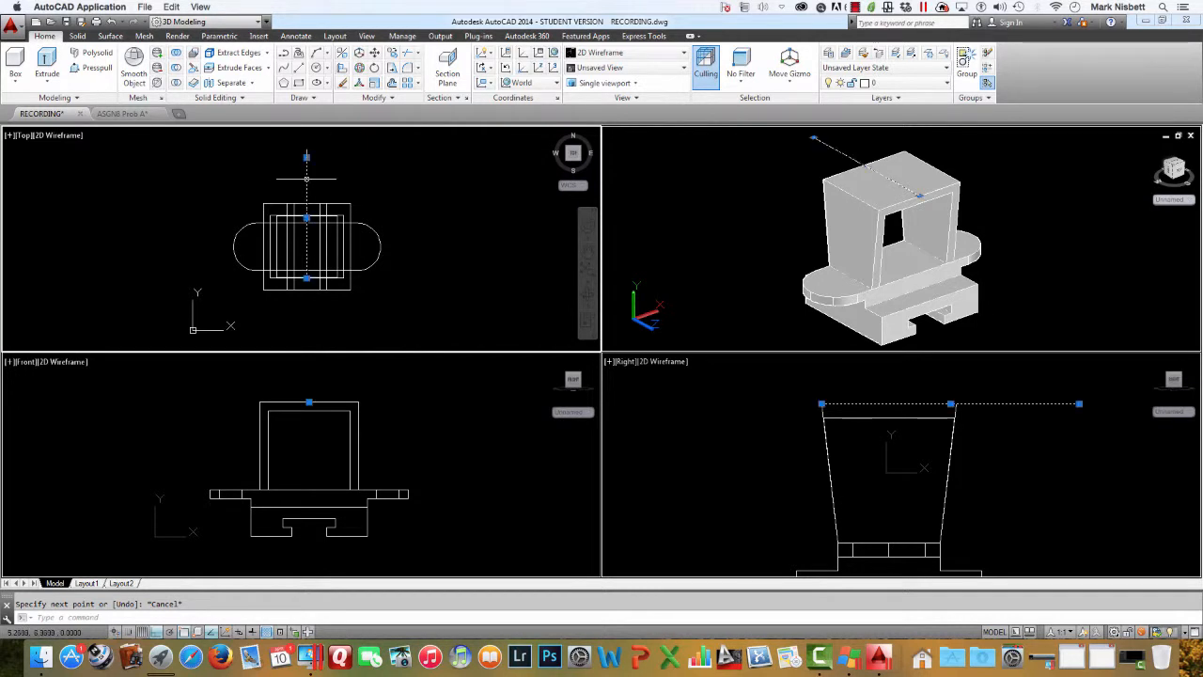
{"action": "left_click", "coordinate": [306, 278]}
{"action": "left_click", "coordinate": [307, 324]}
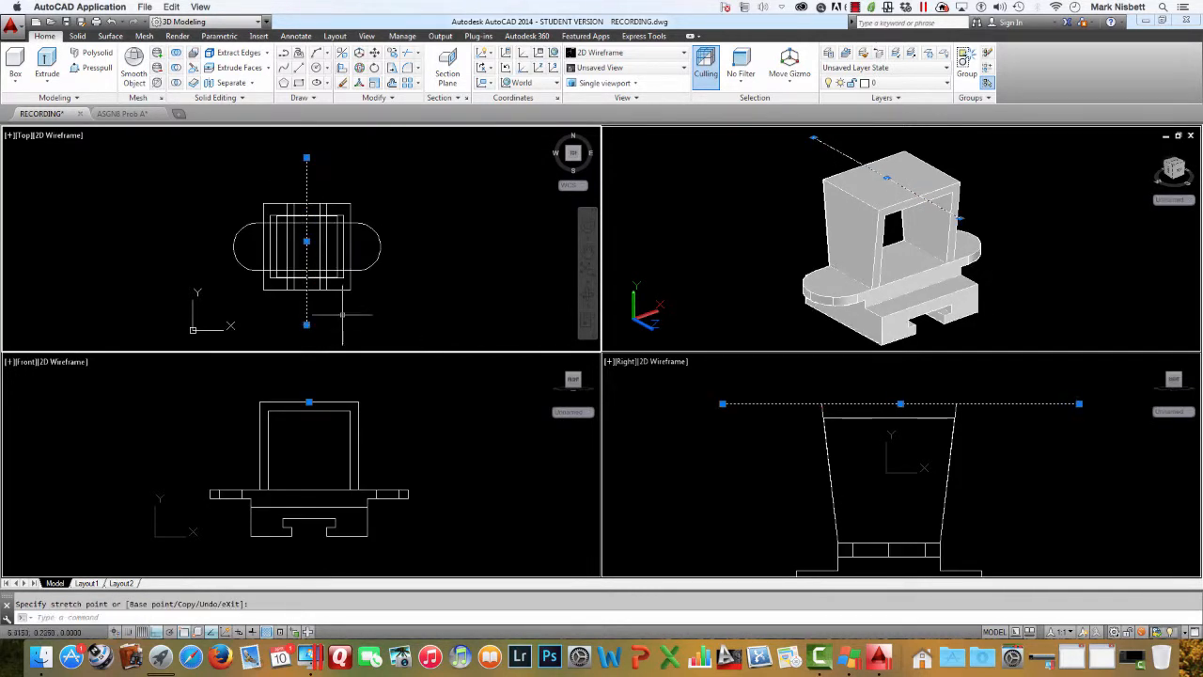
{"action": "key", "text": "Escape"}
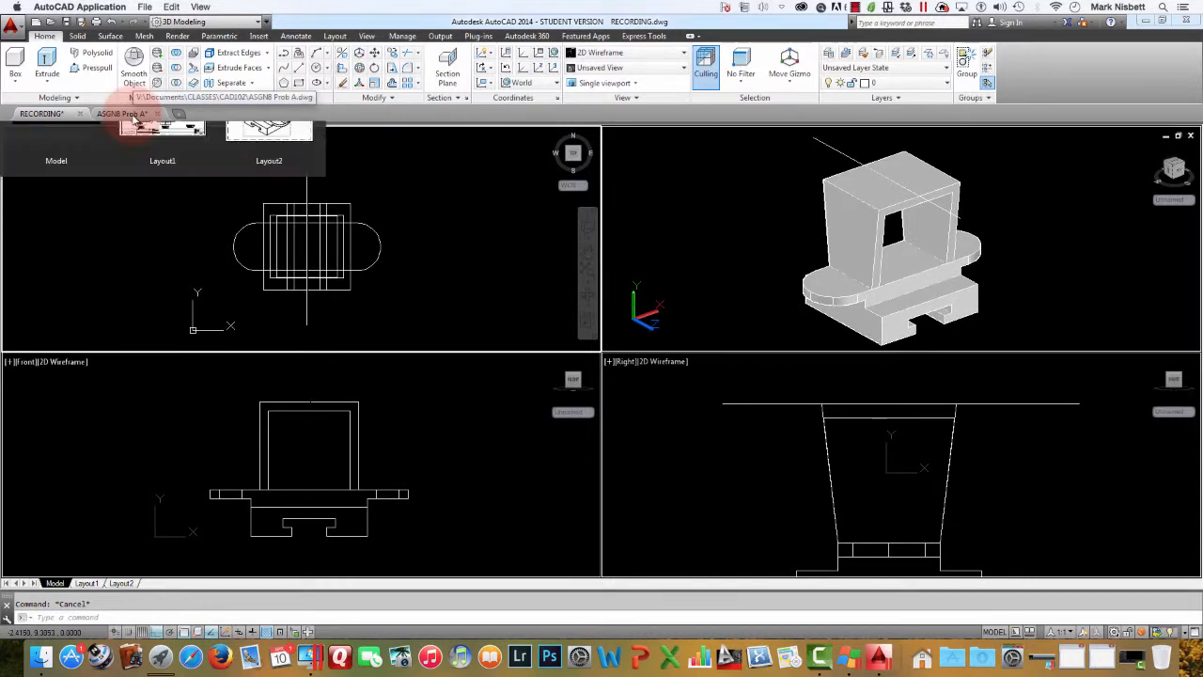
Step: Examine the top plate's overall length and thickness in the ASGN8 Prob A drawing, then return to the RECORDING drawing
{"action": "left_click", "coordinate": [132, 116]}
{"action": "scroll", "coordinate": [505, 273], "scroll_direction": "down", "scroll_amount": 5}
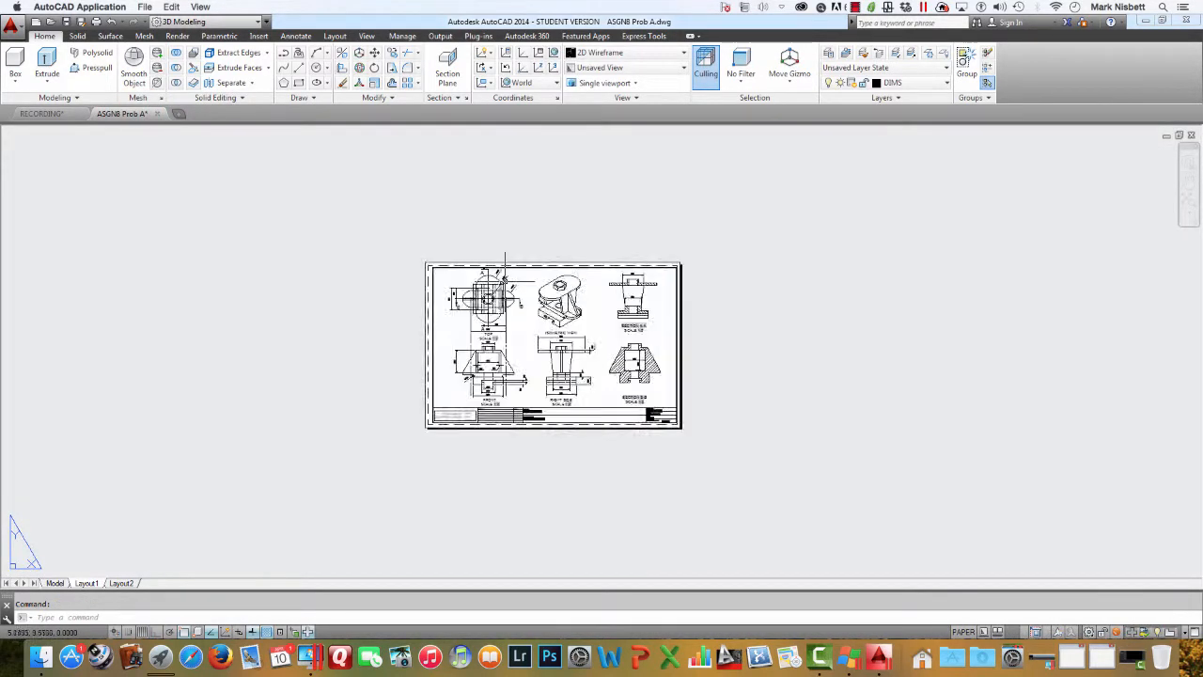
{"action": "scroll", "coordinate": [505, 273], "scroll_direction": "up", "scroll_amount": 5}
{"action": "scroll", "coordinate": [666, 429], "scroll_direction": "up", "scroll_amount": 2}
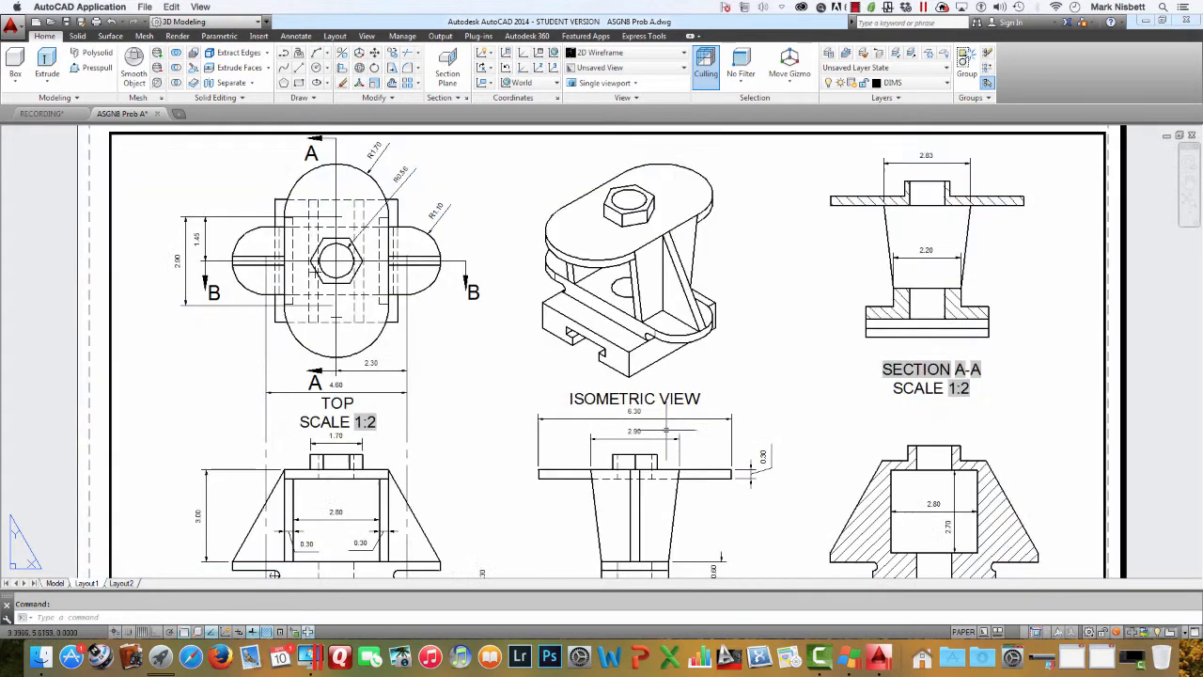
{"action": "scroll", "coordinate": [665, 429], "scroll_direction": "up", "scroll_amount": 2}
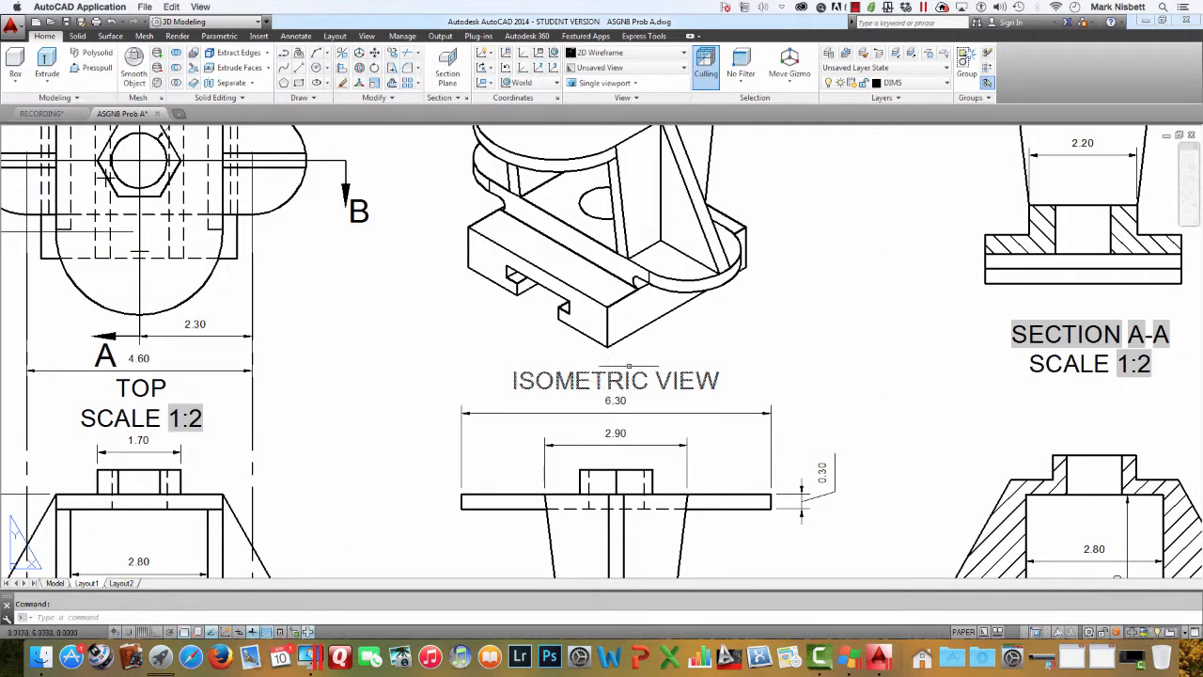
{"action": "scroll", "coordinate": [643, 306], "scroll_direction": "down", "scroll_amount": 5}
{"action": "scroll", "coordinate": [615, 301], "scroll_direction": "up", "scroll_amount": 3}
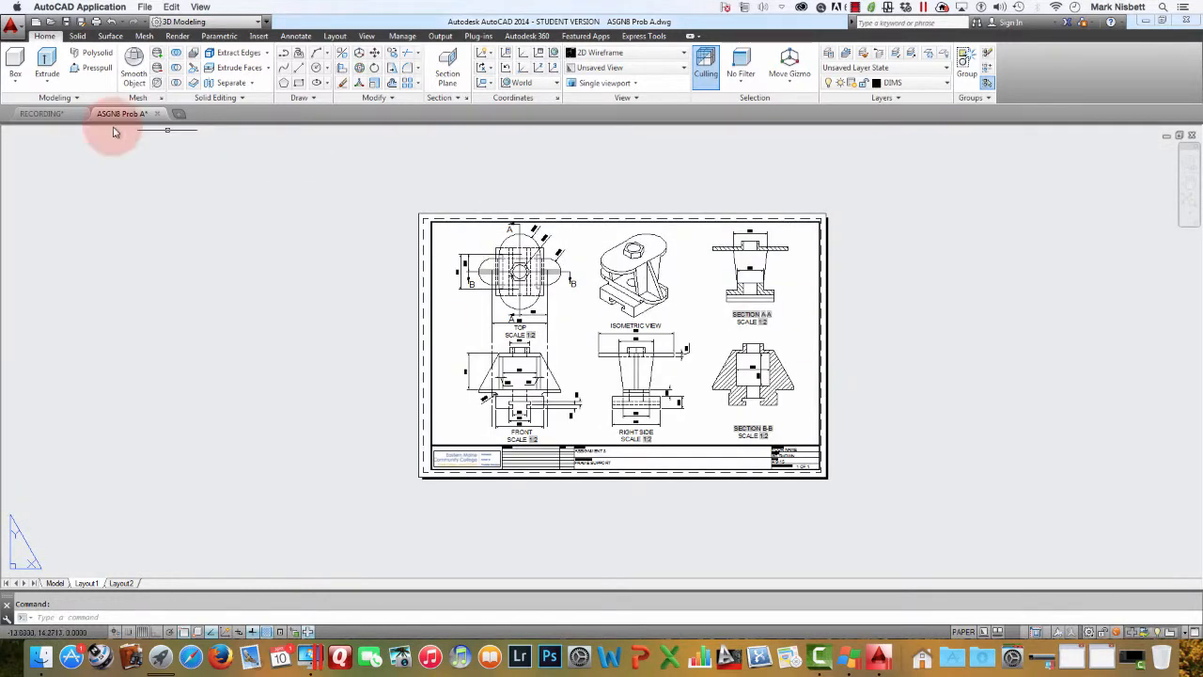
{"action": "left_click", "coordinate": [38, 113]}
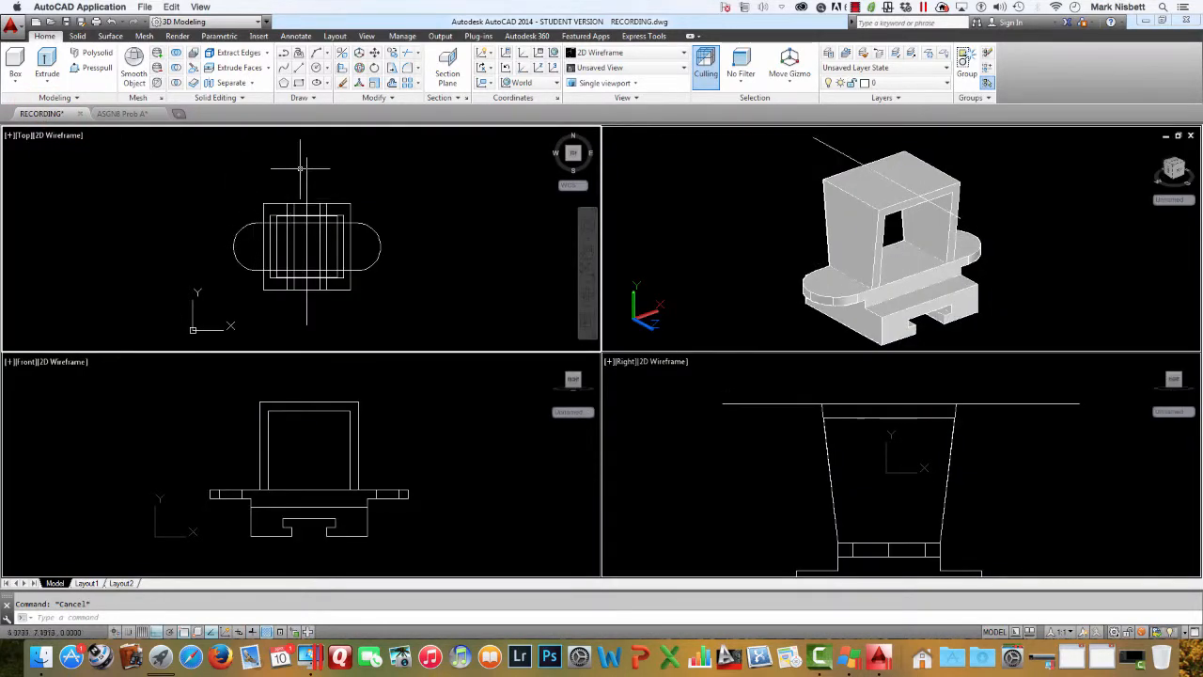
Step: Draw a cross centre line over the upper block's top face, from the midpoint of its left edge past its right edge
{"action": "left_click", "coordinate": [568, 218]}
{"action": "left_click_drag", "start_coordinate": [790, 203], "coordinate": [939, 156]}
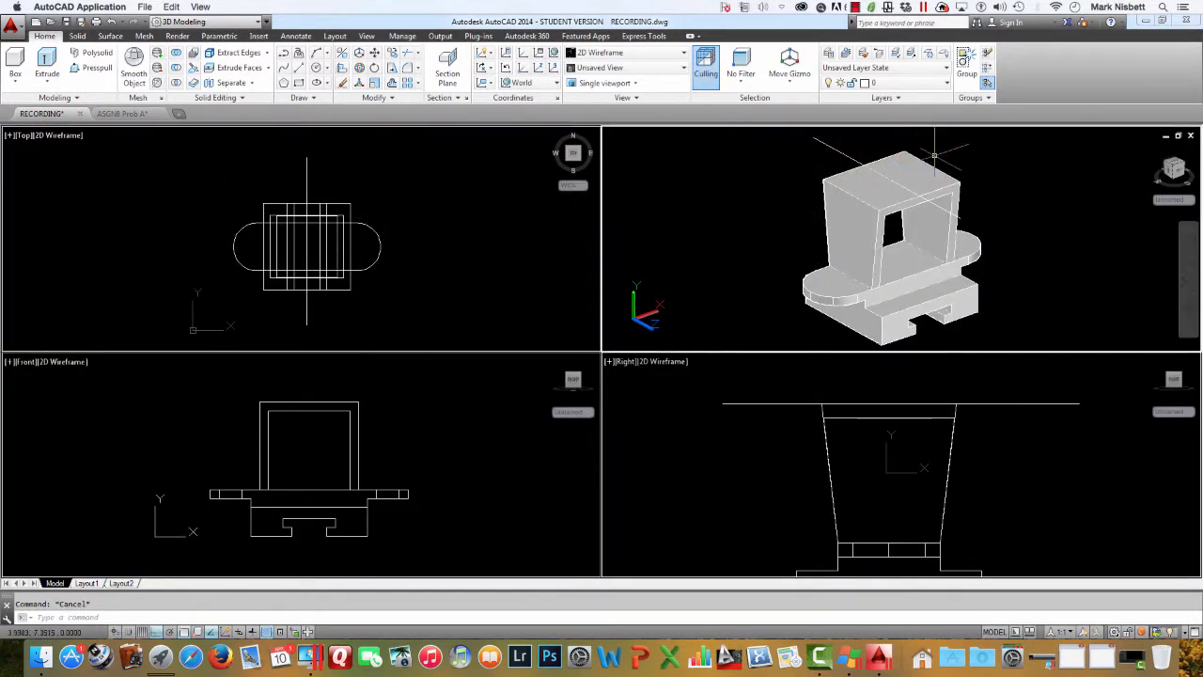
{"action": "left_click", "coordinate": [482, 208]}
{"action": "type", "text": "l"}
{"action": "key", "text": "Return"}
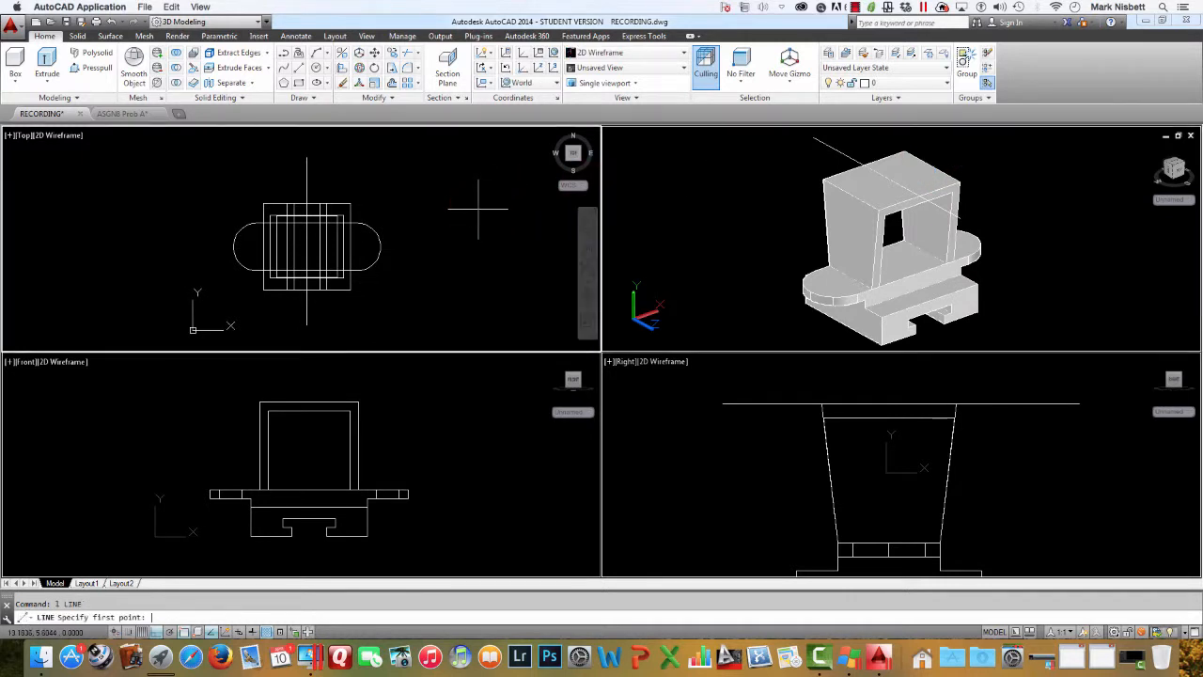
{"action": "left_click", "coordinate": [852, 193]}
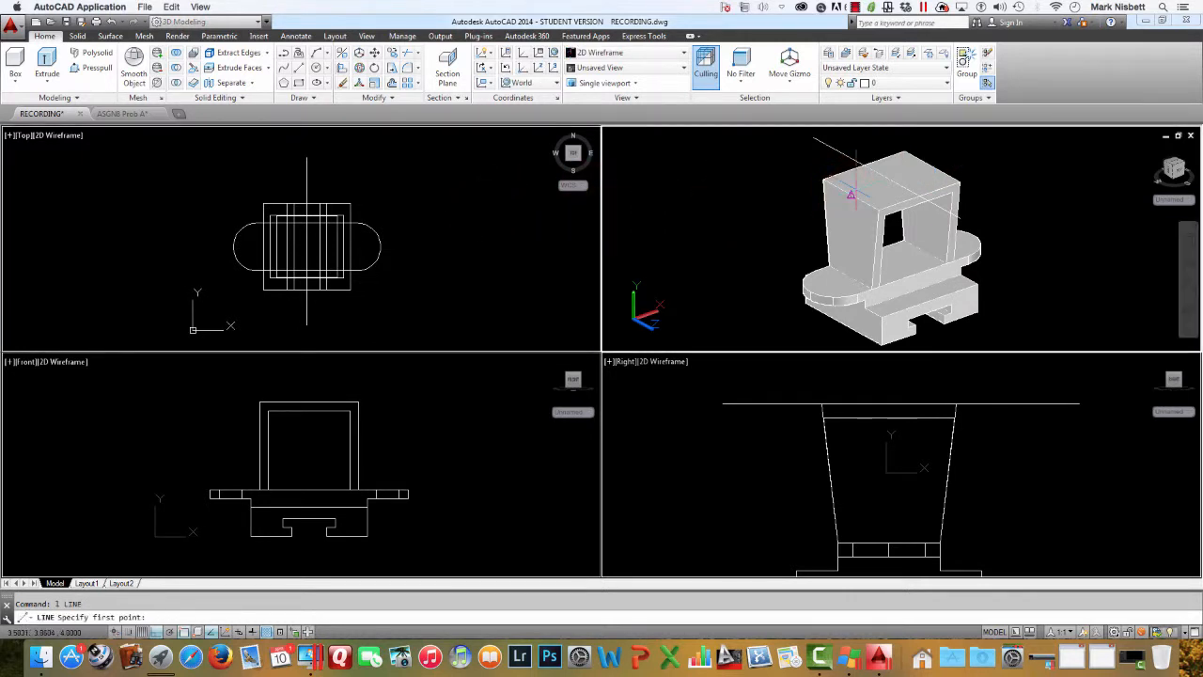
{"action": "left_click", "coordinate": [850, 194]}
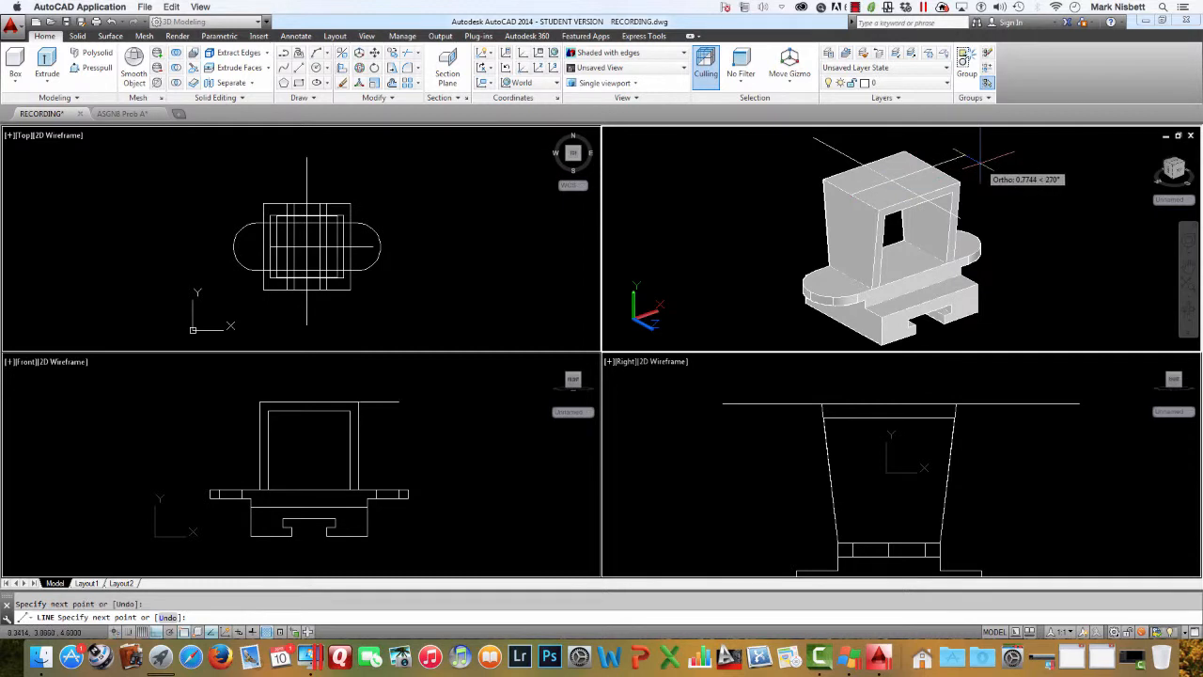
{"action": "left_click", "coordinate": [559, 223]}
{"action": "key", "text": "Escape"}
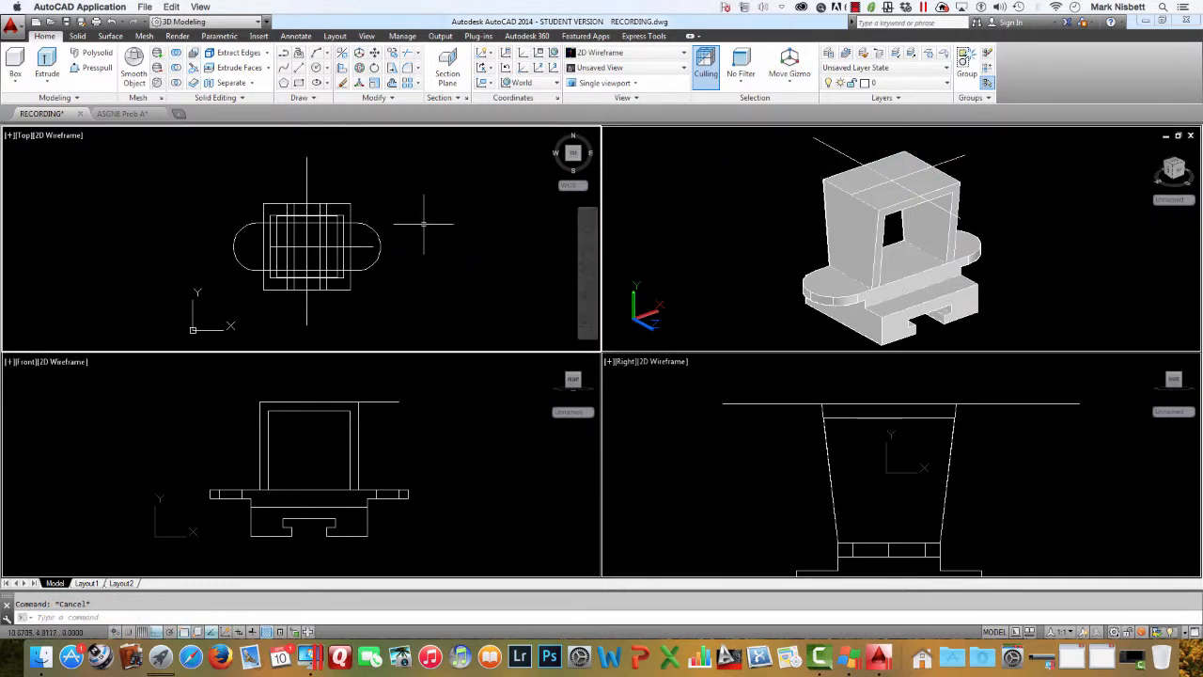
Step: Stretch both ends of the cross centre line outward past the rounded ends of the lower plate in the top view
{"action": "left_click", "coordinate": [375, 245]}
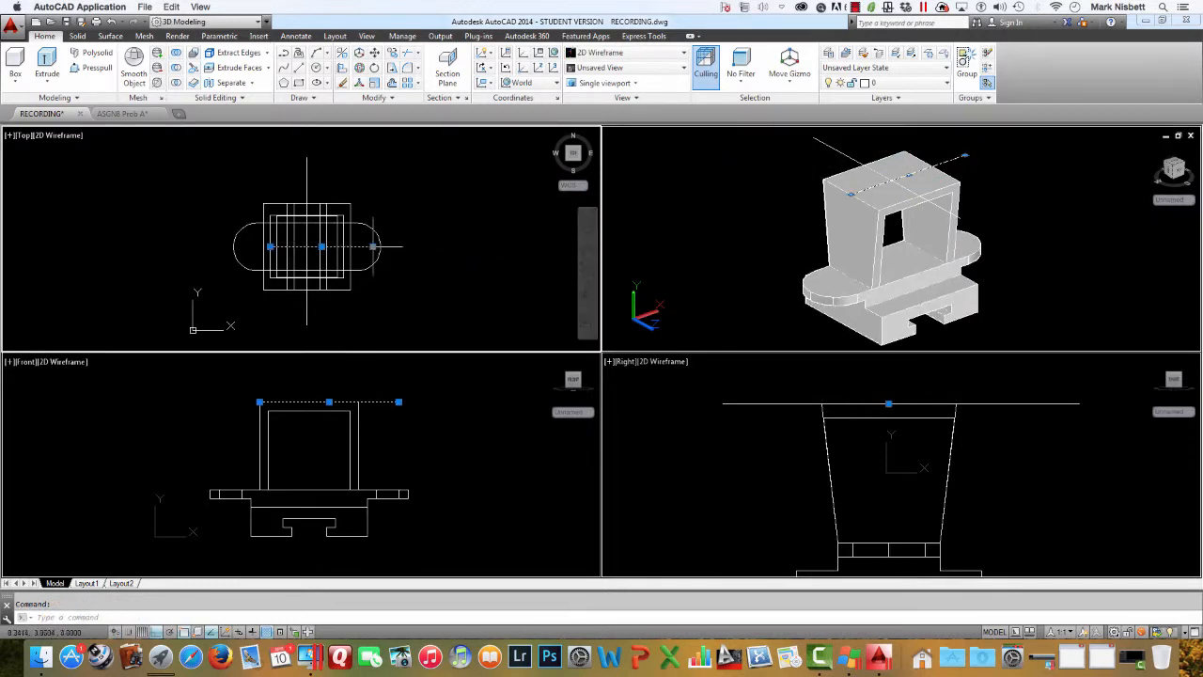
{"action": "left_click", "coordinate": [375, 245]}
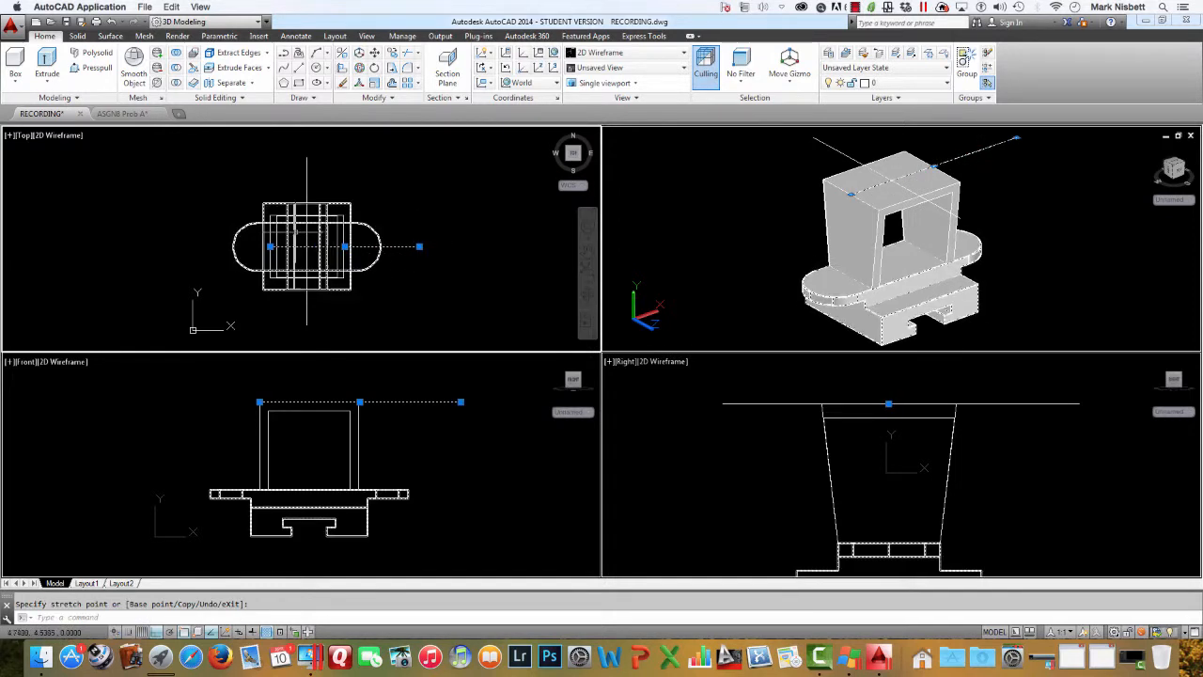
{"action": "left_click", "coordinate": [202, 246]}
{"action": "key", "text": "Escape"}
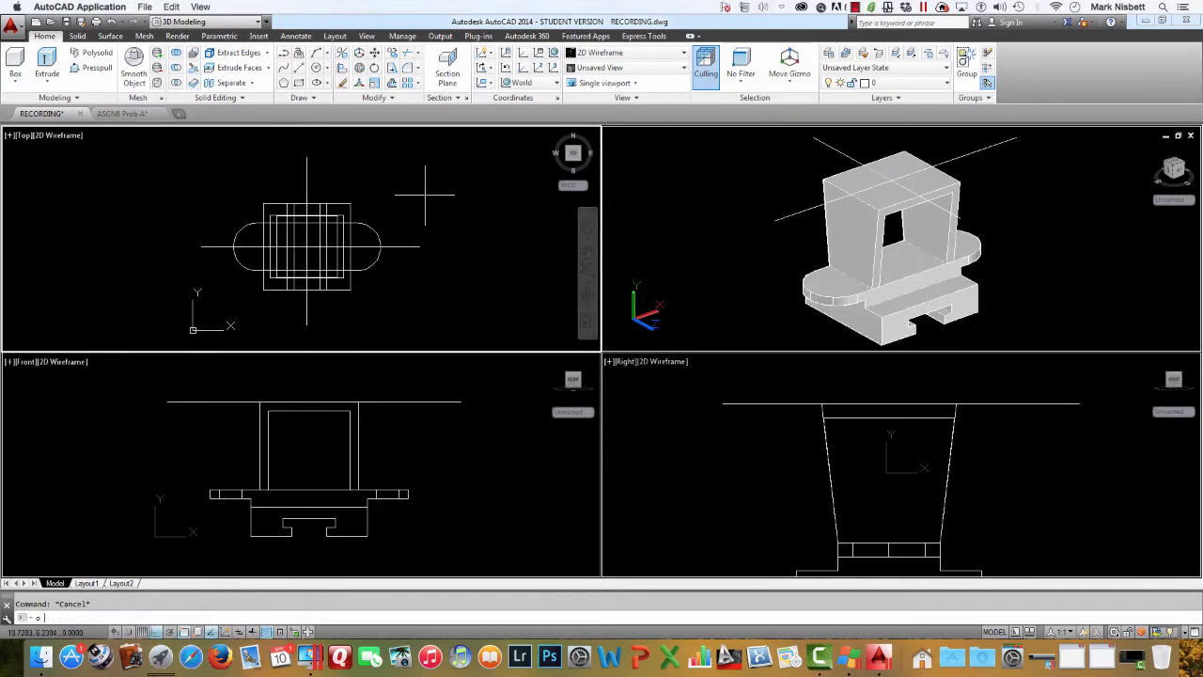
Step: Offset the cross centre line by 3.15 toward both the back and the front in the top view
{"action": "key", "text": "Return"}
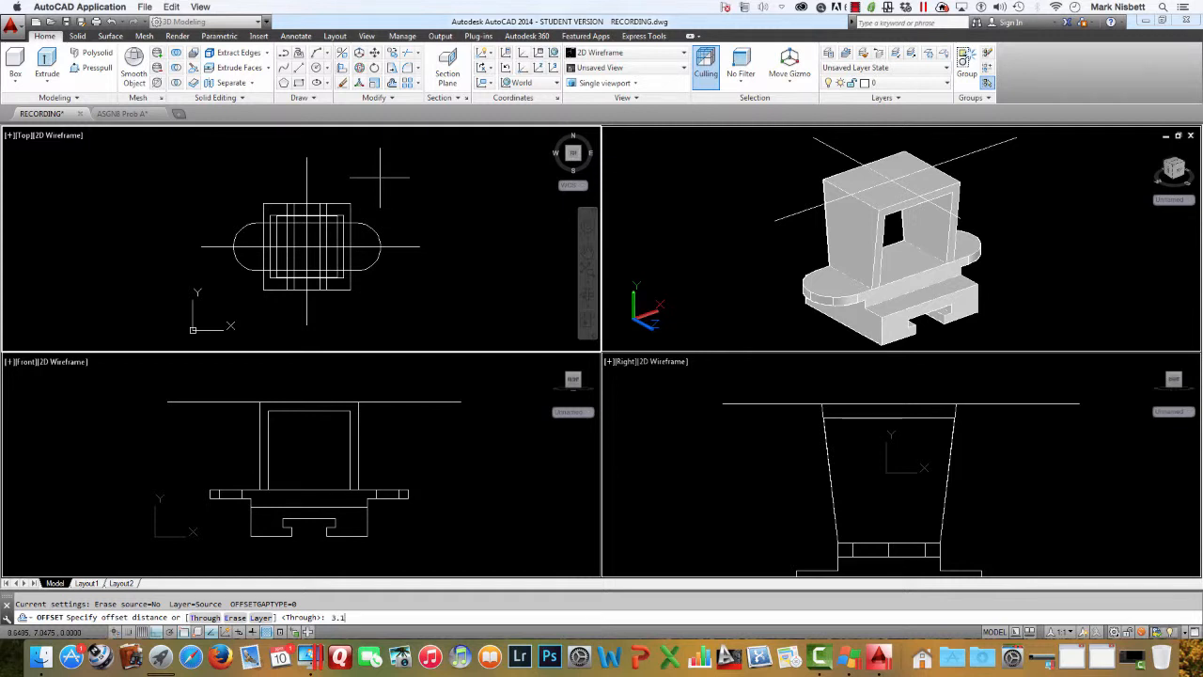
{"action": "type", "text": "5"}
{"action": "key", "text": "Return"}
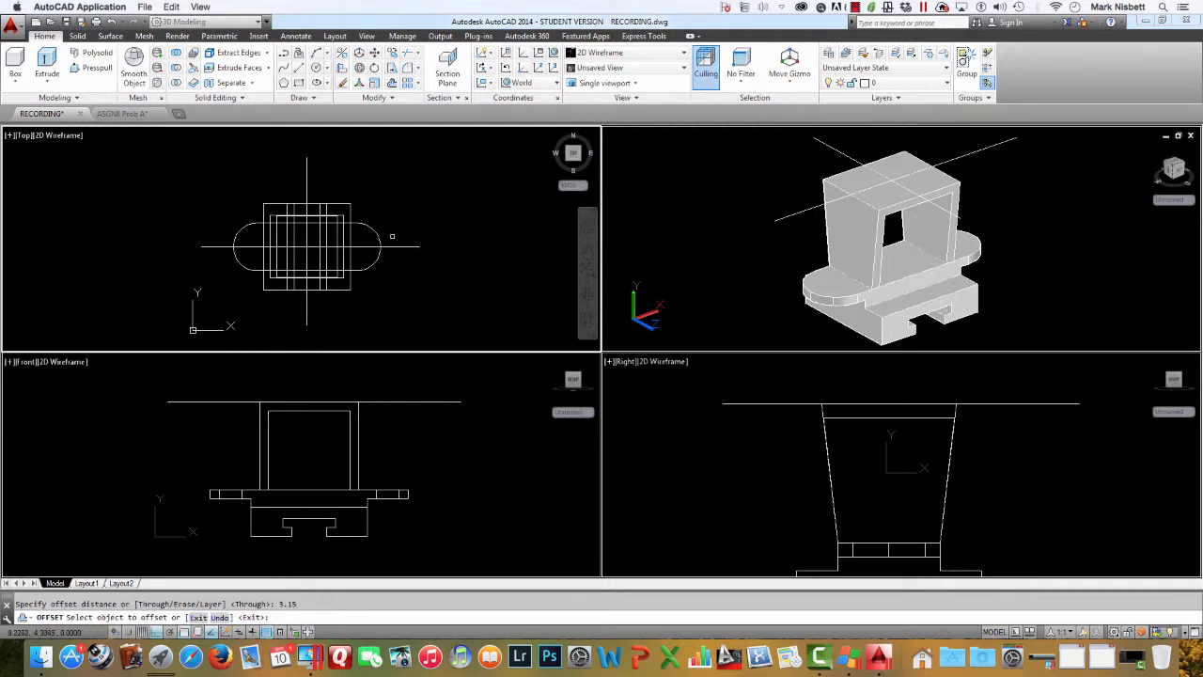
{"action": "left_click", "coordinate": [393, 246]}
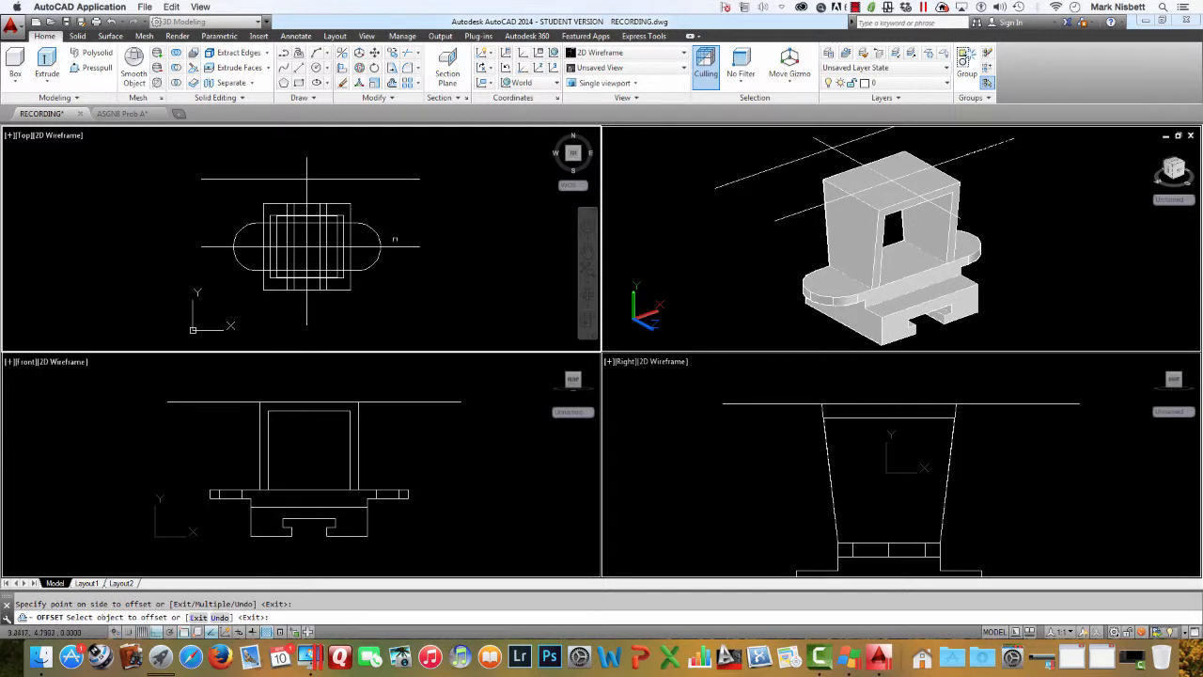
{"action": "left_click", "coordinate": [396, 249]}
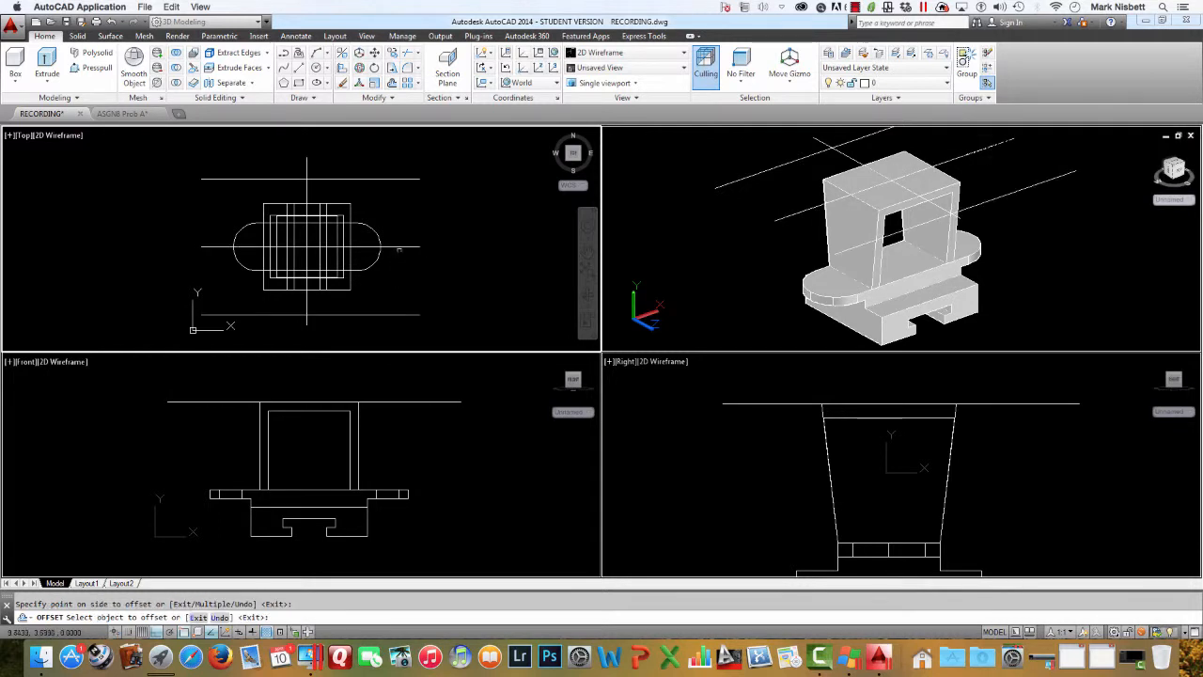
{"action": "key", "text": "Escape"}
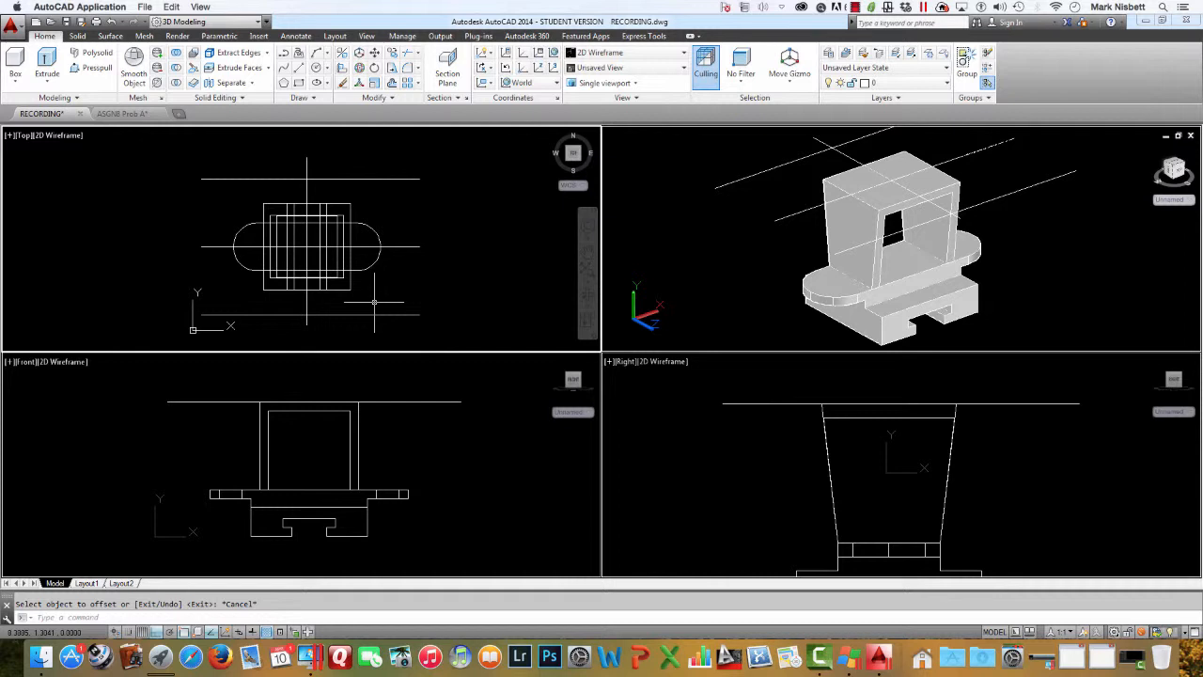
Step: Offset the front and back outer lines inward by 1.7 toward the cross centre line to locate the plate's arc centres
{"action": "key", "text": "Return"}
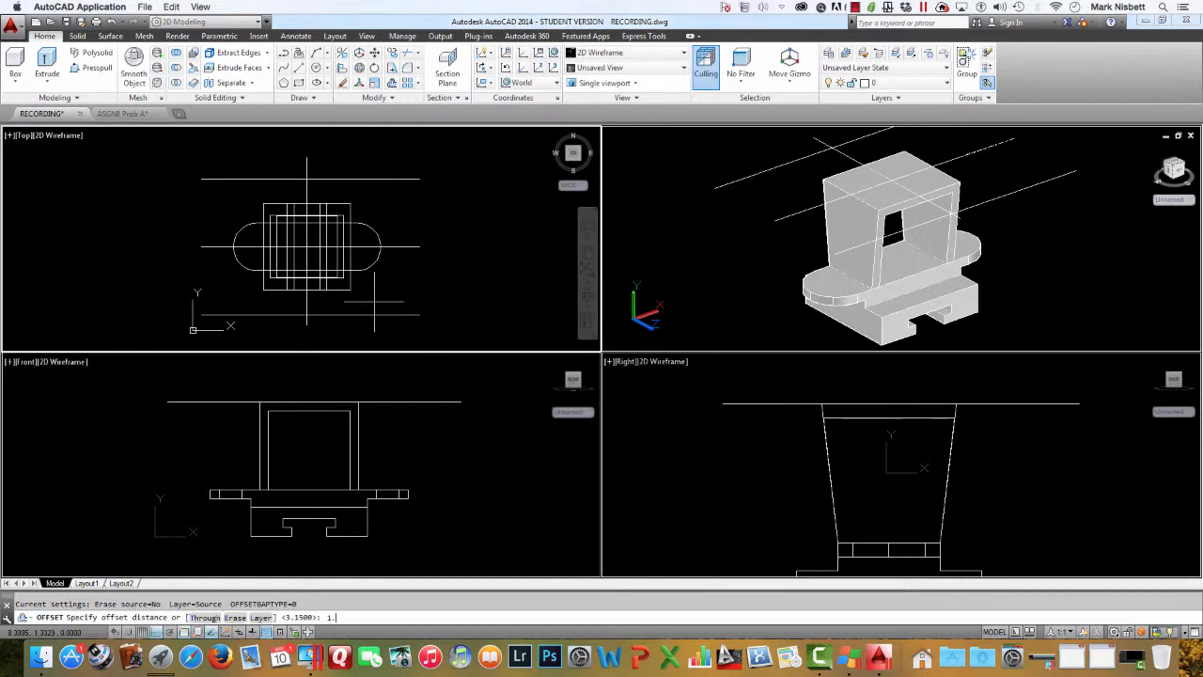
{"action": "type", "text": "1.7"}
{"action": "key", "text": "Return"}
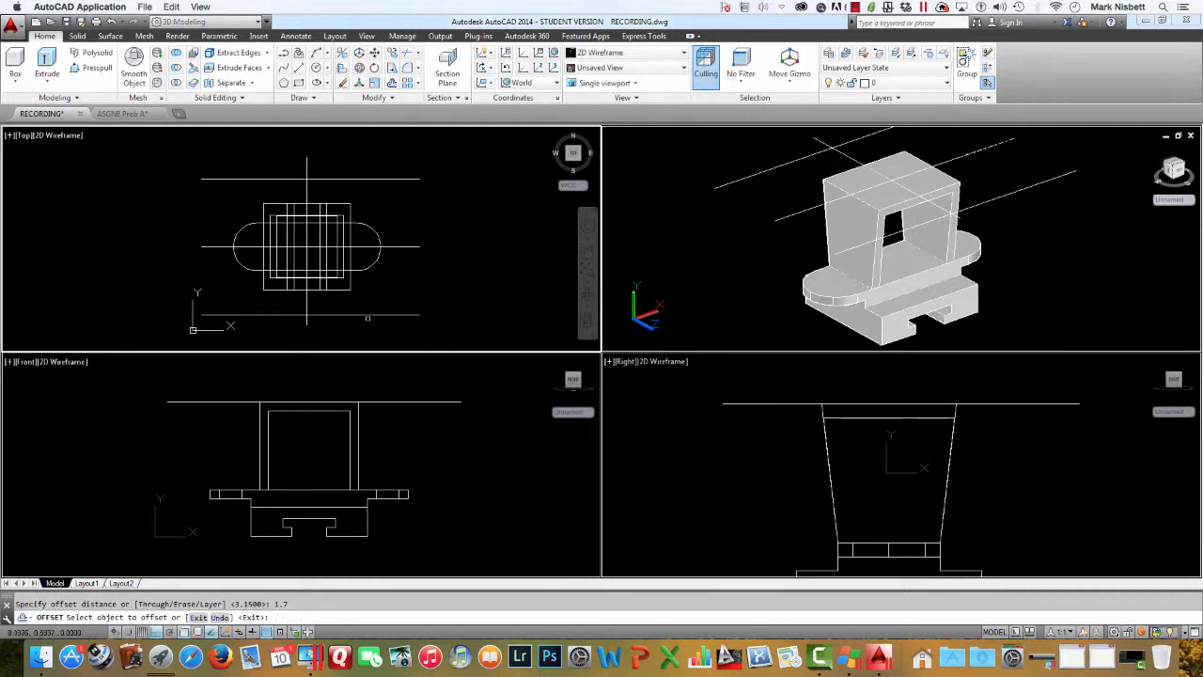
{"action": "left_click", "coordinate": [368, 317]}
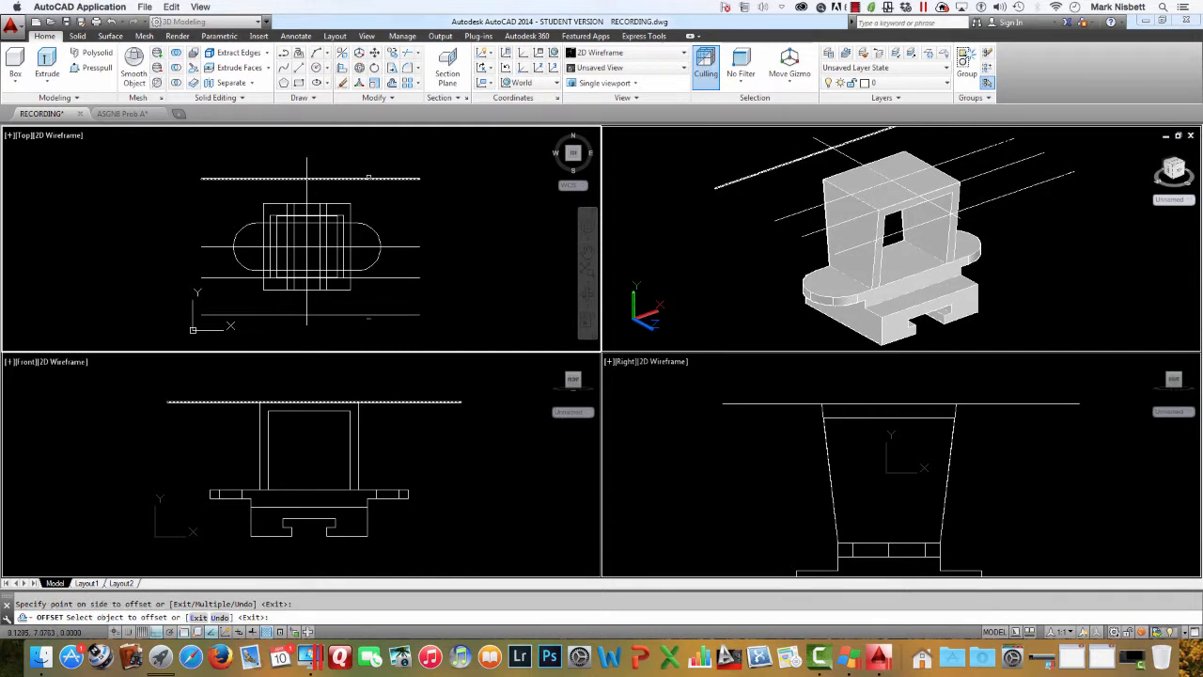
{"action": "left_click", "coordinate": [372, 178]}
{"action": "left_click", "coordinate": [371, 195]}
{"action": "key", "text": "Escape"}
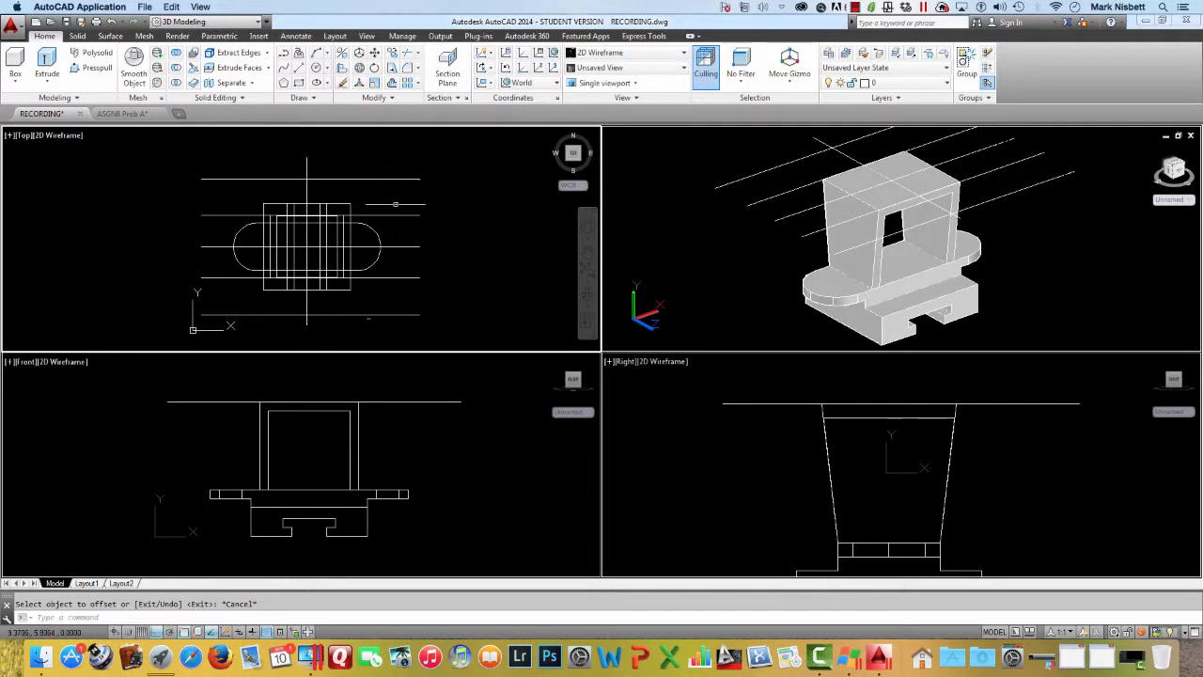
Step: Offset the front-to-back centre line by 1.7 to both sides to mark the top plate's width
{"action": "key", "text": "Return"}
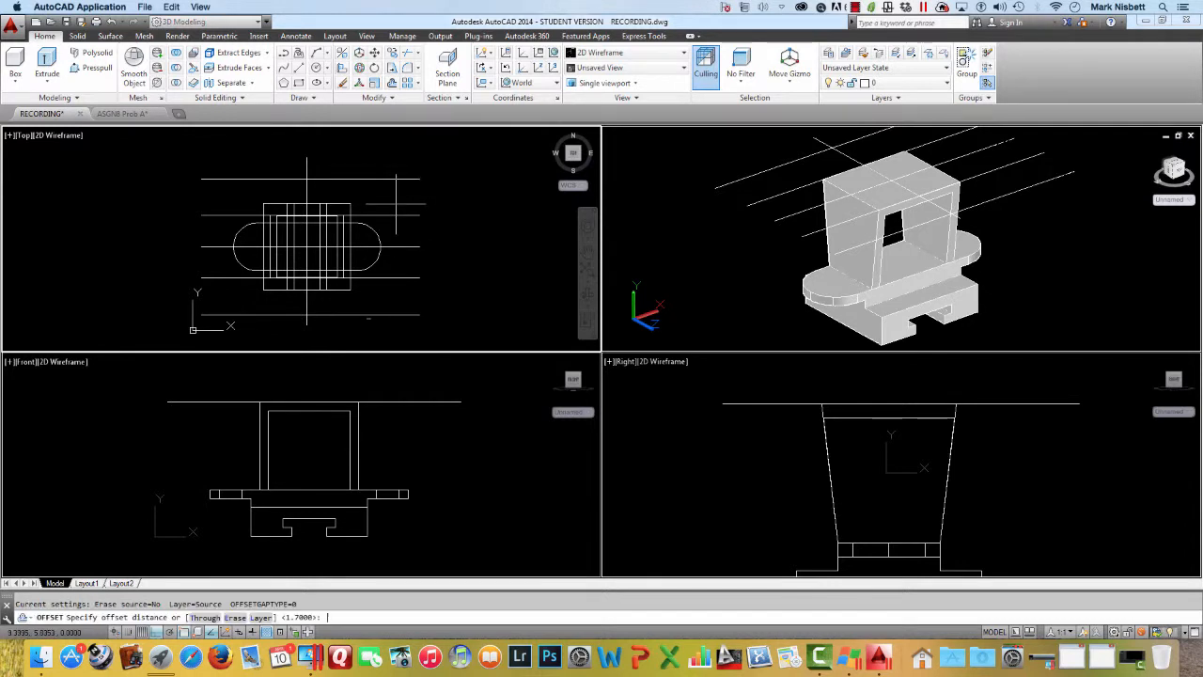
{"action": "key", "text": "Return"}
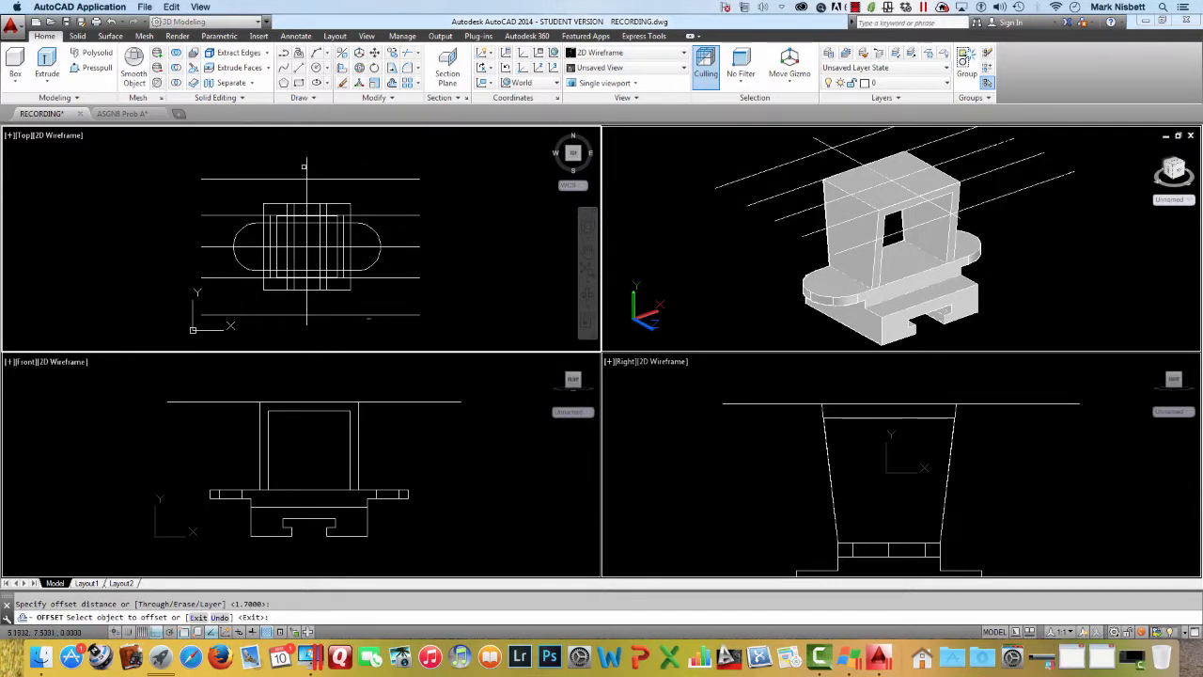
{"action": "left_click", "coordinate": [305, 167]}
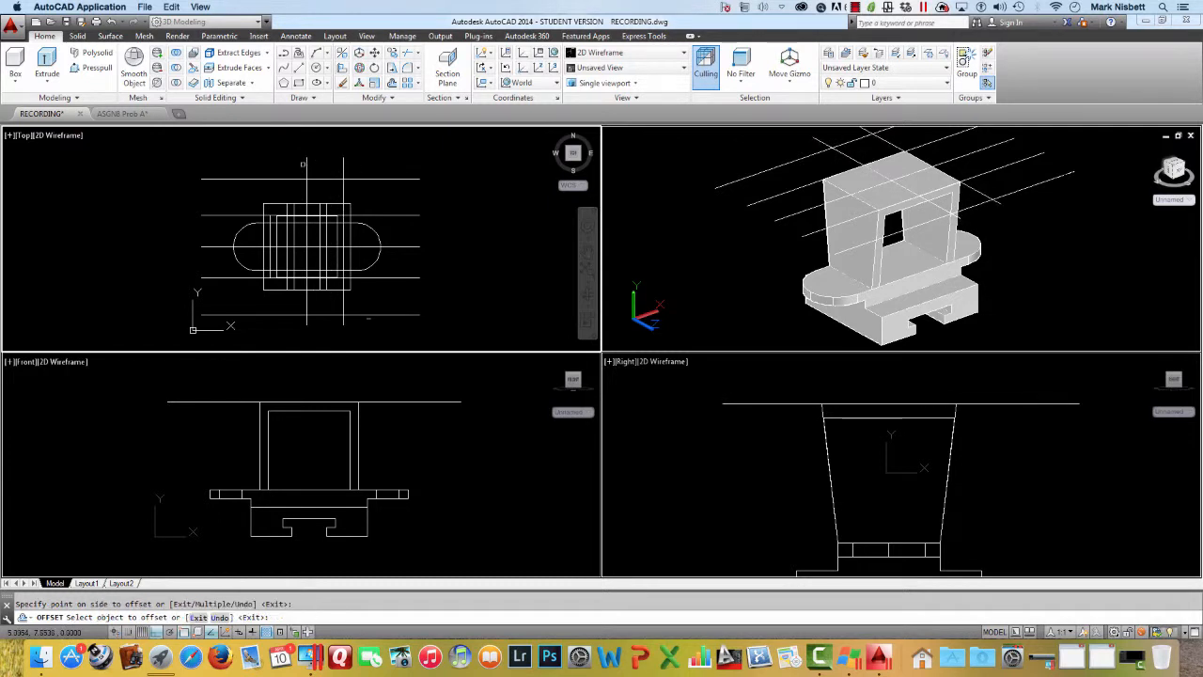
{"action": "left_click", "coordinate": [290, 165]}
{"action": "key", "text": "Escape"}
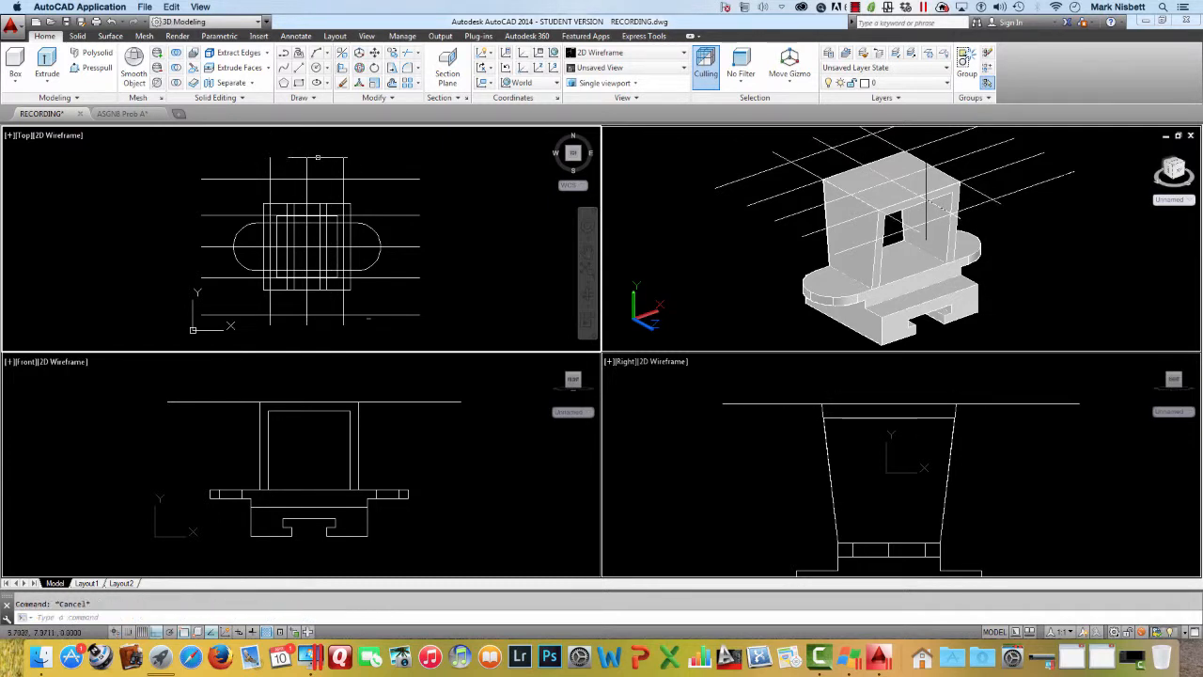
{"action": "type", "text": "c"}
{"action": "key", "text": "Return"}
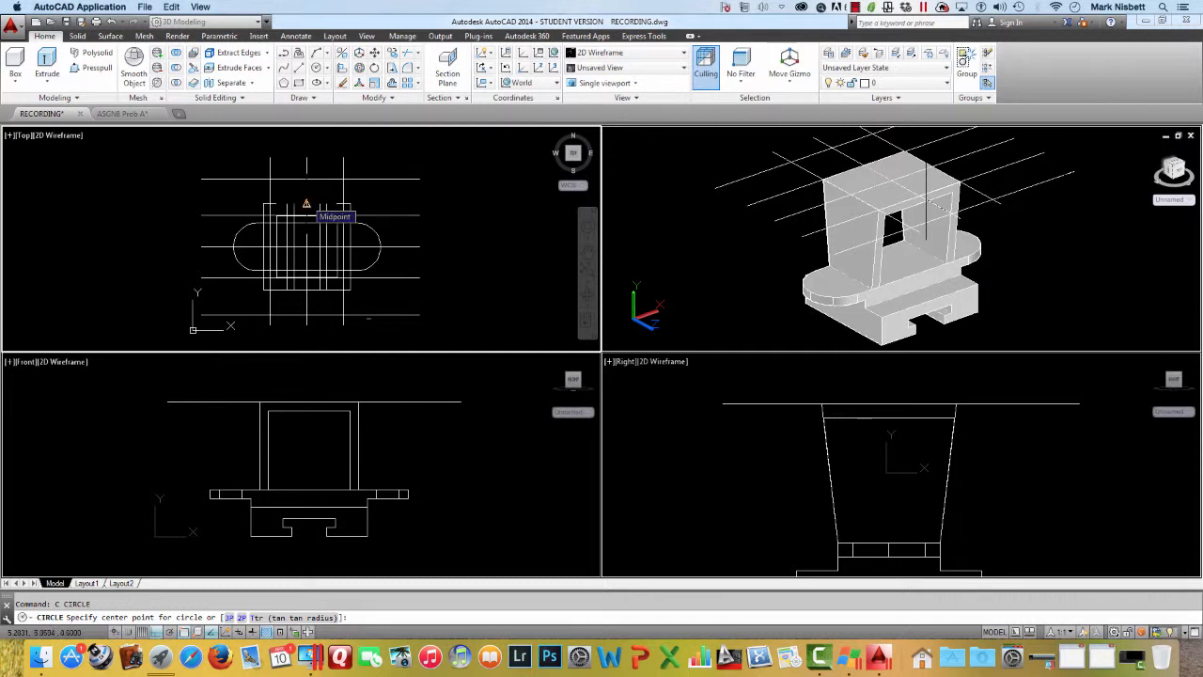
{"action": "left_click", "coordinate": [306, 203]}
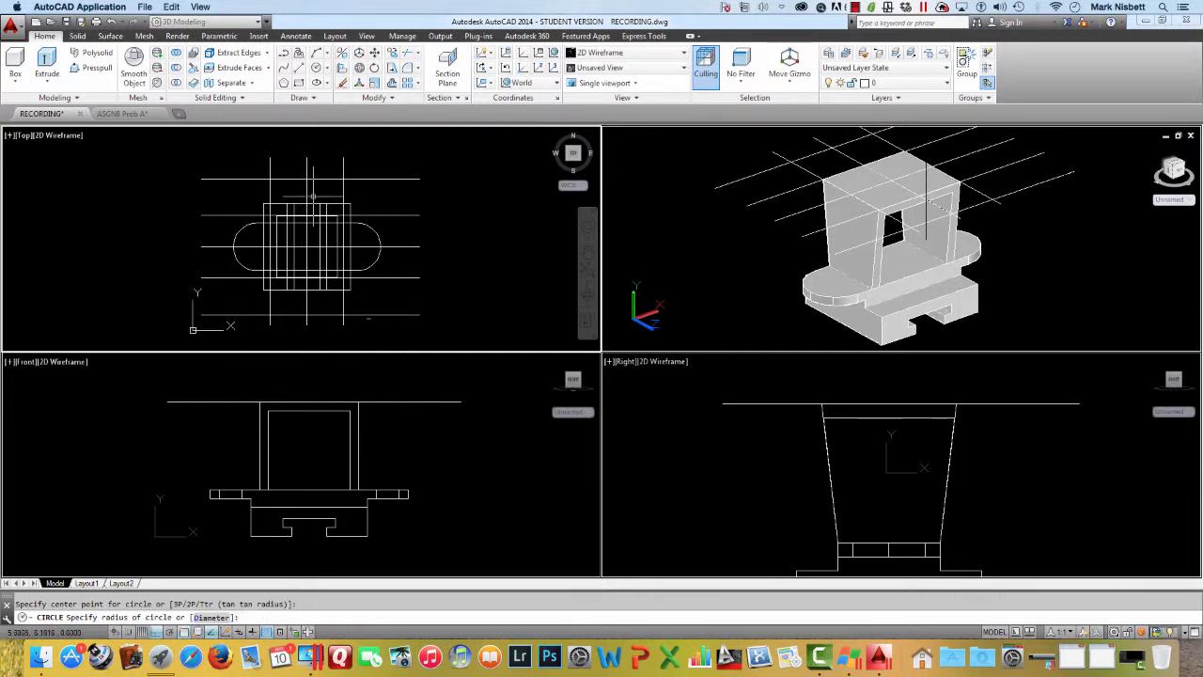
{"action": "key", "text": "Escape"}
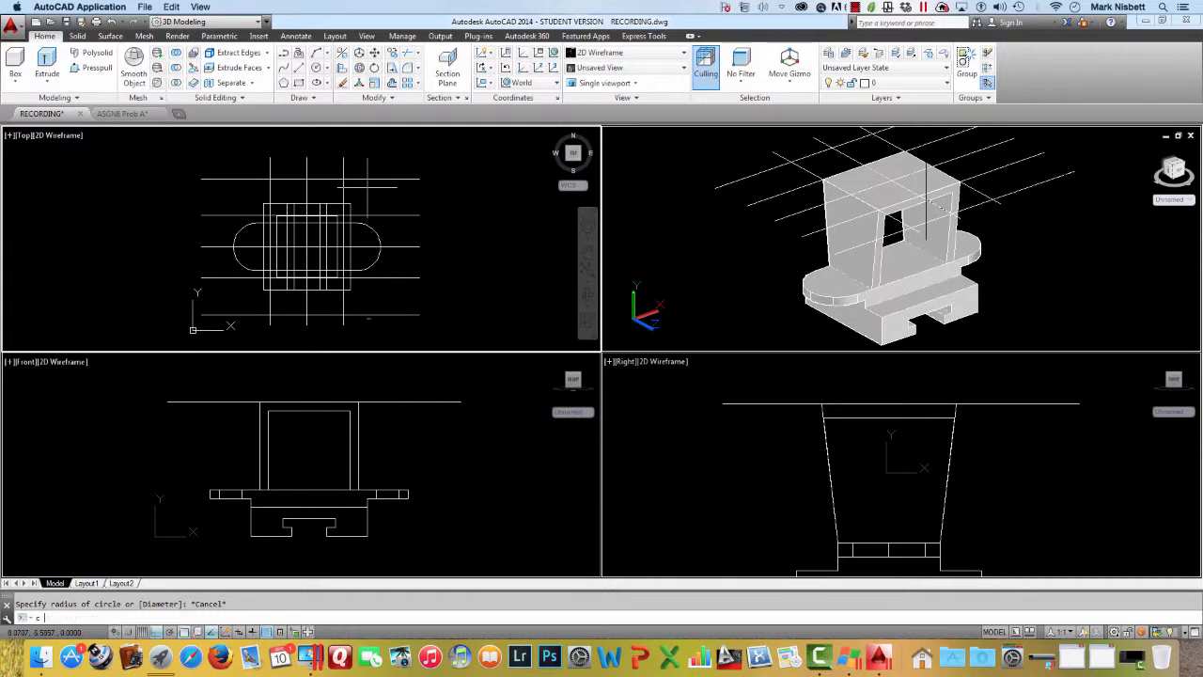
Step: Try a freehand-sized circle centred on the midpoint of the base's back edge in the top view, and undo it
{"action": "type", "text": "c"}
{"action": "key", "text": "Return"}
{"action": "left_click", "coordinate": [306, 203]}
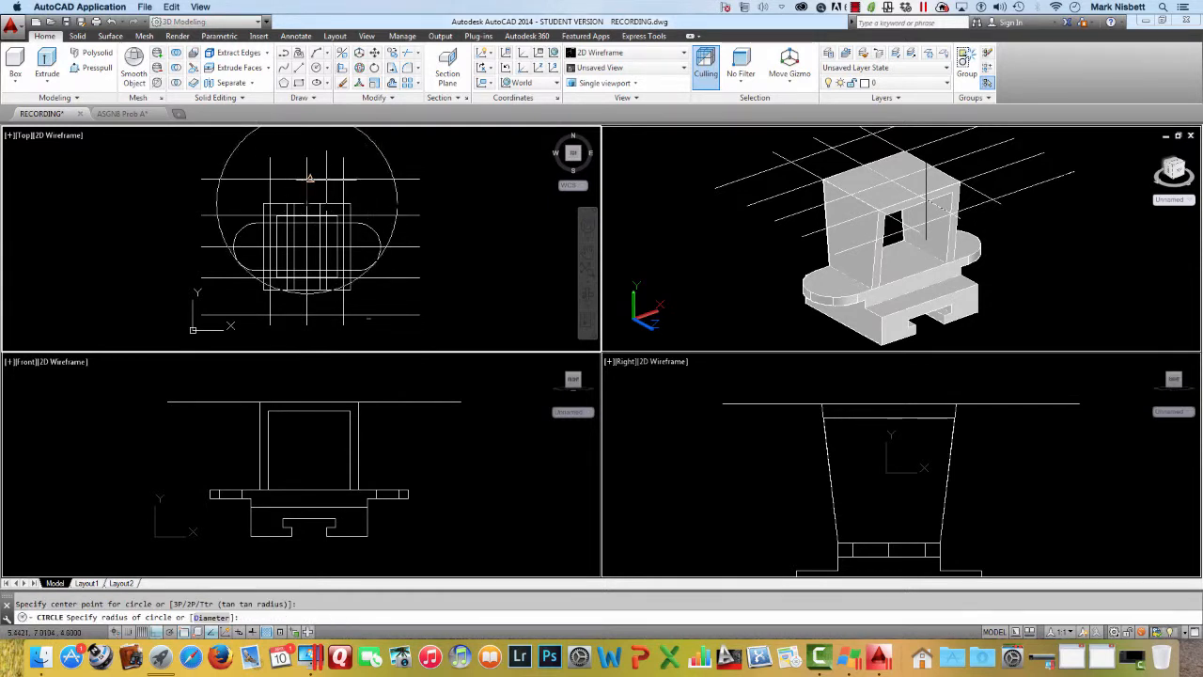
{"action": "left_click", "coordinate": [367, 230]}
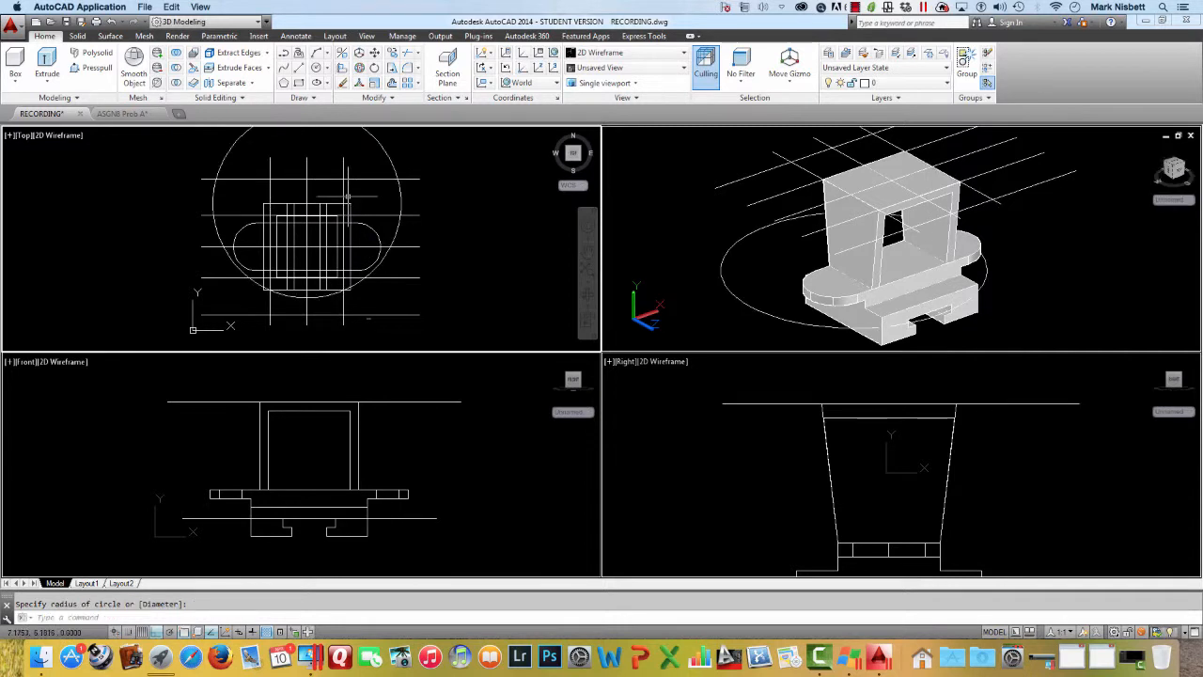
{"action": "type", "text": "u"}
{"action": "key", "text": "Return"}
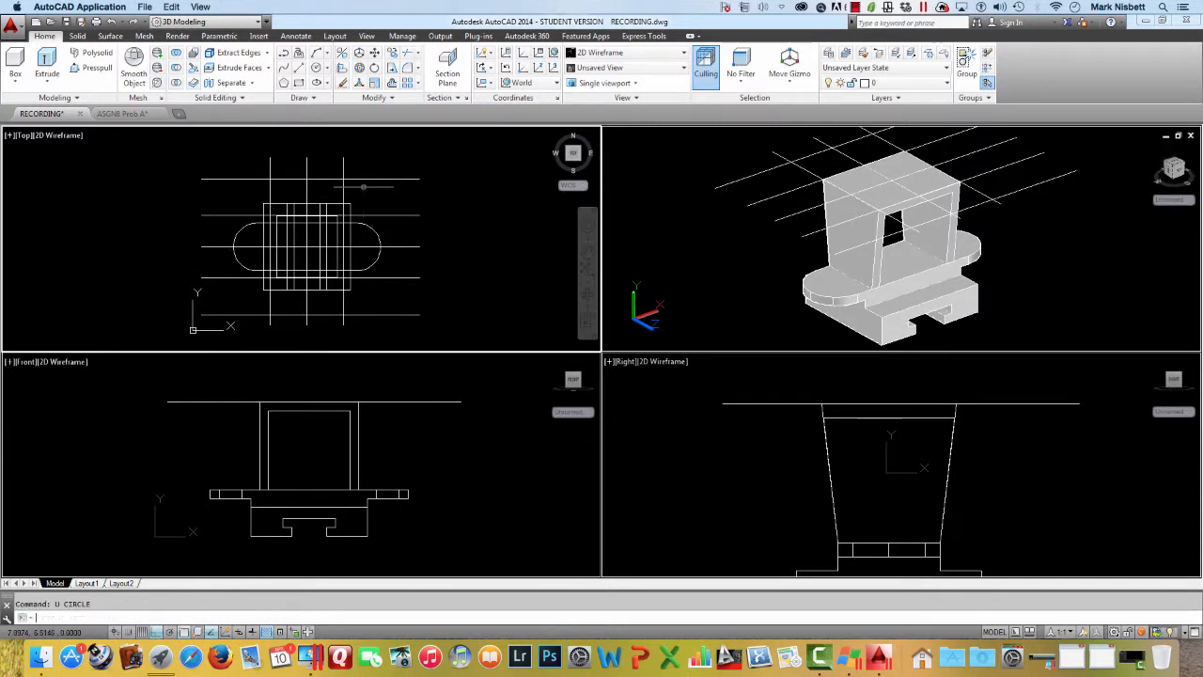
Step: Draw a circle of radius 1.7 centred on the midpoint of the base's back edge in the top view
{"action": "type", "text": "c"}
{"action": "key", "text": "Return"}
{"action": "left_click", "coordinate": [315, 203]}
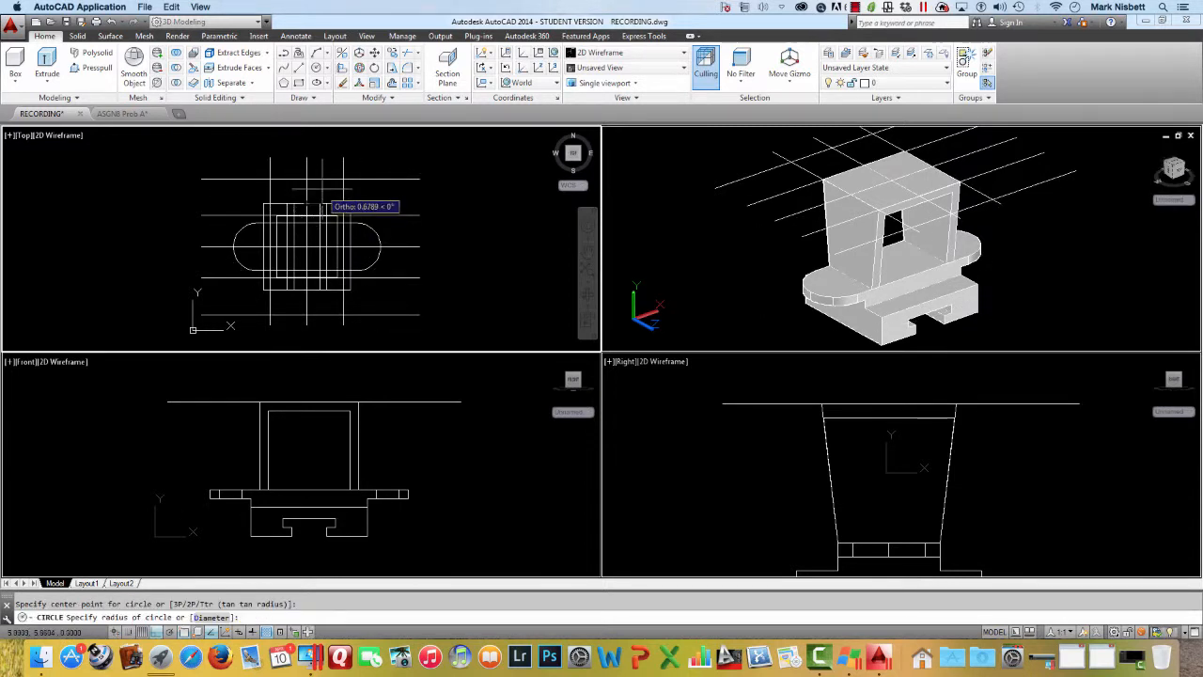
{"action": "type", "text": "1."}
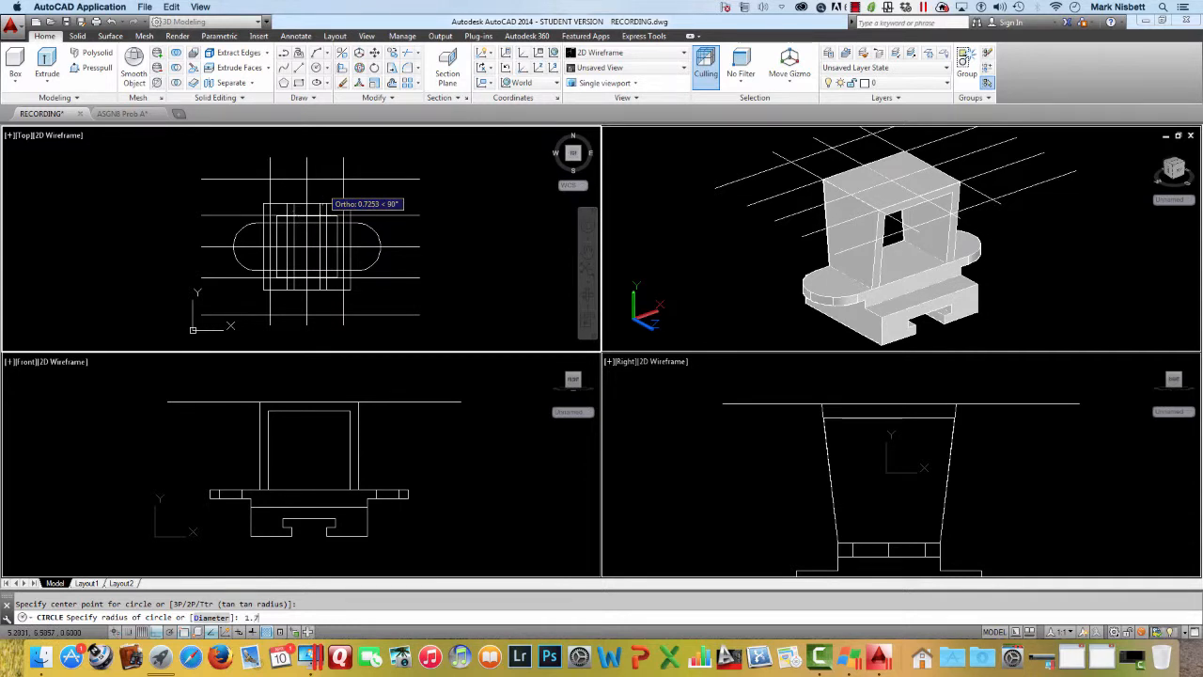
{"action": "type", "text": "7"}
{"action": "key", "text": "Return"}
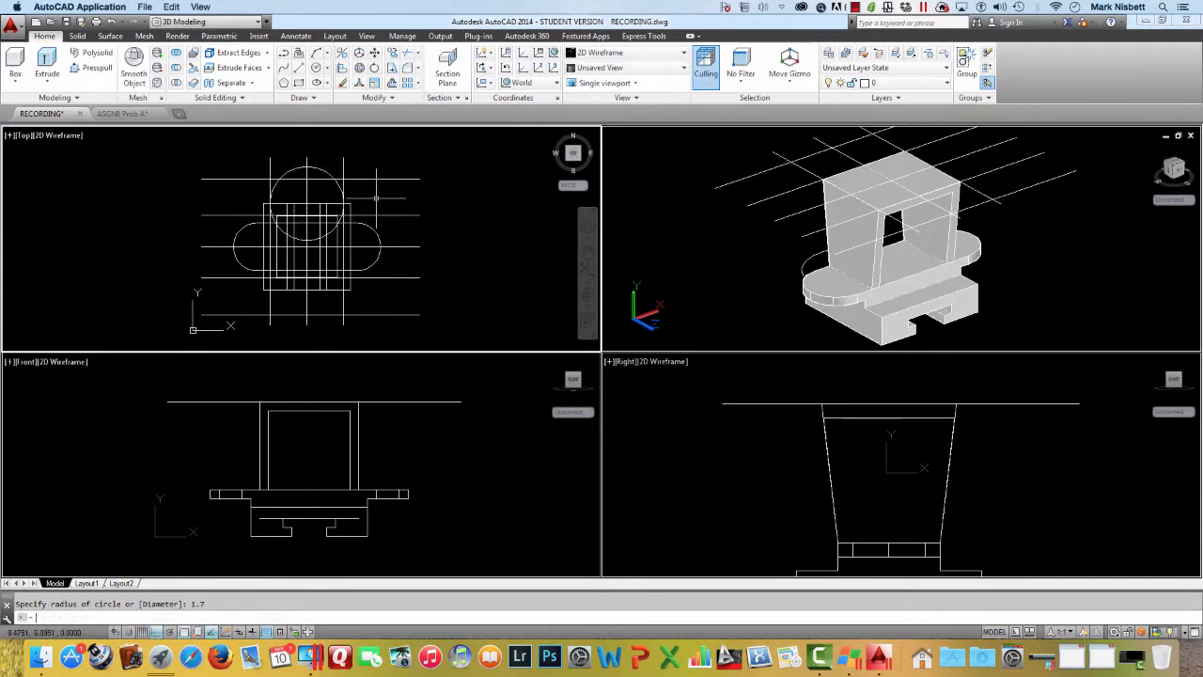
{"action": "type", "text": "tr"}
{"action": "key", "text": "Return"}
{"action": "key", "text": "Return"}
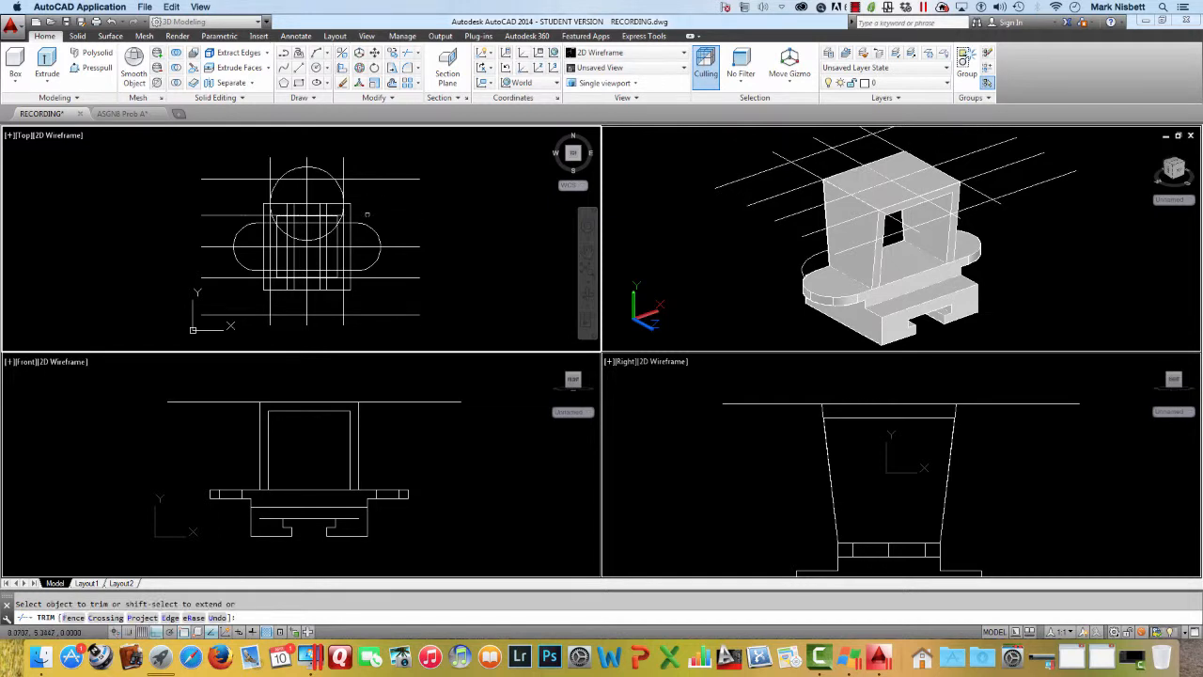
{"action": "key", "text": "Return"}
{"action": "key", "text": "Escape"}
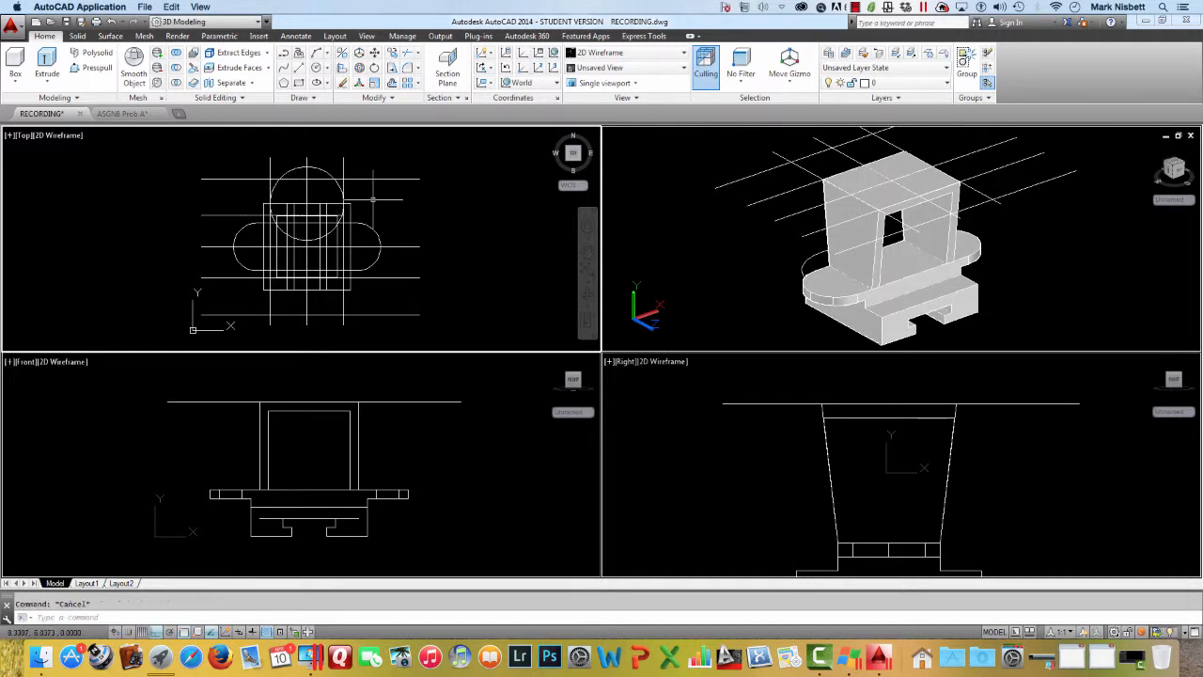
{"action": "type", "text": "u"}
{"action": "key", "text": "Return"}
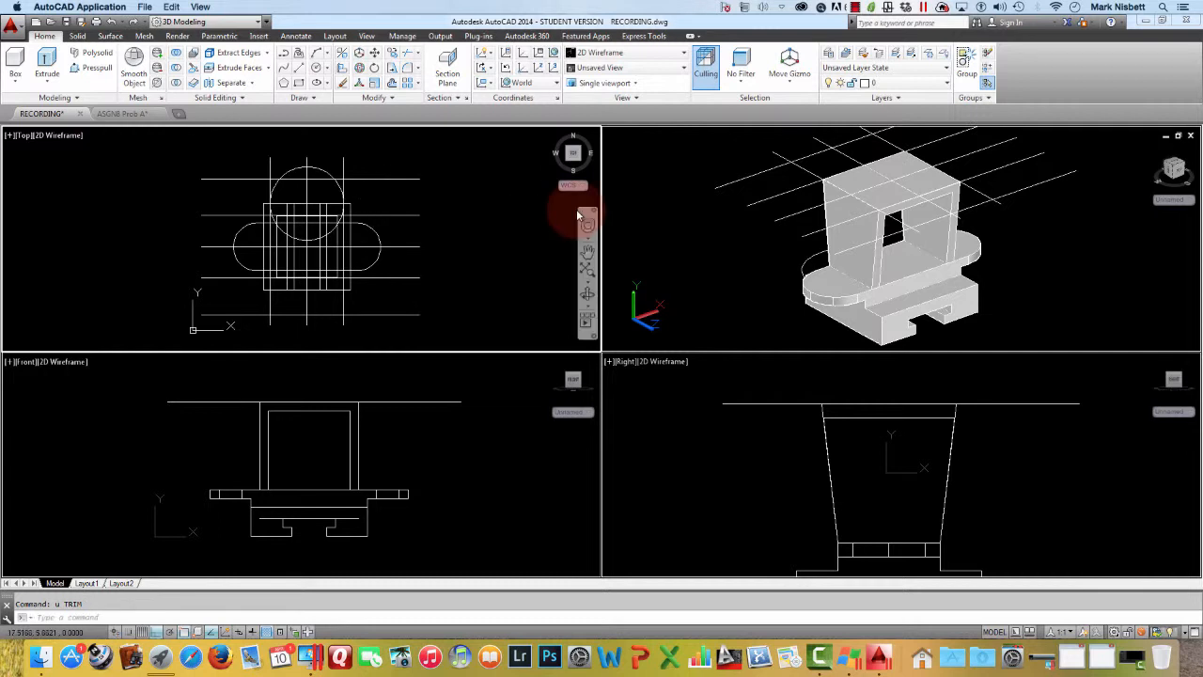
Step: Delete the misplaced 1.7-radius circle lying at the base's level, below the top plate's construction lines
{"action": "left_click", "coordinate": [808, 193]}
{"action": "mouse_move", "coordinate": [763, 199]}
{"action": "middle_mouse_down"}
{"action": "mouse_move", "coordinate": [730, 247]}
{"action": "mouse_move", "coordinate": [725, 202]}
{"action": "mouse_move", "coordinate": [739, 200]}
{"action": "middle_mouse_up"}
{"action": "scroll", "coordinate": [739, 200], "scroll_direction": "down", "scroll_amount": 2}
{"action": "scroll", "coordinate": [738, 200], "scroll_direction": "up", "scroll_amount": 5}
{"action": "scroll", "coordinate": [738, 200], "scroll_direction": "down", "scroll_amount": 6}
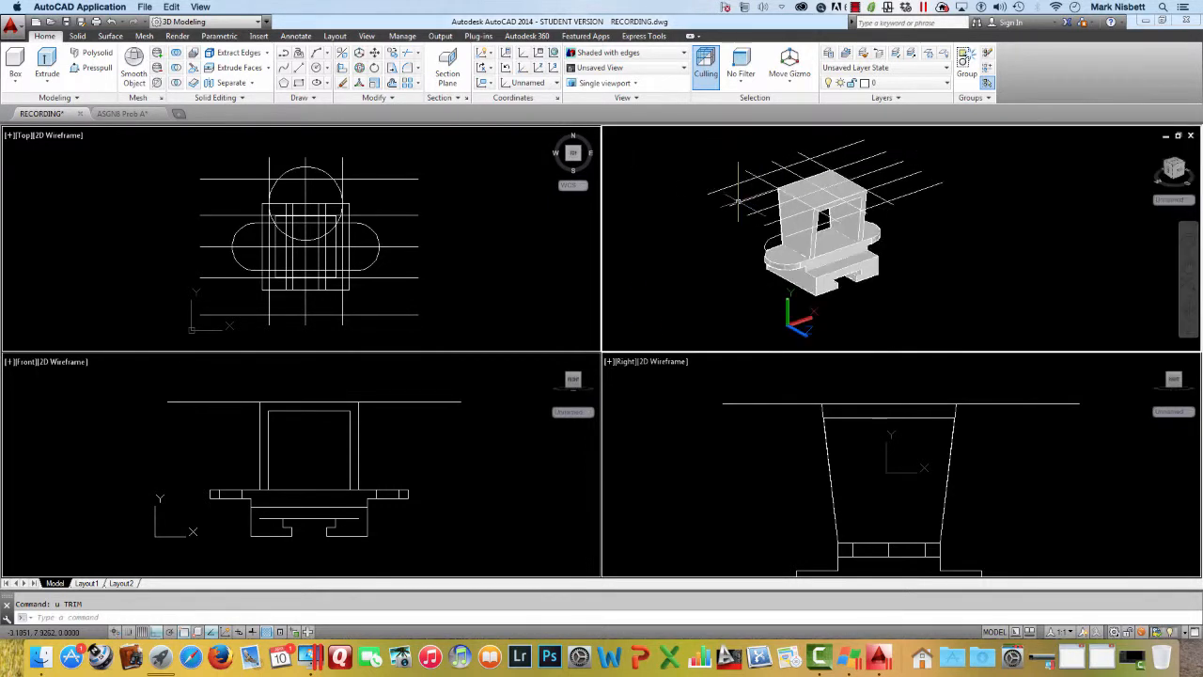
{"action": "middle_click_drag", "start_coordinate": [886, 194], "coordinate": [926, 213]}
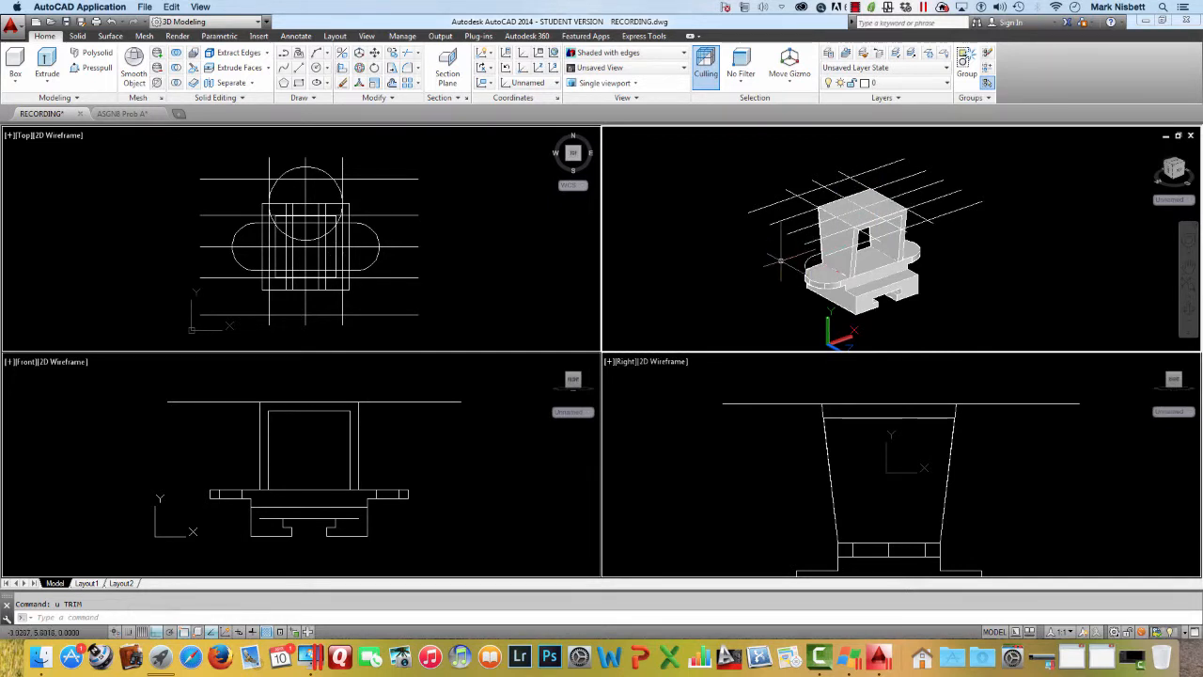
{"action": "middle_click_drag", "start_coordinate": [780, 261], "coordinate": [859, 262], "text": "shift"}
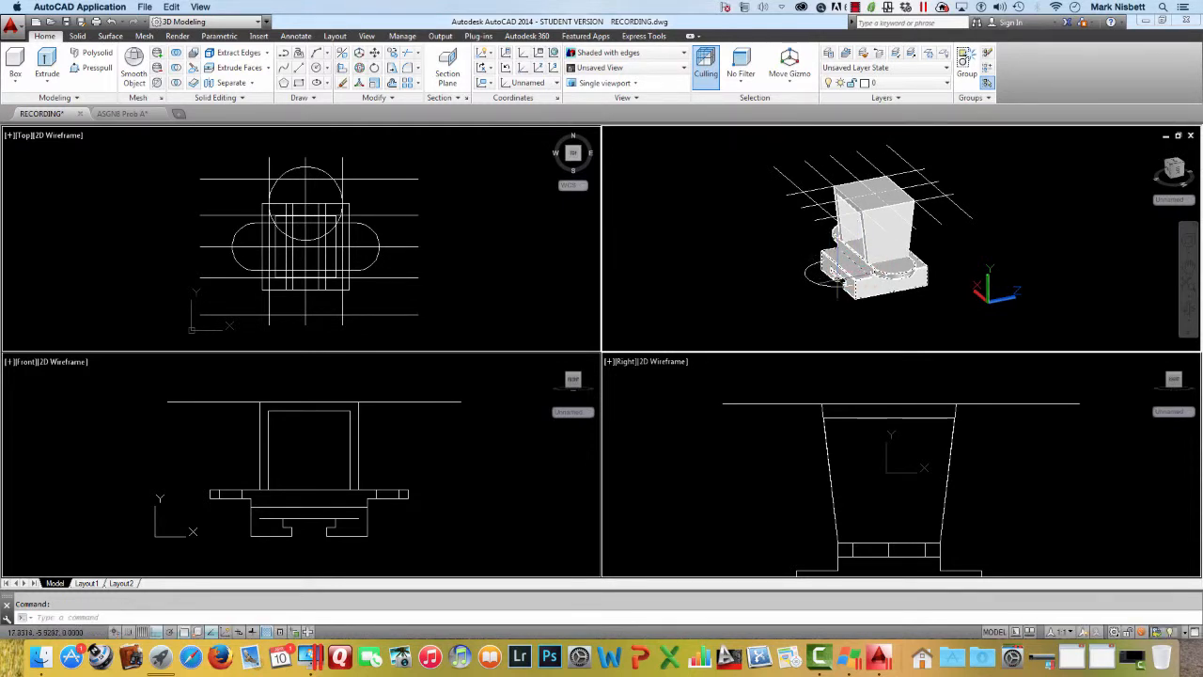
{"action": "left_click", "coordinate": [826, 283]}
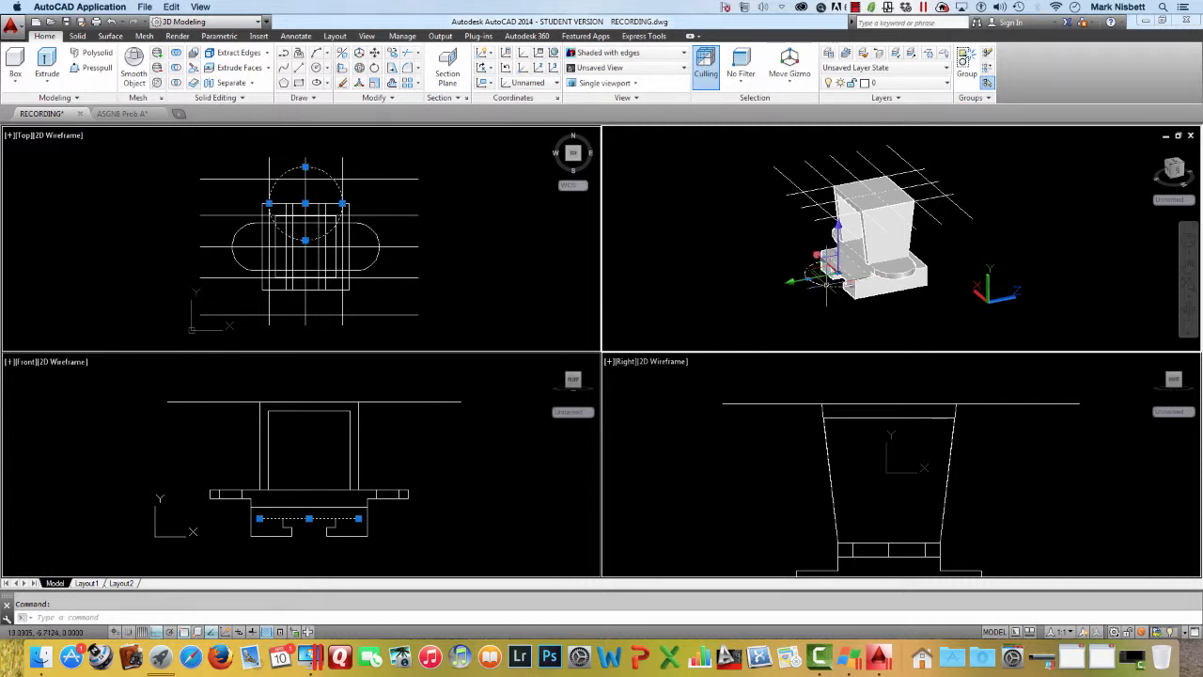
{"action": "mouse_move", "coordinate": [826, 283]}
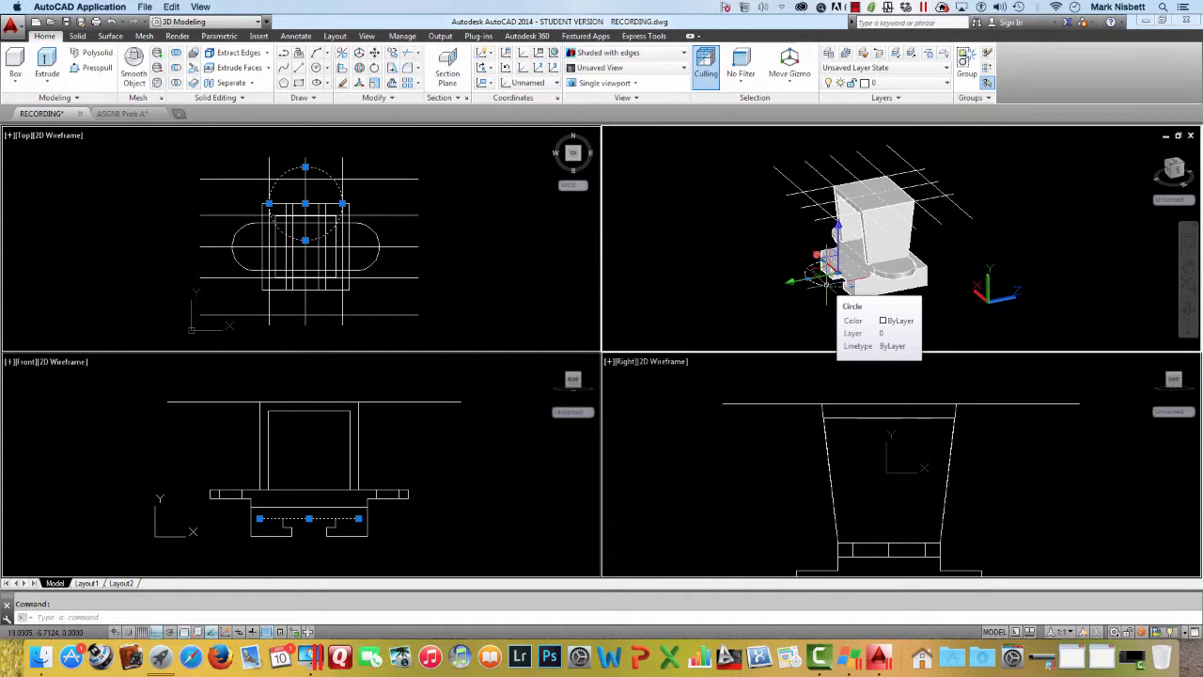
{"action": "key", "text": "Delete"}
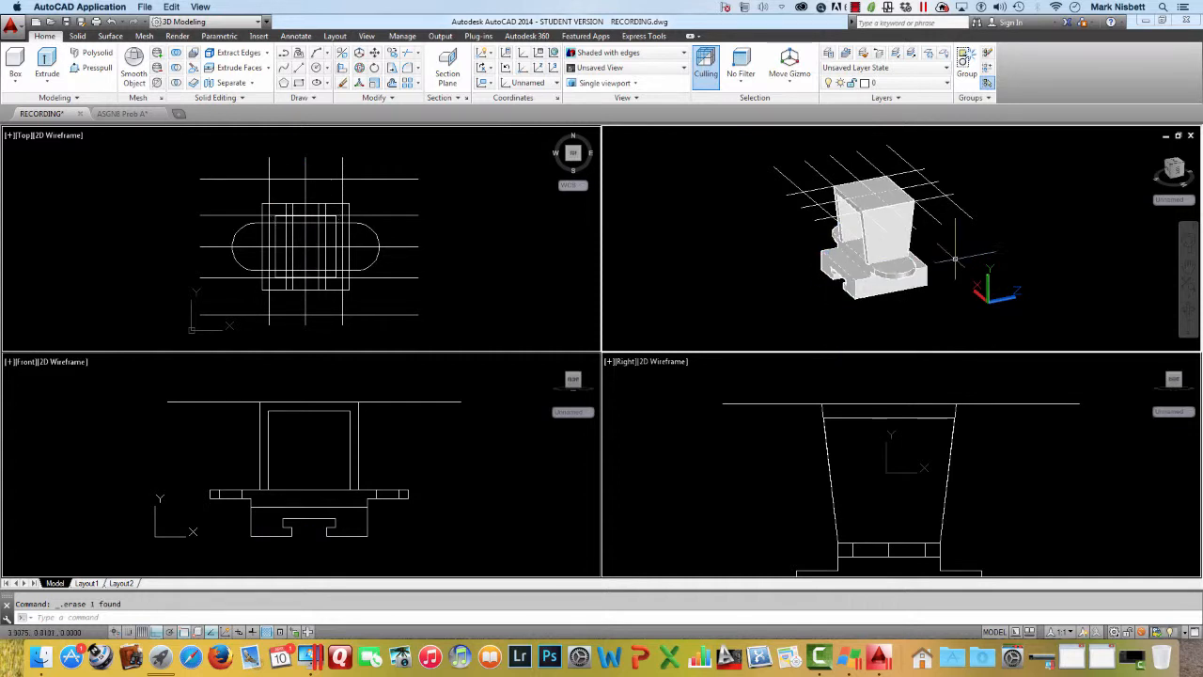
Step: Draw a circle of radius 1.7 at the plate's level, centred where the rear arc-centre line crosses the front-to-back centre line
{"action": "middle_click_drag", "start_coordinate": [955, 258], "coordinate": [846, 255], "text": "shift"}
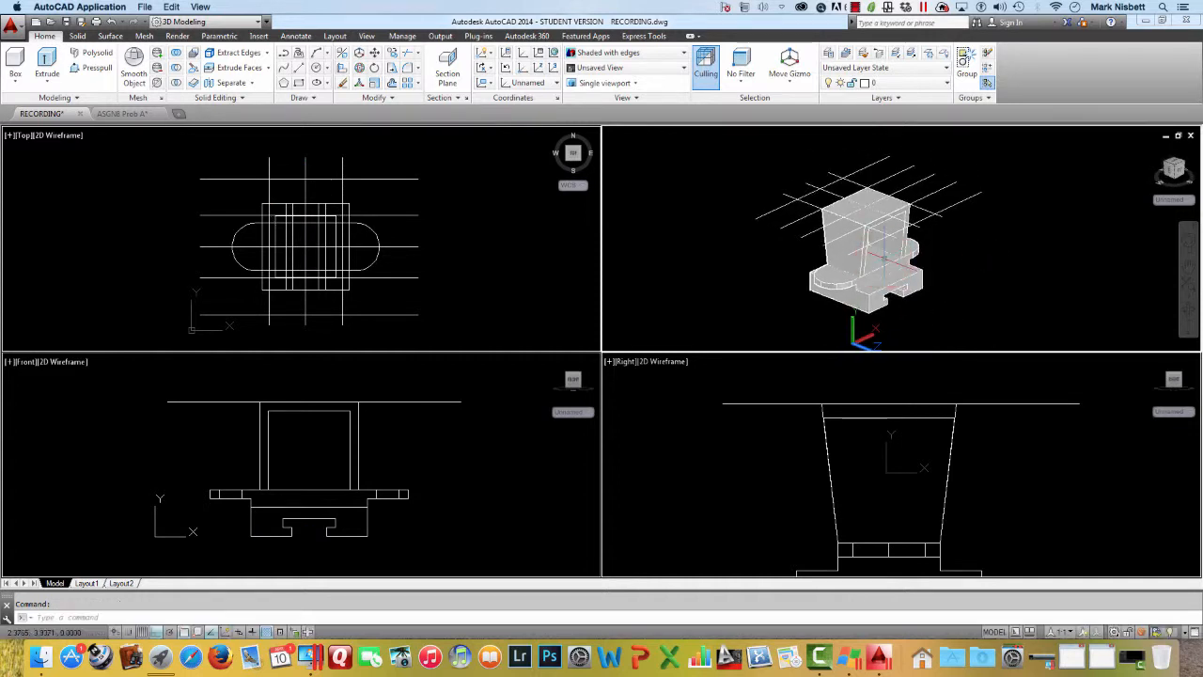
{"action": "left_click", "coordinate": [594, 203]}
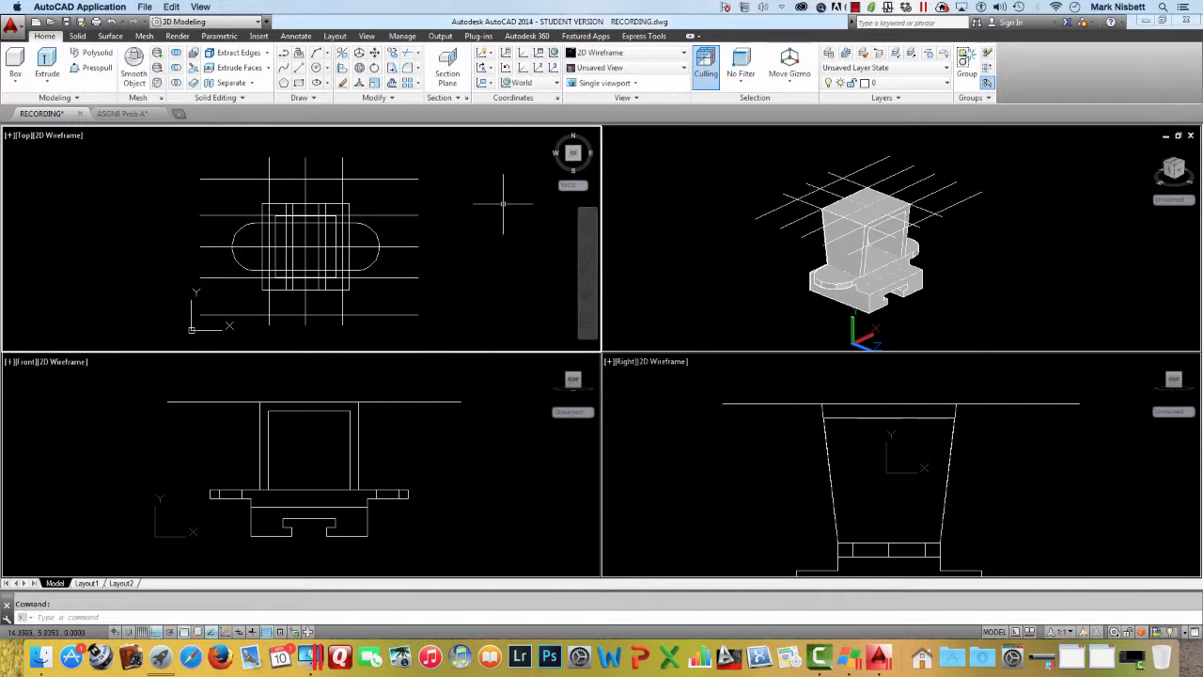
{"action": "key", "text": "Return"}
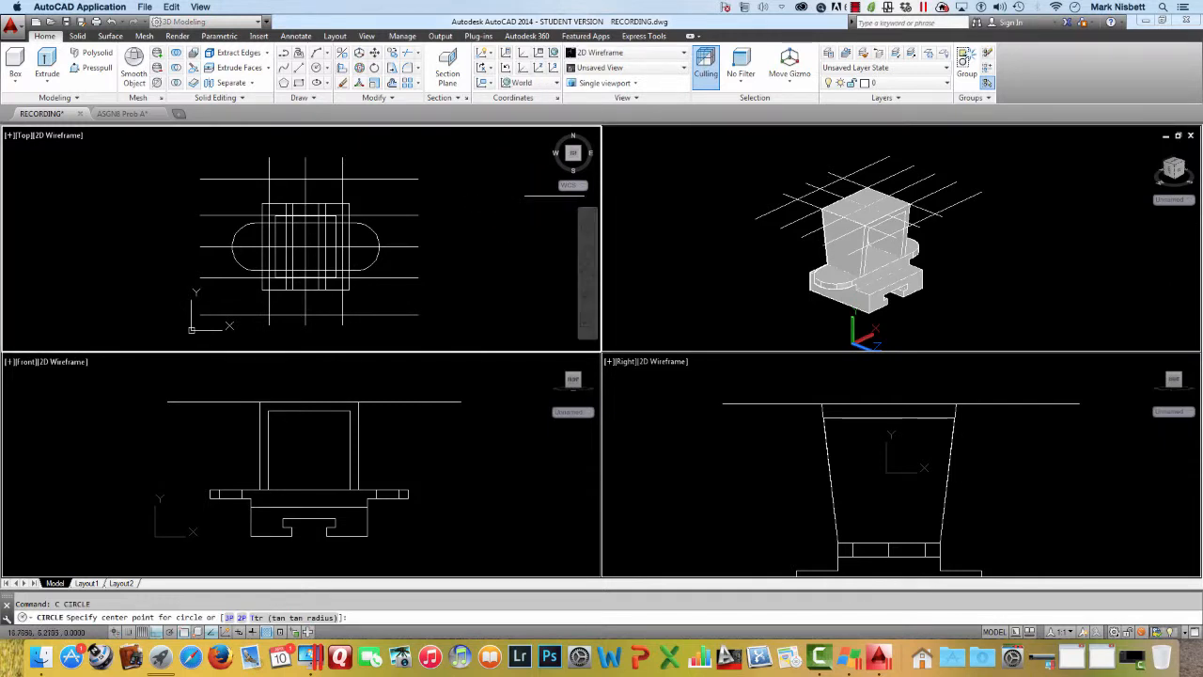
{"action": "left_click", "coordinate": [769, 186]}
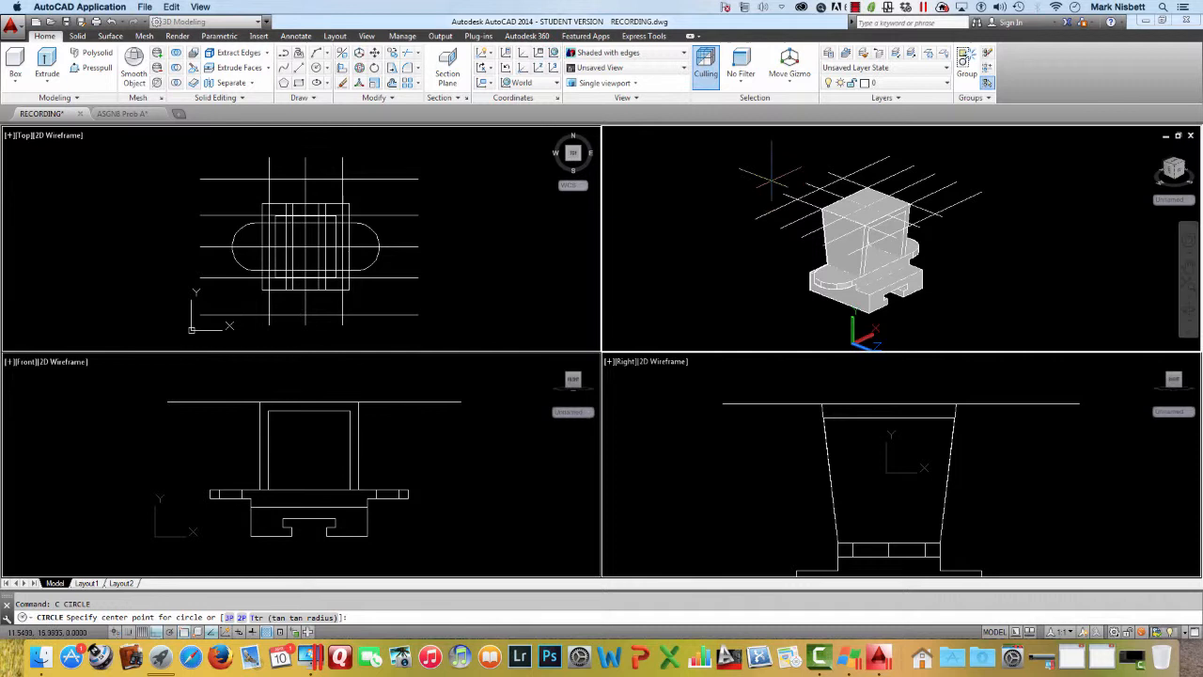
{"action": "left_click", "coordinate": [844, 199]}
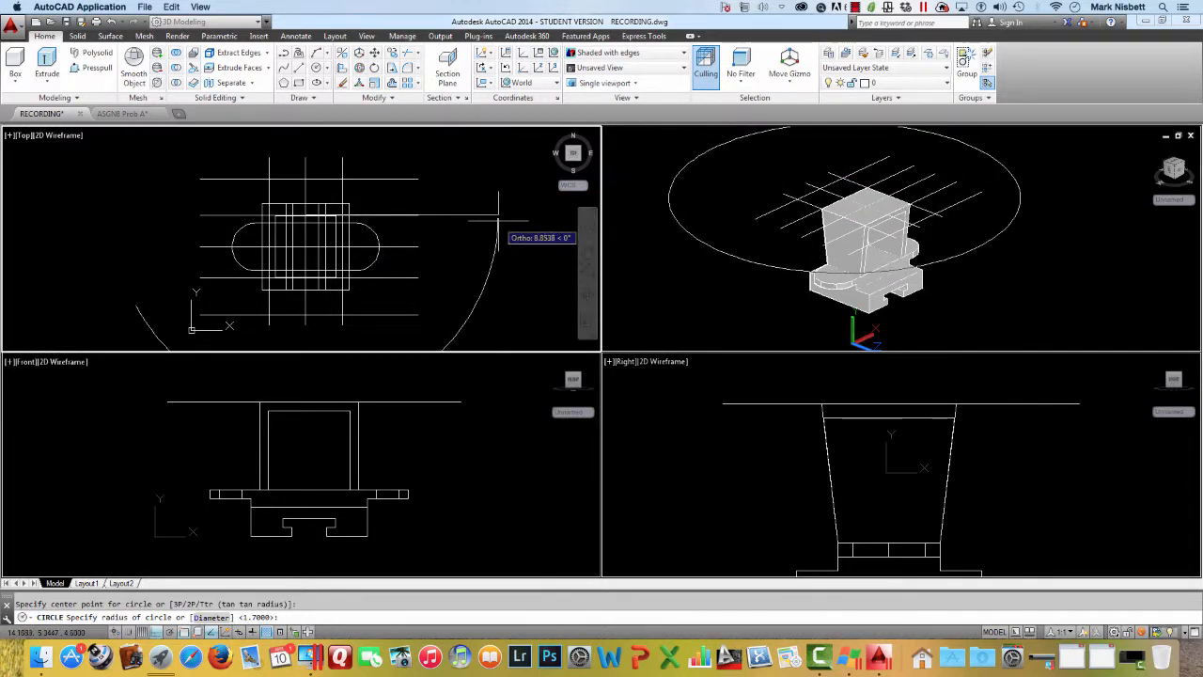
{"action": "type", "text": "1.7"}
{"action": "key", "text": "Return"}
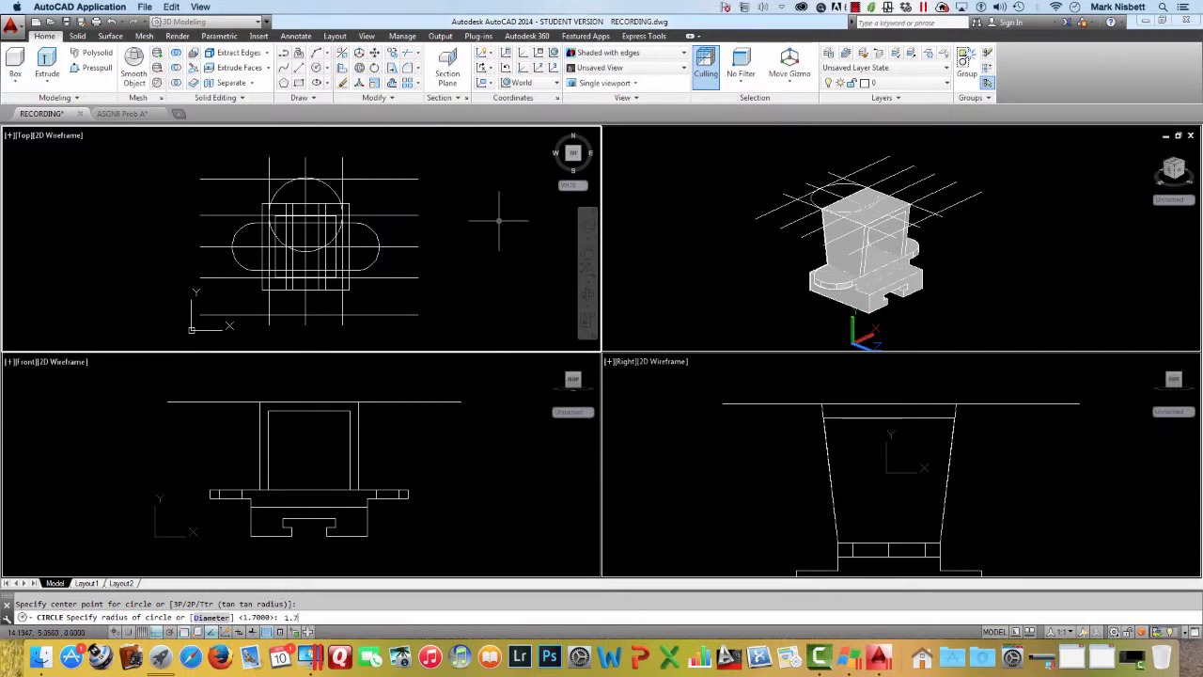
{"action": "left_click", "coordinate": [868, 154]}
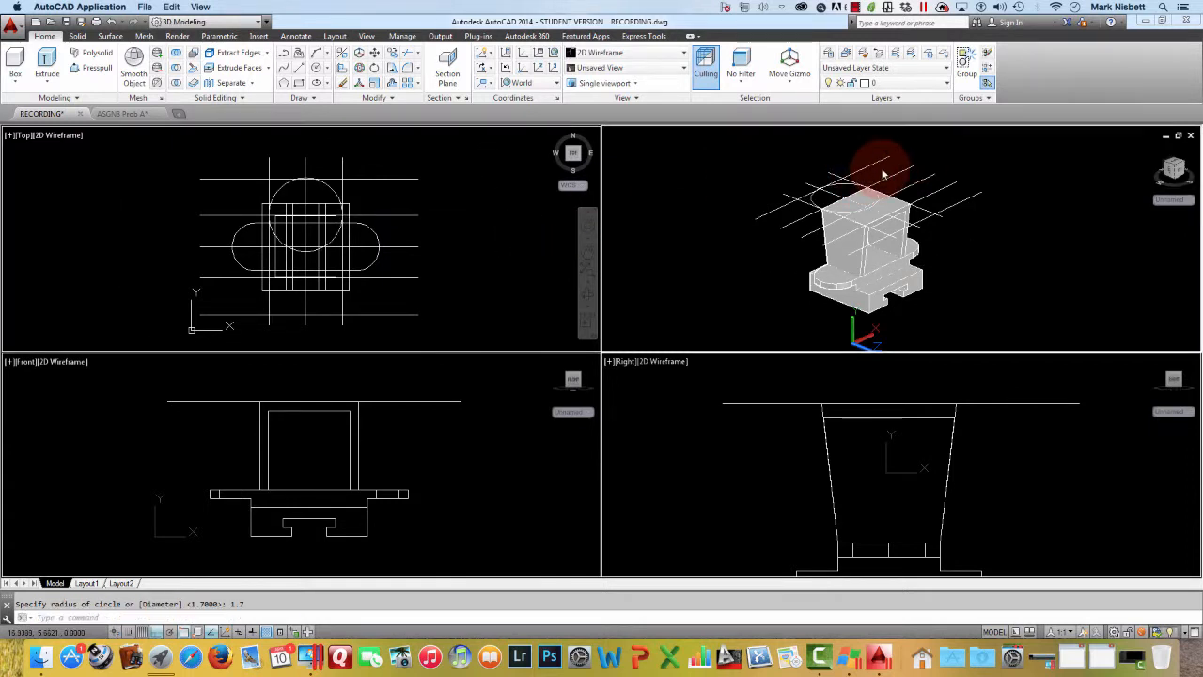
{"action": "left_click", "coordinate": [442, 218]}
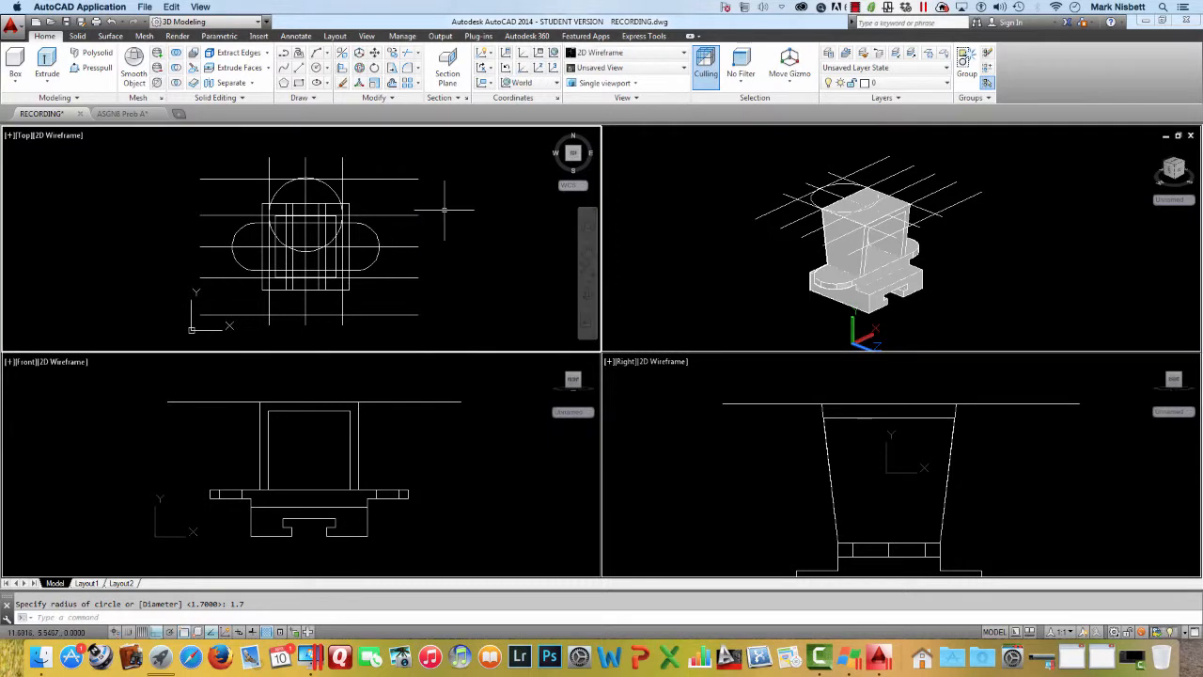
Step: Trim the outer ends of the rear arc-centre line and the sides of the circle's front half
{"action": "type", "text": "tr"}
{"action": "key", "text": "Return"}
{"action": "key", "text": "Return"}
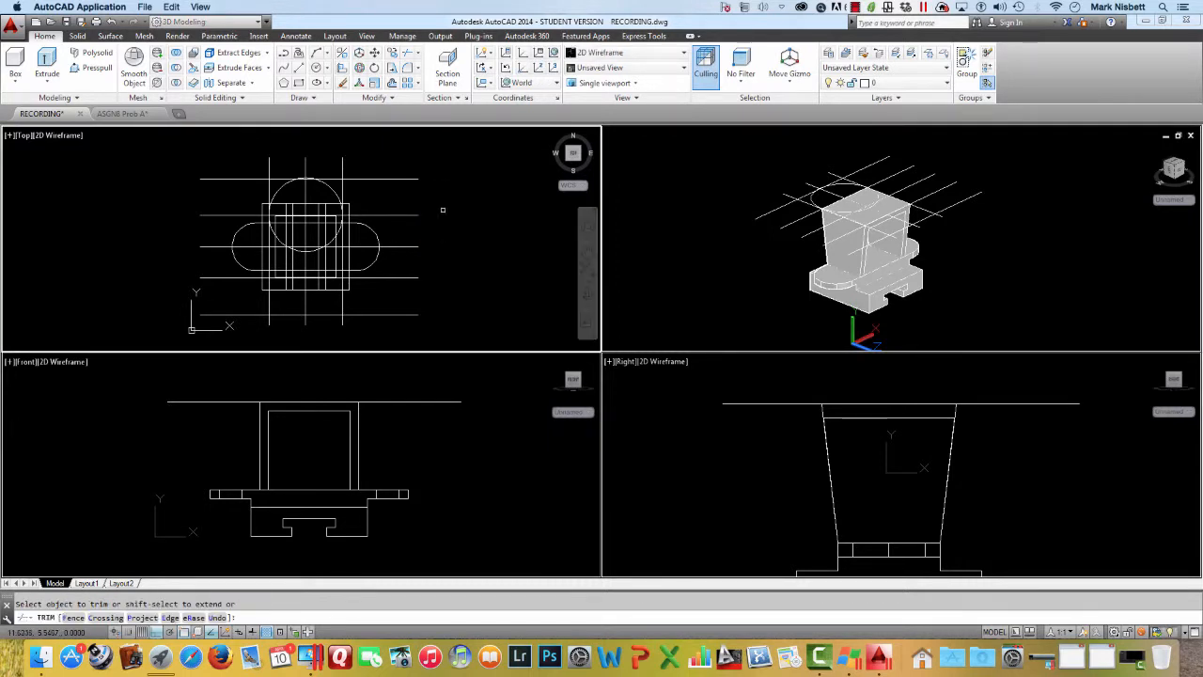
{"action": "left_click", "coordinate": [377, 217]}
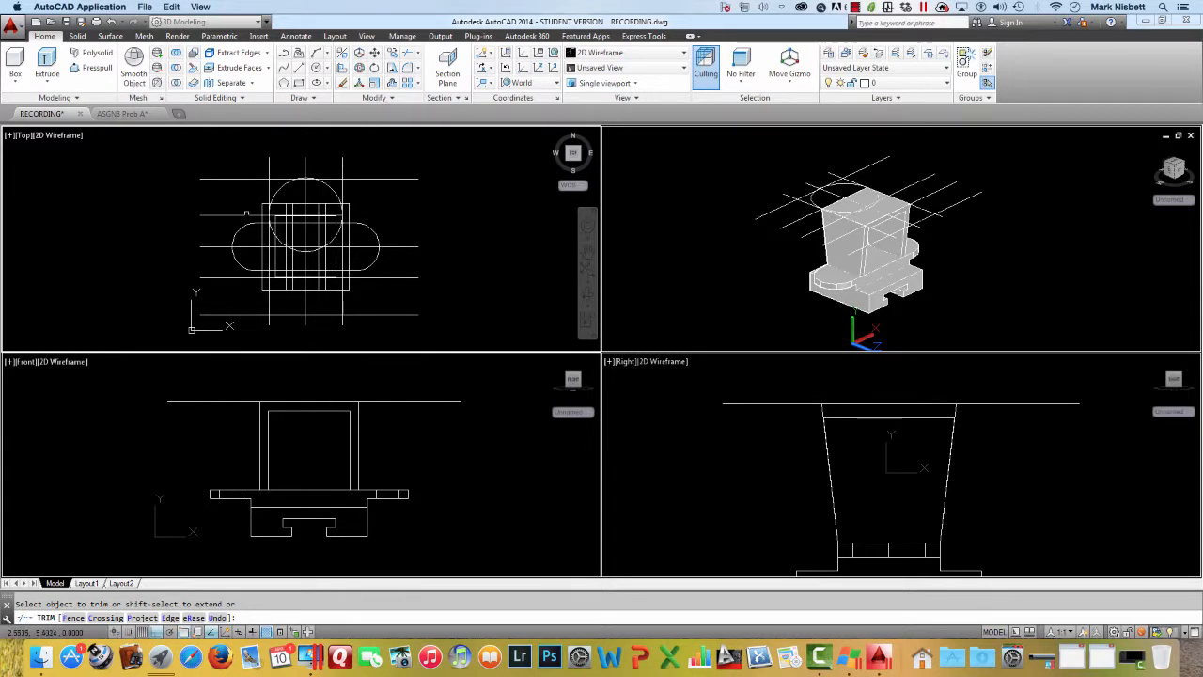
{"action": "left_click", "coordinate": [246, 215]}
{"action": "key", "text": "Escape"}
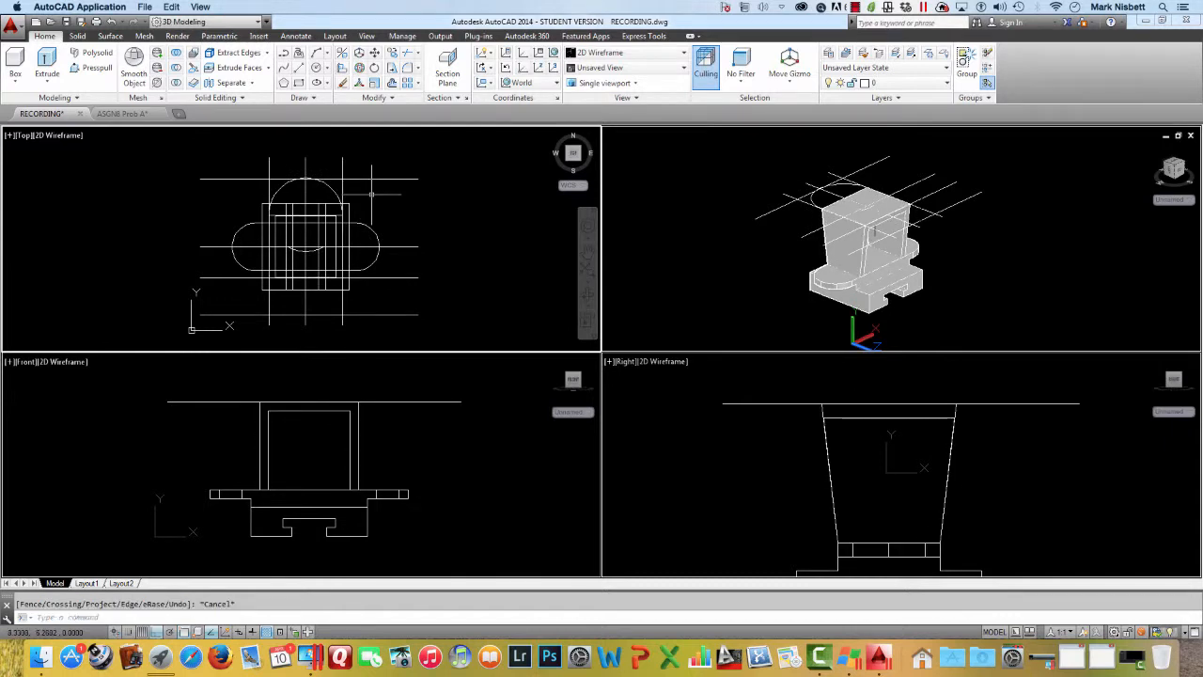
Step: Erase the leftover pieces of the circle's front half and the rear arc-centre line, leaving only the rear arc
{"action": "type", "text": "e"}
{"action": "key", "text": "Return"}
{"action": "left_click", "coordinate": [305, 230]}
{"action": "key", "text": "Return"}
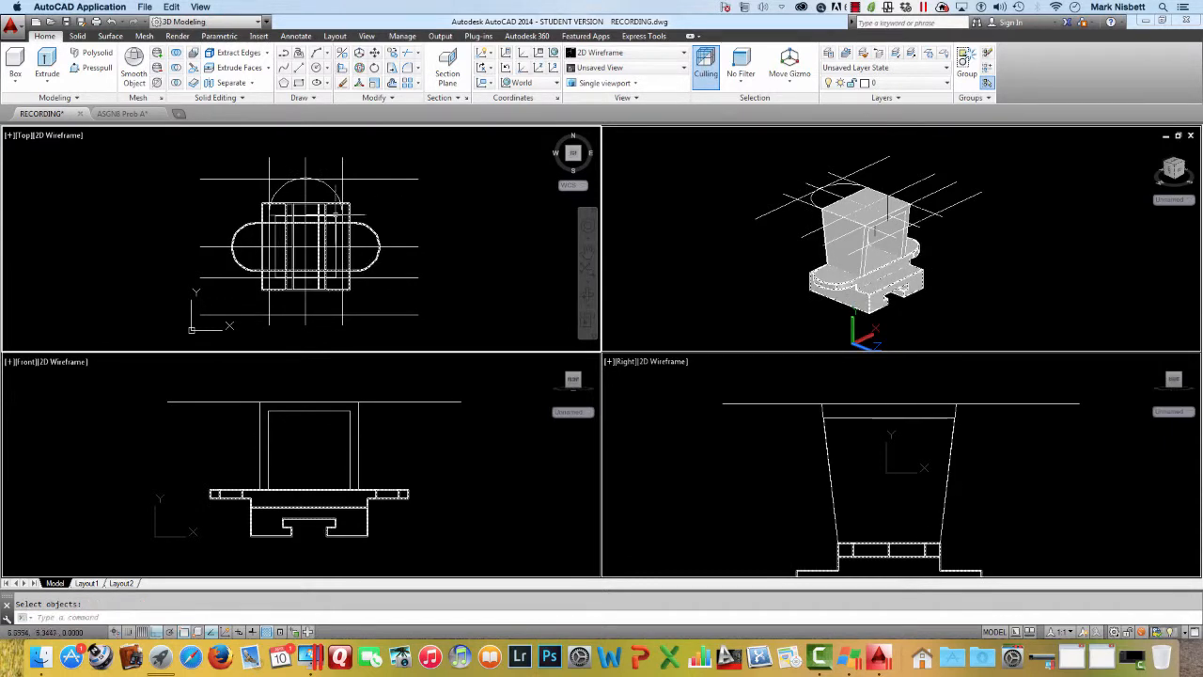
{"action": "key", "text": "Return"}
{"action": "key", "text": "Return"}
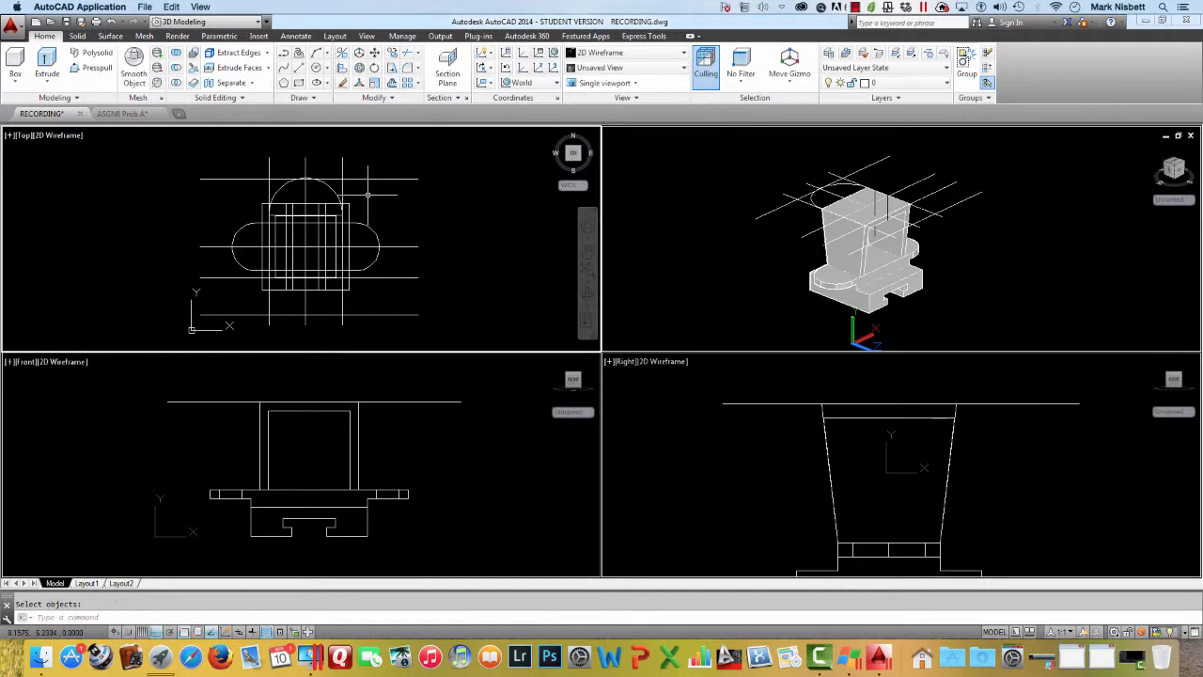
{"action": "type", "text": "t"}
{"action": "key", "text": "Return"}
{"action": "left_click", "coordinate": [604, 196]}
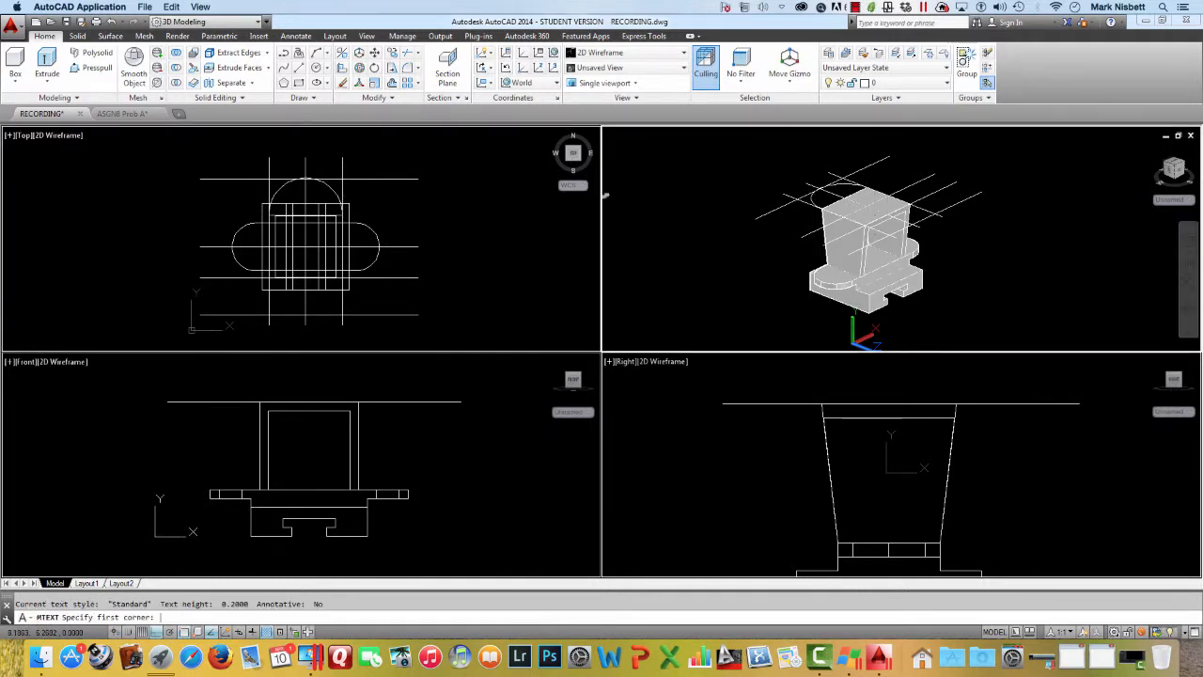
{"action": "key", "text": "Escape"}
{"action": "left_click", "coordinate": [369, 200]}
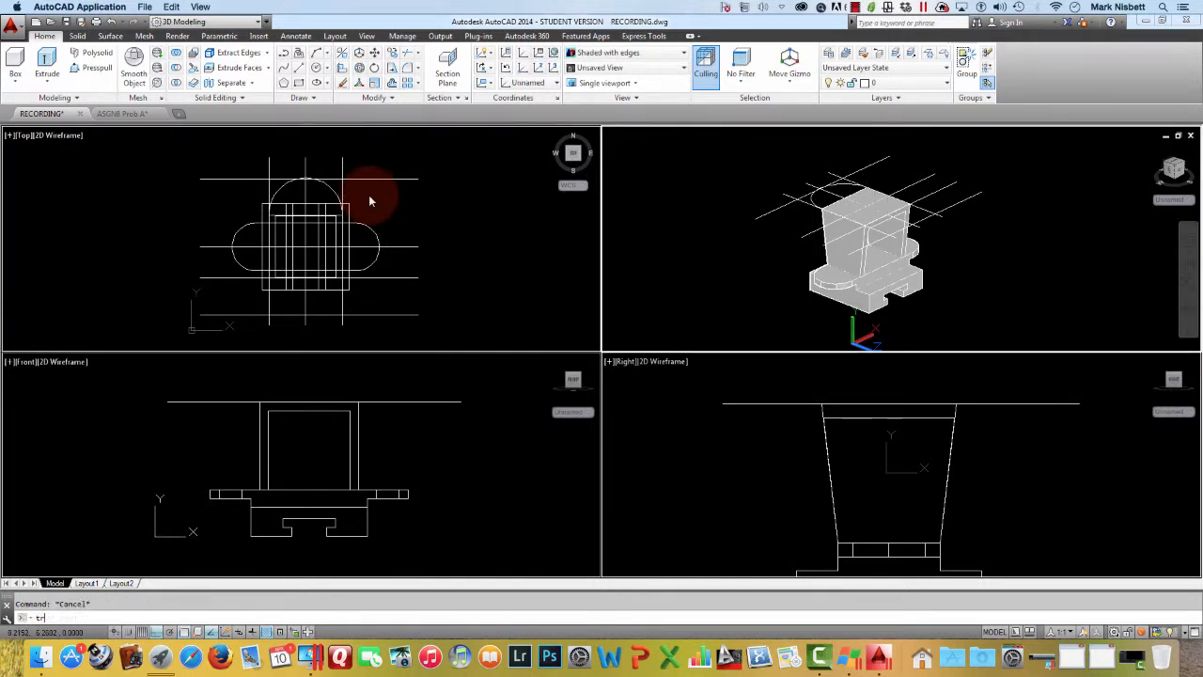
{"action": "key", "text": "Escape"}
{"action": "type", "text": "tr"}
{"action": "key", "text": "Return"}
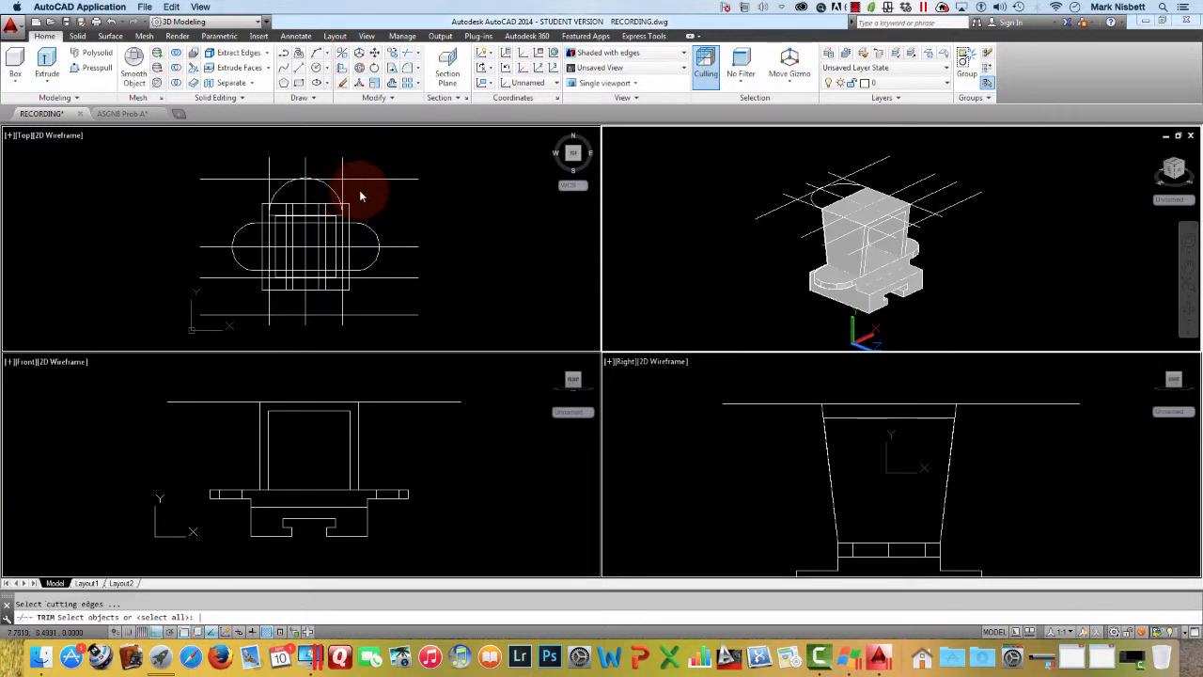
{"action": "left_click", "coordinate": [335, 184]}
{"action": "left_click", "coordinate": [334, 187]}
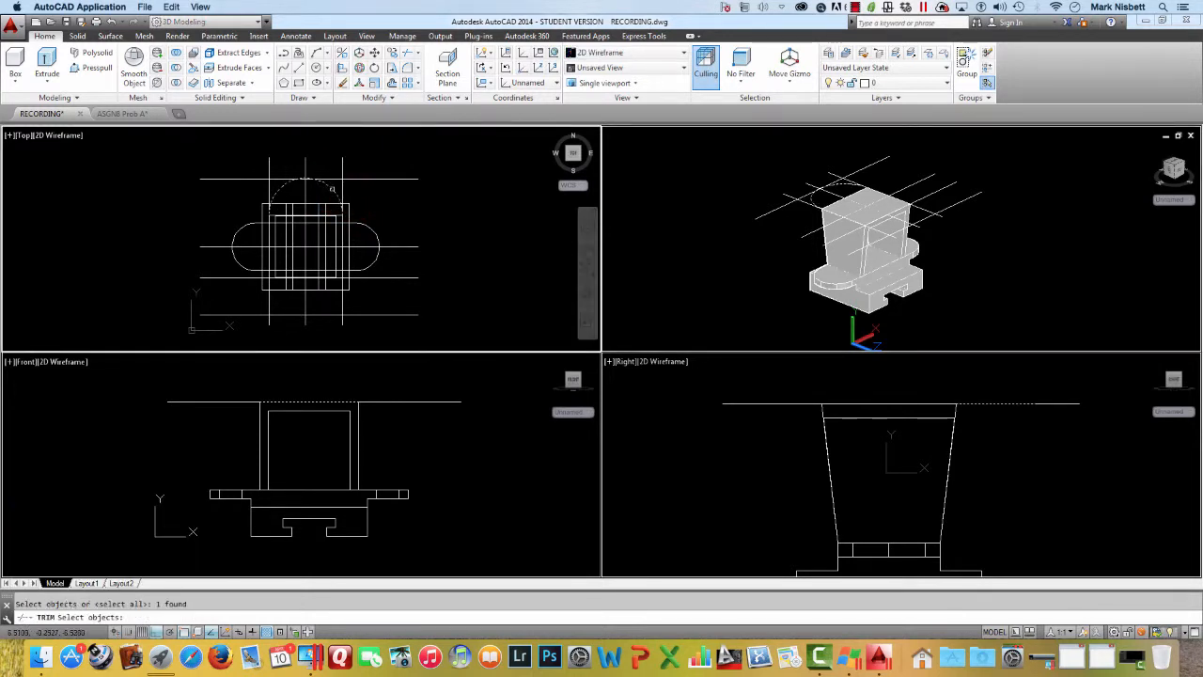
{"action": "key", "text": "Return"}
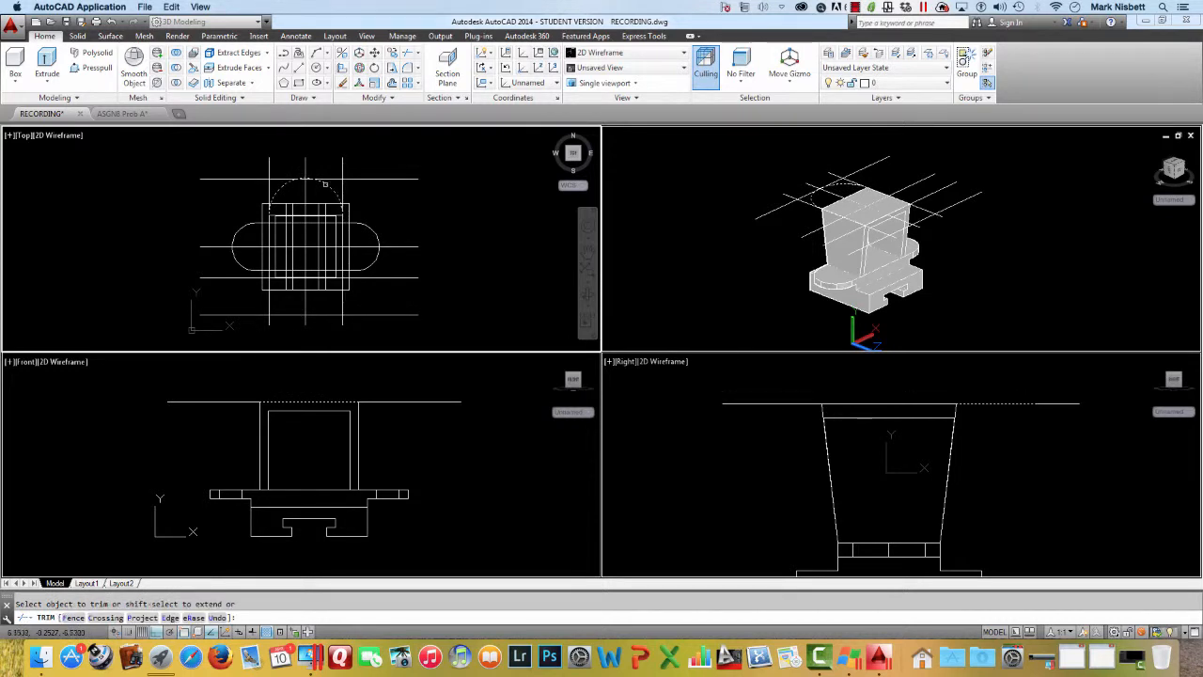
{"action": "key", "text": "Return"}
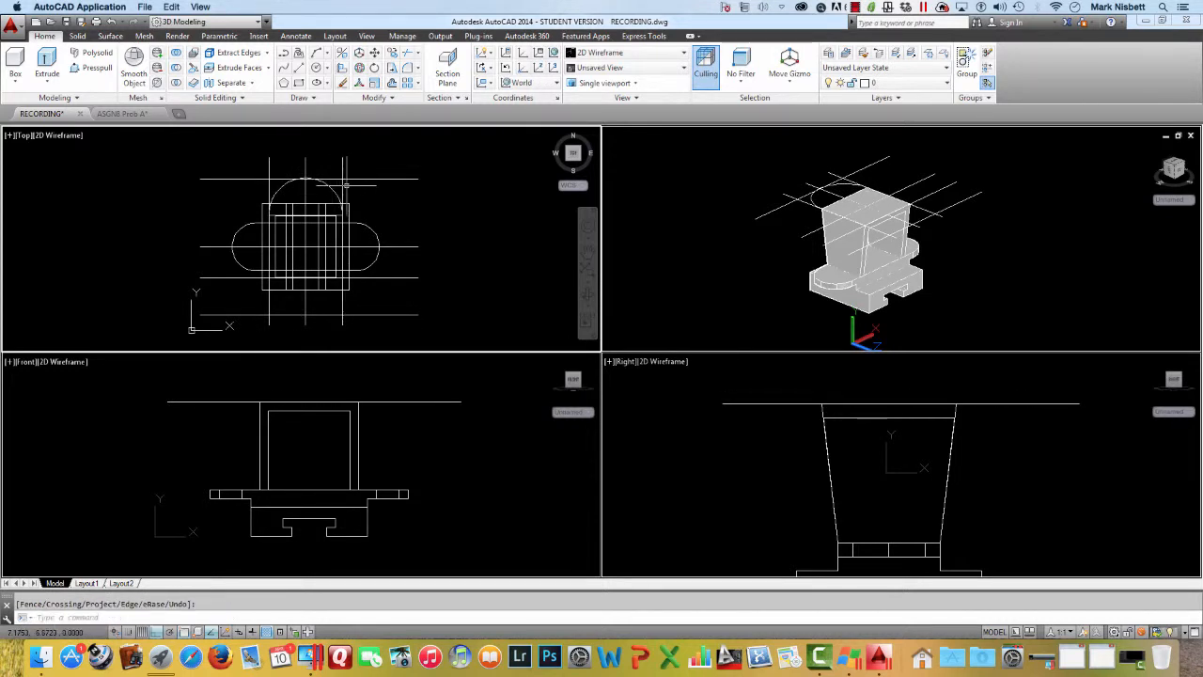
Step: Trim the plate's two side lines beyond the rear arc, using the arc as the cutting edge
{"action": "key", "text": "Return"}
{"action": "left_click", "coordinate": [341, 186]}
{"action": "key", "text": "Return"}
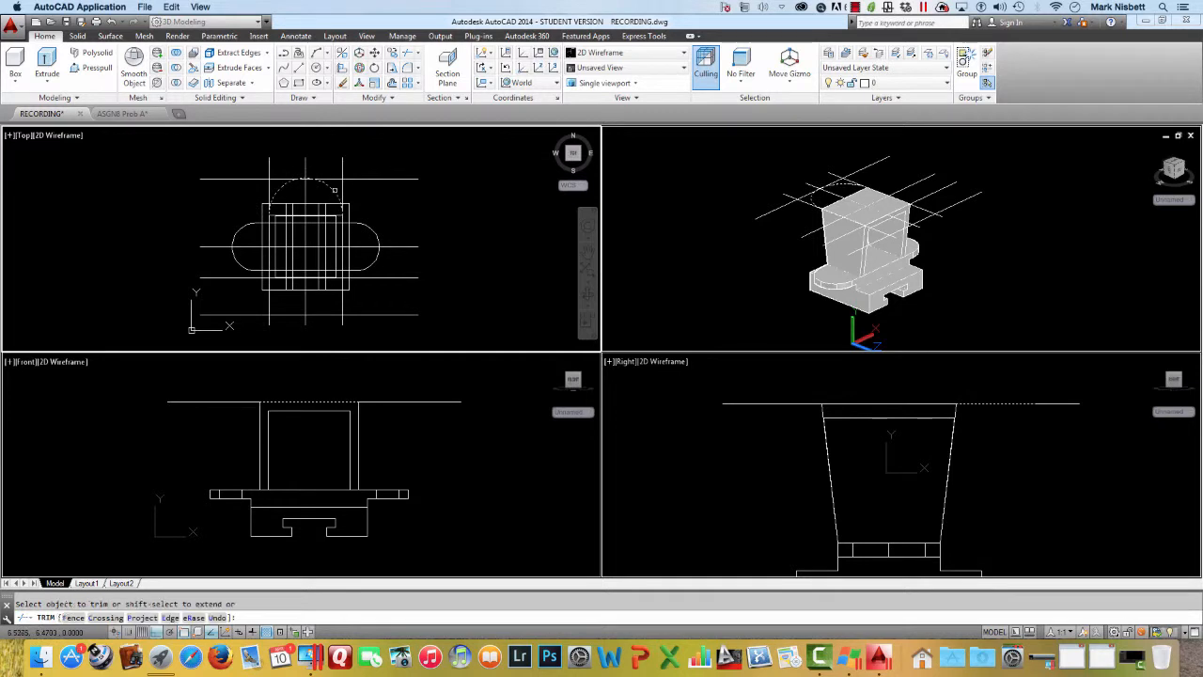
{"action": "left_click", "coordinate": [342, 188]}
{"action": "key", "text": "Escape"}
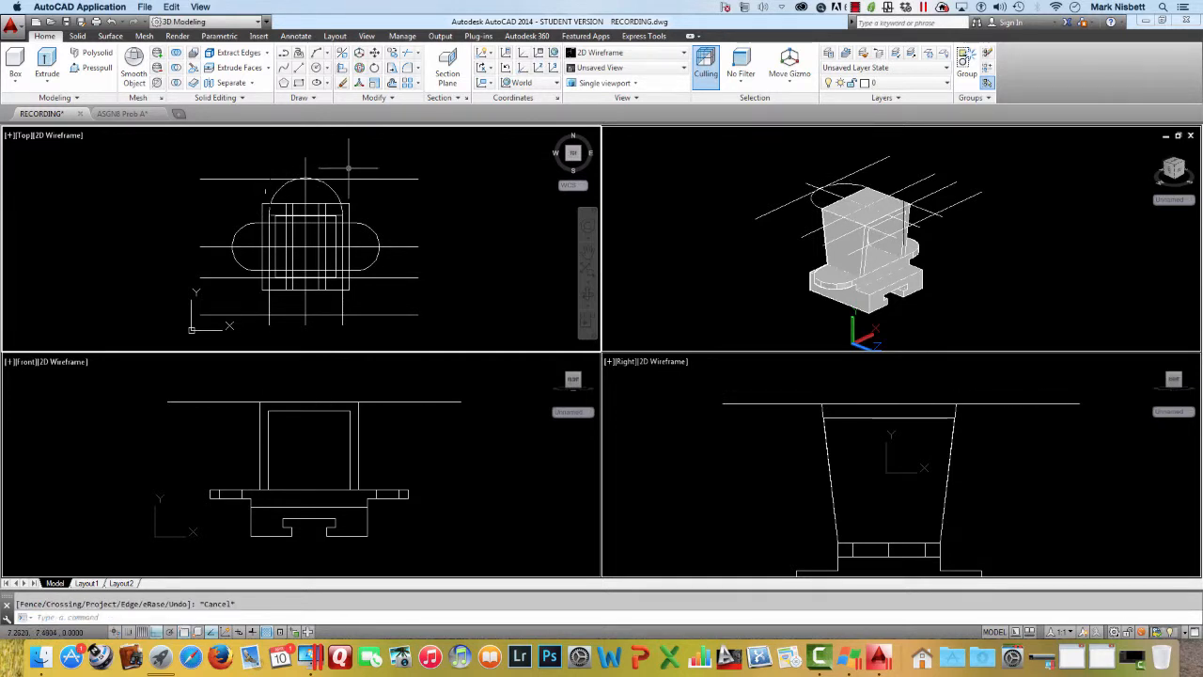
Step: Erase the rear outer line, the trimmed leftovers and the two front offset construction lines in the top view
{"action": "type", "text": "elect objects:"}
{"action": "key", "text": "Return"}
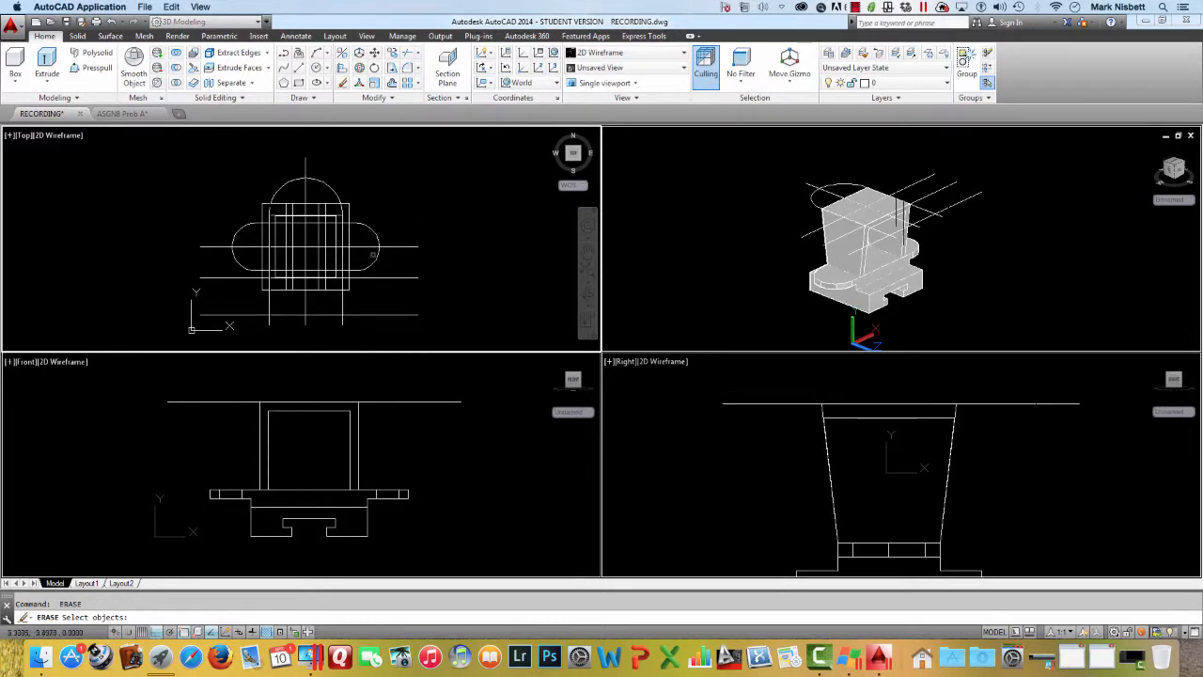
{"action": "left_click", "coordinate": [400, 271]}
{"action": "left_click", "coordinate": [384, 323]}
{"action": "key", "text": "Return"}
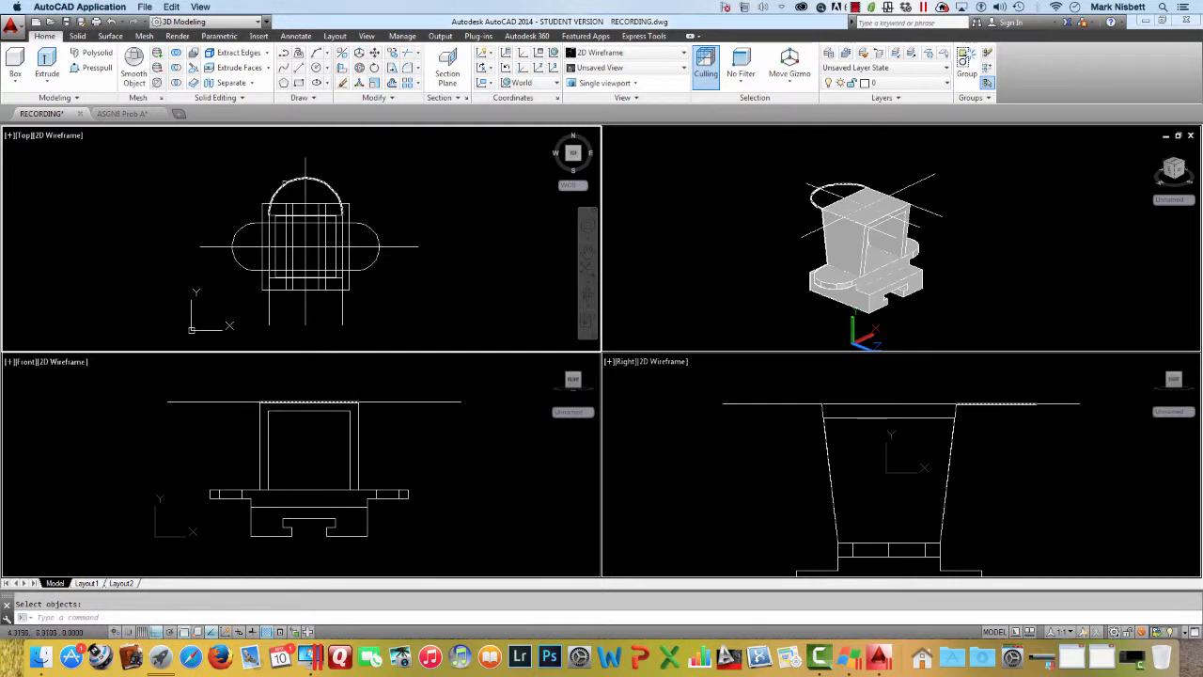
Step: Mirror the rear arc about the cross centre line to form the plate's front arc, keeping the original
{"action": "type", "text": "mi"}
{"action": "key", "text": "Return"}
{"action": "left_click", "coordinate": [326, 185]}
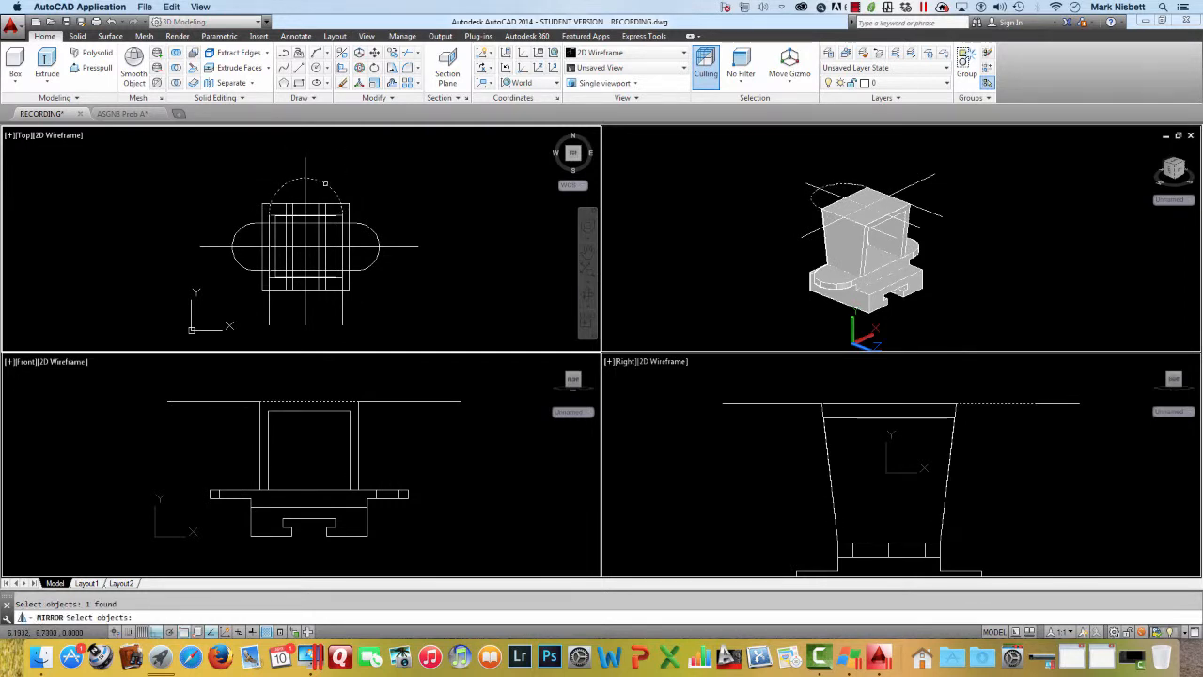
{"action": "key", "text": "Return"}
{"action": "left_click", "coordinate": [379, 247]}
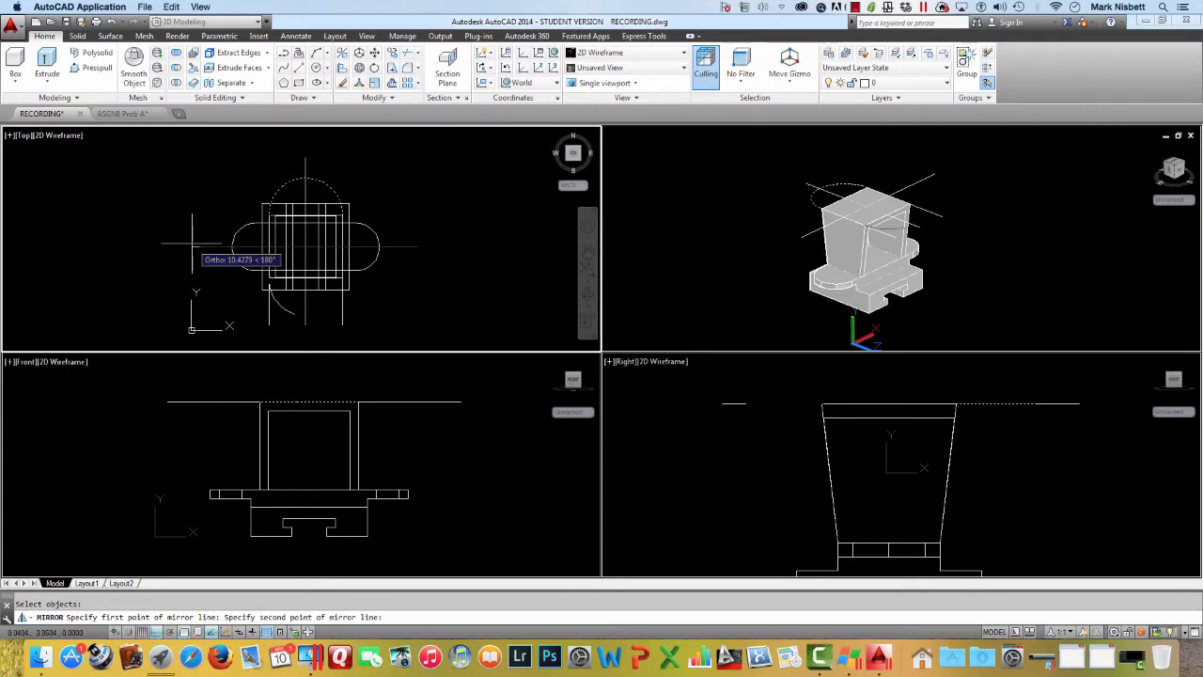
{"action": "left_click", "coordinate": [191, 244]}
{"action": "key", "text": "Return"}
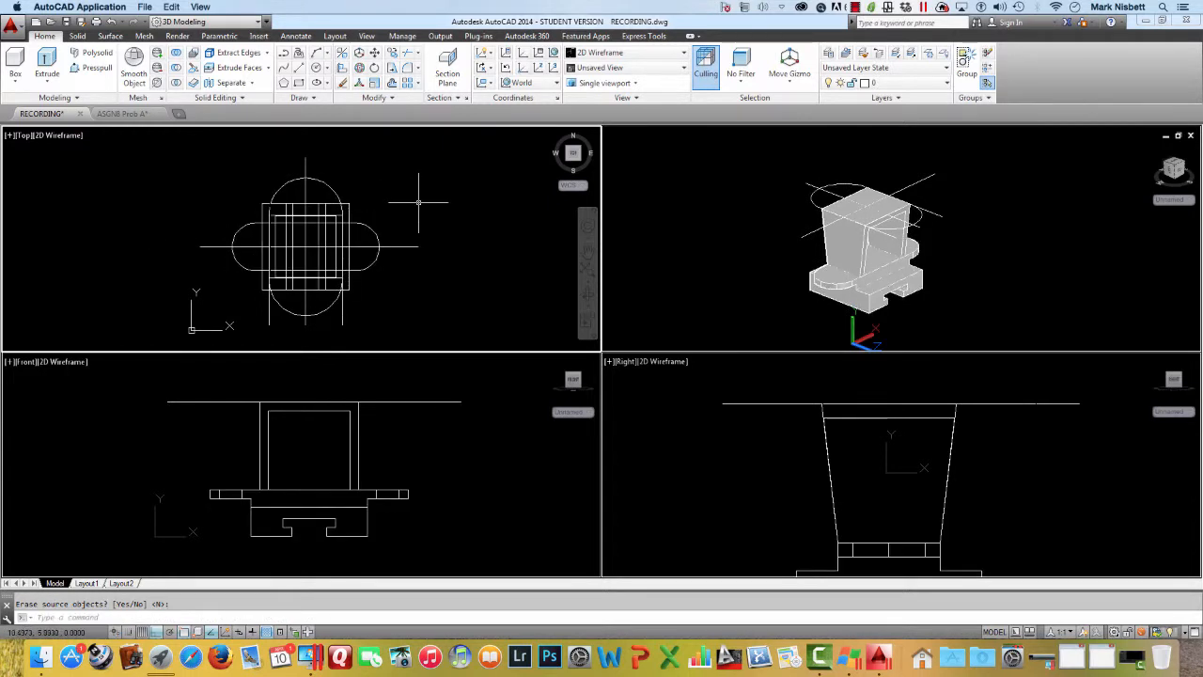
{"action": "middle_click_drag", "start_coordinate": [344, 275], "coordinate": [362, 261]}
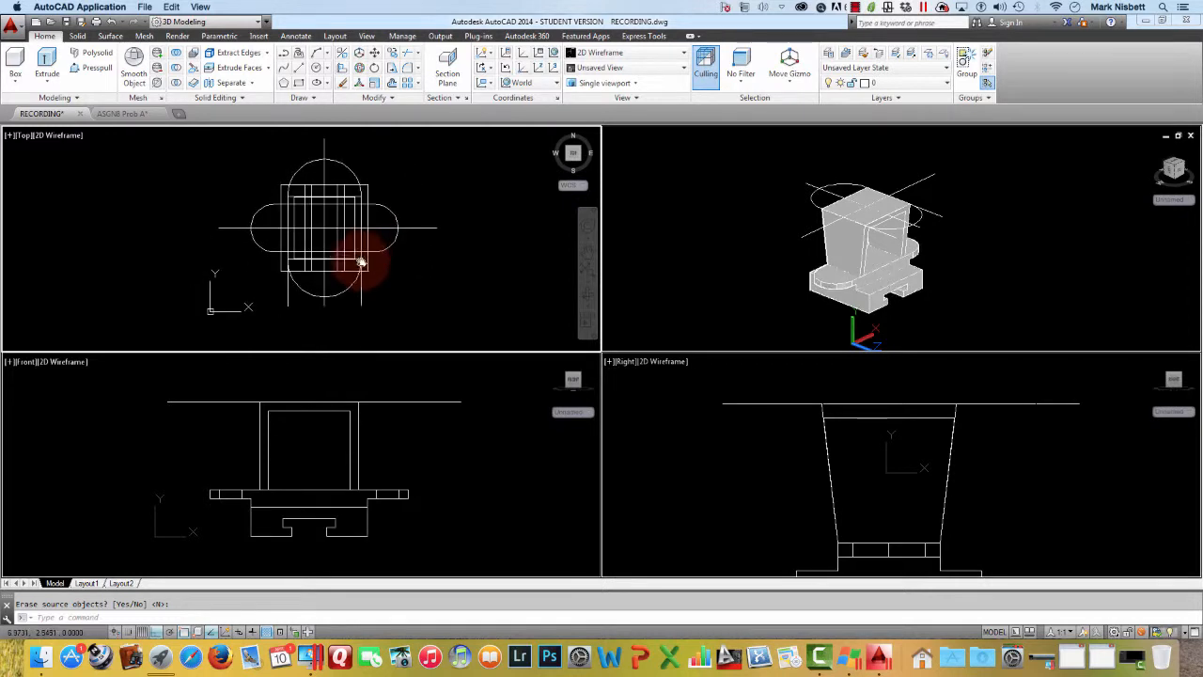
{"action": "scroll", "coordinate": [360, 256], "scroll_direction": "up", "scroll_amount": 8}
{"action": "scroll", "coordinate": [349, 254], "scroll_direction": "down", "scroll_amount": 9}
{"action": "scroll", "coordinate": [358, 258], "scroll_direction": "up", "scroll_amount": 5}
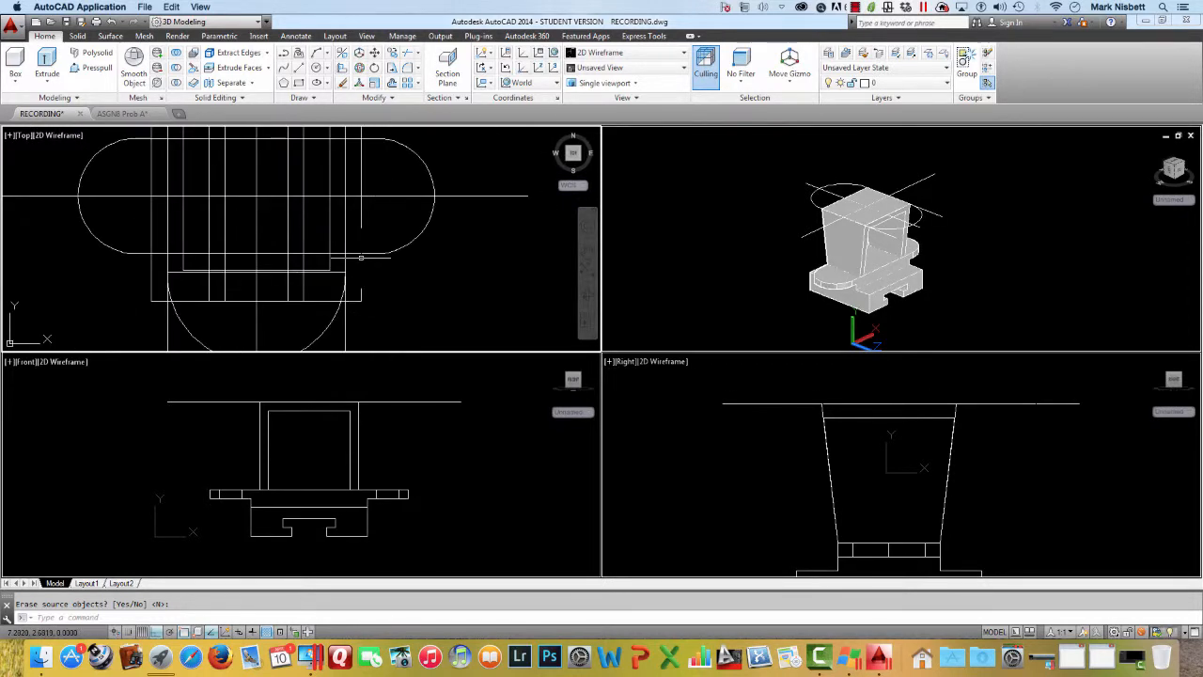
{"action": "type", "text": "tr"}
{"action": "key", "text": "Return"}
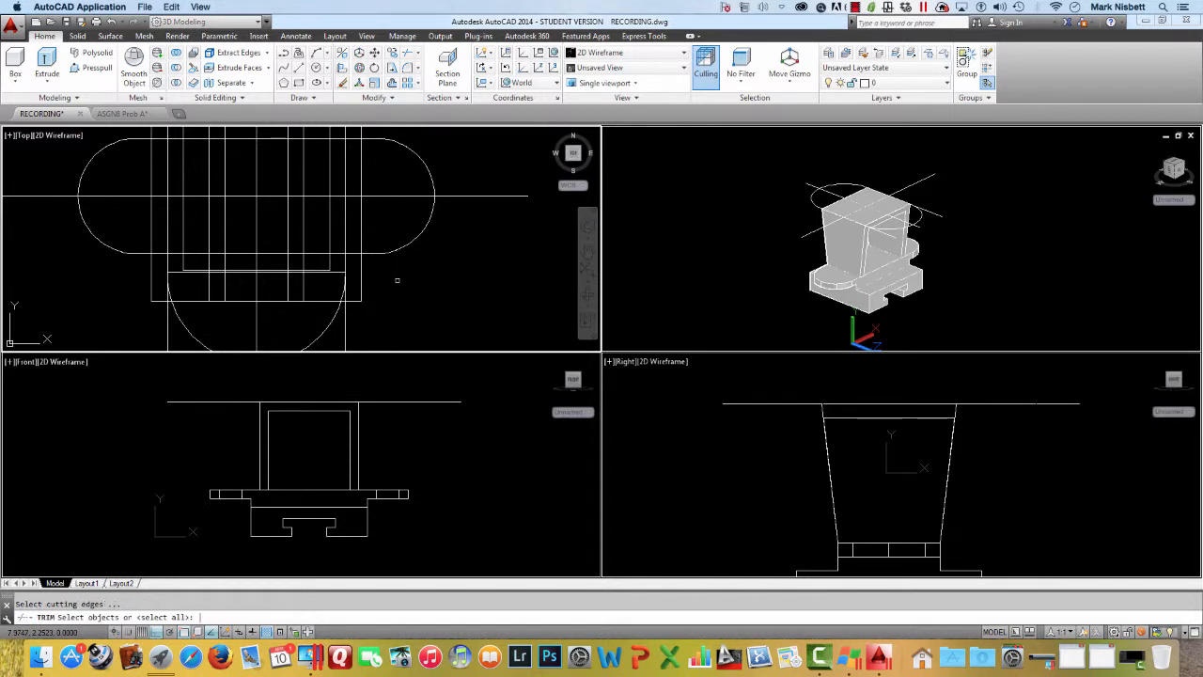
{"action": "key", "text": "Escape"}
{"action": "scroll", "coordinate": [363, 313], "scroll_direction": "down", "scroll_amount": 3}
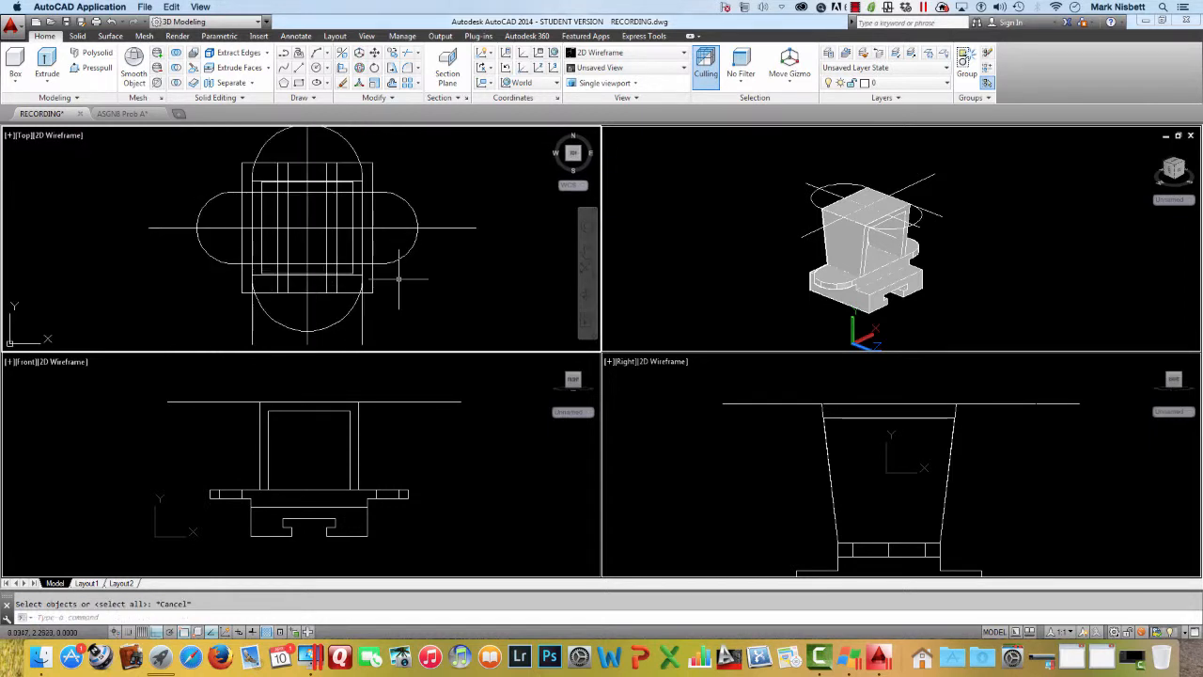
{"action": "left_click", "coordinate": [363, 313]}
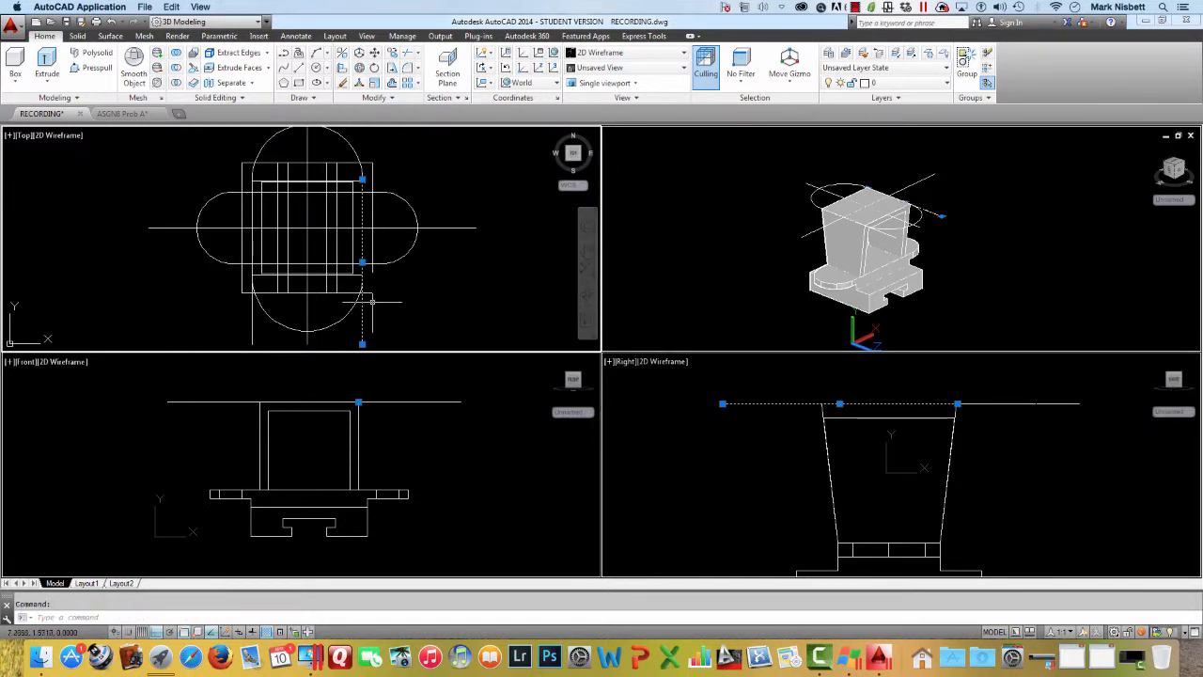
{"action": "key", "text": "Escape"}
{"action": "key", "text": "Return"}
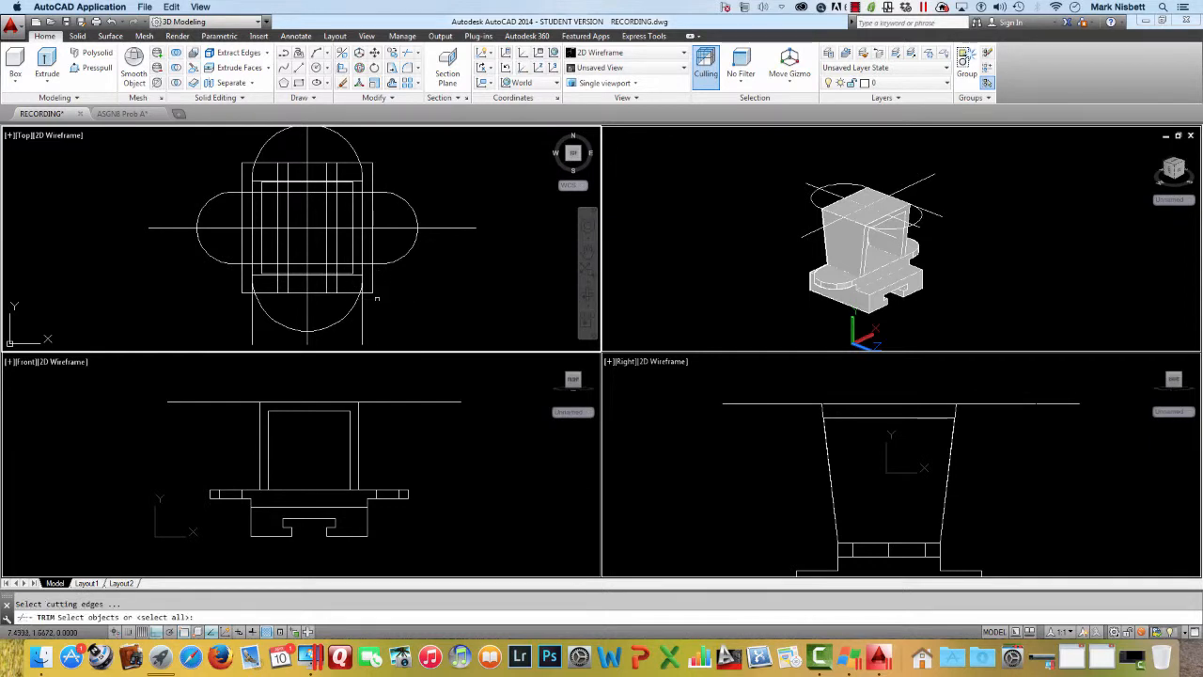
{"action": "left_click", "coordinate": [355, 303]}
{"action": "left_click", "coordinate": [362, 308]}
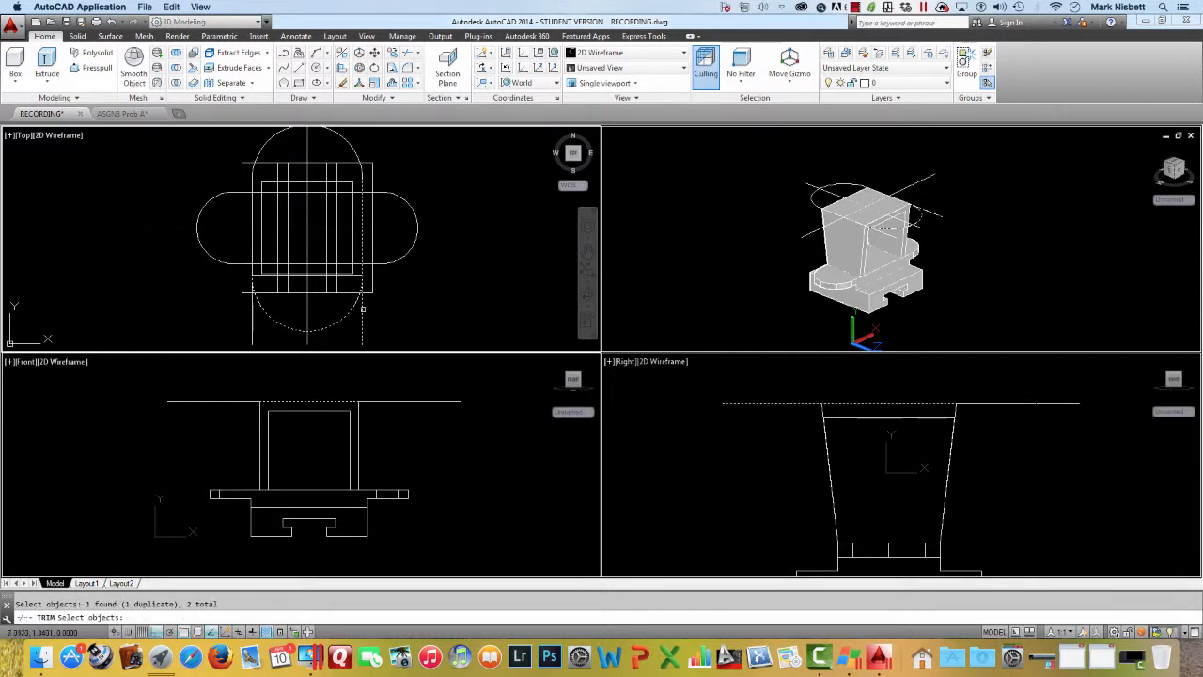
{"action": "key", "text": "Escape"}
Step: Trim the plate's two side lines beyond the front arc in the top view, using the arc as the cutting edge
{"action": "key", "text": "Return"}
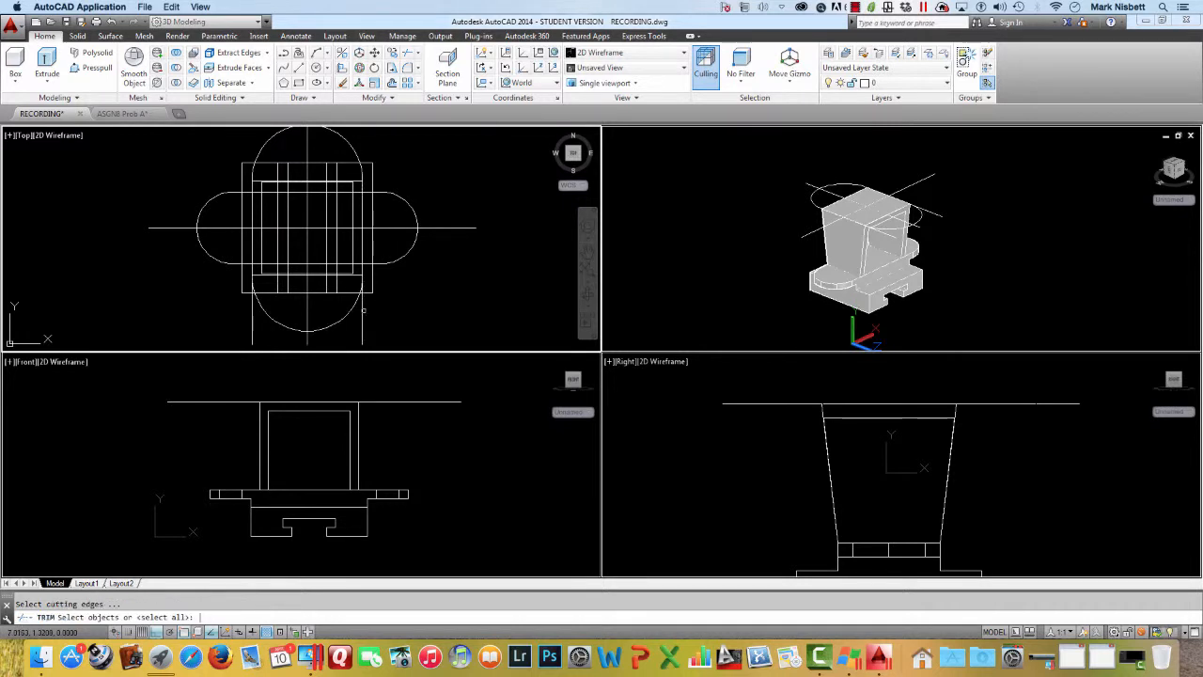
{"action": "key", "text": "Return"}
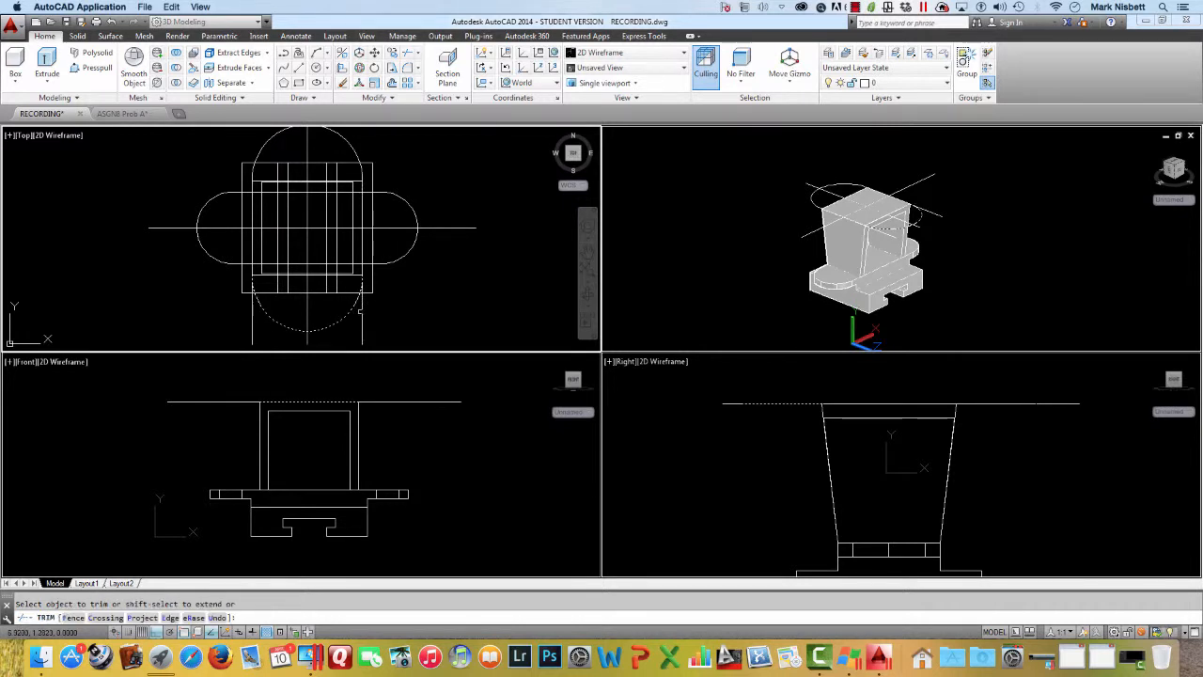
{"action": "left_click", "coordinate": [252, 319]}
{"action": "key", "text": "Escape"}
{"action": "middle_click_drag", "start_coordinate": [415, 182], "coordinate": [421, 187]}
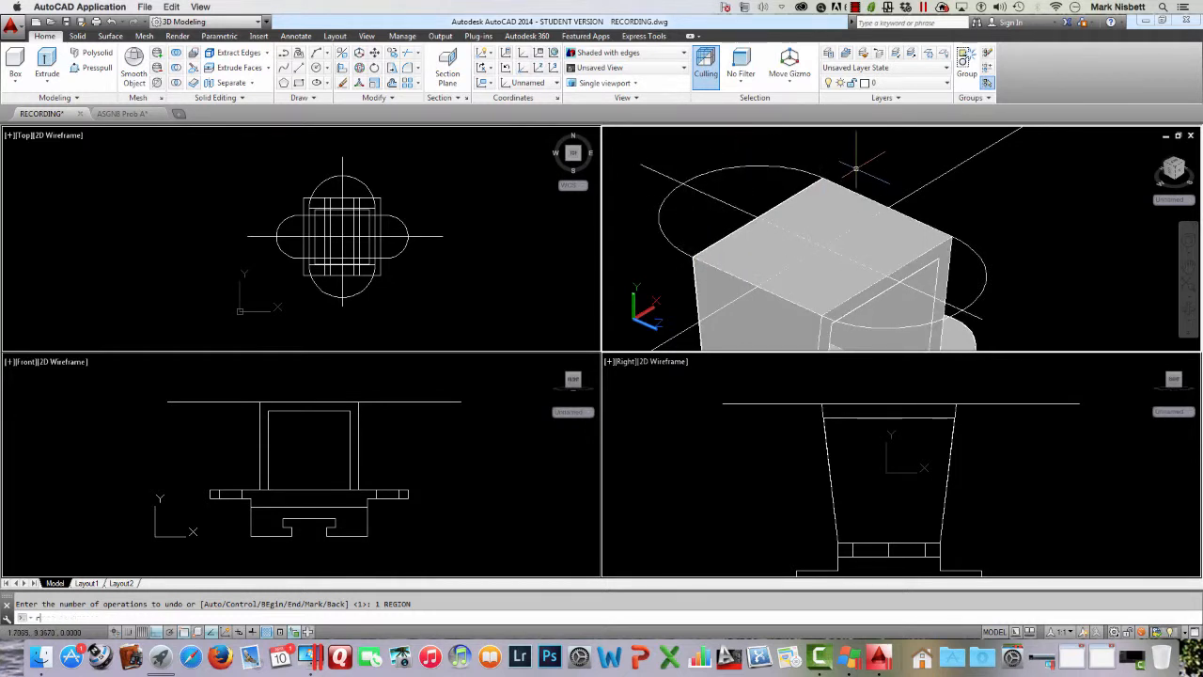
Step: Create a region from the top plate's rear arc, front arc and two side lines
{"action": "type", "text": "eg"}
{"action": "key", "text": "Return"}
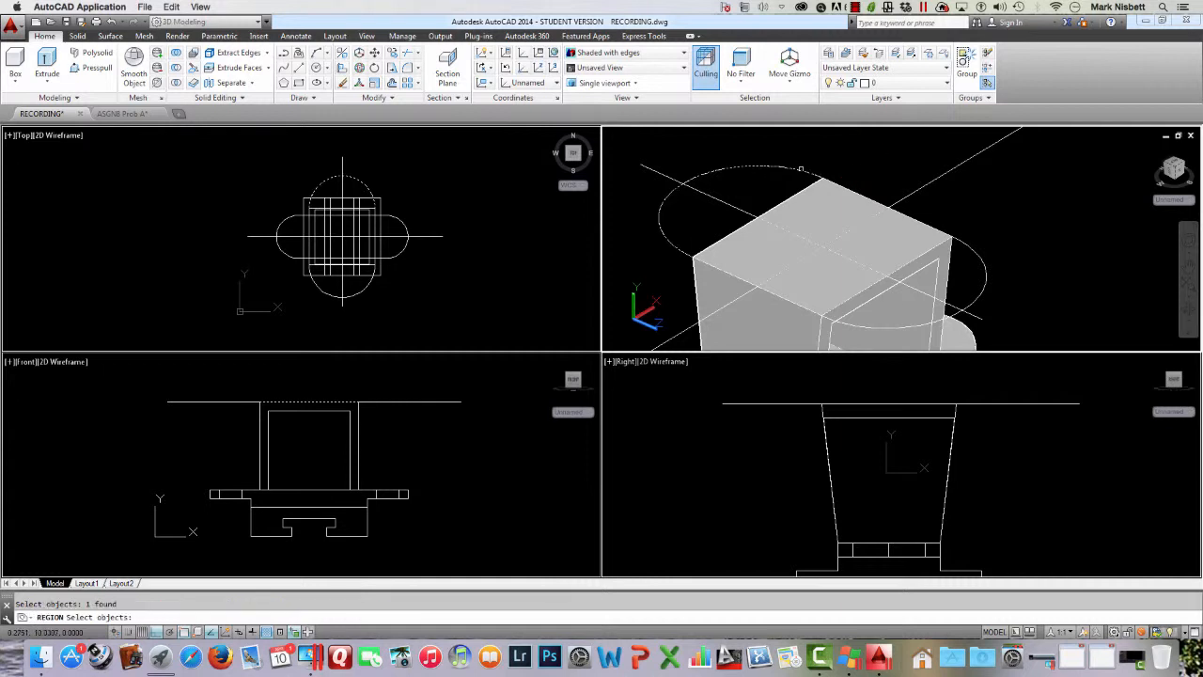
{"action": "left_click", "coordinate": [831, 174]}
{"action": "left_click", "coordinate": [850, 190]}
{"action": "left_click", "coordinate": [918, 242]}
{"action": "left_click", "coordinate": [794, 287]}
{"action": "left_click", "coordinate": [834, 367]}
{"action": "key", "text": "Return"}
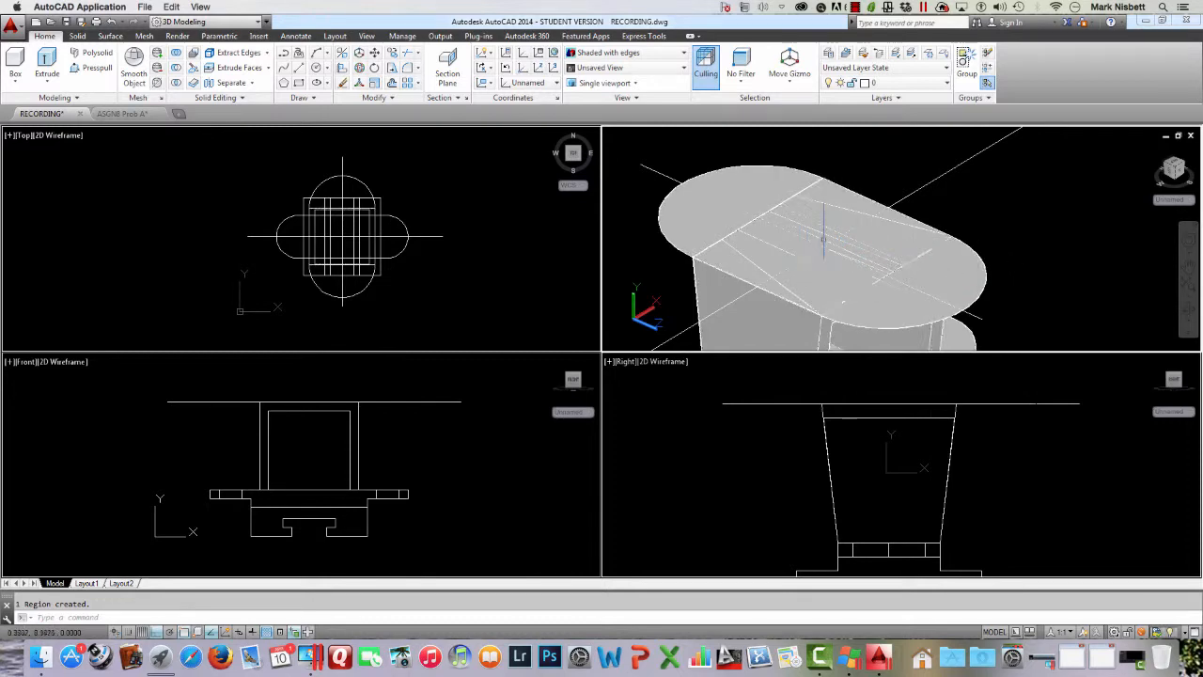
Step: Check the plate thickness in the ASGN8 Prob A drawing, try to extrude the plate region 0.3 upward in RECORDING, and undo it
{"action": "left_click", "coordinate": [134, 117]}
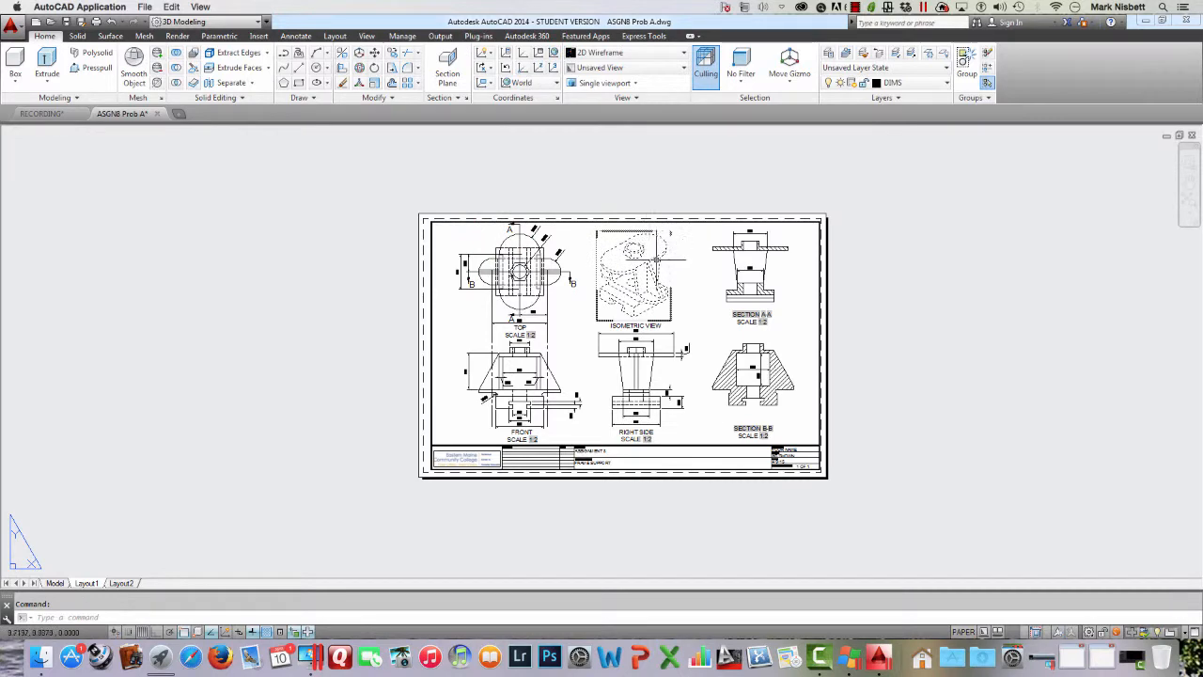
{"action": "scroll", "coordinate": [656, 258], "scroll_direction": "up", "scroll_amount": 4}
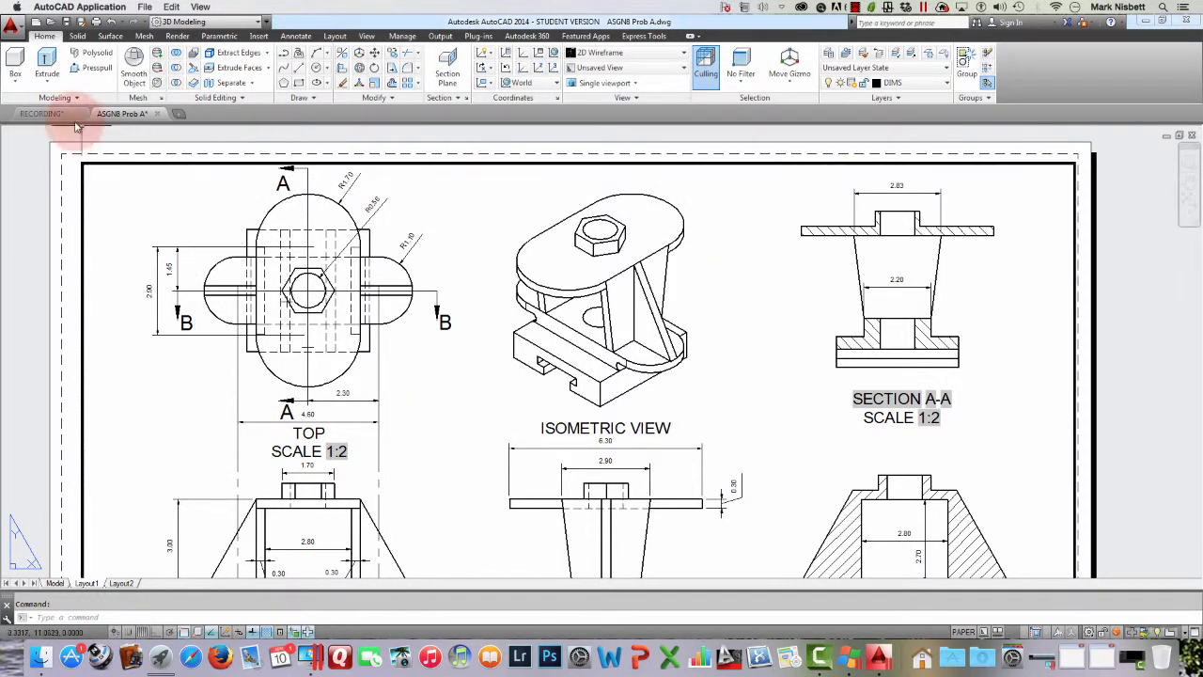
{"action": "left_click", "coordinate": [47, 114]}
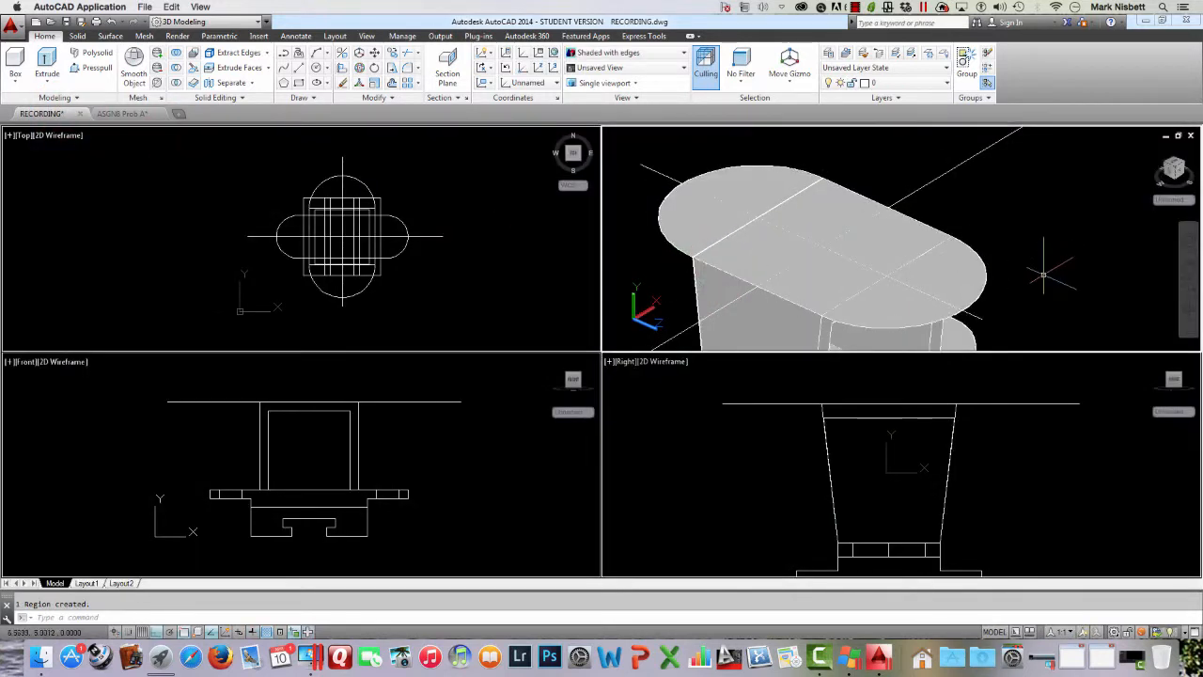
{"action": "key", "text": "Return"}
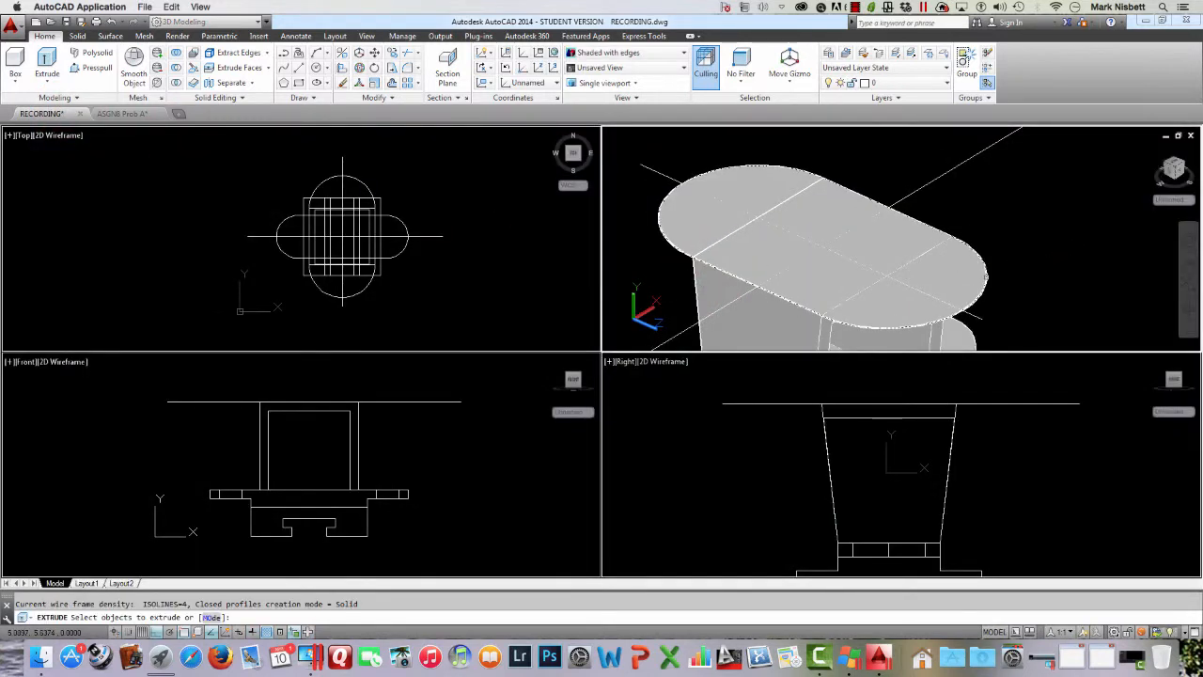
{"action": "left_click", "coordinate": [985, 277]}
{"action": "key", "text": "Return"}
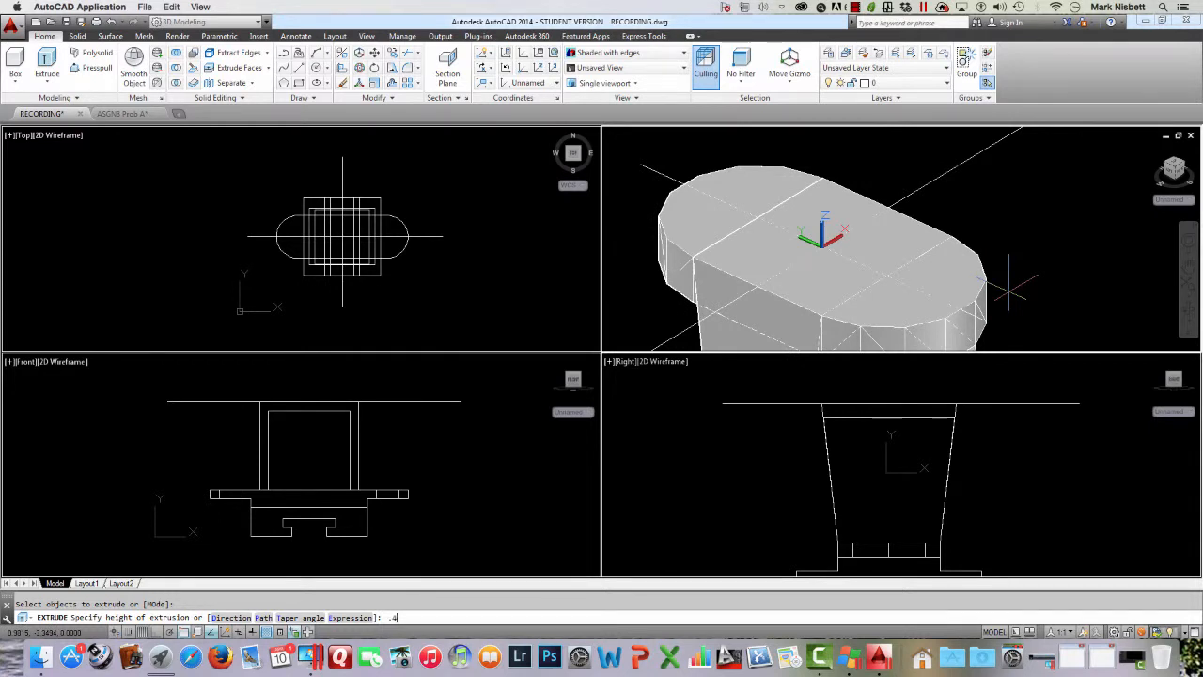
{"action": "key", "text": "Return"}
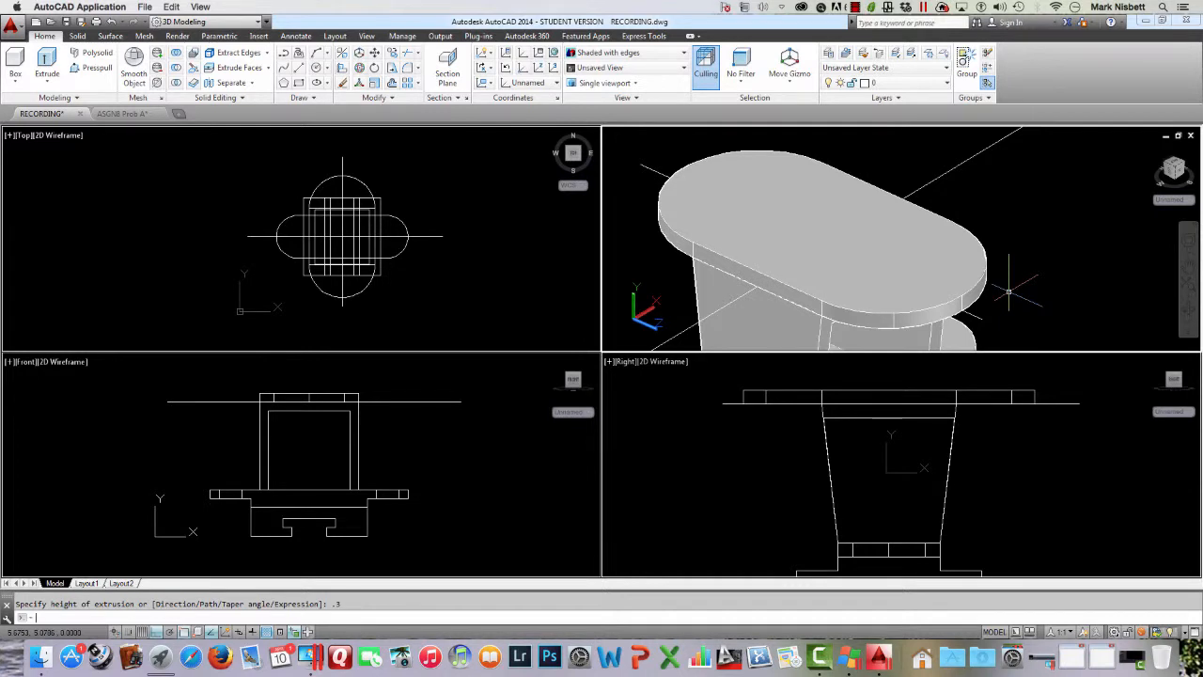
{"action": "key", "text": "ctrl+z"}
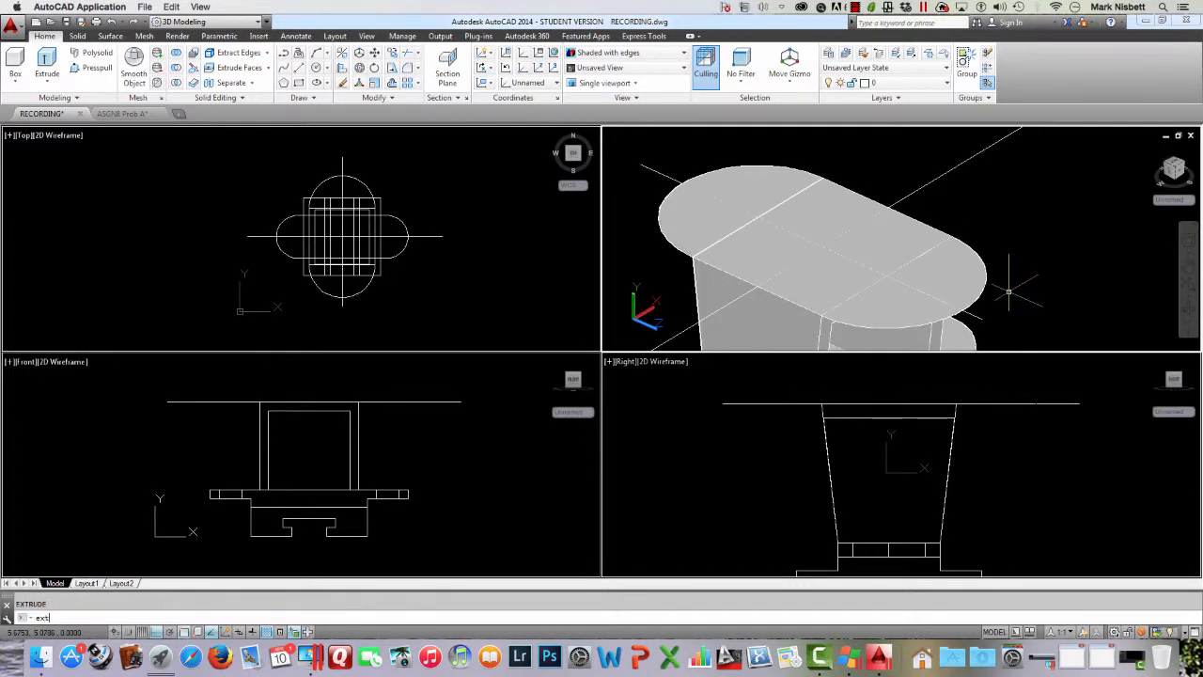
Step: Extrude the top plate region downward with a height of -0.3
{"action": "key", "text": "Return"}
{"action": "left_click", "coordinate": [1009, 291]}
{"action": "key", "text": "Return"}
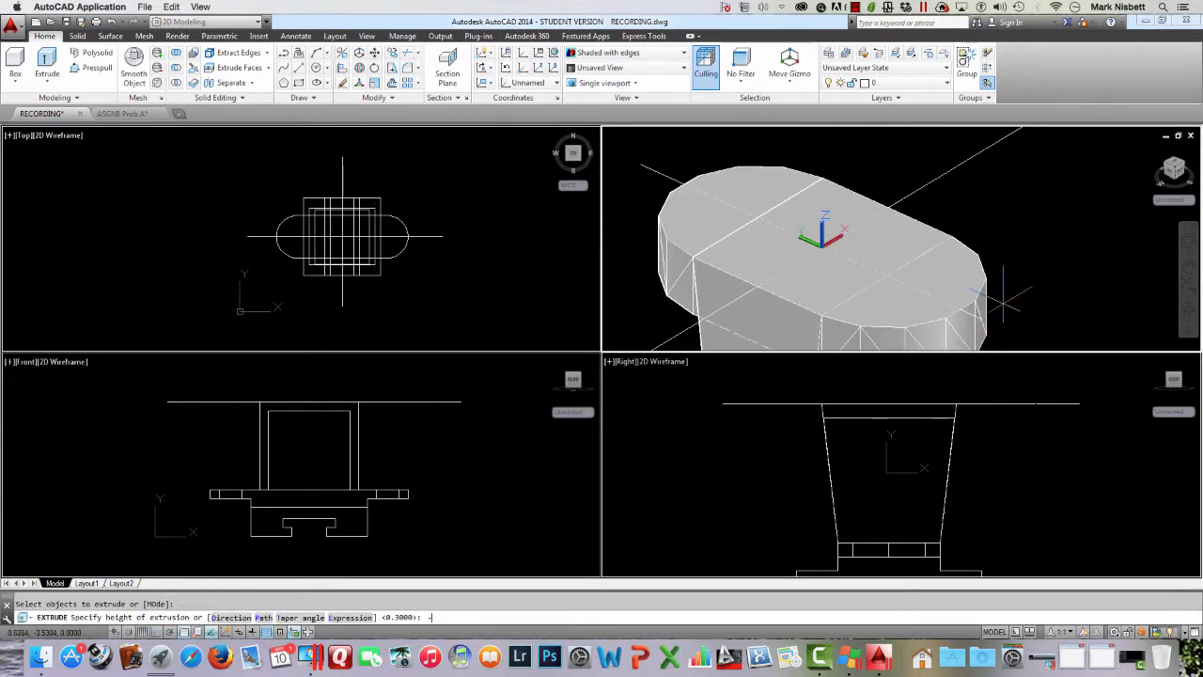
{"action": "type", "text": "-.3"}
{"action": "key", "text": "Return"}
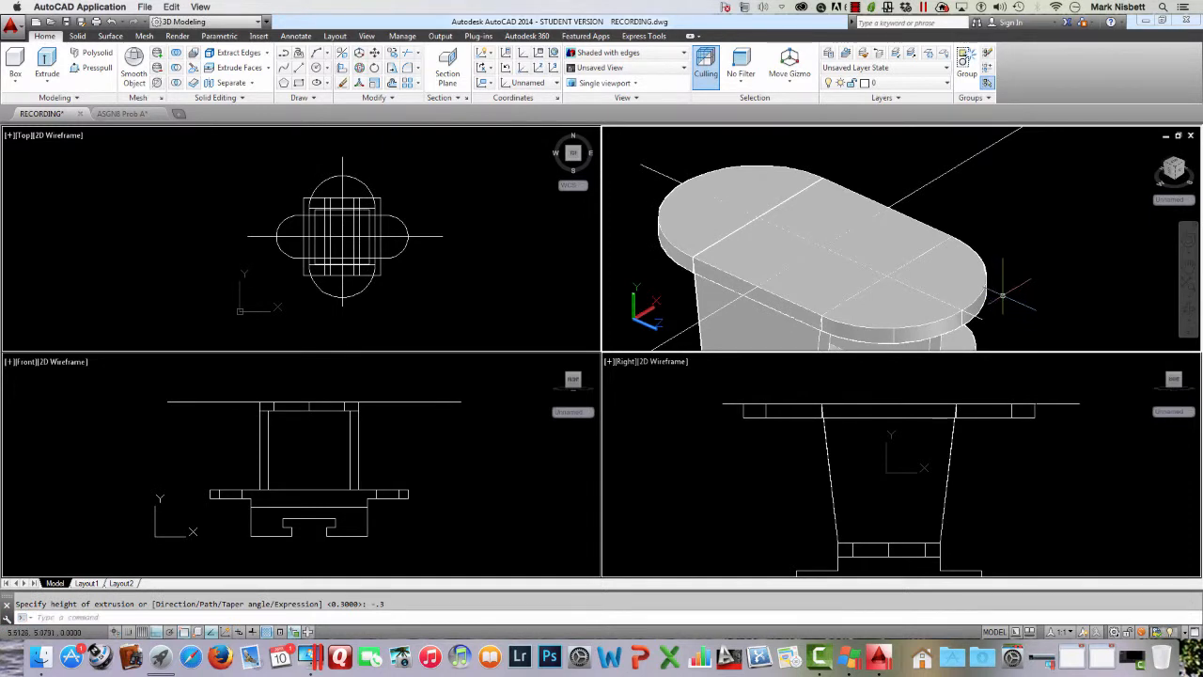
Step: Try to union the top plate and the tapered uprights with only one solid selected
{"action": "left_click", "coordinate": [1008, 274]}
{"action": "middle_click_drag", "start_coordinate": [1007, 273], "coordinate": [1028, 207]}
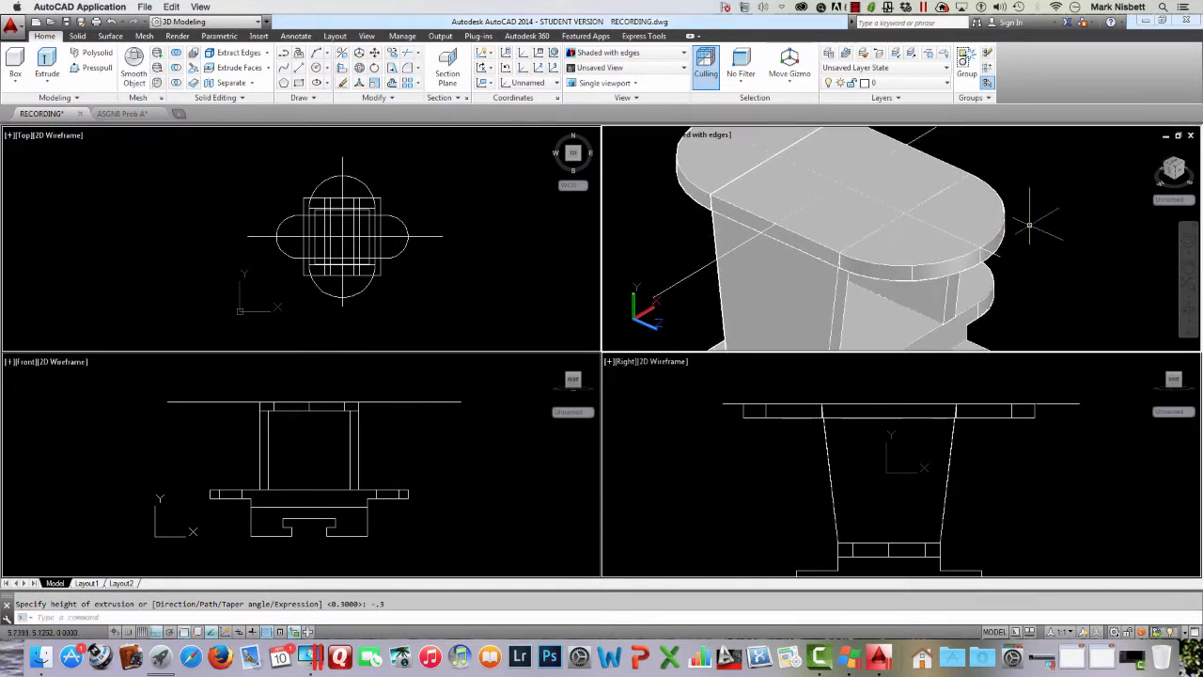
{"action": "scroll", "coordinate": [1028, 212], "scroll_direction": "down", "scroll_amount": 5}
{"action": "scroll", "coordinate": [1029, 225], "scroll_direction": "up", "scroll_amount": 3}
{"action": "scroll", "coordinate": [1031, 224], "scroll_direction": "up", "scroll_amount": 2}
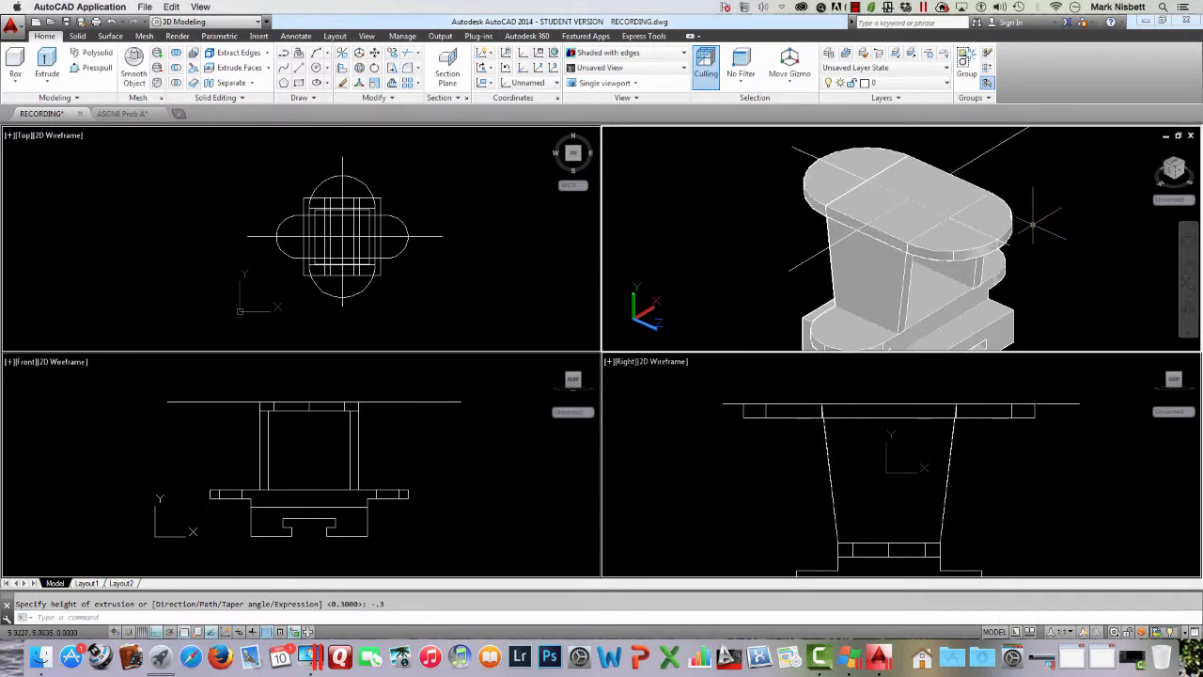
{"action": "type", "text": "ni"}
{"action": "key", "text": "Return"}
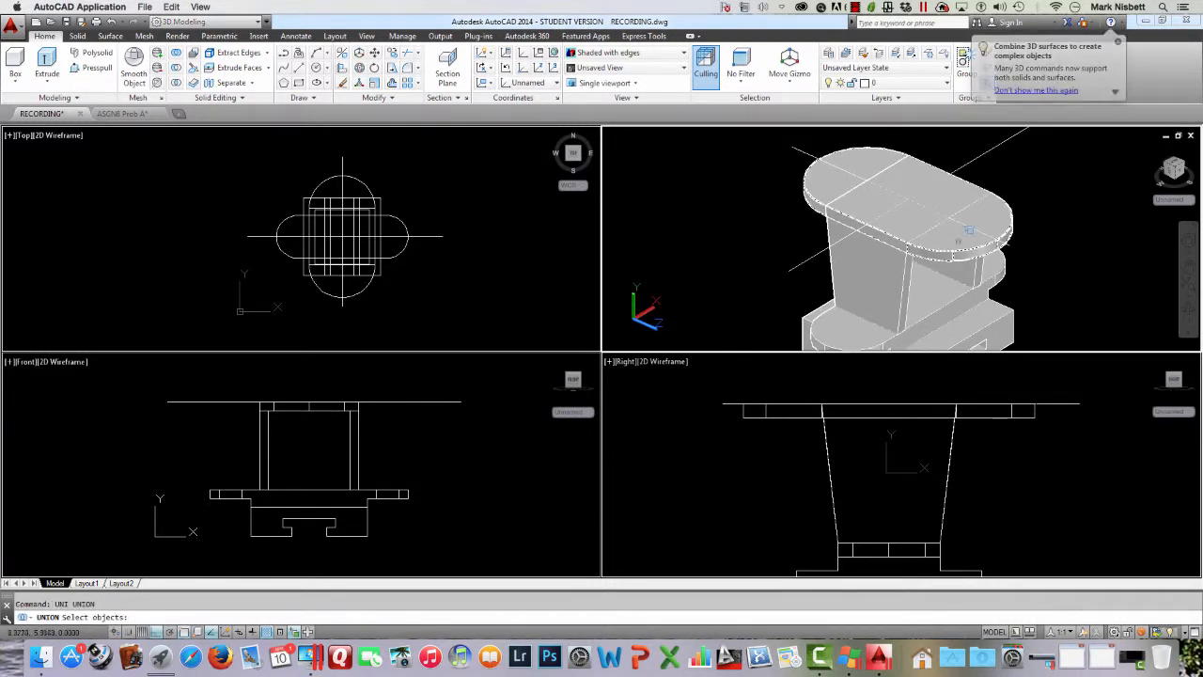
{"action": "left_click", "coordinate": [960, 240]}
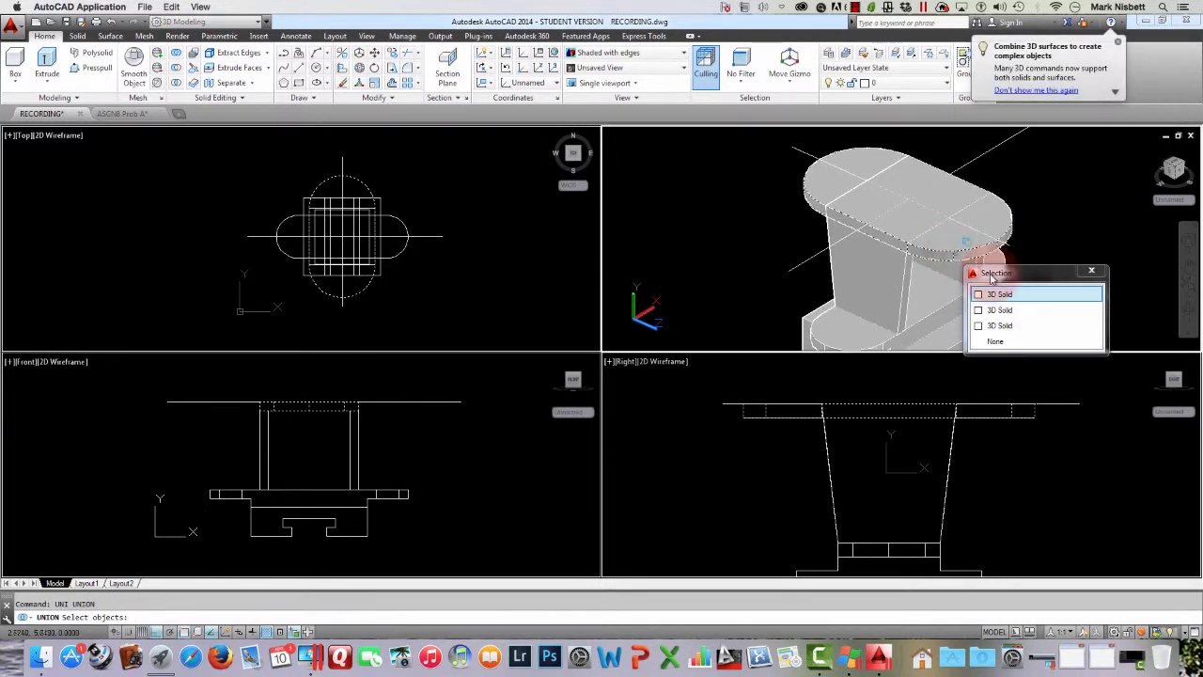
{"action": "left_click", "coordinate": [996, 309]}
{"action": "key", "text": "Return"}
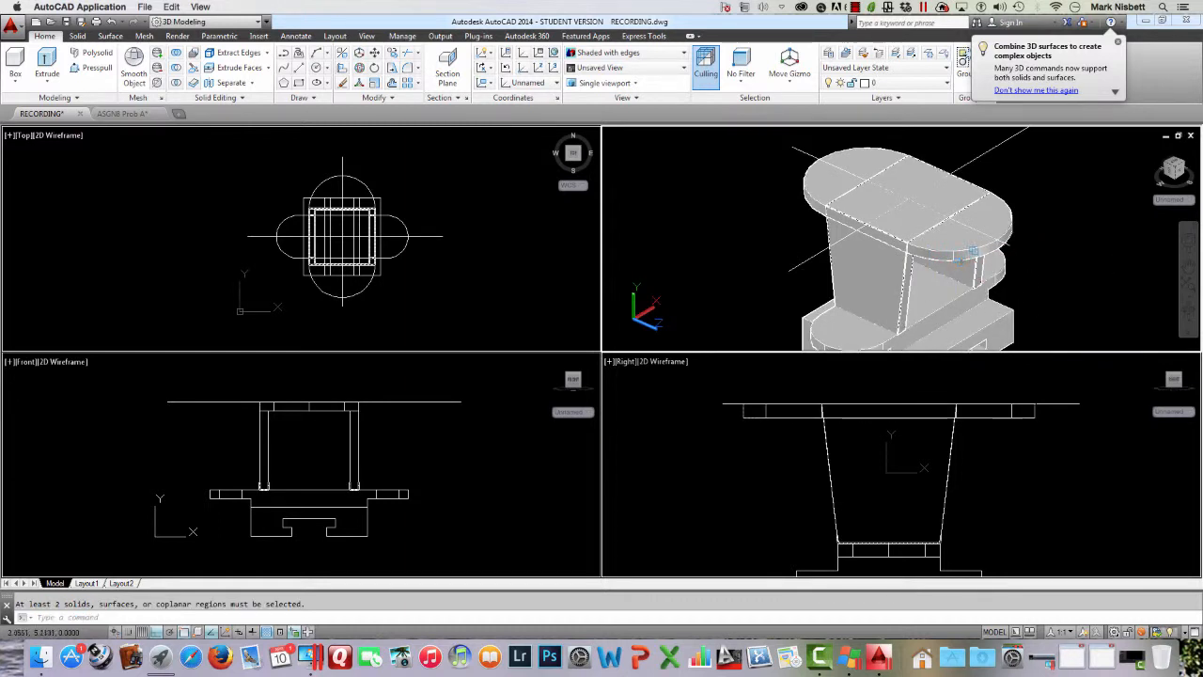
Step: Union the rounded top plate with the tapered uprights, choosing each from the overlapping solids
{"action": "key", "text": "Return"}
{"action": "left_click", "coordinate": [964, 251]}
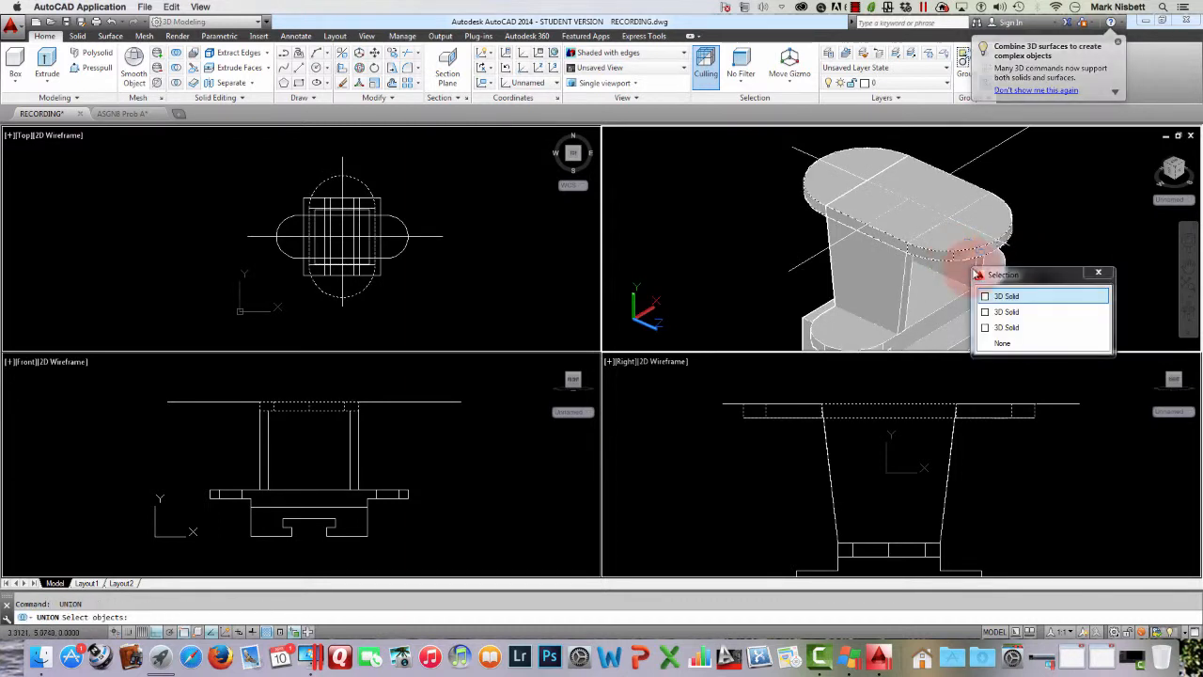
{"action": "left_click", "coordinate": [1006, 311]}
{"action": "left_click", "coordinate": [919, 272]}
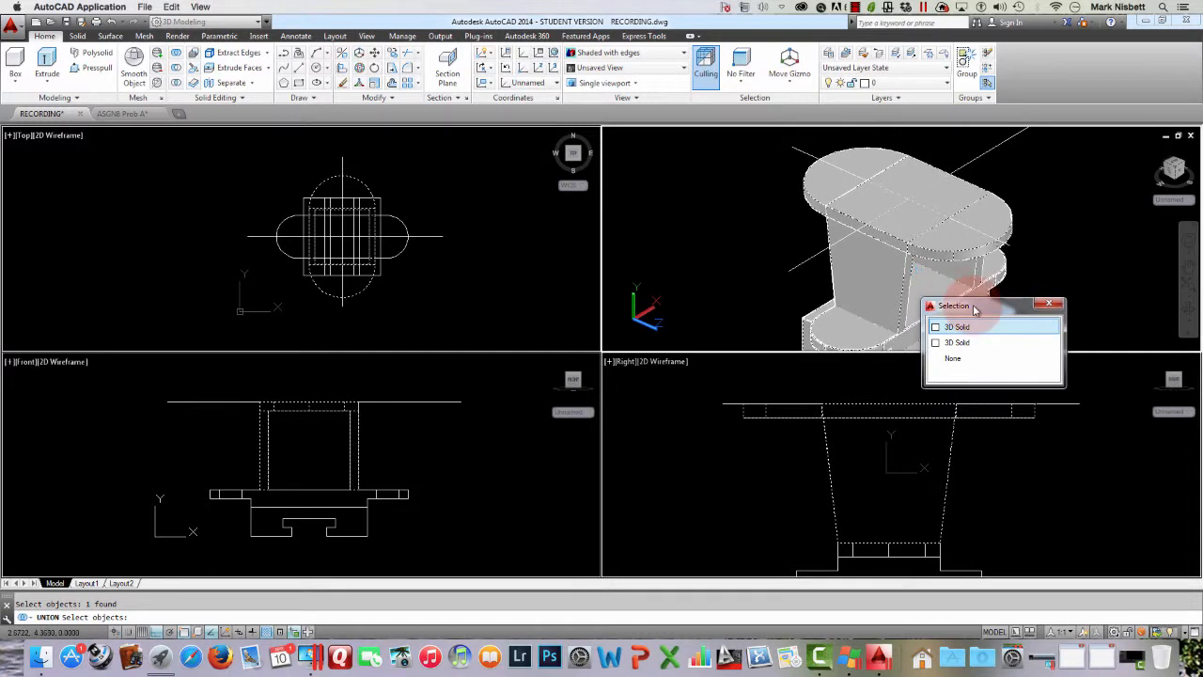
{"action": "left_click", "coordinate": [957, 326]}
{"action": "key", "text": "Return"}
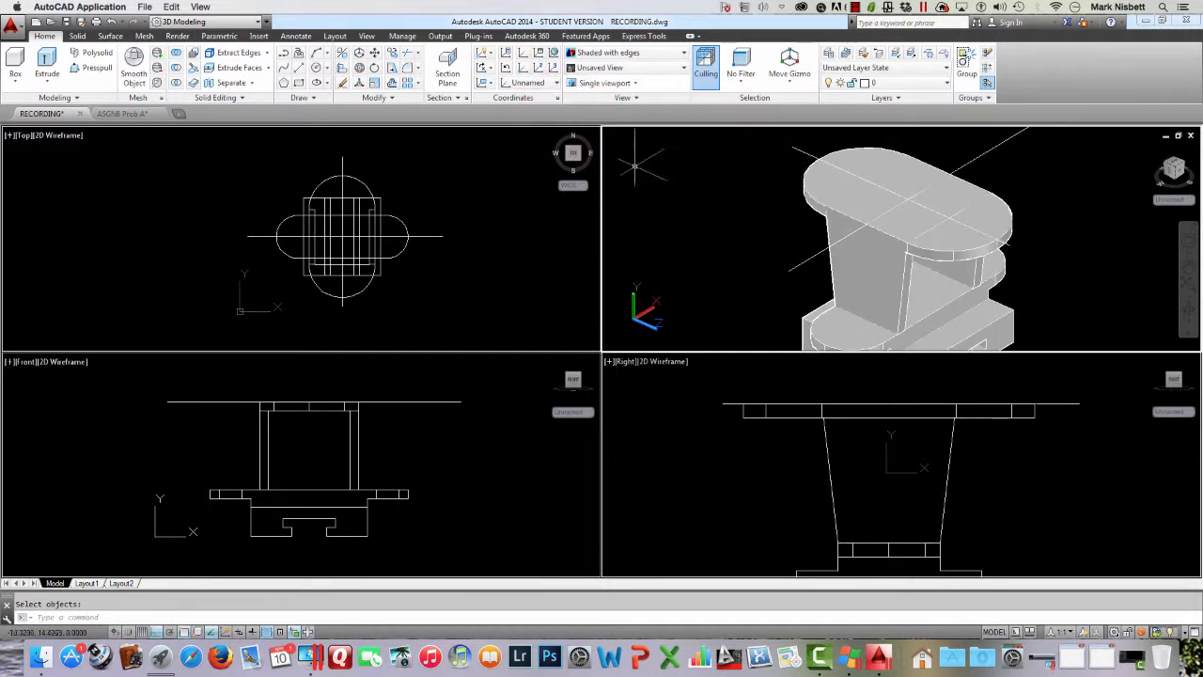
Step: Undo the union of the plate and uprights, redo it, and check the joined solid by selecting it
{"action": "type", "text": "u"}
{"action": "key", "text": "Return"}
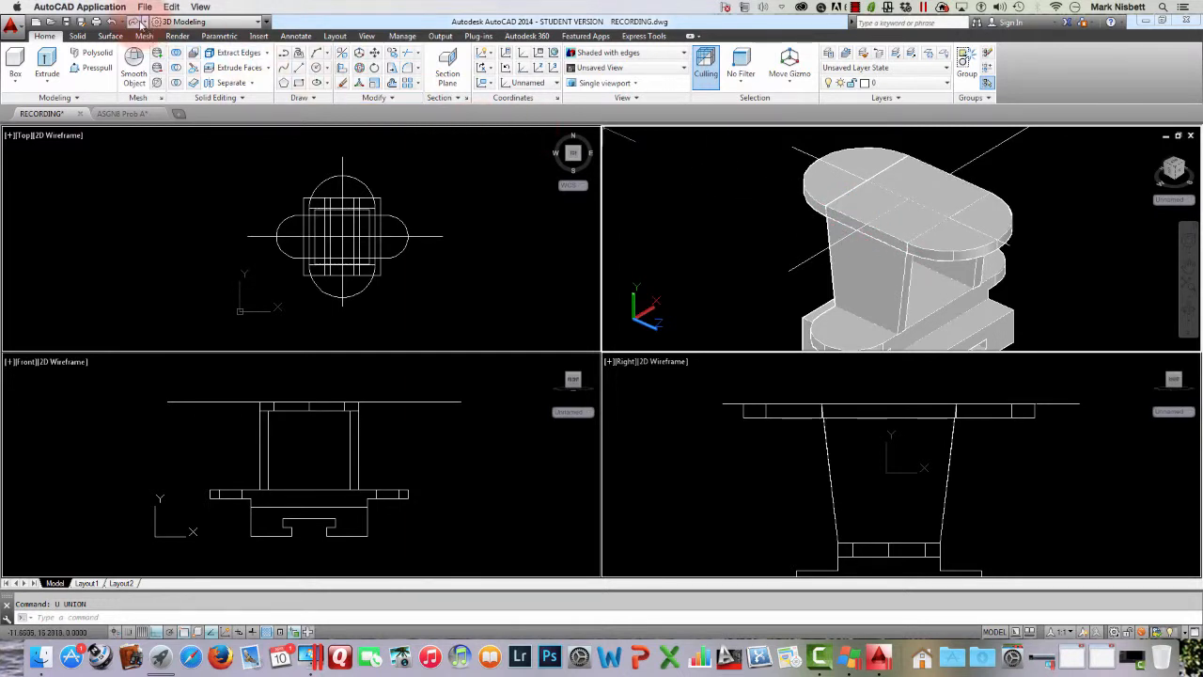
{"action": "left_click", "coordinate": [138, 23]}
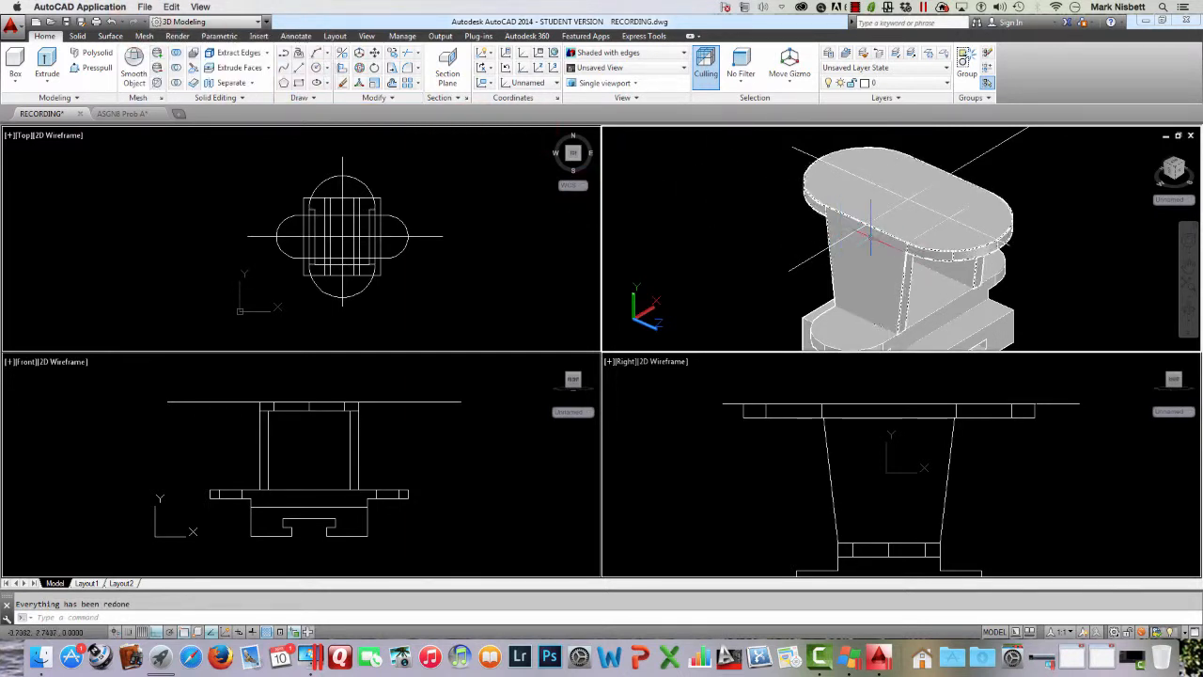
{"action": "left_click", "coordinate": [905, 246]}
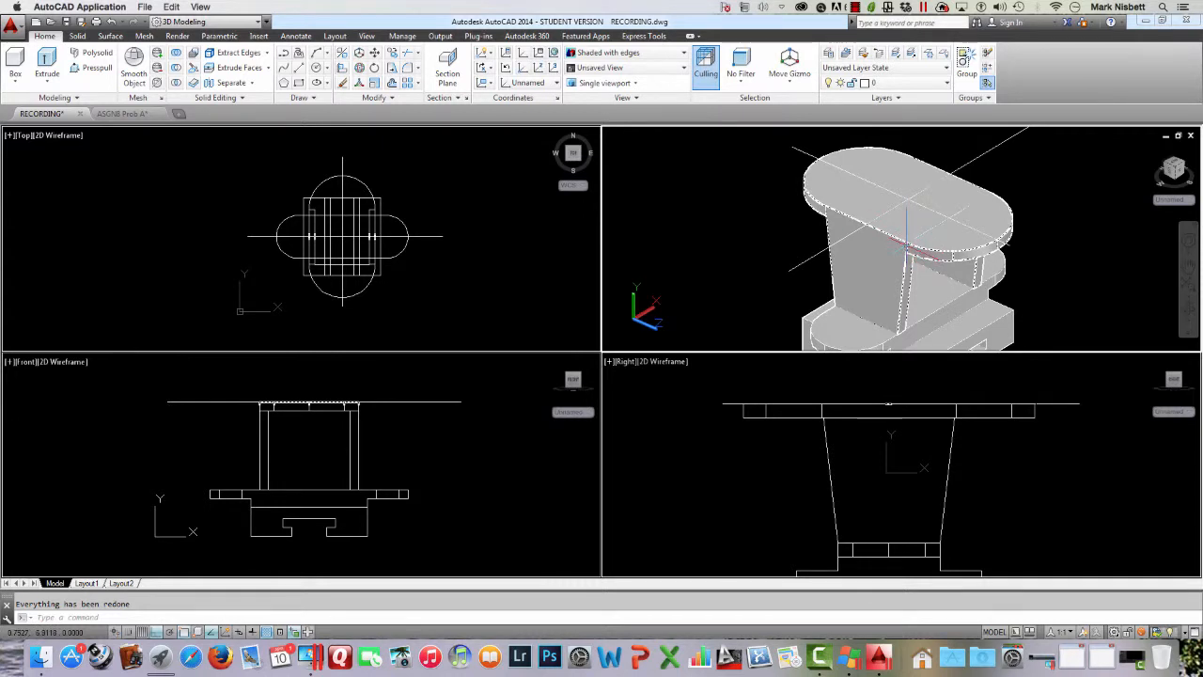
{"action": "key", "text": "Escape"}
Step: Examine the joined plate and uprights from a lower angle and consult the ASGN8 Prob A drawing for the remaining features
{"action": "middle_click_drag", "start_coordinate": [1069, 270], "coordinate": [1050, 254], "text": "shift"}
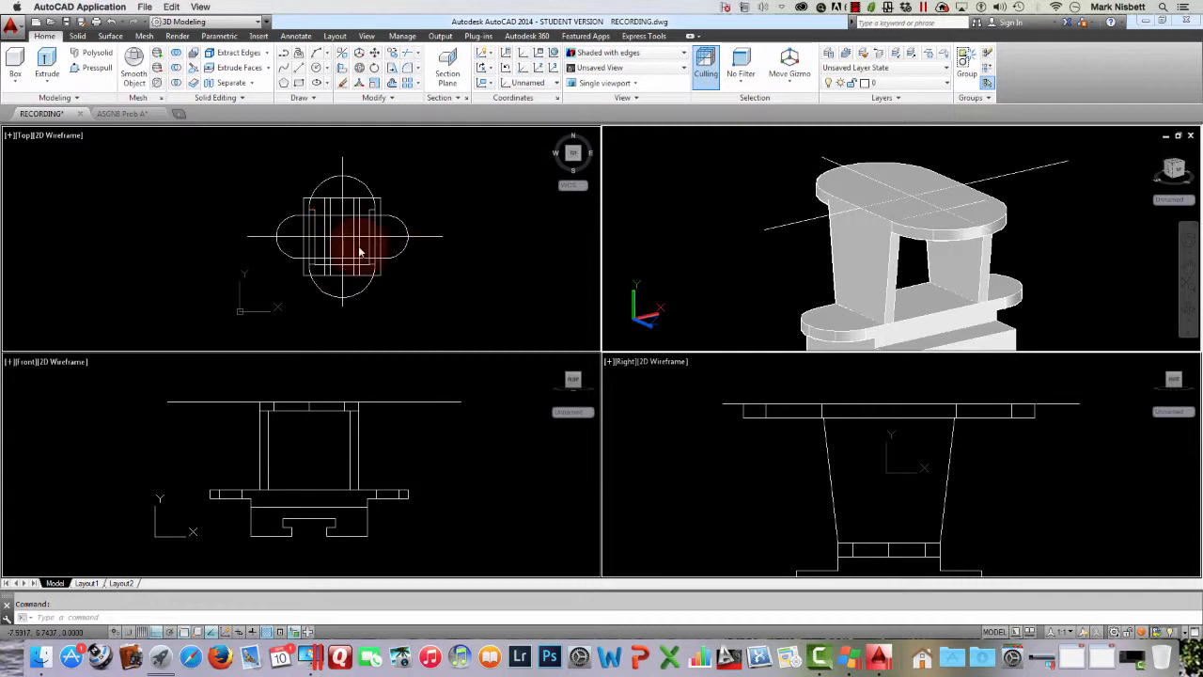
{"action": "left_click", "coordinate": [130, 113]}
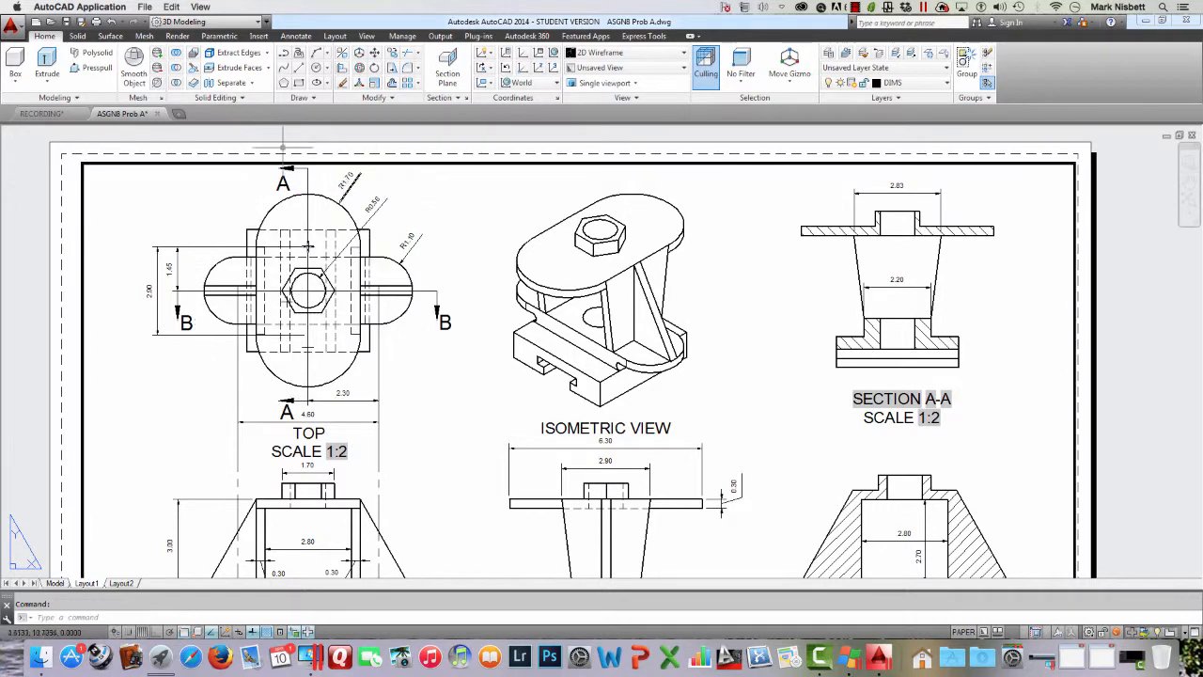
{"action": "left_click", "coordinate": [54, 115]}
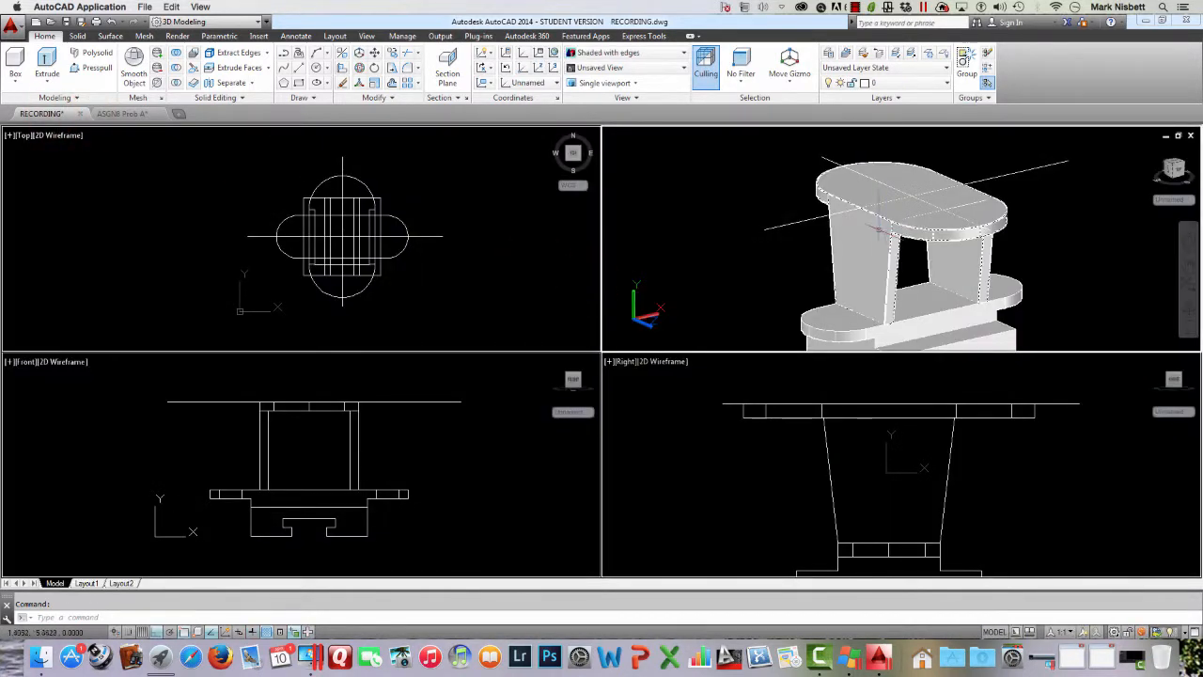
Step: Draw a circle of radius 0.56 on the top plate, centred where its centrelines cross
{"action": "left_click", "coordinate": [484, 243]}
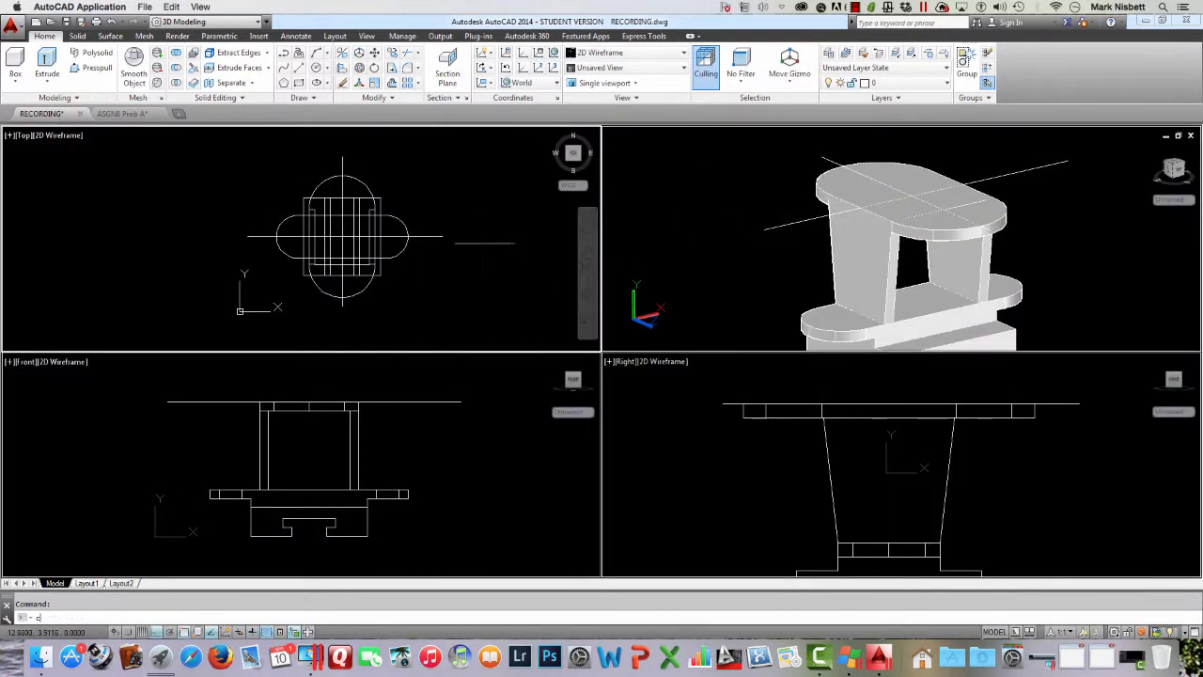
{"action": "type", "text": "c"}
{"action": "key", "text": "Return"}
{"action": "left_click", "coordinate": [923, 183]}
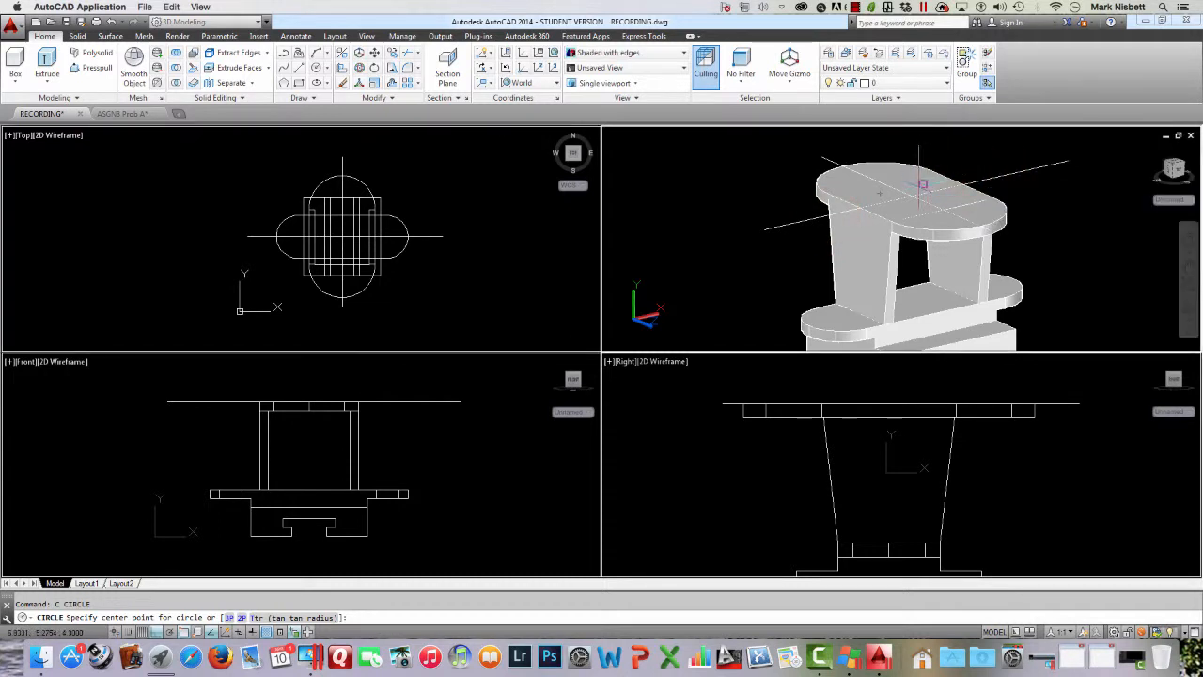
{"action": "left_click", "coordinate": [911, 196]}
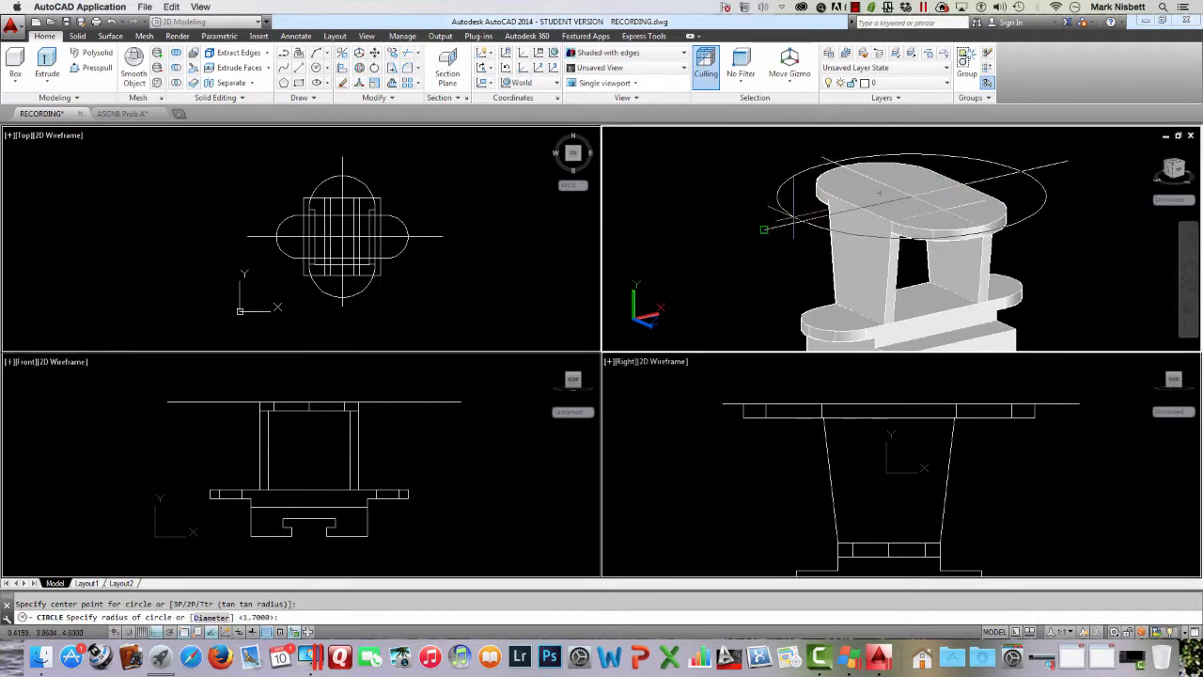
{"action": "type", "text": "56"}
{"action": "key", "text": "Return"}
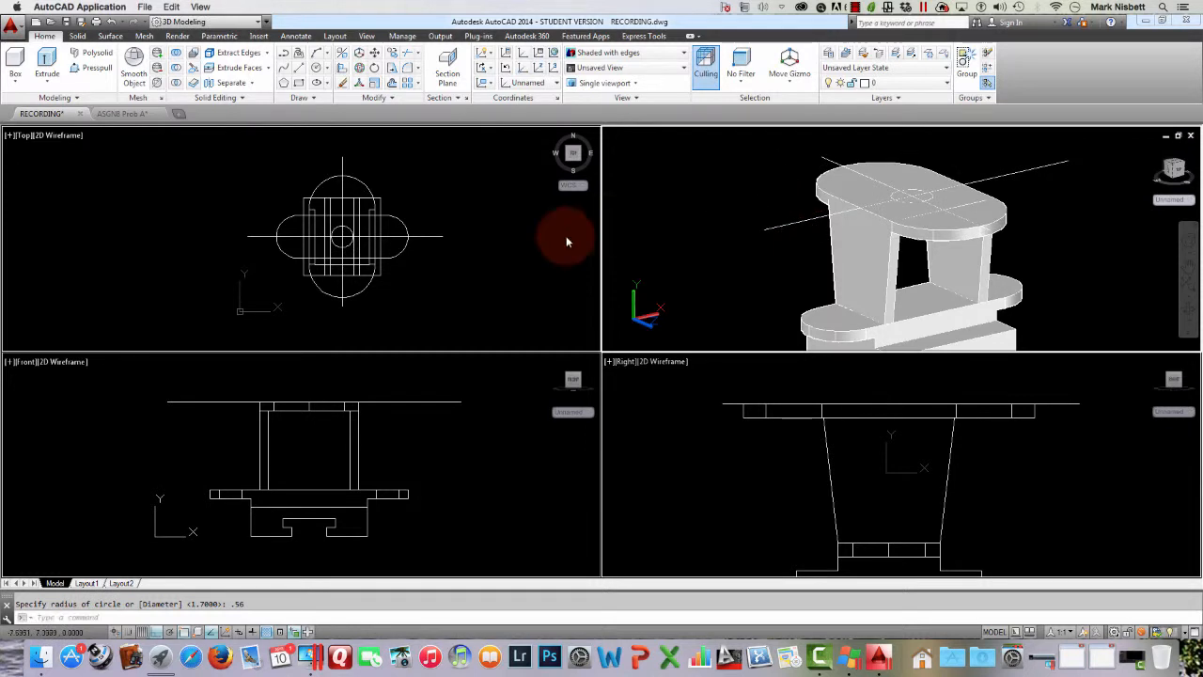
Step: Draw a six-sided polygon centred on the top plate's circle, inscribed in a circle of radius 1.7
{"action": "left_click", "coordinate": [373, 184]}
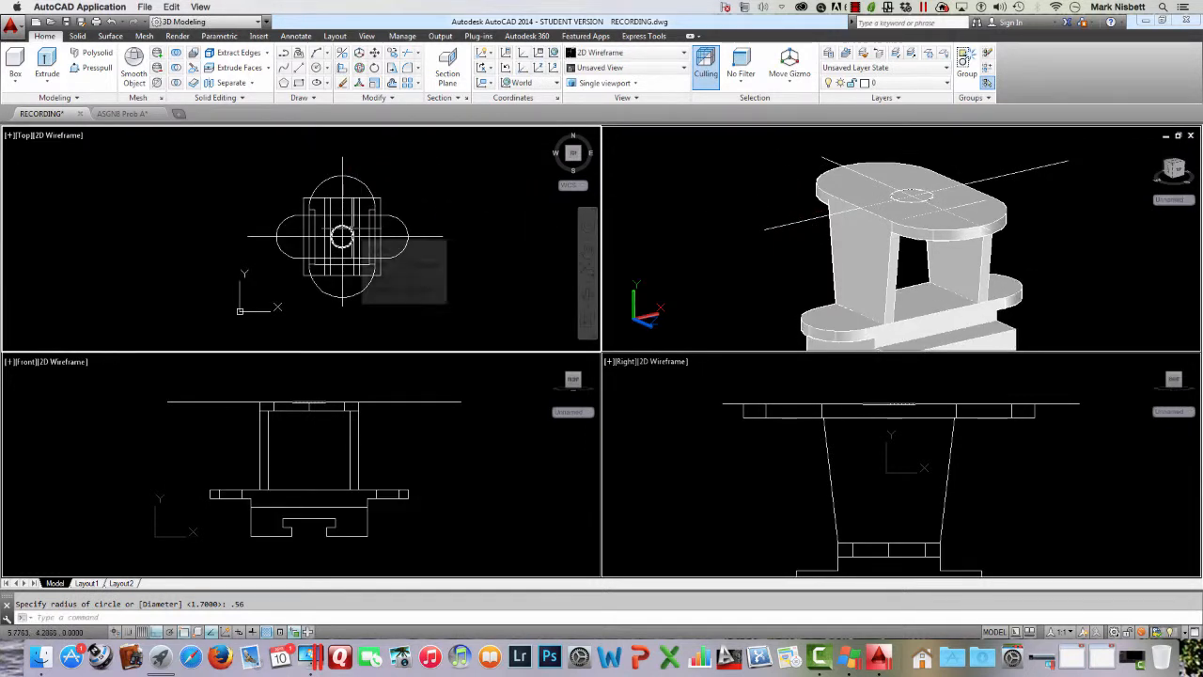
{"action": "scroll", "coordinate": [354, 227], "scroll_direction": "up", "scroll_amount": 4}
{"action": "type", "text": "po"}
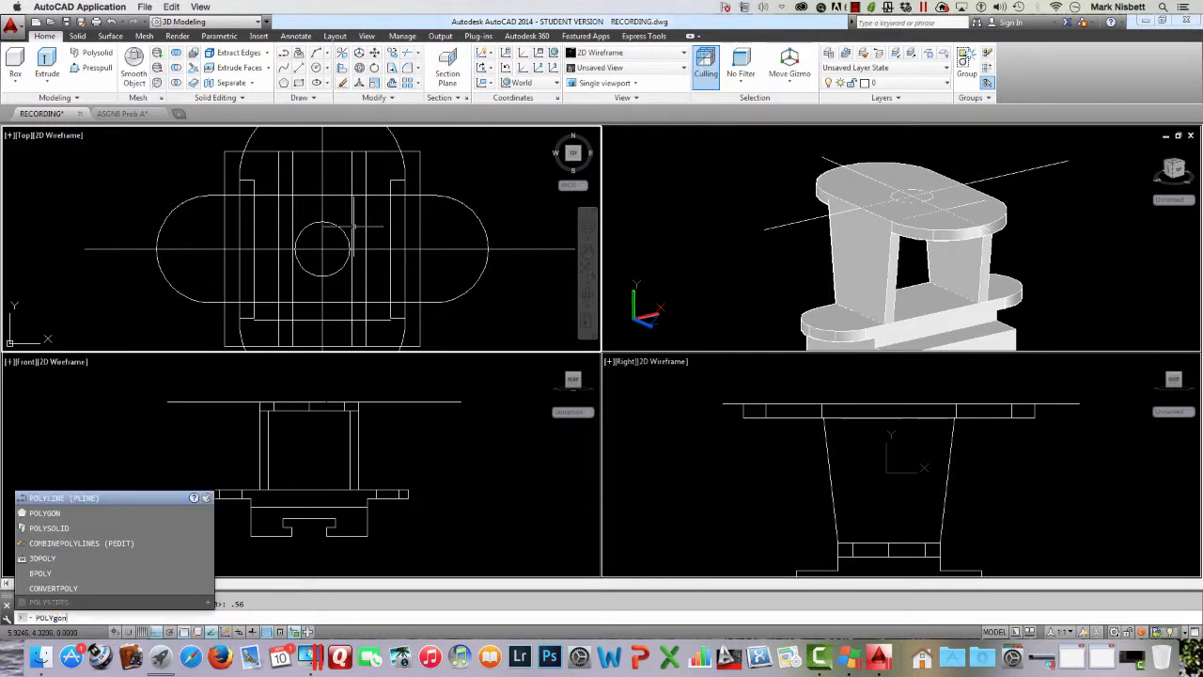
{"action": "type", "text": "ly"}
{"action": "key", "text": "Return"}
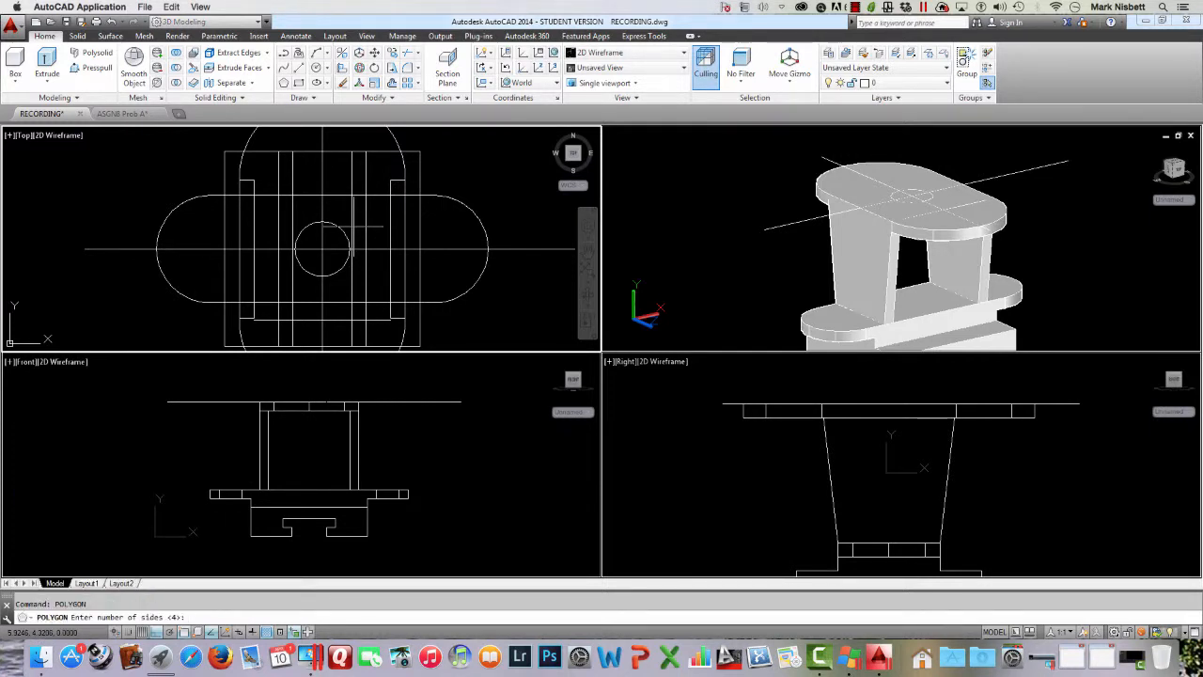
{"action": "type", "text": "6"}
{"action": "key", "text": "Return"}
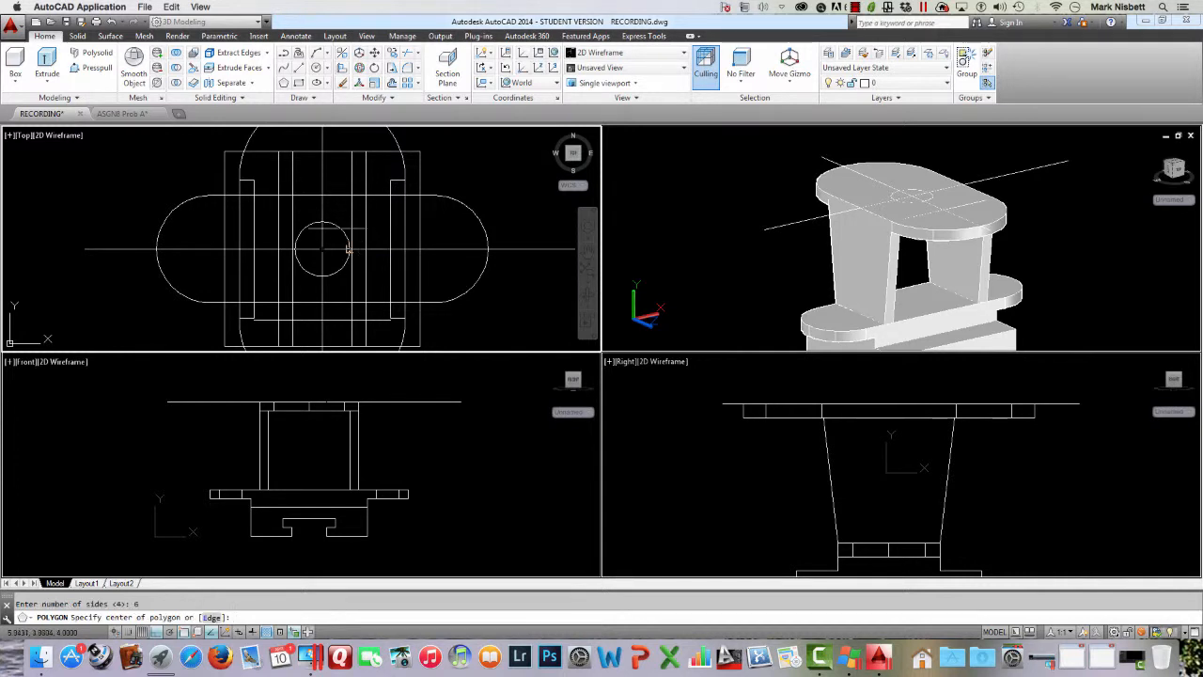
{"action": "left_click", "coordinate": [949, 193]}
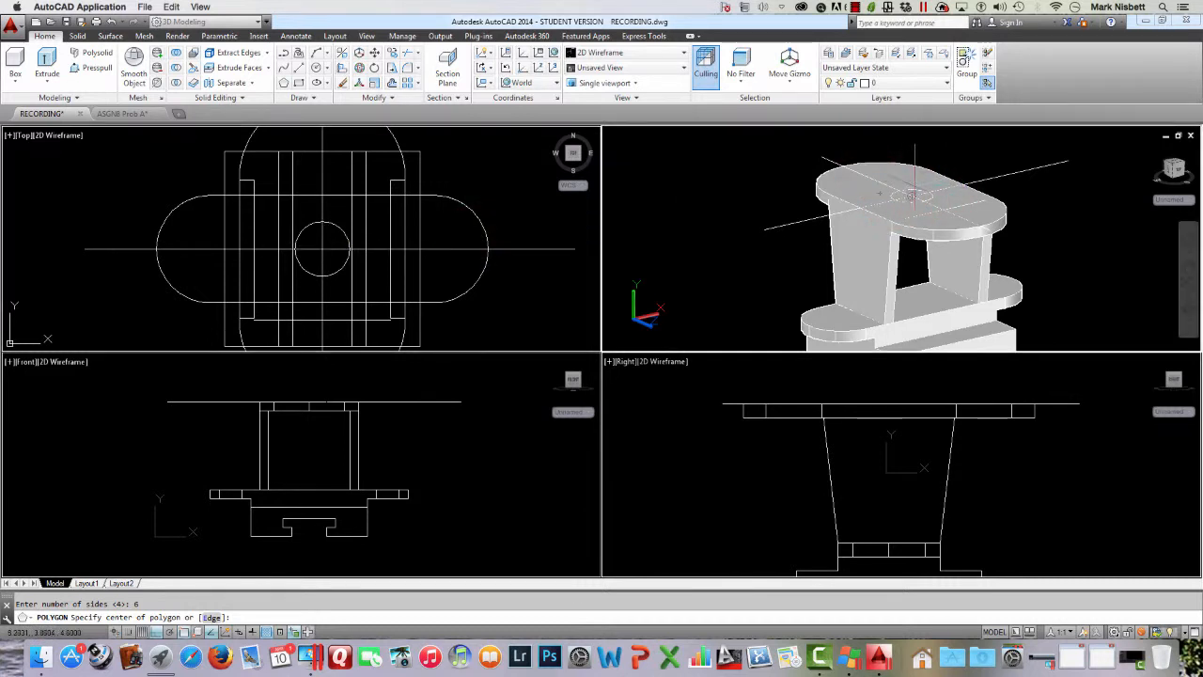
{"action": "left_click", "coordinate": [911, 193]}
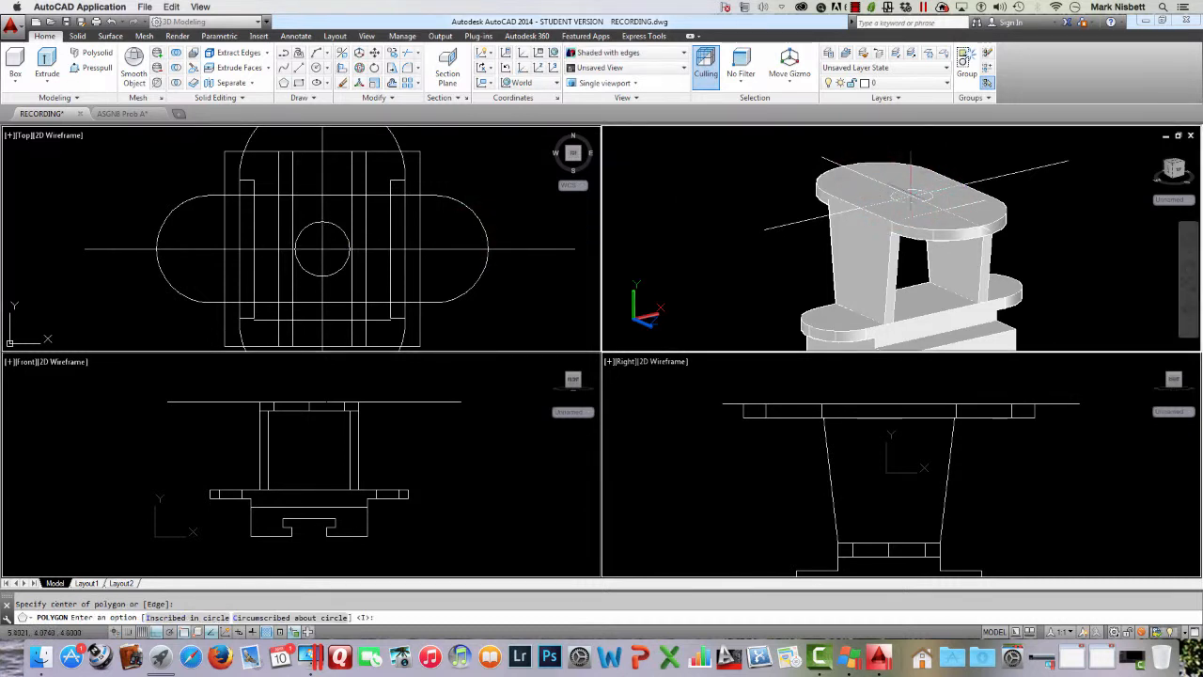
{"action": "left_click", "coordinate": [467, 228]}
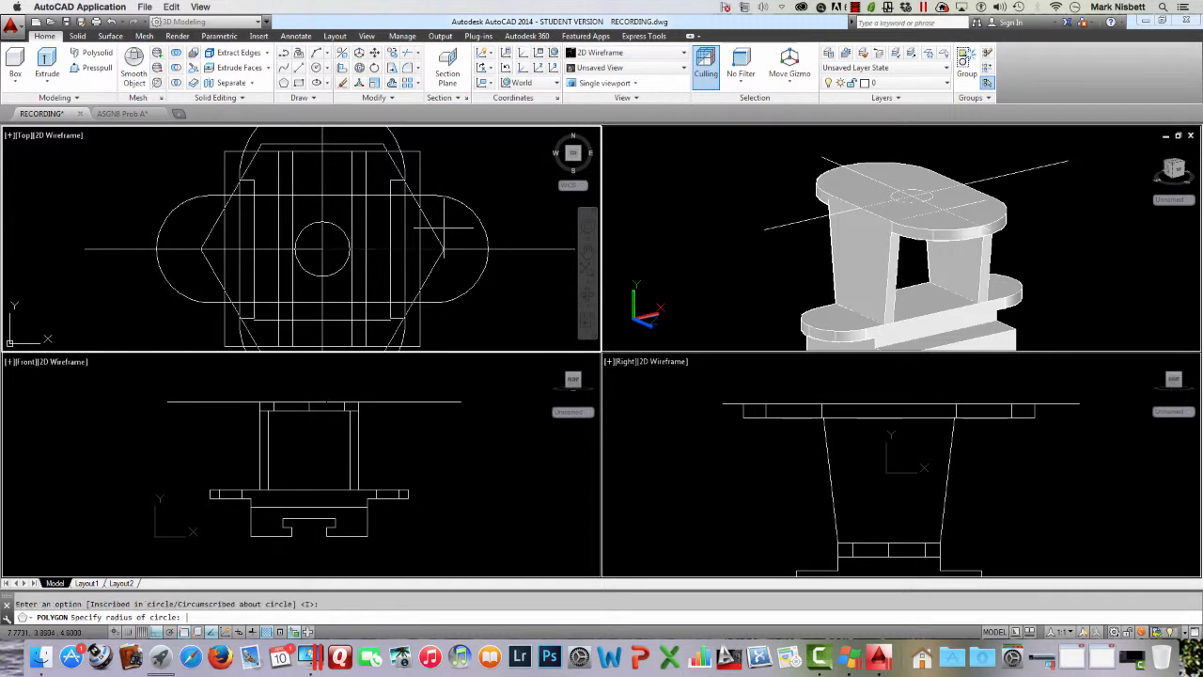
{"action": "key", "text": "Return"}
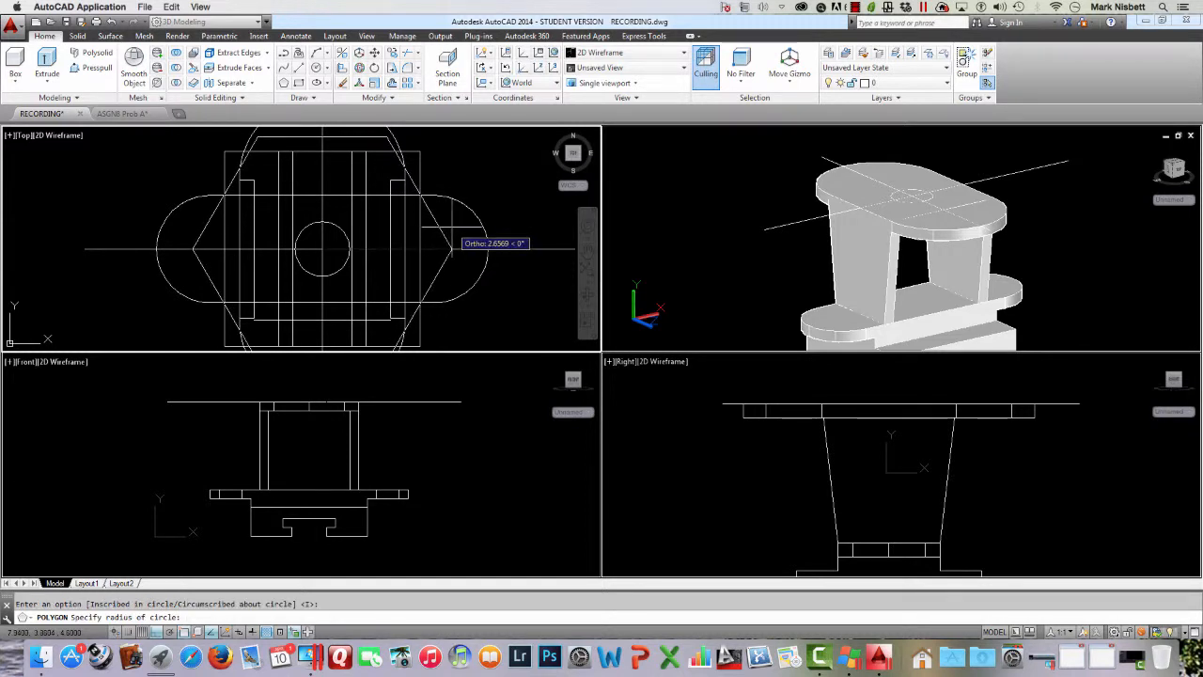
{"action": "key", "text": "Return"}
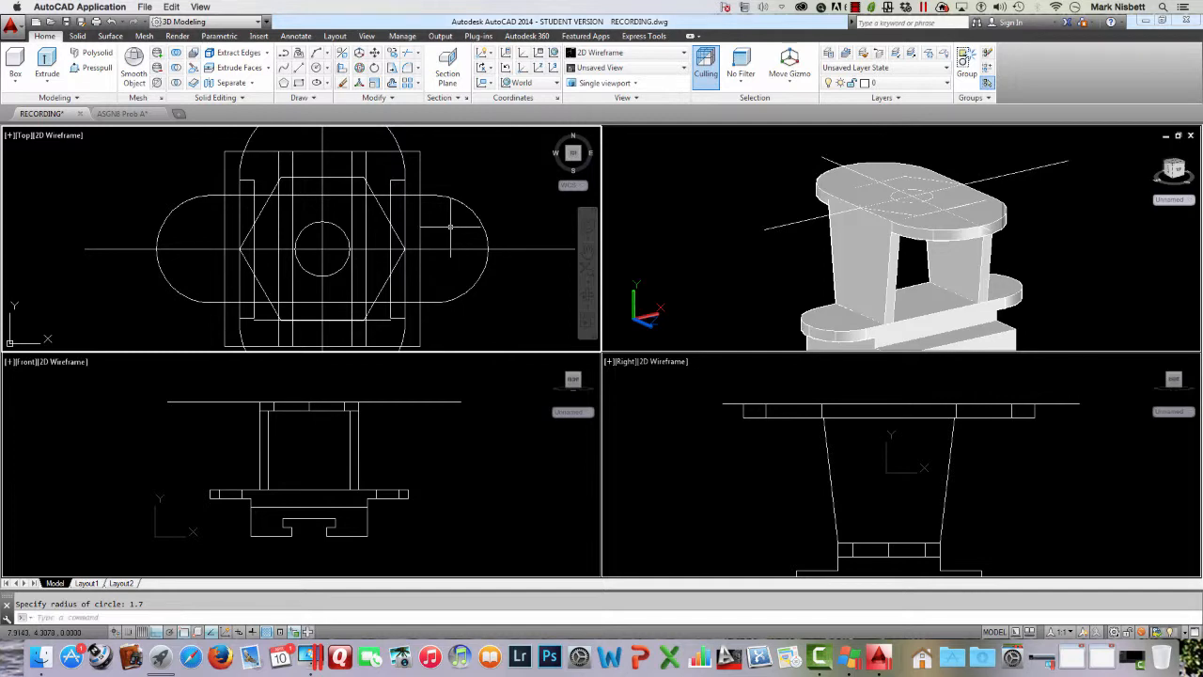
Step: Erase the oversized hexagon around the circle on the top plate
{"action": "type", "text": "e"}
{"action": "key", "text": "Return"}
{"action": "left_click", "coordinate": [400, 218]}
{"action": "key", "text": "Return"}
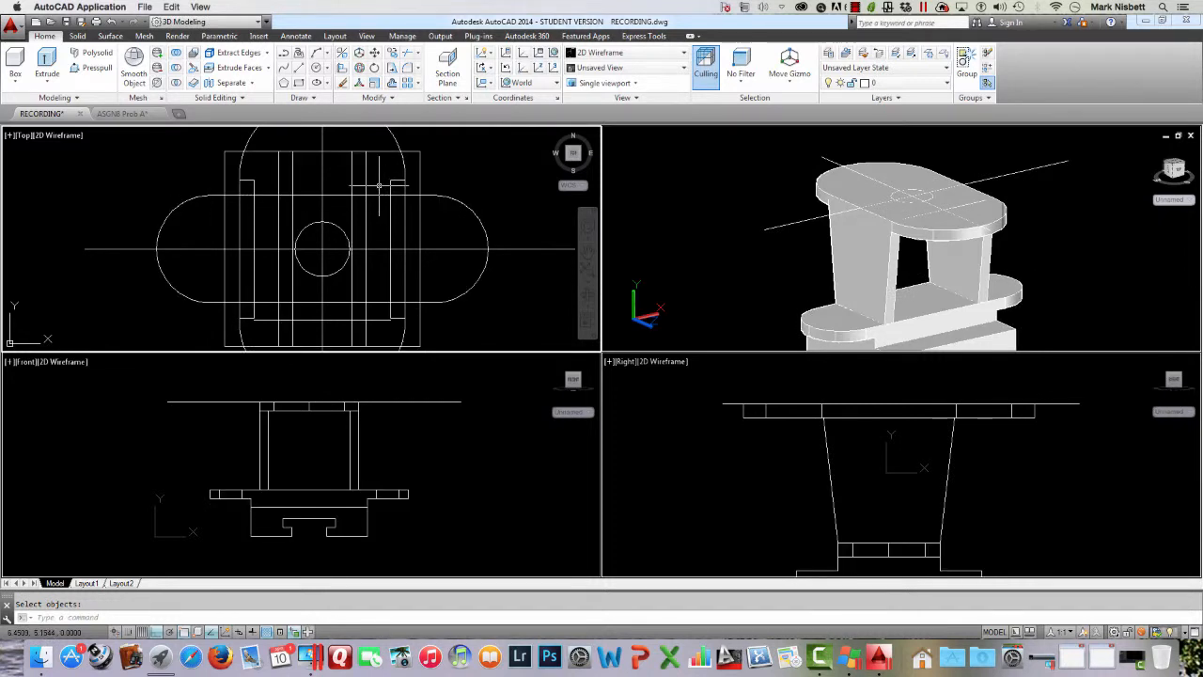
Step: Draw a hexagon centred on the top plate's circle, inscribed in a circle whose radius is calculated as 1.7/2
{"action": "type", "text": "POL"}
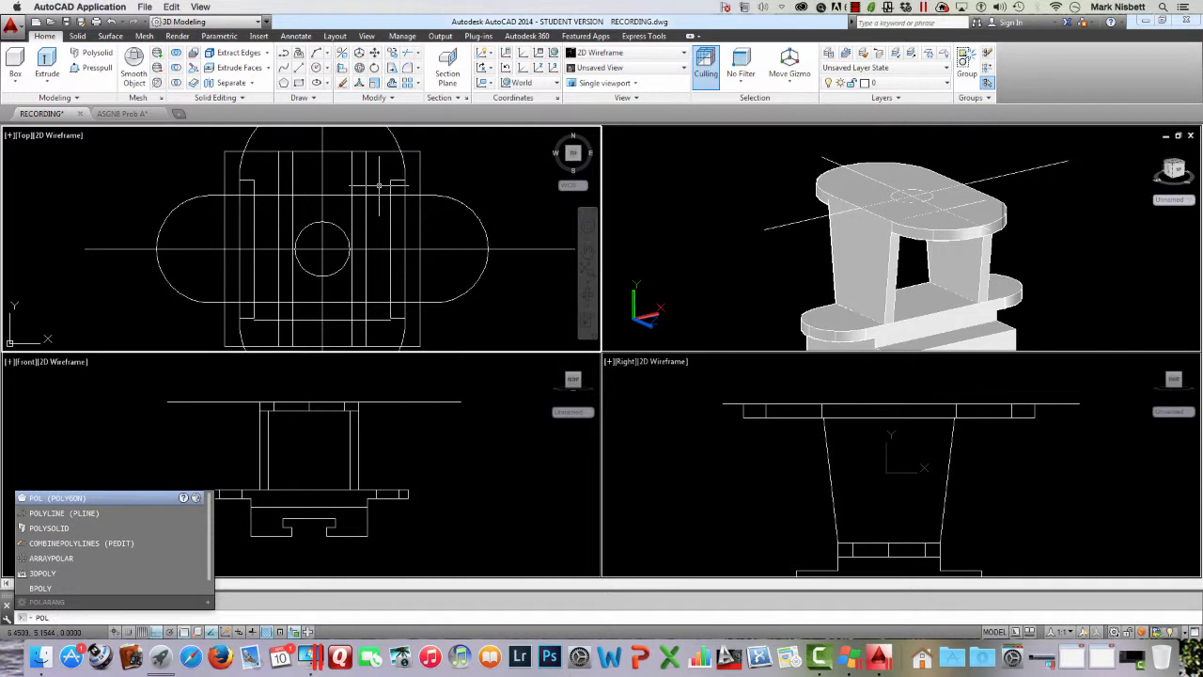
{"action": "key", "text": "Return"}
{"action": "key", "text": "Return"}
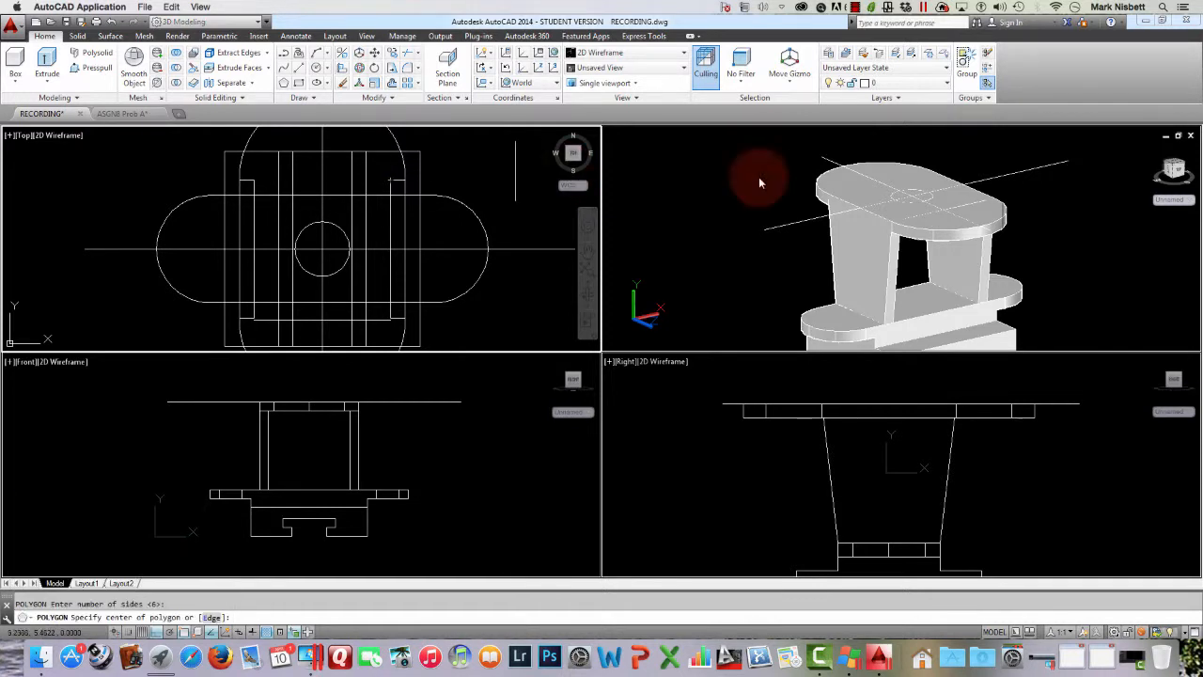
{"action": "left_click", "coordinate": [930, 183]}
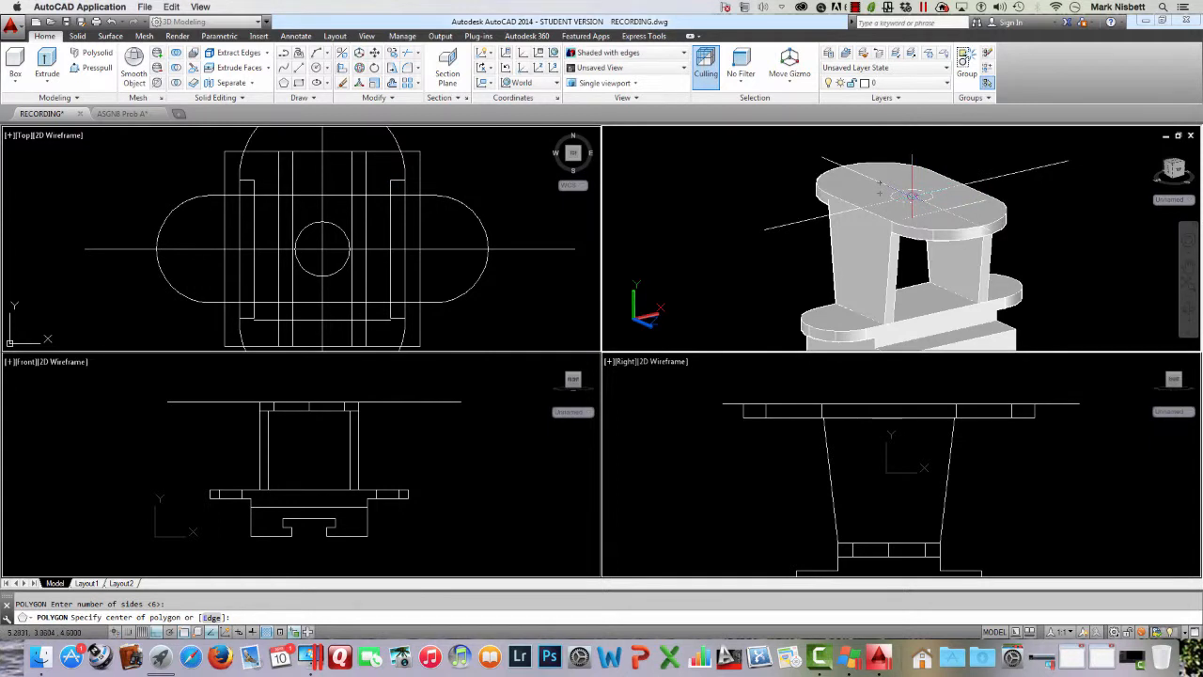
{"action": "left_click", "coordinate": [913, 193]}
{"action": "left_click", "coordinate": [470, 230]}
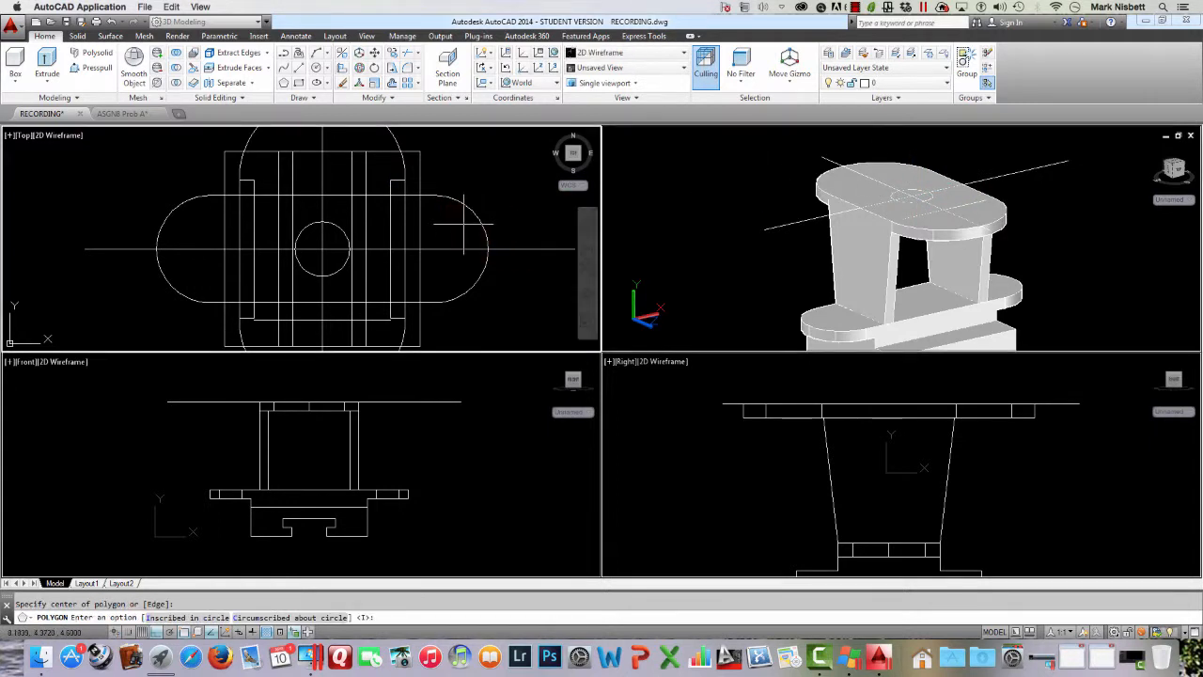
{"action": "key", "text": "Return"}
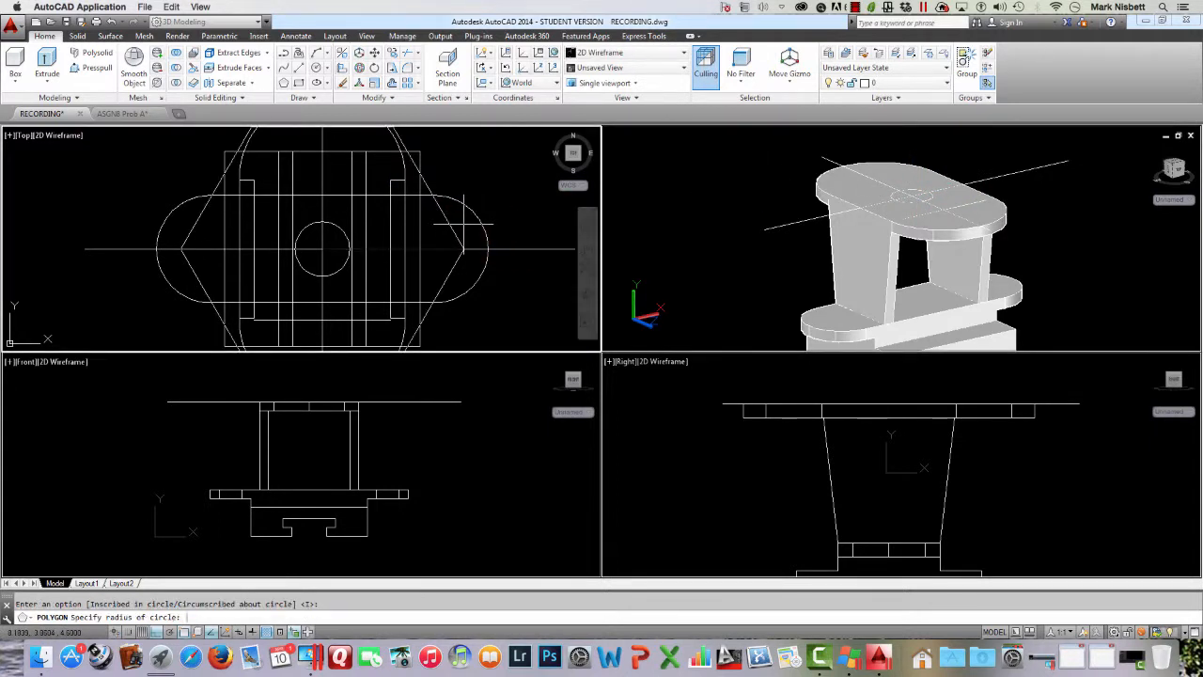
{"action": "type", "text": "'ca"}
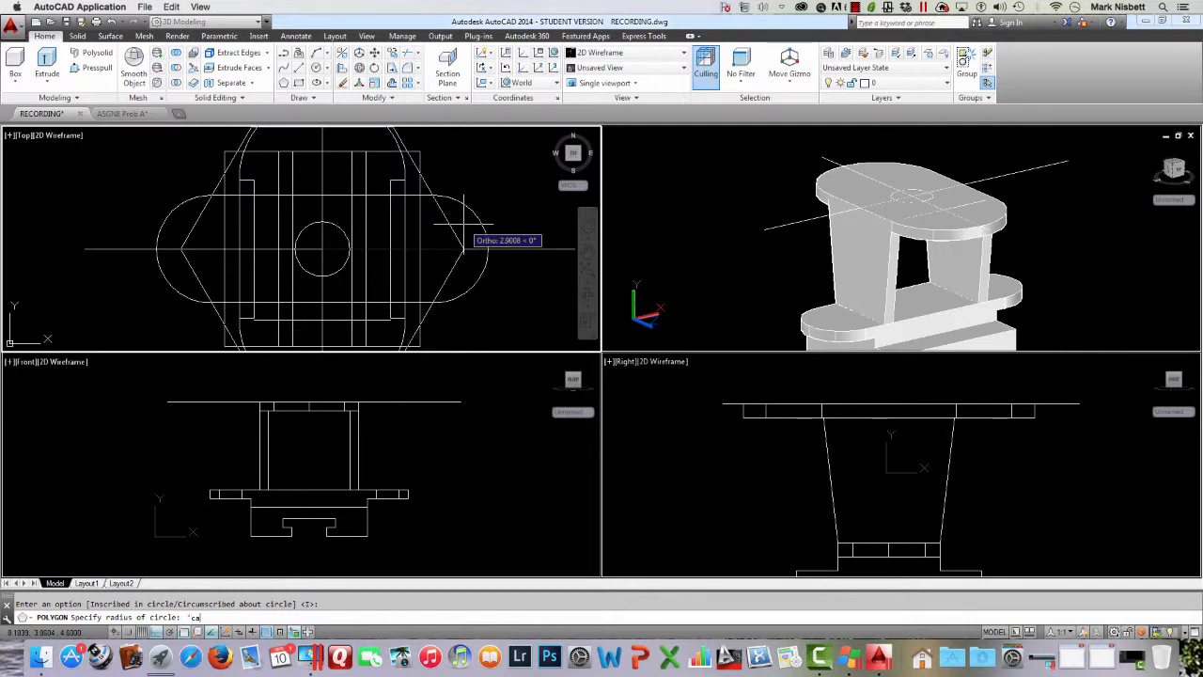
{"action": "type", "text": "l"}
{"action": "key", "text": "Return"}
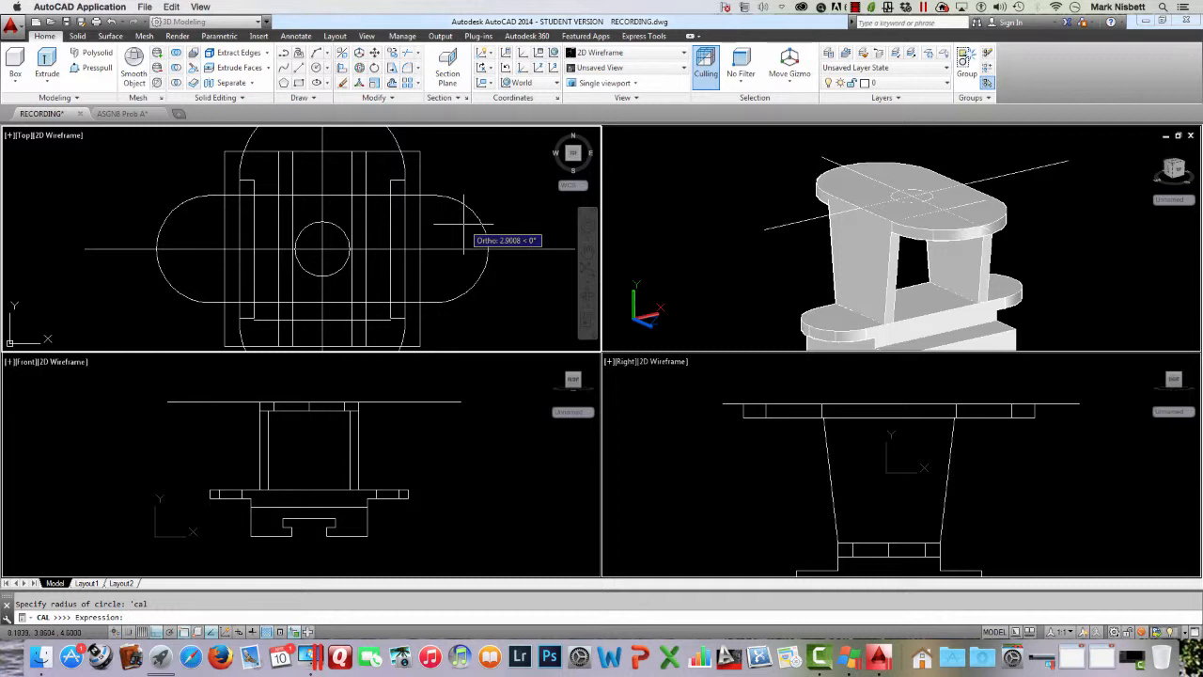
{"action": "type", "text": "1.7/2"}
{"action": "key", "text": "Return"}
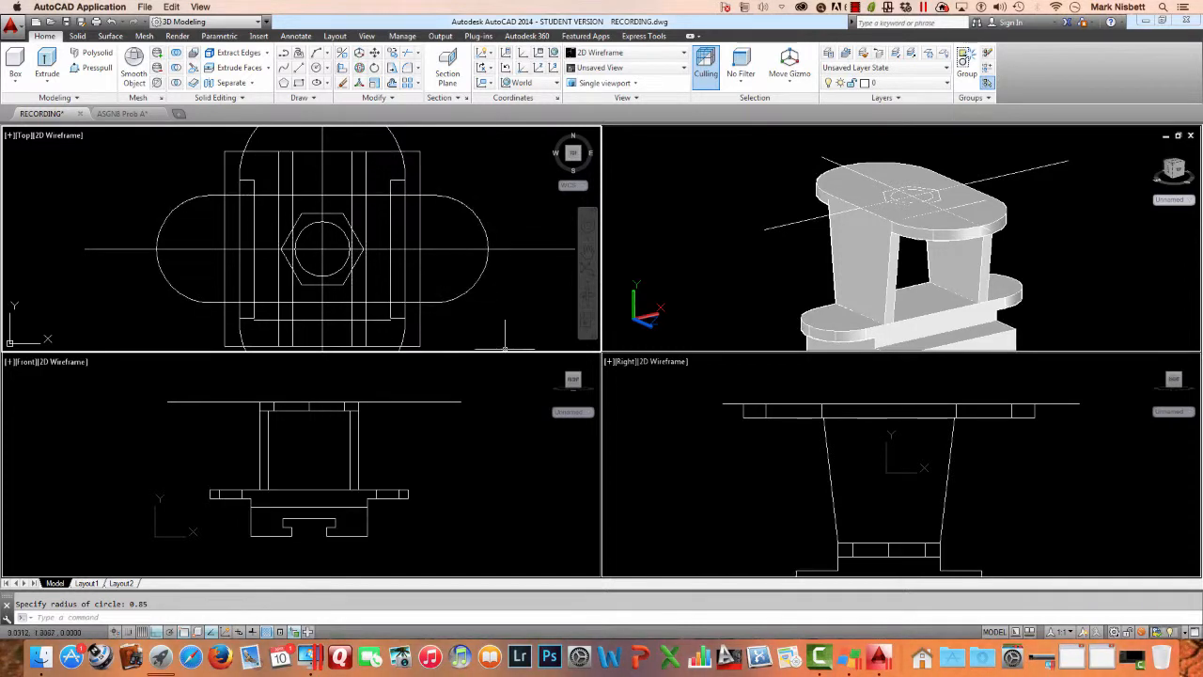
Step: Extrude the hexagon 0.5 upward from the top plate, choosing the polyline from the overlapping objects
{"action": "left_click", "coordinate": [655, 331]}
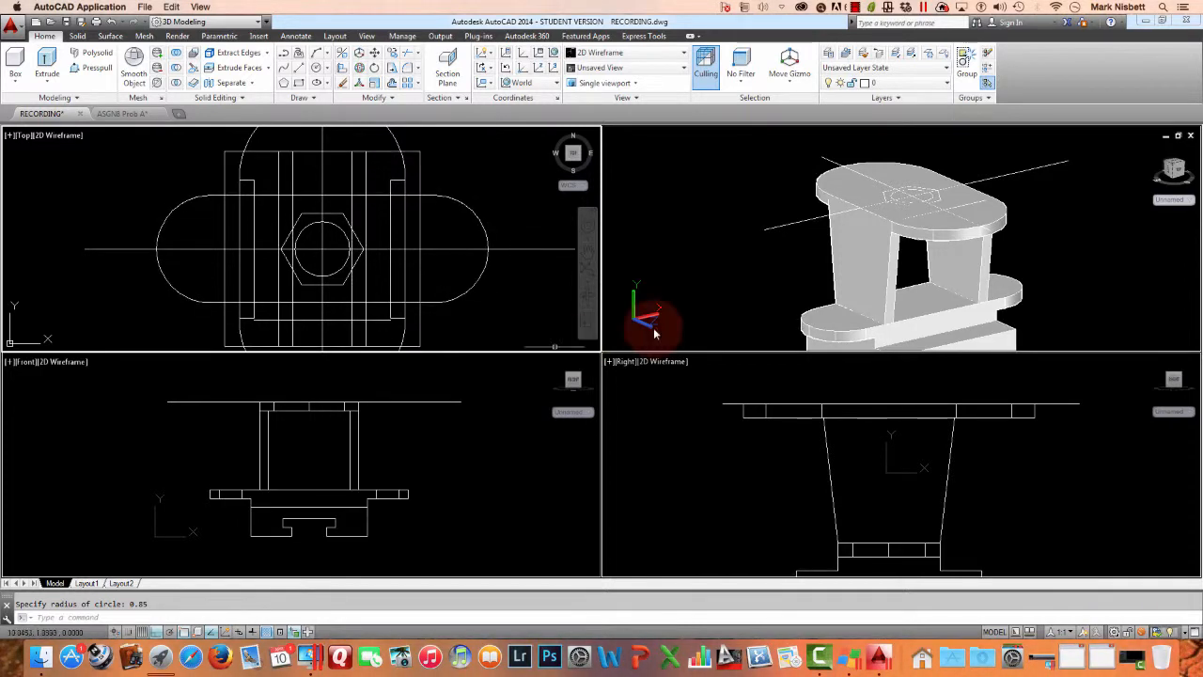
{"action": "left_click", "coordinate": [959, 157]}
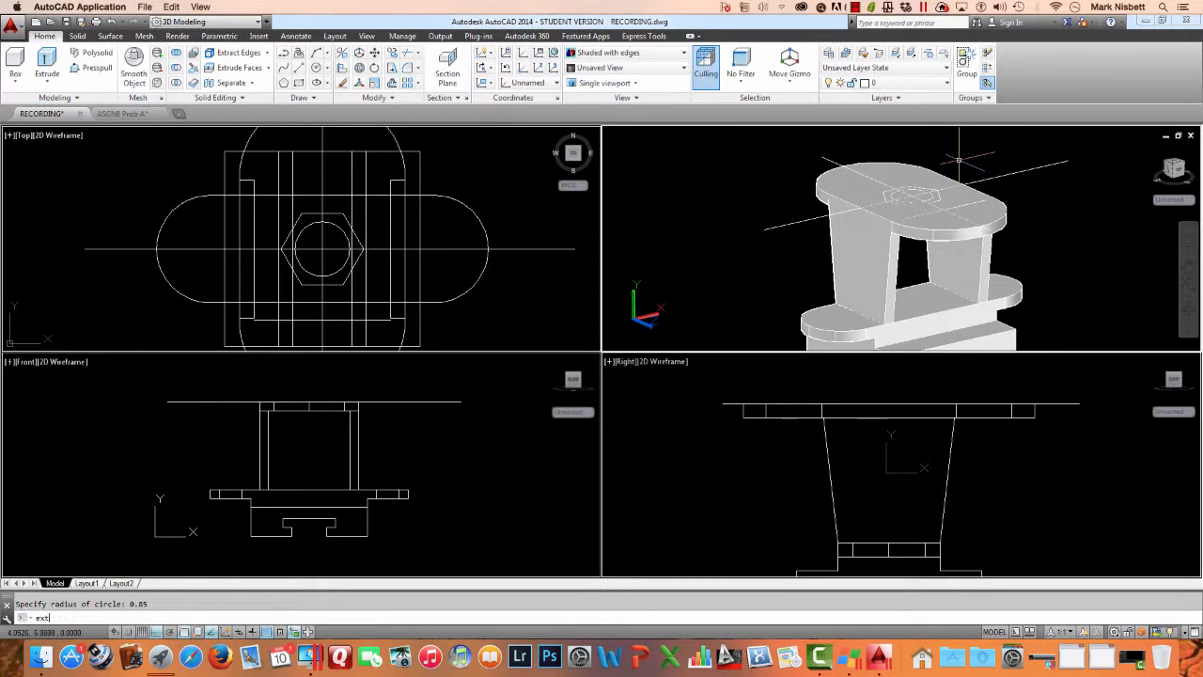
{"action": "type", "text": "ext"}
{"action": "key", "text": "Return"}
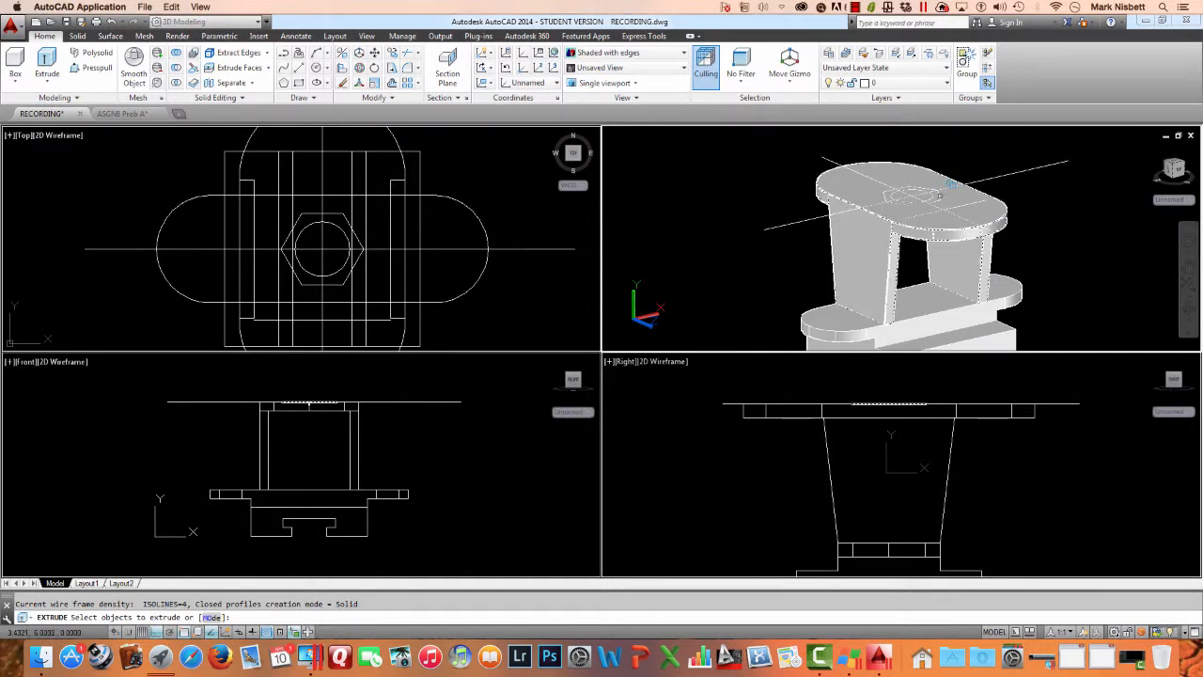
{"action": "left_click", "coordinate": [940, 194]}
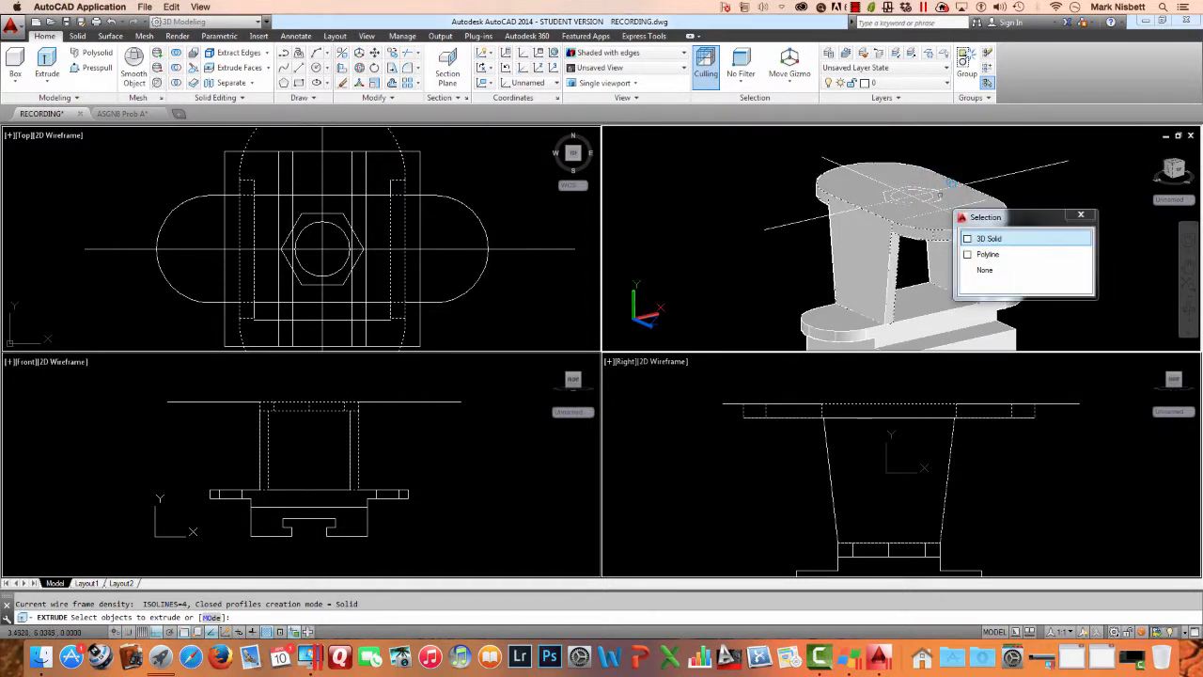
{"action": "left_click", "coordinate": [982, 251]}
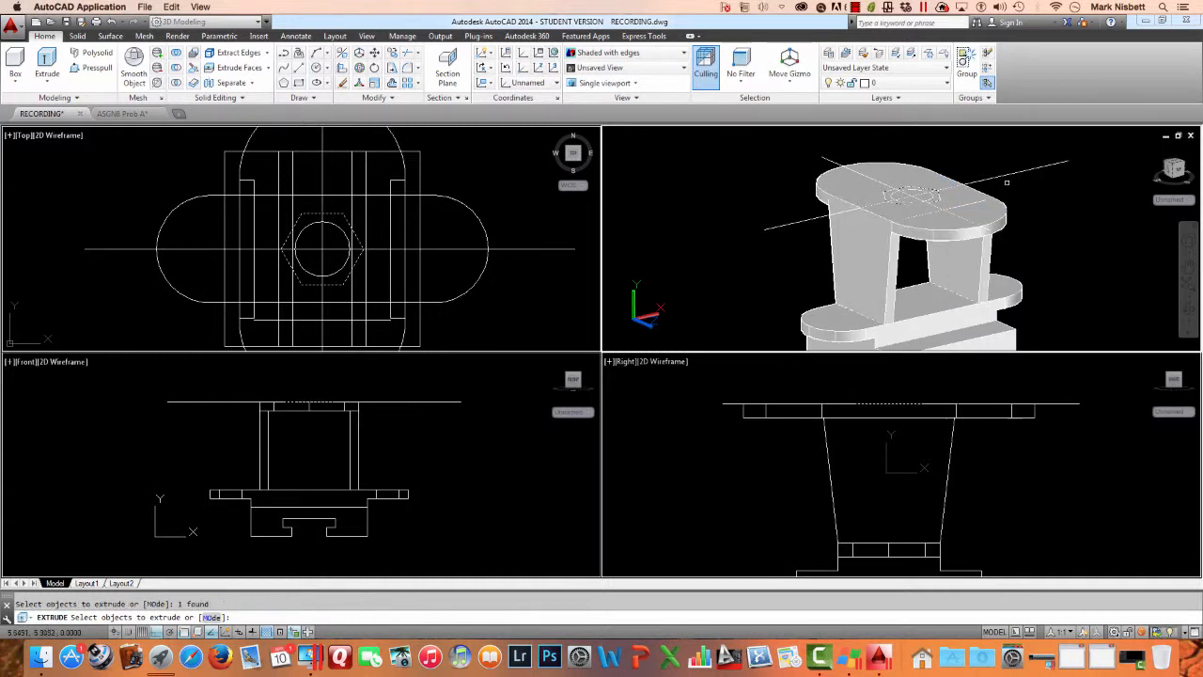
{"action": "key", "text": "Return"}
{"action": "type", "text": "."}
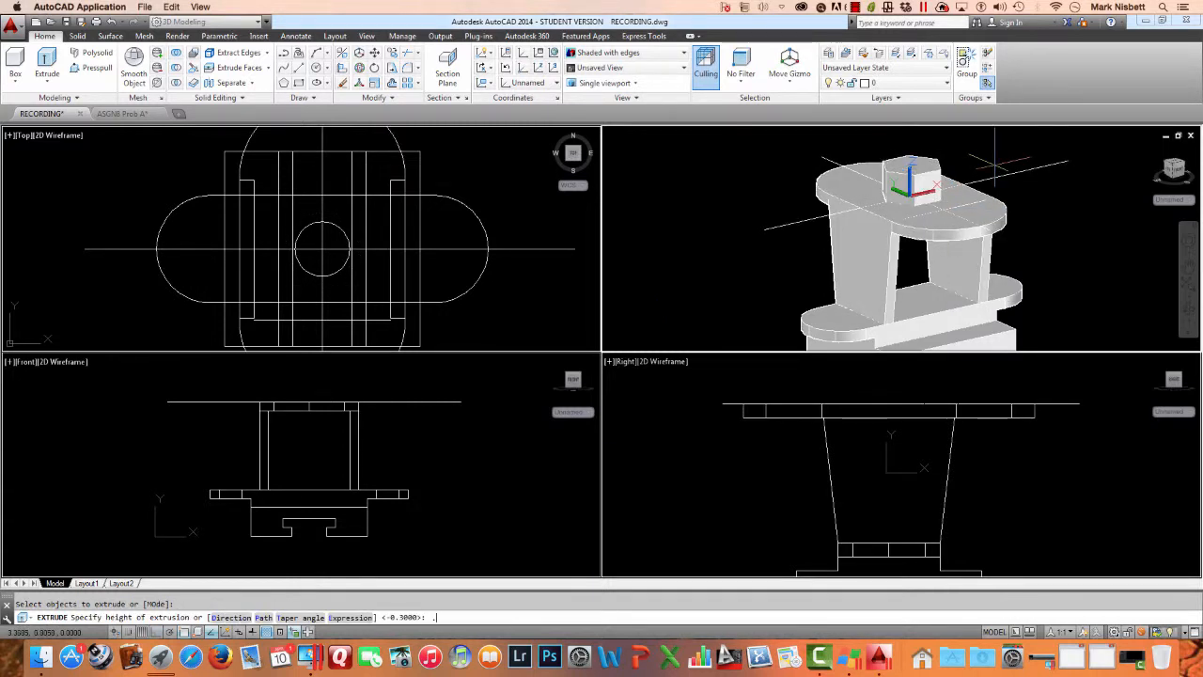
{"action": "type", "text": "5"}
{"action": "key", "text": "Return"}
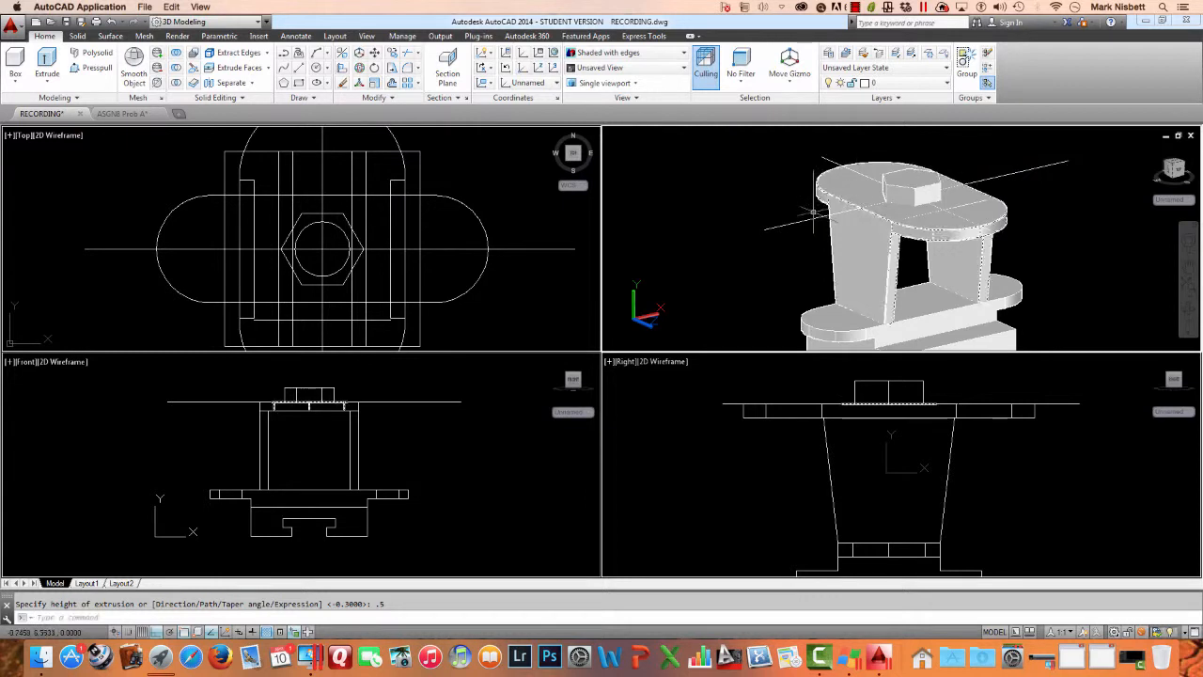
Step: Extrude the circle inside the hexagon to a height of 10
{"action": "left_click", "coordinate": [524, 254]}
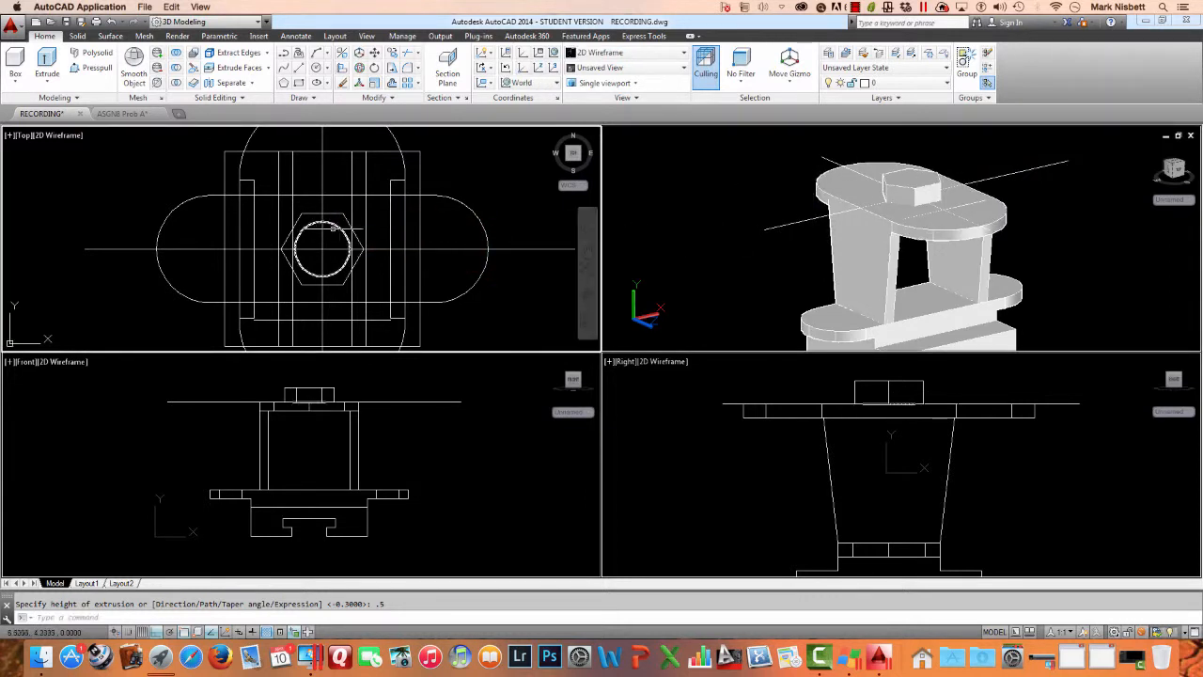
{"action": "left_click", "coordinate": [462, 202]}
{"action": "type", "text": "ex"}
{"action": "key", "text": "Return"}
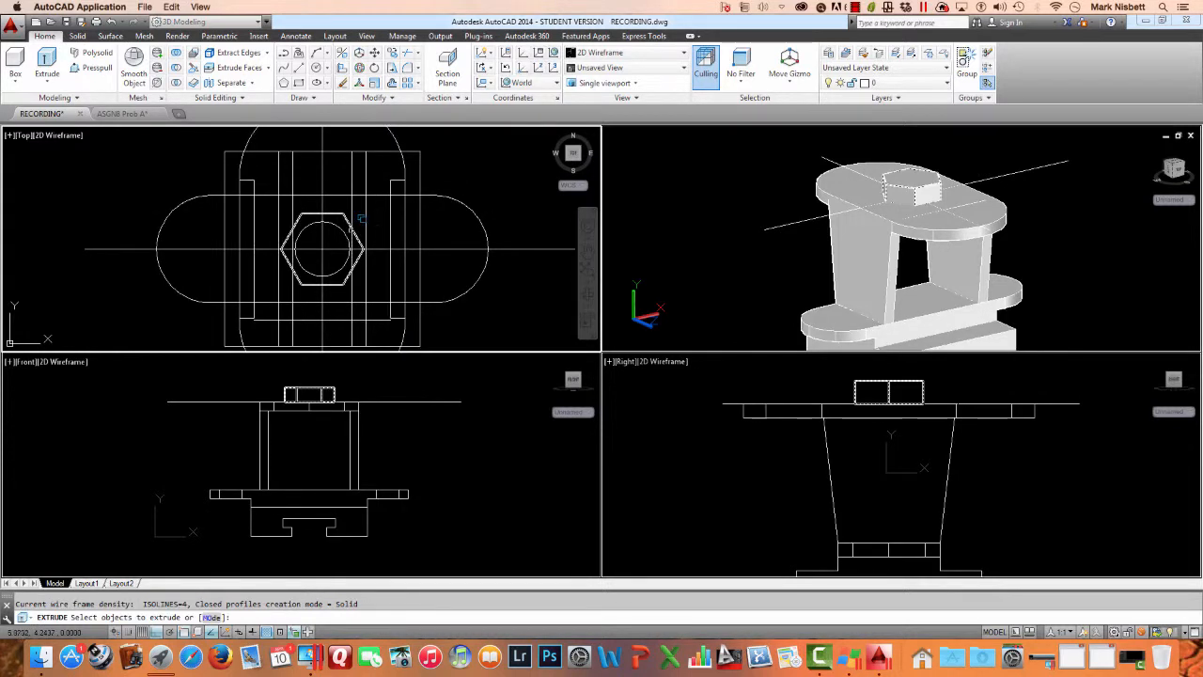
{"action": "left_click", "coordinate": [343, 231]}
{"action": "key", "text": "Return"}
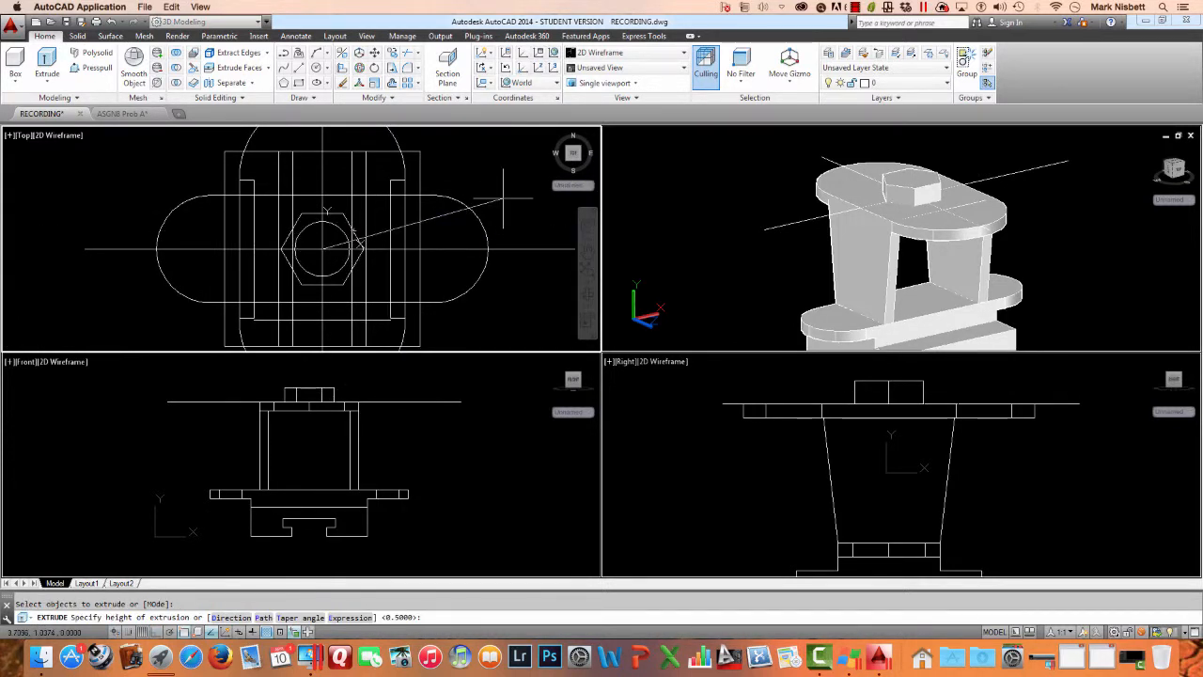
{"action": "type", "text": "10"}
{"action": "key", "text": "Return"}
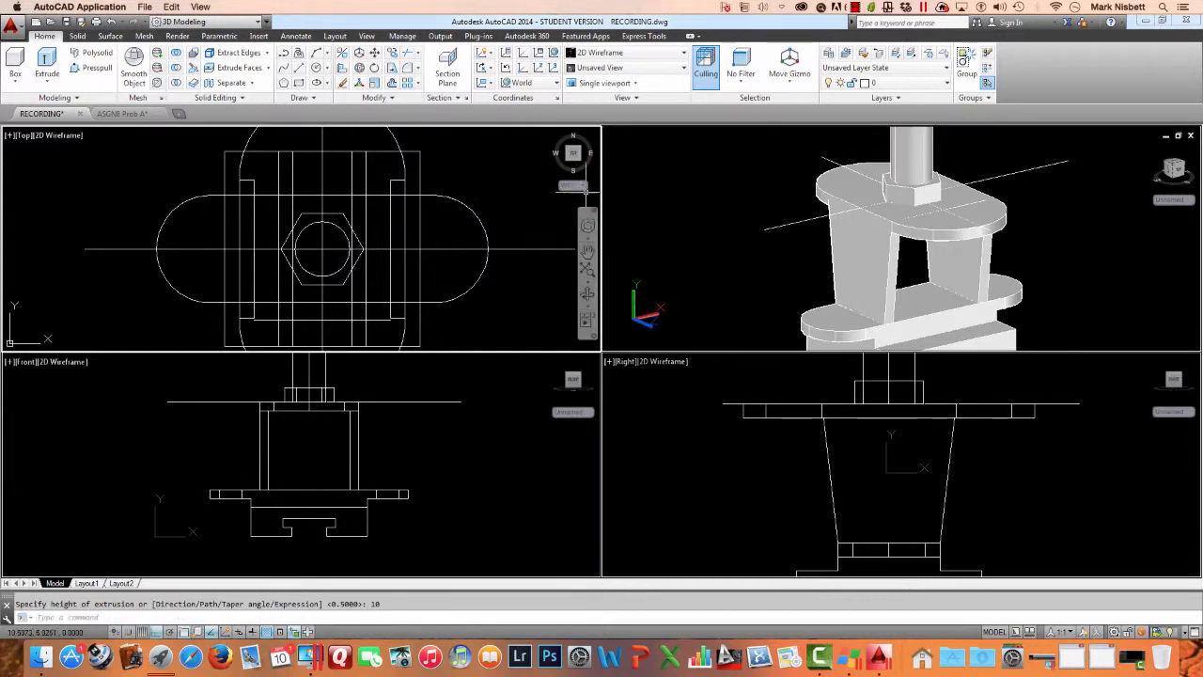
Step: Move the tall cylinder straight down in the front view so it passes through both plates and into the base slot
{"action": "left_click", "coordinate": [448, 384]}
{"action": "scroll", "coordinate": [451, 383], "scroll_direction": "down", "scroll_amount": 3}
{"action": "mouse_move", "coordinate": [451, 383]}
{"action": "middle_mouse_down"}
{"action": "mouse_move", "coordinate": [377, 451]}
{"action": "mouse_move", "coordinate": [328, 457]}
{"action": "middle_mouse_up"}
{"action": "type", "text": "m"}
{"action": "key", "text": "Return"}
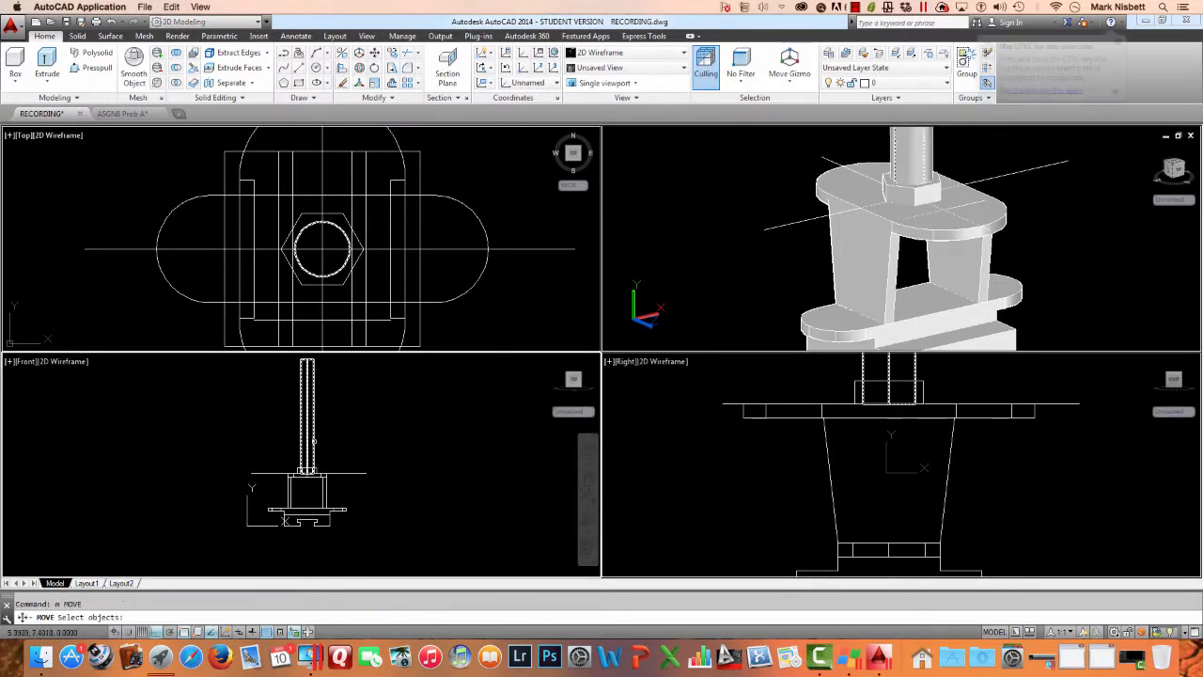
{"action": "left_click", "coordinate": [308, 418]}
{"action": "key", "text": "Return"}
{"action": "left_click", "coordinate": [420, 388]}
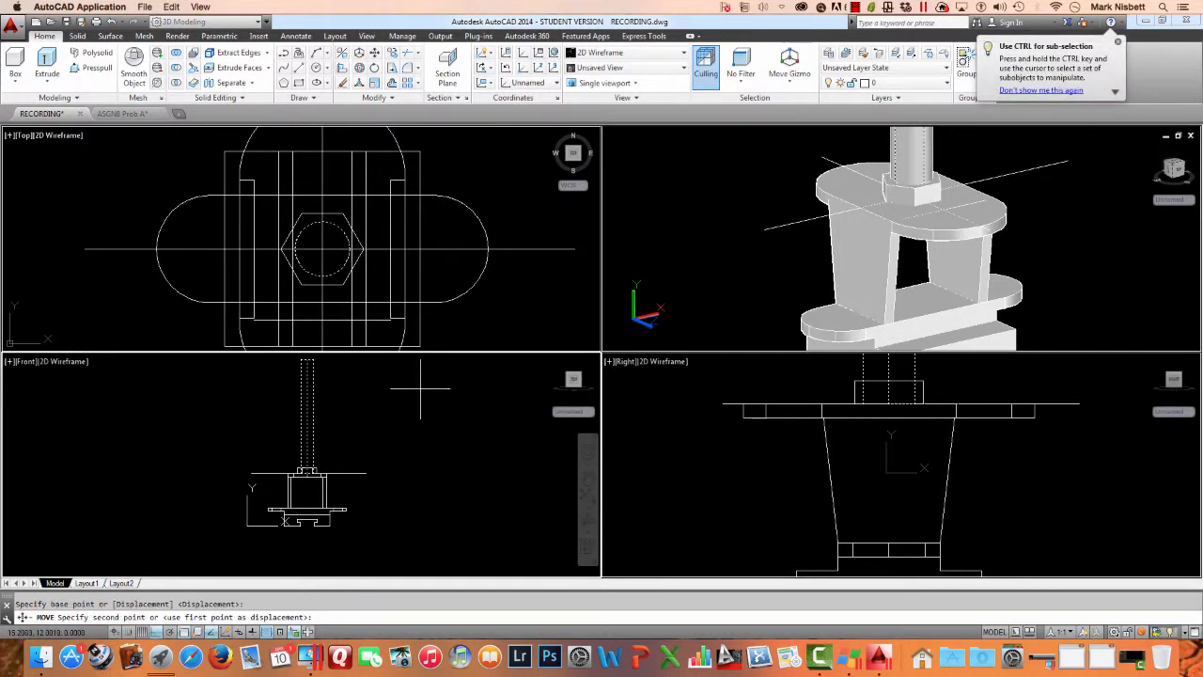
{"action": "left_click", "coordinate": [429, 435]}
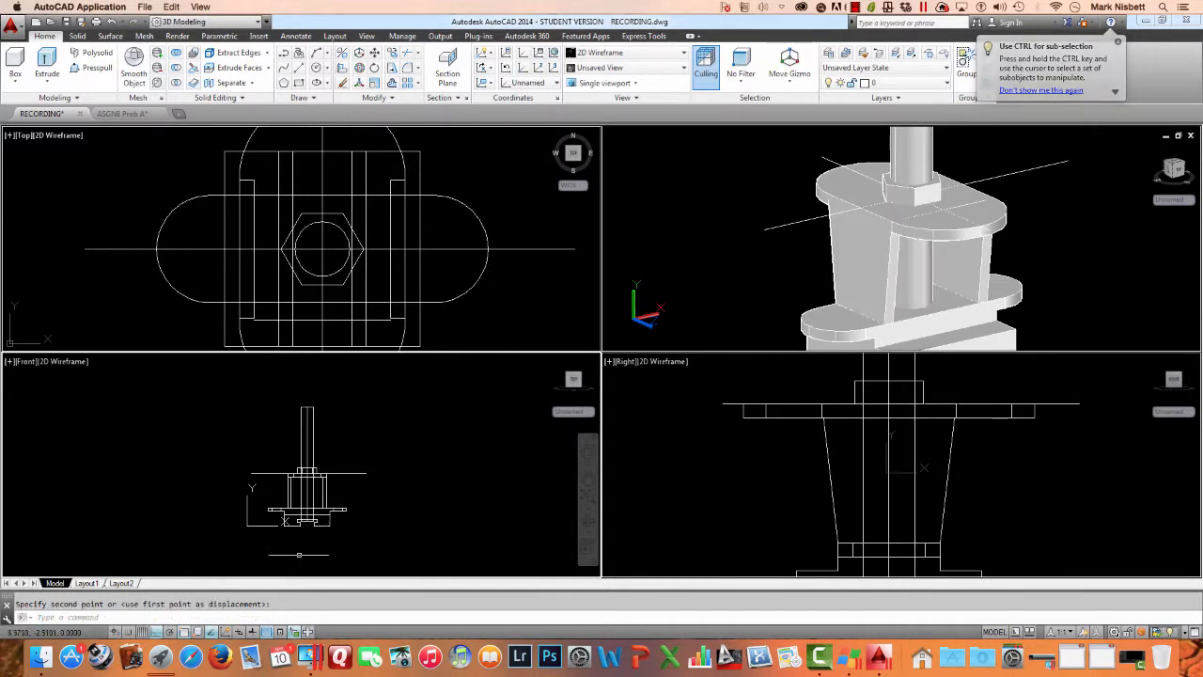
{"action": "scroll", "coordinate": [317, 513], "scroll_direction": "up", "scroll_amount": 3}
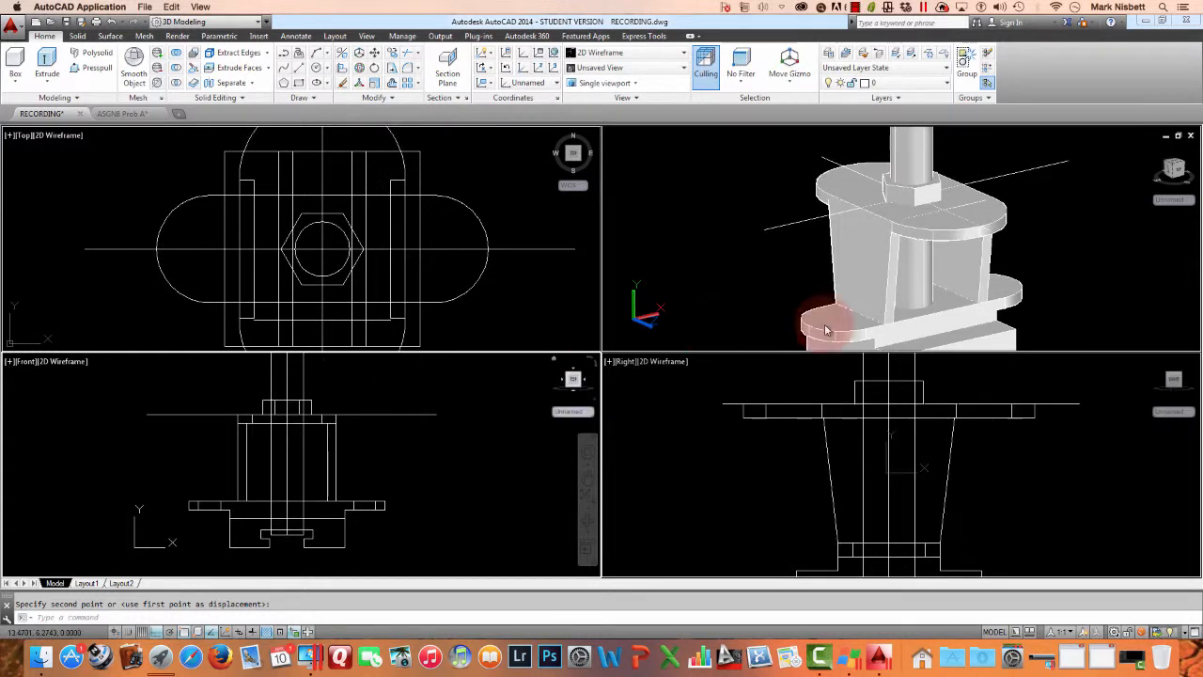
Step: Union the top plate with its uprights and the slotted base plate into one solid
{"action": "left_click", "coordinate": [1041, 234]}
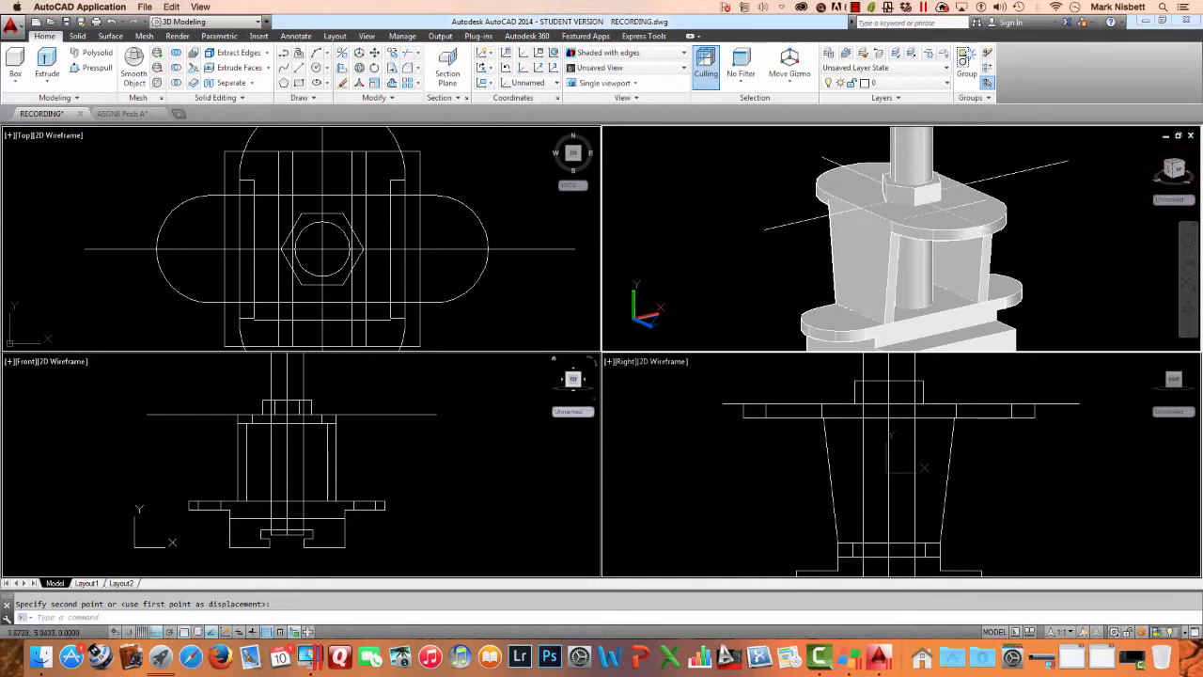
{"action": "key", "text": "Escape"}
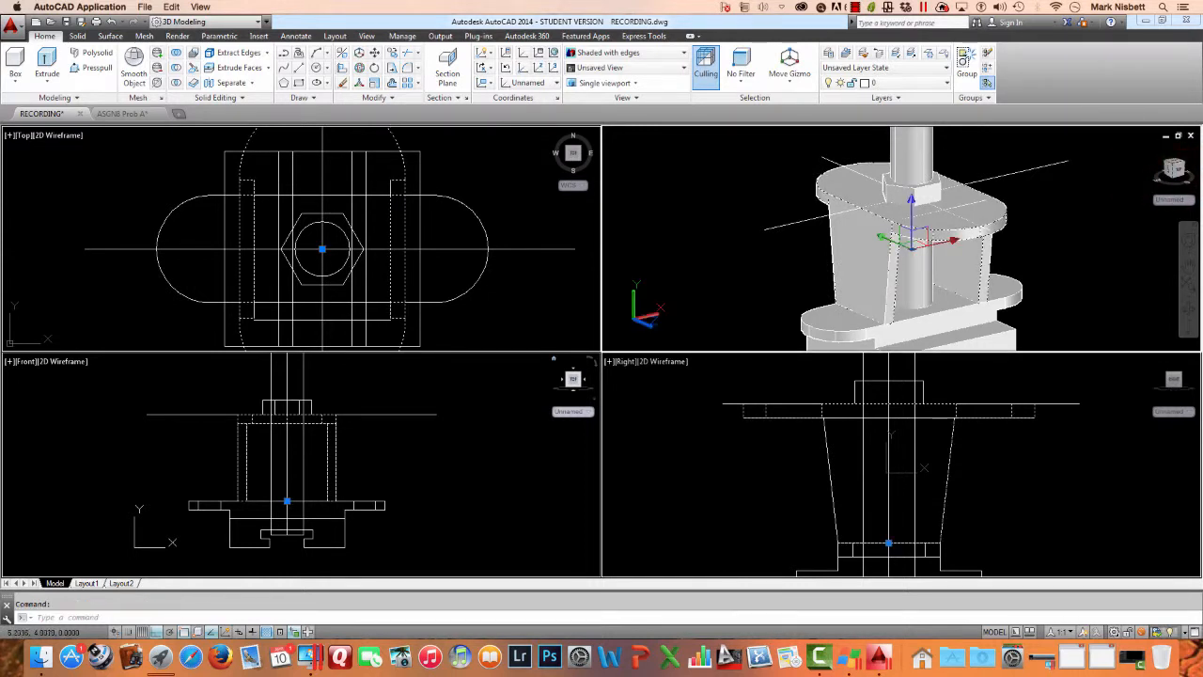
{"action": "middle_click_drag", "start_coordinate": [1148, 259], "coordinate": [1120, 211]}
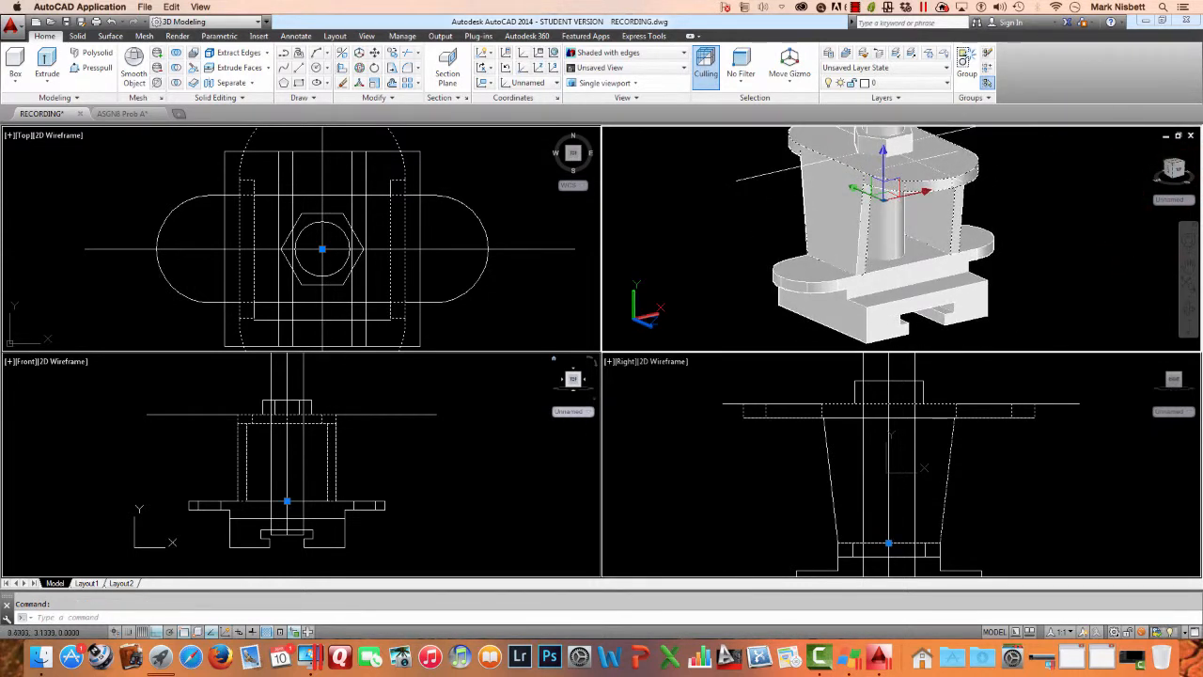
{"action": "key", "text": "Escape"}
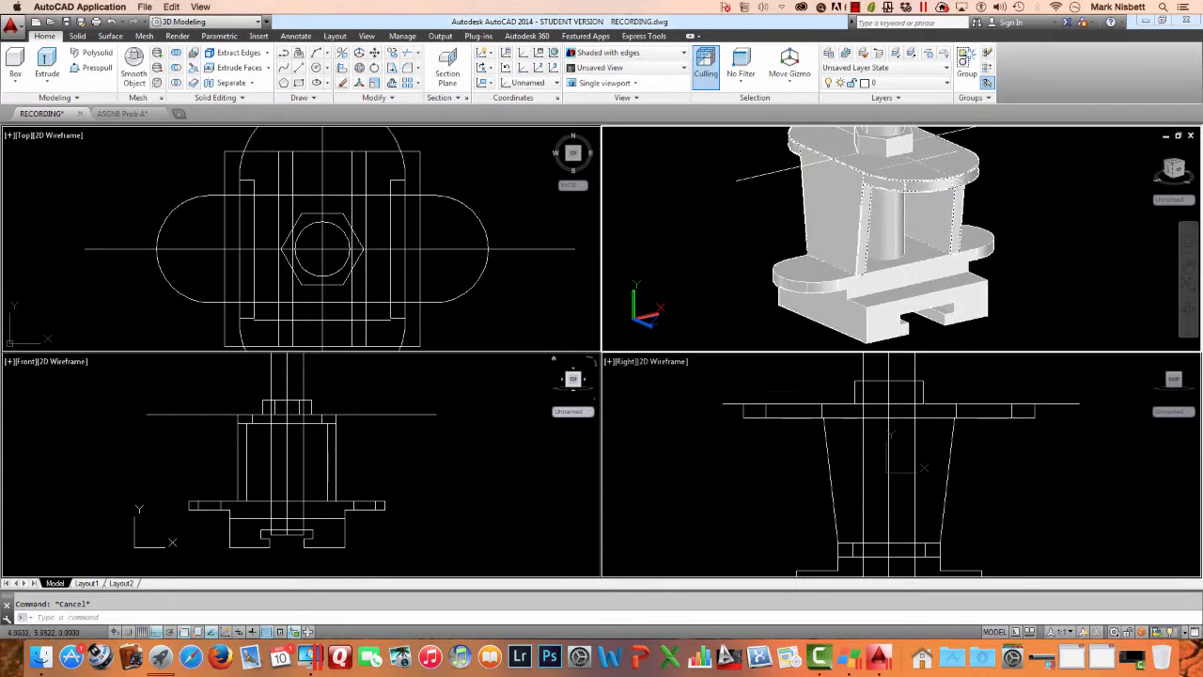
{"action": "left_click", "coordinate": [951, 158]}
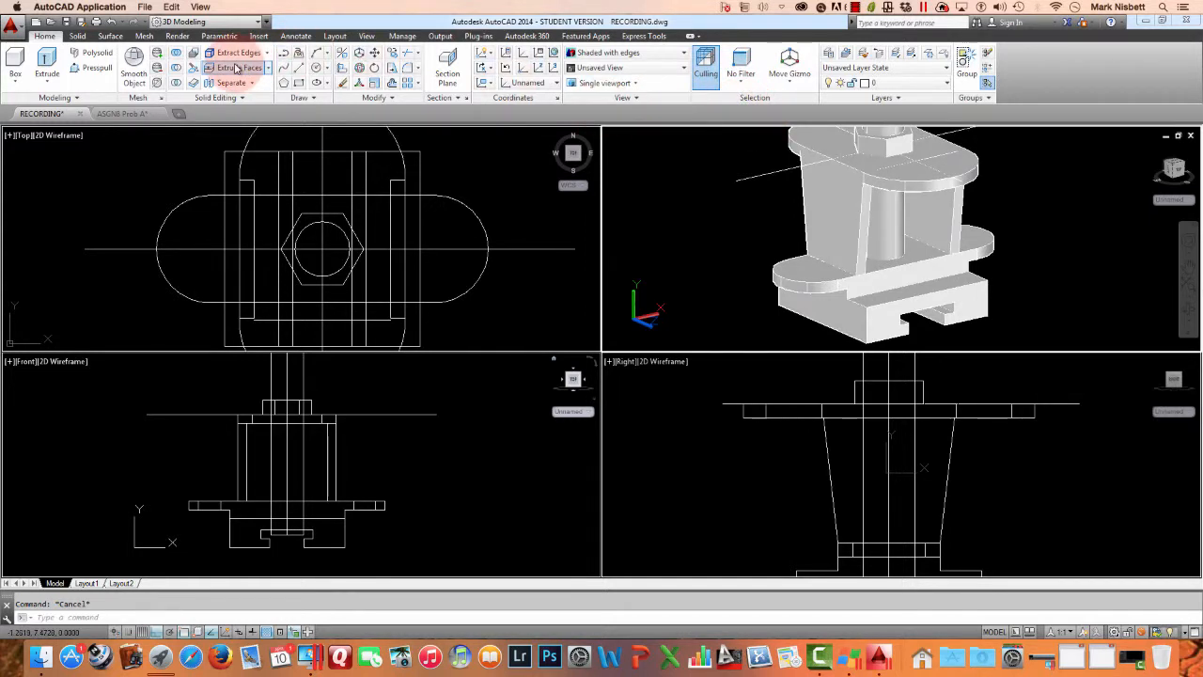
{"action": "left_click", "coordinate": [175, 54]}
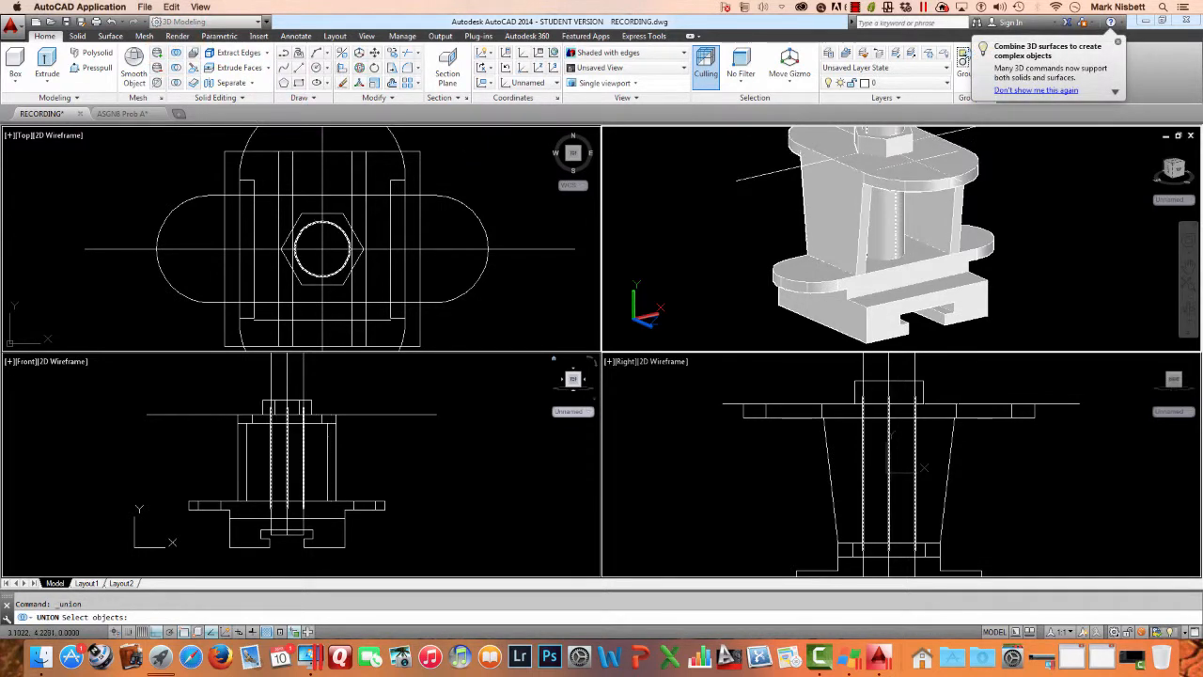
{"action": "left_click", "coordinate": [924, 467]}
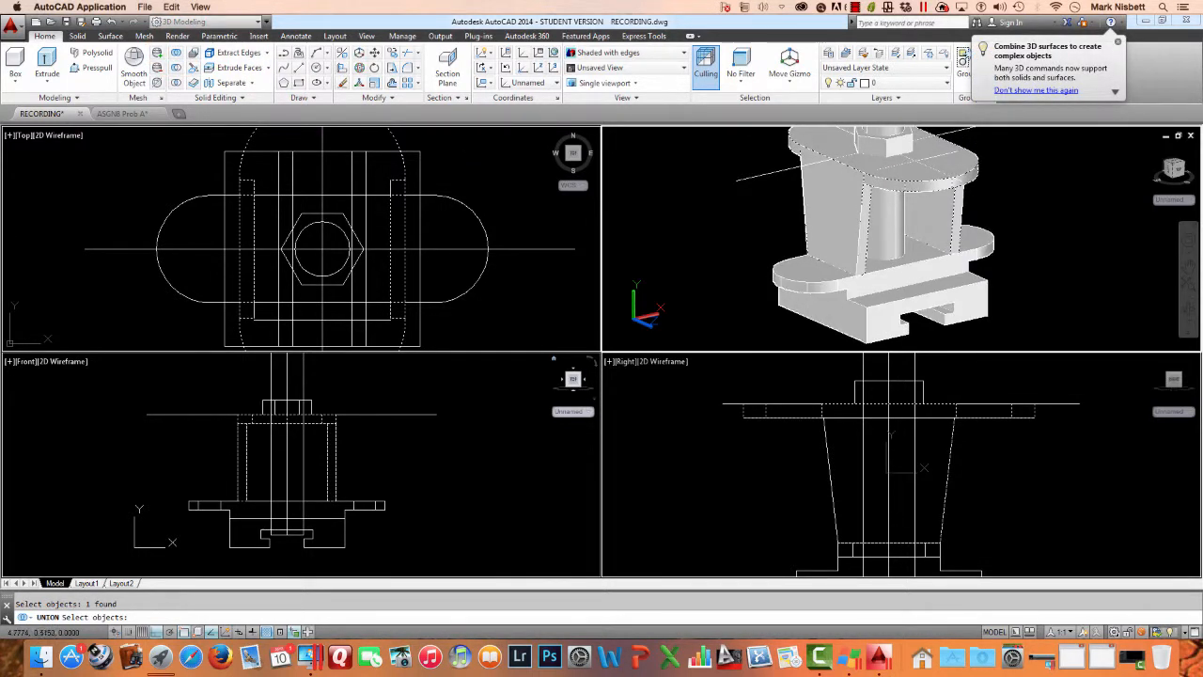
{"action": "left_click", "coordinate": [949, 301]}
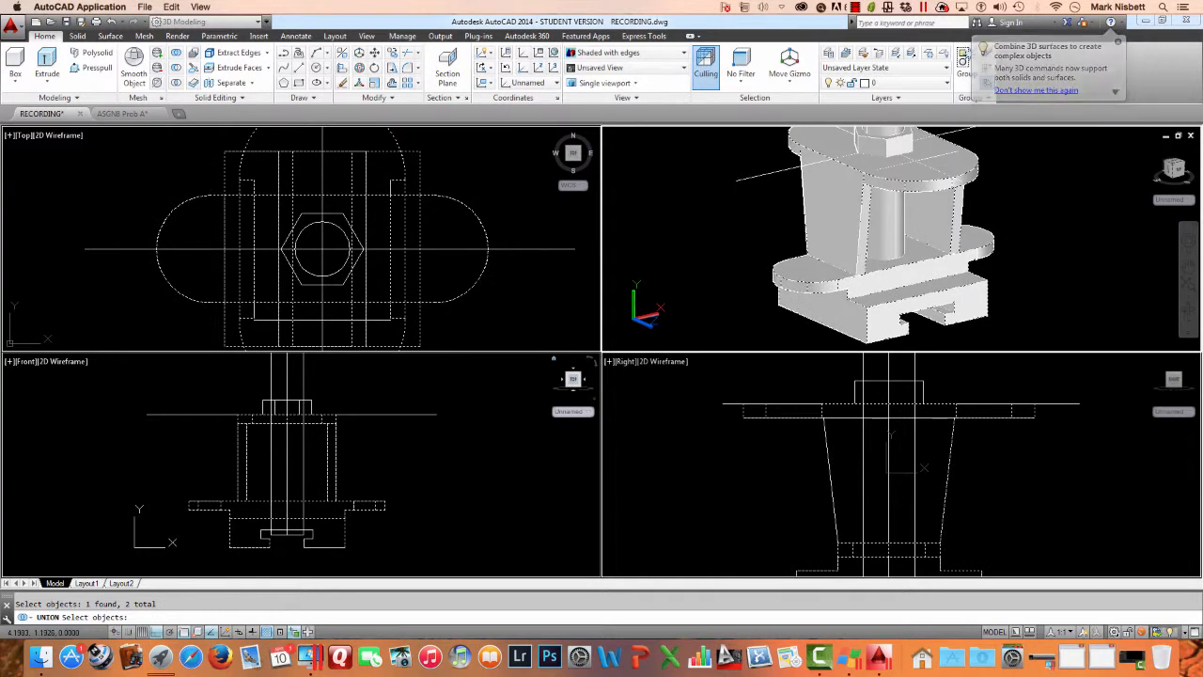
{"action": "key", "text": "Return"}
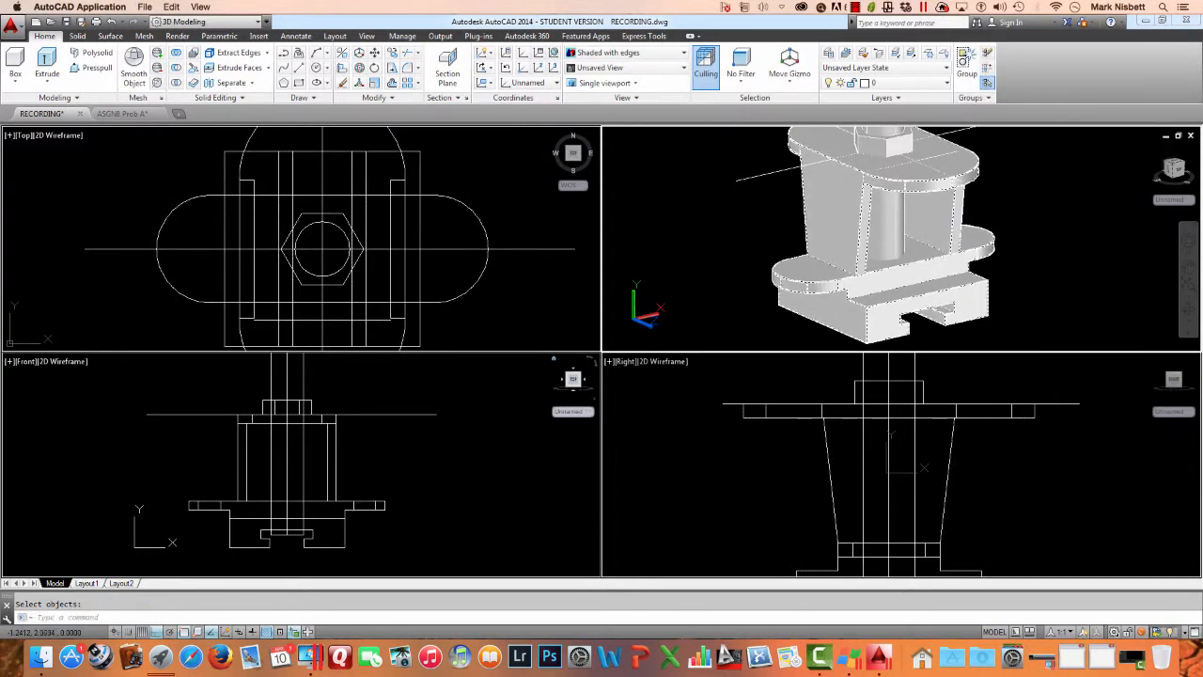
{"action": "left_click", "coordinate": [892, 279]}
{"action": "key", "text": "Escape"}
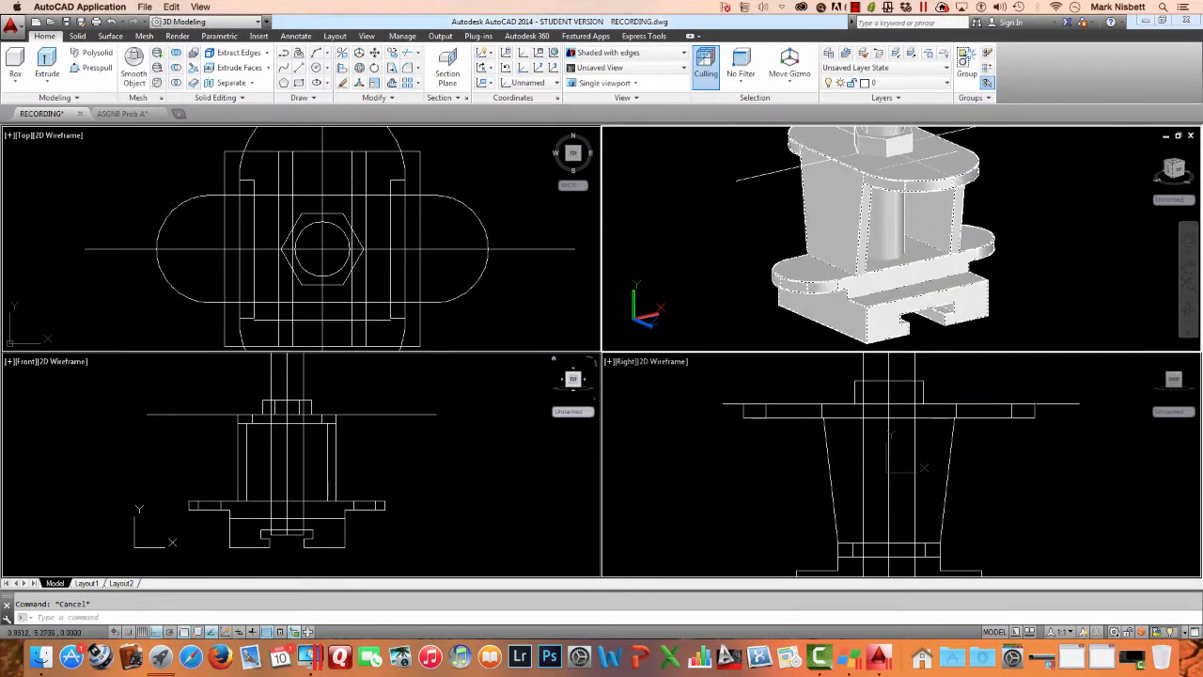
{"action": "left_click", "coordinate": [944, 423]}
{"action": "left_click", "coordinate": [943, 341]}
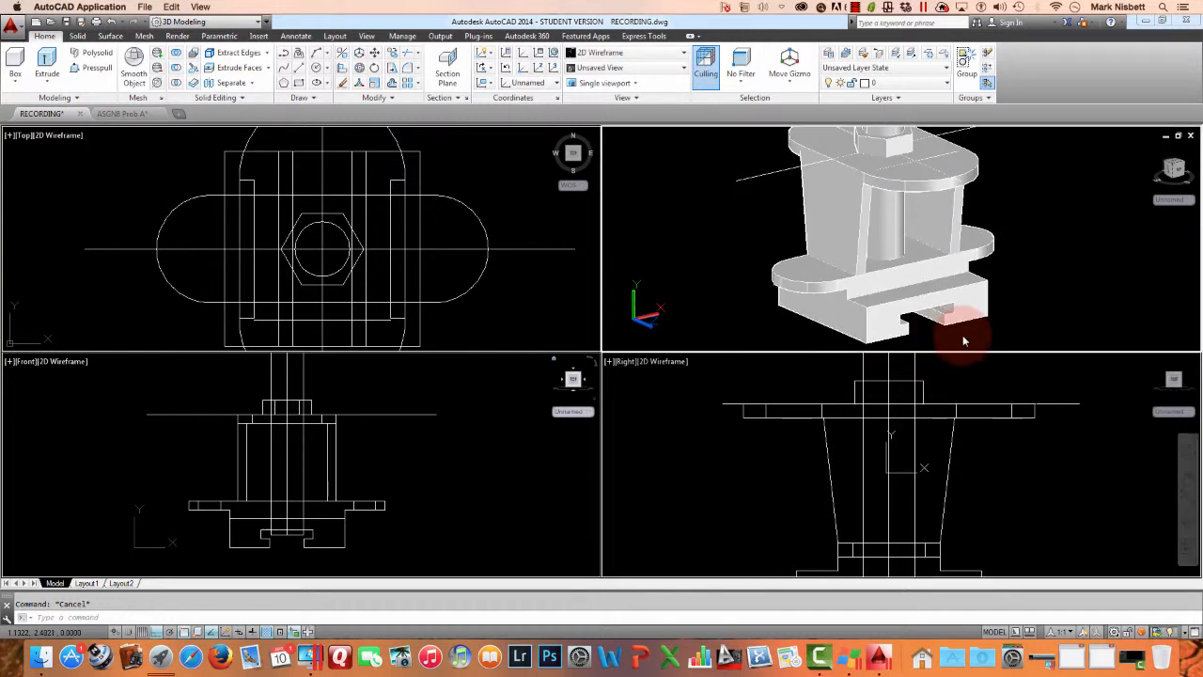
{"action": "left_click", "coordinate": [783, 346]}
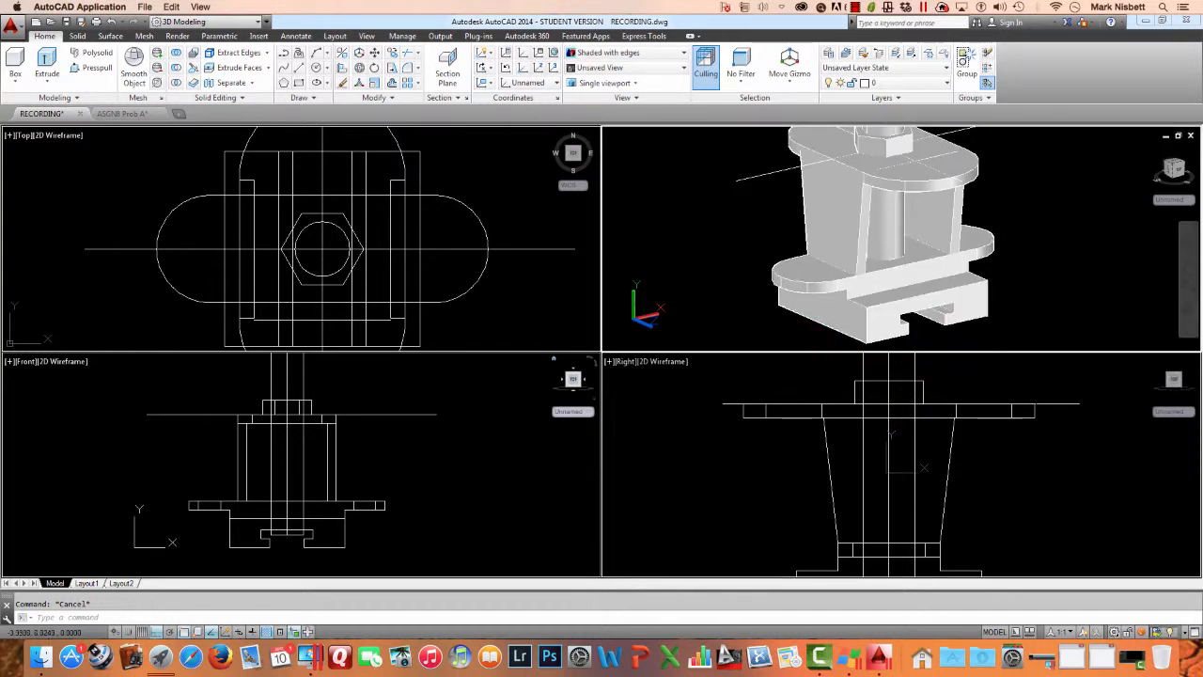
{"action": "key", "text": "Escape"}
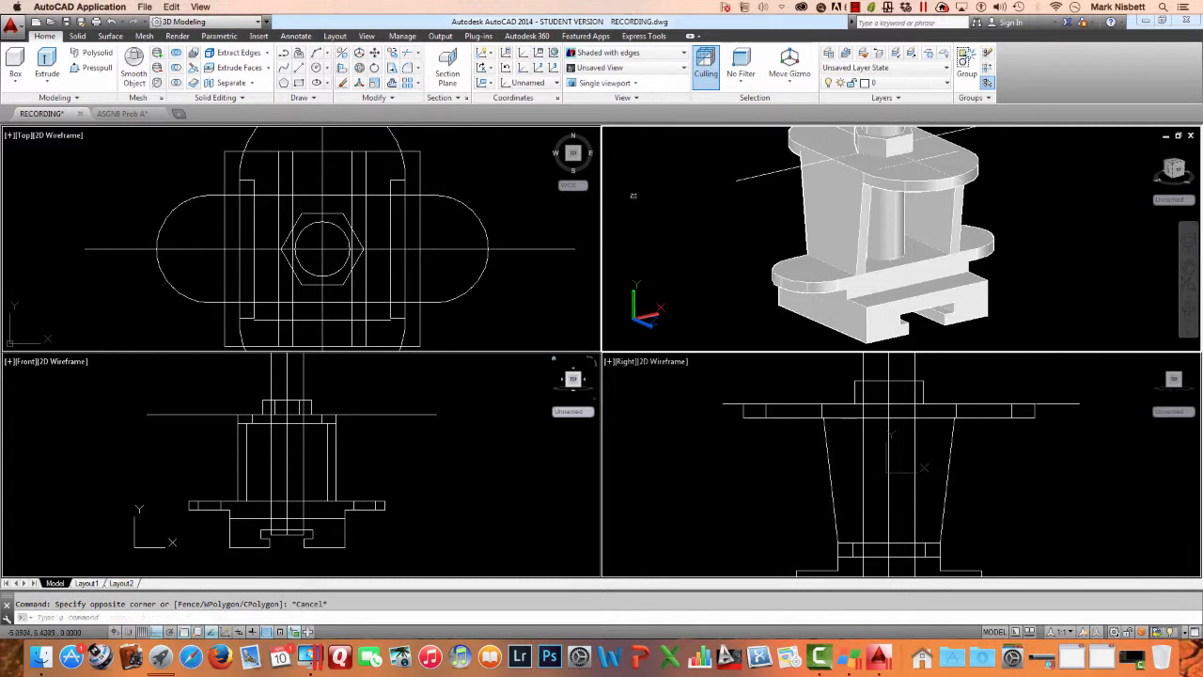
{"action": "left_click", "coordinate": [47, 64]}
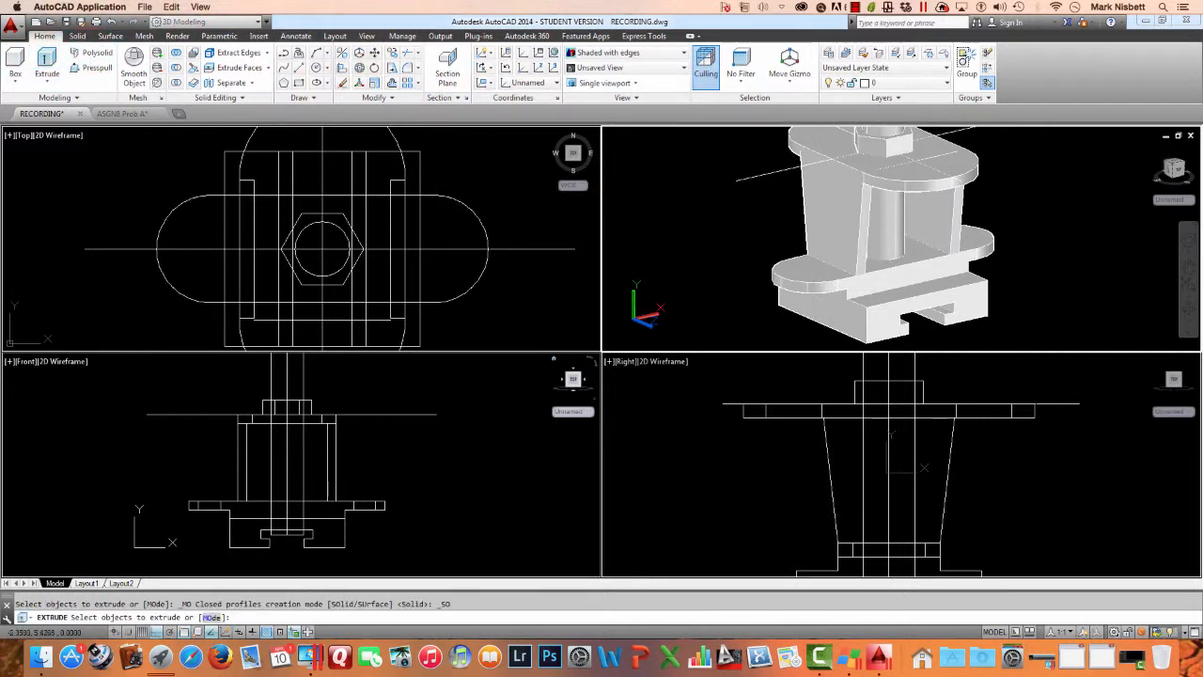
{"action": "key", "text": "Escape"}
{"action": "left_click", "coordinate": [562, 219]}
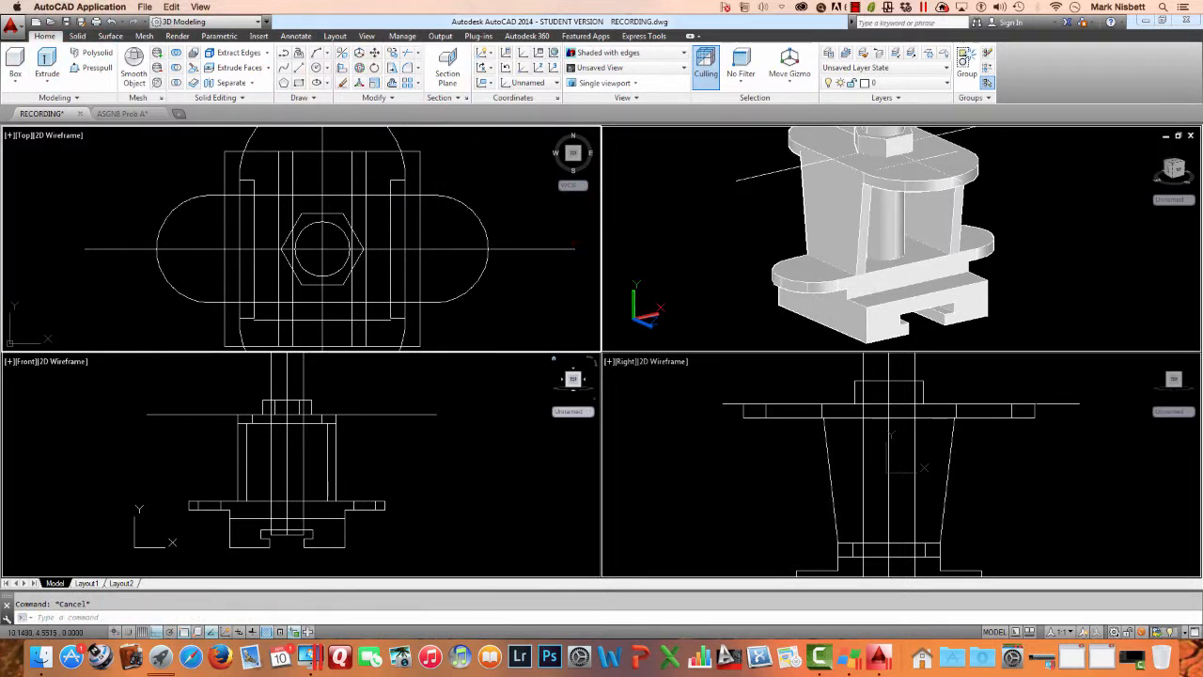
{"action": "left_click", "coordinate": [561, 215]}
{"action": "key", "text": "Escape"}
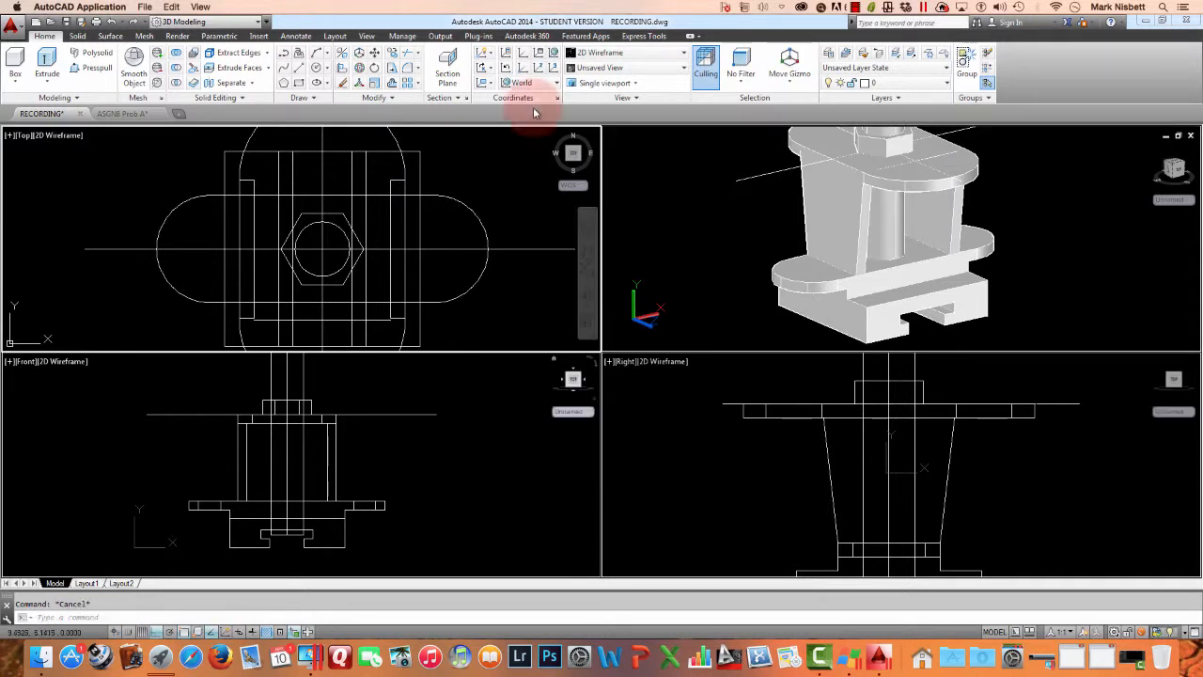
{"action": "left_click", "coordinate": [496, 327]}
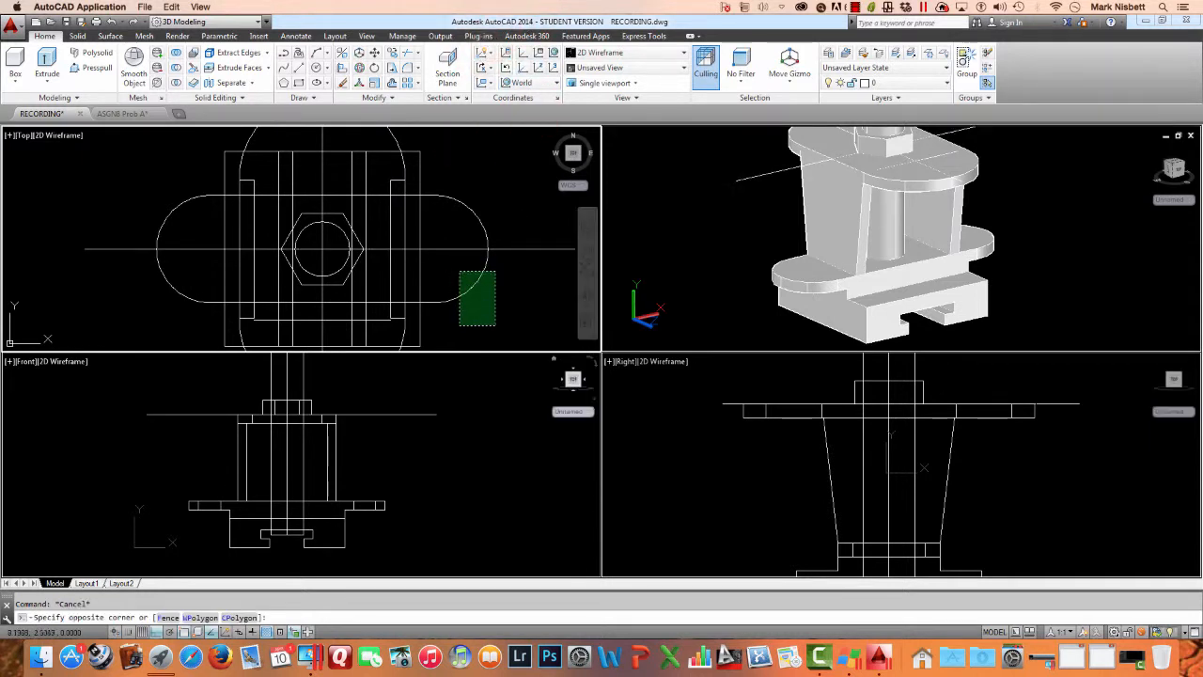
{"action": "left_click", "coordinate": [458, 271]}
{"action": "key", "text": "Escape"}
Step: Try subtracting the central cylinder from the joined plates and base, and undo the subtraction
{"action": "left_click", "coordinate": [490, 389]}
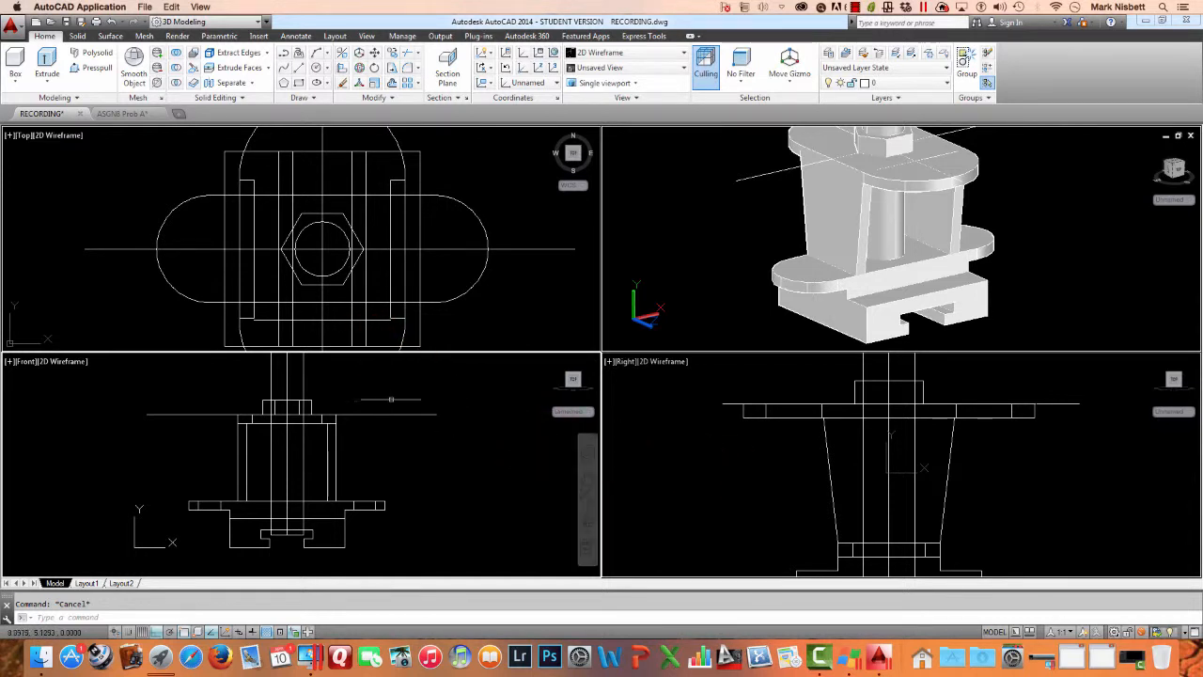
{"action": "mouse_move", "coordinate": [387, 400]}
{"action": "middle_mouse_down"}
{"action": "mouse_move", "coordinate": [411, 416]}
{"action": "mouse_move", "coordinate": [401, 412]}
{"action": "middle_mouse_up"}
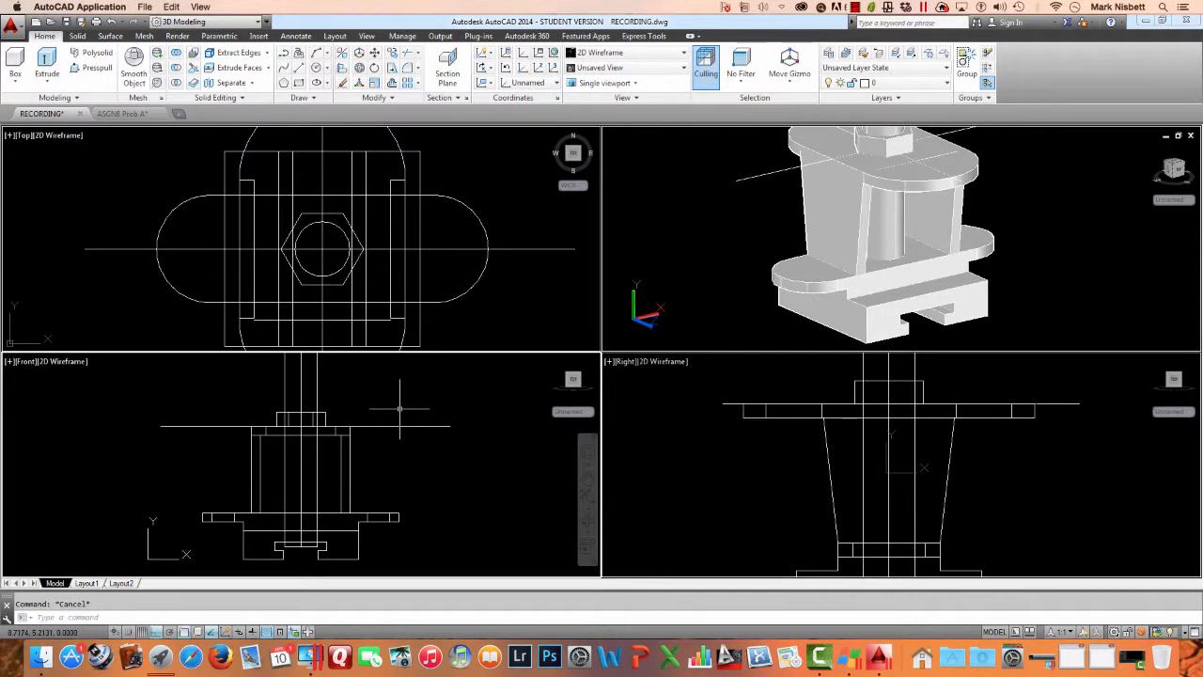
{"action": "type", "text": "su"}
{"action": "key", "text": "Return"}
{"action": "left_click", "coordinate": [349, 458]}
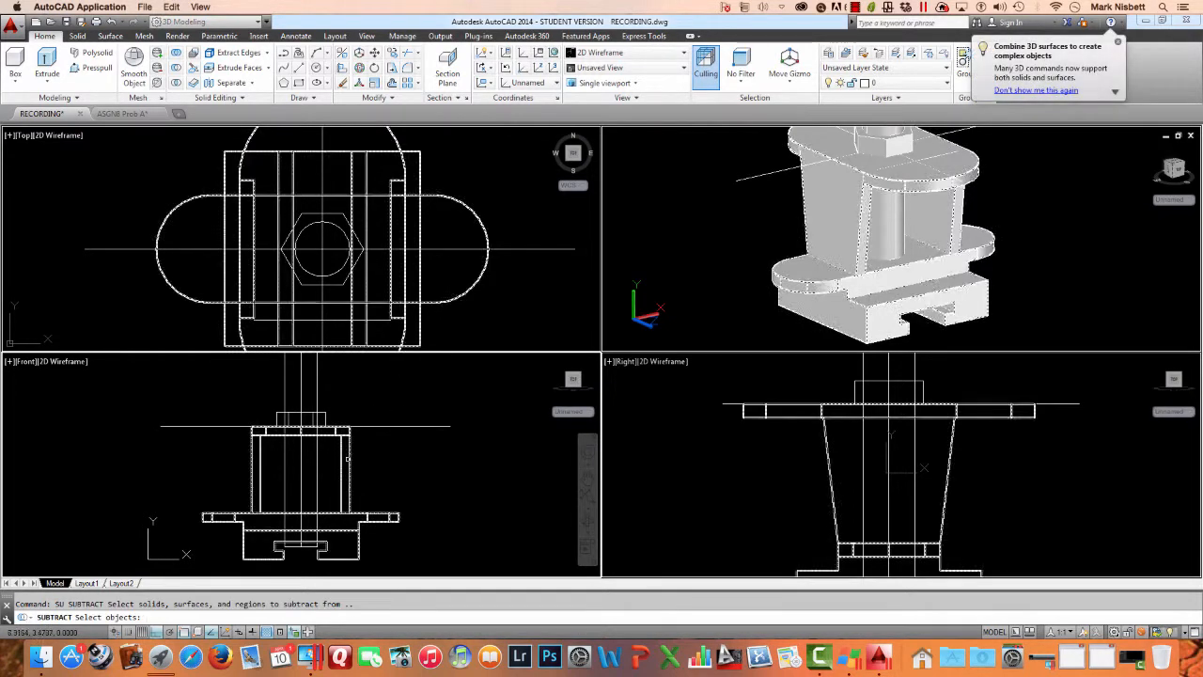
{"action": "left_click", "coordinate": [349, 459]}
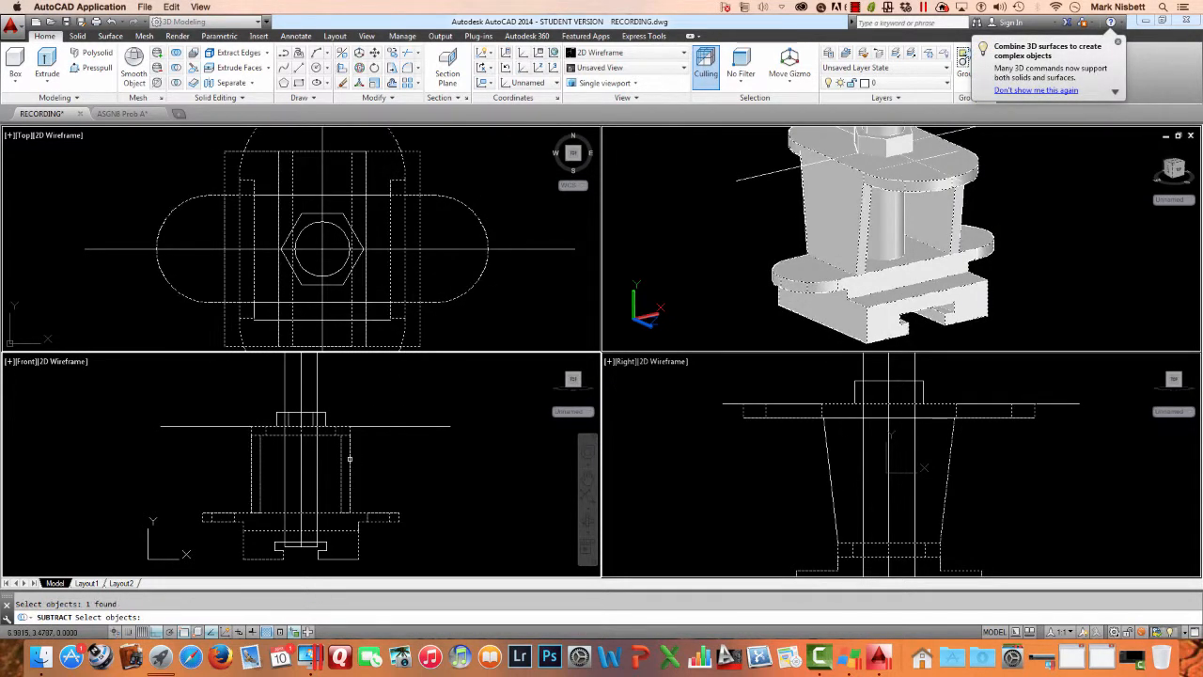
{"action": "key", "text": "Return"}
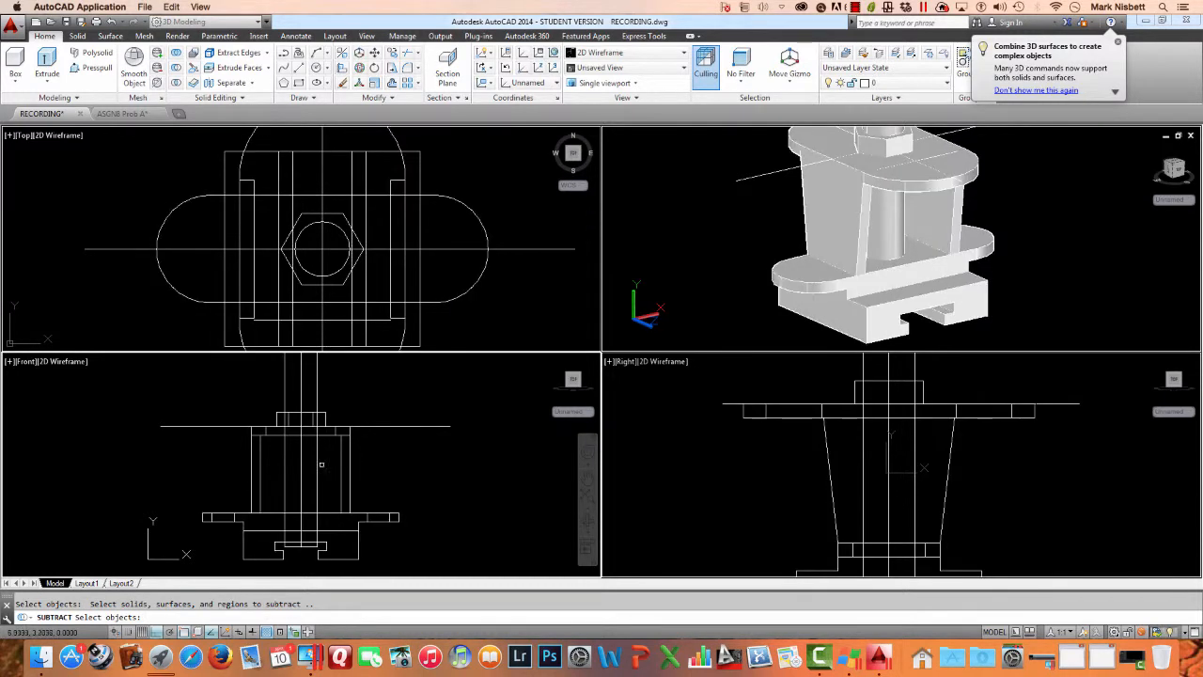
{"action": "left_click", "coordinate": [318, 465]}
{"action": "key", "text": "Return"}
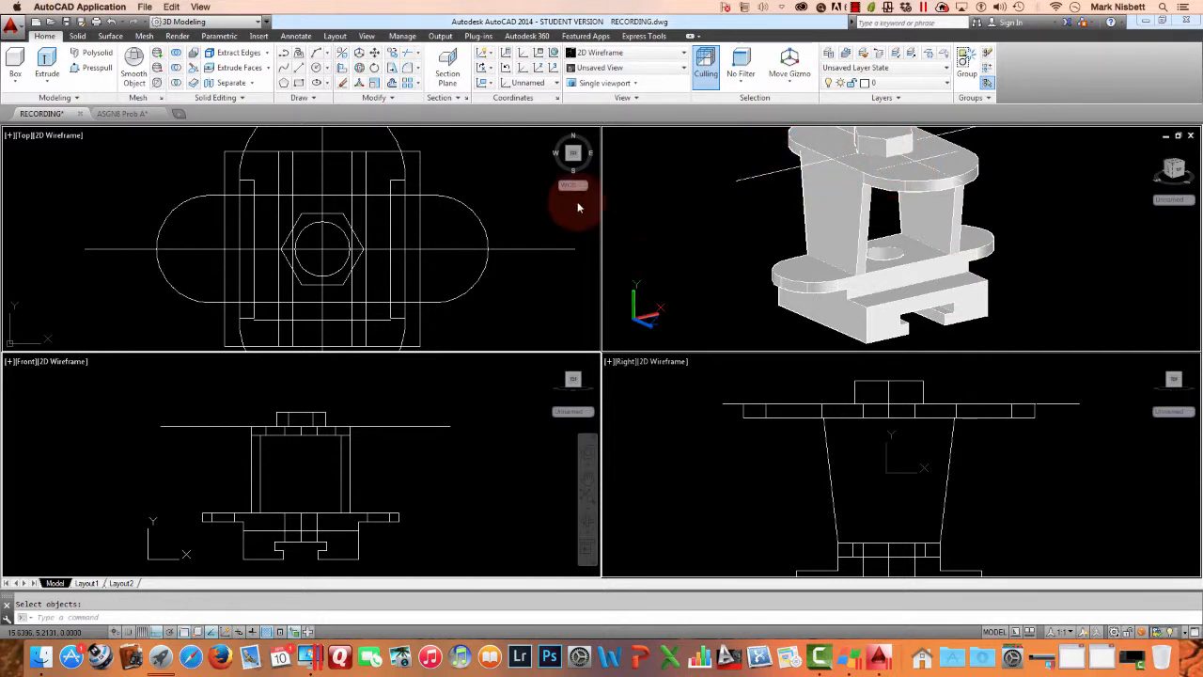
{"action": "type", "text": "u"}
{"action": "key", "text": "Return"}
Step: Union the hexagonal boss with the joined plates, uprights and base
{"action": "left_click", "coordinate": [1002, 156]}
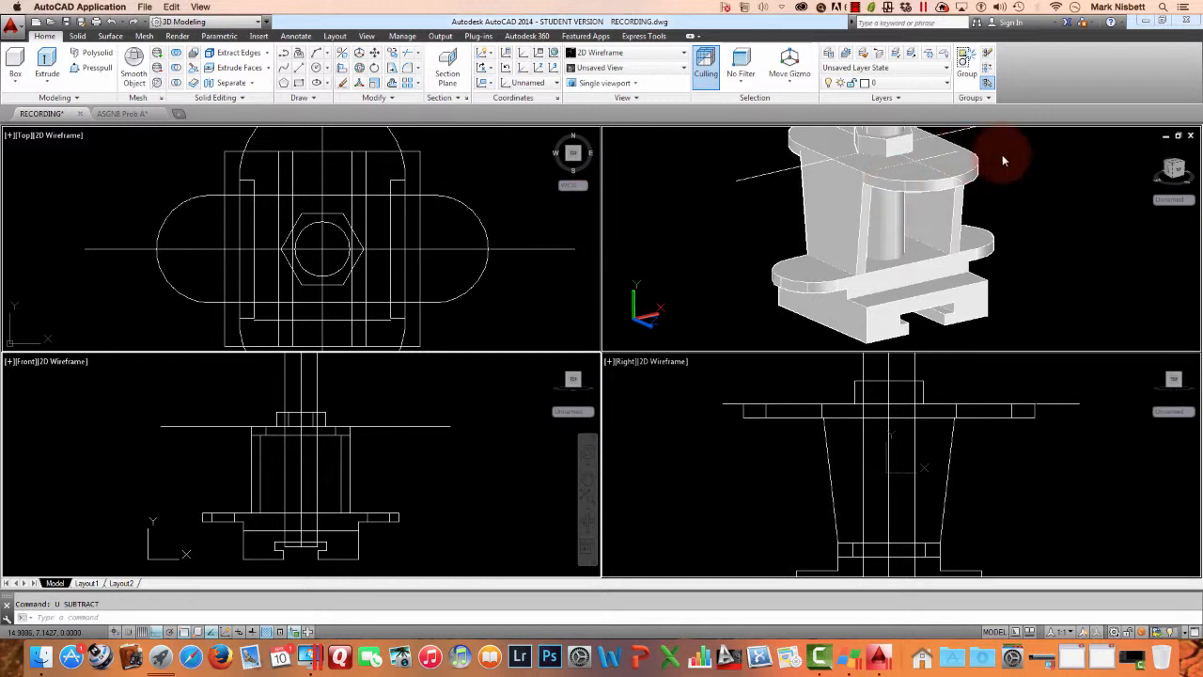
{"action": "type", "text": "un"}
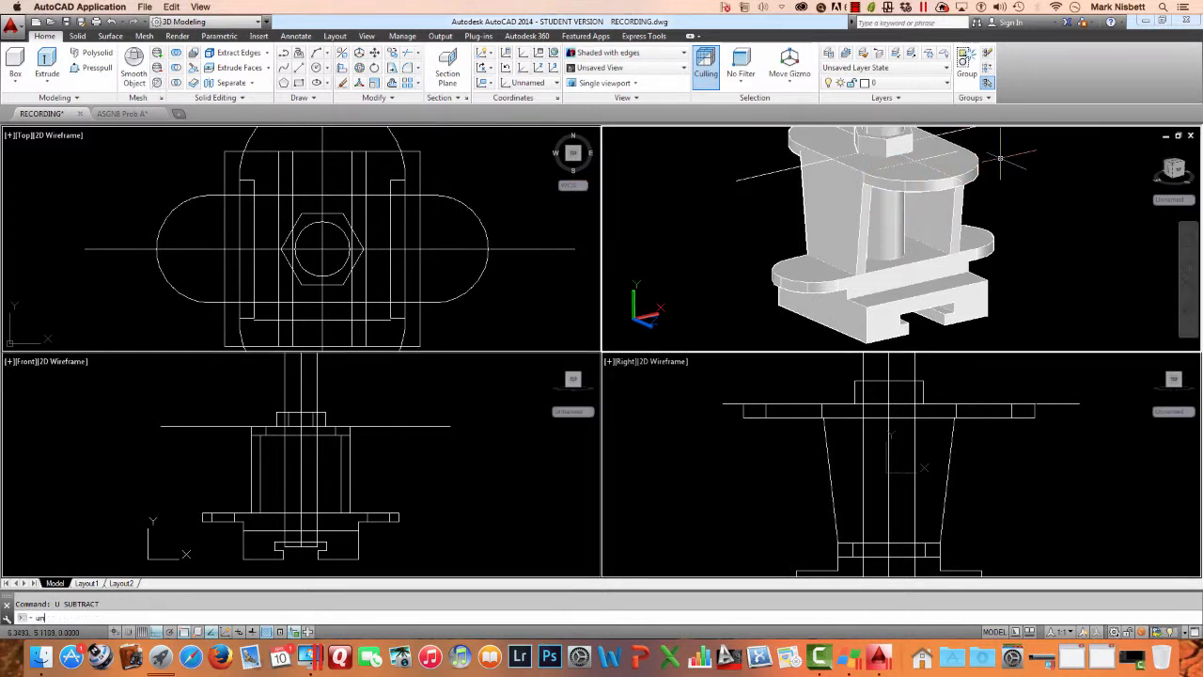
{"action": "type", "text": "i"}
{"action": "key", "text": "Return"}
{"action": "left_click", "coordinate": [959, 174]}
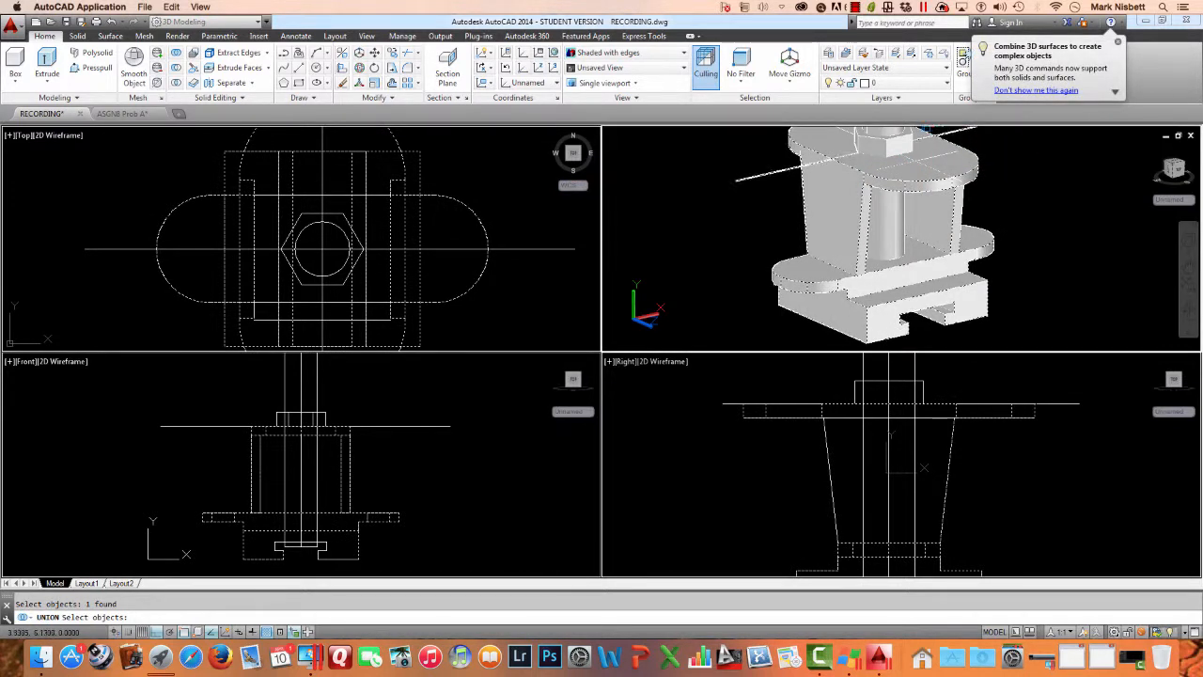
{"action": "left_click", "coordinate": [910, 138]}
{"action": "left_click", "coordinate": [970, 179]}
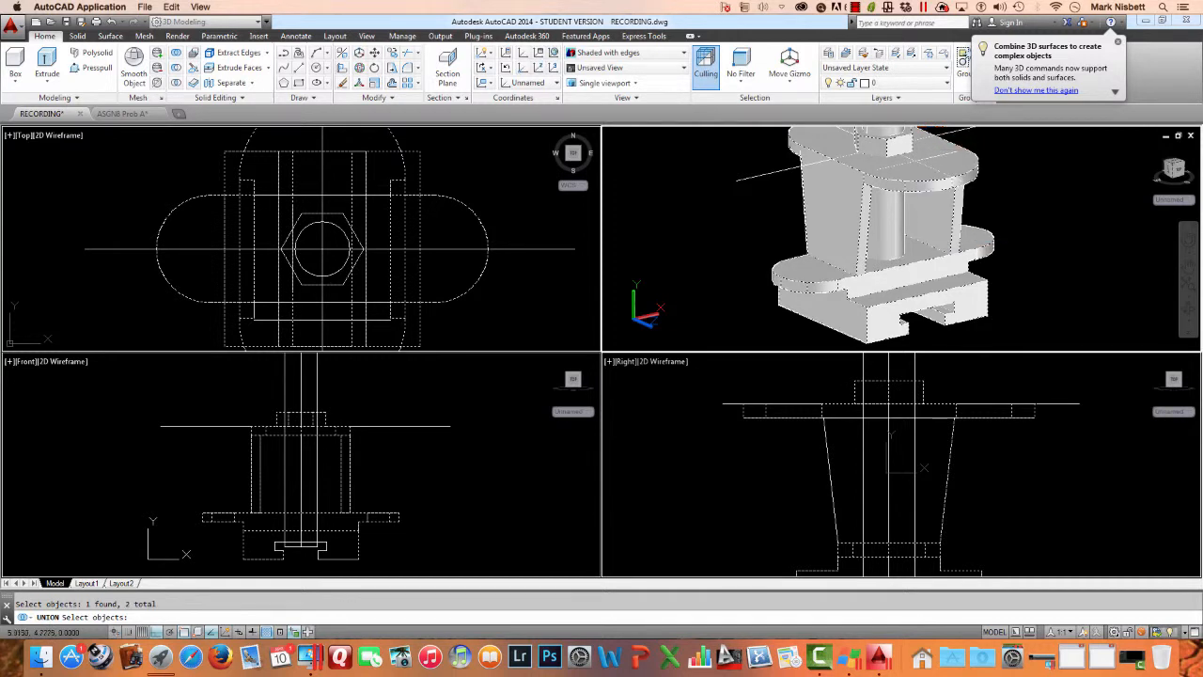
{"action": "key", "text": "Return"}
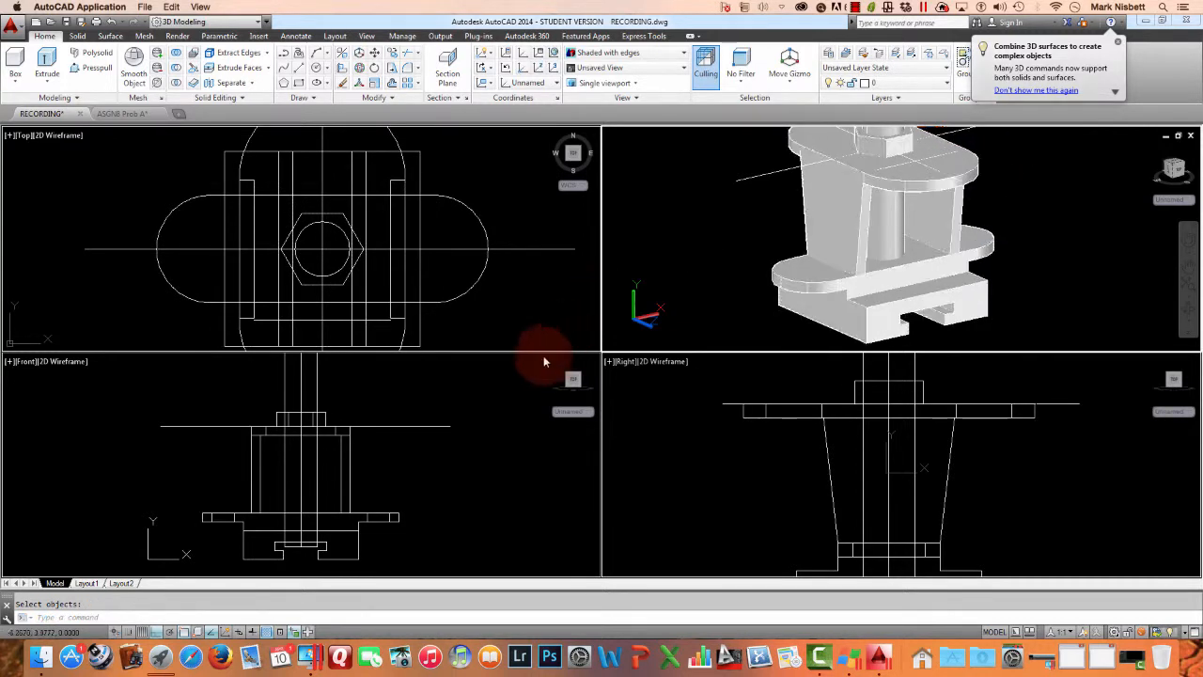
Step: Subtract the central cylinder from the combined body to cut a through hole in the hexagonal boss, top plate and base
{"action": "left_click", "coordinate": [482, 396]}
{"action": "type", "text": "su"}
{"action": "key", "text": "Return"}
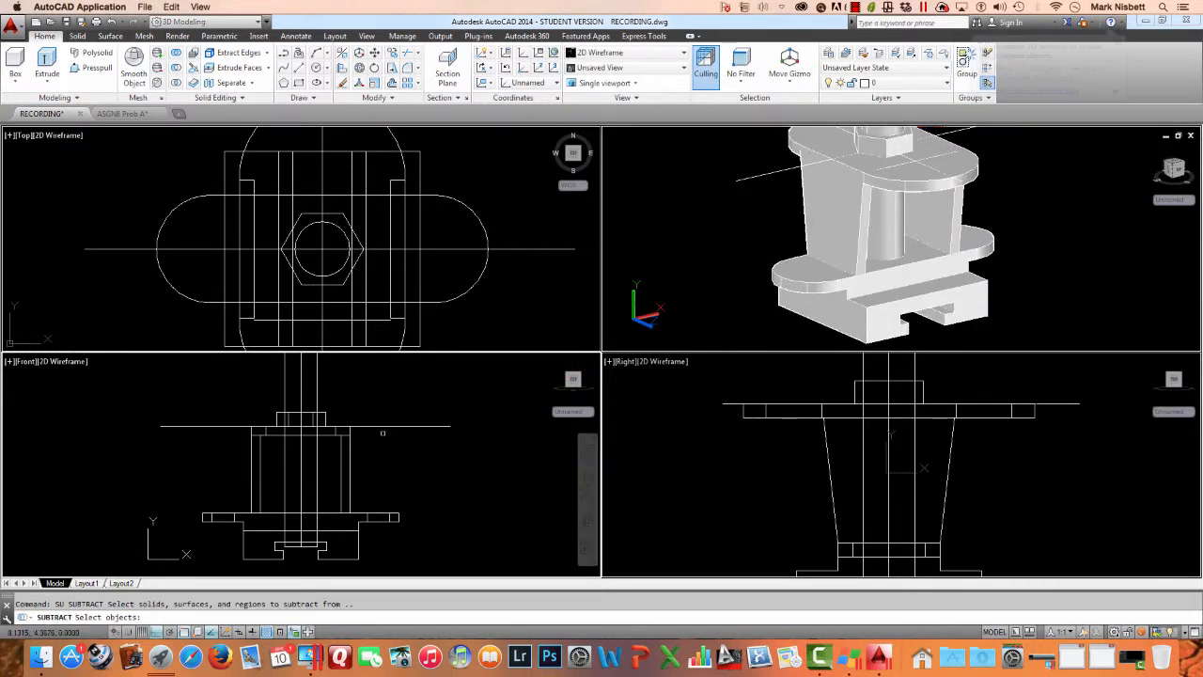
{"action": "left_click", "coordinate": [351, 452]}
{"action": "key", "text": "Return"}
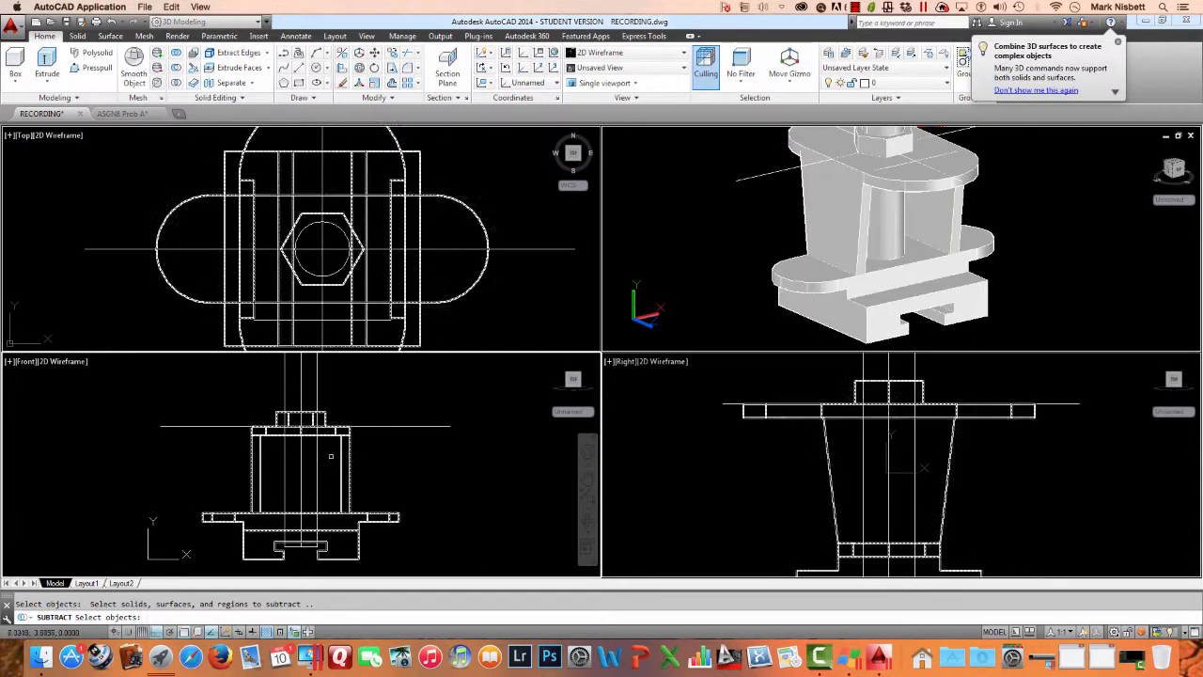
{"action": "key", "text": "Return"}
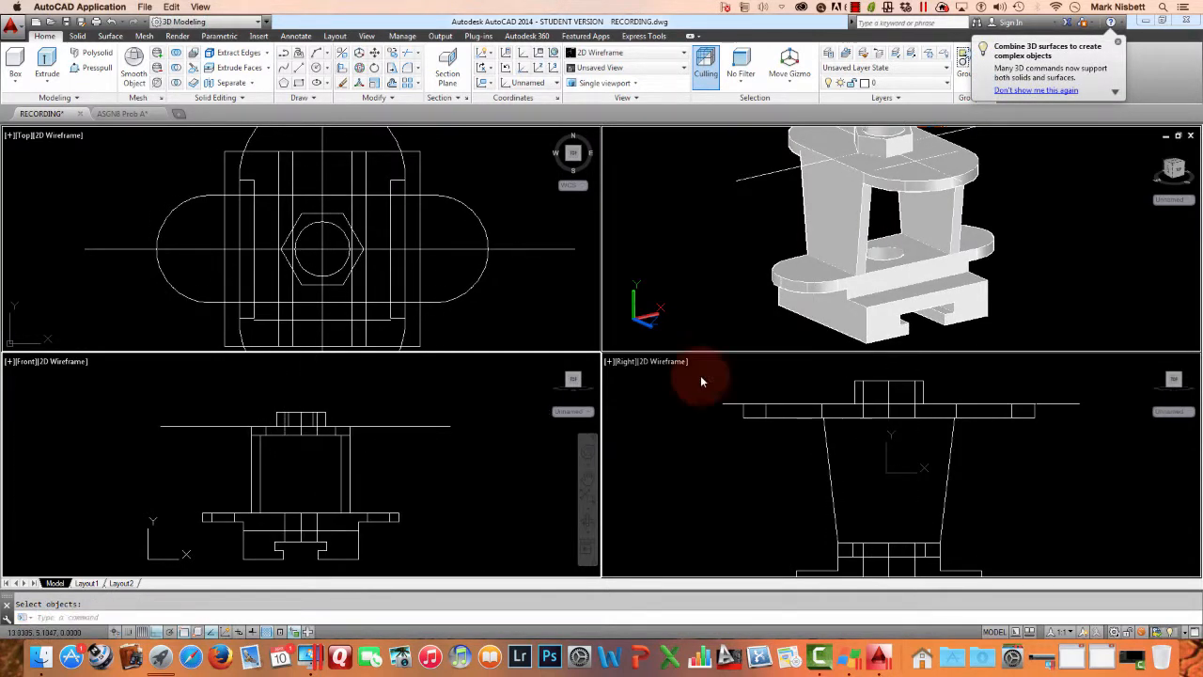
Step: Erase the horizontal construction line that crosses the top plate in the front view
{"action": "left_click", "coordinate": [1070, 233]}
{"action": "left_click", "coordinate": [783, 411]}
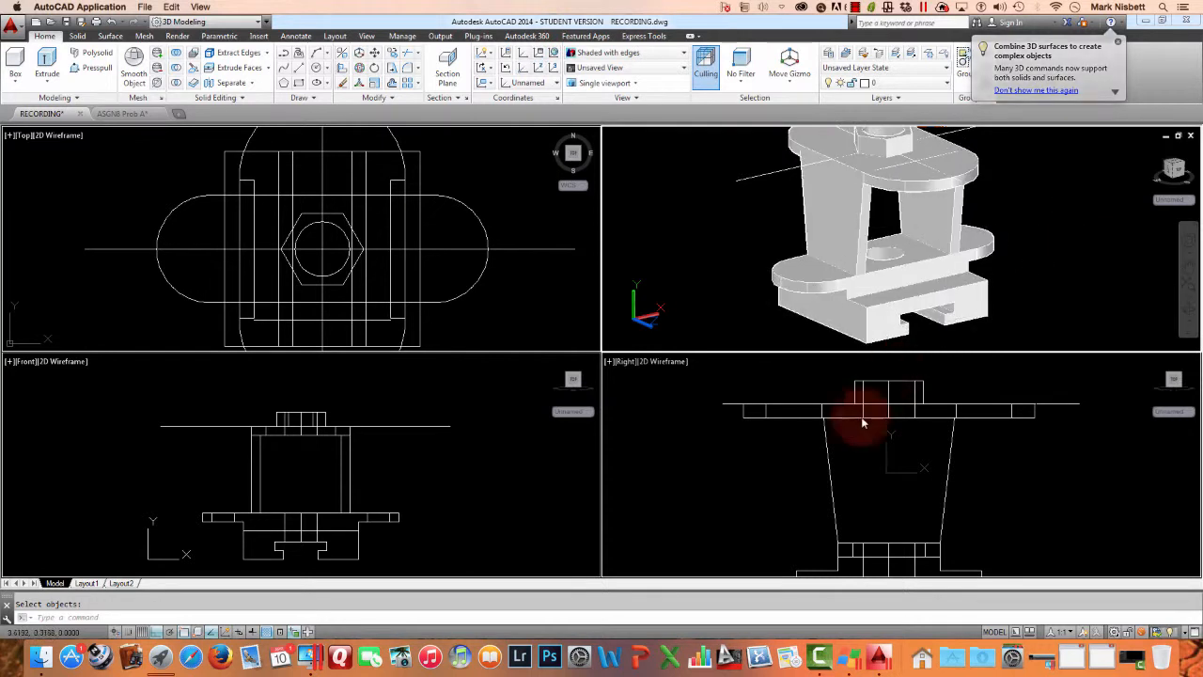
{"action": "left_click", "coordinate": [416, 456]}
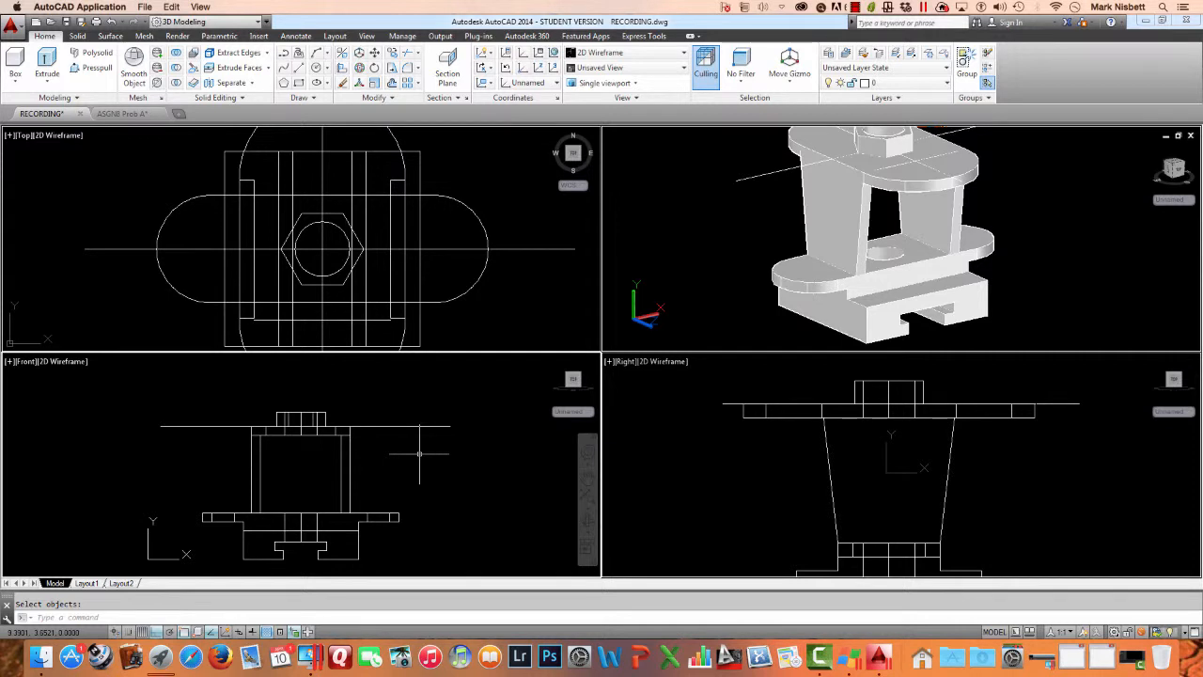
{"action": "key", "text": "Return"}
{"action": "left_click", "coordinate": [456, 449]}
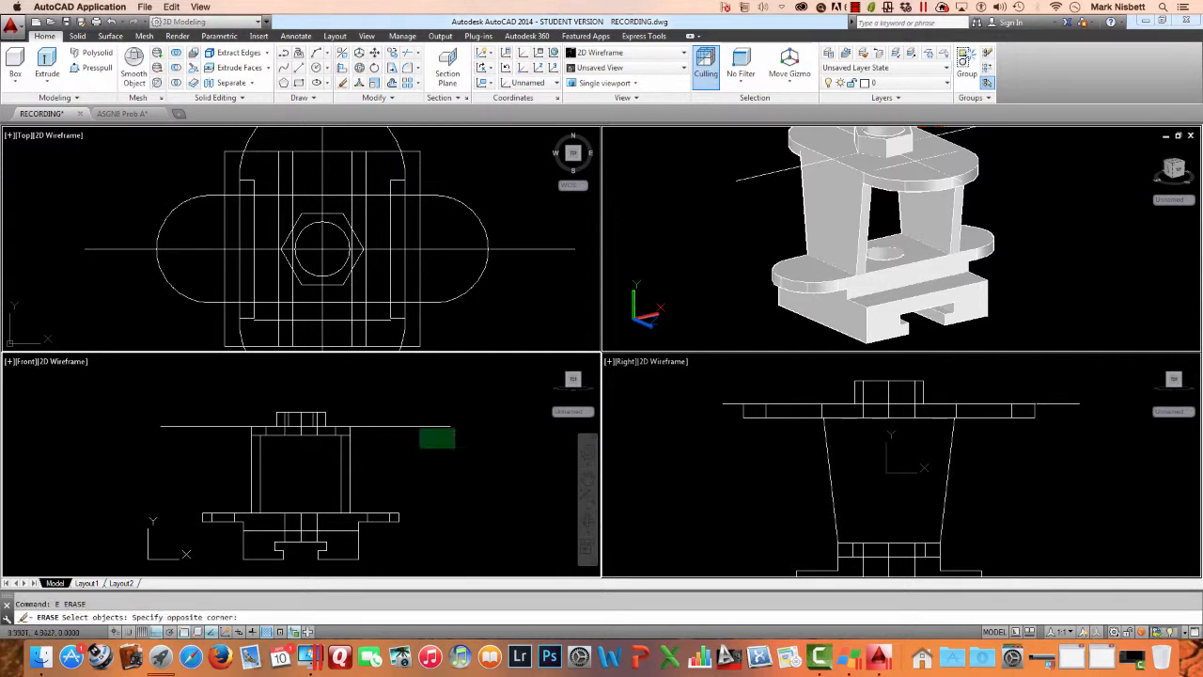
{"action": "left_click", "coordinate": [387, 405]}
{"action": "key", "text": "Return"}
Step: Erase the remaining vertical centre line that runs through the hexagonal boss in the top view
{"action": "left_click", "coordinate": [515, 261]}
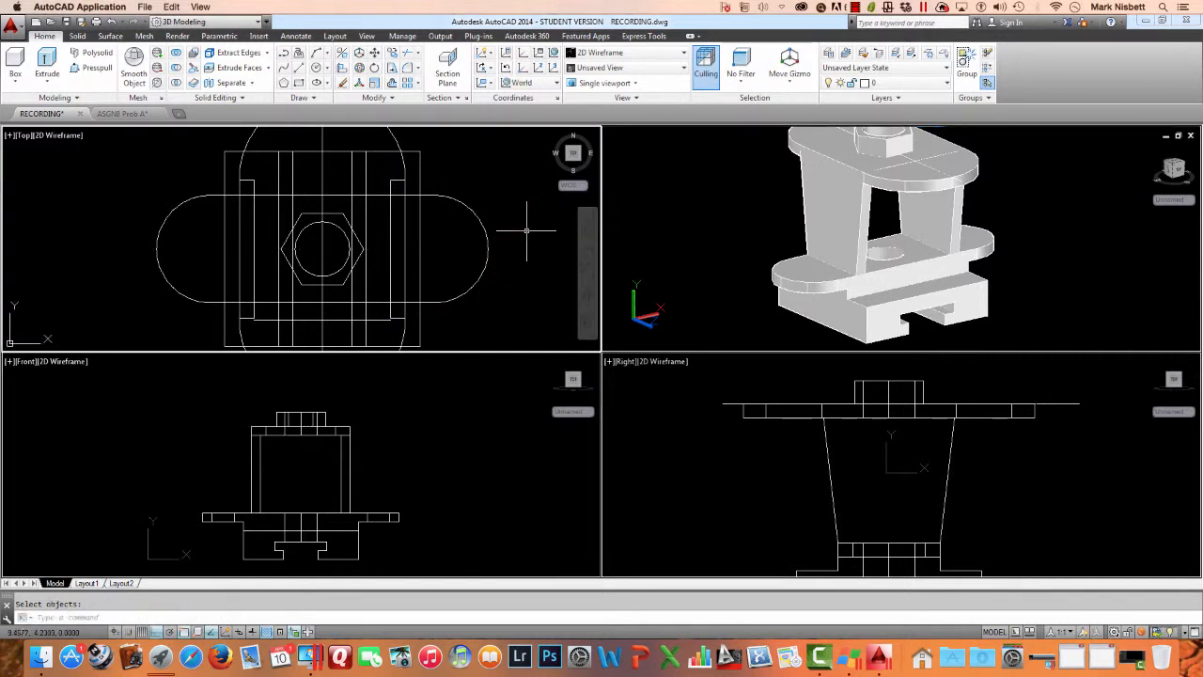
{"action": "scroll", "coordinate": [515, 228], "scroll_direction": "down", "scroll_amount": 5}
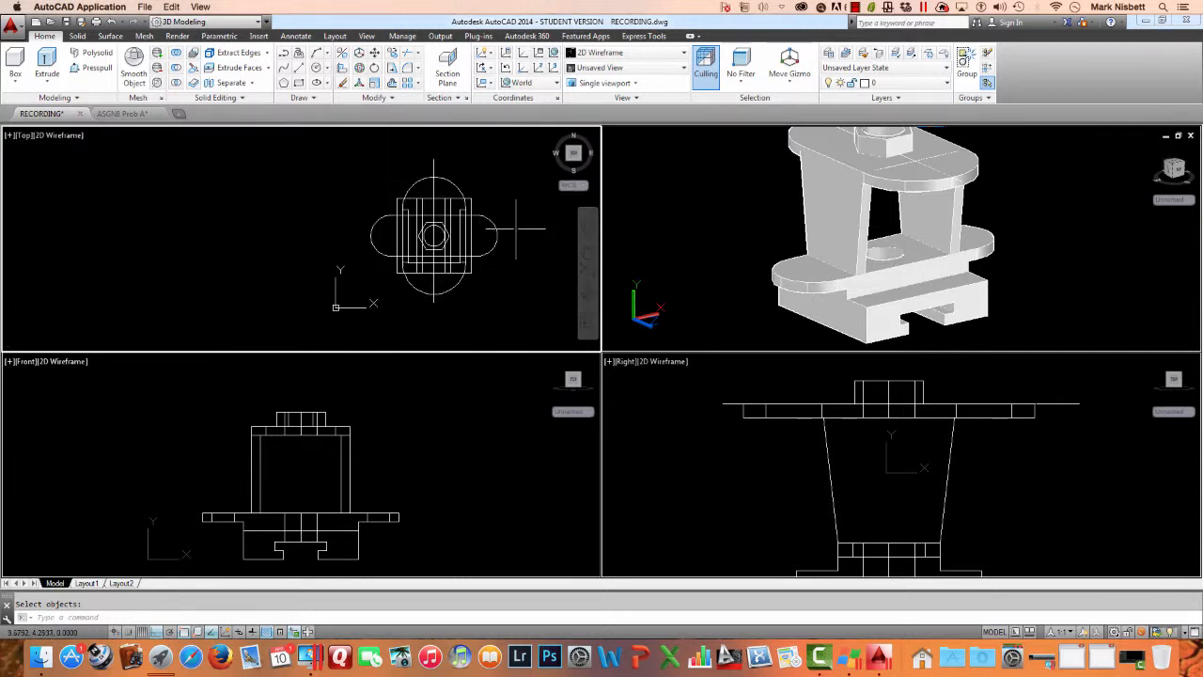
{"action": "key", "text": "Return"}
{"action": "left_click", "coordinate": [437, 143]}
{"action": "left_click", "coordinate": [424, 166]}
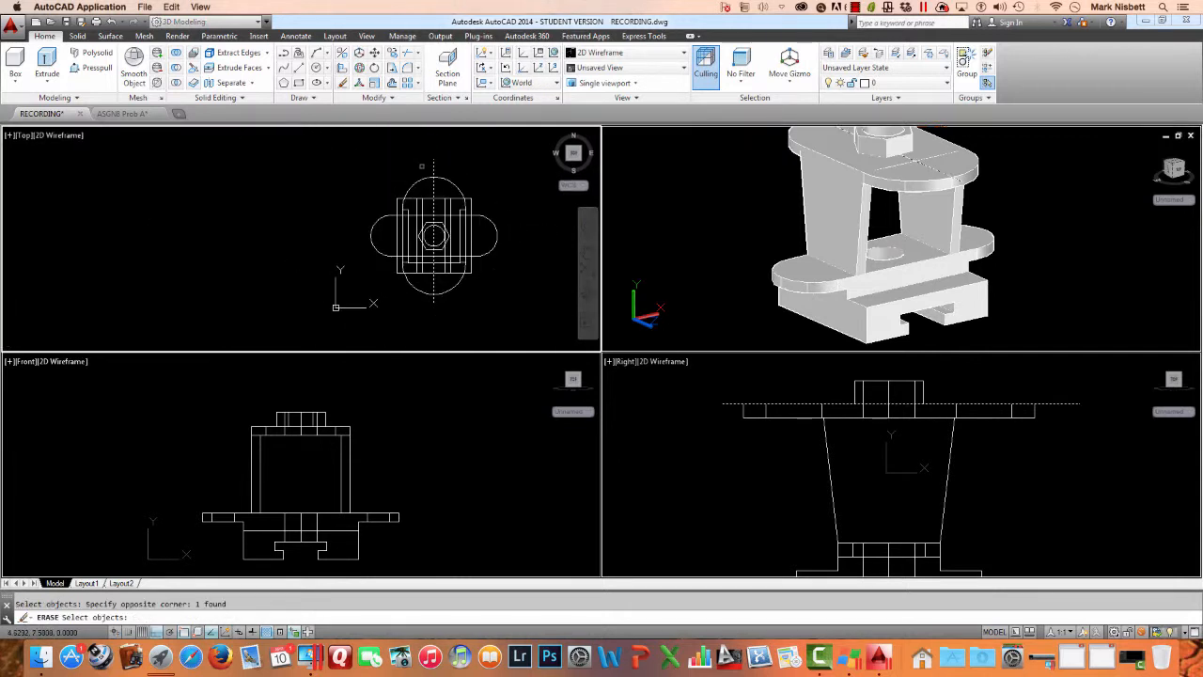
{"action": "key", "text": "Return"}
Step: Draw a closed triangular polyline from the lower plate's rounded end to the top plate's edge midpoint and down to the upright's foot
{"action": "left_click", "coordinate": [405, 409]}
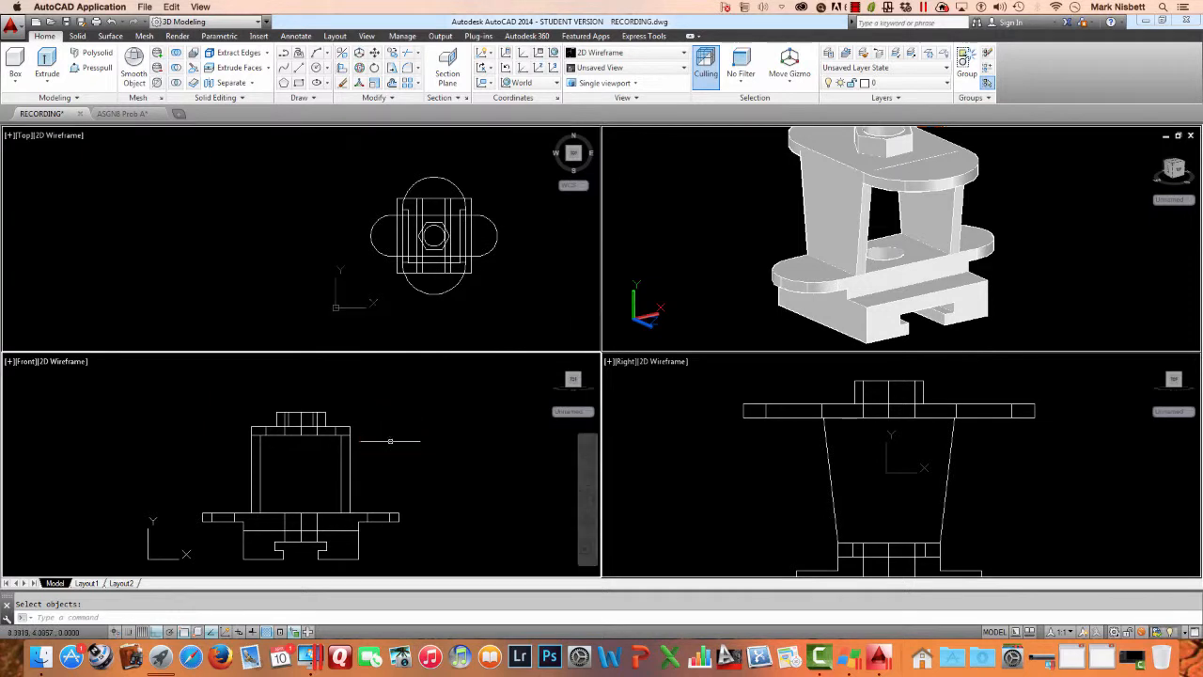
{"action": "left_click", "coordinate": [567, 368]}
{"action": "left_click", "coordinate": [750, 270]}
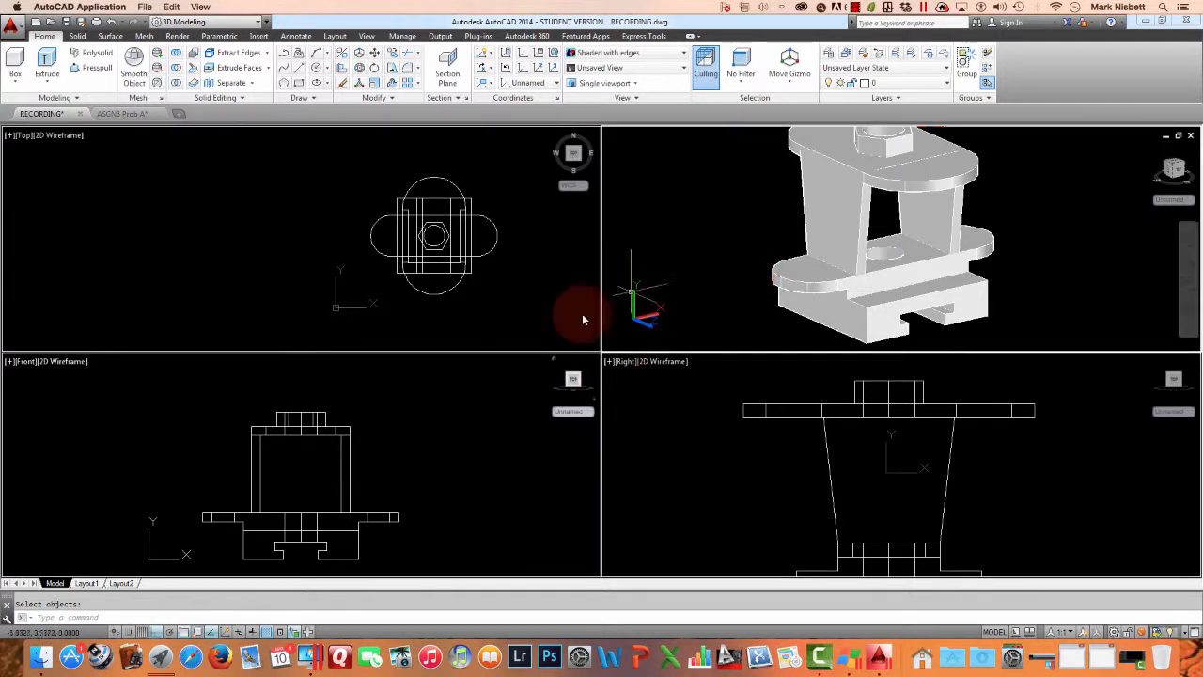
{"action": "left_click", "coordinate": [393, 458]}
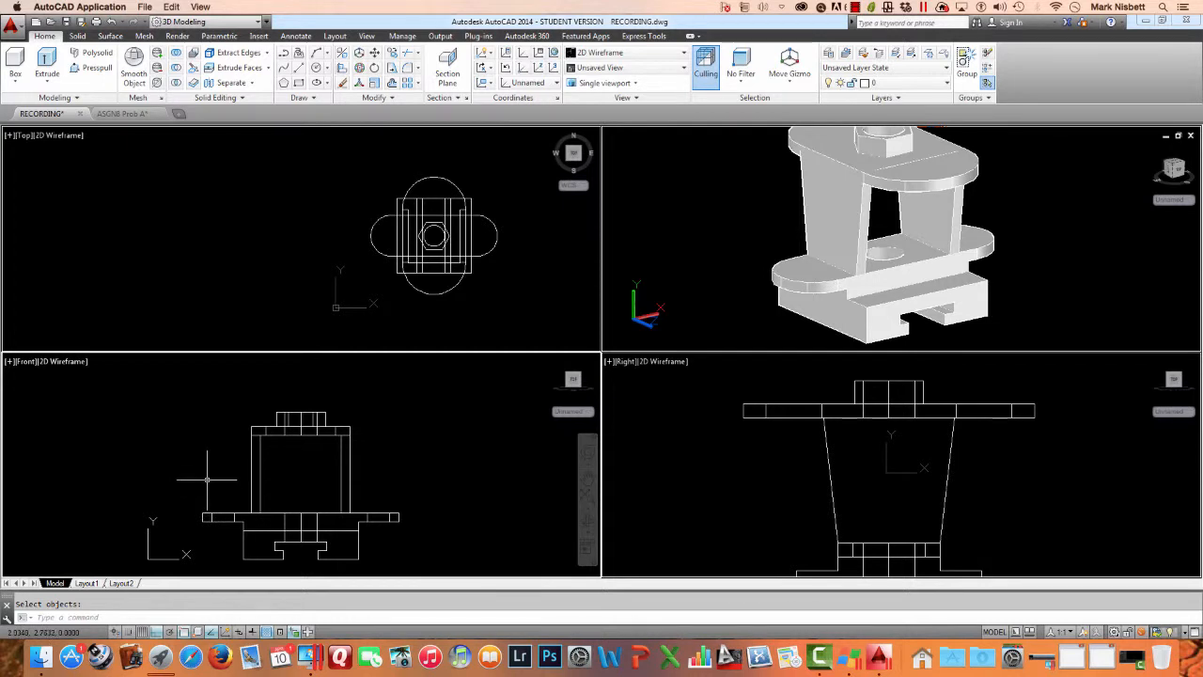
{"action": "type", "text": "pl"}
{"action": "key", "text": "Return"}
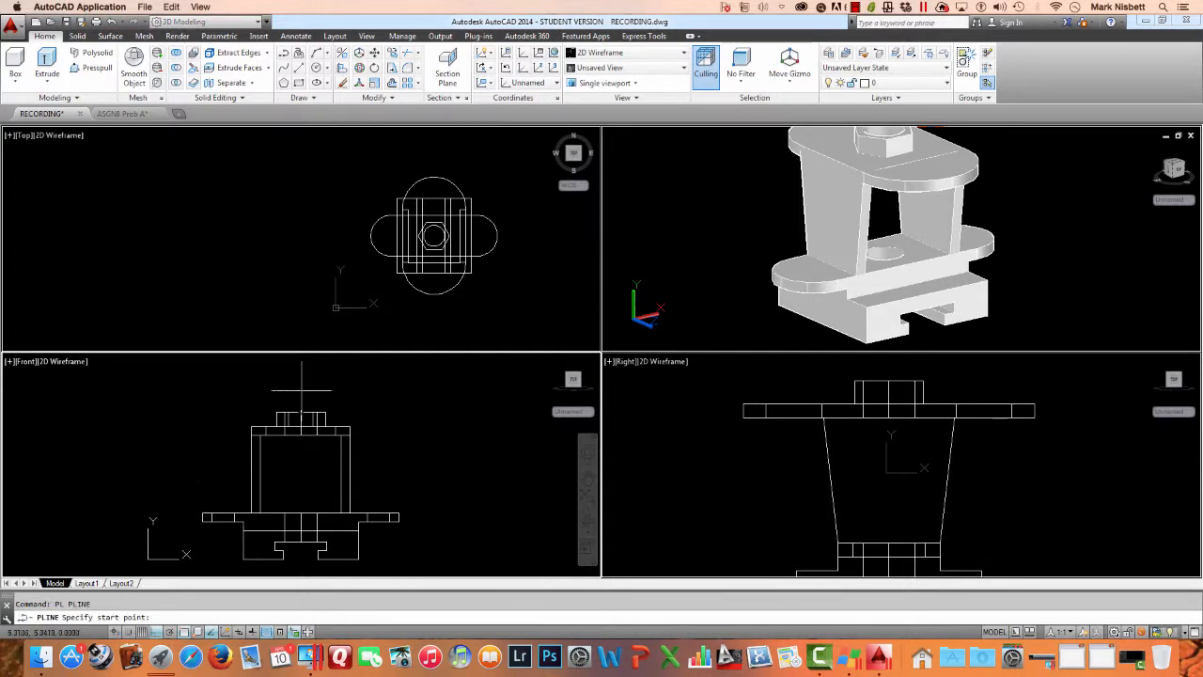
{"action": "left_click", "coordinate": [734, 307]}
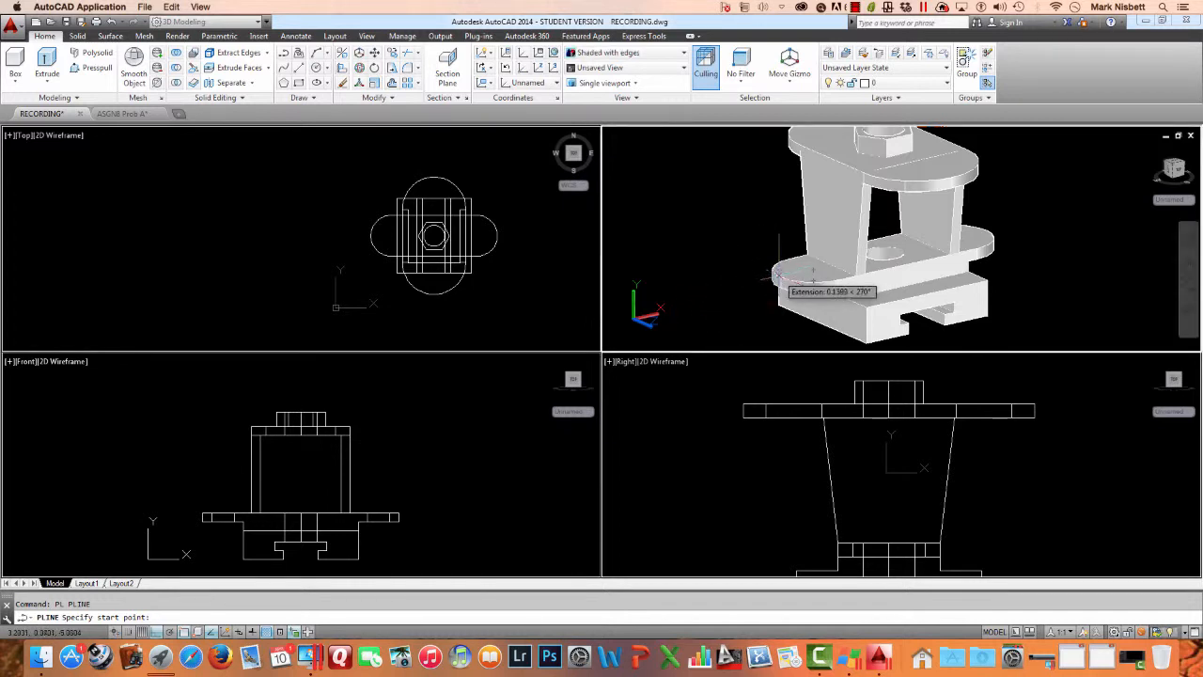
{"action": "left_click", "coordinate": [780, 276]}
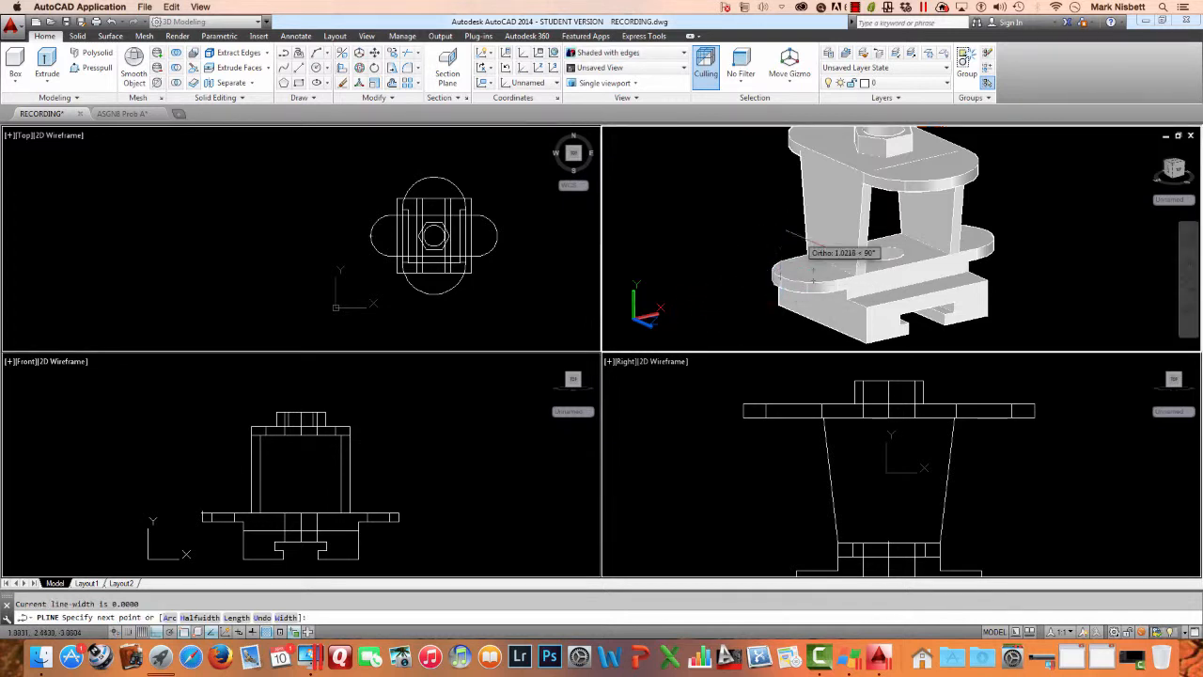
{"action": "left_click", "coordinate": [830, 160]}
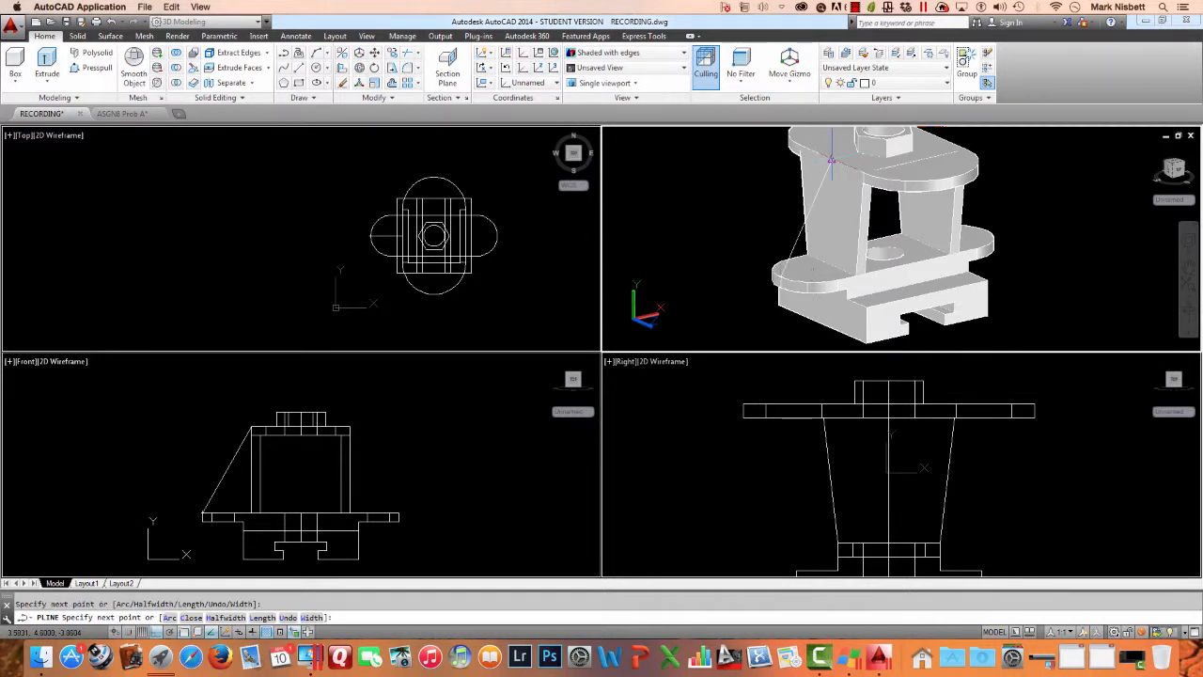
{"action": "left_click", "coordinate": [831, 267]}
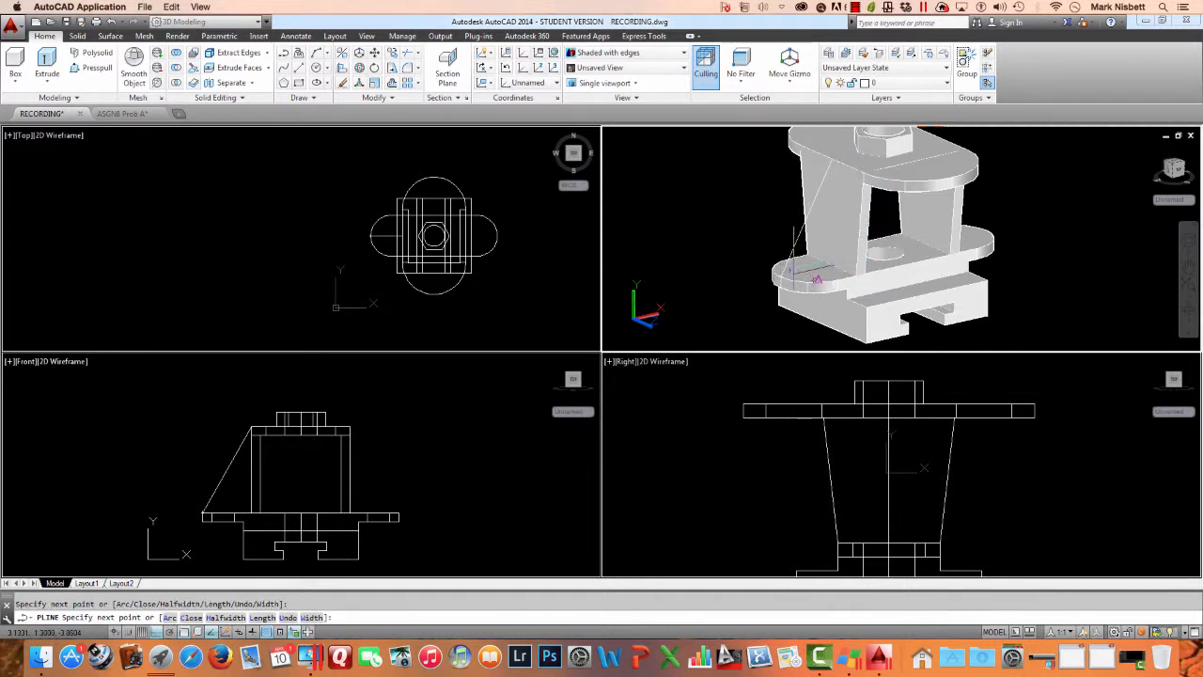
{"action": "type", "text": "cify next point or : c"}
{"action": "key", "text": "Return"}
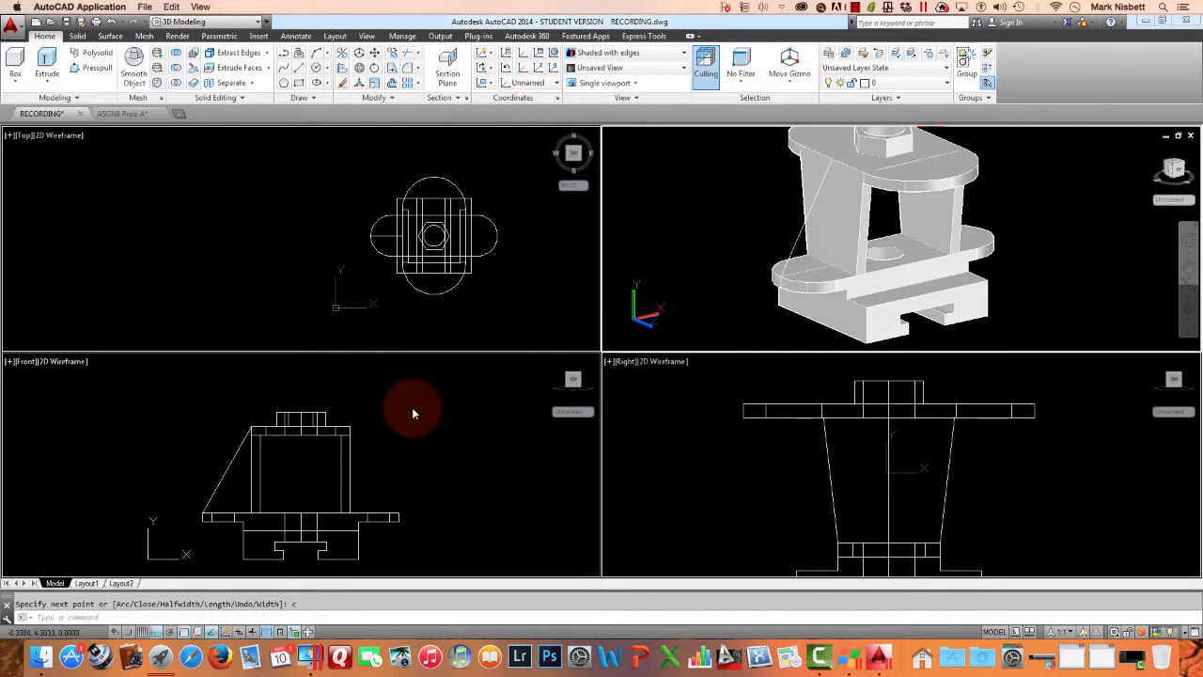
Step: Extrude the triangular rib profile by 0.3
{"action": "left_click", "coordinate": [243, 465]}
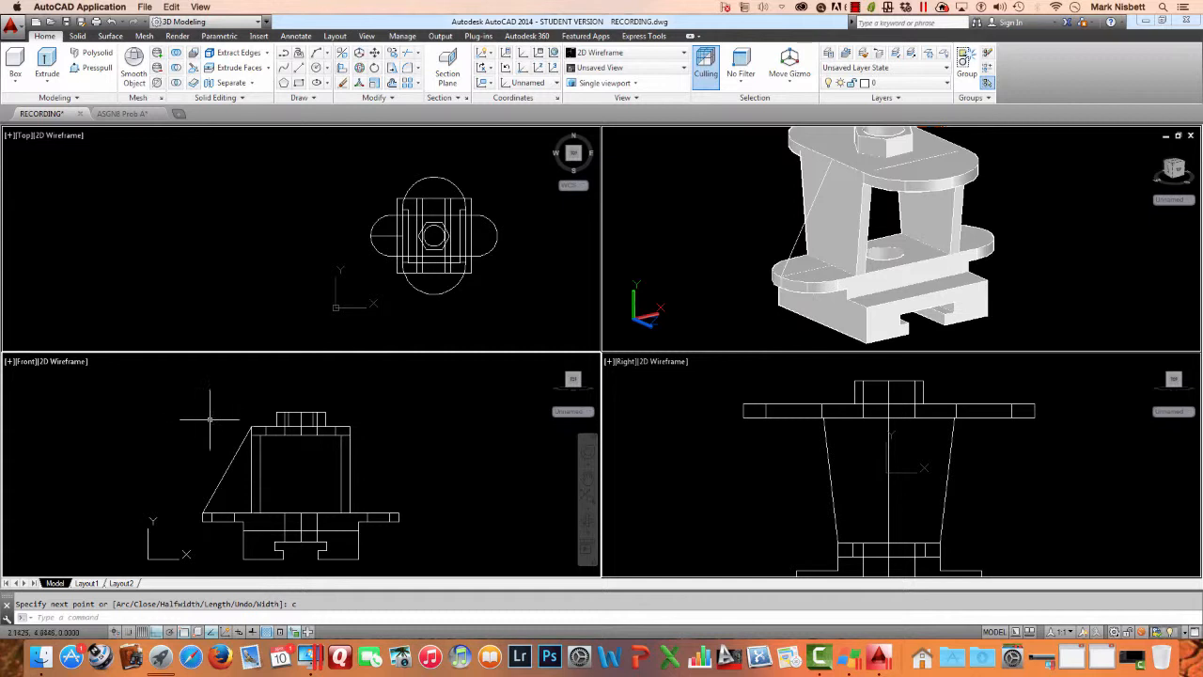
{"action": "key", "text": "Return"}
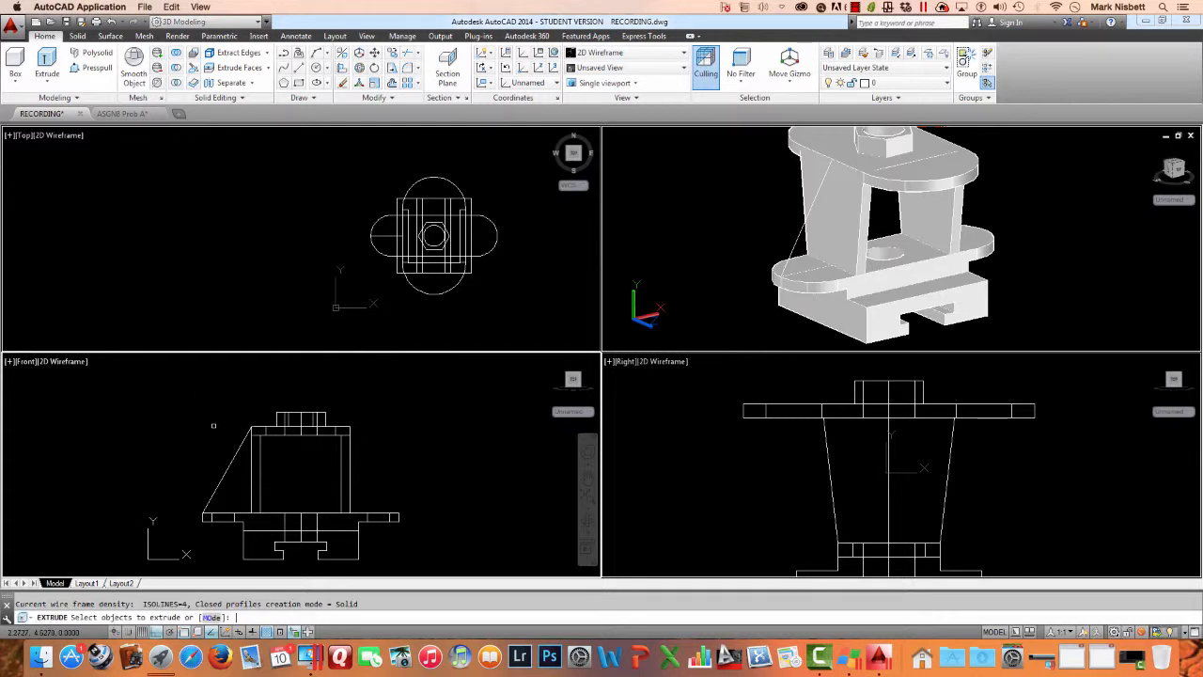
{"action": "left_click", "coordinate": [237, 447]}
{"action": "key", "text": "Return"}
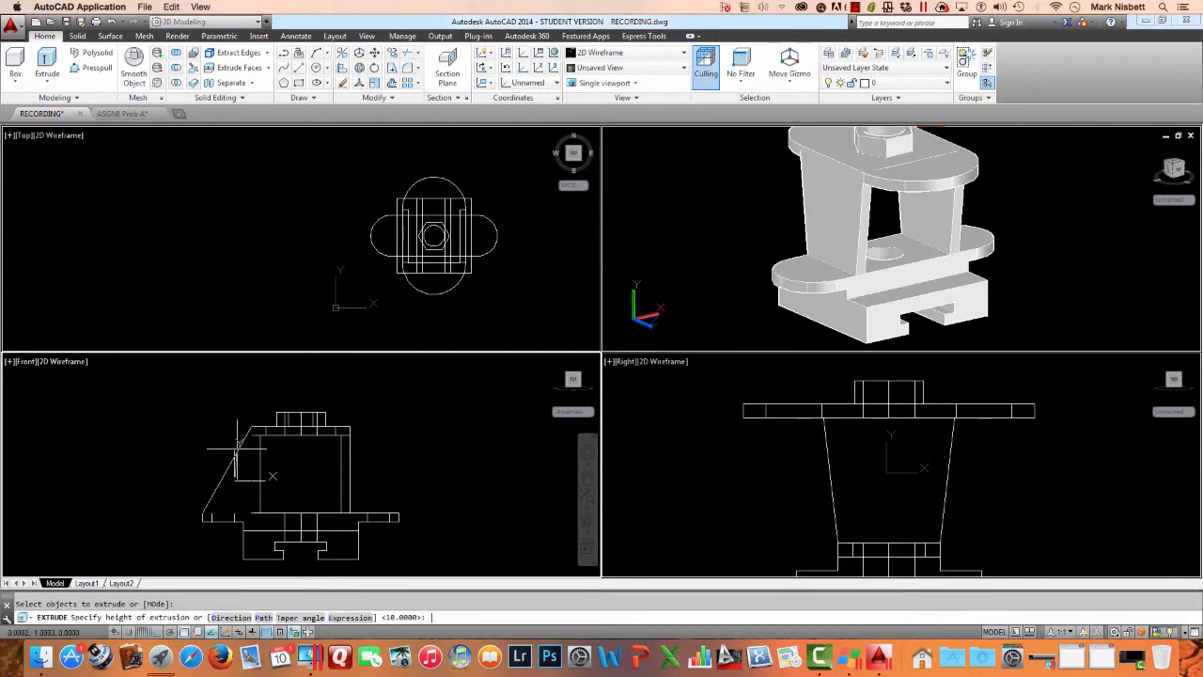
{"action": "type", "text": ".3"}
{"action": "key", "text": "Return"}
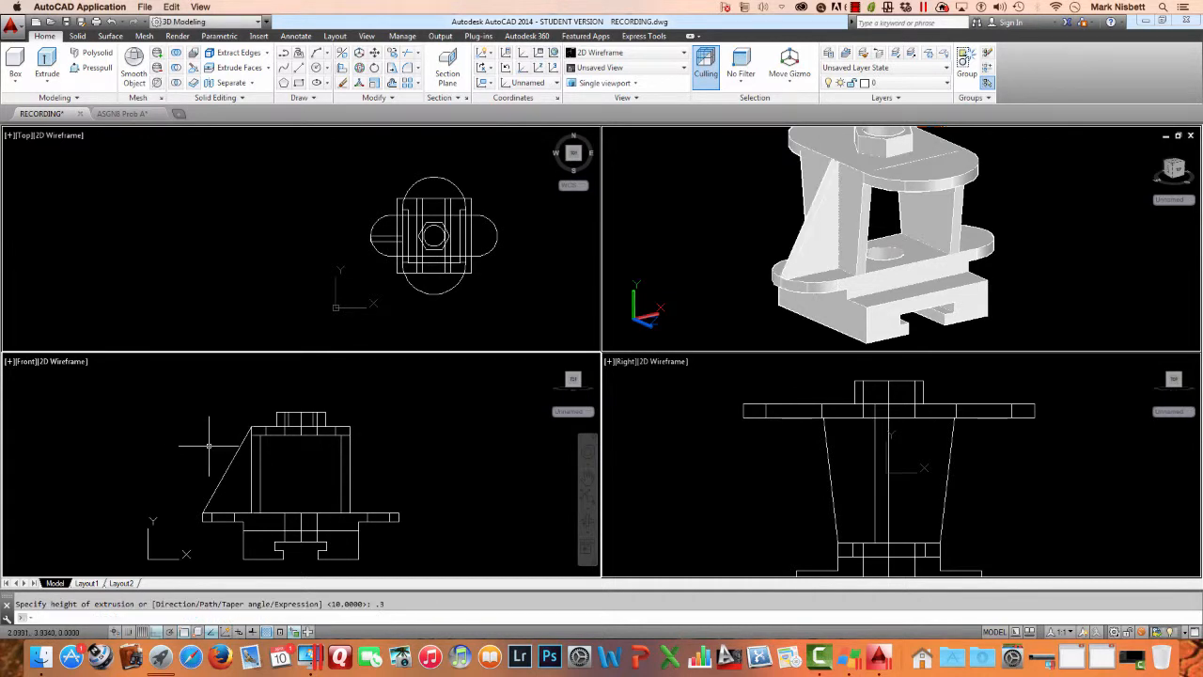
Step: Move the triangular rib 0.15 upward in the top view so it is centred on the plate's axis
{"action": "left_click", "coordinate": [417, 233]}
{"action": "scroll", "coordinate": [414, 233], "scroll_direction": "up", "scroll_amount": 8}
{"action": "scroll", "coordinate": [416, 233], "scroll_direction": "down", "scroll_amount": 6}
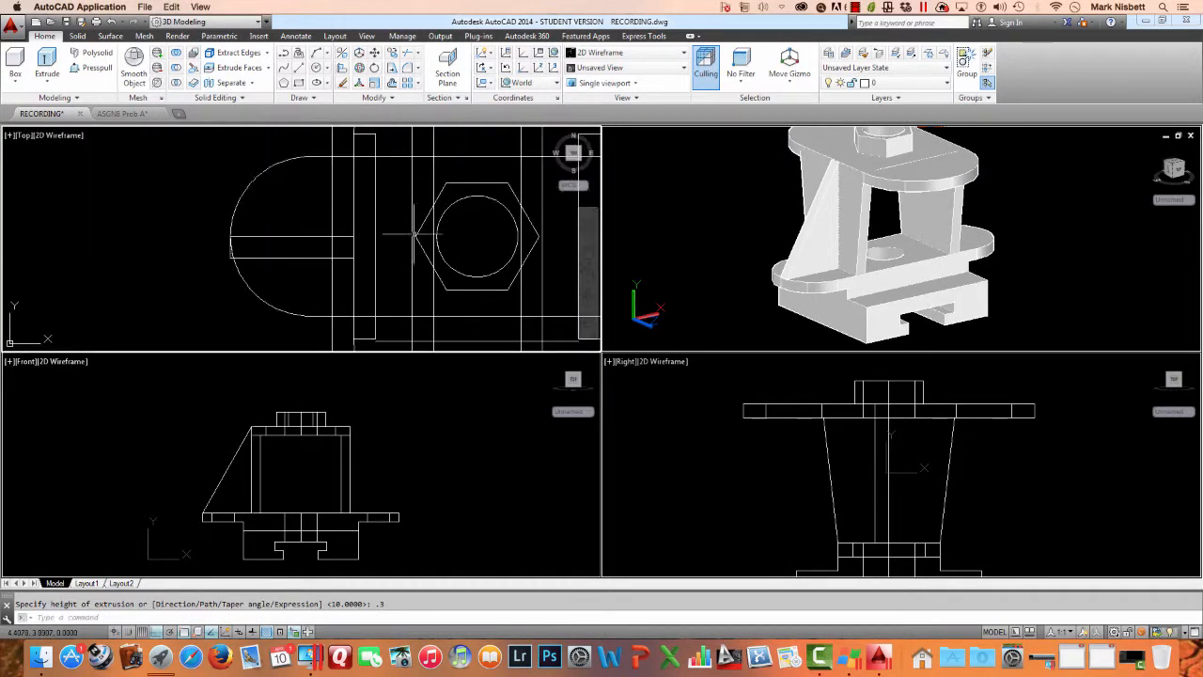
{"action": "middle_click_drag", "start_coordinate": [282, 250], "coordinate": [180, 236]}
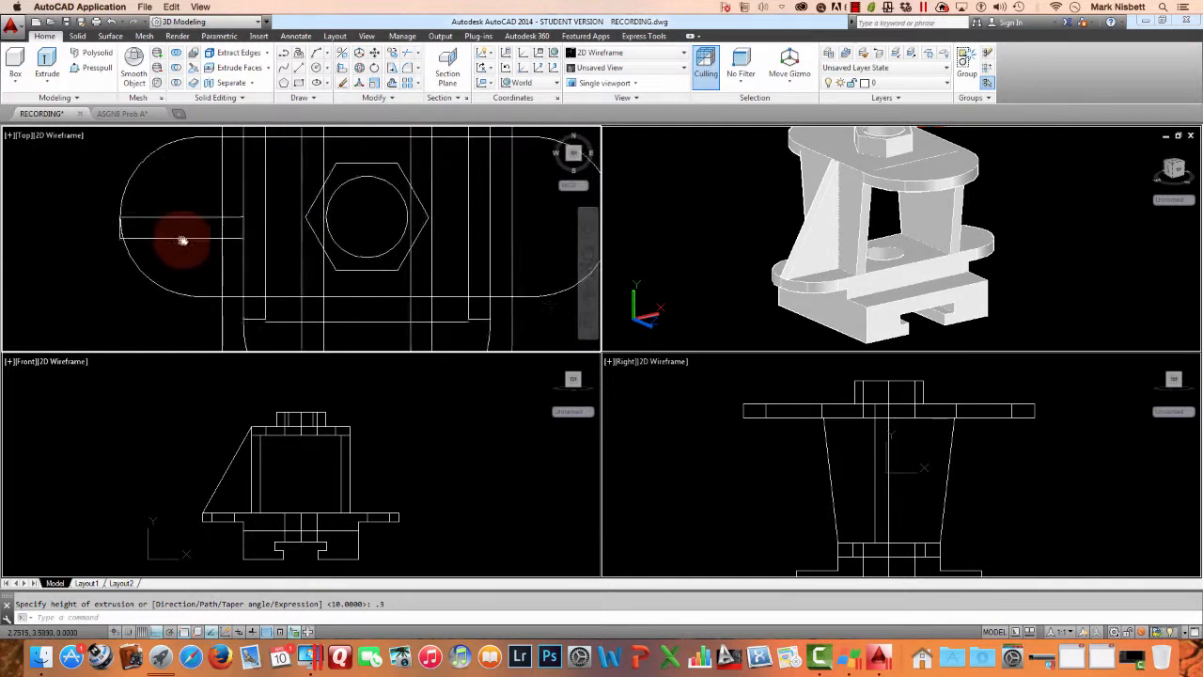
{"action": "type", "text": "m"}
{"action": "key", "text": "Return"}
{"action": "left_click", "coordinate": [202, 247]}
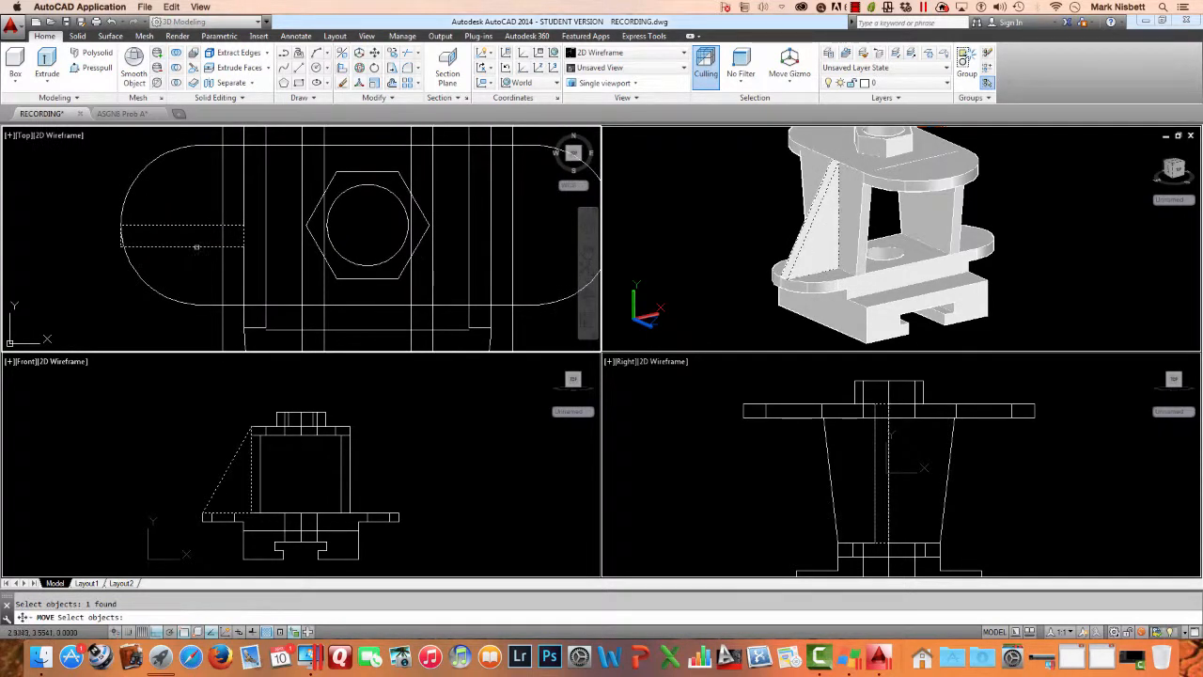
{"action": "key", "text": "Return"}
{"action": "left_click", "coordinate": [102, 282]}
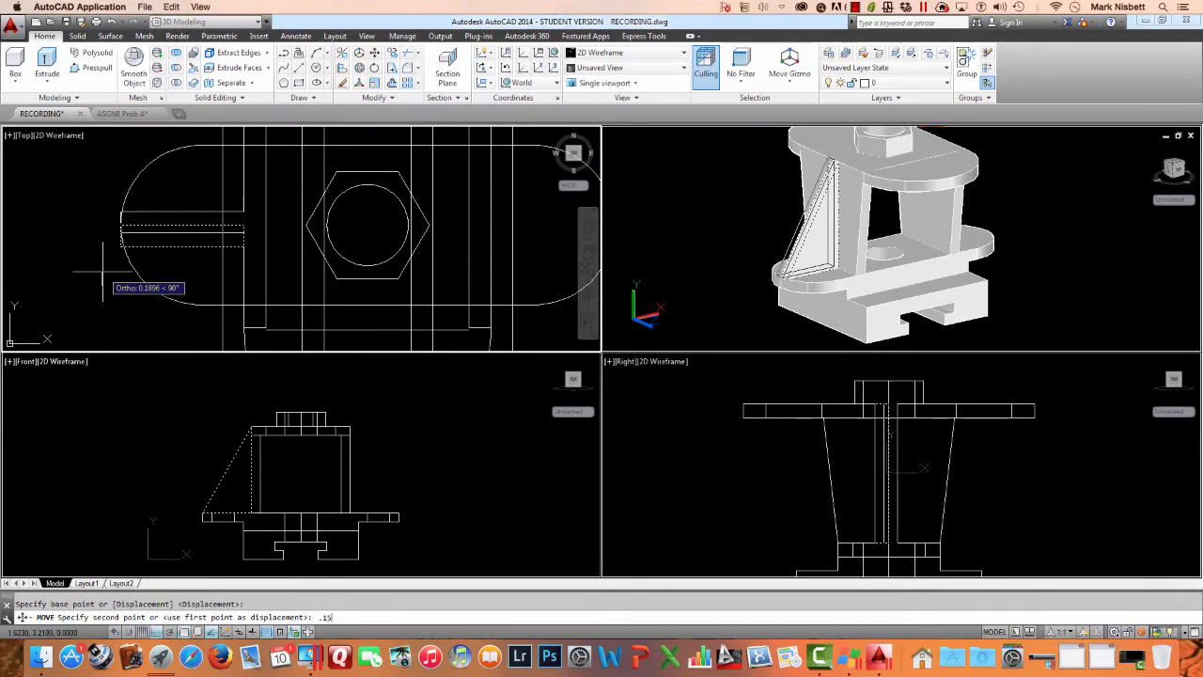
{"action": "key", "text": "Return"}
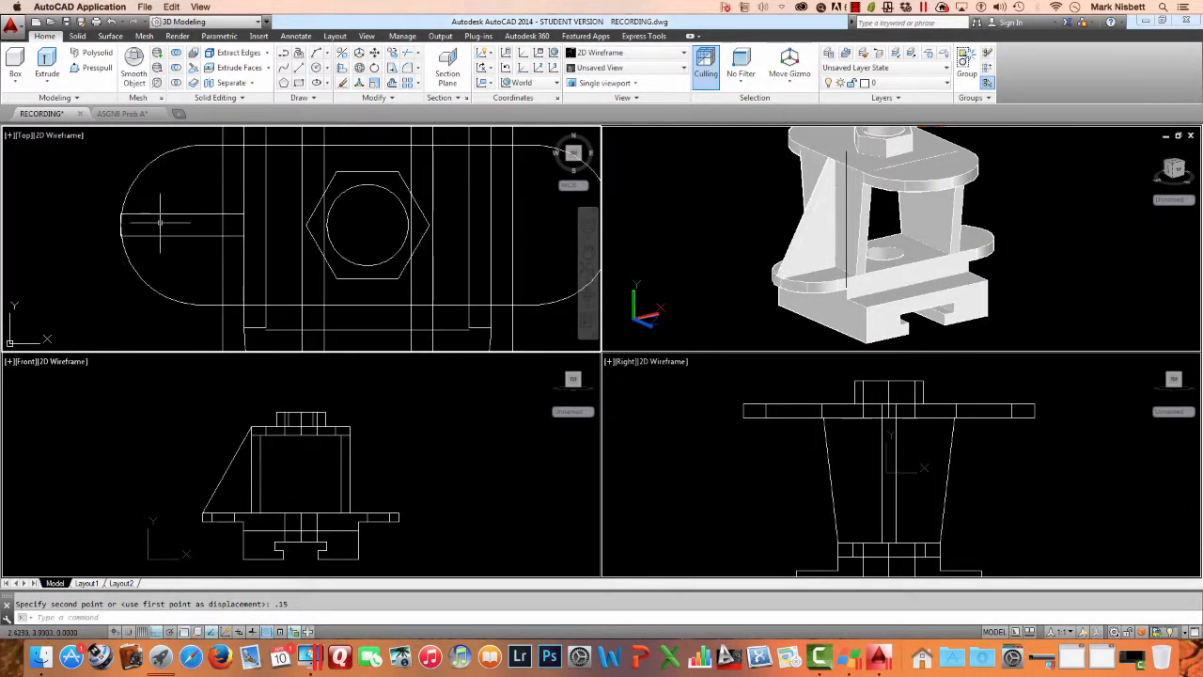
Step: Mirror the triangular rib about the vertical line through the hole's centre in the top view, keeping the original
{"action": "scroll", "coordinate": [185, 224], "scroll_direction": "down", "scroll_amount": 2}
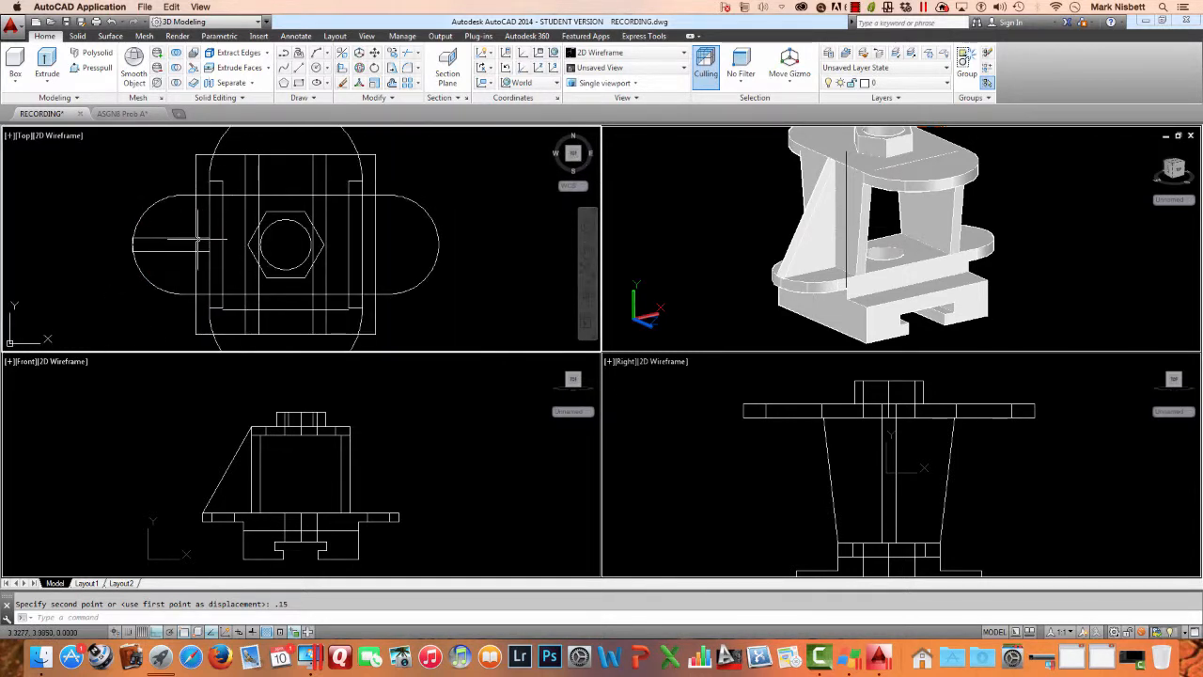
{"action": "type", "text": "mi"}
{"action": "key", "text": "Return"}
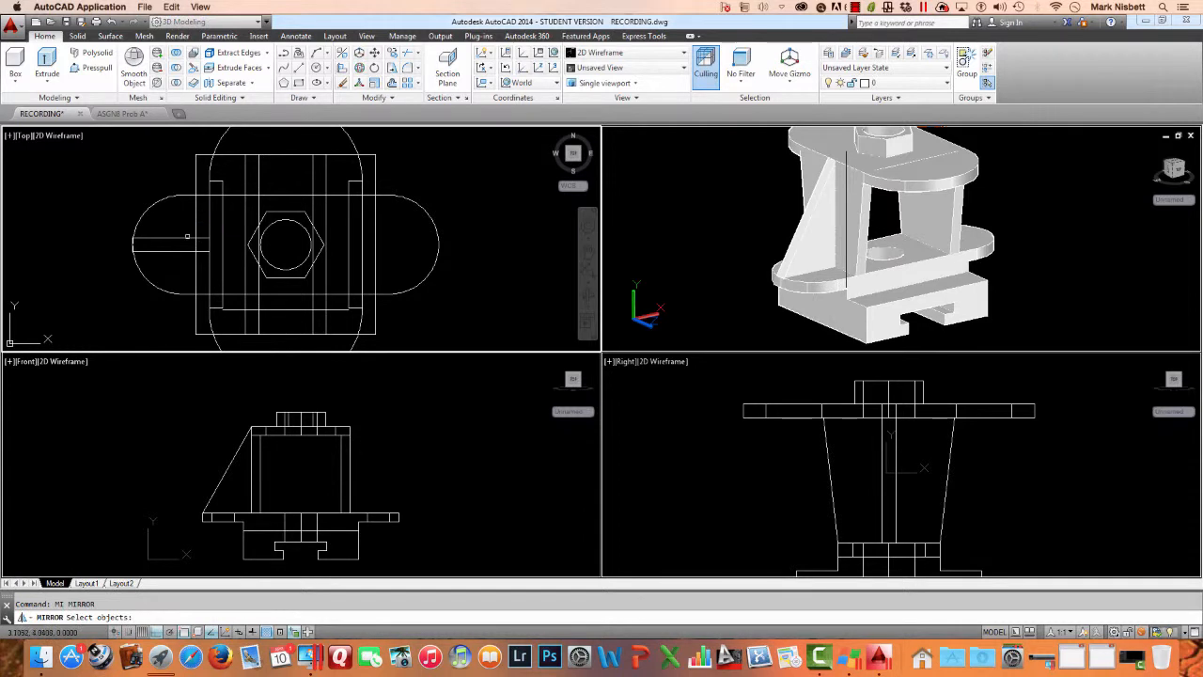
{"action": "left_click", "coordinate": [187, 237]}
{"action": "key", "text": "Return"}
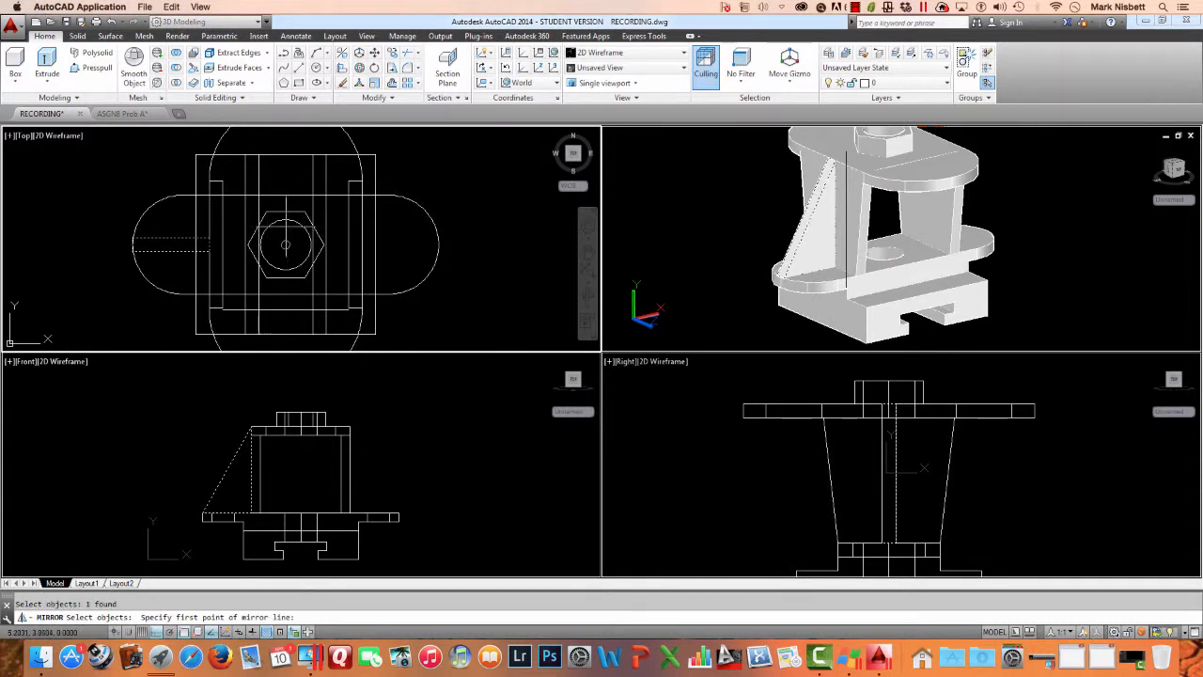
{"action": "left_click", "coordinate": [287, 245]}
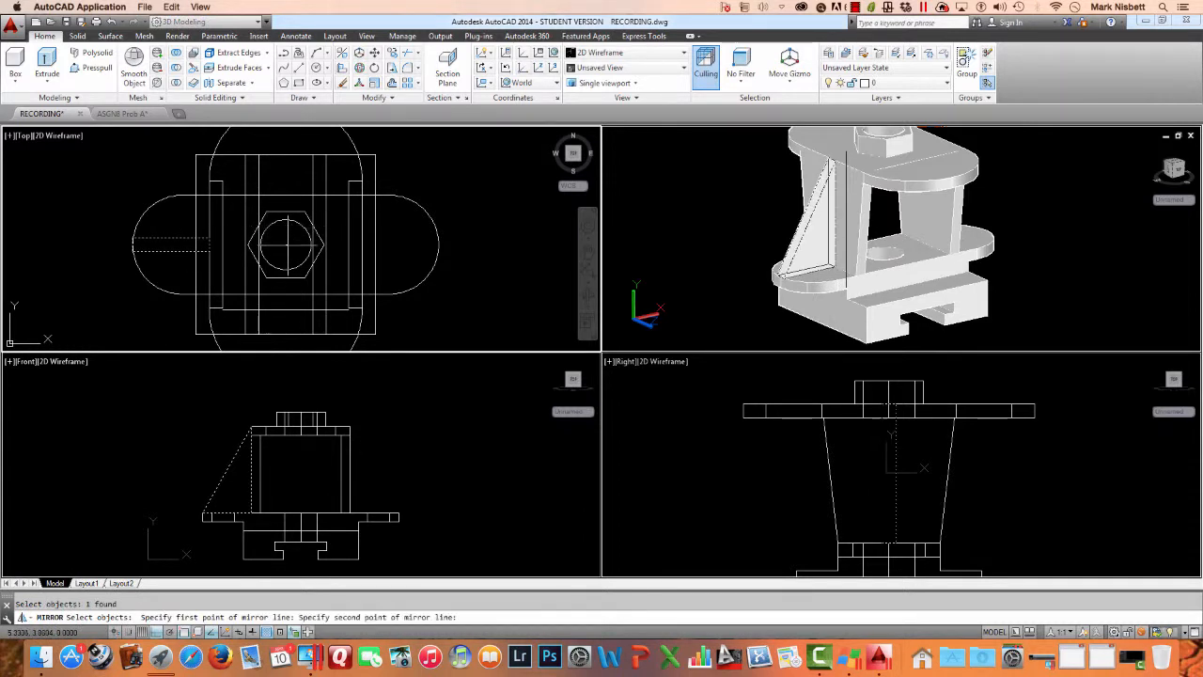
{"action": "left_click", "coordinate": [292, 140]}
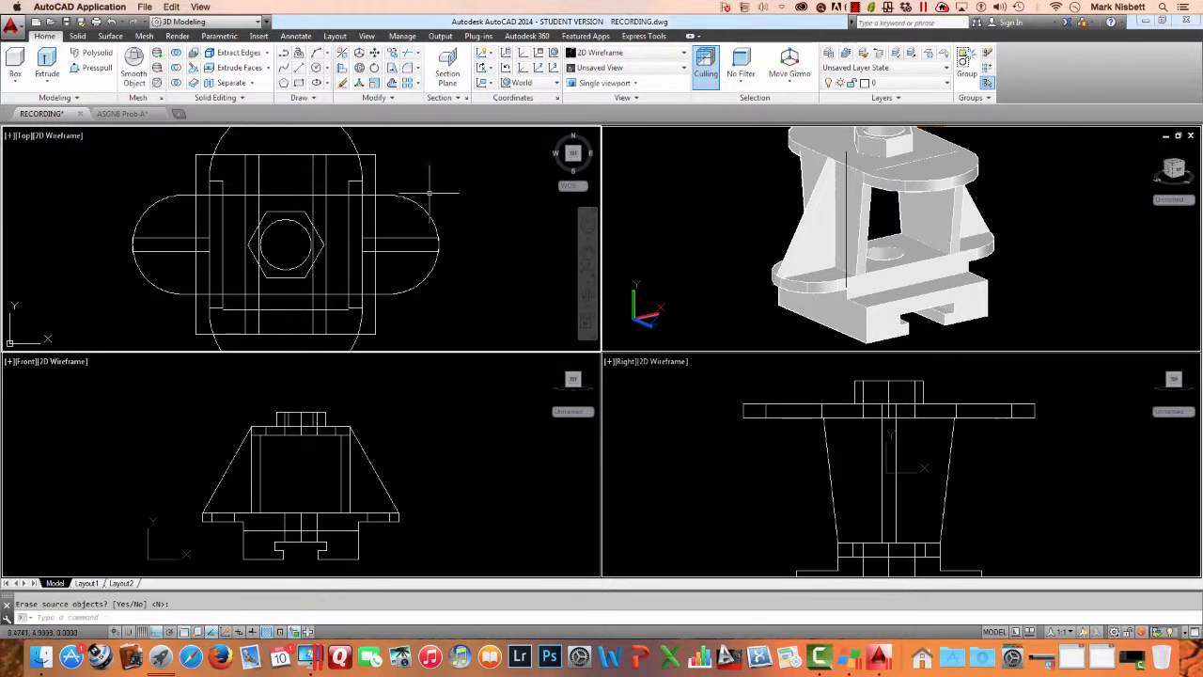
Step: Union both triangular ribs with the main body into one solid and save the drawing
{"action": "left_click", "coordinate": [1053, 232]}
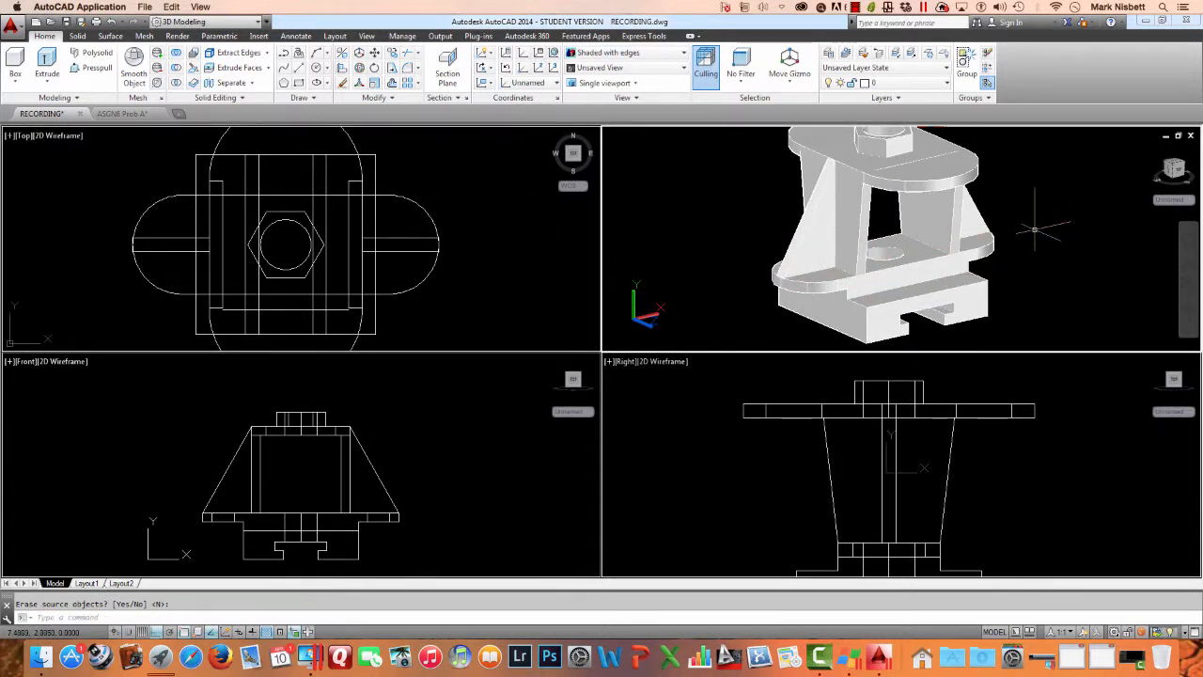
{"action": "type", "text": "uni"}
{"action": "key", "text": "Return"}
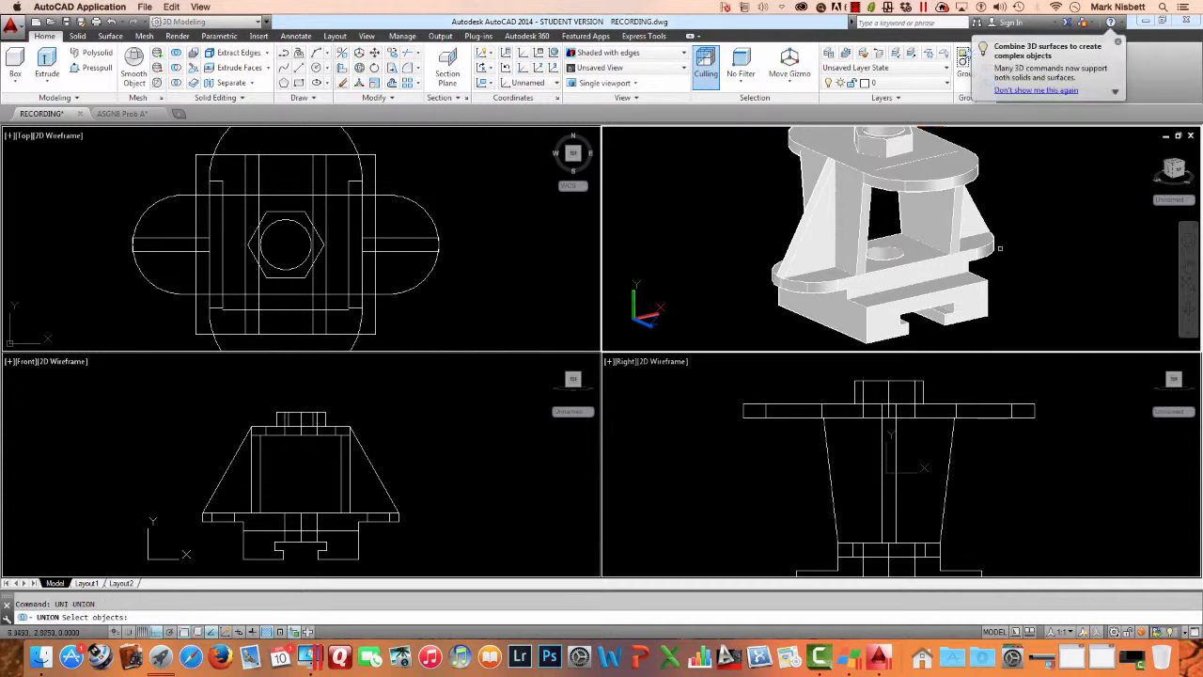
{"action": "left_click", "coordinate": [989, 252]}
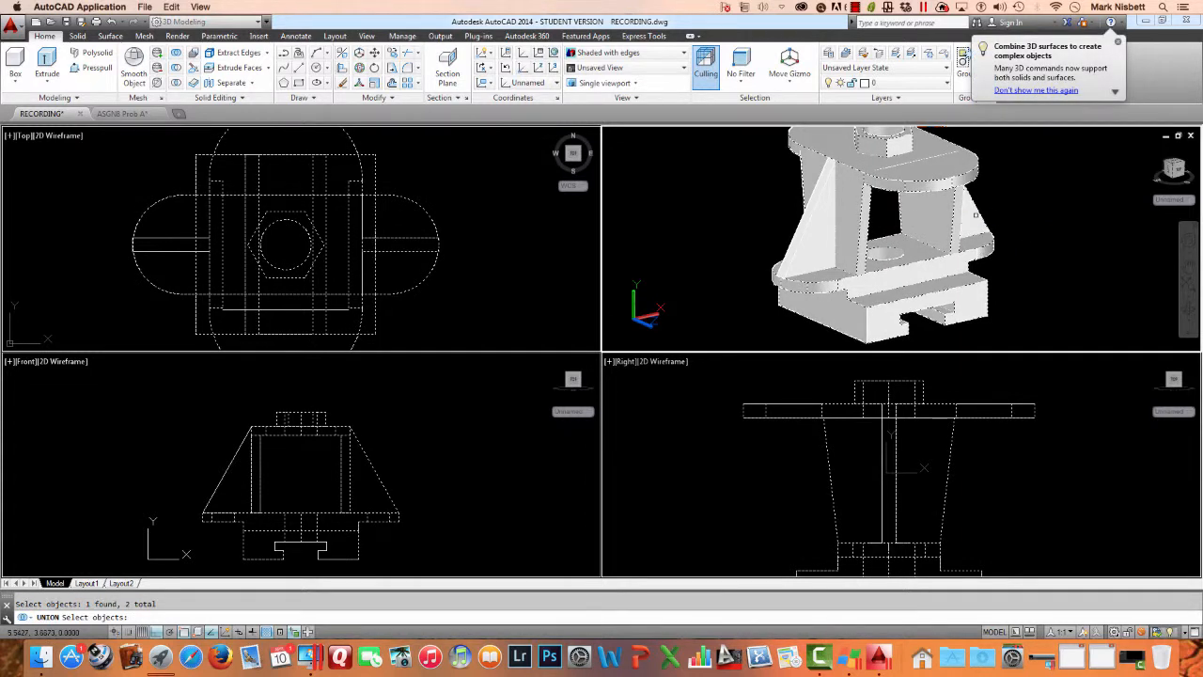
{"action": "left_click", "coordinate": [814, 212]}
{"action": "left_click", "coordinate": [824, 203]}
{"action": "key", "text": "Return"}
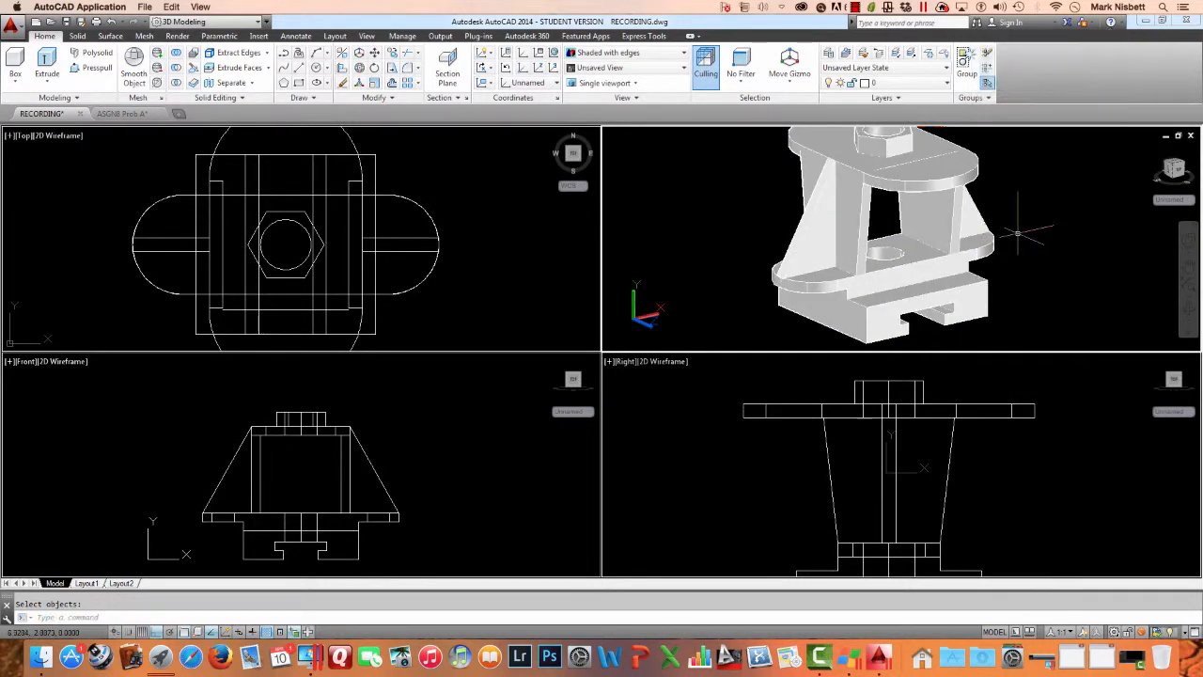
{"action": "mouse_move", "coordinate": [1013, 231]}
{"action": "middle_mouse_down", "text": "shift"}
{"action": "mouse_move", "coordinate": [980, 236]}
{"action": "mouse_move", "coordinate": [931, 214]}
{"action": "mouse_move", "coordinate": [799, 226]}
{"action": "mouse_move", "coordinate": [1015, 225]}
{"action": "middle_mouse_up", "text": "shift"}
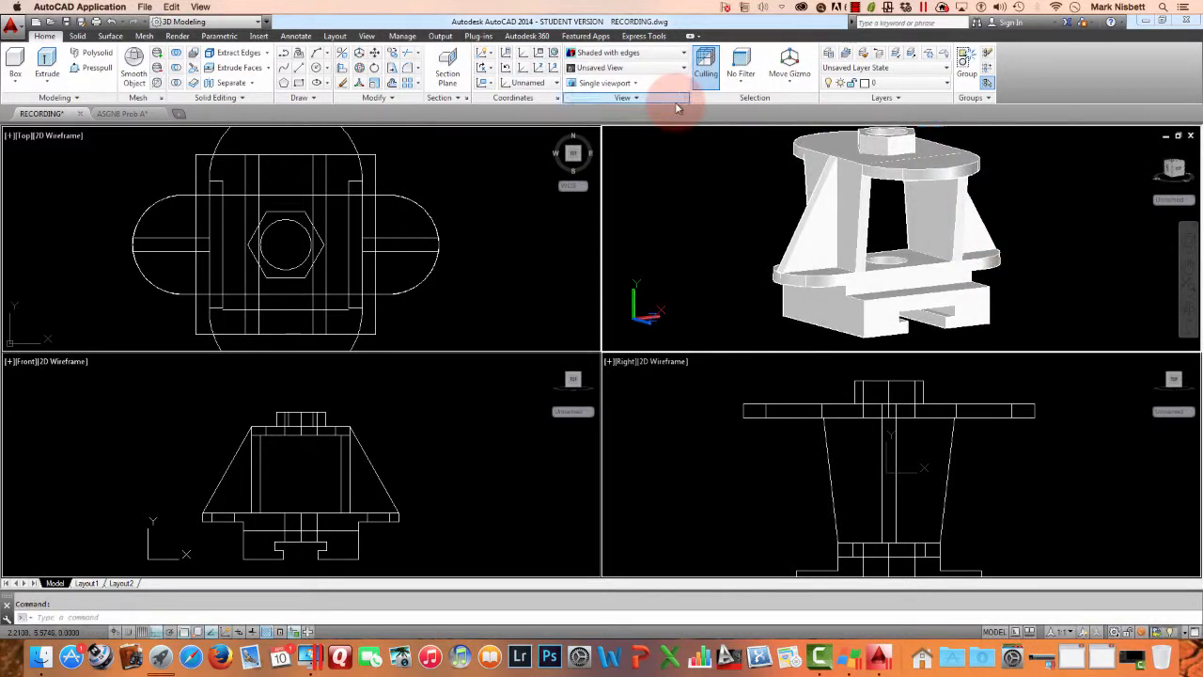
{"action": "left_click", "coordinate": [66, 21]}
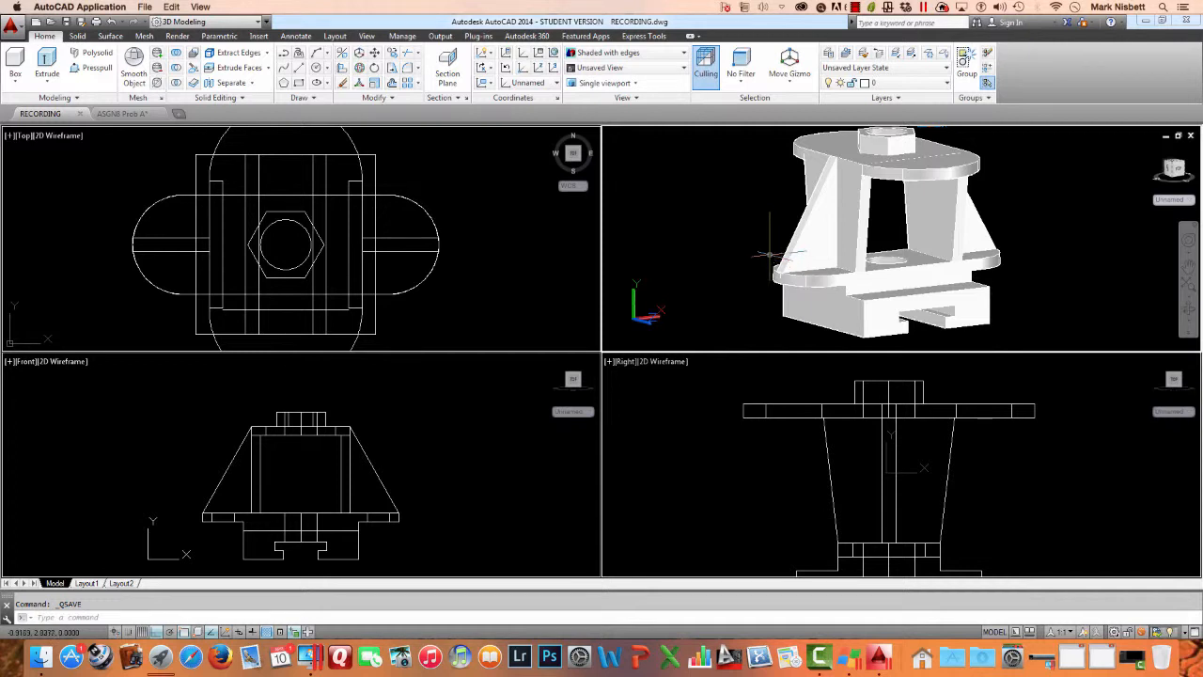
{"action": "left_click", "coordinate": [856, 6]}
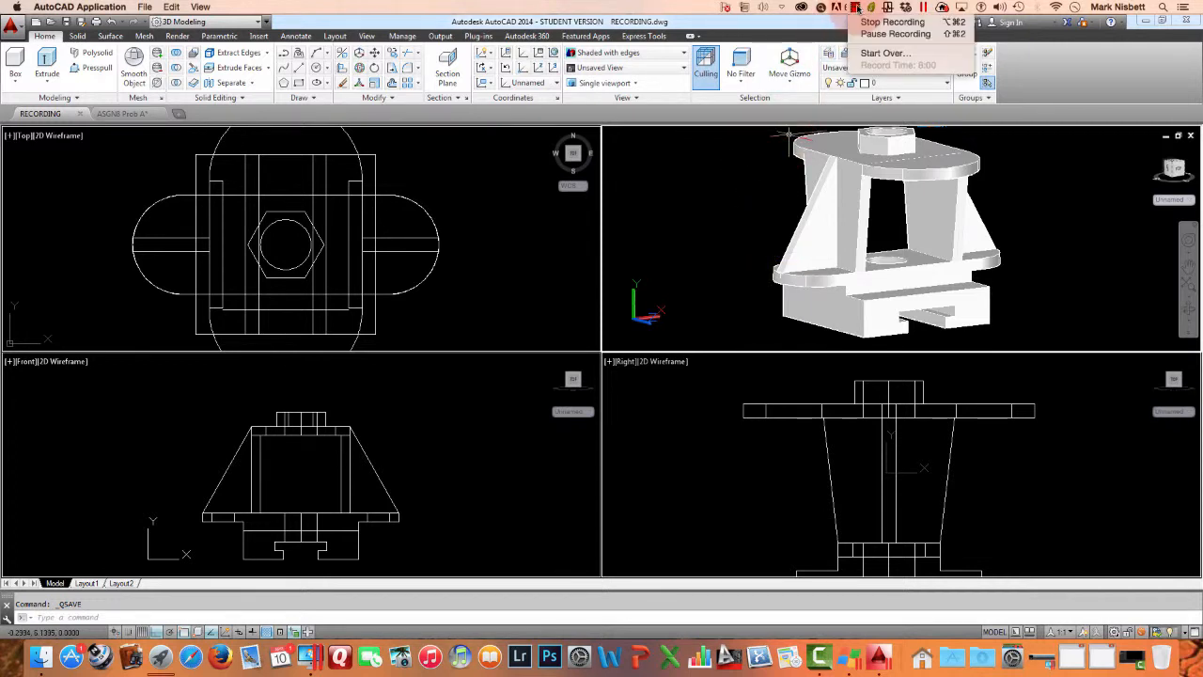